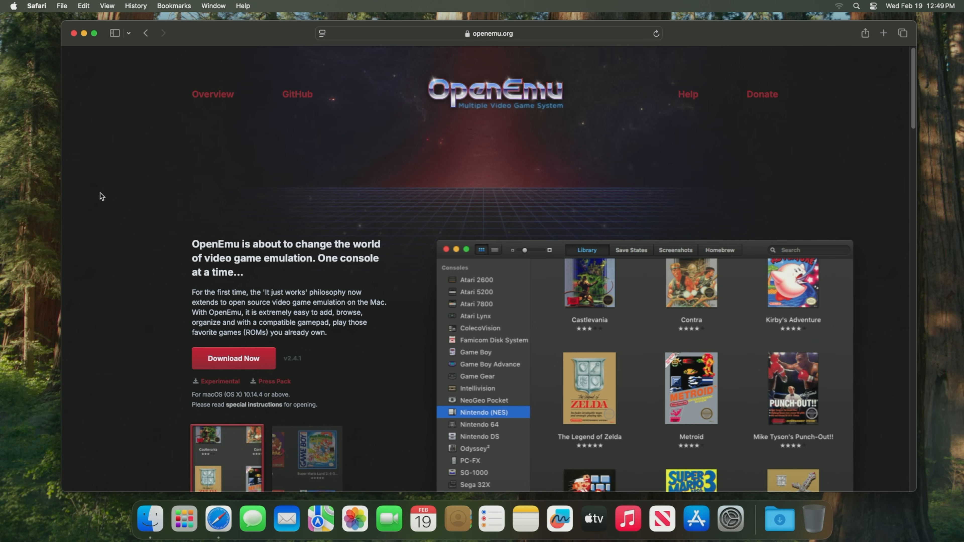
# Step: Download OpenEmu from openemu.org, allowing downloads from the site
pyautogui.scroll(-15, 110, 213)
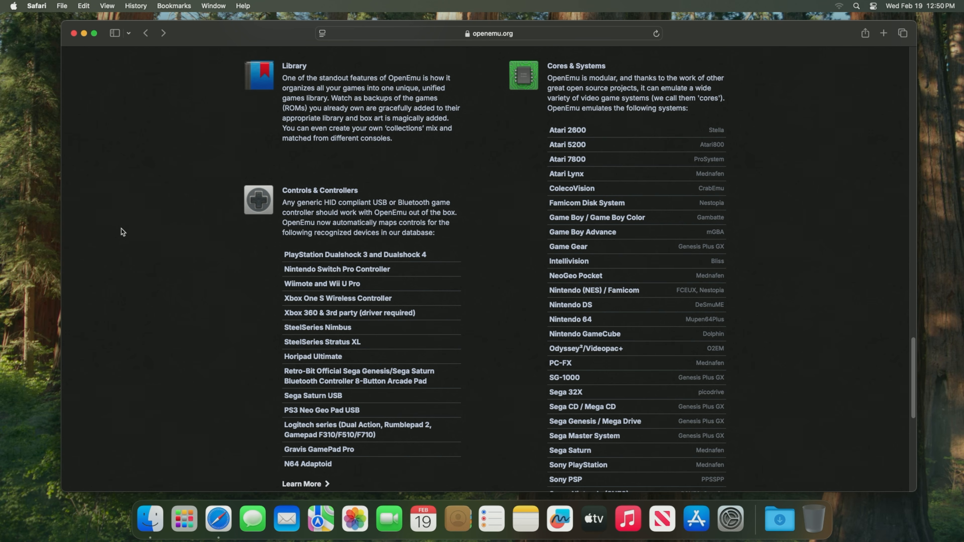
pyautogui.scroll(15, 121, 229)
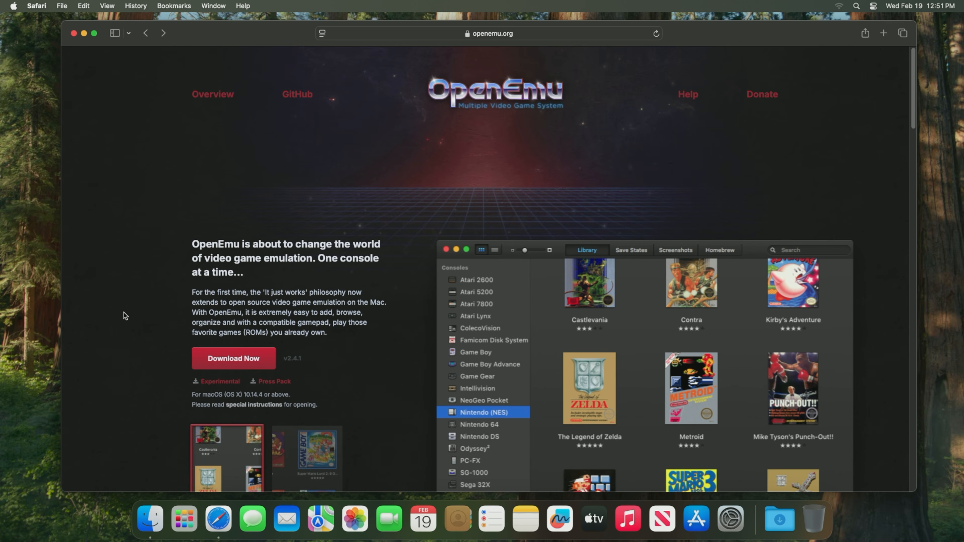
pyautogui.click(220, 361)
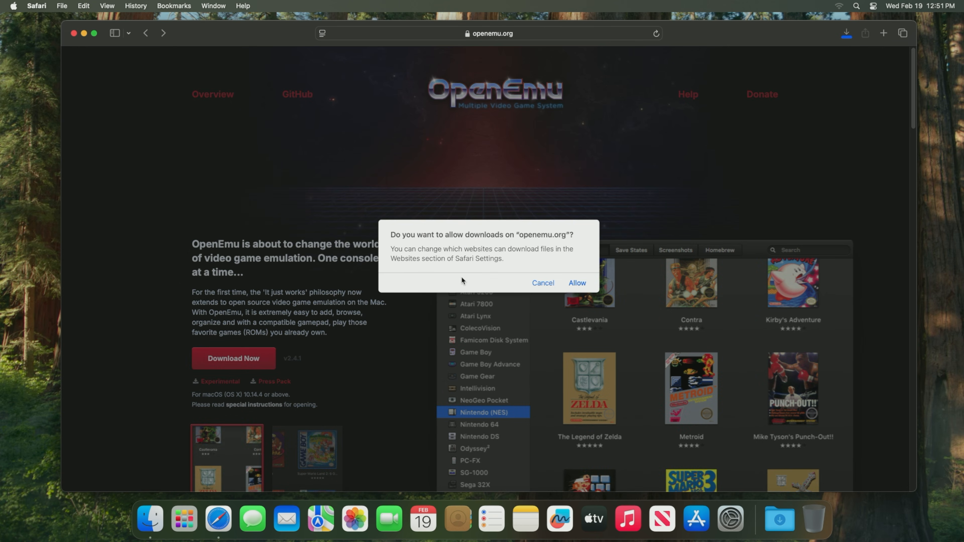
pyautogui.click(576, 283)
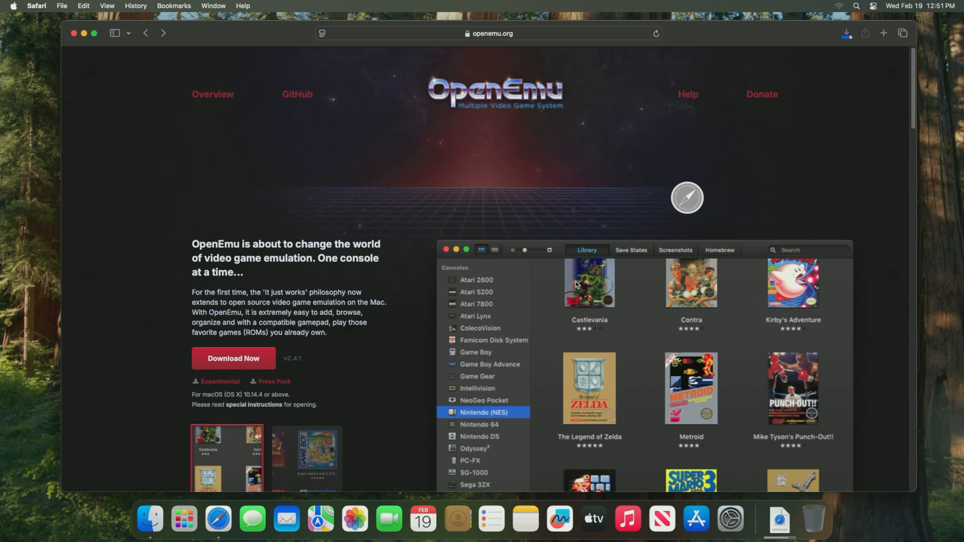
# Step: Move the downloaded OpenEmu app into the Applications folder and launch it from there
pyautogui.moveTo(351, 131); pyautogui.dragTo(293, 151)
pyautogui.click(294, 151)
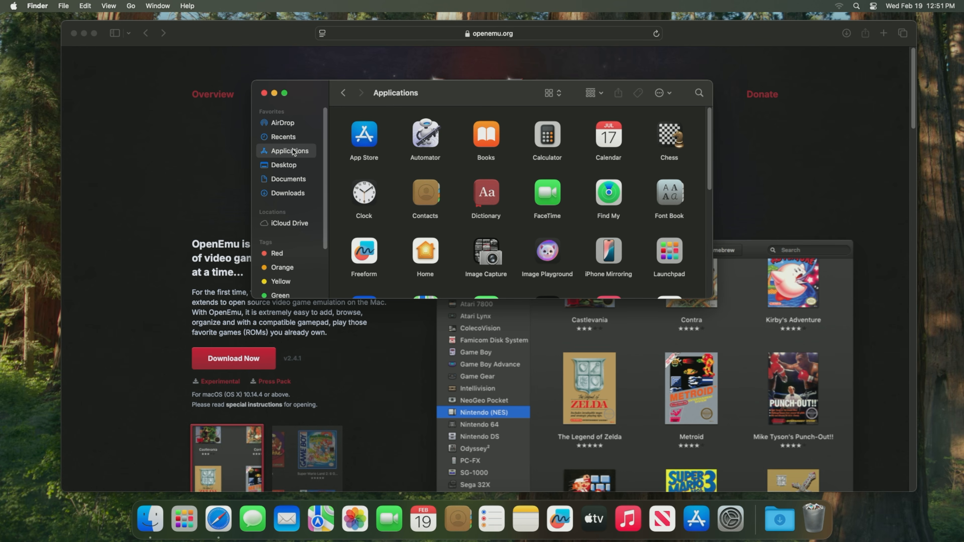
pyautogui.scroll(-5, 398, 168)
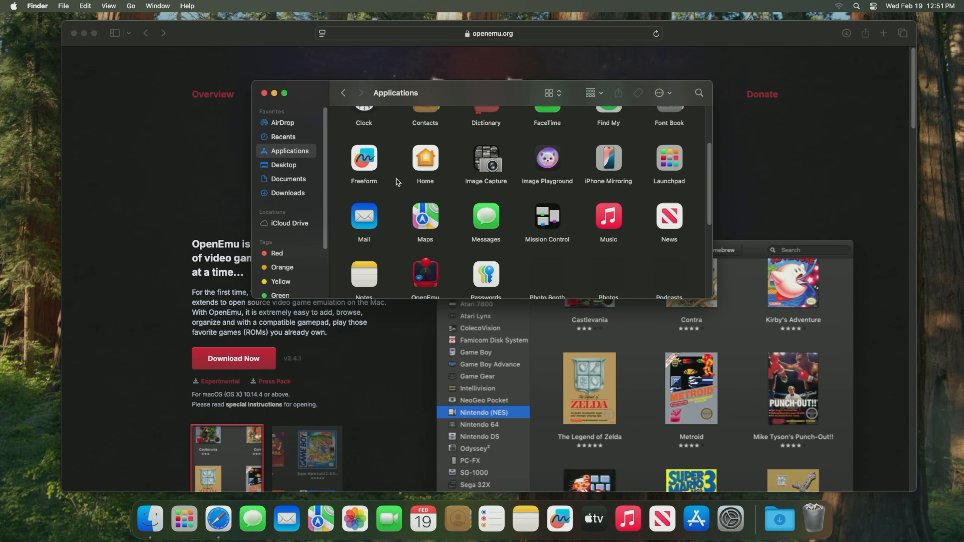
pyautogui.doubleClick(430, 238)
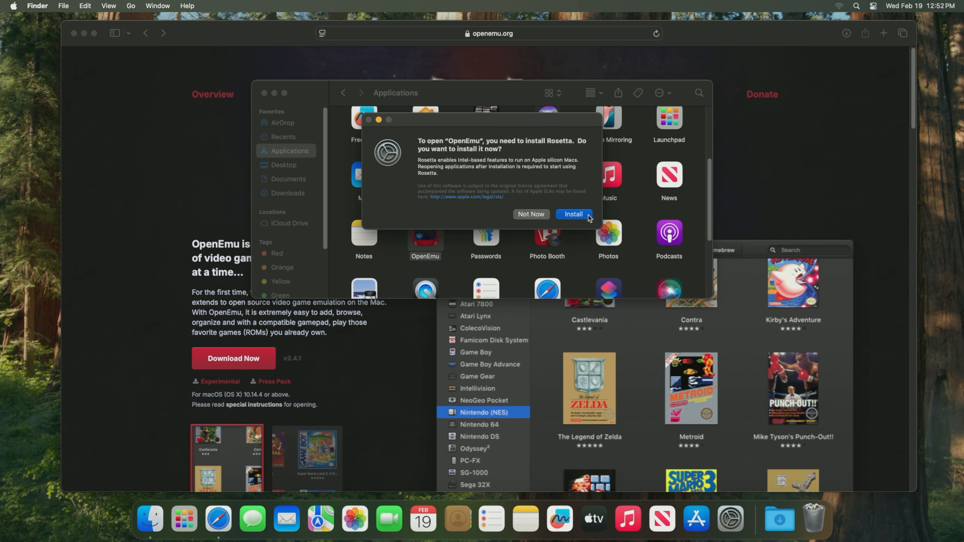
# Step: Install Rosetta, authorizing with the account password, and try to launch OpenEmu again without moving it to the Trash
pyautogui.click(573, 214)
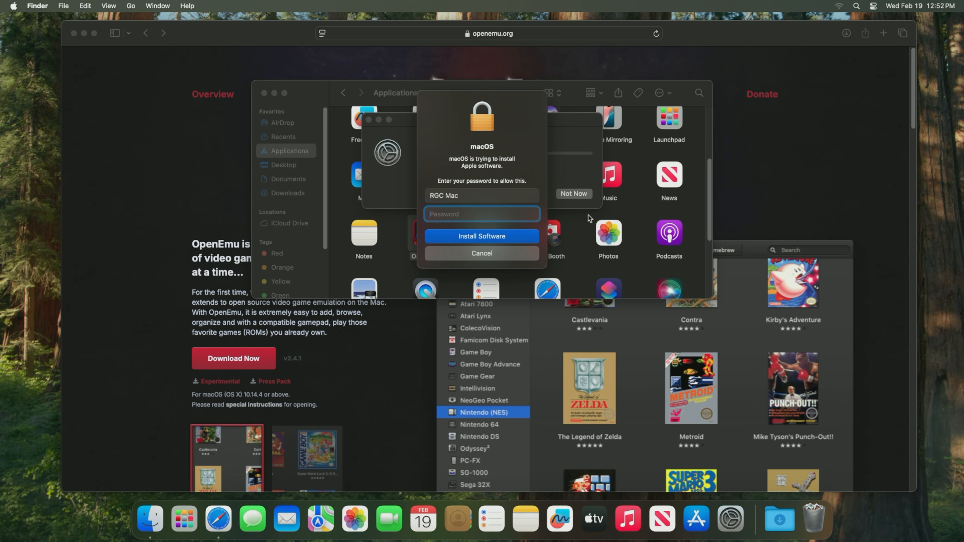
pyautogui.write('********')
pyautogui.press('Return')
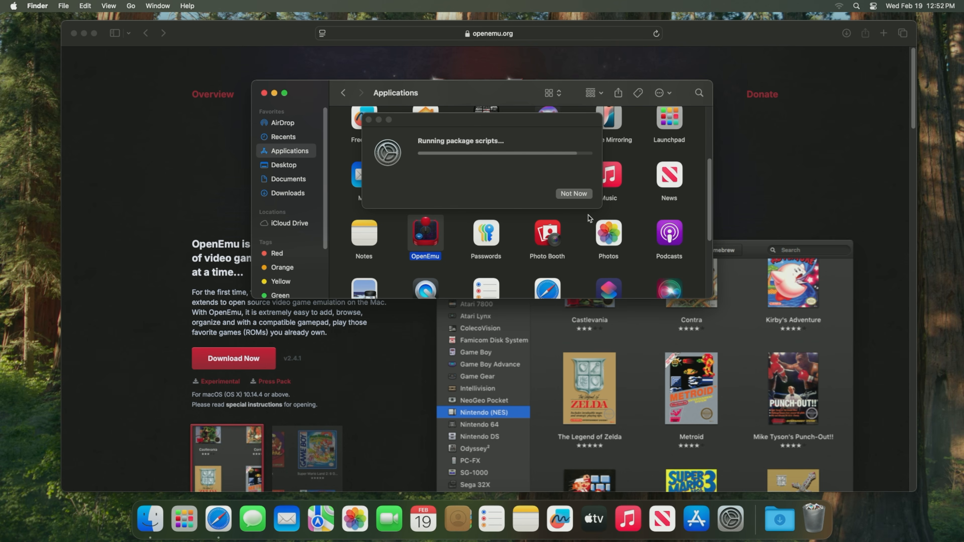
pyautogui.doubleClick(425, 233)
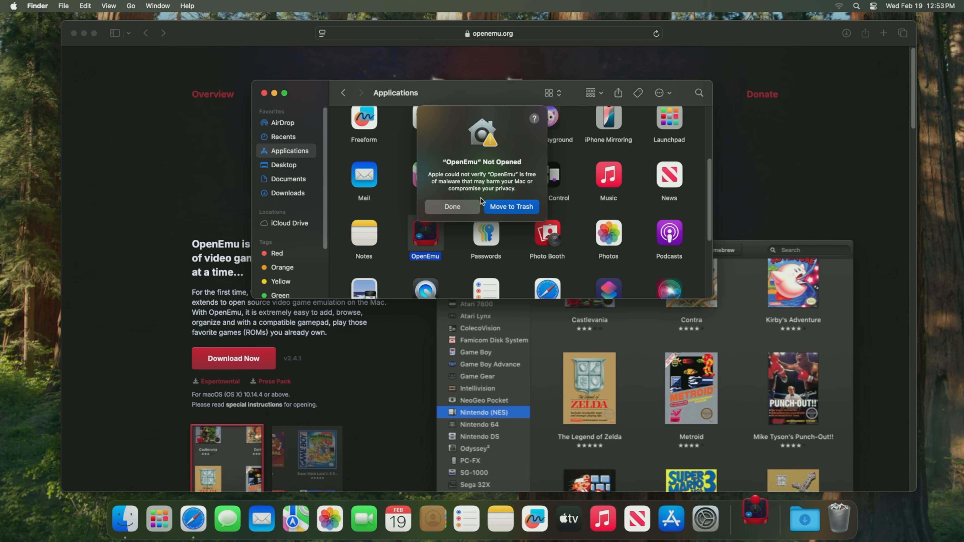
pyautogui.click(449, 209)
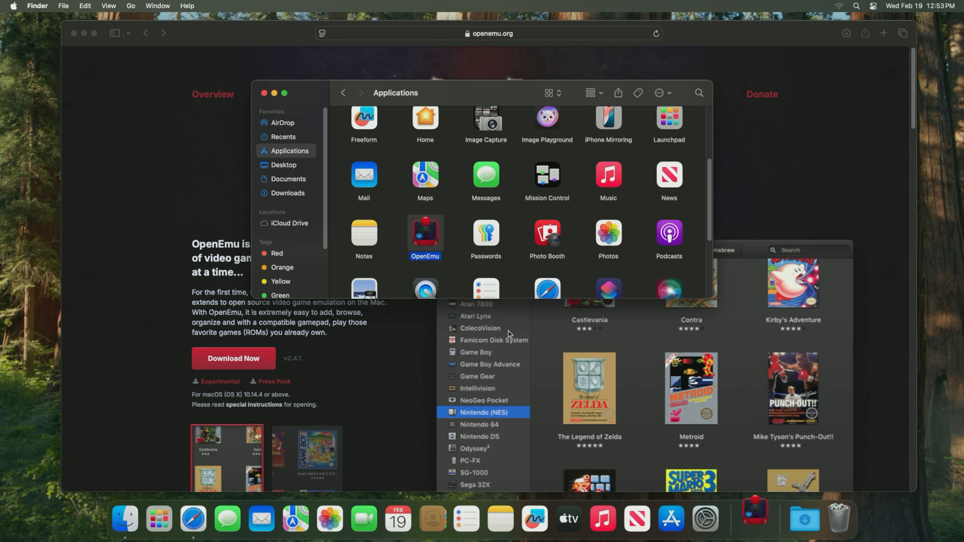
# Step: Allow the blocked OpenEmu app to open anyway in the Privacy & Security settings of System Settings, entering the administrator password
pyautogui.click(703, 518)
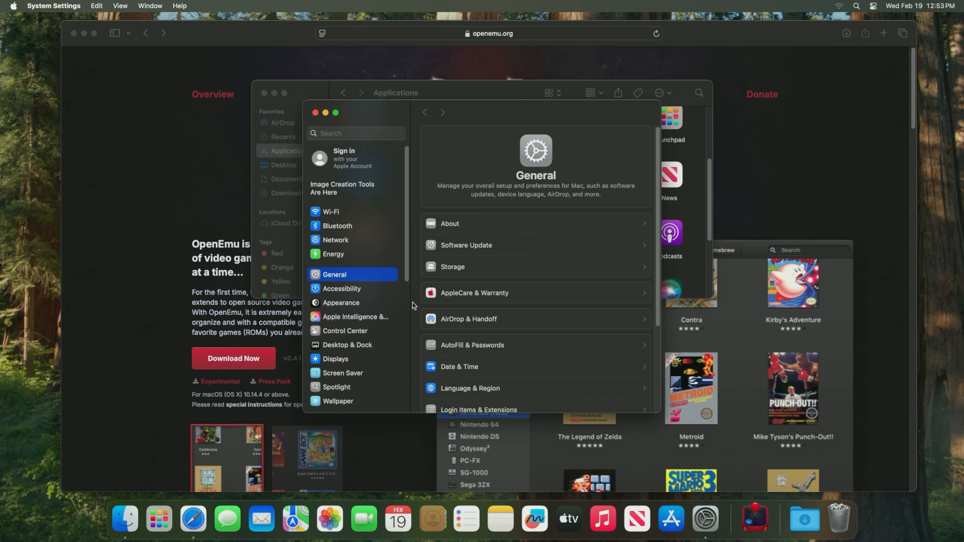
pyautogui.scroll(-5, 361, 258)
pyautogui.scroll(-1, 361, 260)
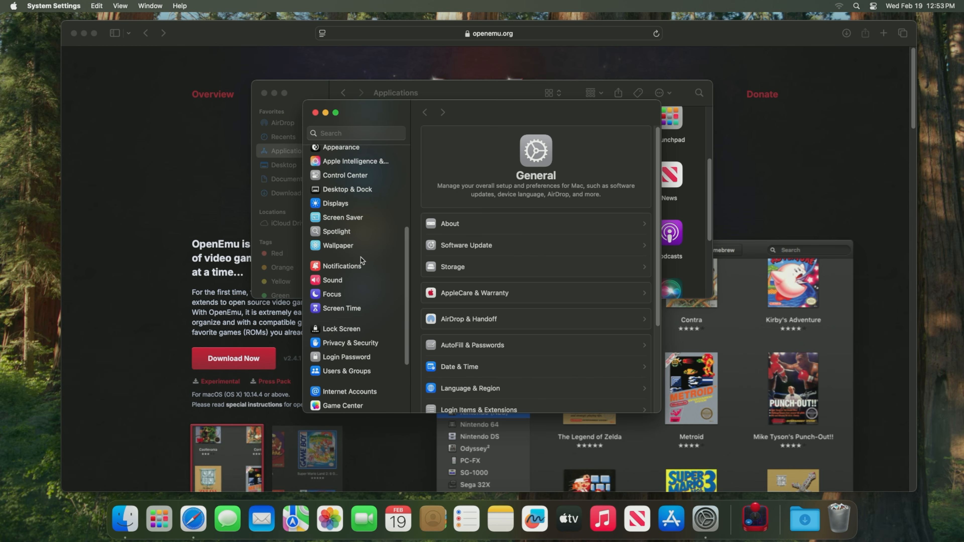
pyautogui.click(366, 342)
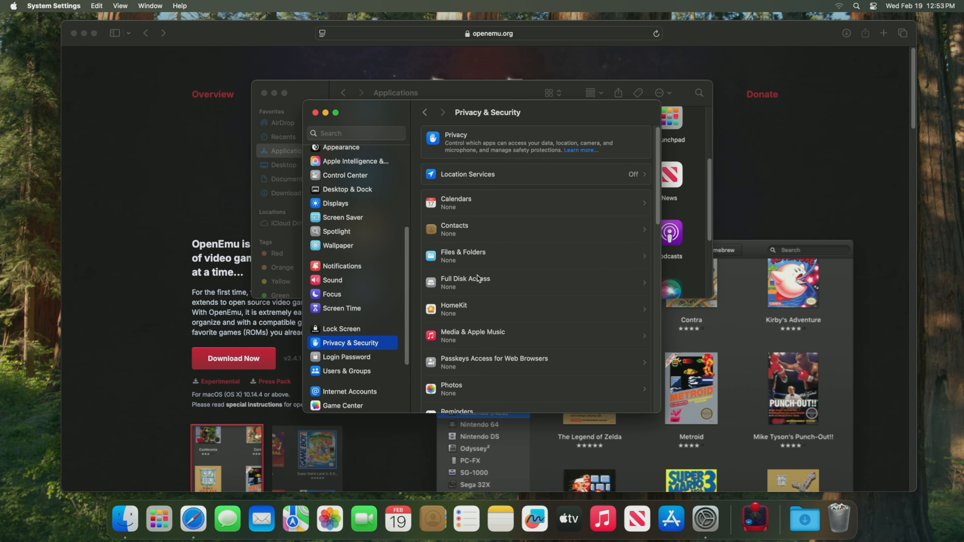
pyautogui.scroll(-15, 520, 277)
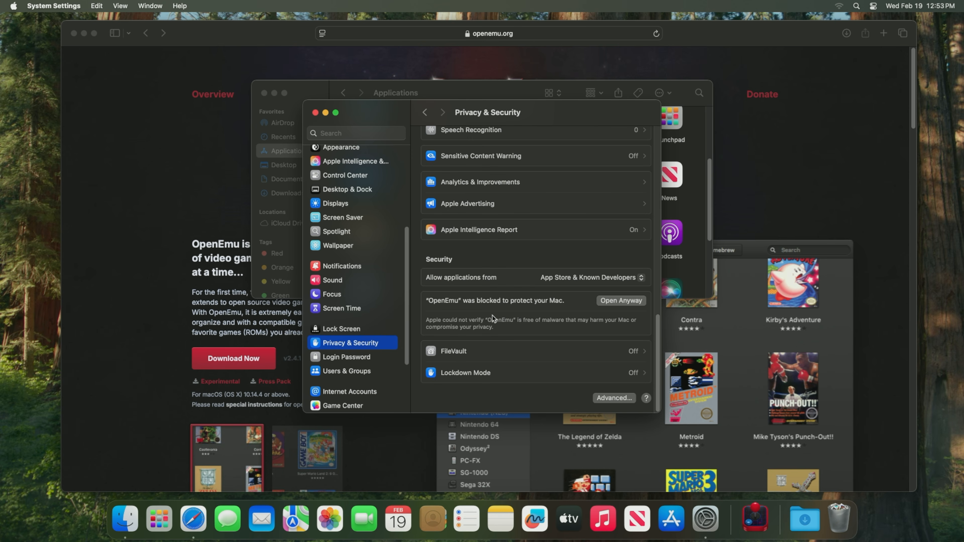
pyautogui.click(620, 303)
pyautogui.click(498, 228)
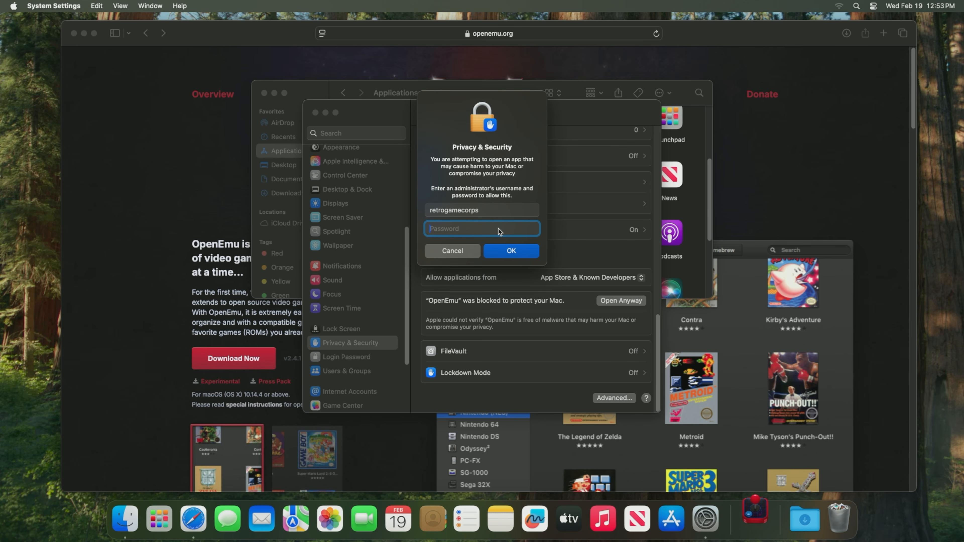
pyautogui.write('•••••')
pyautogui.press('Return')
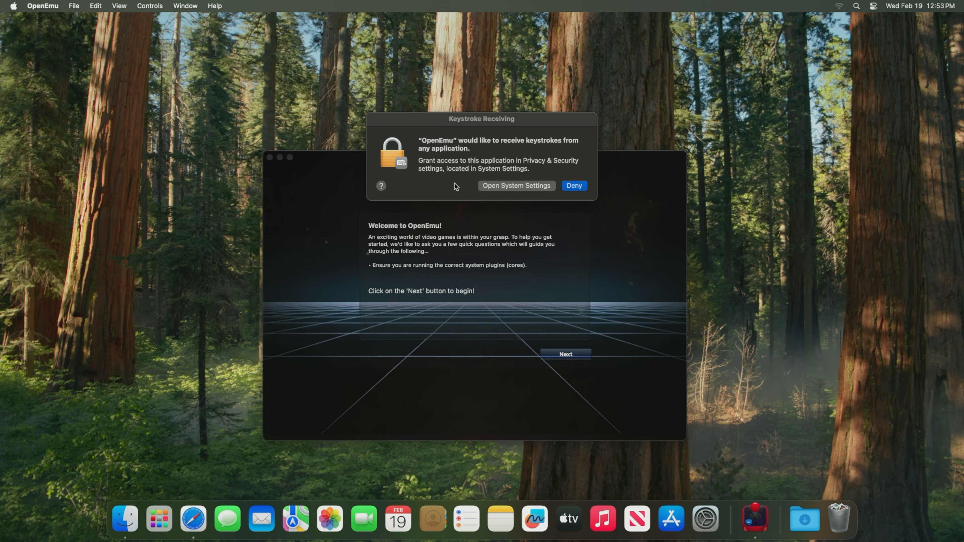
# Step: Grant OpenEmu Input Monitoring access in System Settings, authorizing with the account password
pyautogui.click(494, 186)
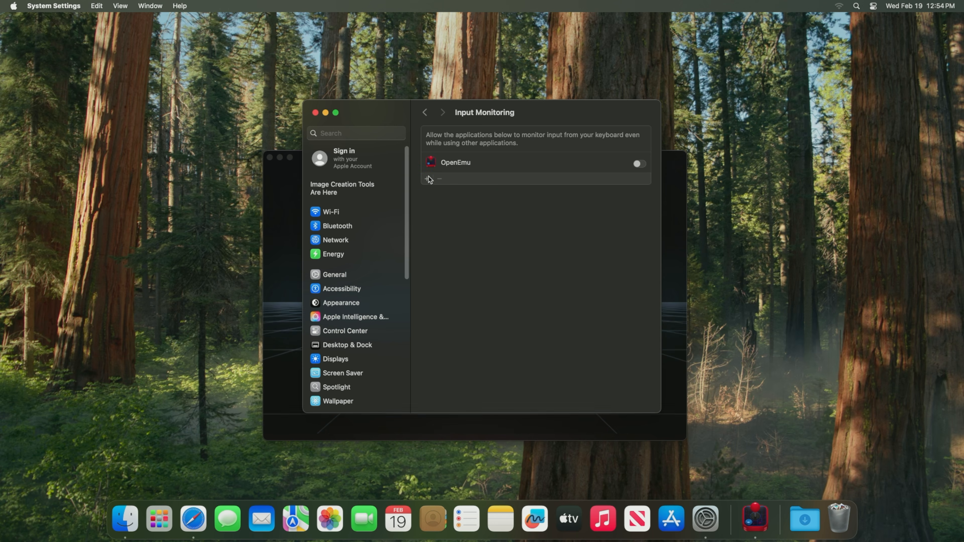
pyautogui.click(637, 164)
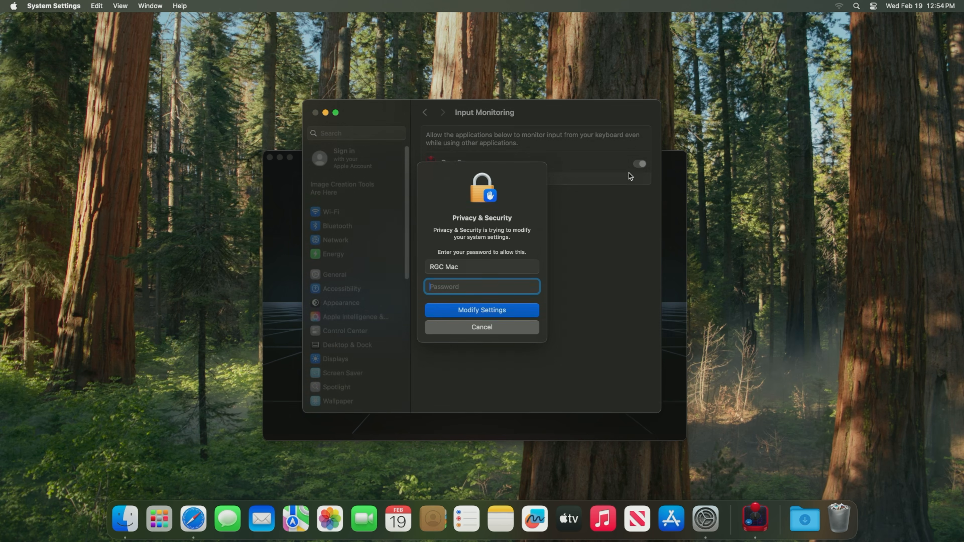
pyautogui.write('•••••••')
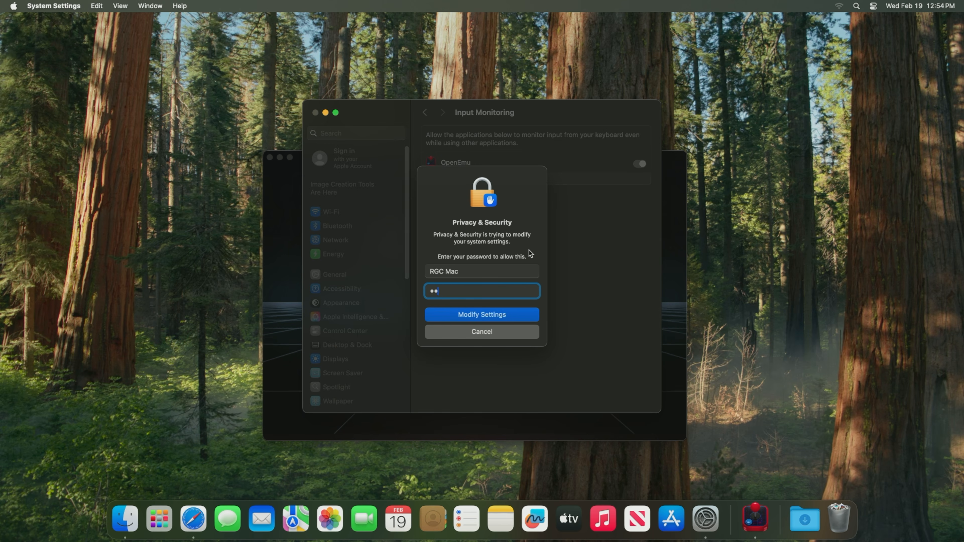
pyautogui.press('Return')
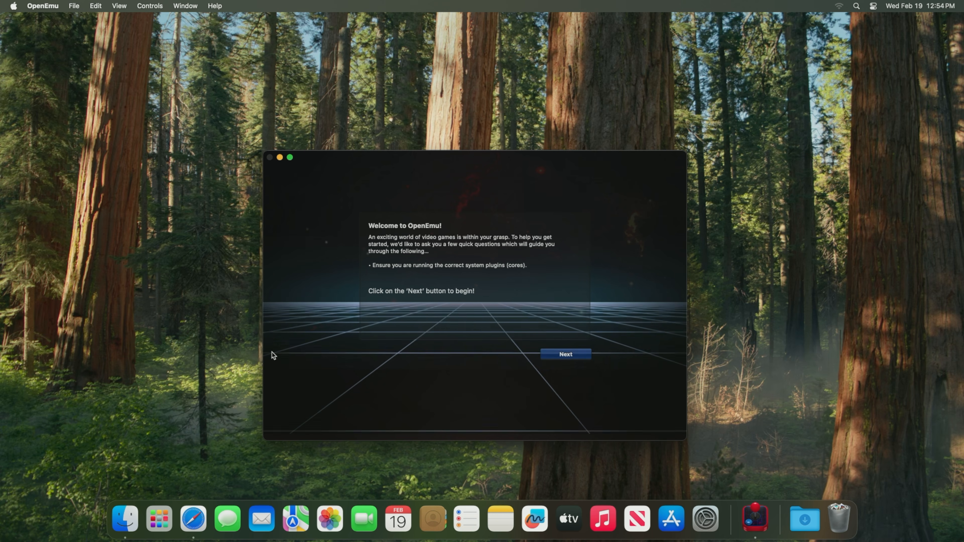
# Step: Complete the OpenEmu welcome setup, excluding the O2EM core (Odyssey2/Videopac) from the system cores installation
pyautogui.click(566, 354)
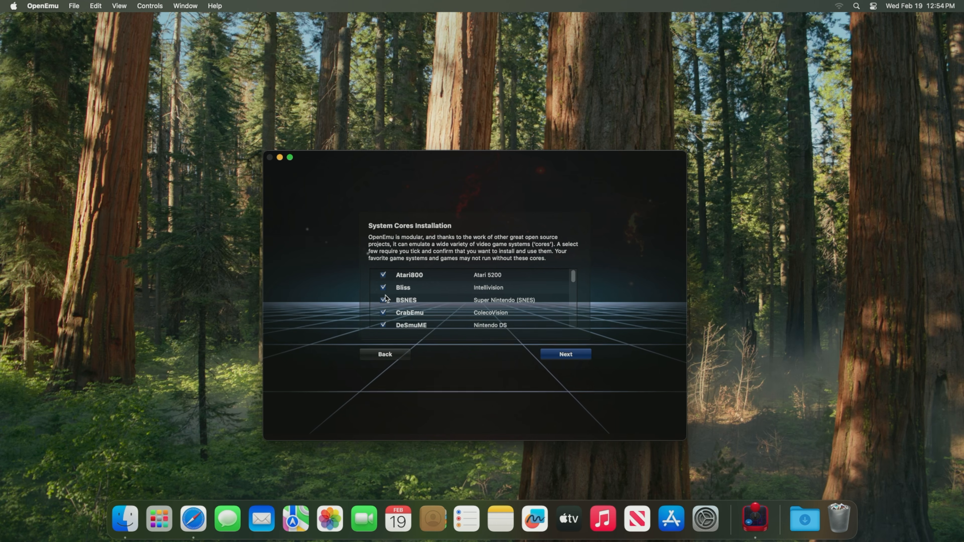
pyautogui.scroll(-1, 409, 297)
pyautogui.scroll(-8, 409, 297)
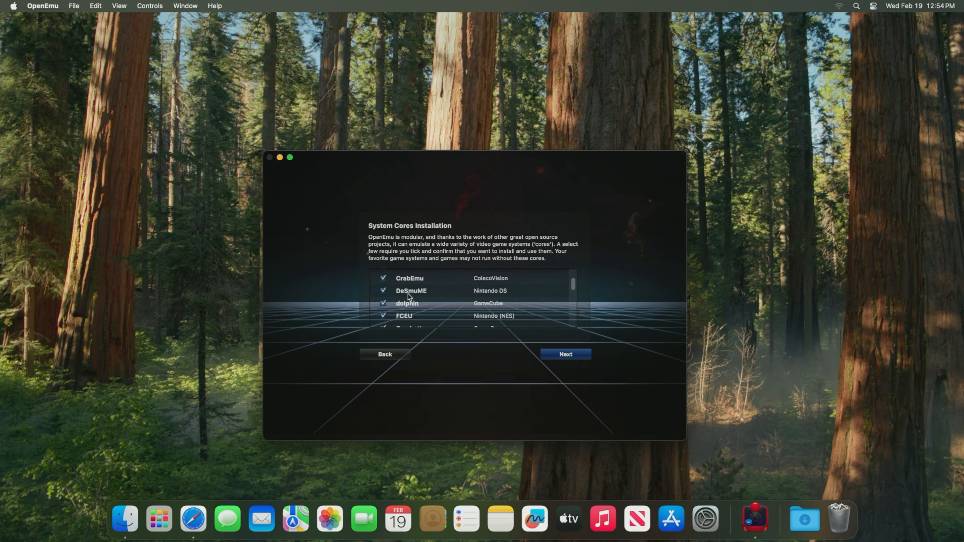
pyautogui.scroll(-3, 408, 297)
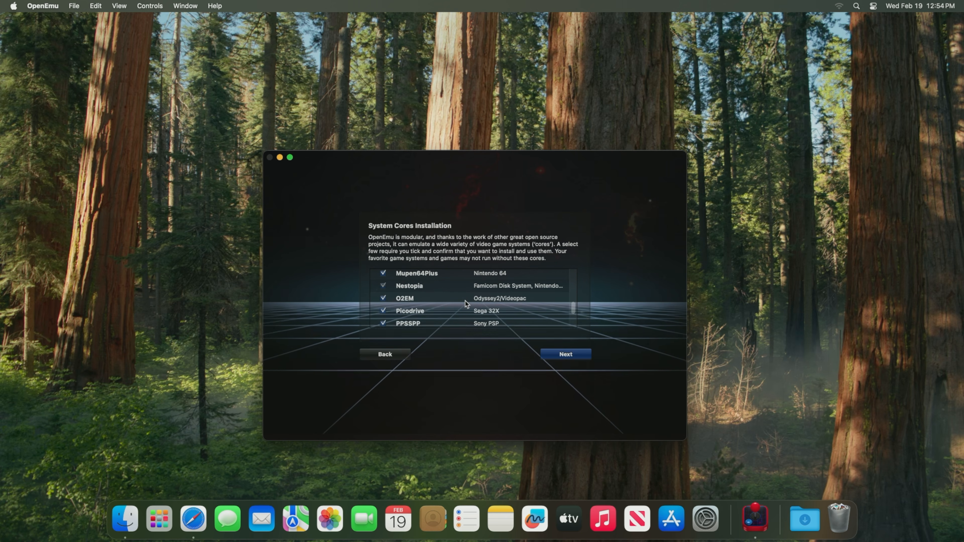
pyautogui.click(384, 300)
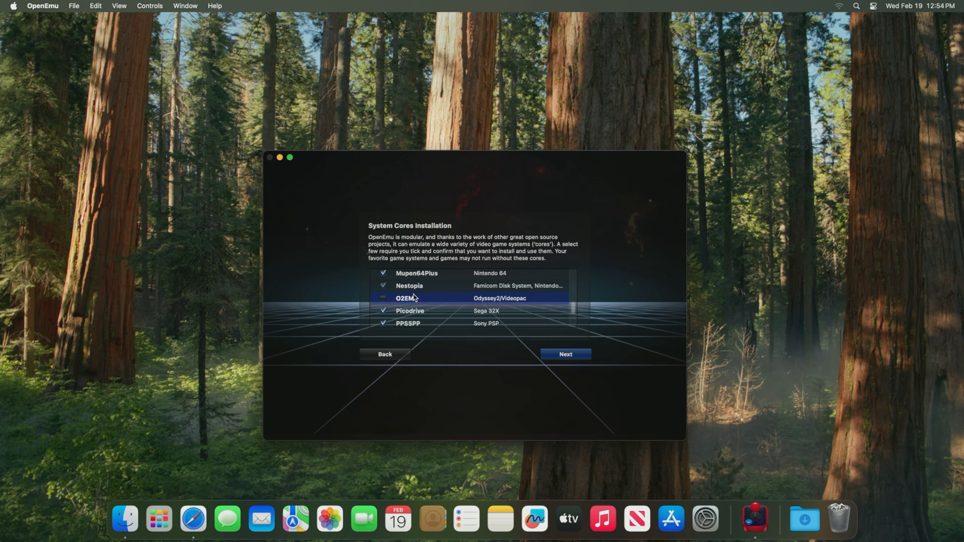
pyautogui.click(563, 354)
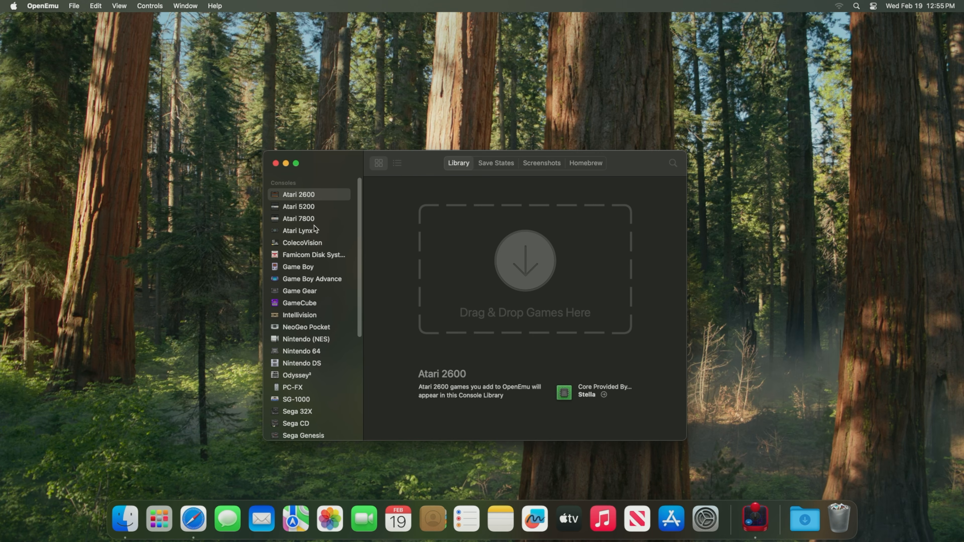
# Step: Add the Astro Boy - Omega Factor ROM from the gba folder to the OpenEmu library
pyautogui.scroll(-10, 309, 332)
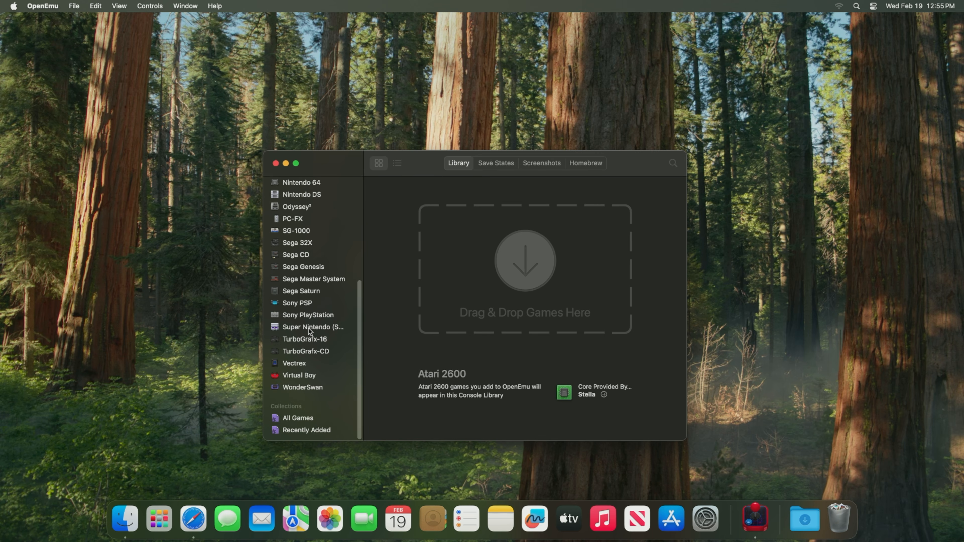
pyautogui.scroll(10, 308, 331)
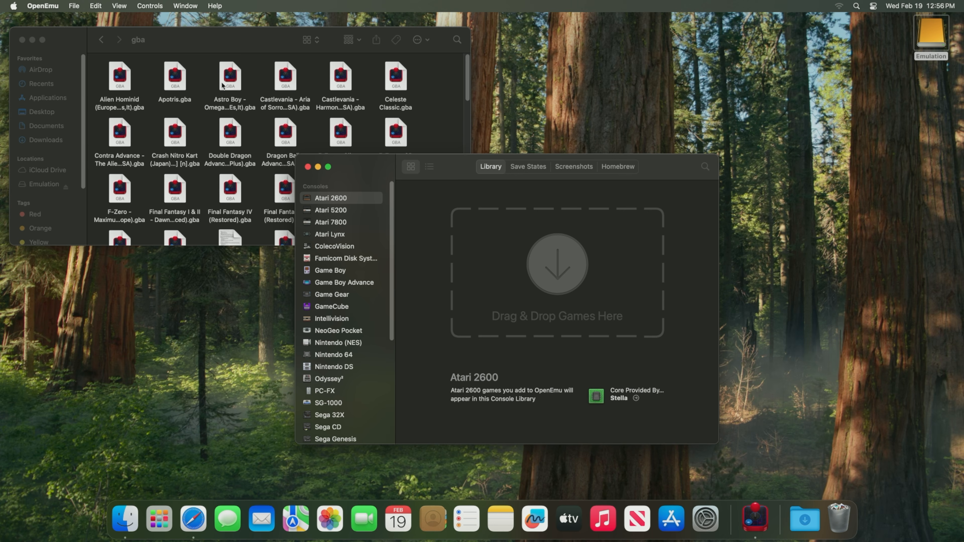
pyautogui.moveTo(230, 77); pyautogui.dragTo(550, 275)
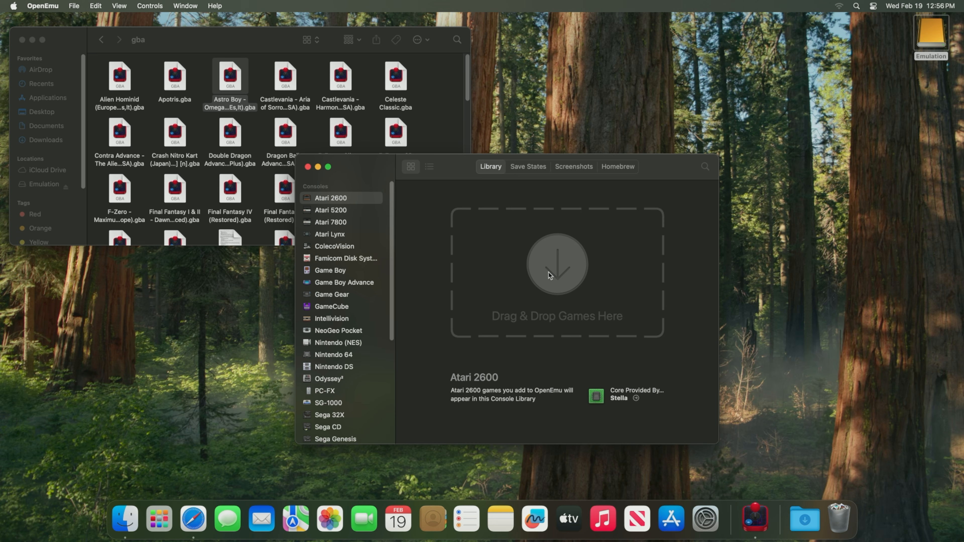
# Step: Launch Astro Boy: Omega Factor from the Game Boy Advance library
pyautogui.click(329, 283)
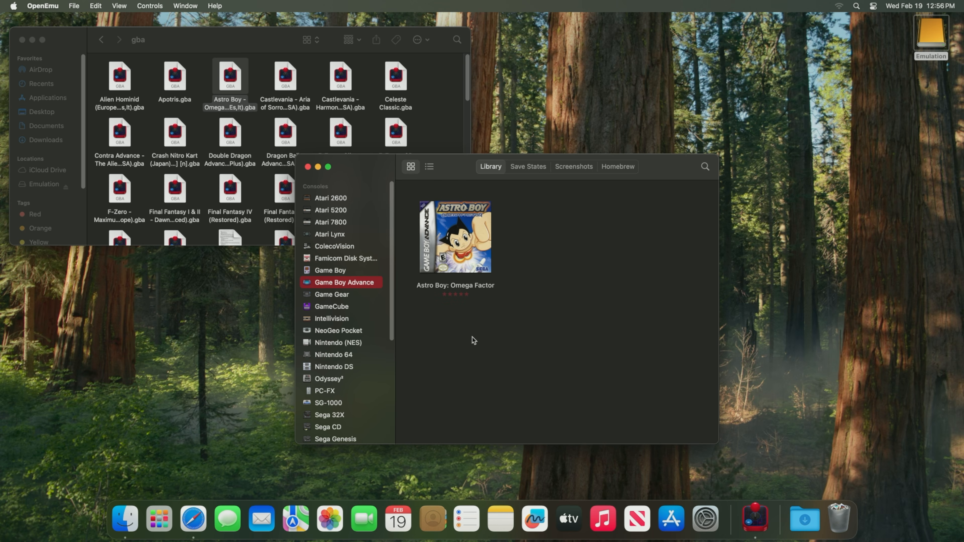
pyautogui.click(471, 260)
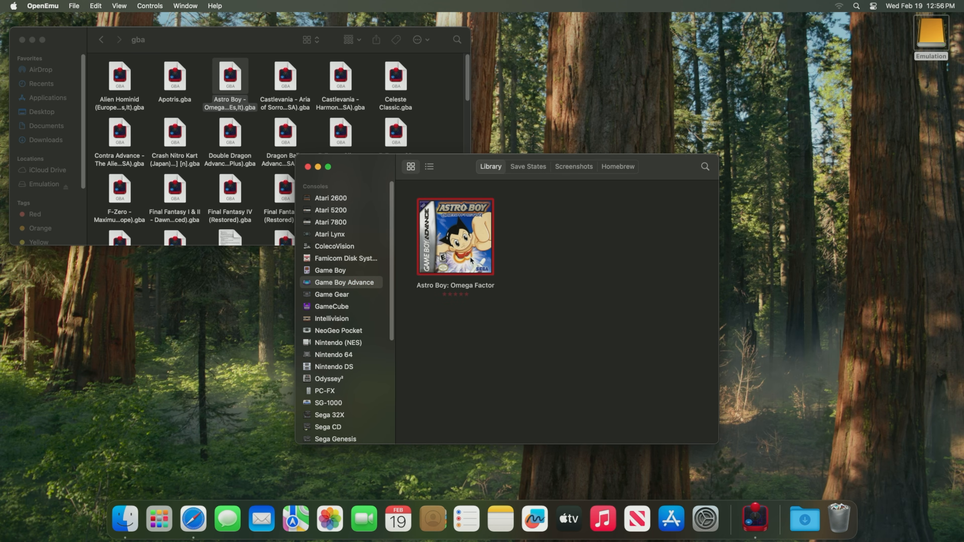
pyautogui.doubleClick(471, 260)
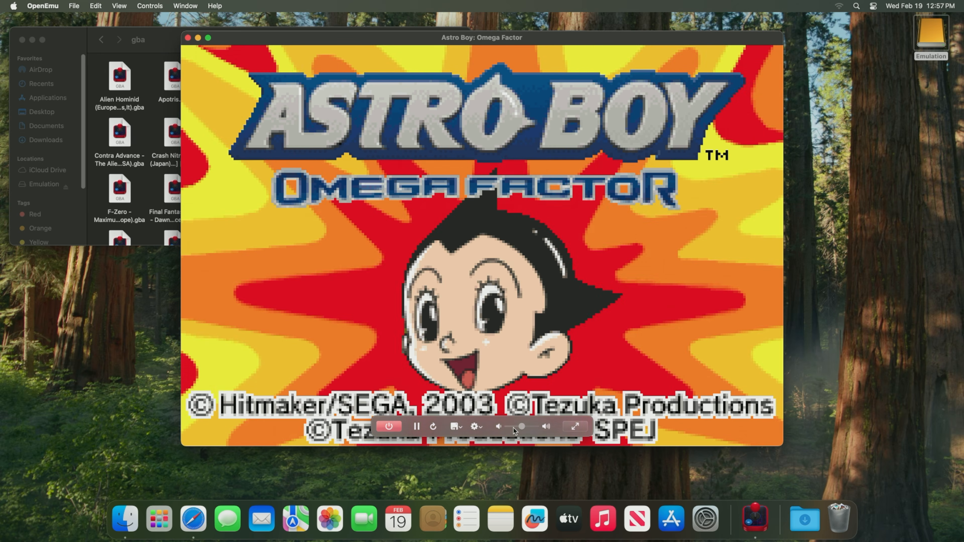
# Step: Examine the running game's settings options and its save-state options
pyautogui.click(480, 427)
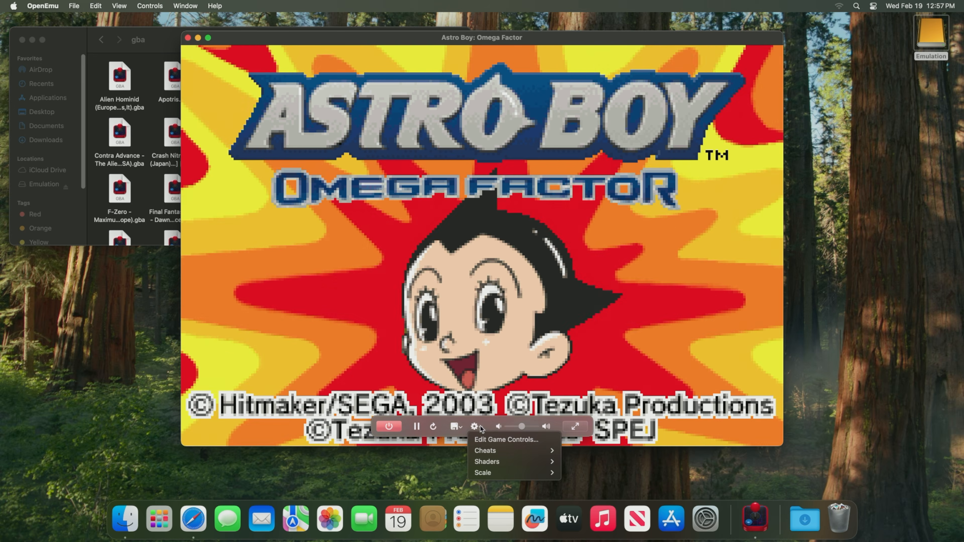
pyautogui.moveTo(486, 450)
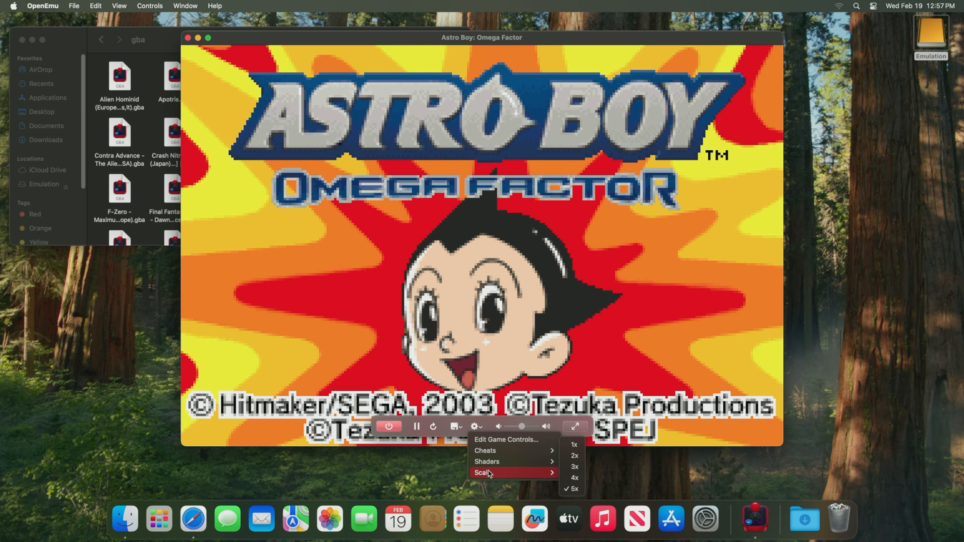
pyautogui.click(460, 429)
pyautogui.click(460, 429)
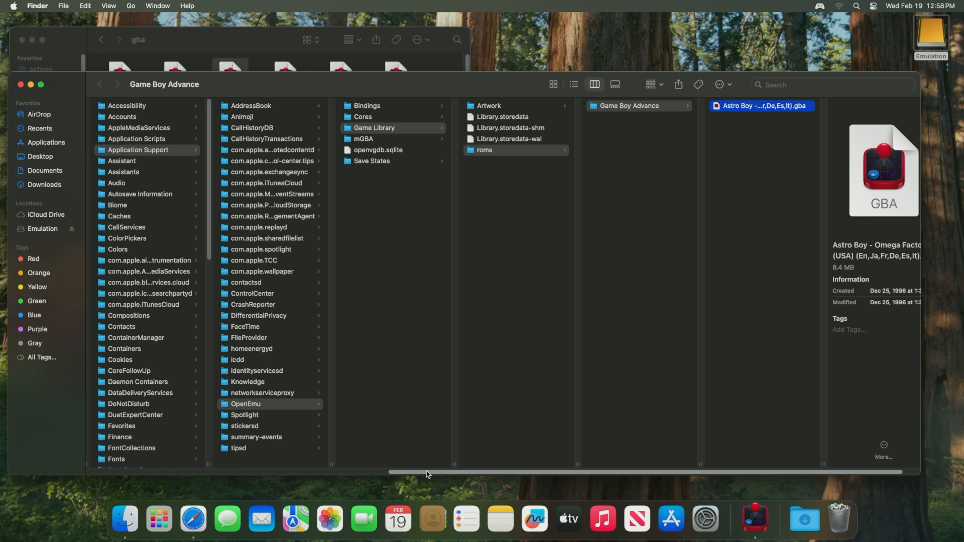
# Step: Examine the folder path from the drive down to the Game Boy Advance folder inside OpenEmu's Game Library
pyautogui.moveTo(427, 472); pyautogui.dragTo(122, 463)
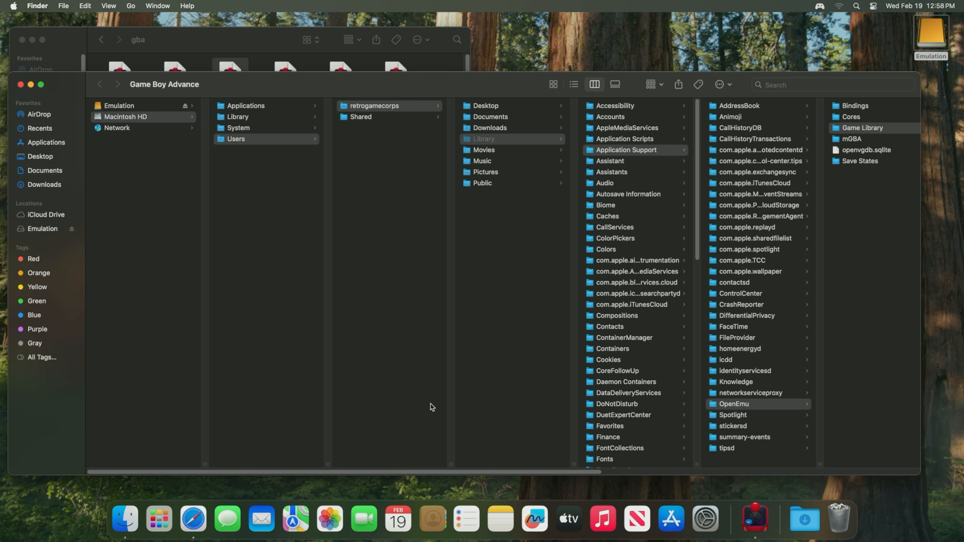
pyautogui.moveTo(404, 473); pyautogui.dragTo(779, 461)
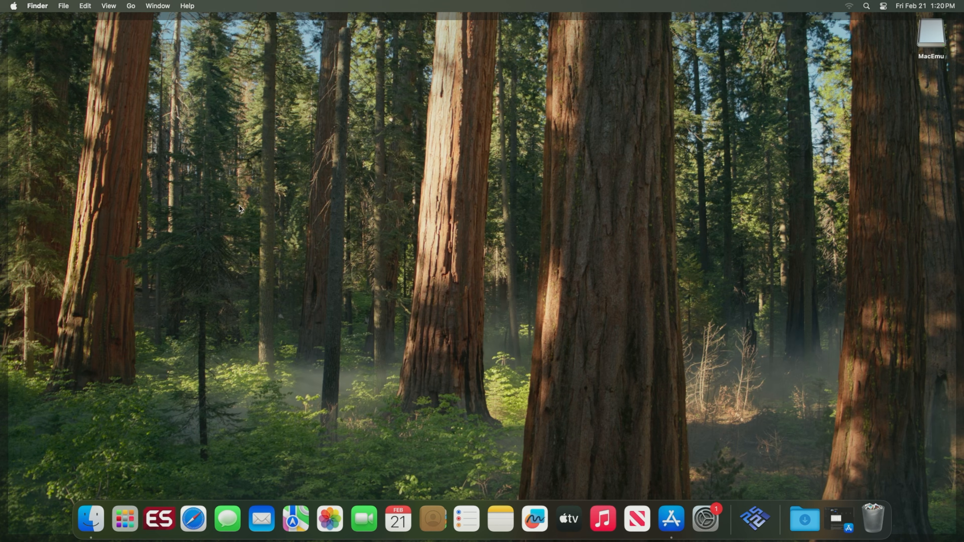
# Step: Launch the ES-DE frontend and highlight Nintendo 64 in the systems grid
pyautogui.click(160, 519)
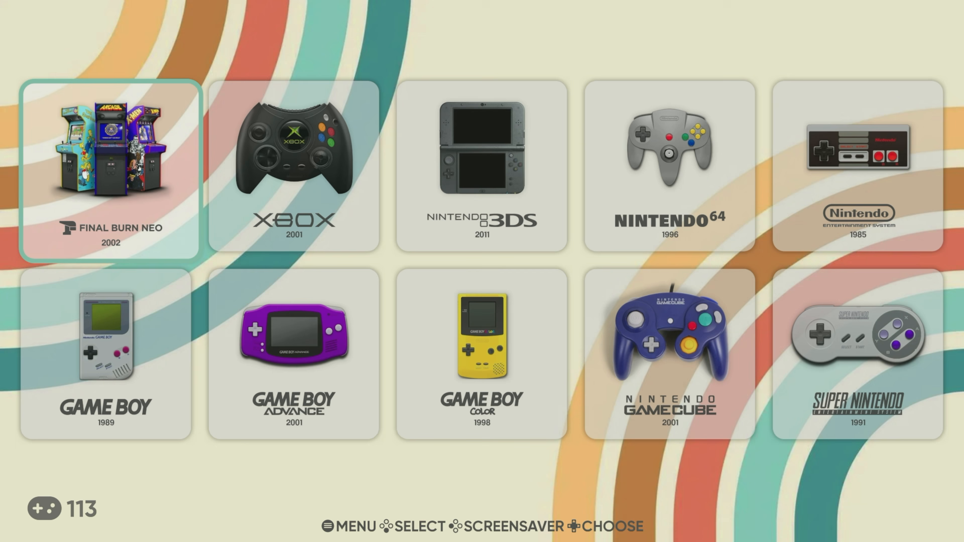
pyautogui.press('Right')
pyautogui.press('Right')
pyautogui.press('Right')
pyautogui.press('Right')
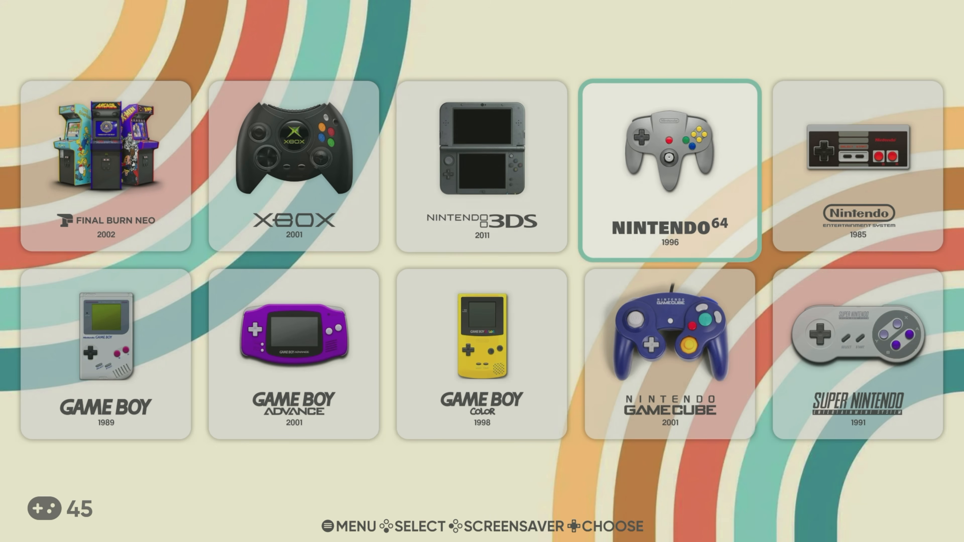
# Step: Browse the systems grid through the Wii and PSP entries, then return to Nintendo 64
pyautogui.press('Down')
pyautogui.press('Down')
pyautogui.press('Left')
pyautogui.press('Left')
pyautogui.press('Left')
pyautogui.press('Left')
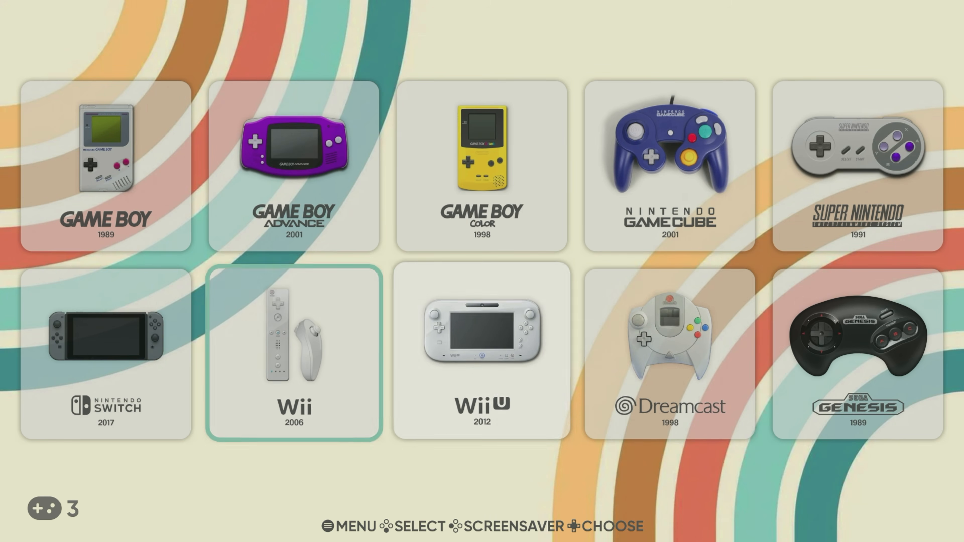
pyautogui.press('Down')
pyautogui.press('Right')
pyautogui.press('Right')
pyautogui.press('Right')
pyautogui.press('Right')
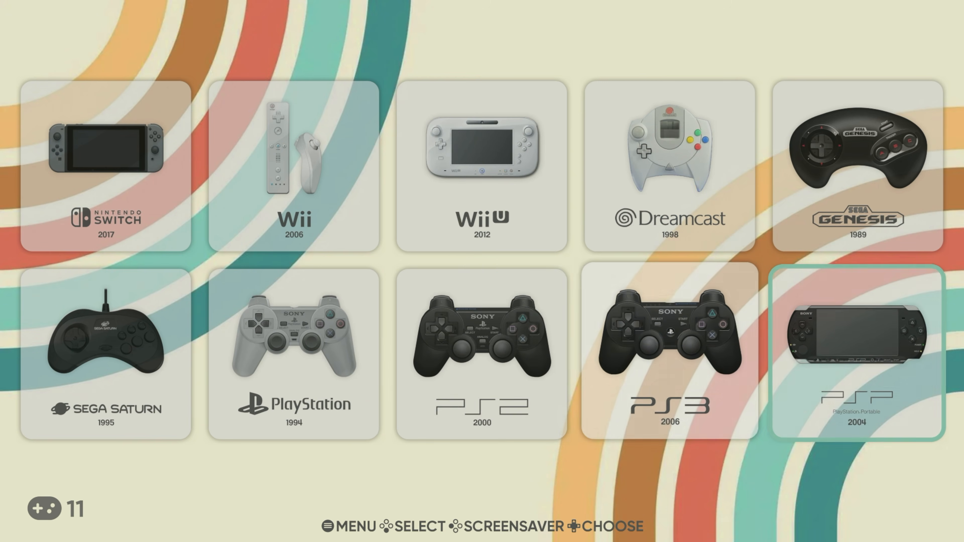
pyautogui.press('Up')
pyautogui.press('Up')
pyautogui.press('Up')
pyautogui.press('Left')
pyautogui.press('Left')
pyautogui.press('Left')
pyautogui.press('Left')
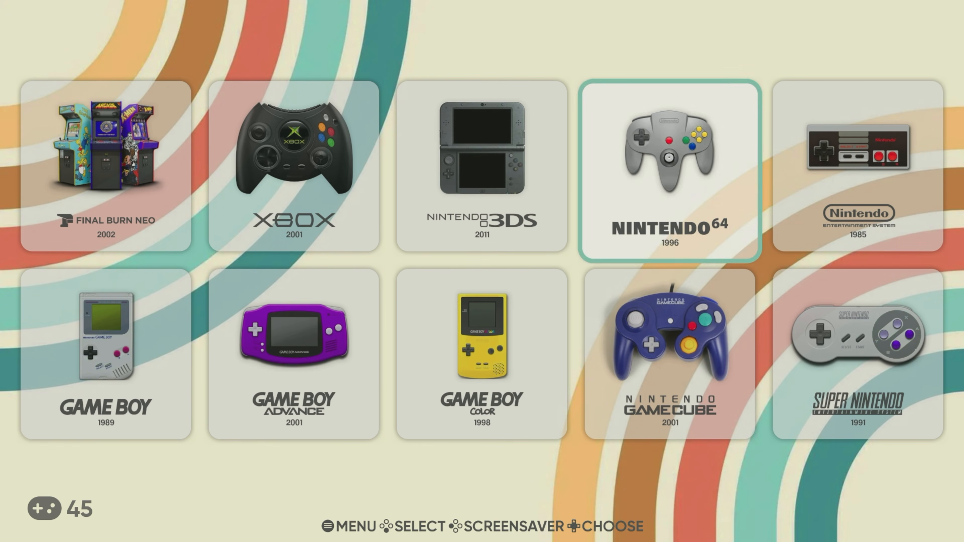
# Step: View the Game Boy game list down to Donkey Kong Land, then return to the systems grid
pyautogui.press('Down')
pyautogui.press('Return')
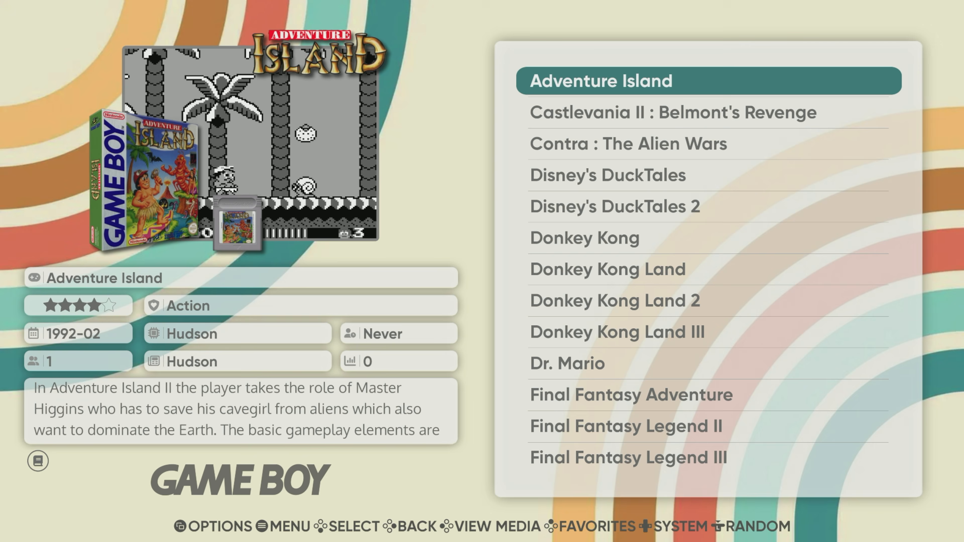
pyautogui.press('Down')
pyautogui.press('Down')
pyautogui.press('Down')
pyautogui.press('Down')
pyautogui.press('Down')
pyautogui.press('Down')
pyautogui.press('Down')
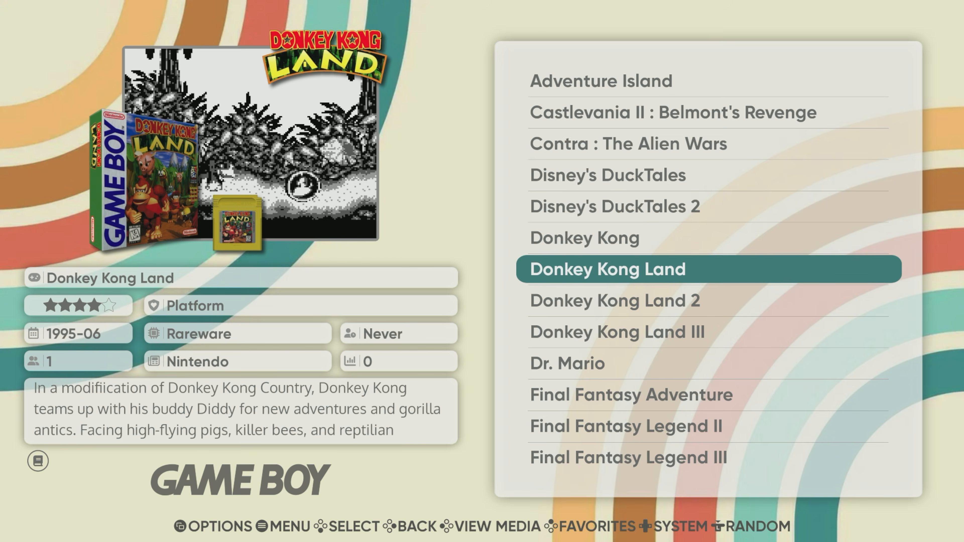
pyautogui.press('Escape')
# Step: View the Nintendo GameCube game list down to Star Wars: Rogue Squadron II, then return to the systems grid
pyautogui.press('Right')
pyautogui.press('Right')
pyautogui.press('Right')
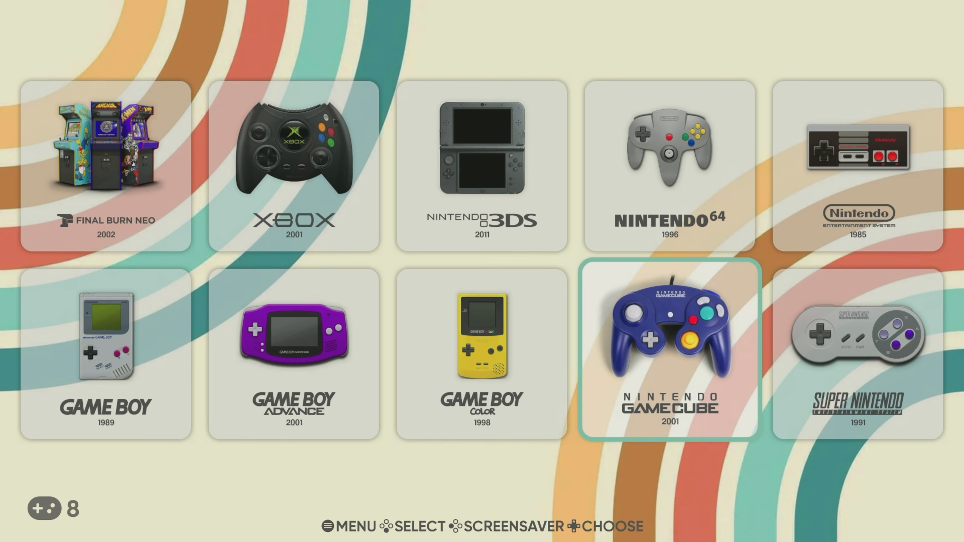
pyautogui.press('Return')
pyautogui.press('Down')
pyautogui.press('Down')
pyautogui.press('Down')
pyautogui.press('Down')
pyautogui.press('Down')
pyautogui.press('Down')
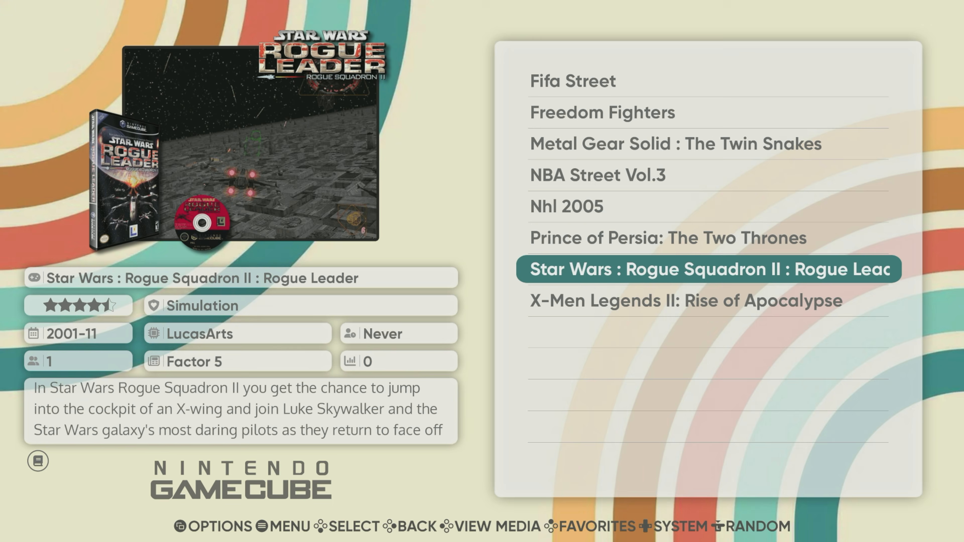
pyautogui.press('Escape')
# Step: Look through the Wii game list and return to the systems grid
pyautogui.press('Down')
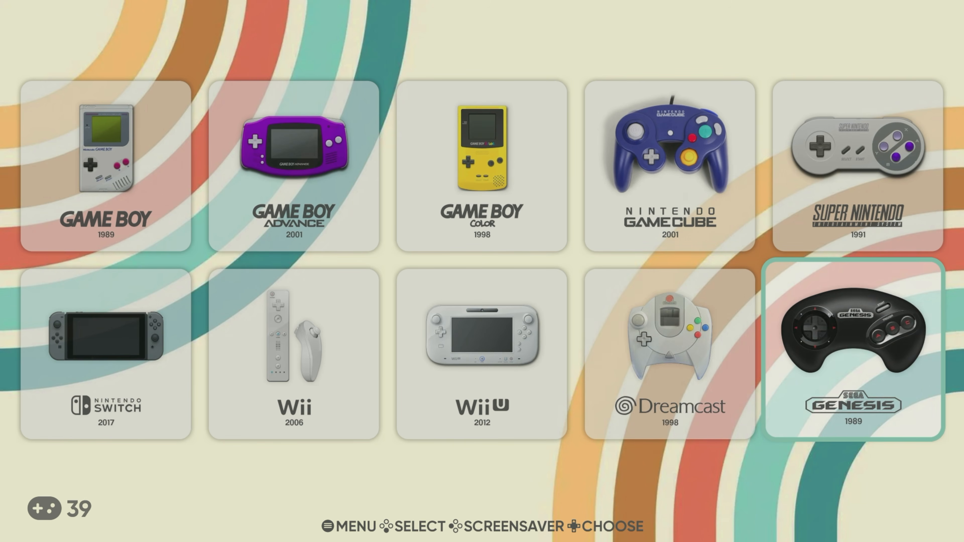
pyautogui.press('Left')
# Step: Open the PS2 game list and browse down to the details of Ratchet & Clank
pyautogui.press('Left')
pyautogui.press('Left')
pyautogui.press('Return')
pyautogui.press('Down')
pyautogui.press('Down')
pyautogui.press('BackSpace')
pyautogui.press('Left')
pyautogui.press('Down')
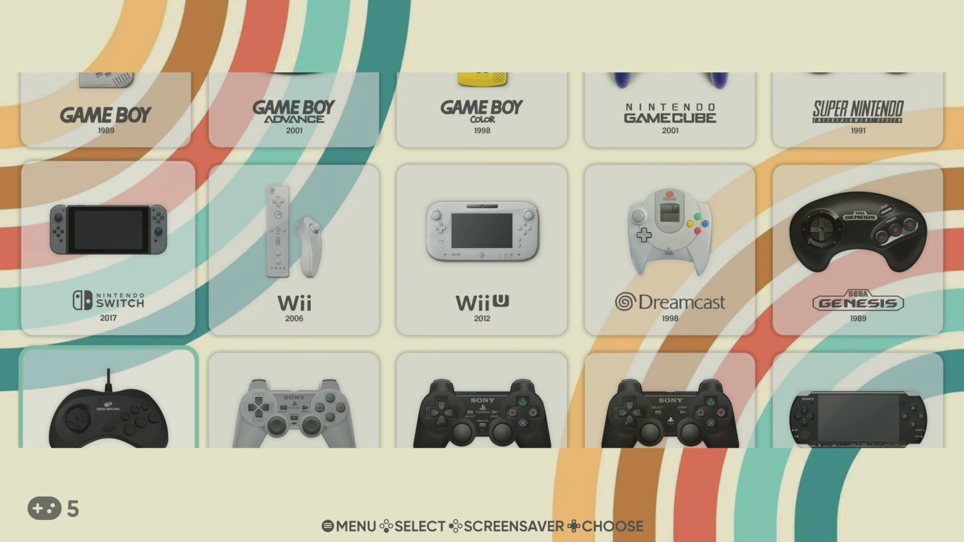
pyautogui.press('Right')
pyautogui.press('Right')
pyautogui.press('Return')
pyautogui.press('Down')
pyautogui.press('Down')
pyautogui.press('Down')
pyautogui.press('Down')
# Step: Browse back up the PS2 list to God of War II, then return to the systems grid
pyautogui.press('Down')
pyautogui.press('Down')
pyautogui.press('Down')
pyautogui.press('Down')
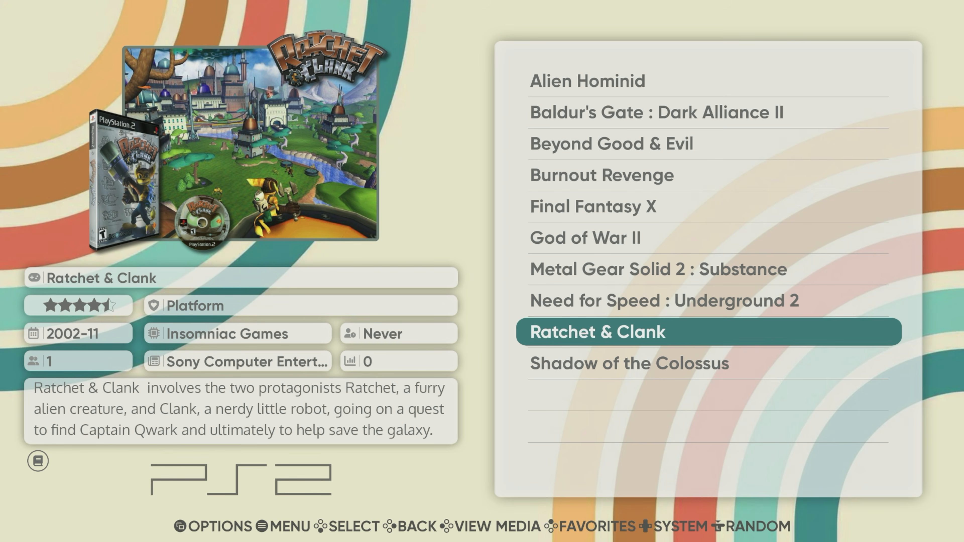
pyautogui.press('Down')
pyautogui.press('Up')
pyautogui.press('Up')
pyautogui.press('Up')
pyautogui.press('Up')
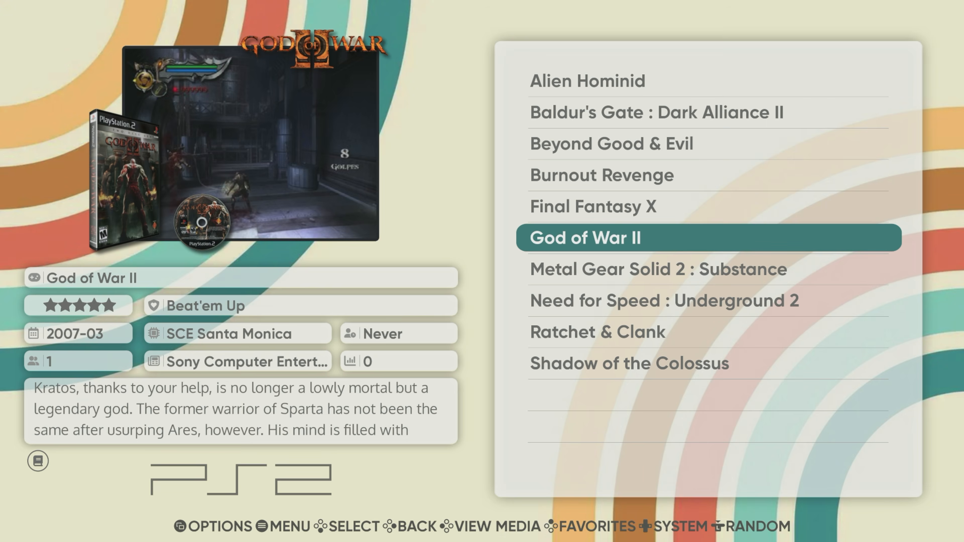
pyautogui.press('BackSpace')
# Step: Look through the PS3 game list and return to the systems grid
pyautogui.press('Right')
pyautogui.press('Return')
pyautogui.press('Down')
pyautogui.press('Down')
pyautogui.press('Down')
pyautogui.press('BackSpace')
# Step: View the PSP game list down to Jak and Daxter: The Lost Frontier, then return to the systems grid
pyautogui.press('Right')
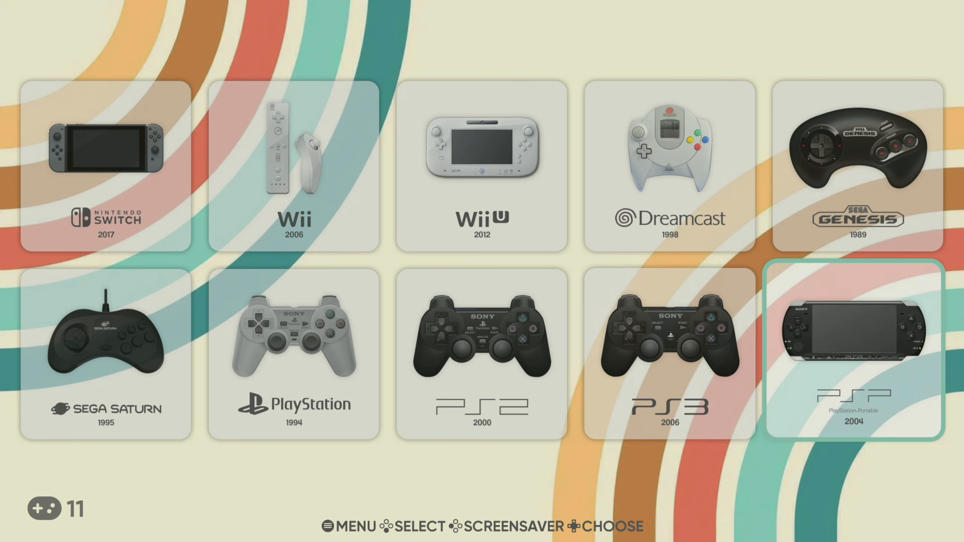
pyautogui.press('Return')
pyautogui.press('Down')
pyautogui.press('Down')
pyautogui.press('Down')
pyautogui.press('Down')
pyautogui.press('Down')
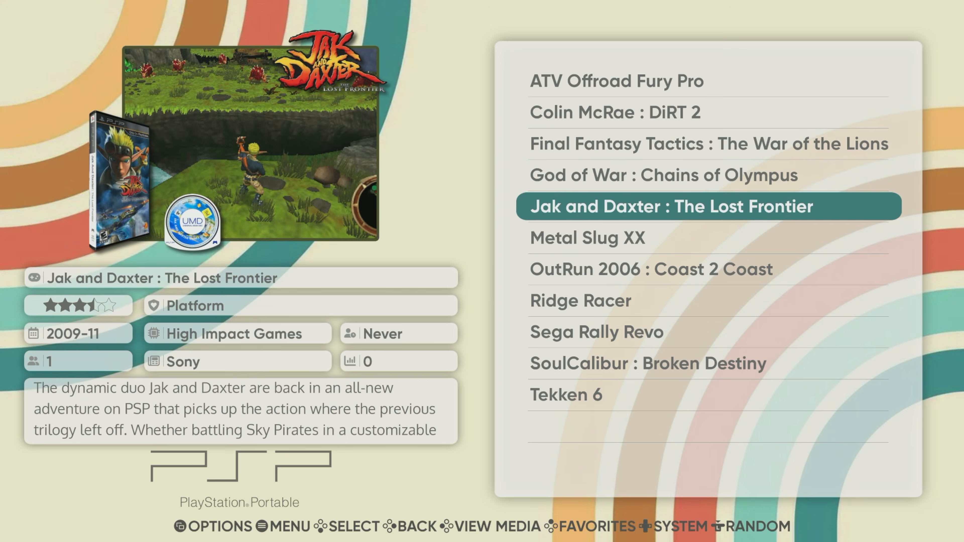
pyautogui.press('BackSpace')
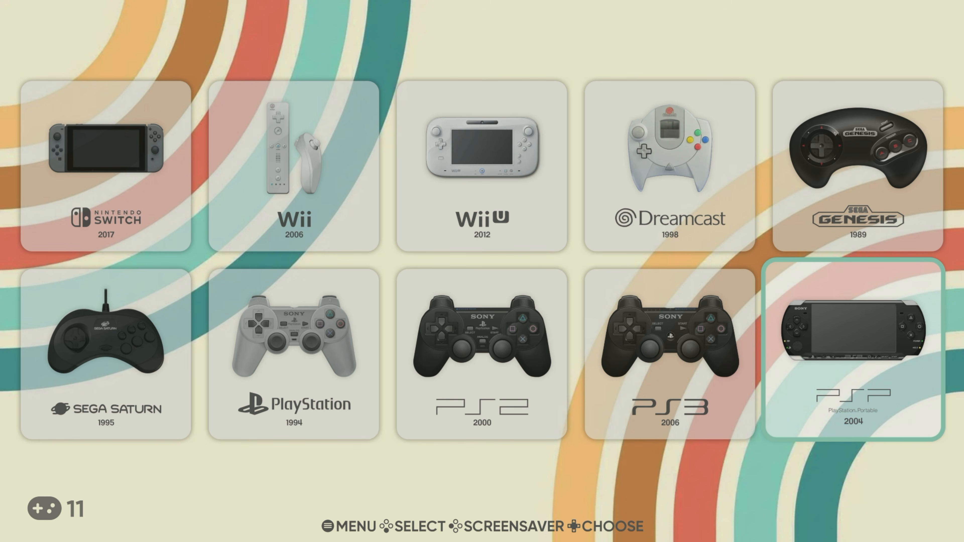
# Step: Look through the Wii U game list, starting at Disney Epic Mickey 2, and return to the systems grid
pyautogui.press('Left')
pyautogui.press('Left')
pyautogui.press('Left')
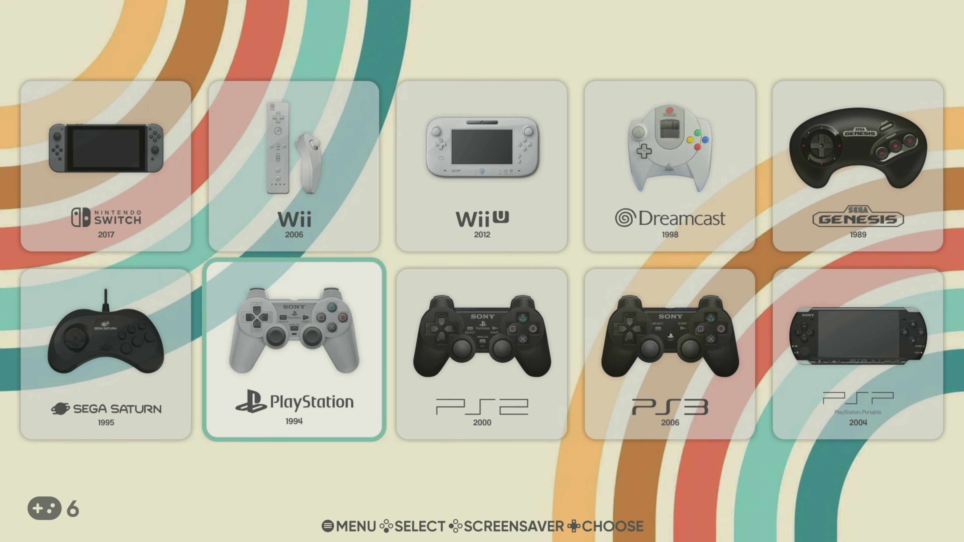
pyautogui.press('Up')
pyautogui.press('Right')
pyautogui.press('Return')
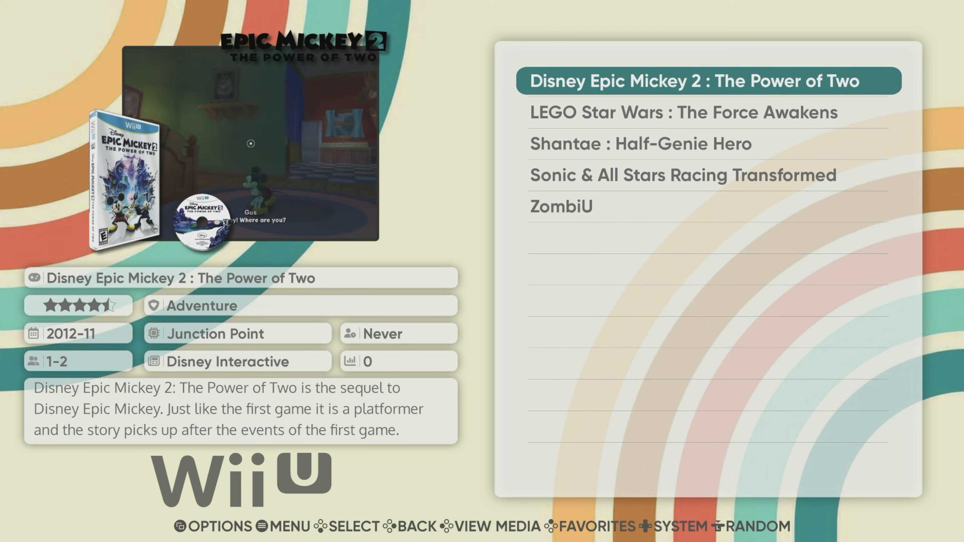
pyautogui.press('Down')
pyautogui.press('Down')
pyautogui.press('Down')
pyautogui.press('BackSpace')
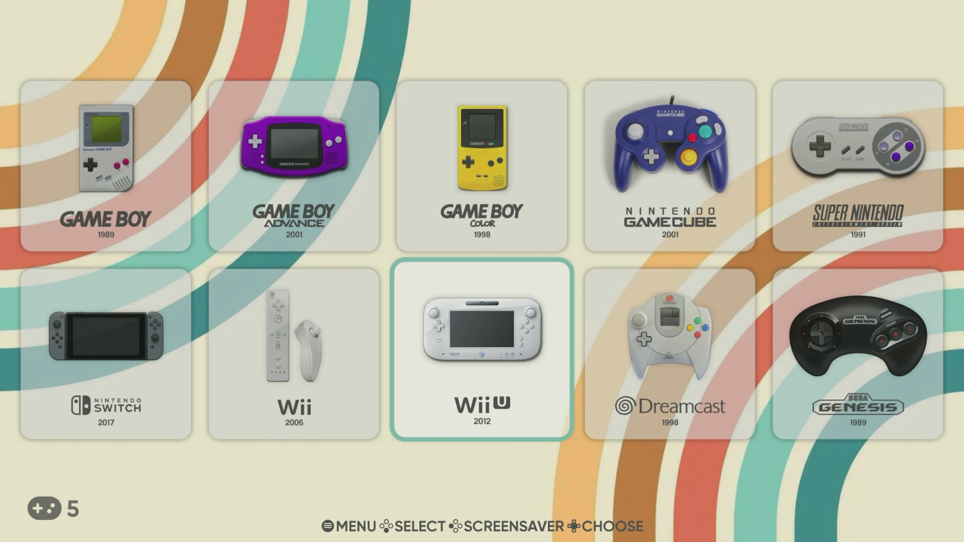
# Step: Open the Super Nintendo game list and browse its entries past Chrono Trigger and F-Zero
pyautogui.press('Right')
pyautogui.press('Right')
pyautogui.press('Up')
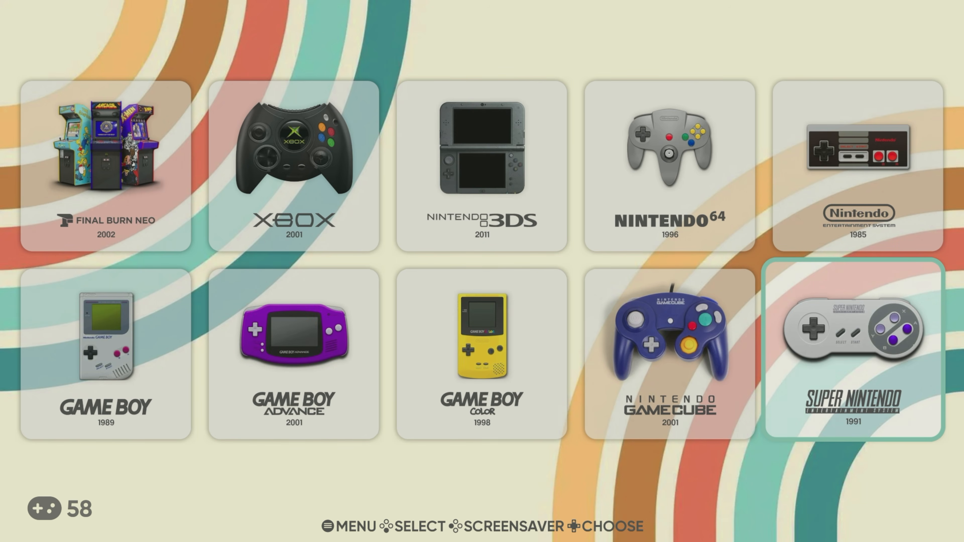
pyautogui.press('Return')
pyautogui.press('Down')
pyautogui.press('Down')
pyautogui.press('Down')
pyautogui.press('Down')
pyautogui.press('Down')
pyautogui.press('Down')
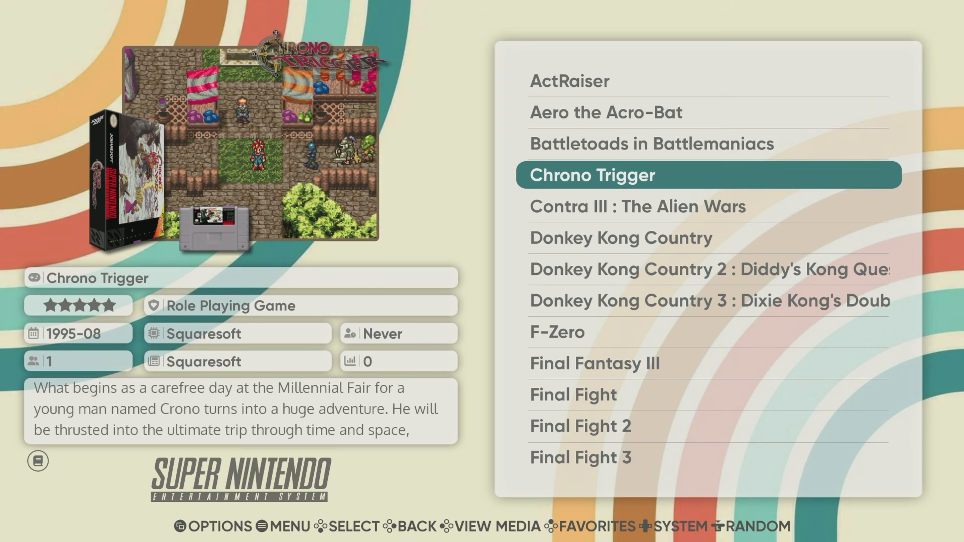
pyautogui.press('Down')
pyautogui.press('Down')
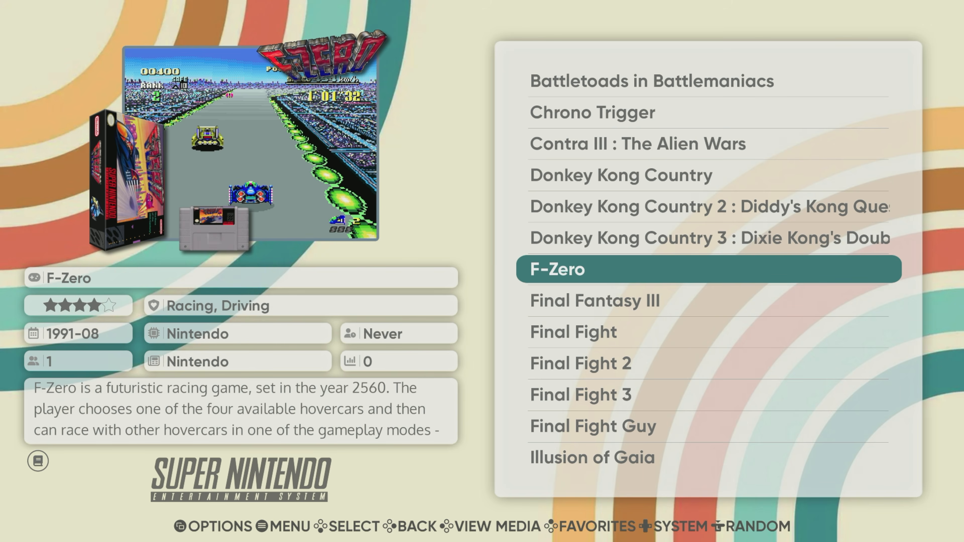
pyautogui.press('Down')
pyautogui.press('Down')
pyautogui.press('Down')
pyautogui.press('Down')
pyautogui.press('Down')
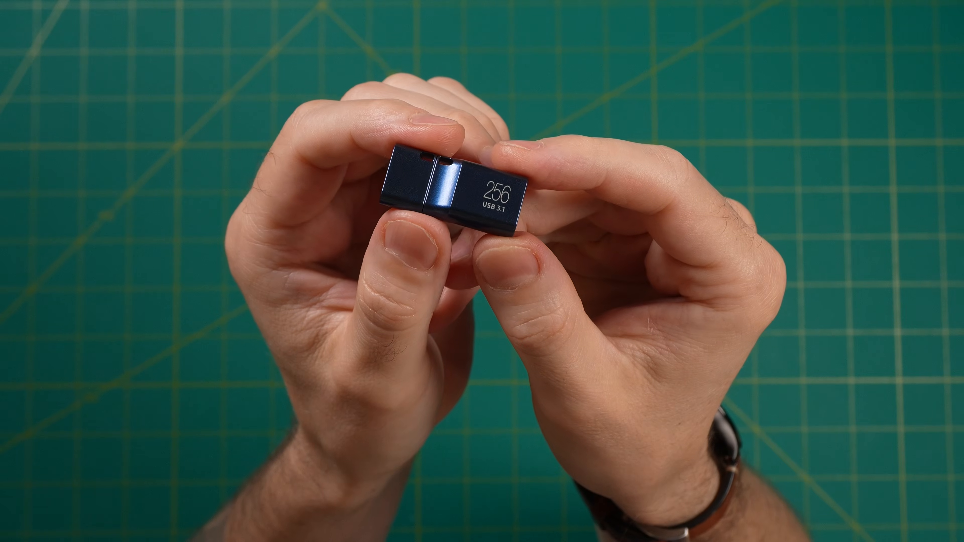
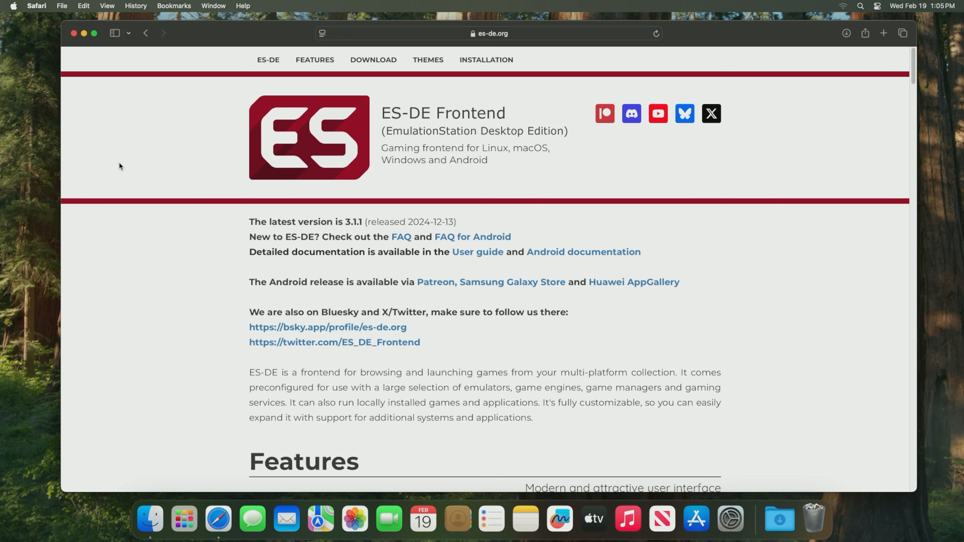
# Step: Download the macOS Apple release of ES-DE from es-de.org and allow downloads from the site
pyautogui.scroll(-15, 198, 166)
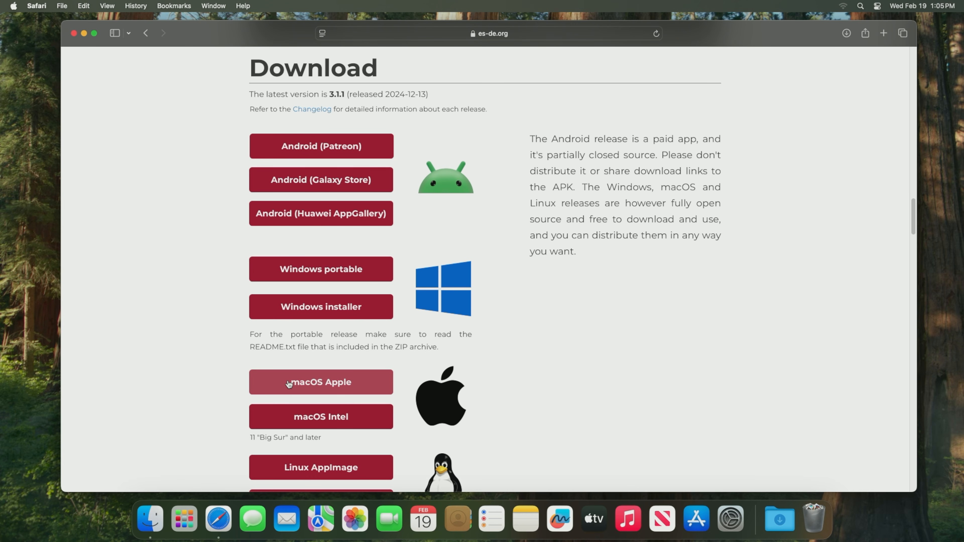
pyautogui.click(298, 383)
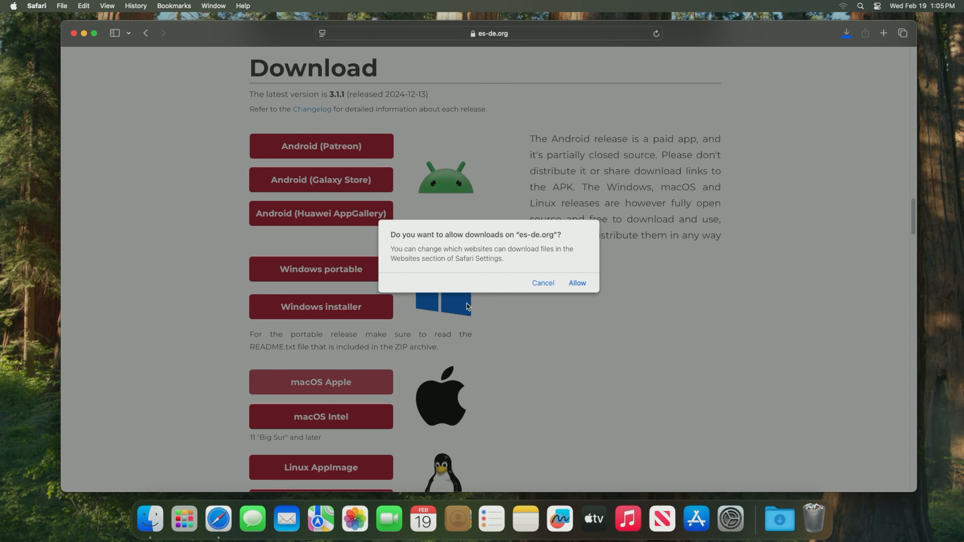
pyautogui.click(577, 283)
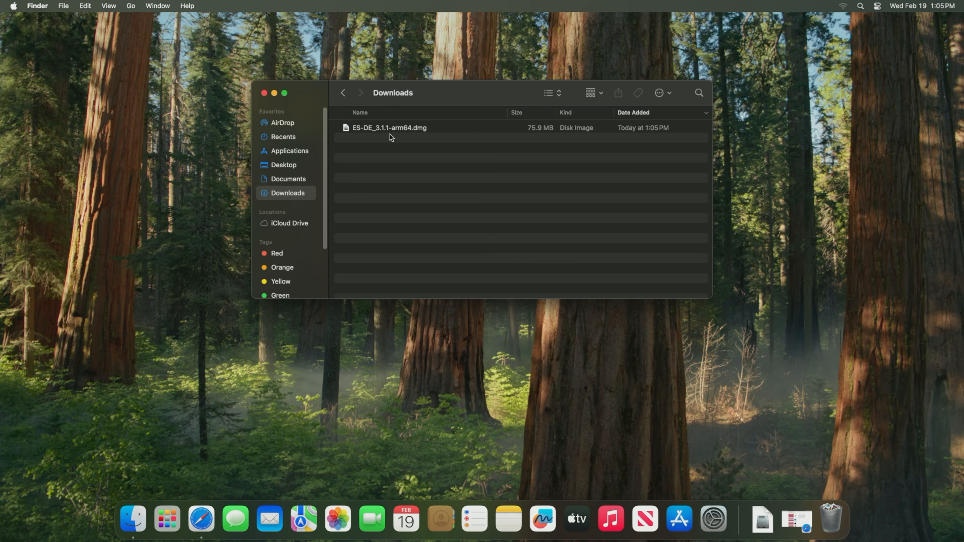
# Step: Open ES-DE_3.1.1-arm64.dmg, agree to its license, and copy ES-DE into the Applications folder
pyautogui.doubleClick(392, 131)
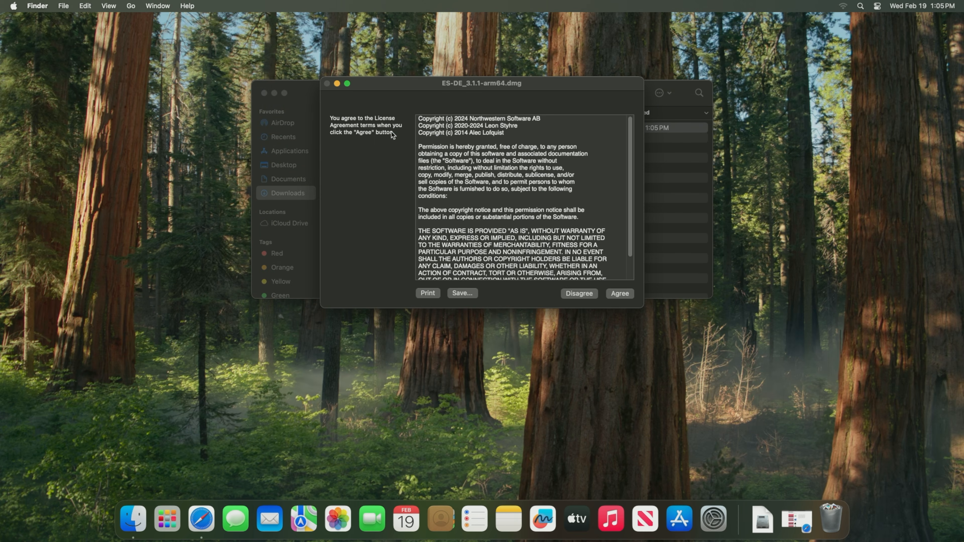
pyautogui.click(618, 293)
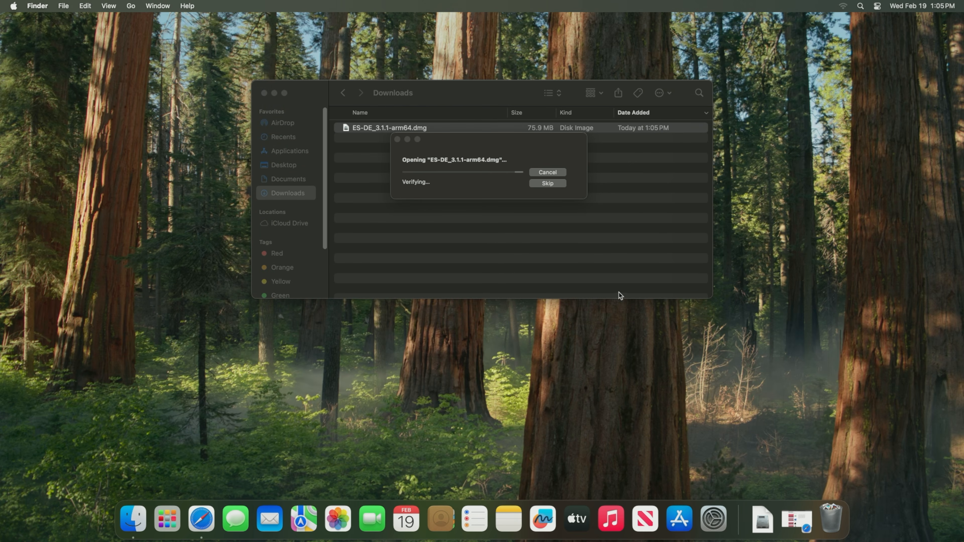
pyautogui.moveTo(428, 212); pyautogui.dragTo(563, 208)
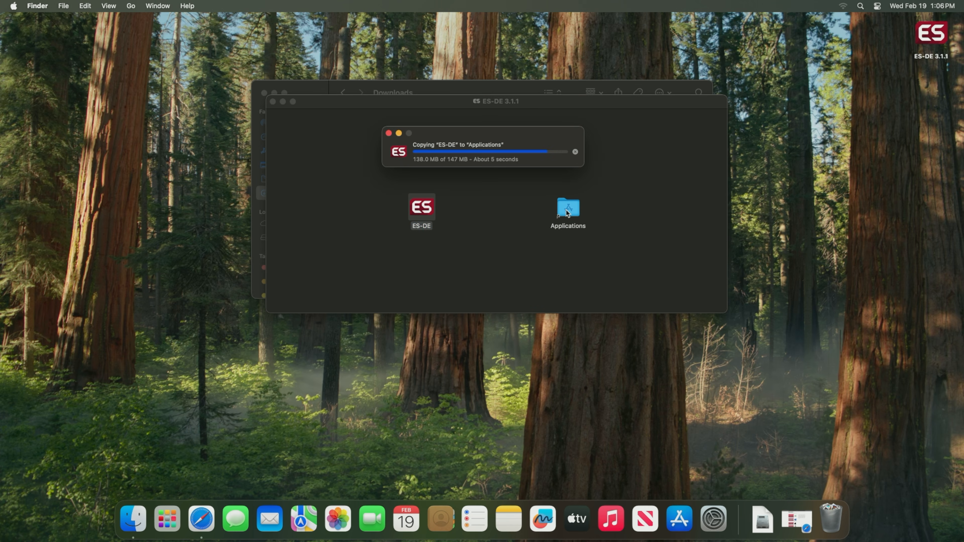
# Step: Launch ES-DE from the Applications folder and confirm opening the downloaded app
pyautogui.doubleClick(566, 210)
pyautogui.doubleClick(549, 193)
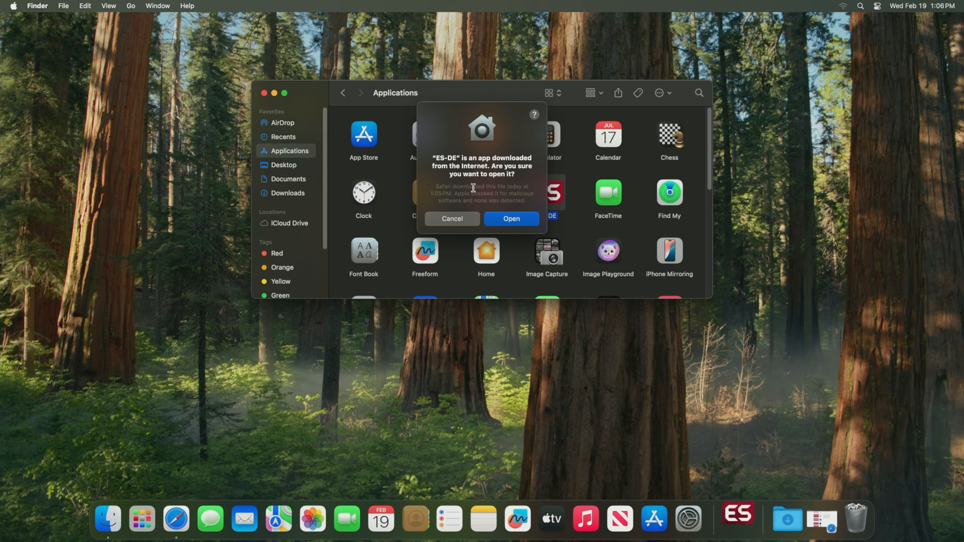
pyautogui.click(530, 220)
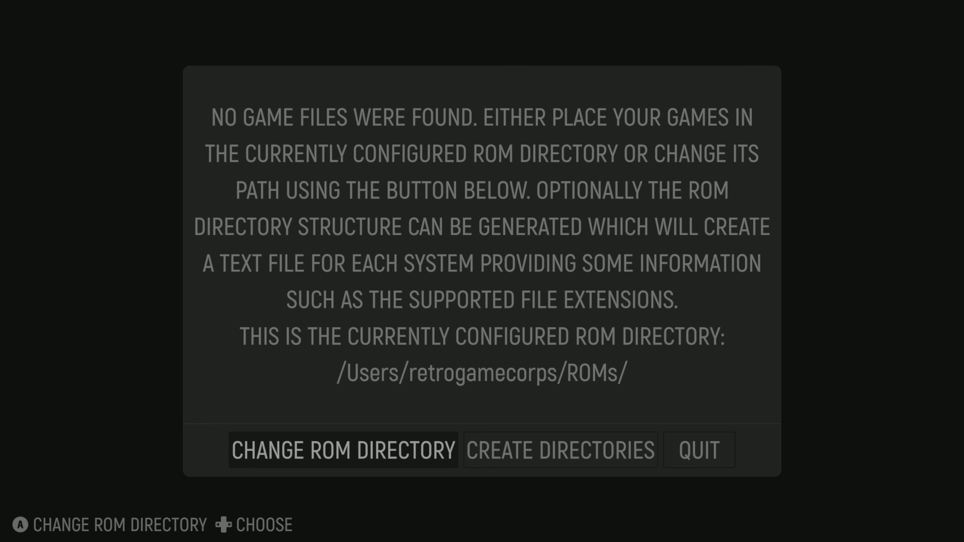
# Step: Quit ES-DE from its missing game files dialog without changing the ROM directory
pyautogui.press('Right')
pyautogui.press('Right')
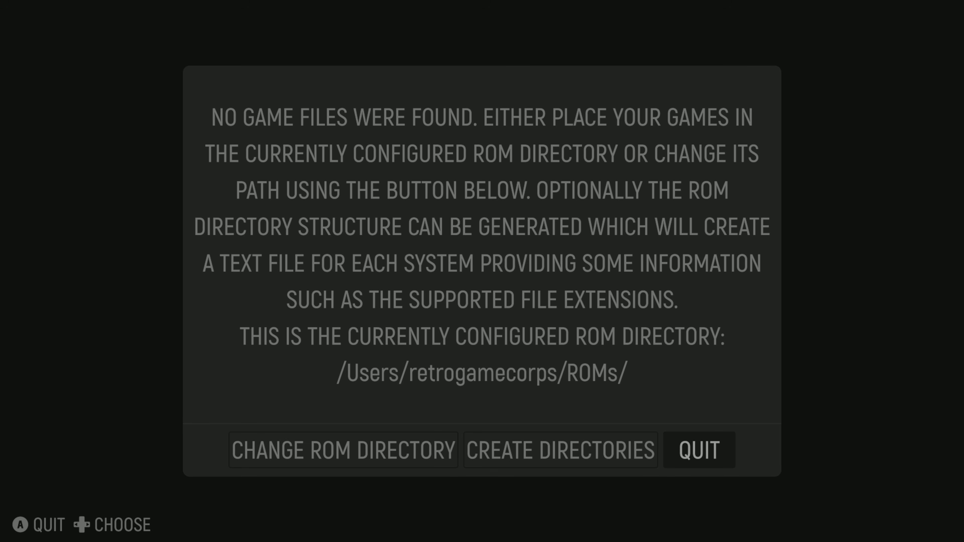
pyautogui.press('Return')
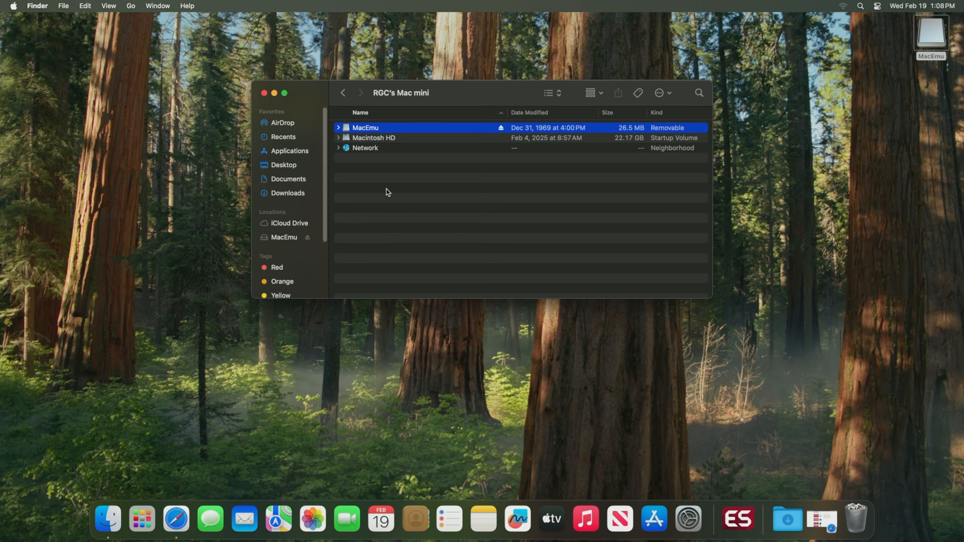
# Step: Open the MacEmu drive in Finder, show the path bar, and copy the drive's pathname
pyautogui.click(287, 237)
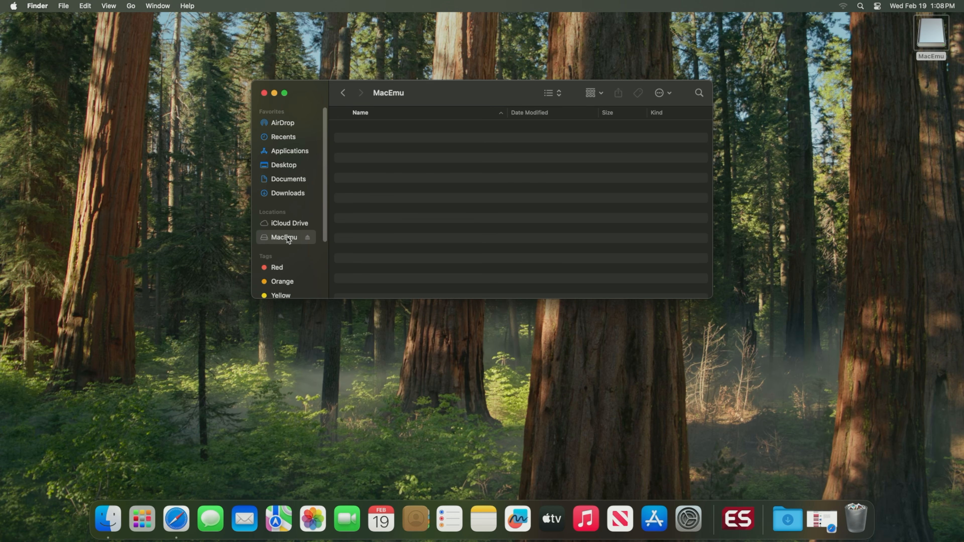
pyautogui.click(103, 6)
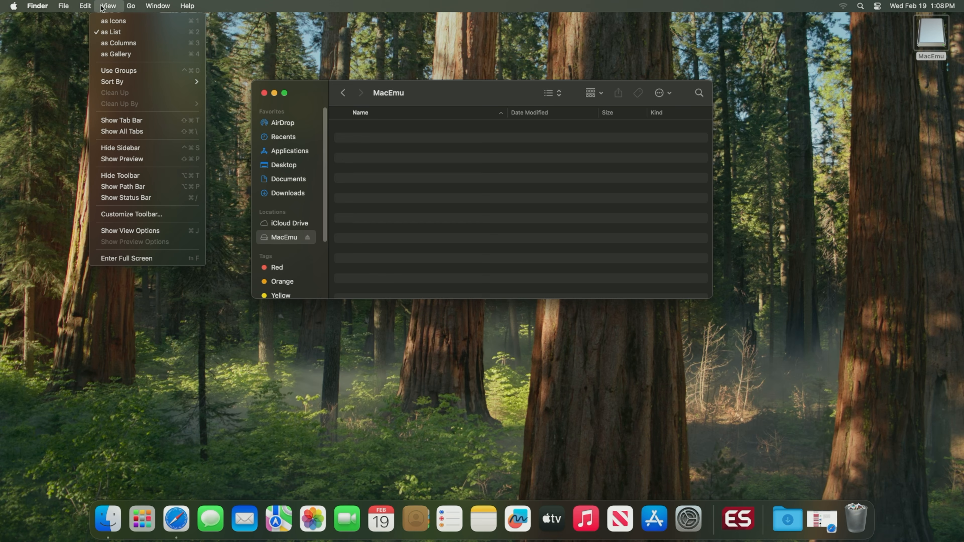
pyautogui.click(130, 185)
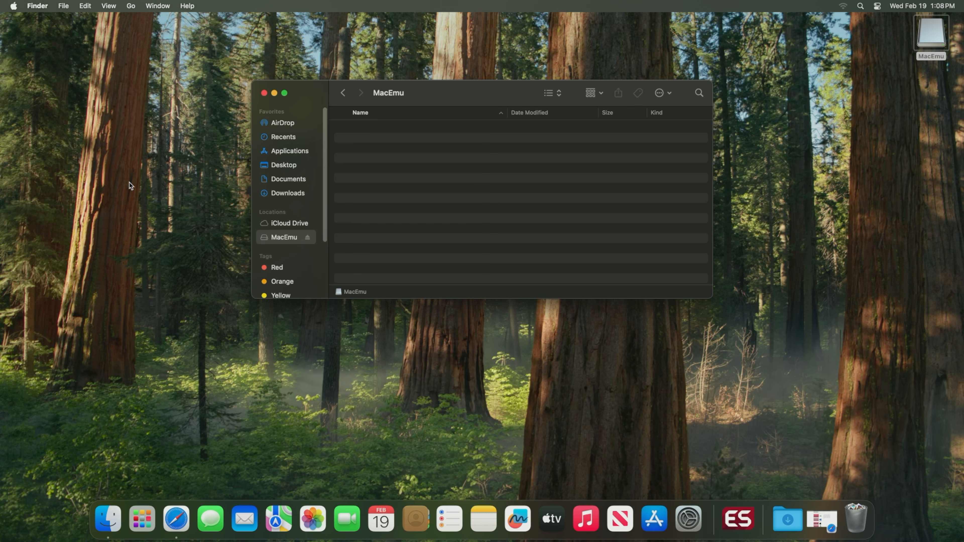
pyautogui.rightClick(361, 295)
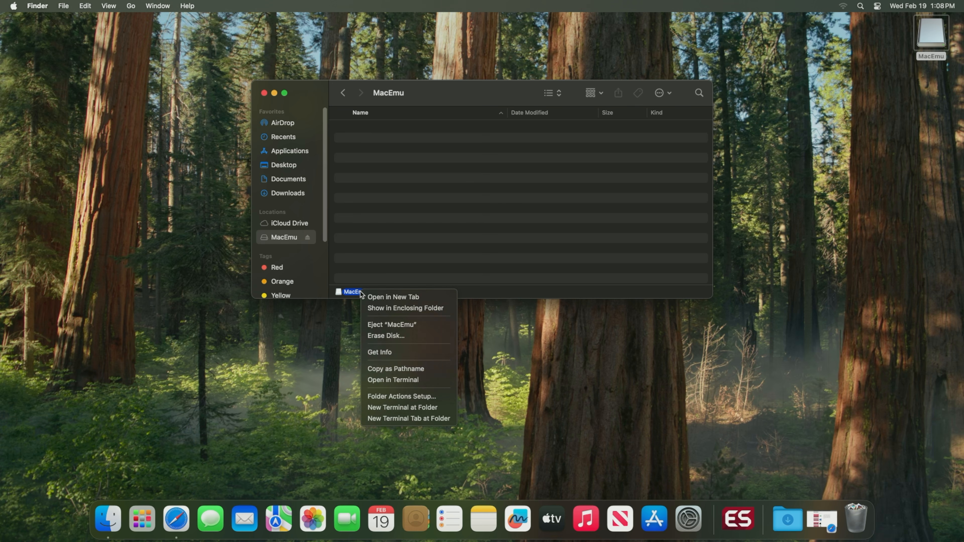
pyautogui.click(411, 369)
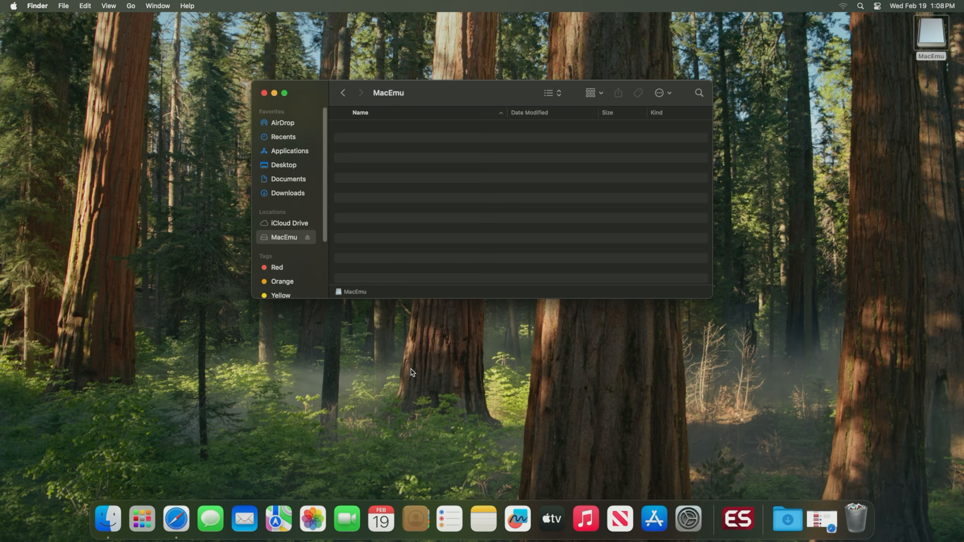
# Step: Relaunch ES-DE and change its ROM directory to the copied path /Volumes/MacEmu
pyautogui.click(737, 518)
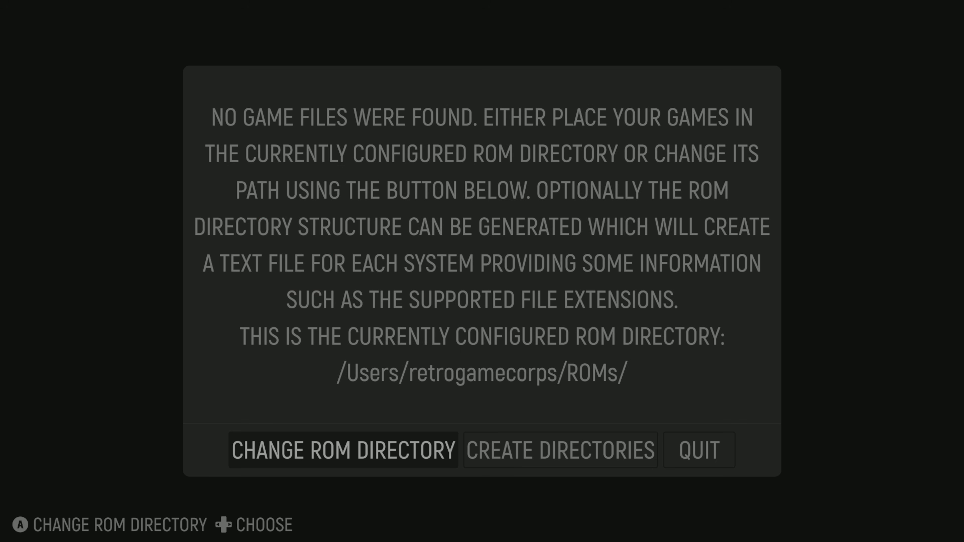
pyautogui.press('Return')
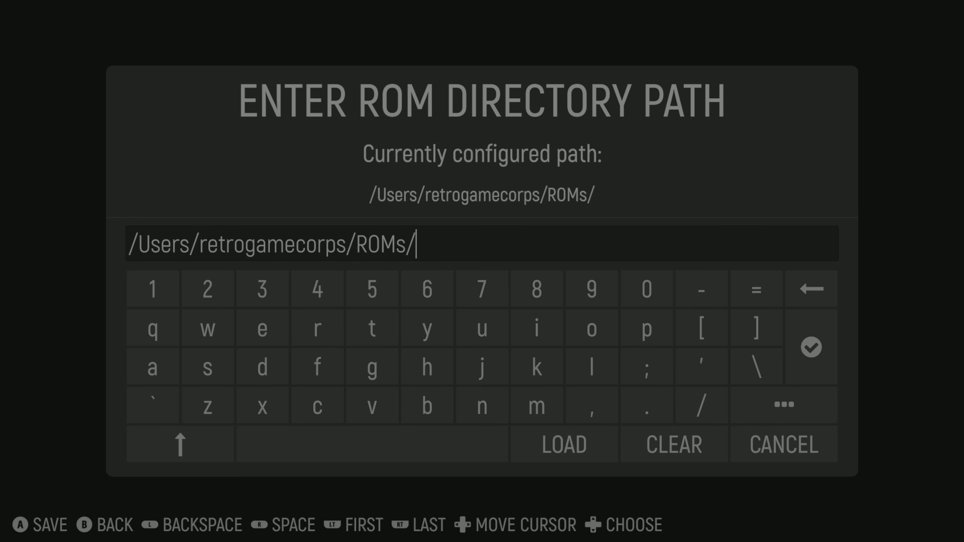
pyautogui.press('BackSpace')
pyautogui.press('BackSpace')
pyautogui.press('BackSpace')
pyautogui.press('BackSpace')
pyautogui.press('BackSpace')
pyautogui.press('BackSpace')
pyautogui.press('BackSpace')
pyautogui.press('BackSpace')
pyautogui.press('BackSpace')
pyautogui.press('BackSpace')
pyautogui.press('BackSpace')
pyautogui.press('BackSpace')
pyautogui.press('BackSpace')
pyautogui.press('BackSpace')
pyautogui.press('BackSpace')
pyautogui.press('BackSpace')
pyautogui.press('BackSpace')
pyautogui.press('BackSpace')
pyautogui.press('BackSpace')
pyautogui.press('BackSpace')
pyautogui.press('BackSpace')
pyautogui.press('BackSpace')
pyautogui.press('BackSpace')
pyautogui.press('BackSpace')
pyautogui.press('BackSpace')
pyautogui.press('BackSpace')
pyautogui.press('BackSpace')
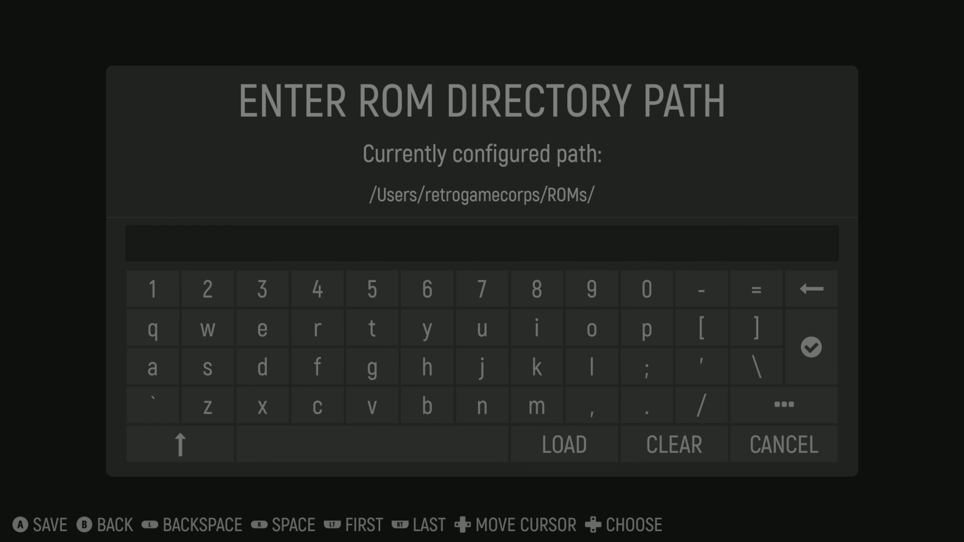
pyautogui.press('super+v')
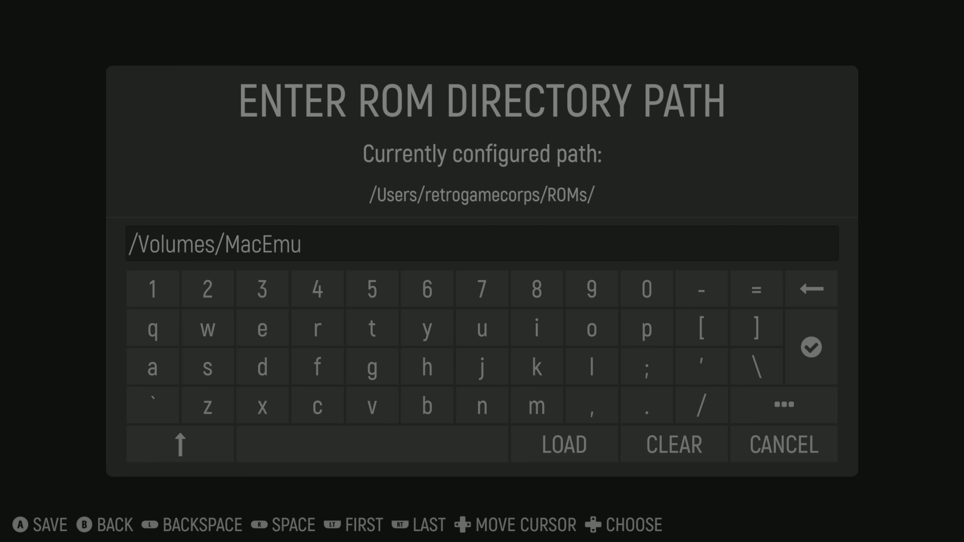
pyautogui.press('Return')
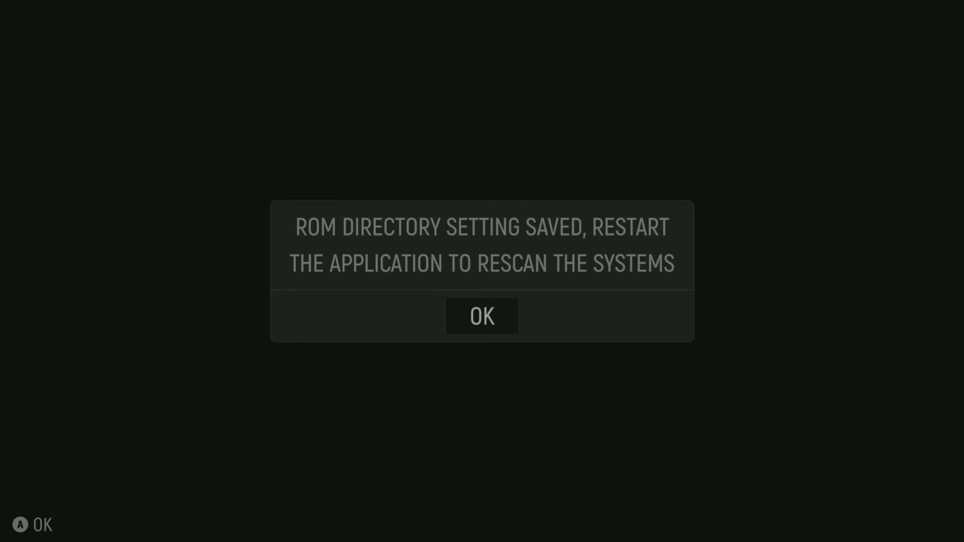
pyautogui.press('Return')
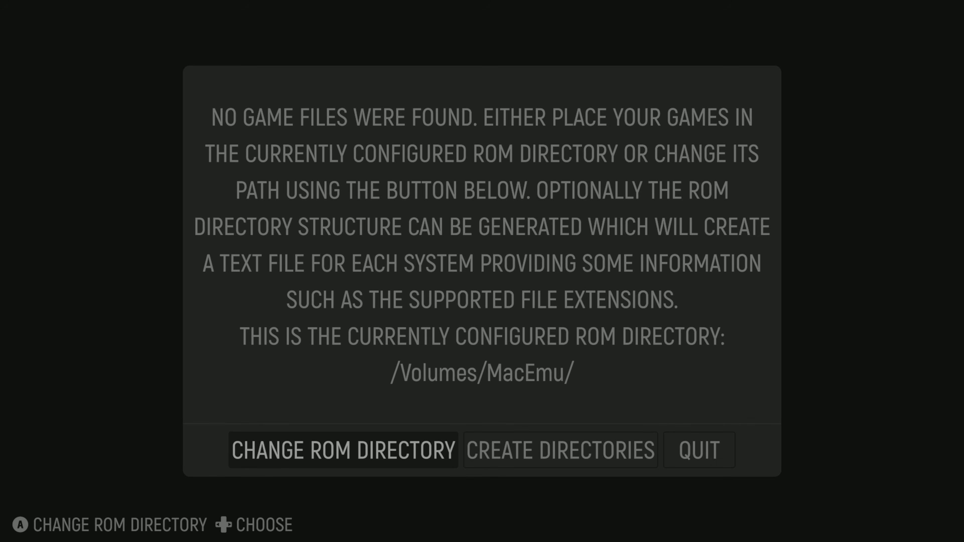
# Step: Create the game system directories on the MacEmu drive, allowing removable volume access, and quit ES-DE
pyautogui.press('Right')
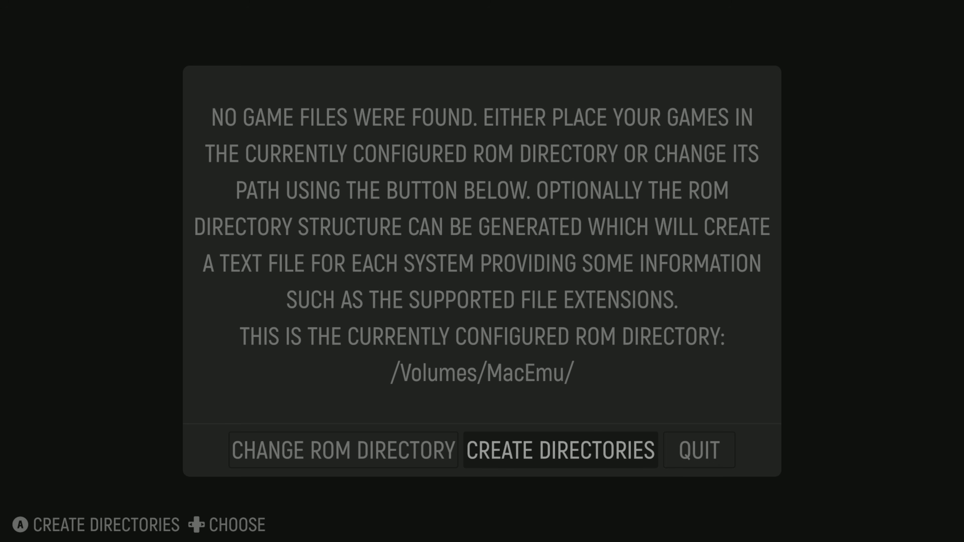
pyautogui.press('Return')
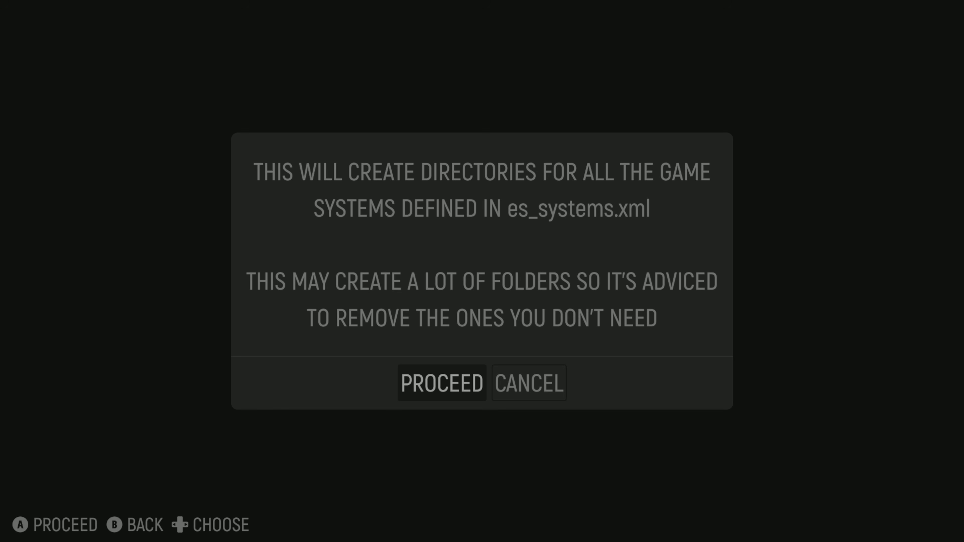
pyautogui.press('Return')
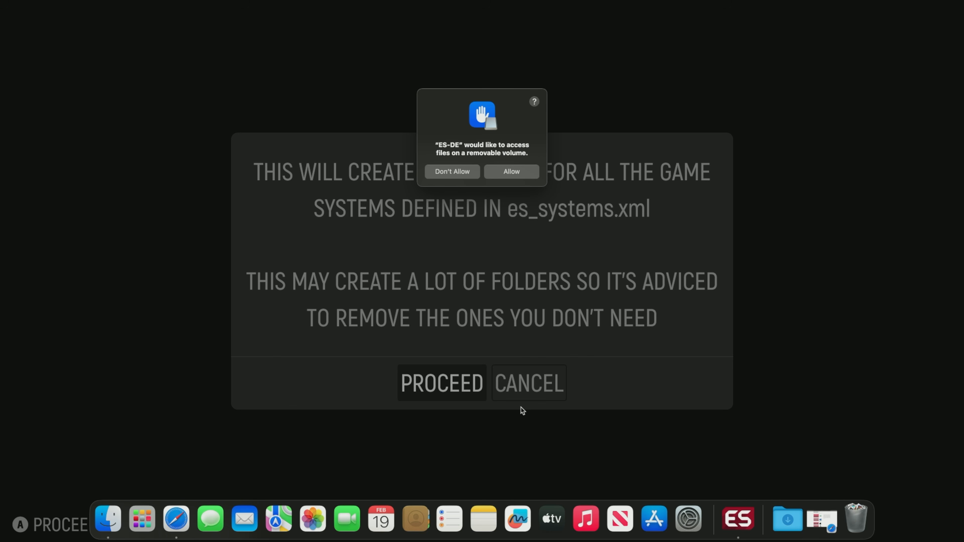
pyautogui.click(513, 171)
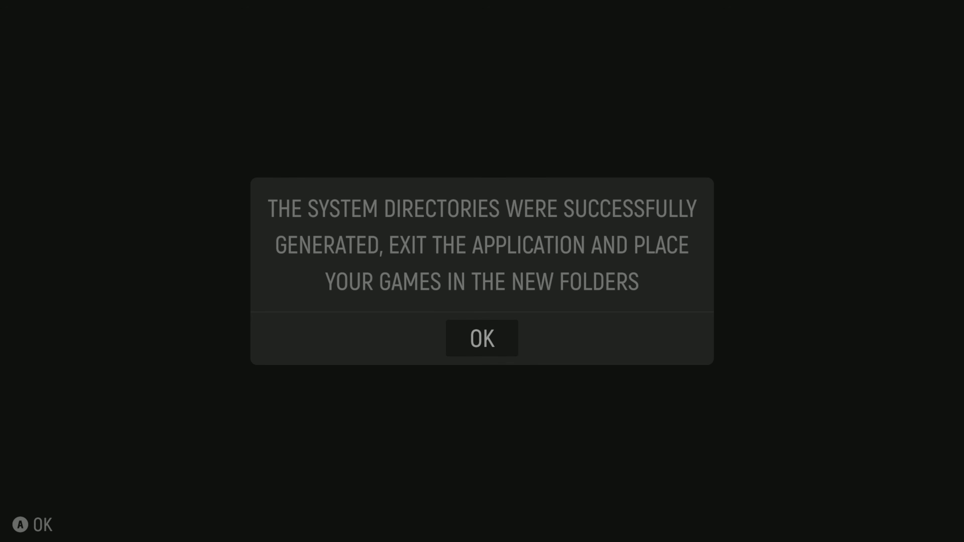
pyautogui.press('Return')
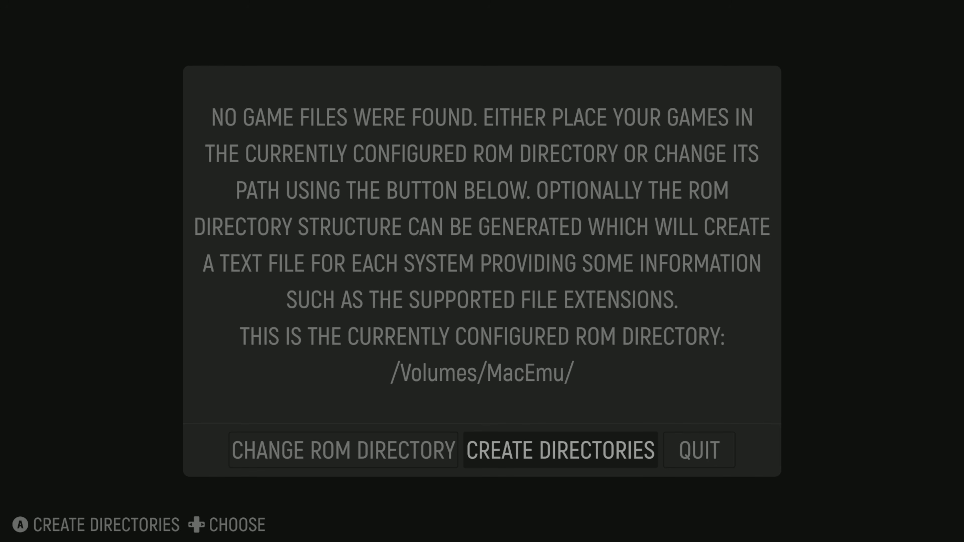
pyautogui.press('Right')
pyautogui.press('Return')
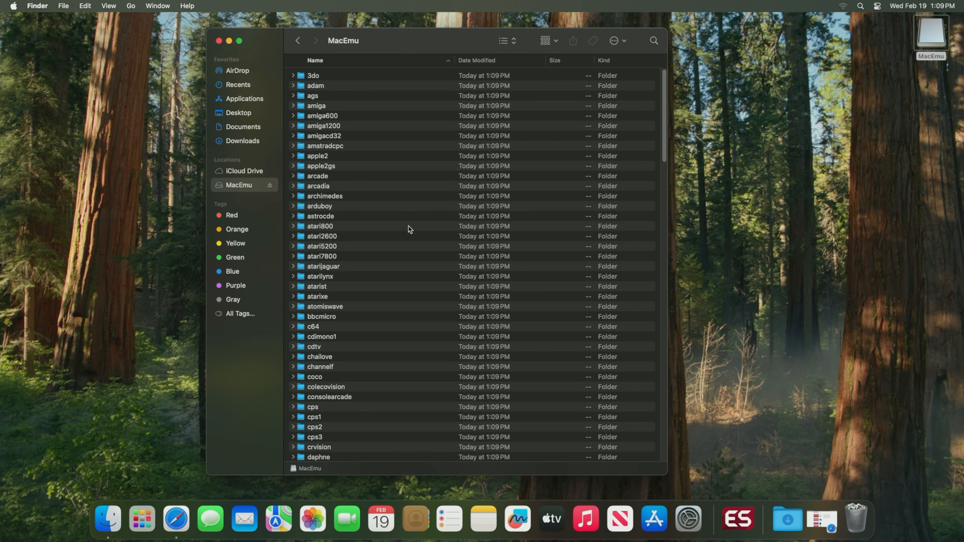
# Step: Look through the system folders on the MacEmu drive, picking out nes, n64 and n3ds
pyautogui.scroll(-10, 409, 226)
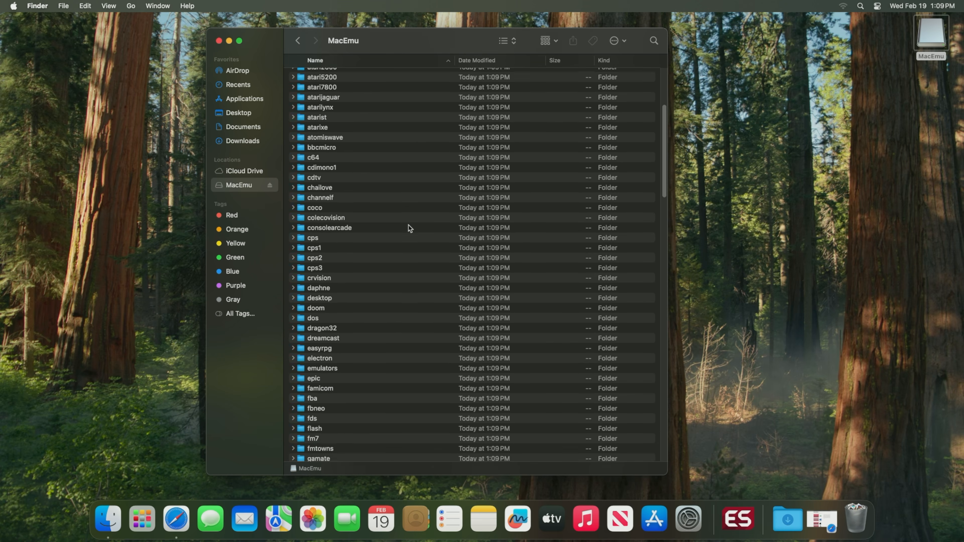
pyautogui.scroll(-20, 409, 228)
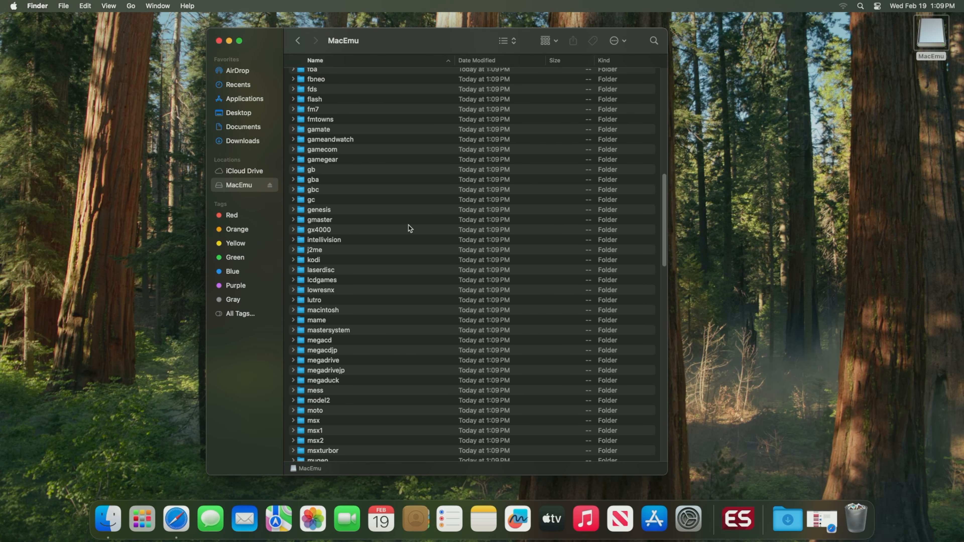
pyautogui.scroll(-4, 409, 227)
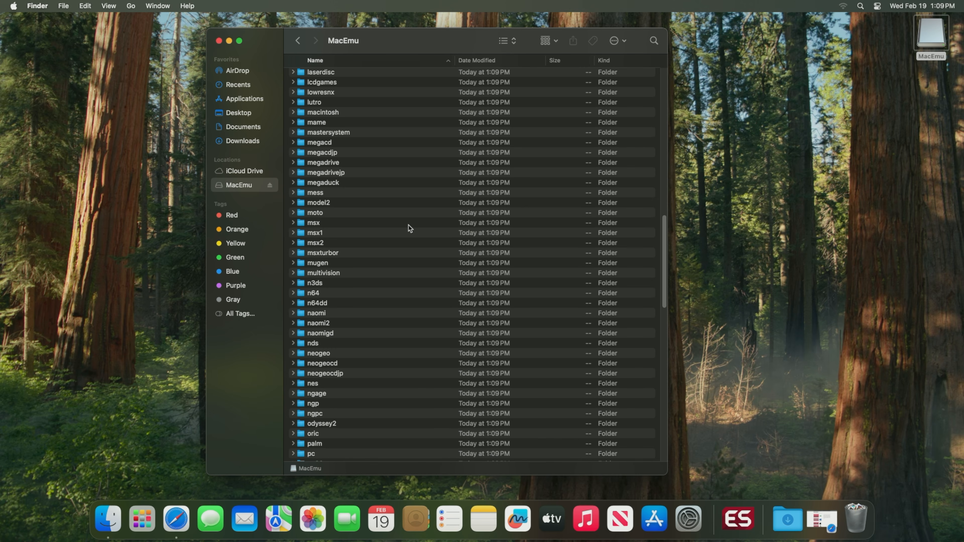
pyautogui.click(322, 386)
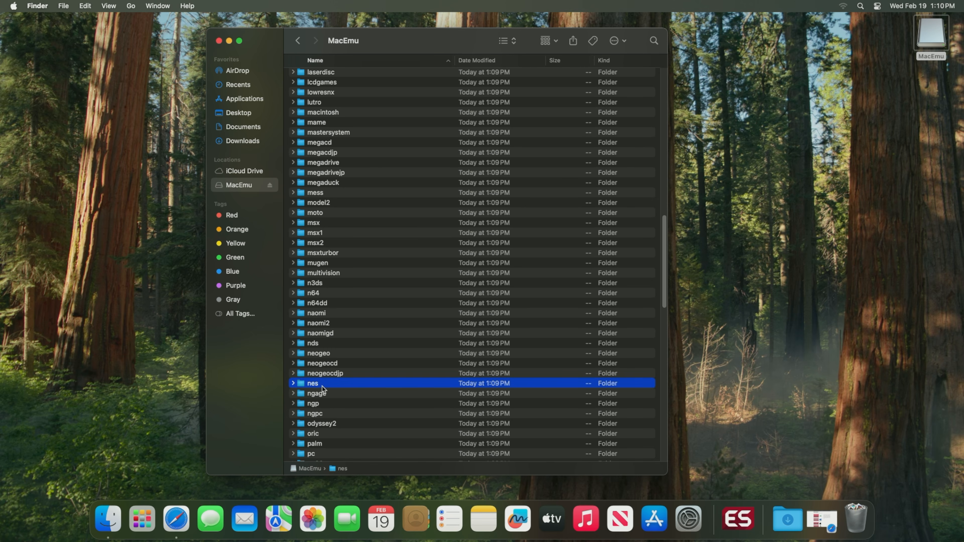
pyautogui.click(343, 294)
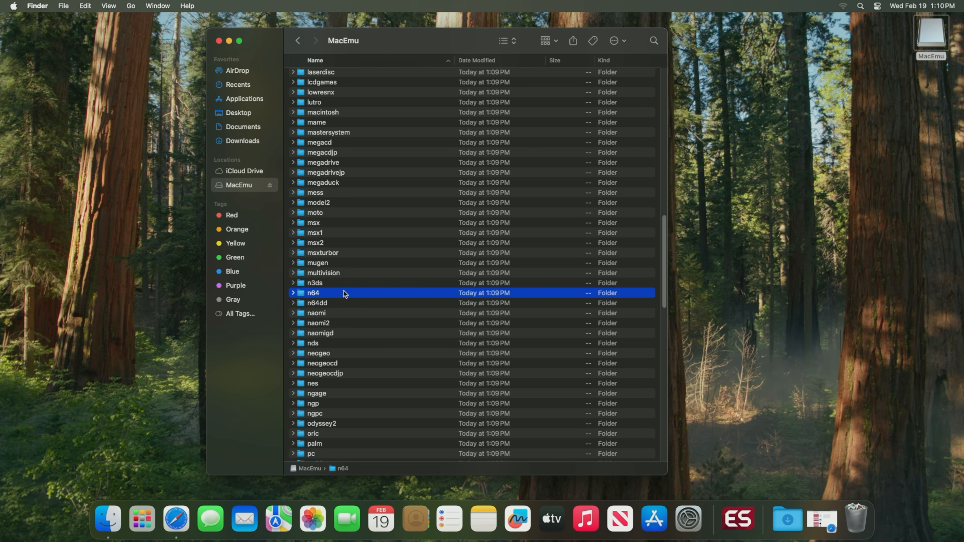
pyautogui.click(347, 285)
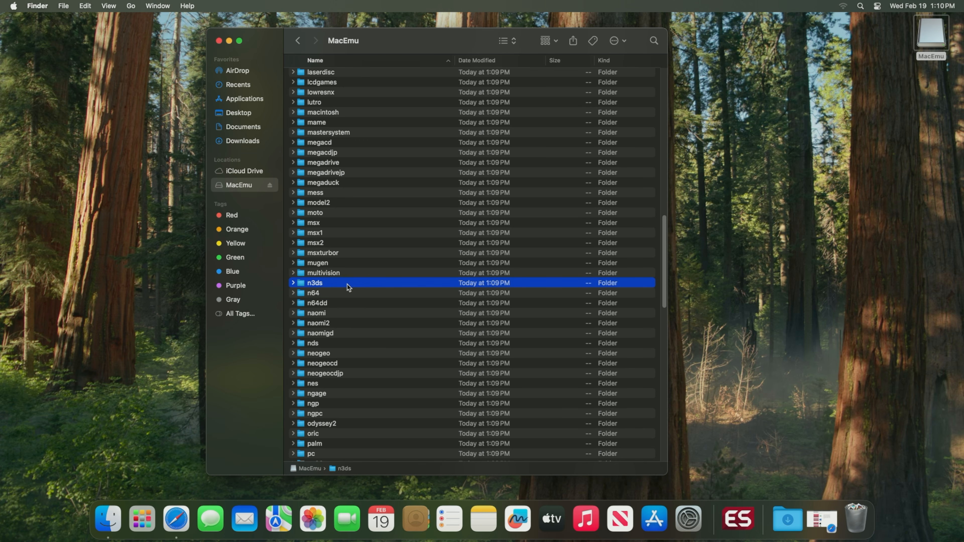
# Step: Open the nds folder and preview its systeminfo.txt file
pyautogui.doubleClick(375, 345)
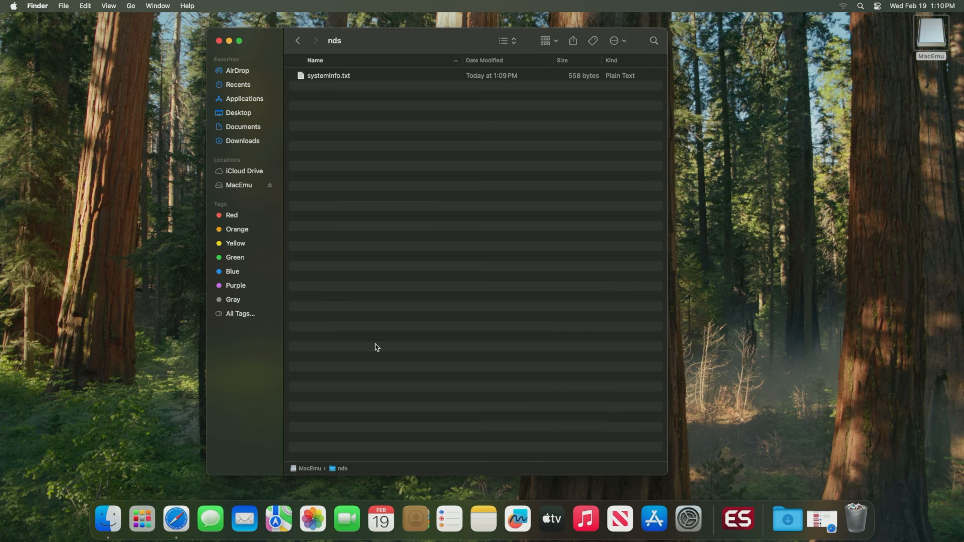
pyautogui.click(323, 76)
pyautogui.press('space')
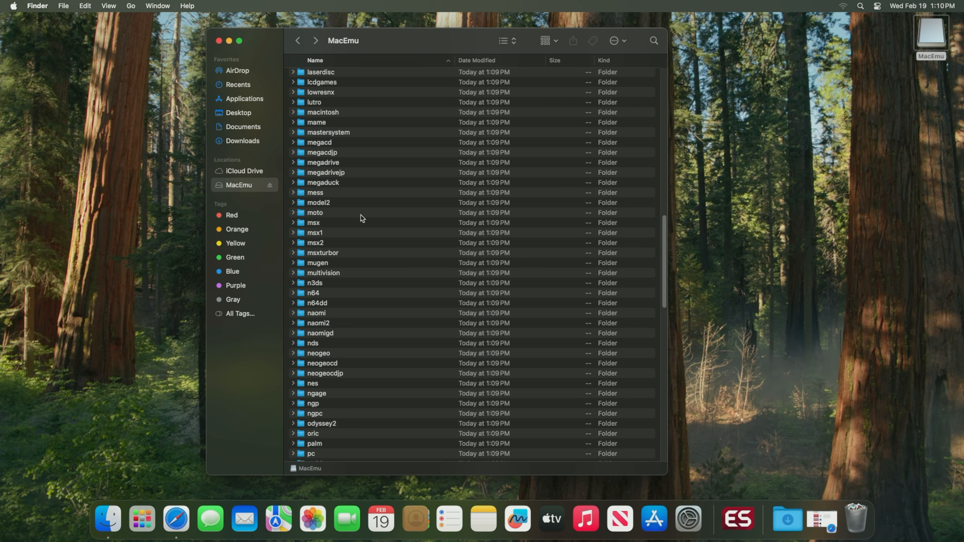
# Step: Create a new folder named bios on the MacEmu drive
pyautogui.scroll(15, 370, 198)
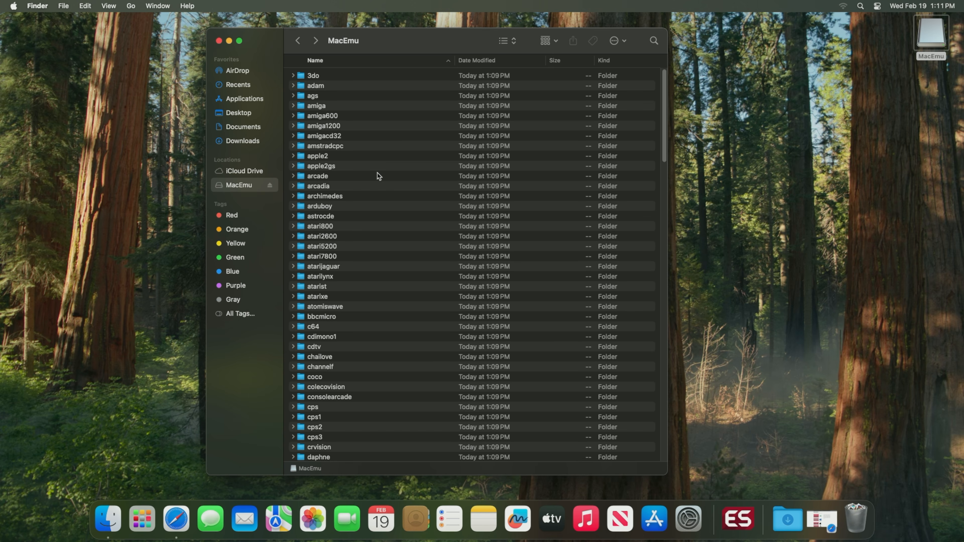
pyautogui.click(64, 6)
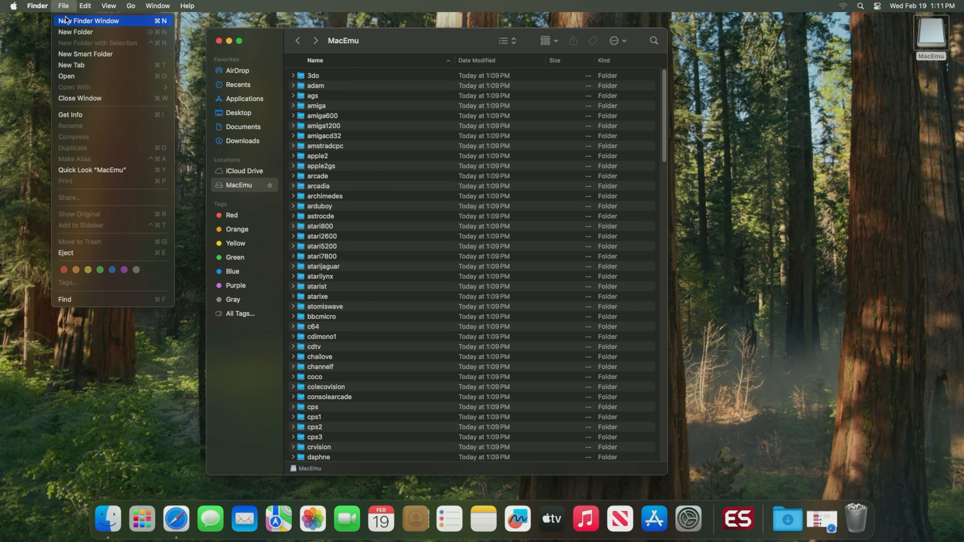
pyautogui.click(76, 32)
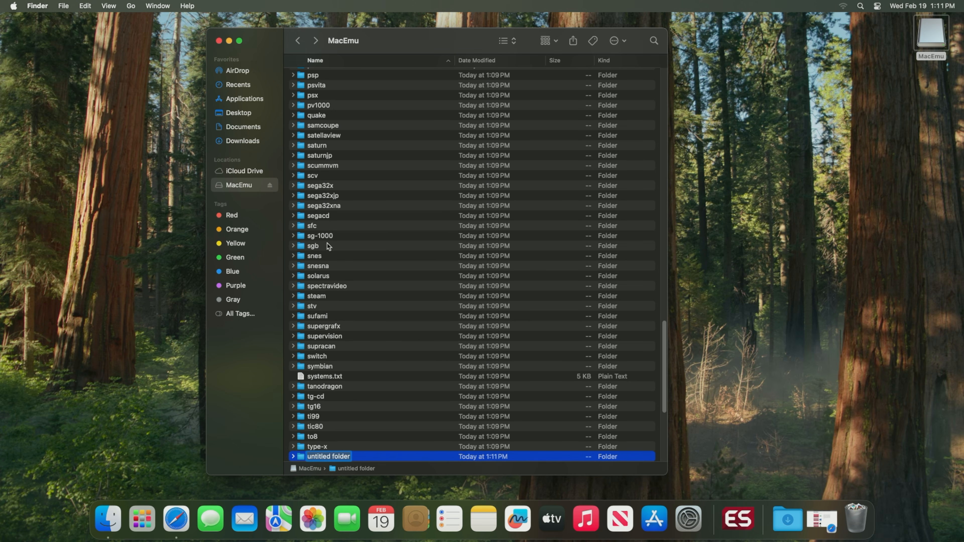
pyautogui.write('bios')
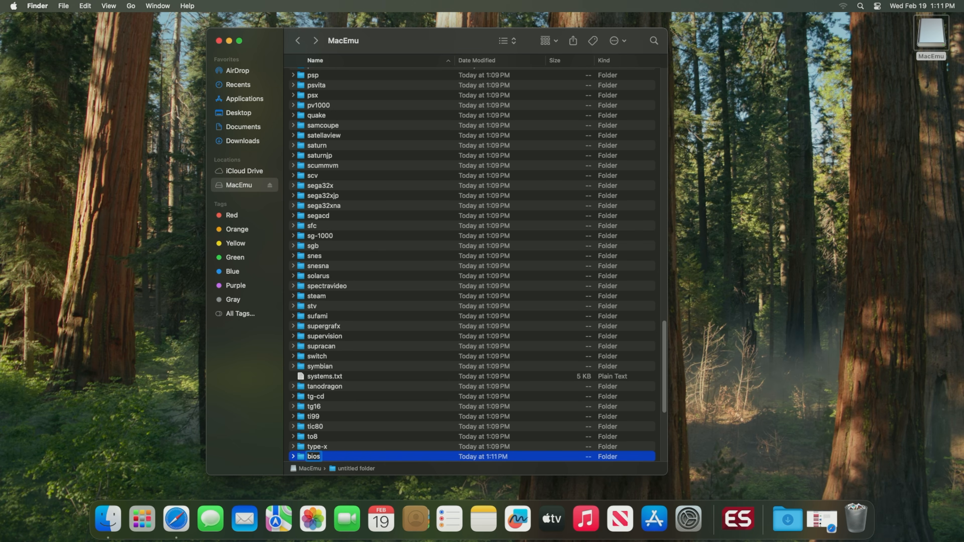
pyautogui.press('Return')
pyautogui.scroll(15, 376, 252)
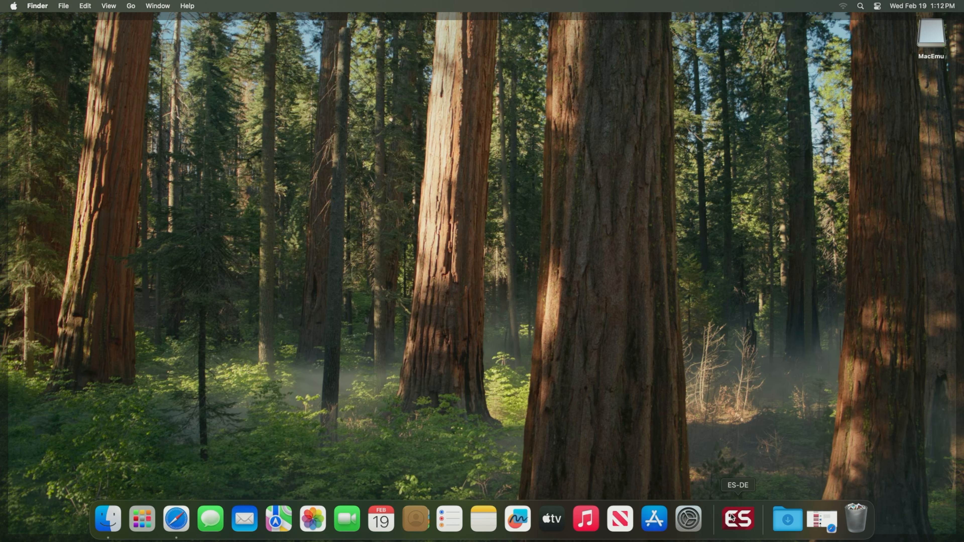
# Step: Launch ES-DE, browse through the game systems, and open the Sega Genesis game list
pyautogui.click(732, 517)
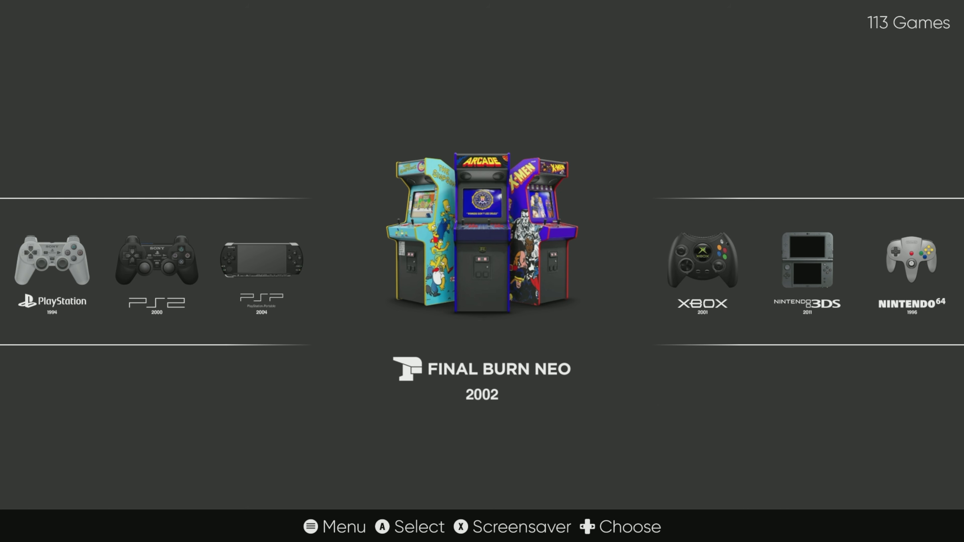
pyautogui.press('Right')
pyautogui.press('Right')
pyautogui.press('Right')
pyautogui.press('Right')
pyautogui.press('Right')
pyautogui.press('Right')
pyautogui.press('Right')
pyautogui.press('Right')
pyautogui.press('Right')
pyautogui.press('Right')
pyautogui.press('Right')
pyautogui.press('Right')
pyautogui.press('Right')
pyautogui.press('Right')
pyautogui.press('Return')
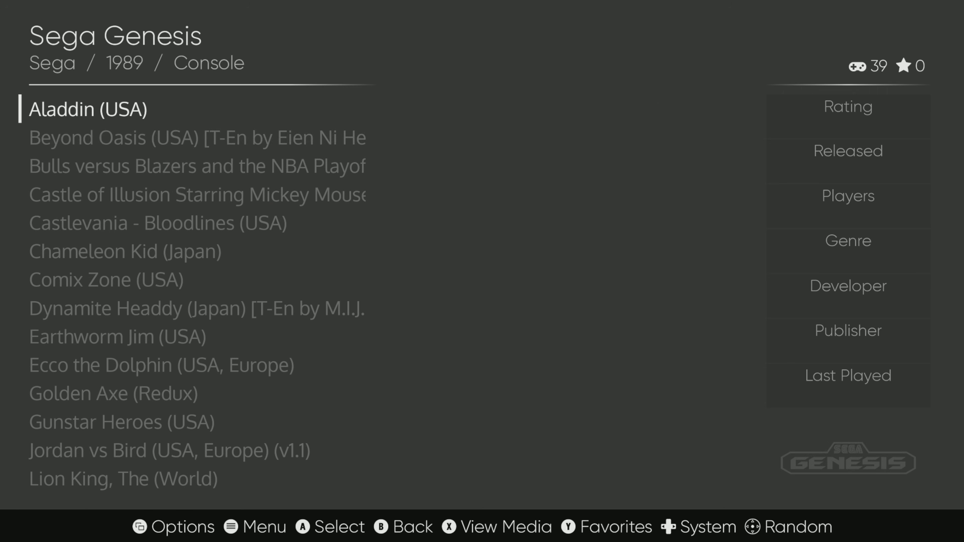
# Step: Try to start Comix Zone (USA) from the Sega Genesis game list
pyautogui.press('Down')
pyautogui.press('Down')
pyautogui.press('Down')
pyautogui.press('Down')
pyautogui.press('Down')
pyautogui.press('Down')
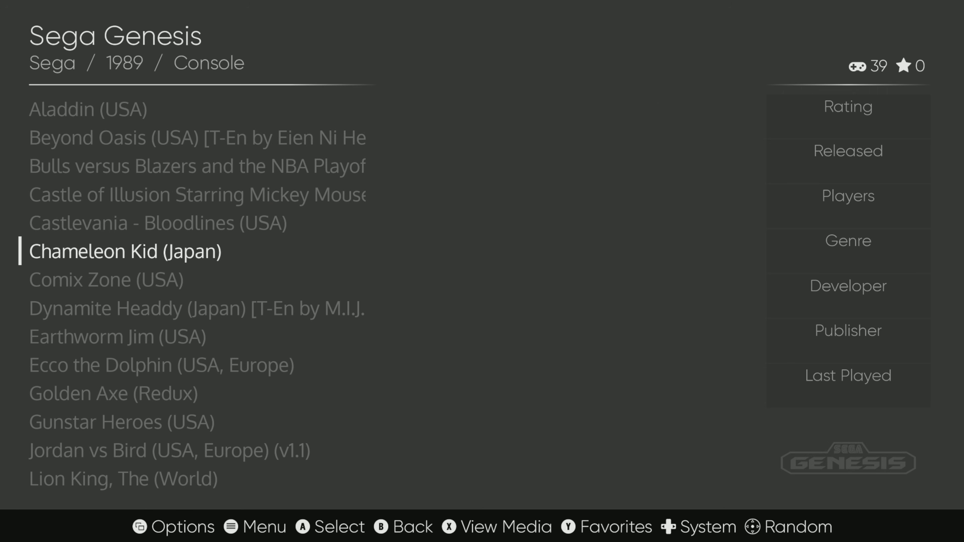
pyautogui.press('Down')
pyautogui.press('Up')
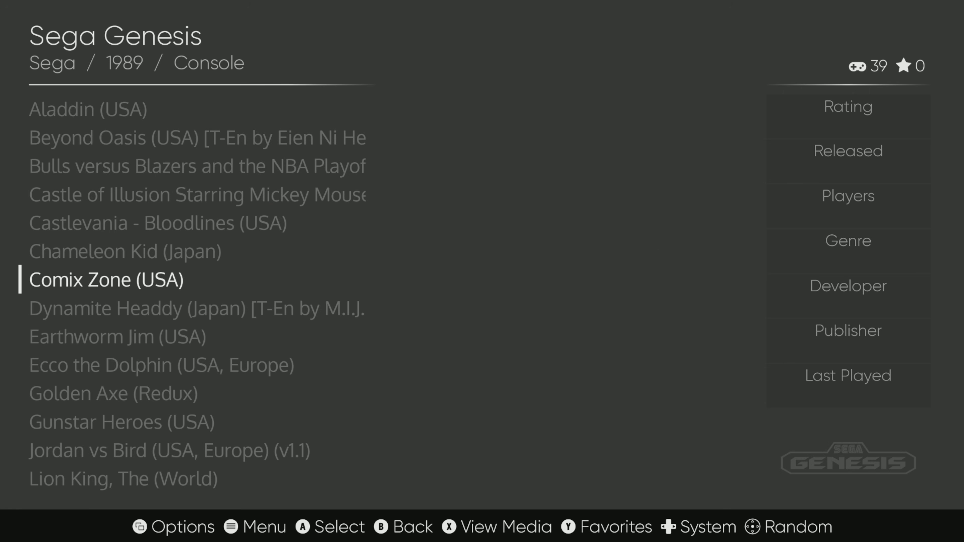
pyautogui.press('Return')
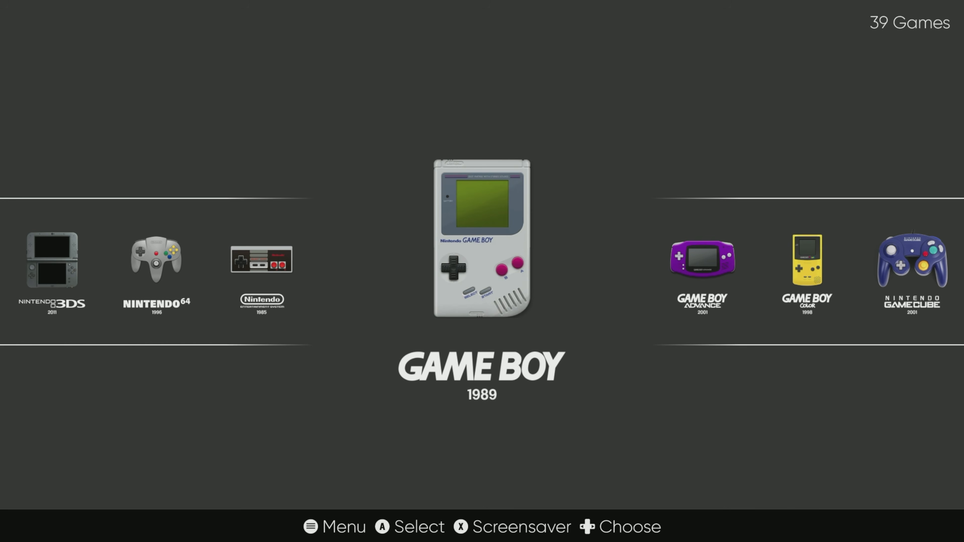
# Step: Quit ES-DE from its main menu and confirm
pyautogui.press('Escape')
pyautogui.press('Down')
pyautogui.press('Down')
pyautogui.press('Down')
pyautogui.press('Down')
pyautogui.press('Down')
pyautogui.press('Down')
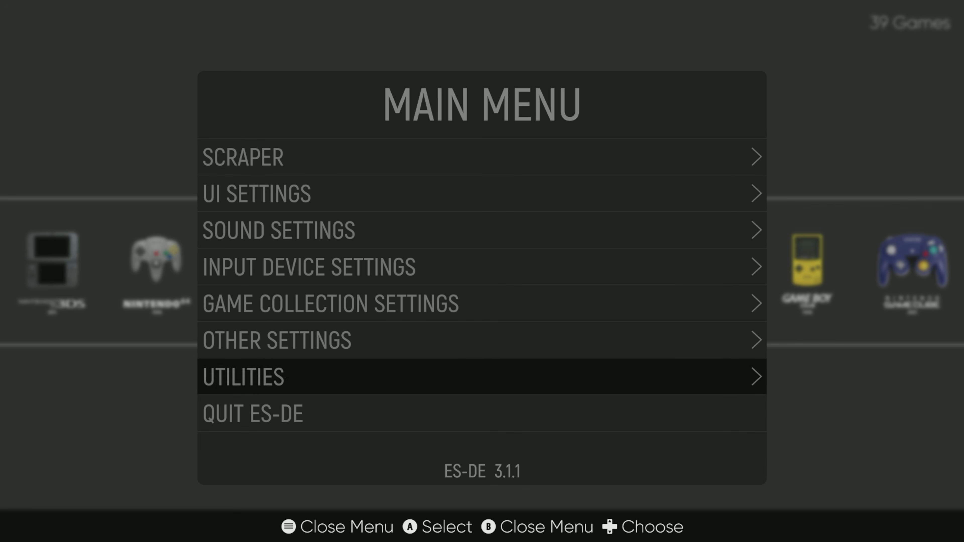
pyautogui.press('Down')
pyautogui.press('Return')
pyautogui.press('Return')
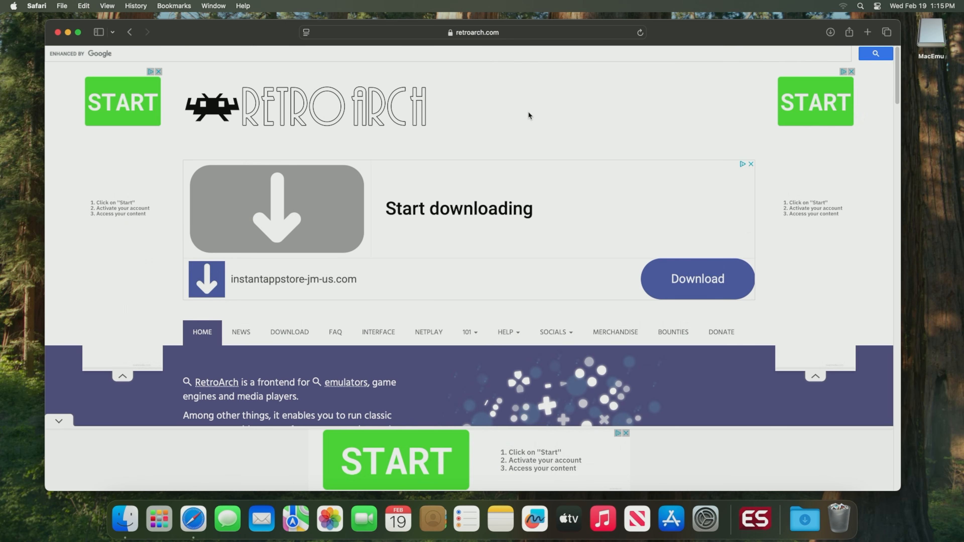
# Step: In Safari, open RetroArch's download page, dismiss the ad, and get the Universal build for macOS 10.13 and later
pyautogui.click(295, 330)
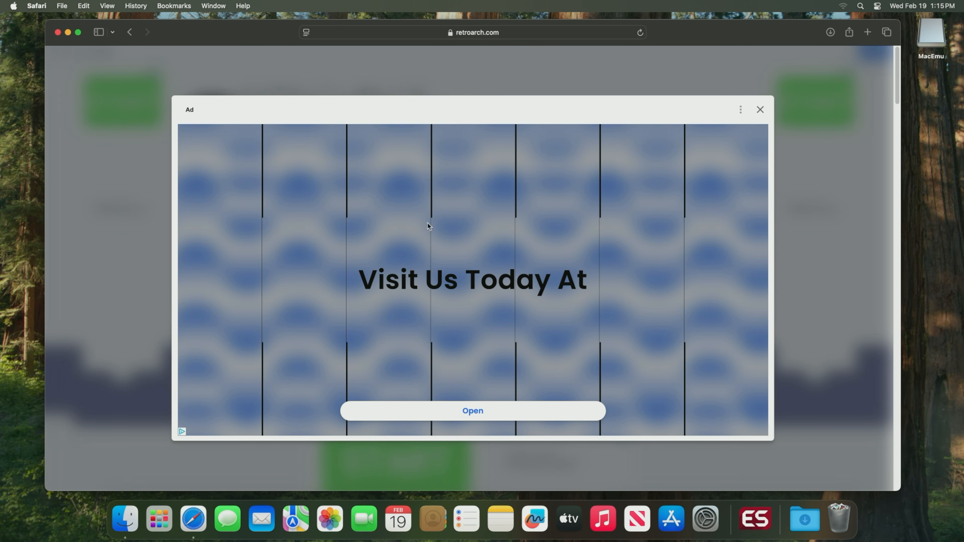
pyautogui.click(759, 109)
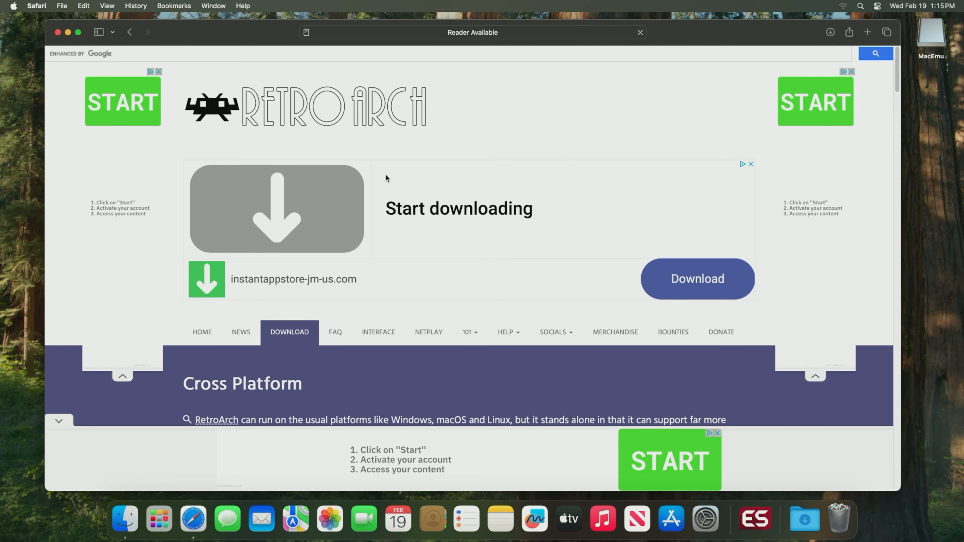
pyautogui.scroll(-8, 385, 174)
pyautogui.scroll(-6, 386, 177)
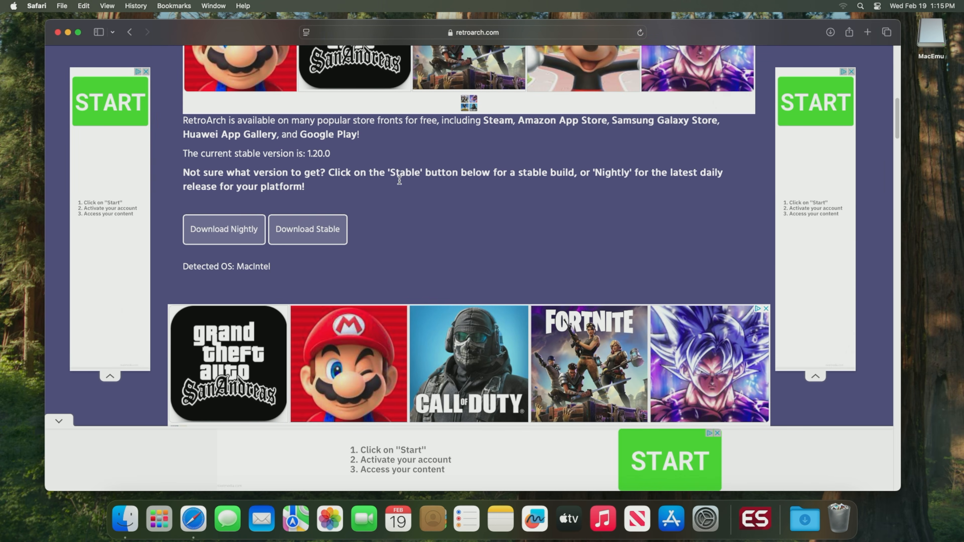
pyautogui.scroll(-1, 403, 181)
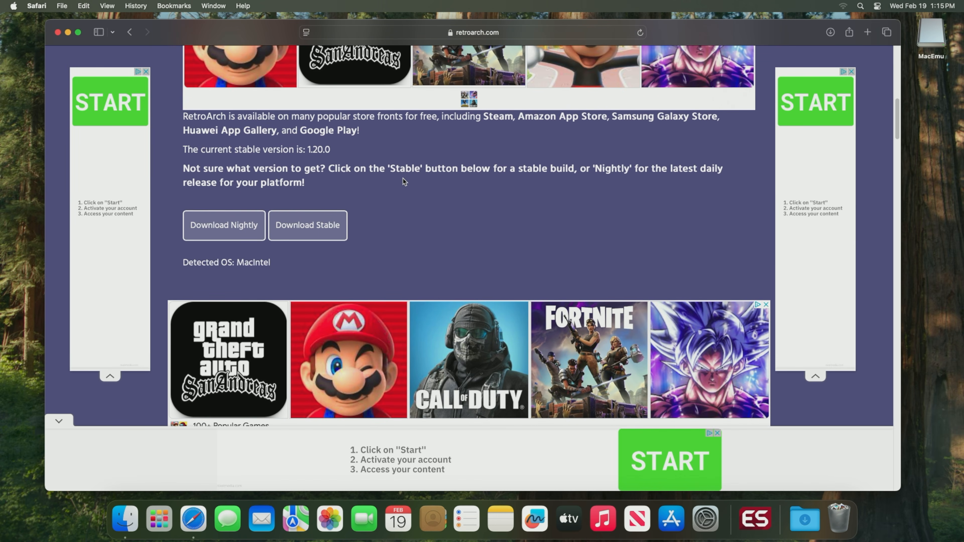
pyautogui.scroll(-12, 403, 179)
pyautogui.scroll(-15, 403, 181)
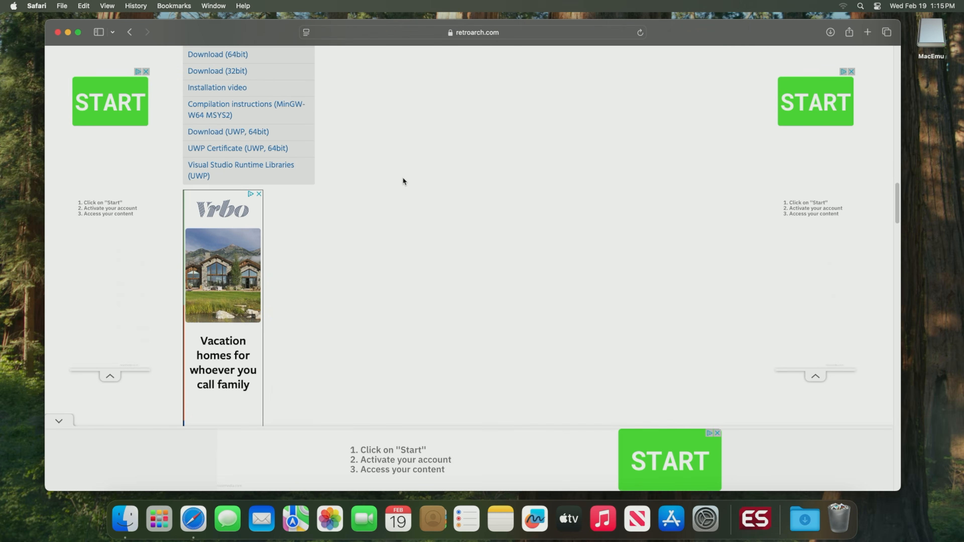
pyautogui.scroll(-10, 403, 181)
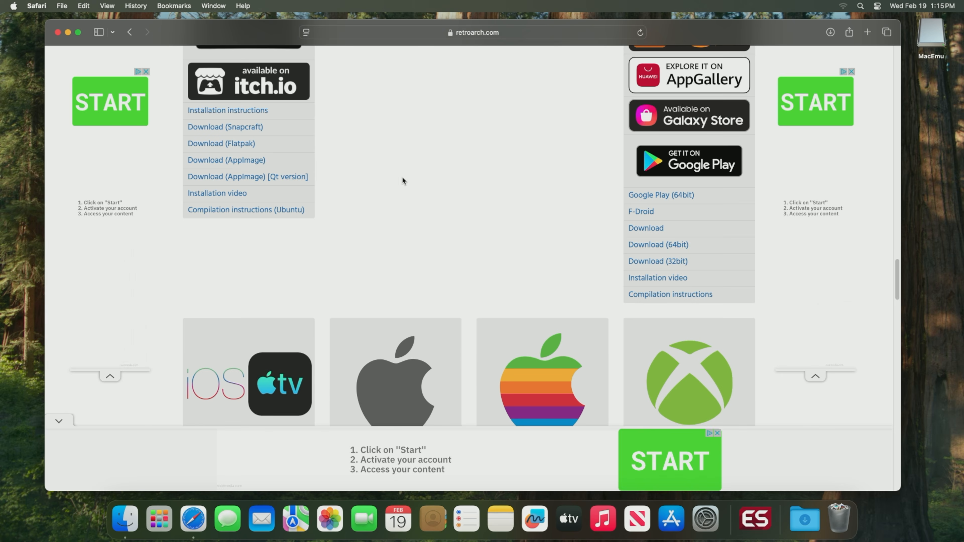
pyautogui.scroll(-1, 403, 179)
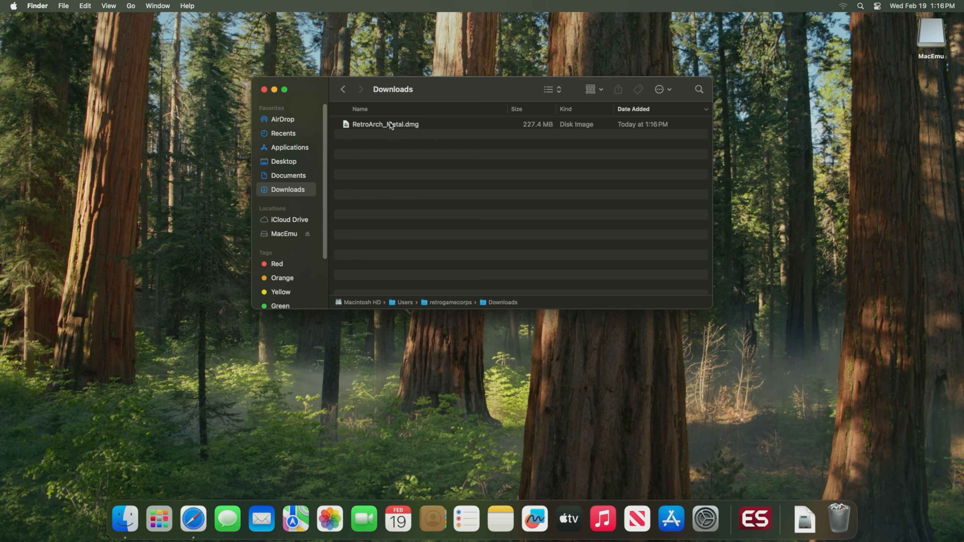
# Step: Install RetroArch from RetroArch_Metal.dmg into Applications, launch it, allow it to open, and move its window higher on the desktop
pyautogui.click(392, 125)
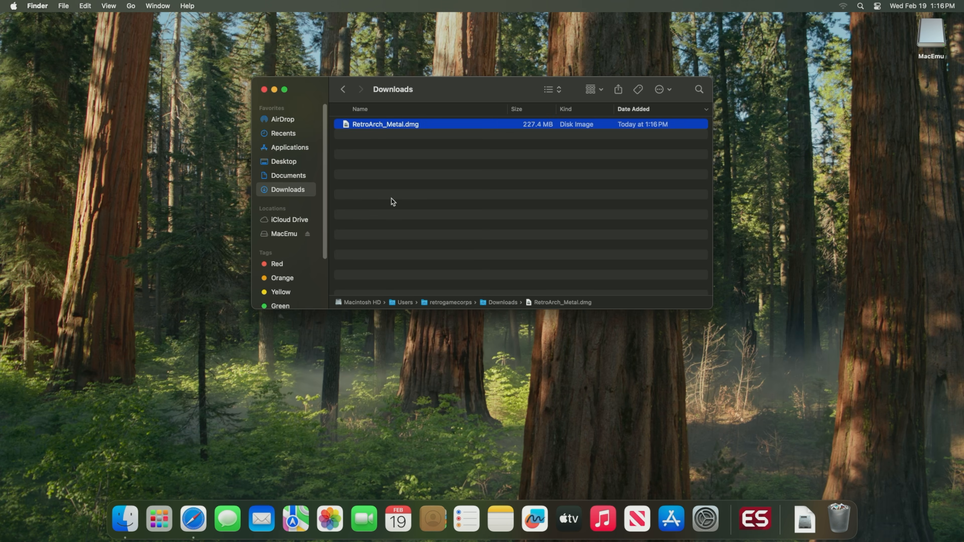
pyautogui.moveTo(396, 126); pyautogui.dragTo(319, 124)
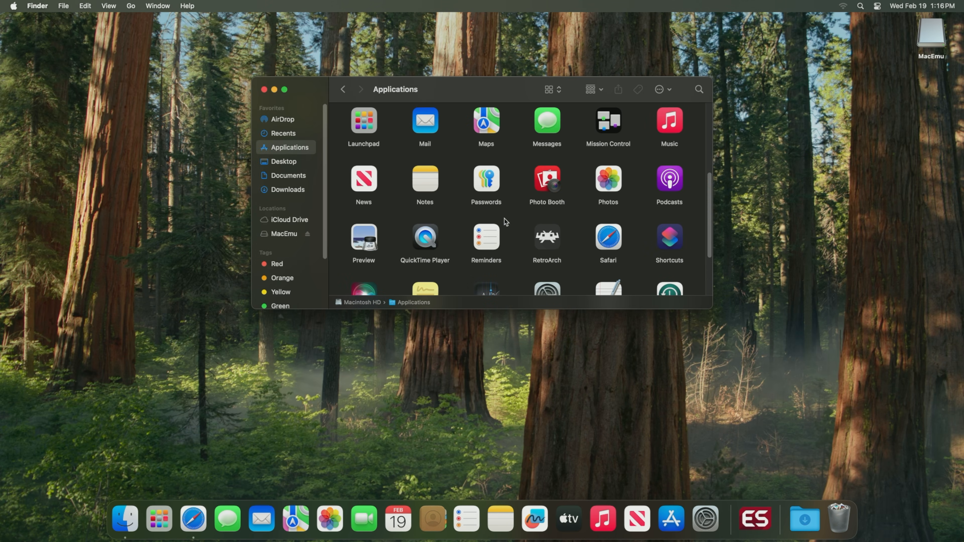
pyautogui.doubleClick(554, 247)
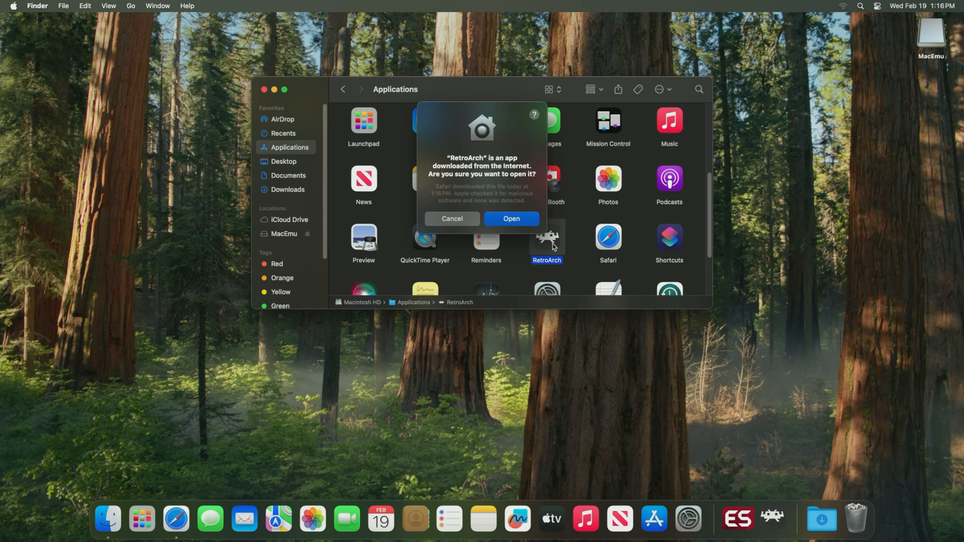
pyautogui.click(509, 221)
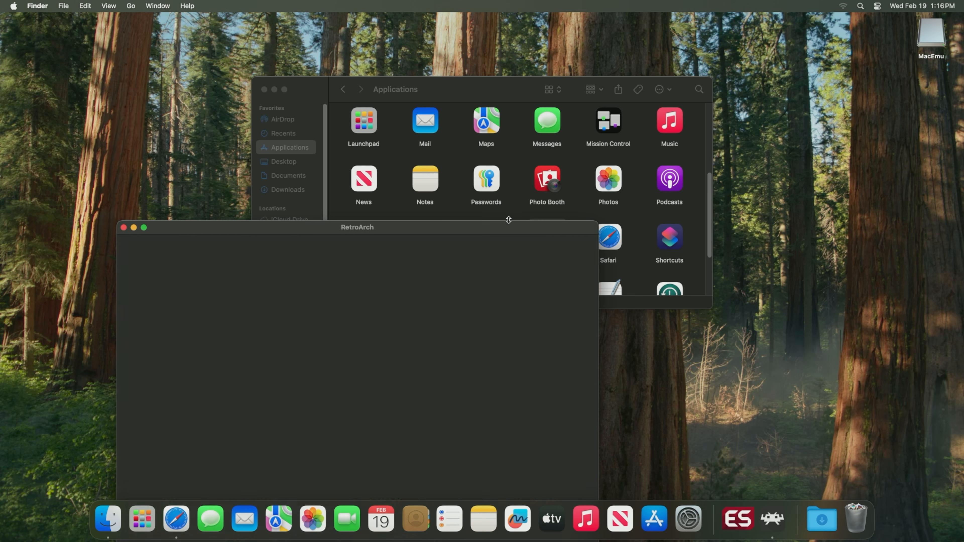
pyautogui.moveTo(443, 227); pyautogui.dragTo(498, 31)
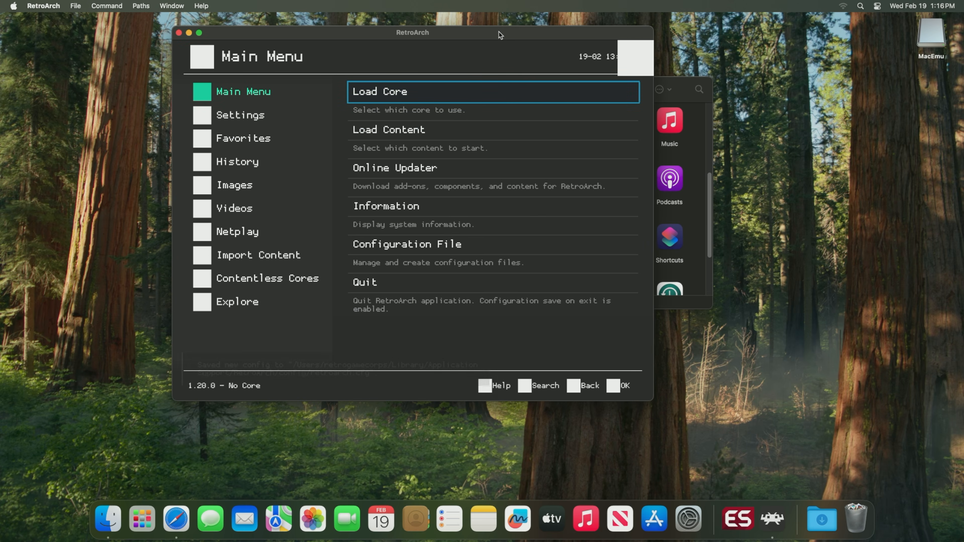
# Step: Open RetroArch's Online Updater and update the core info files
pyautogui.press('Left')
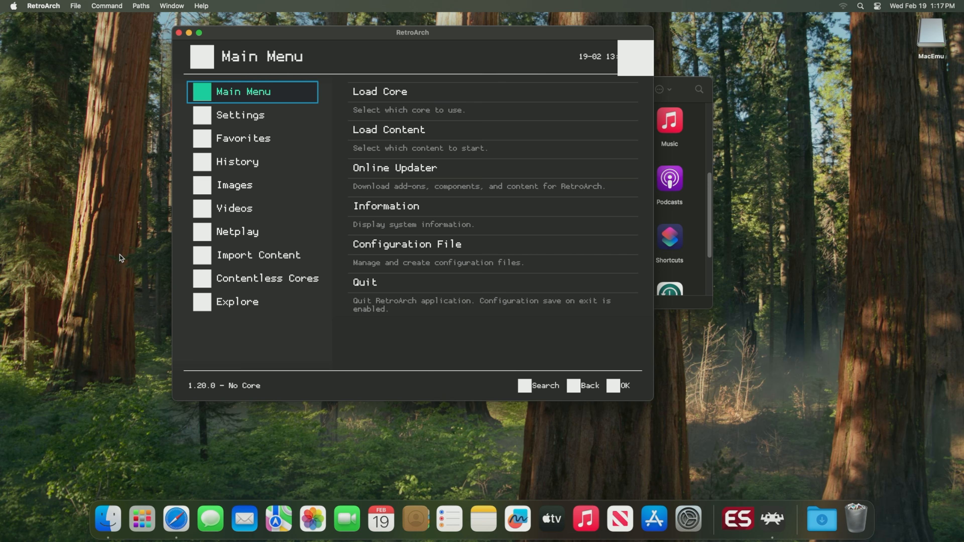
pyautogui.press('Right')
pyautogui.press('Left')
pyautogui.press('Right')
pyautogui.press('Return')
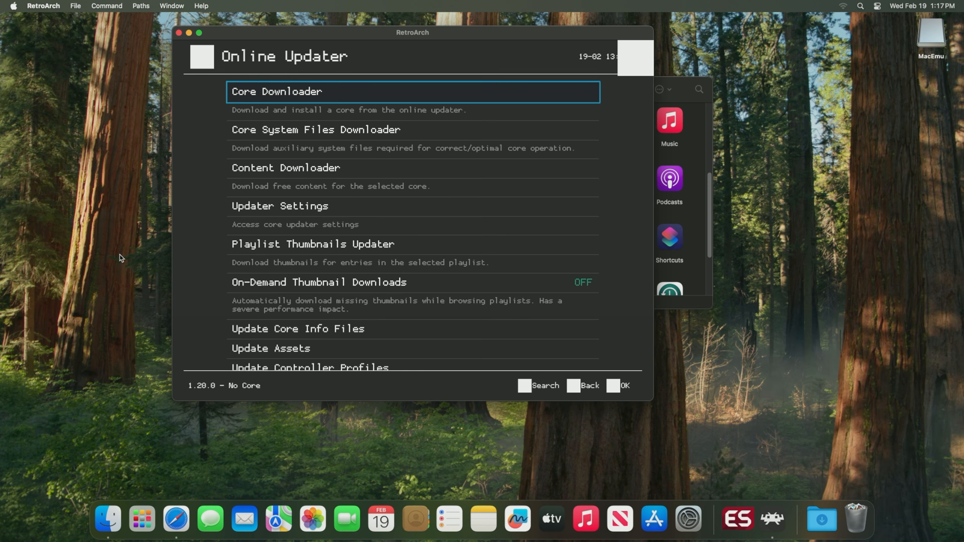
pyautogui.press('Down')
pyautogui.press('Down')
pyautogui.press('Down')
pyautogui.press('Down')
pyautogui.press('Down')
pyautogui.press('Down')
pyautogui.press('Down')
pyautogui.press('Down')
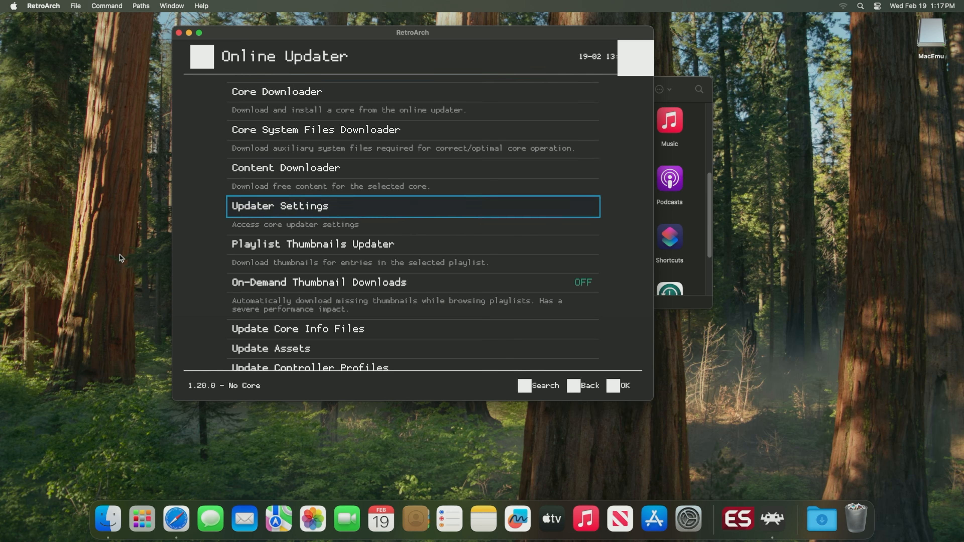
pyautogui.press('Up')
pyautogui.press('Up')
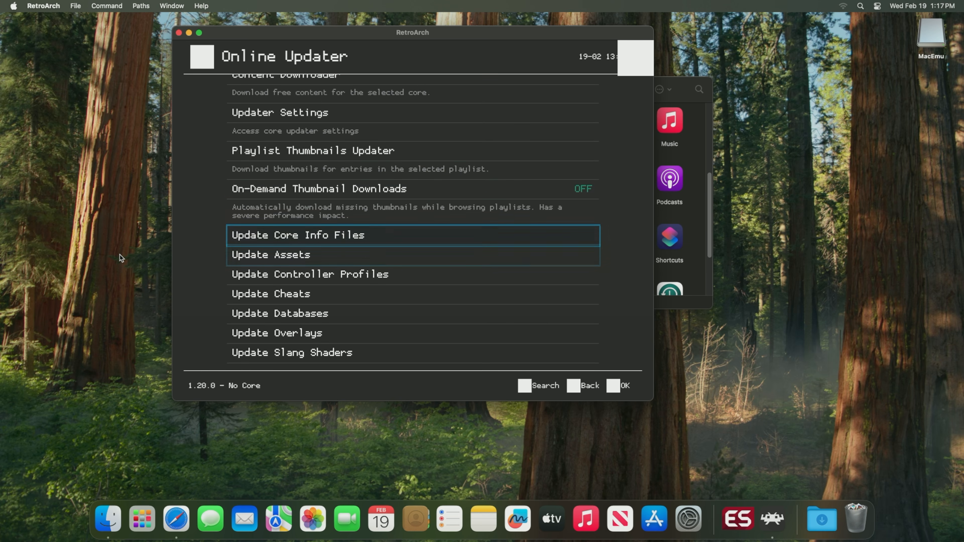
pyautogui.press('Return')
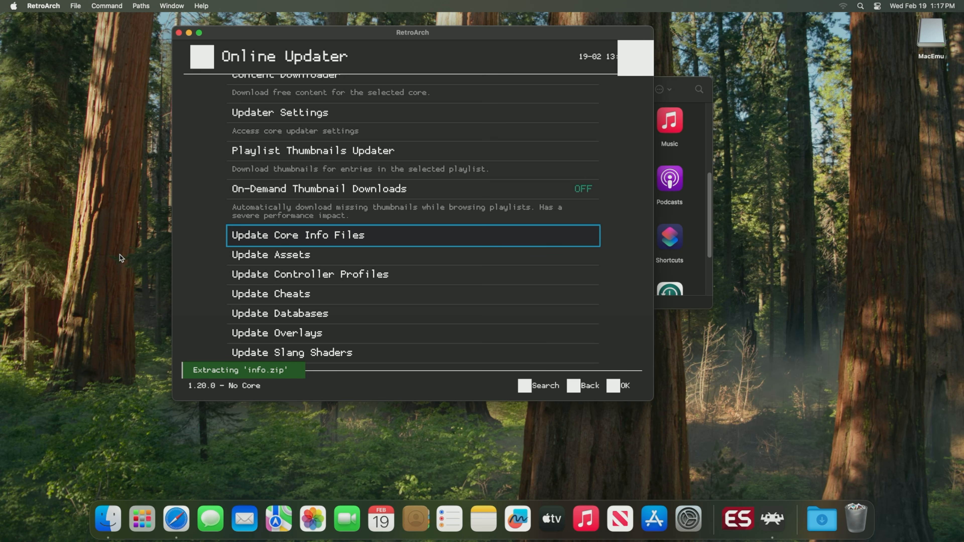
# Step: Update the assets in the Online Updater and return to the main menu
pyautogui.press('Down')
pyautogui.press('Return')
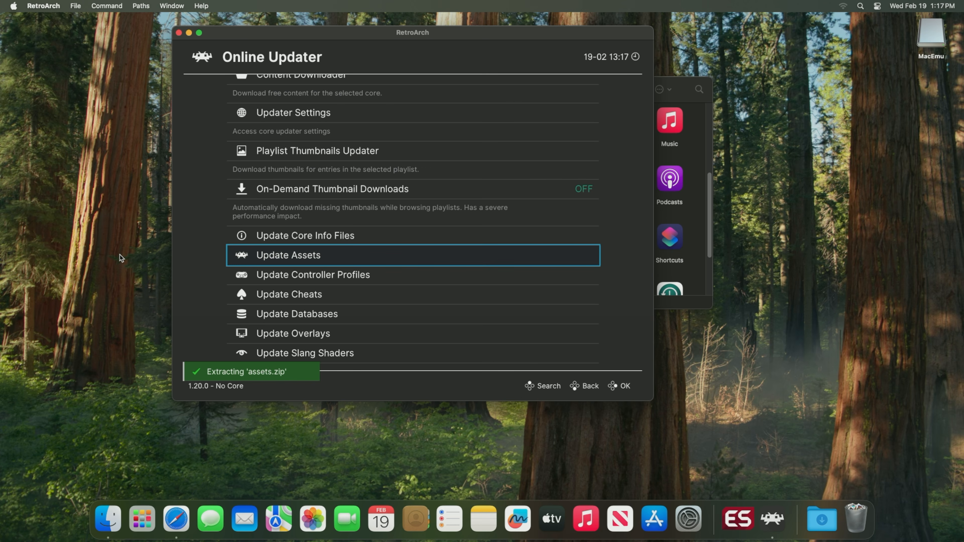
pyautogui.press('Down')
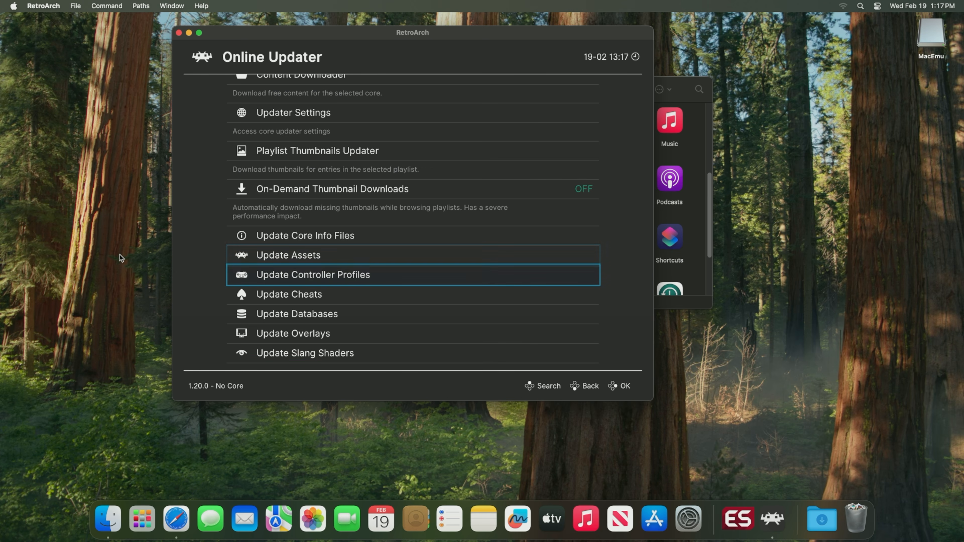
pyautogui.press('Up')
pyautogui.press('Up')
pyautogui.press('BackSpace')
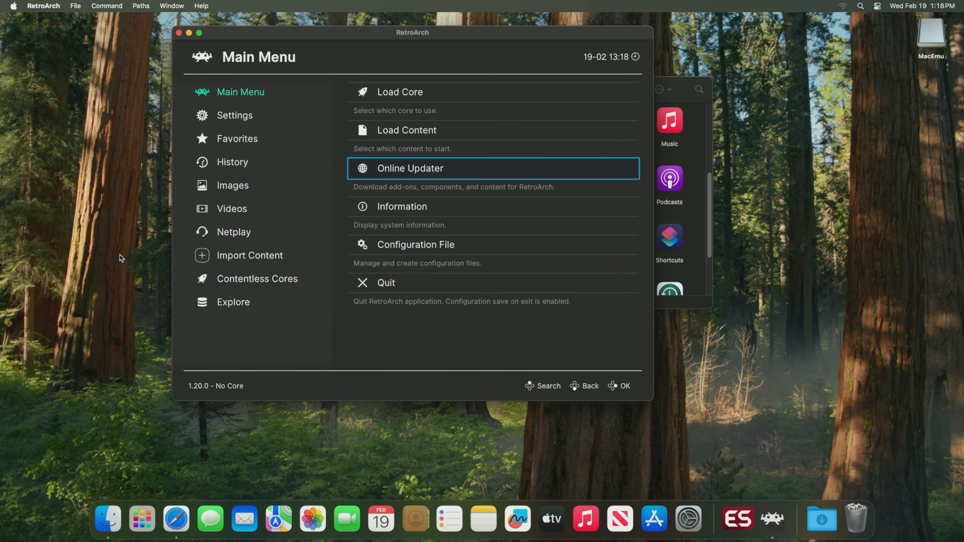
# Step: Set RetroArch's menu driver to xmb in the Drivers settings
pyautogui.press('Left')
pyautogui.press('Down')
pyautogui.press('Right')
pyautogui.press('Down')
pyautogui.press('Down')
pyautogui.press('Down')
pyautogui.press('Down')
pyautogui.press('Down')
pyautogui.press('Down')
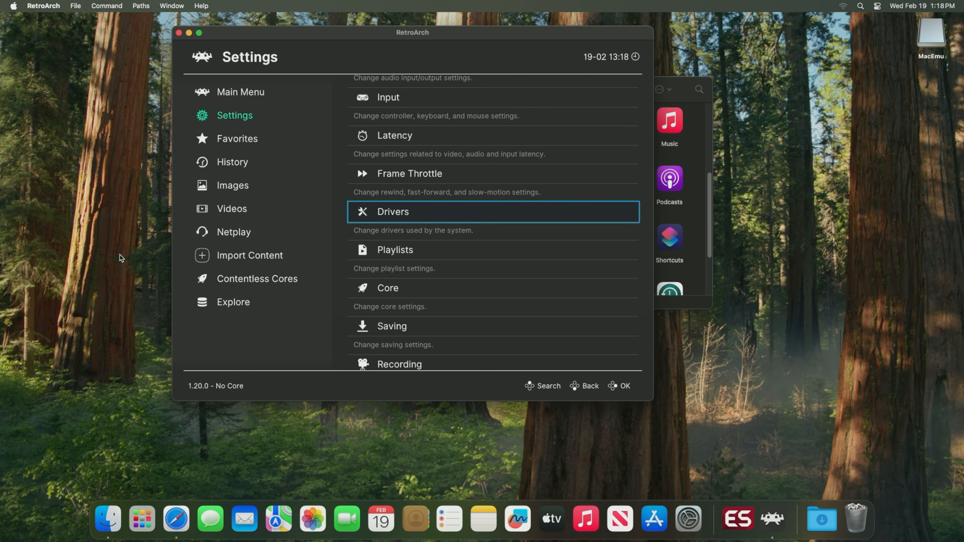
pyautogui.press('Return')
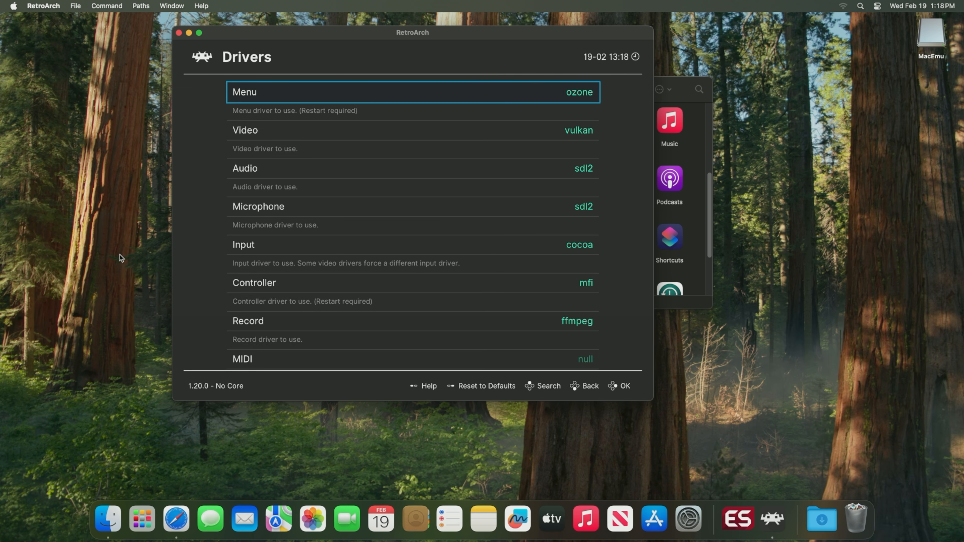
pyautogui.press('Return')
pyautogui.press('Down')
pyautogui.press('Down')
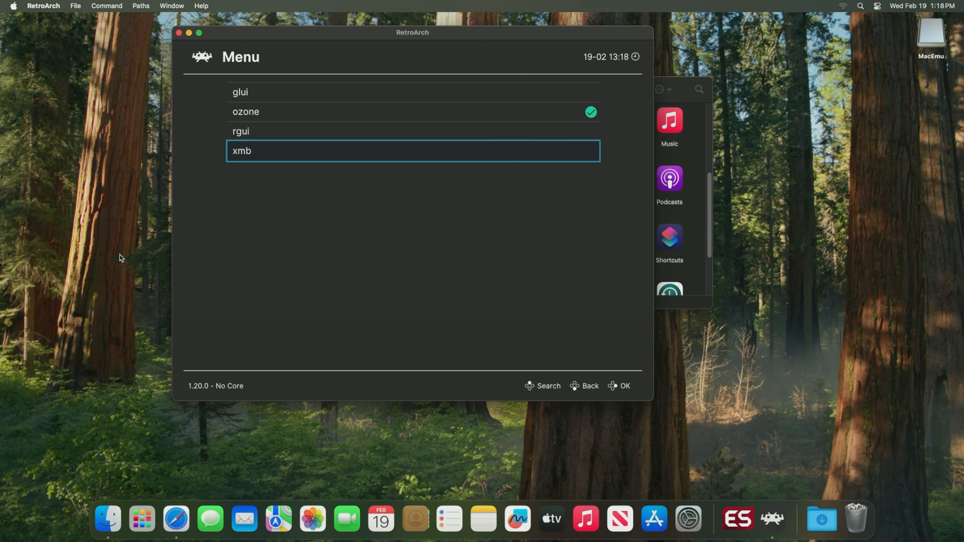
pyautogui.press('Return')
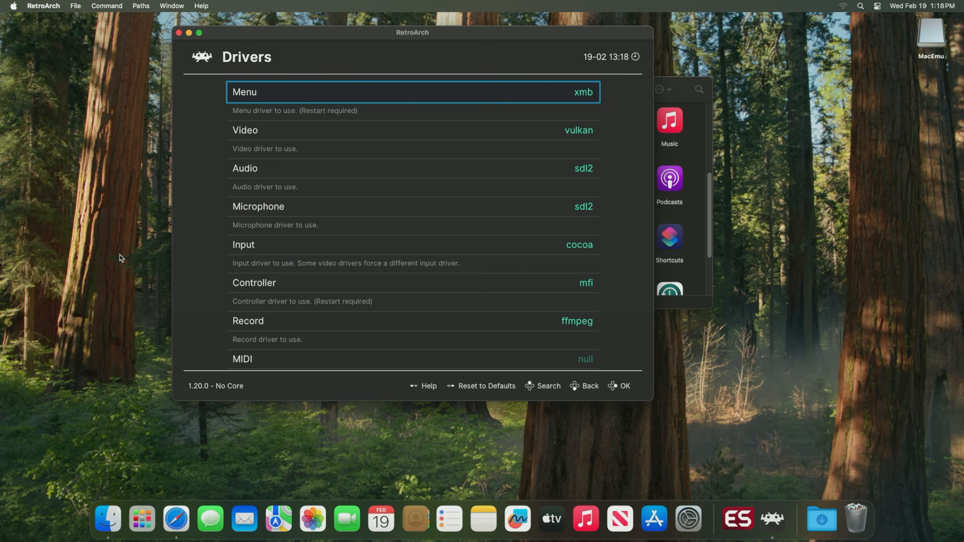
# Step: Return to the main menu and save the current configuration, overwriting retroarch.cfg
pyautogui.press('BackSpace')
pyautogui.press('BackSpace')
pyautogui.press('Up')
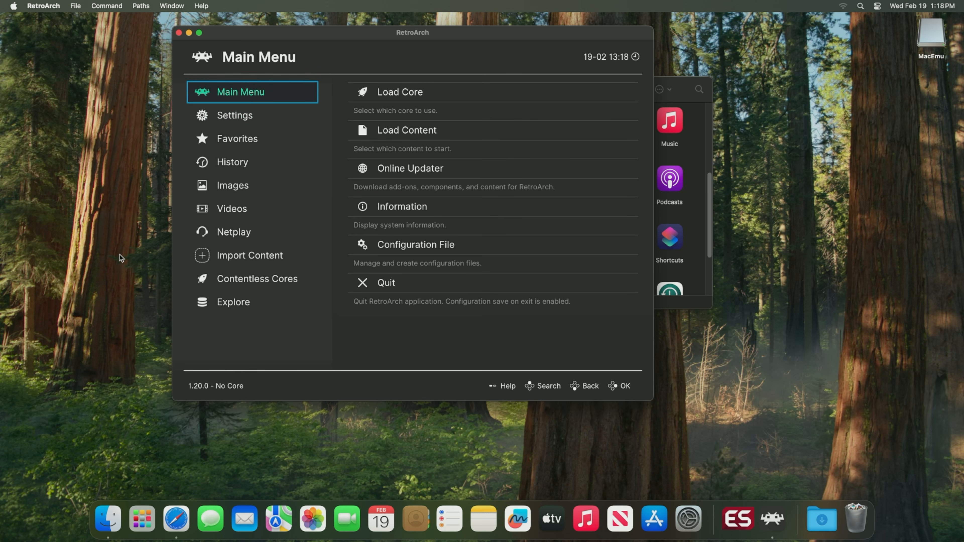
pyautogui.press('Right')
pyautogui.press('Down')
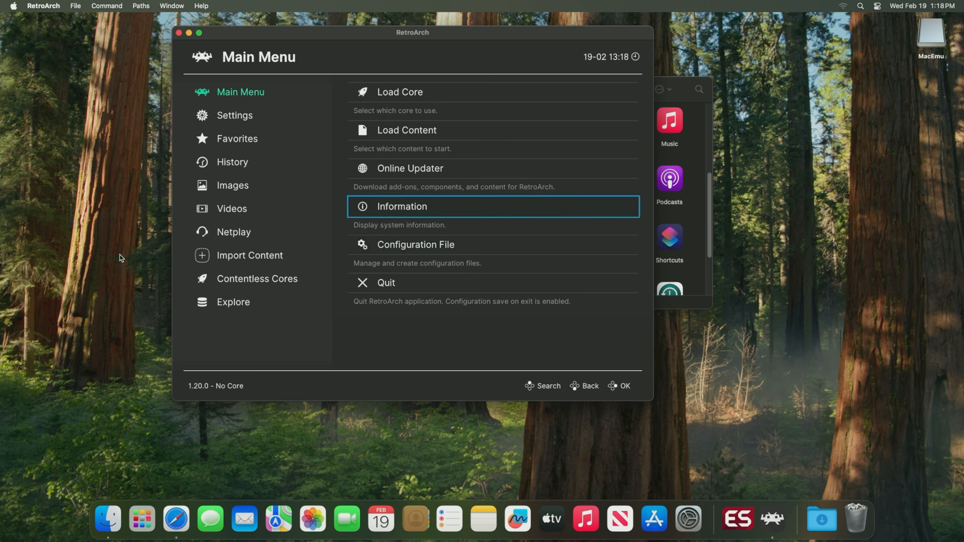
pyautogui.press('Down')
pyautogui.press('Down')
pyautogui.press('Up')
pyautogui.press('Return')
pyautogui.press('Down')
pyautogui.press('Down')
pyautogui.press('Up')
pyautogui.press('Return')
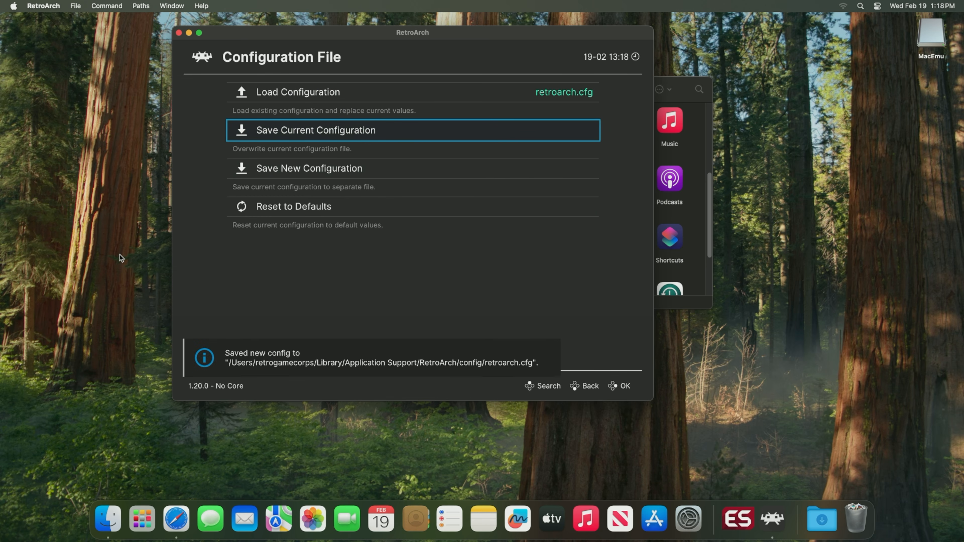
# Step: Quit RetroArch, relaunch it from the Applications folder, and move its window higher on the desktop
pyautogui.press('BackSpace')
pyautogui.press('Down')
pyautogui.press('Return')
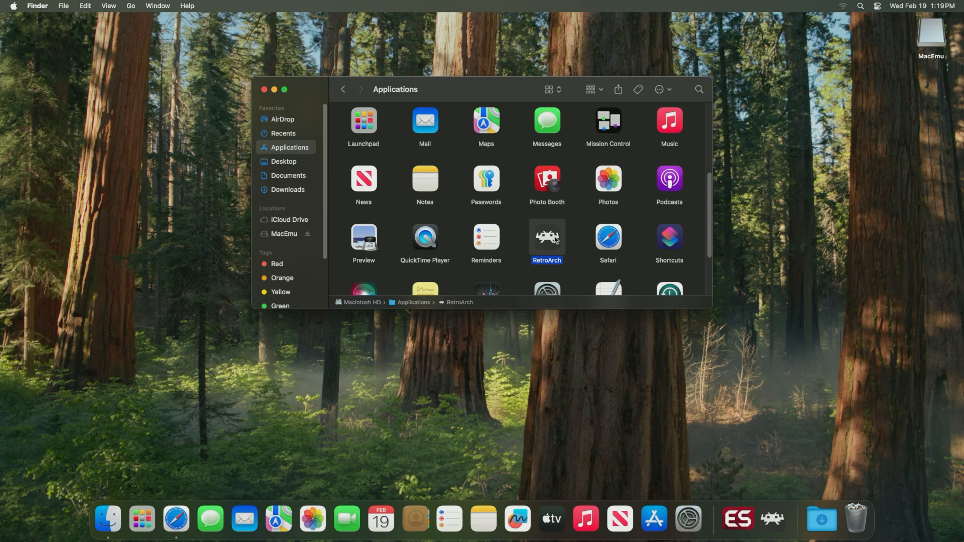
pyautogui.doubleClick(554, 237)
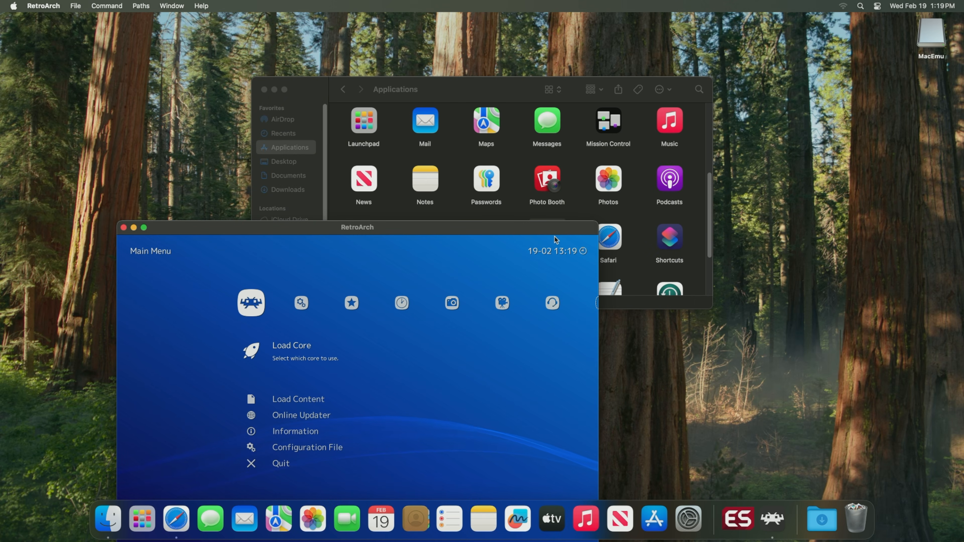
pyautogui.moveTo(519, 225); pyautogui.dragTo(549, 51)
pyautogui.press('Right')
pyautogui.press('Right')
pyautogui.press('Right')
pyautogui.press('Right')
pyautogui.press('Right')
pyautogui.press('Left')
pyautogui.press('Left')
pyautogui.press('Left')
pyautogui.press('Left')
pyautogui.press('Left')
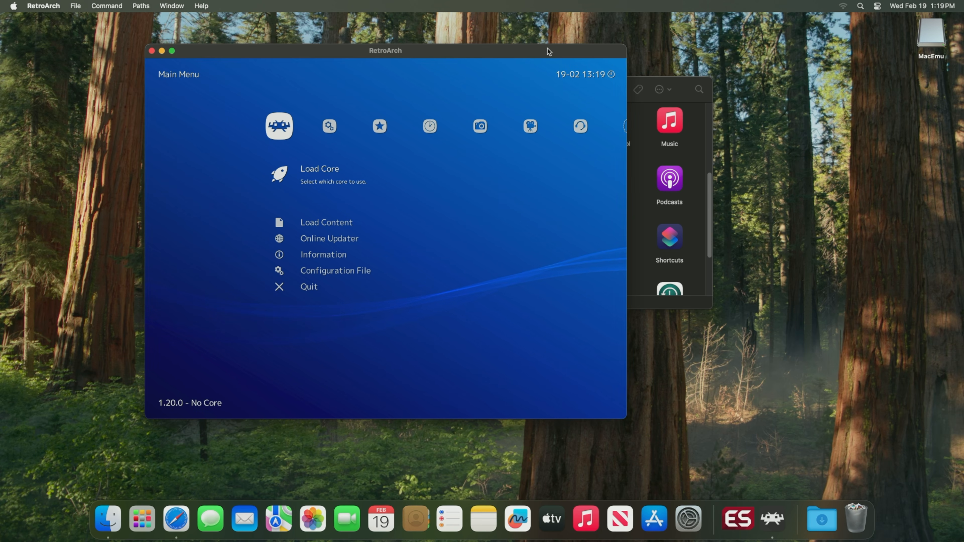
# Step: Enable Display Framerate in the Notification Visibility options of the User Interface on-screen notifications
pyautogui.press('Right')
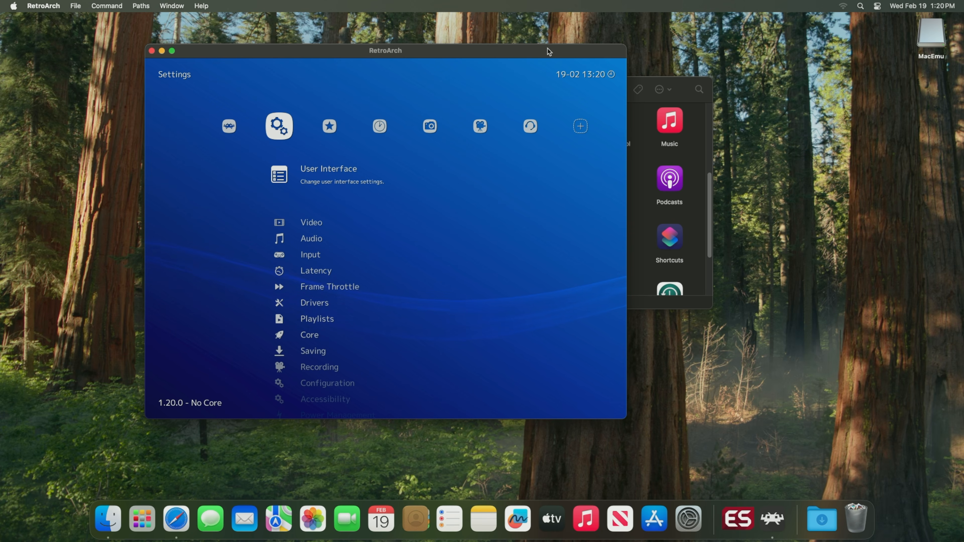
pyautogui.press('Return')
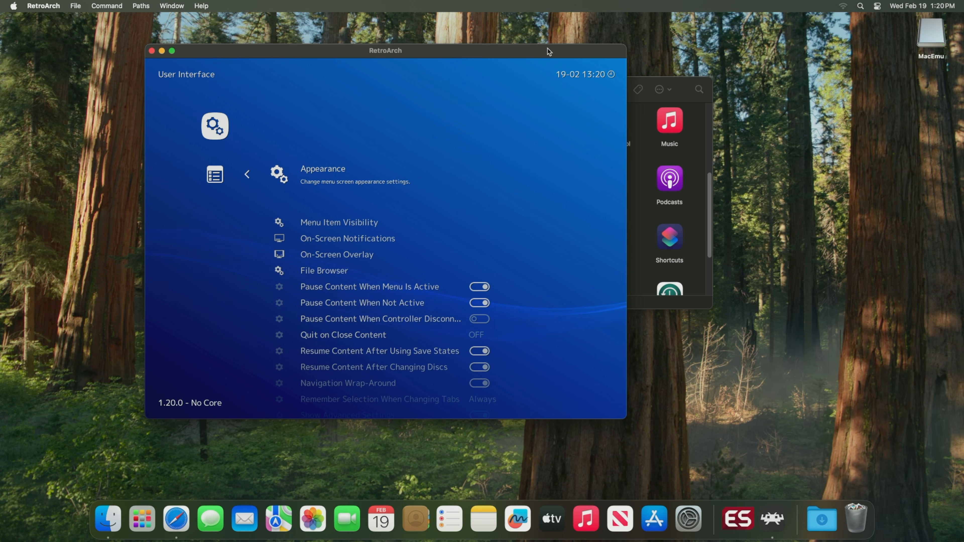
pyautogui.press('Down')
pyautogui.press('Down')
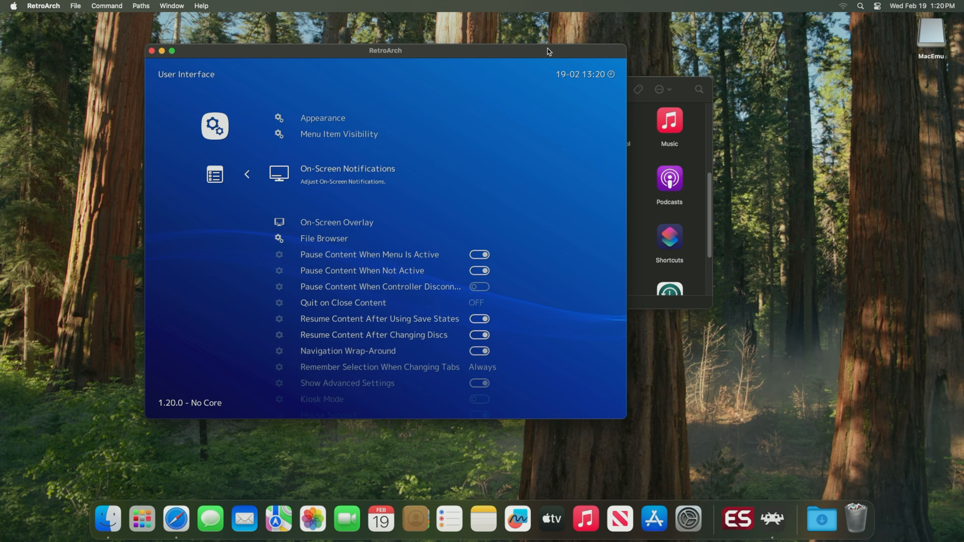
pyautogui.press('Return')
pyautogui.press('Return')
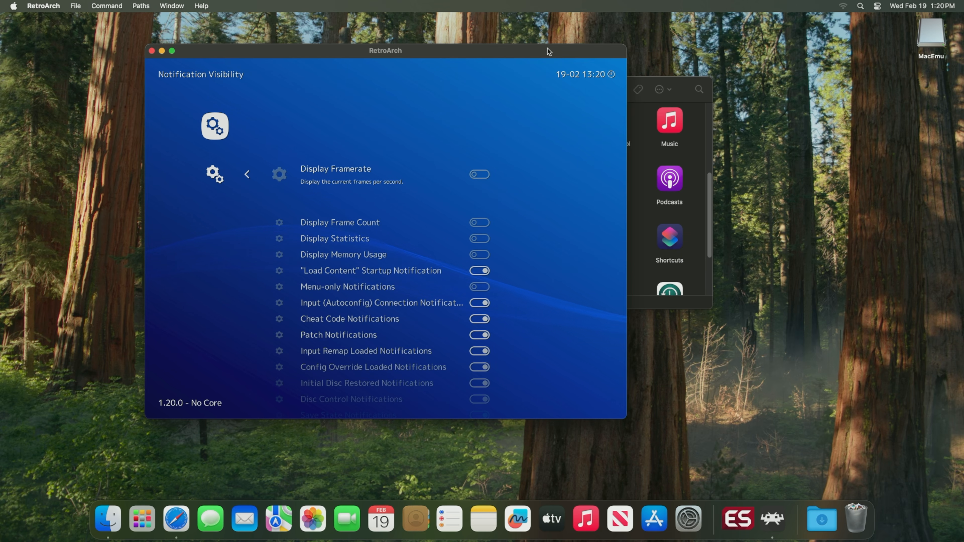
pyautogui.press('Return')
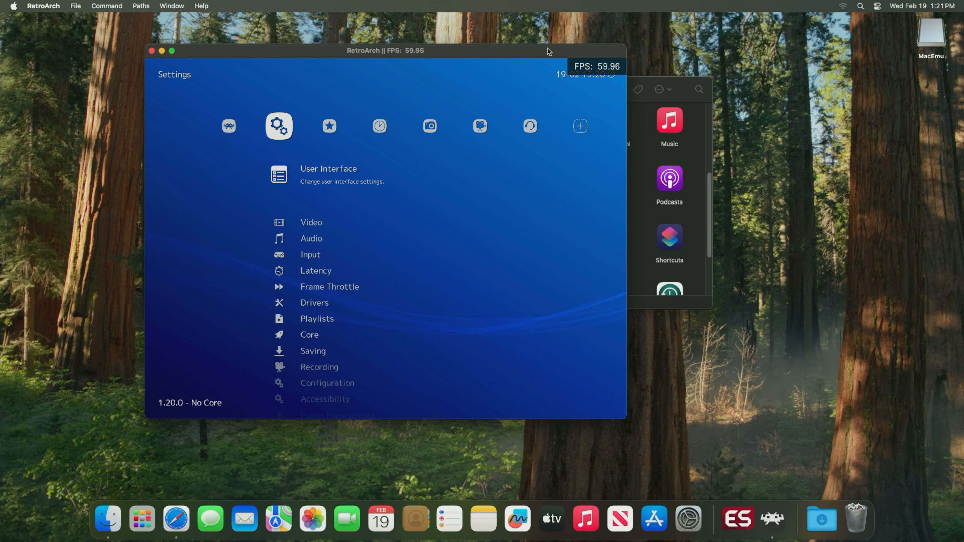
# Step: Enable Start in Fullscreen Mode in the Video settings' Fullscreen Mode options
pyautogui.press('Down')
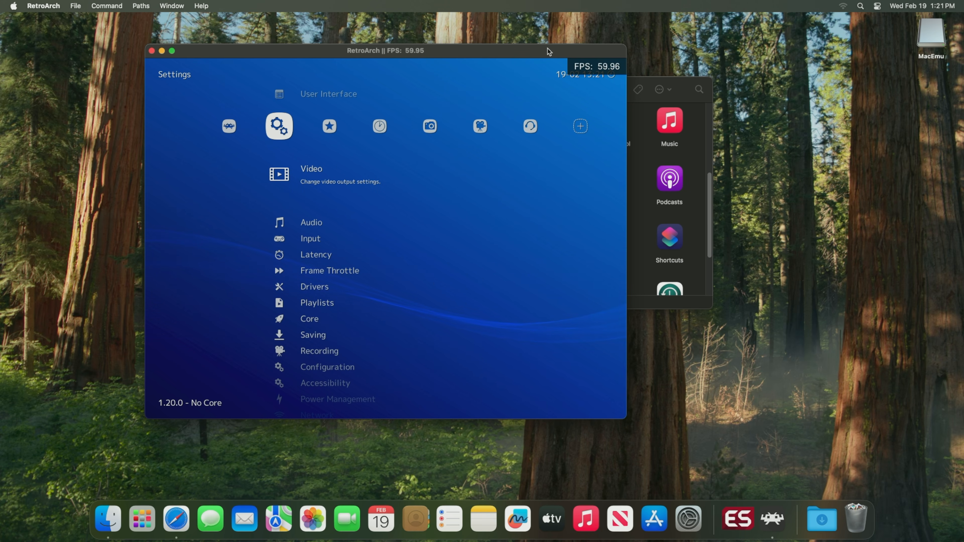
pyautogui.press('Return')
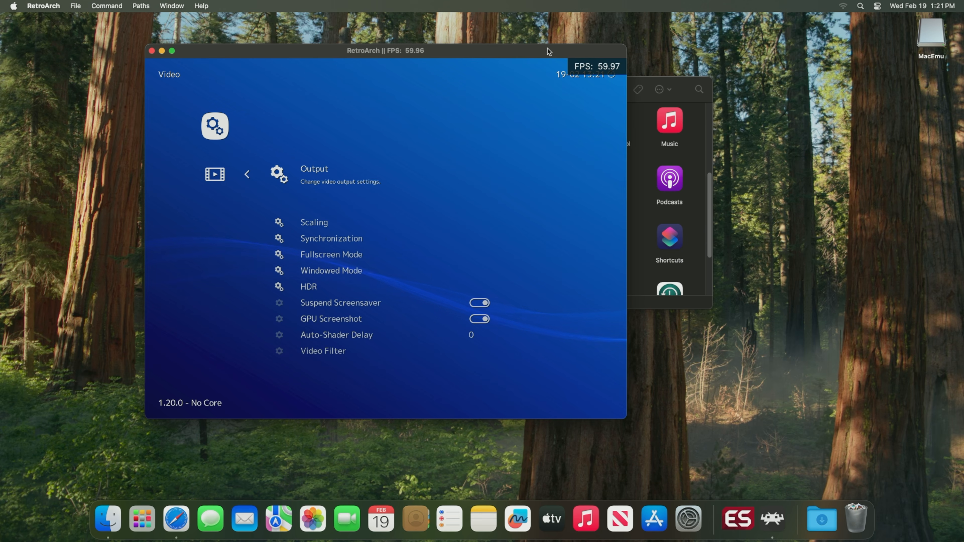
pyautogui.press('Down')
pyautogui.press('Down')
pyautogui.press('Down')
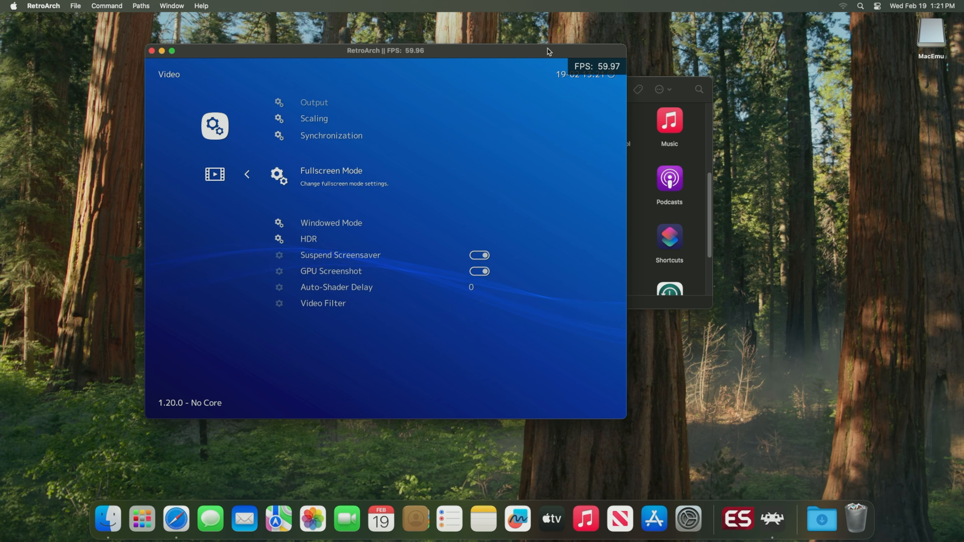
pyautogui.press('Return')
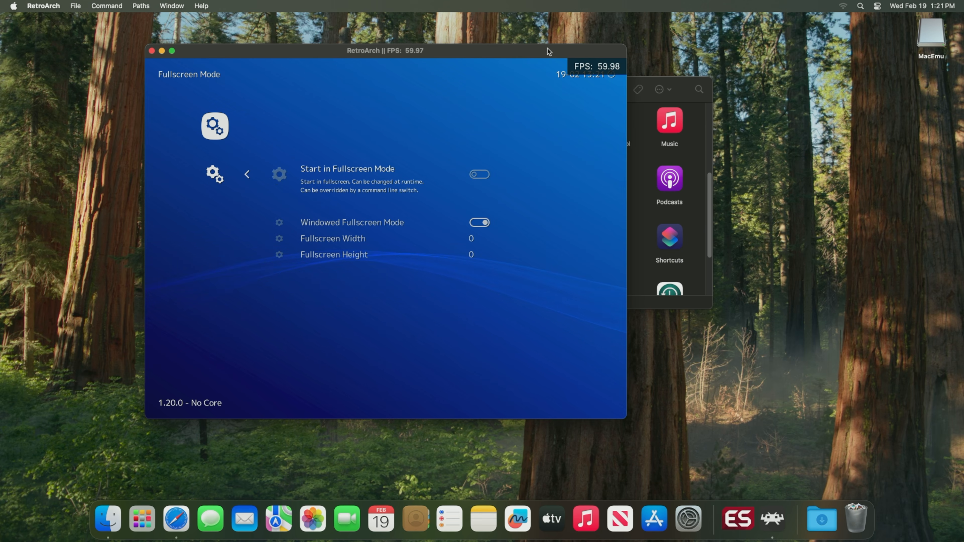
pyautogui.press('Return')
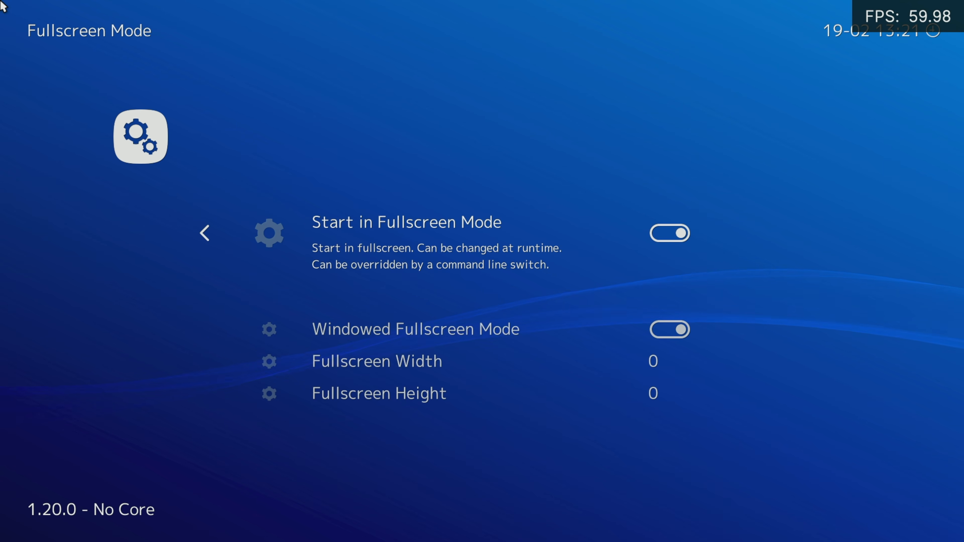
# Step: Try the Enable HDR option in the Video settings and return to the main Settings list
pyautogui.press('BackSpace')
pyautogui.press('Down')
pyautogui.press('Down')
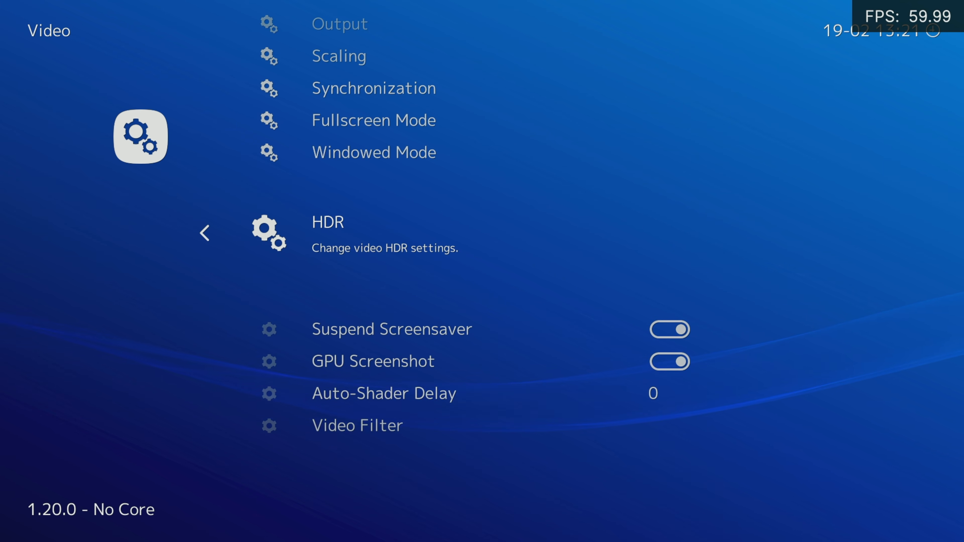
pyautogui.press('Return')
pyautogui.press('Return')
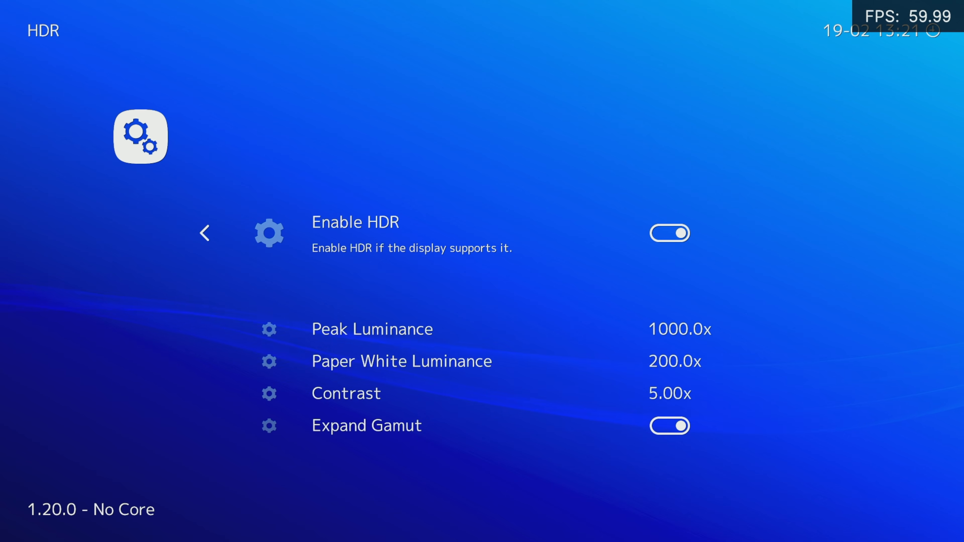
pyautogui.press('BackSpace')
pyautogui.press('BackSpace')
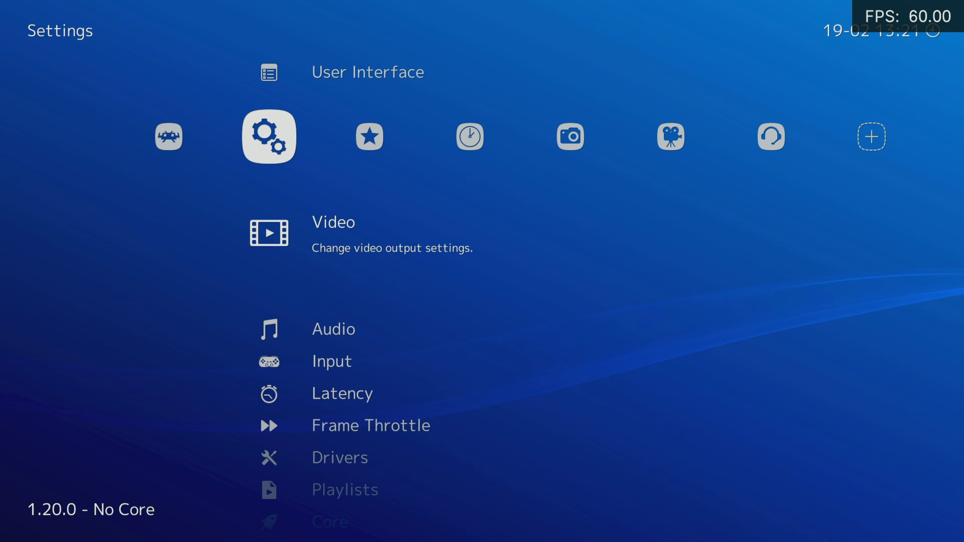
# Step: Review the Port 1 controller button mappings under the Input settings' RetroPad Binds, and return to the Input settings
pyautogui.press('Down')
pyautogui.press('Down')
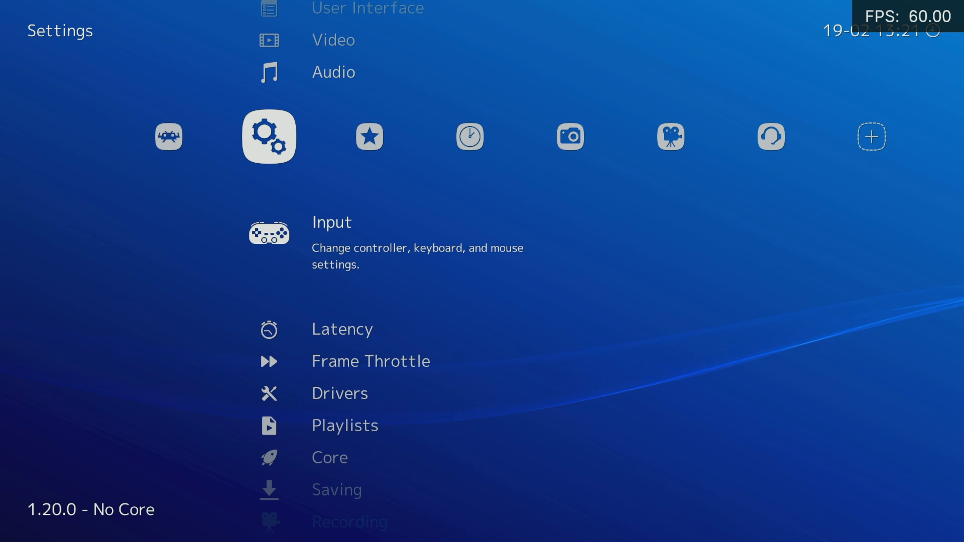
pyautogui.press('Return')
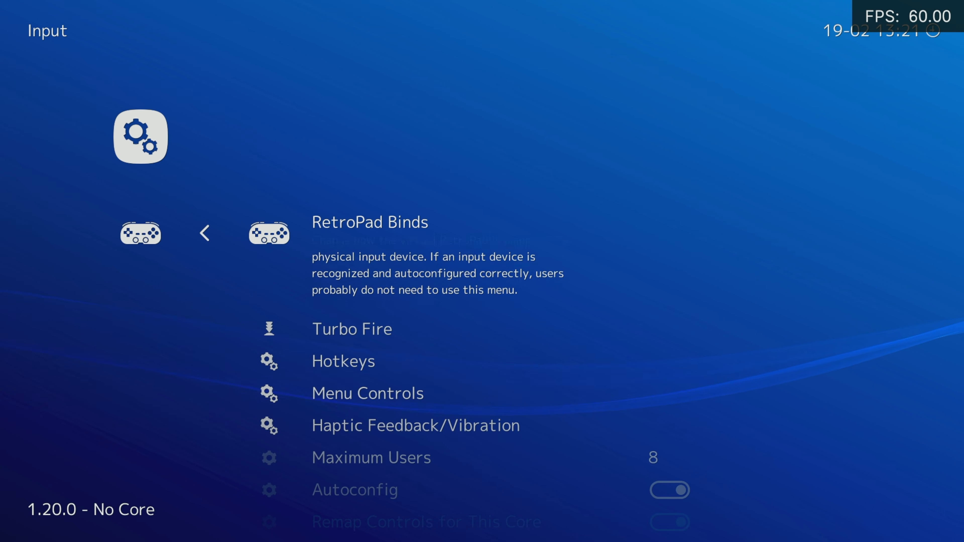
pyautogui.press('Return')
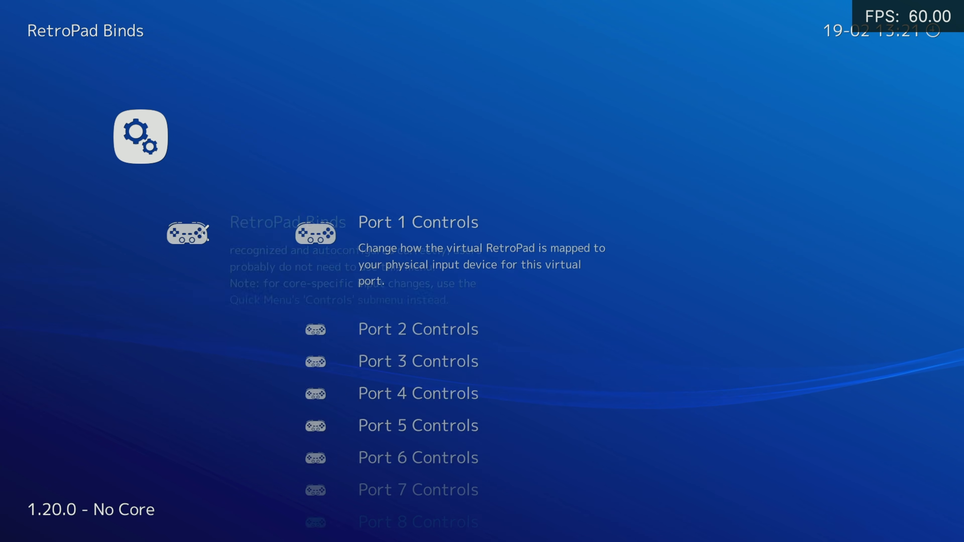
pyautogui.press('Return')
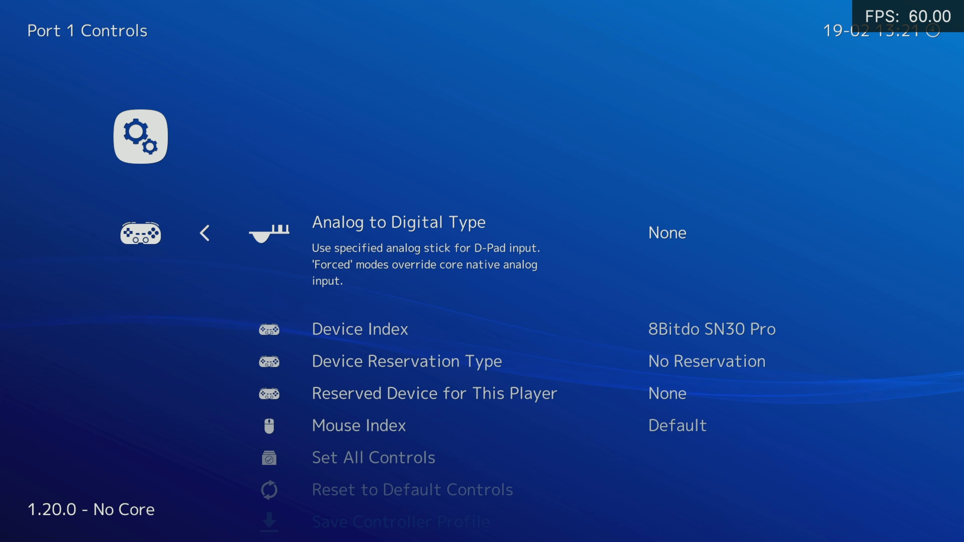
pyautogui.press('Down')
pyautogui.press('Down')
pyautogui.press('Down')
pyautogui.press('Down')
pyautogui.press('Down')
pyautogui.press('Down')
pyautogui.press('Down')
pyautogui.press('Down')
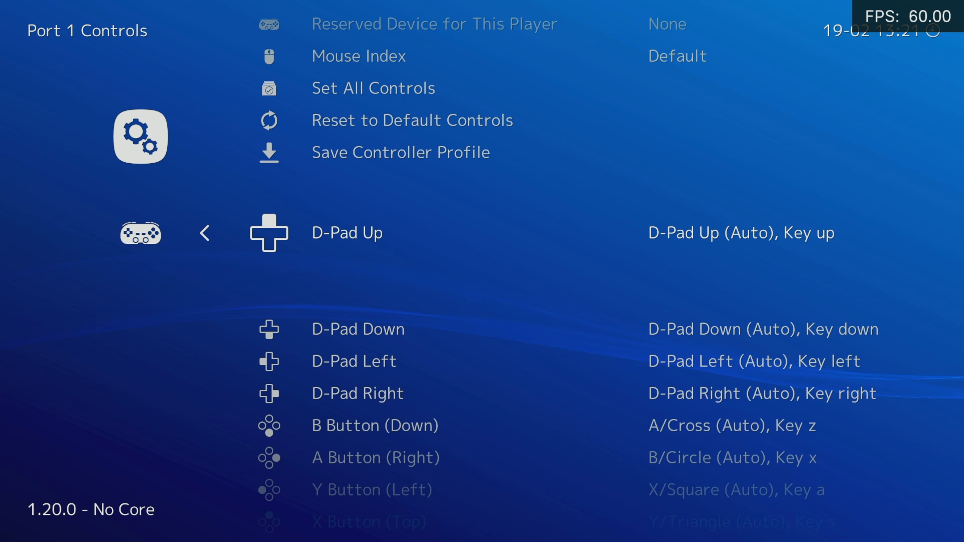
pyautogui.press('Down')
pyautogui.press('Down')
pyautogui.press('Down')
pyautogui.press('Down')
pyautogui.press('Down')
pyautogui.press('Down')
pyautogui.press('Down')
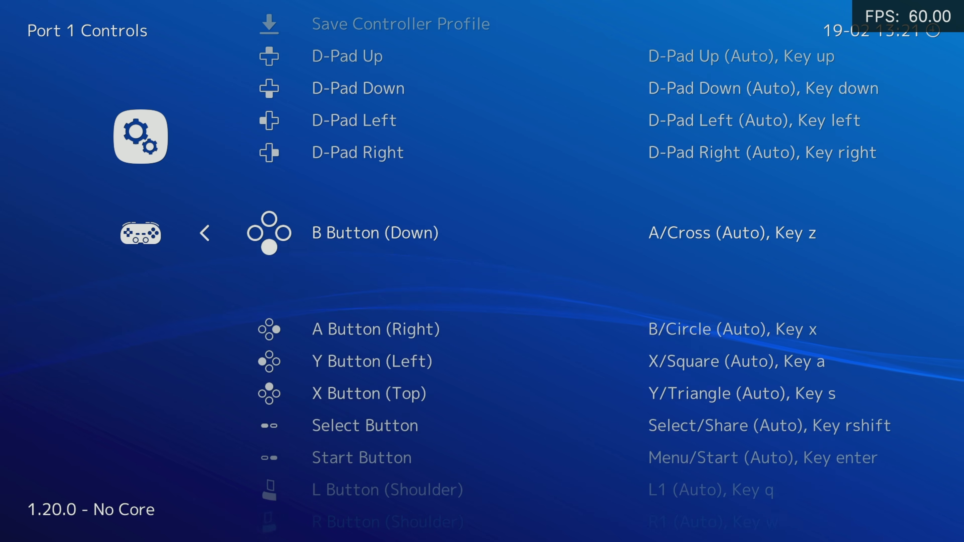
pyautogui.press('Down')
pyautogui.press('Down')
pyautogui.press('Down')
pyautogui.press('Down')
pyautogui.press('Down')
pyautogui.press('Down')
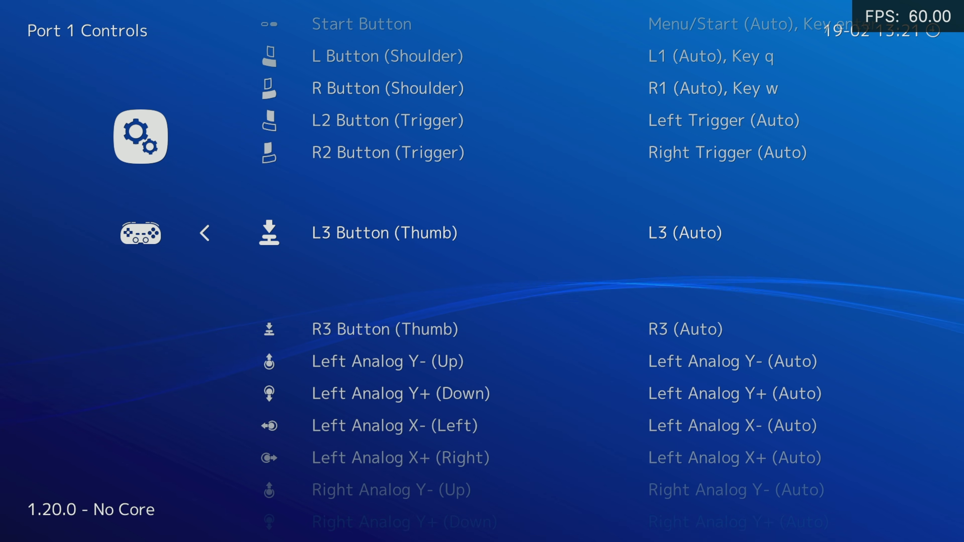
pyautogui.press('Up')
pyautogui.press('Up')
pyautogui.press('Up')
pyautogui.press('Up')
pyautogui.press('Up')
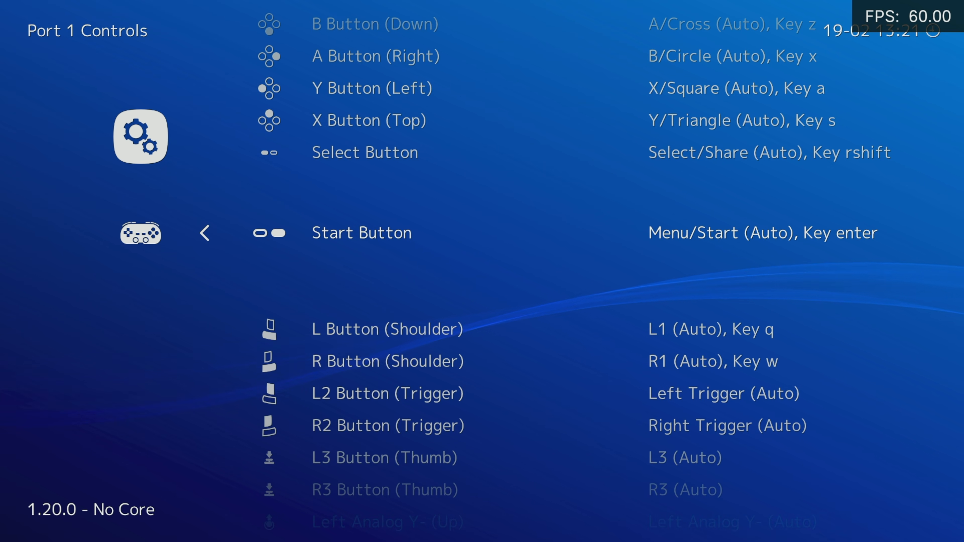
pyautogui.press('BackSpace')
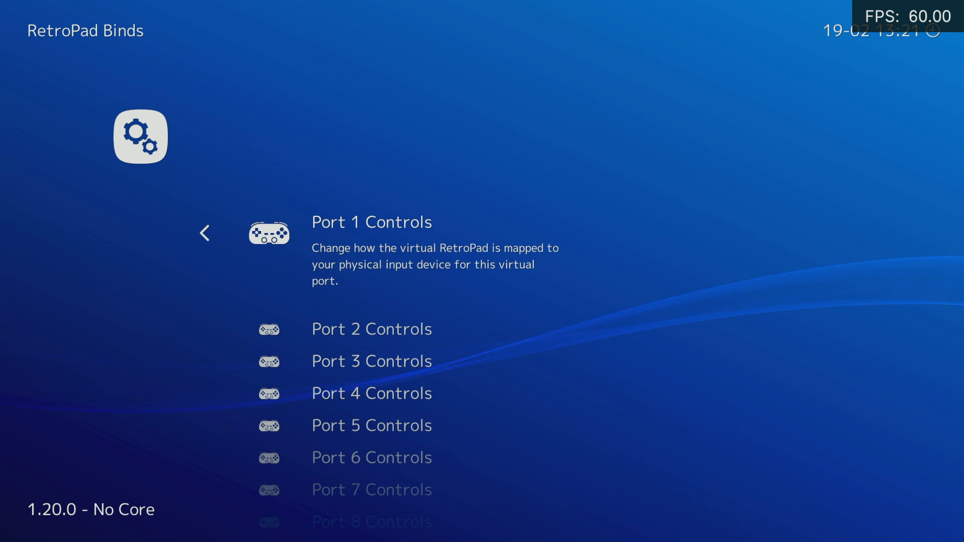
pyautogui.press('BackSpace')
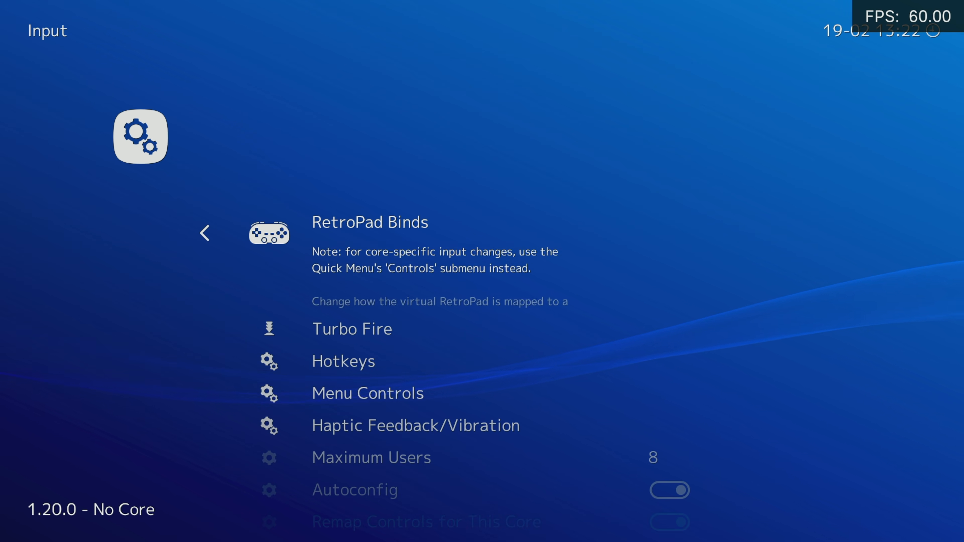
# Step: Open the Hotkeys settings within the Input settings
pyautogui.press('Down')
pyautogui.press('Down')
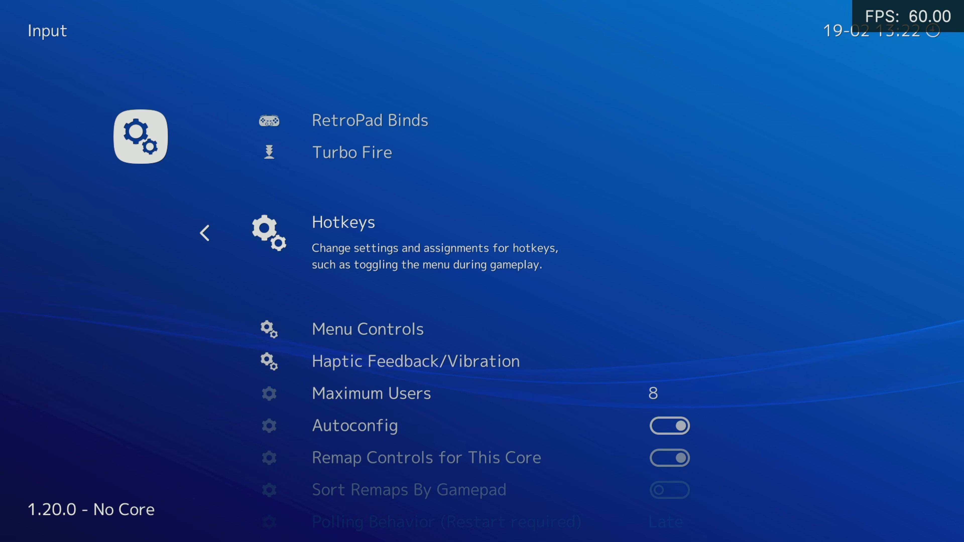
pyautogui.press('Return')
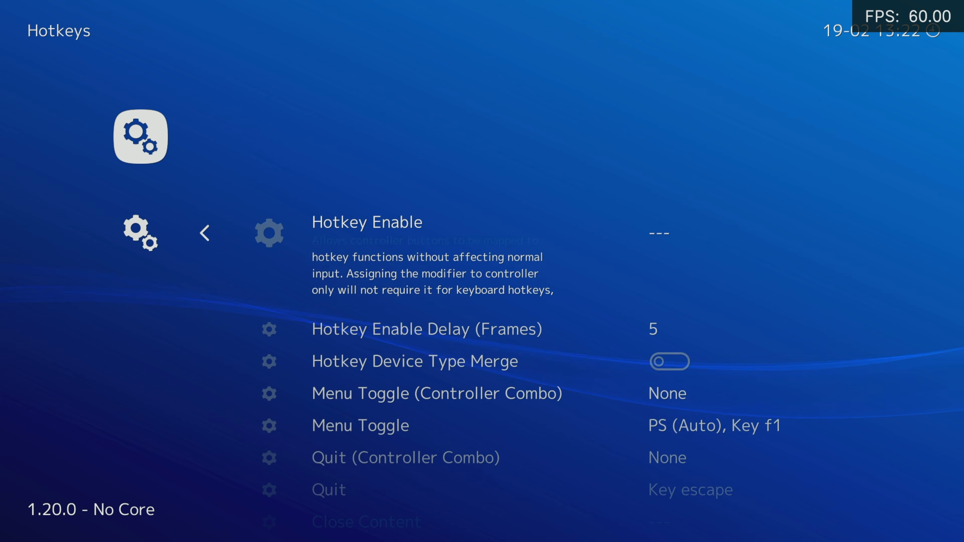
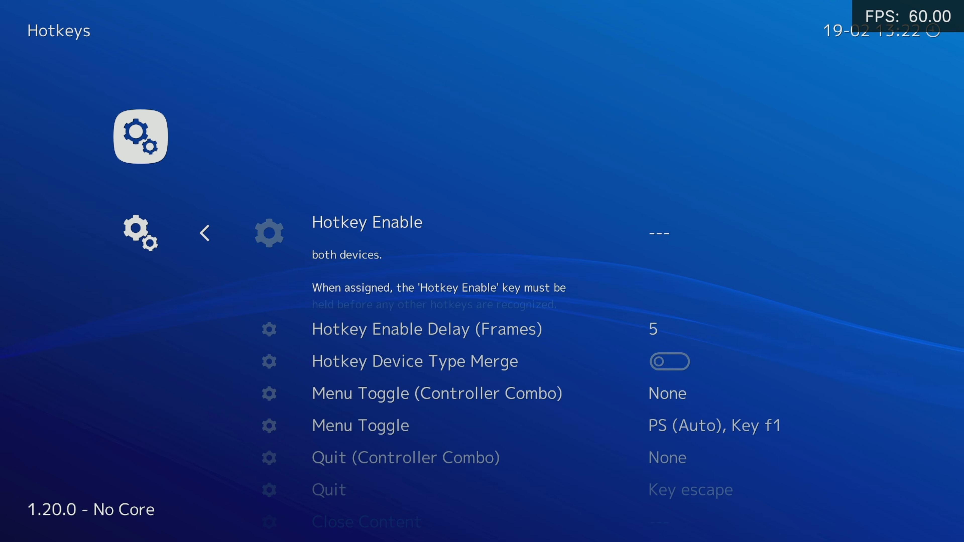
# Step: Bind the Hotkey Enable hotkey to controller Button 2
pyautogui.press('Return')
pyautogui.press('Down')
pyautogui.press('Down')
pyautogui.press('Down')
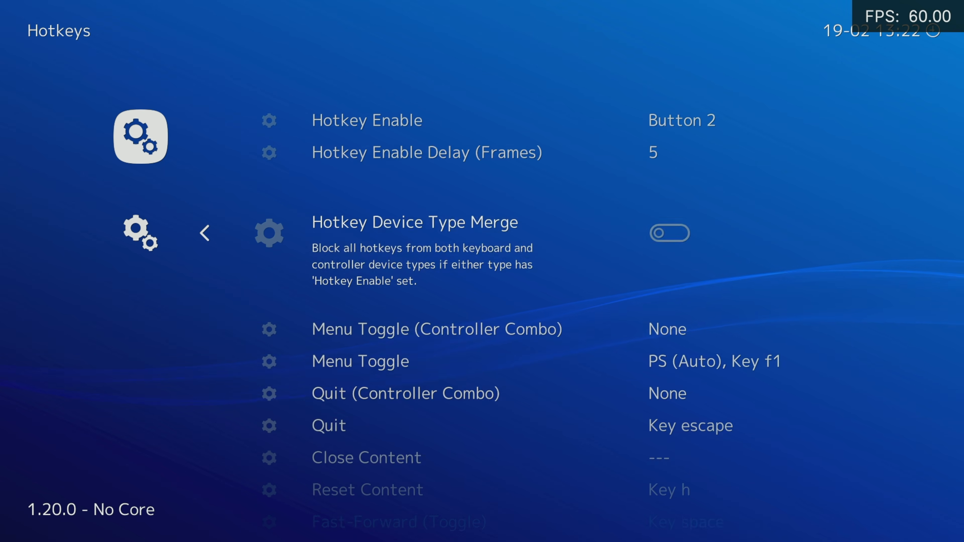
# Step: Bind the Menu Toggle hotkey to controller Button 9 and start rebinding the Quit hotkey
pyautogui.press('Return')
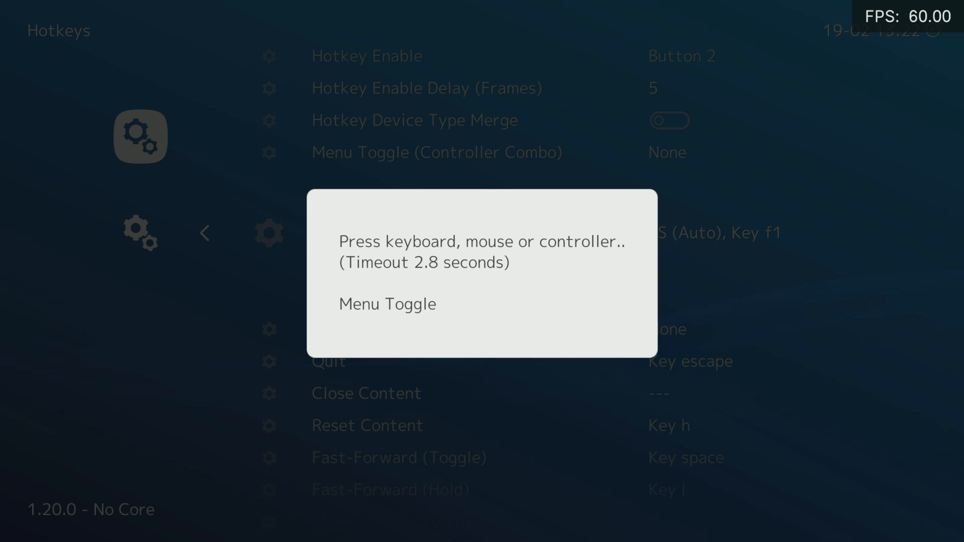
pyautogui.press('Down')
pyautogui.press('Down')
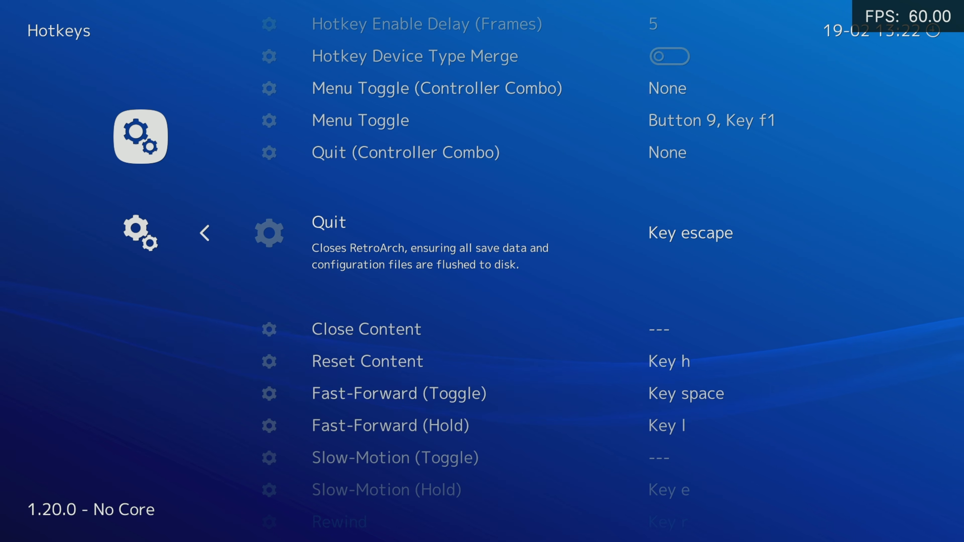
pyautogui.press('Return')
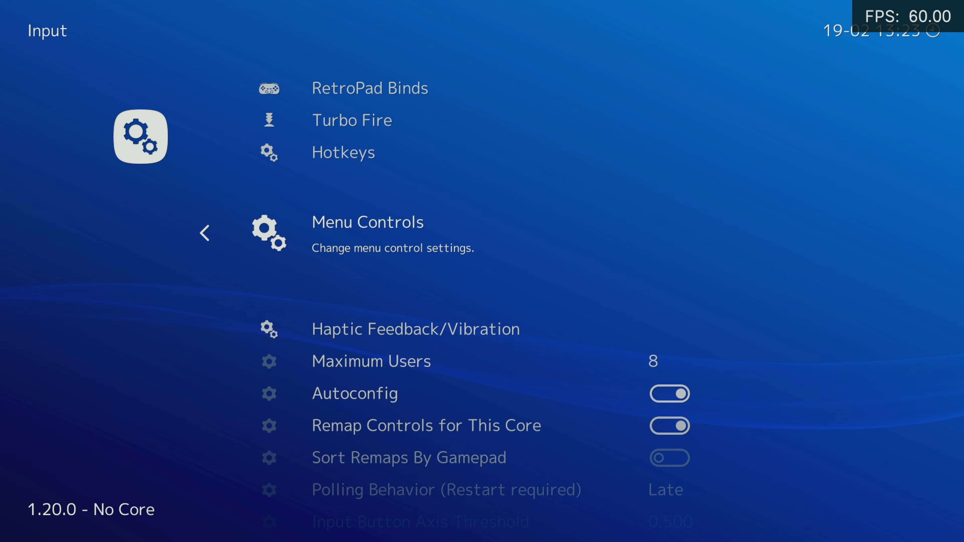
# Step: Review the Menu Swap OK and Cancel Buttons and Unified Menu Controls options in Menu Controls, and return to the Input settings
pyautogui.press('Return')
pyautogui.press('Down')
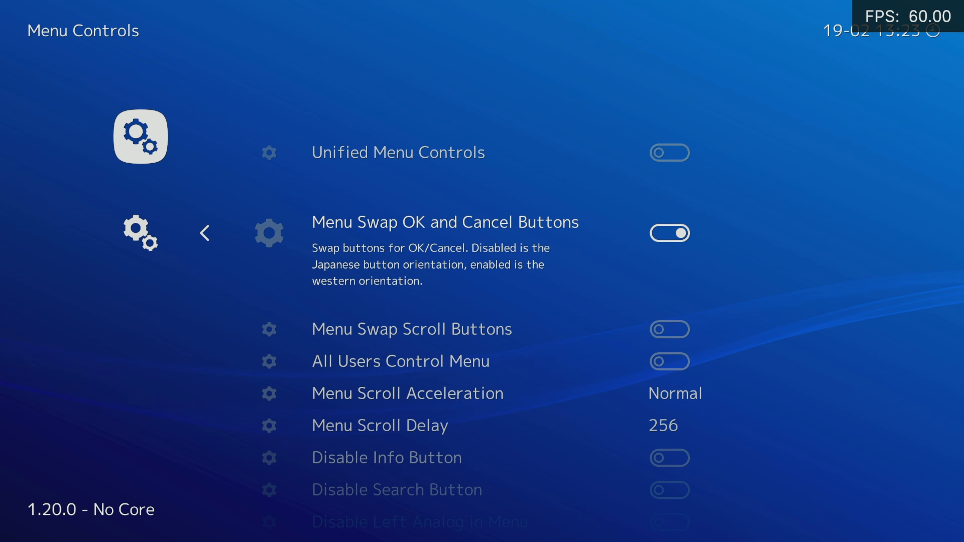
pyautogui.press('Up')
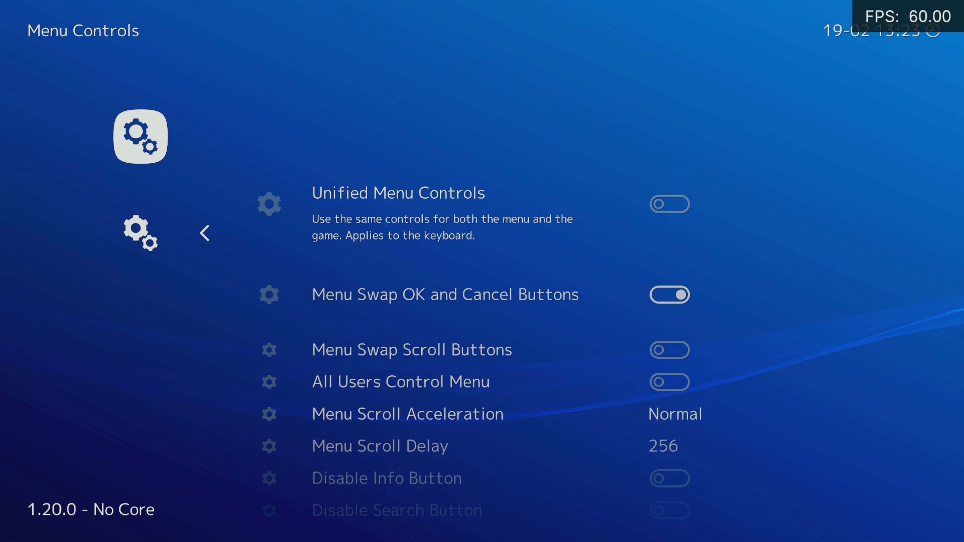
pyautogui.press('BackSpace')
# Step: Disable Confirm Quit in the Input settings and return to the main Settings list
pyautogui.press('Down')
pyautogui.press('Down')
pyautogui.press('Down')
pyautogui.press('Down')
pyautogui.press('Down')
pyautogui.press('Down')
pyautogui.press('Down')
pyautogui.press('Down')
pyautogui.press('Down')
pyautogui.press('Down')
pyautogui.press('Down')
pyautogui.press('Down')
pyautogui.press('Down')
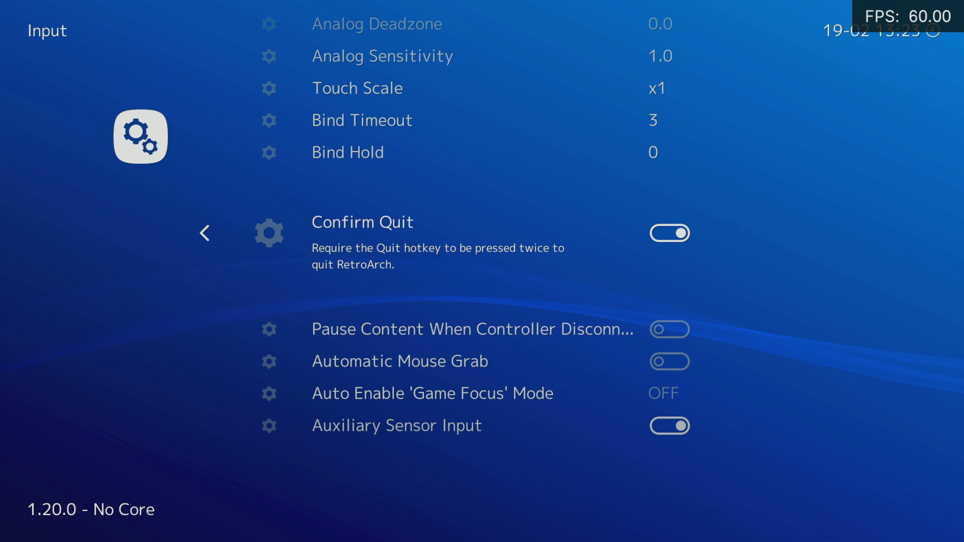
pyautogui.press('Return')
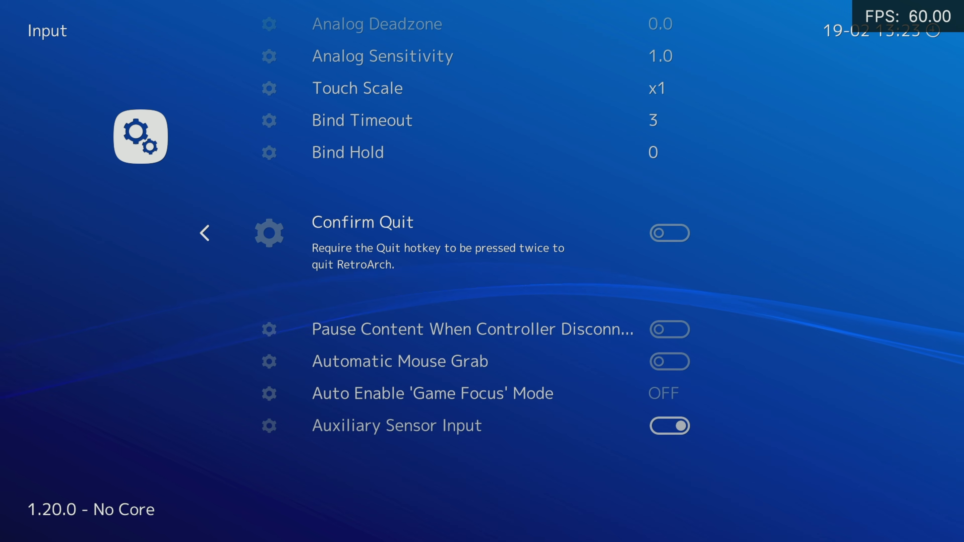
pyautogui.press('BackSpace')
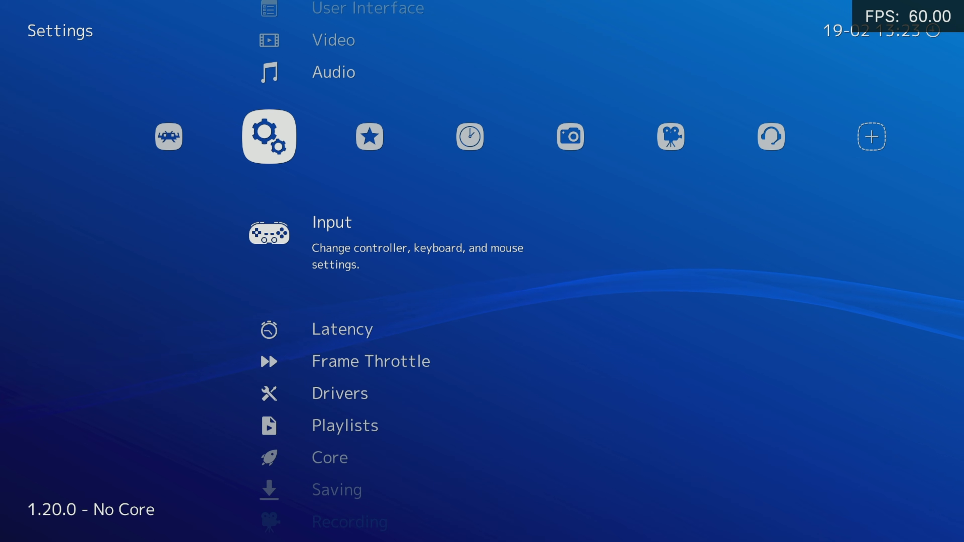
# Step: Enable Auto Save State and Auto Load State in the Saving settings
pyautogui.press('Down')
pyautogui.press('Down')
pyautogui.press('Down')
pyautogui.press('Down')
pyautogui.press('Down')
pyautogui.press('Down')
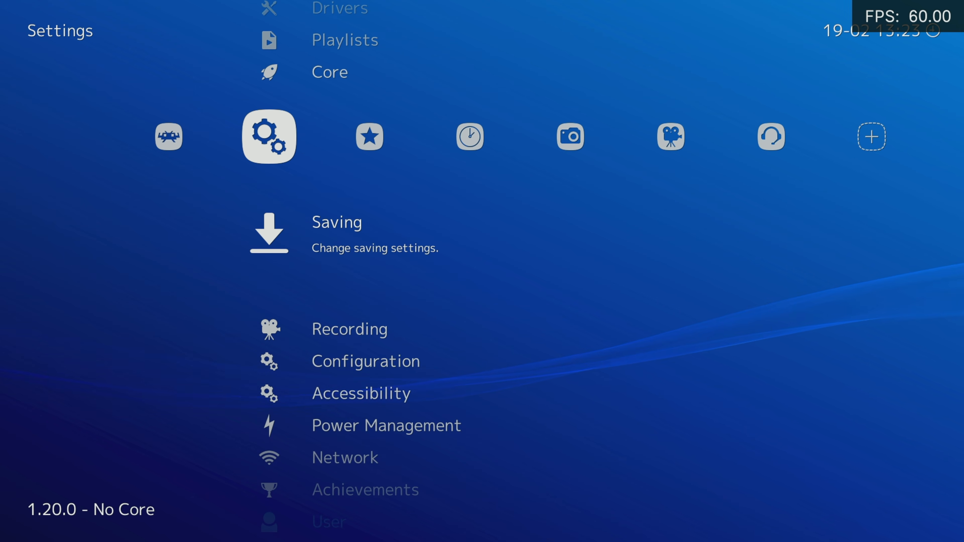
pyautogui.press('Return')
pyautogui.press('Down')
pyautogui.press('Down')
pyautogui.press('Down')
pyautogui.press('Down')
pyautogui.press('Down')
pyautogui.press('Down')
pyautogui.press('Down')
pyautogui.press('Down')
pyautogui.press('Down')
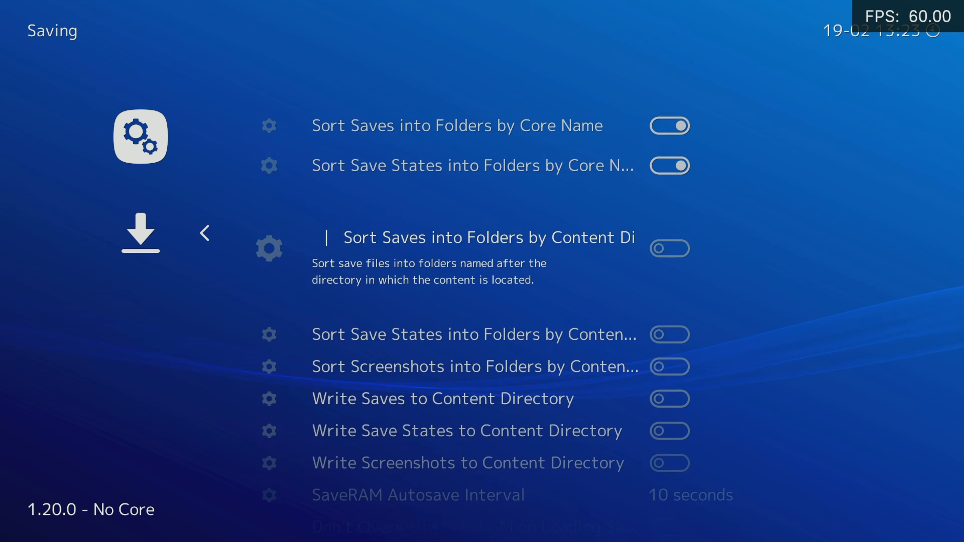
pyautogui.press('Down')
pyautogui.press('Down')
pyautogui.press('Down')
pyautogui.press('Down')
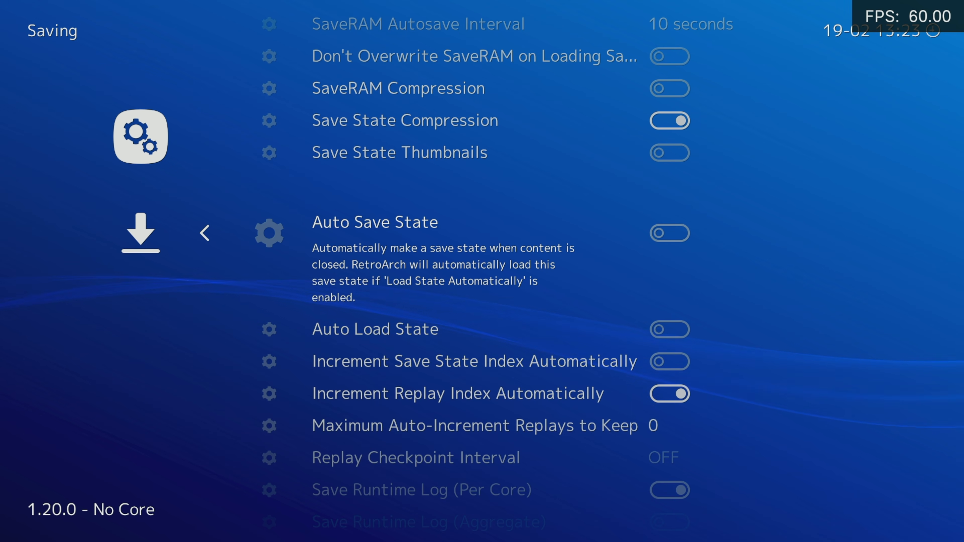
pyautogui.press('Down')
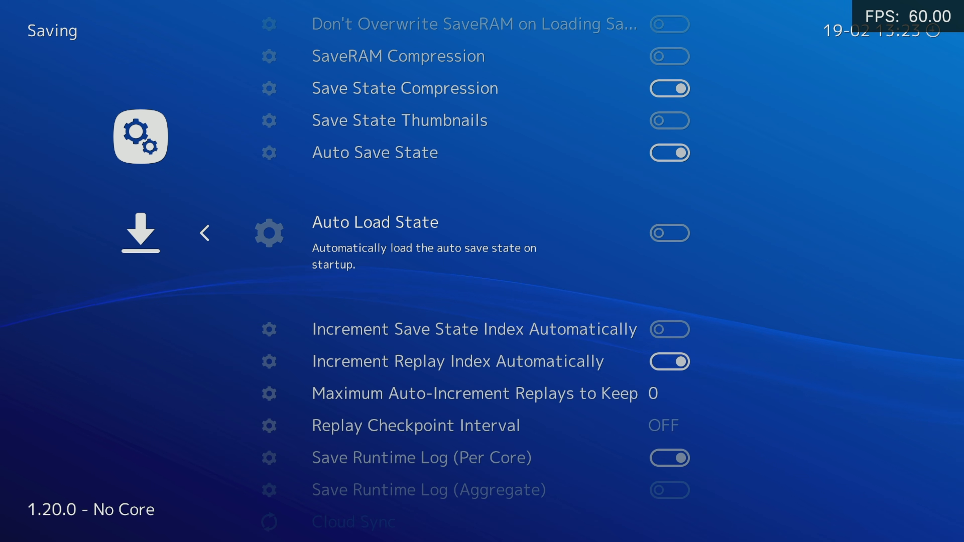
pyautogui.press('Return')
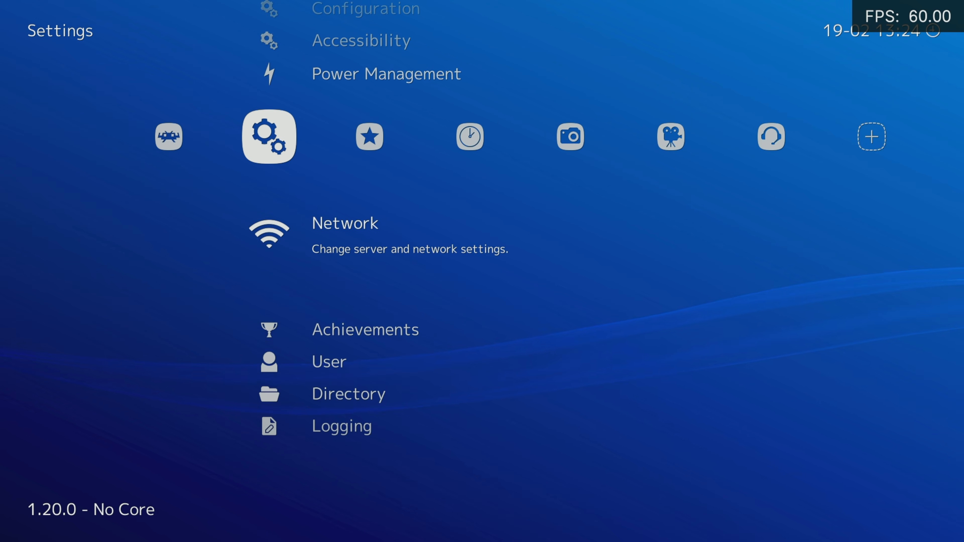
# Step: Enable Achievements in the Achievements settings
pyautogui.press('Down')
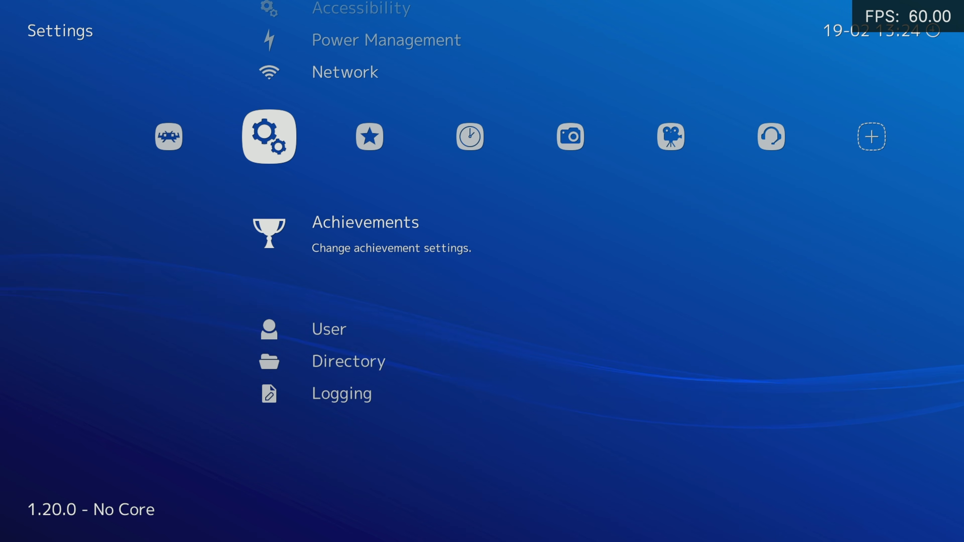
pyautogui.press('Return')
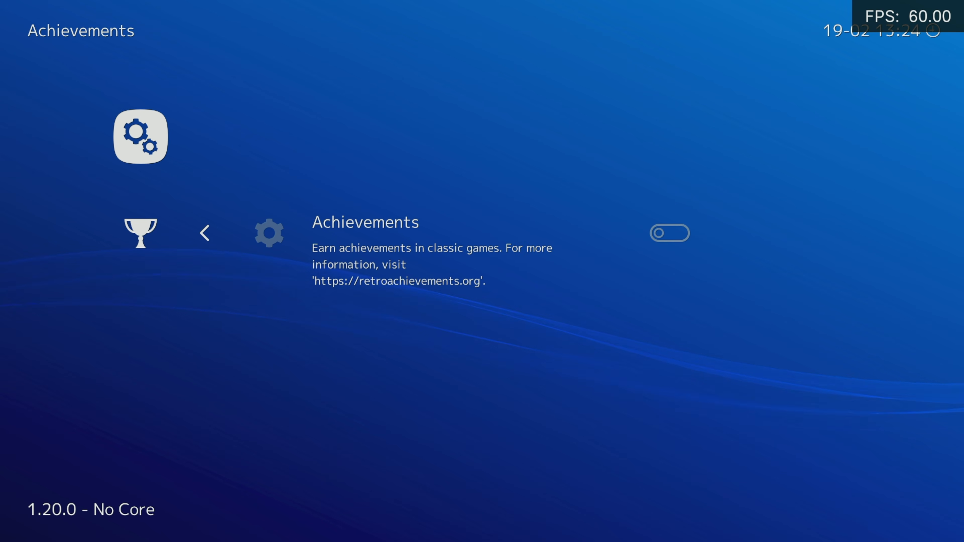
pyautogui.press('Return')
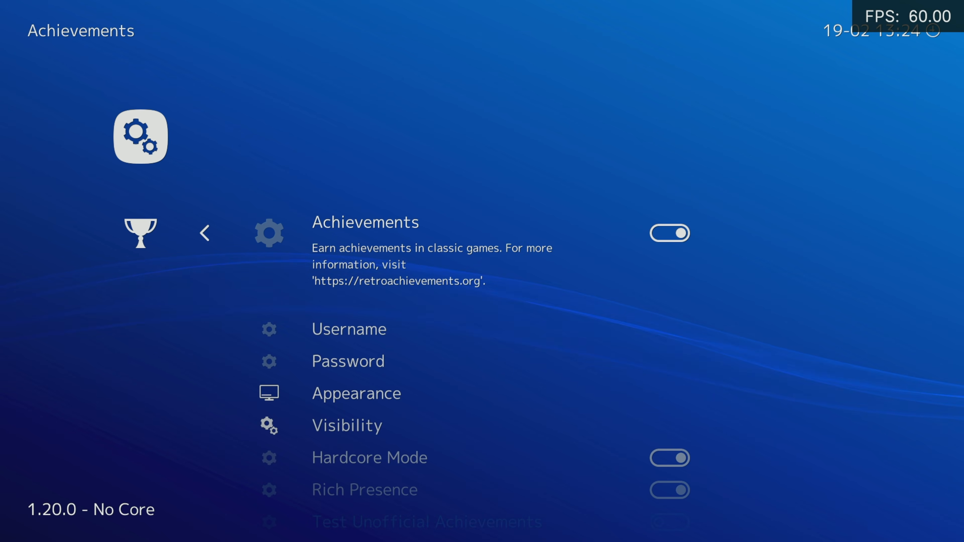
# Step: Enter the RetroAchievements account username and the account password in the Achievements settings
pyautogui.press('Down')
pyautogui.press('Return')
pyautogui.press('Right')
pyautogui.press('Right')
pyautogui.press('Right')
pyautogui.press('Right')
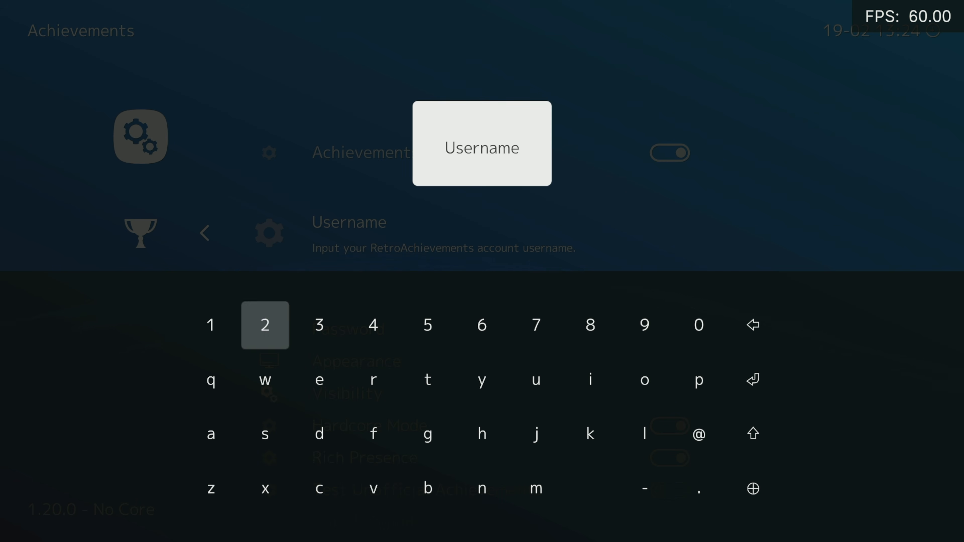
pyautogui.press('Down')
pyautogui.press('Right')
pyautogui.press('Right')
pyautogui.press('Right')
pyautogui.press('Right')
pyautogui.press('Return')
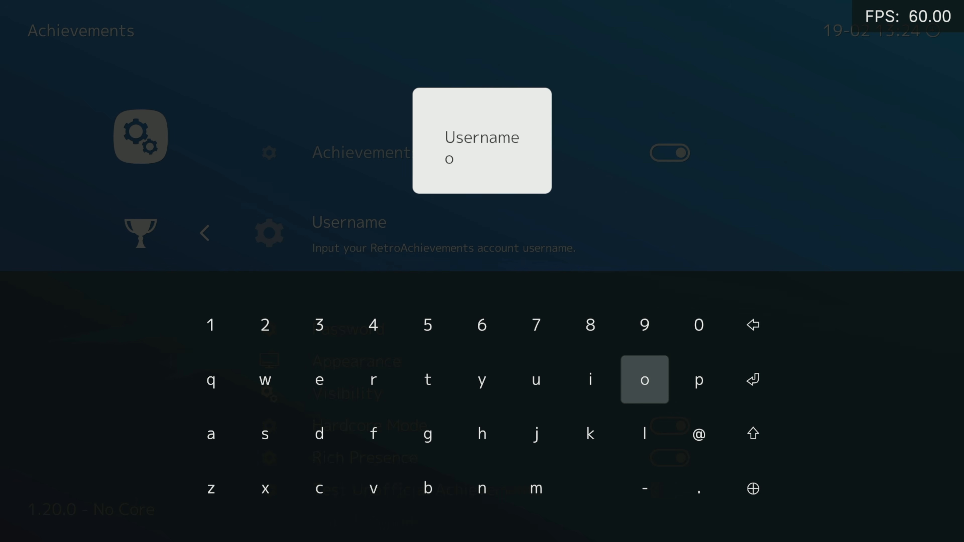
pyautogui.press('Down')
pyautogui.press('Left')
pyautogui.press('Left')
pyautogui.press('Left')
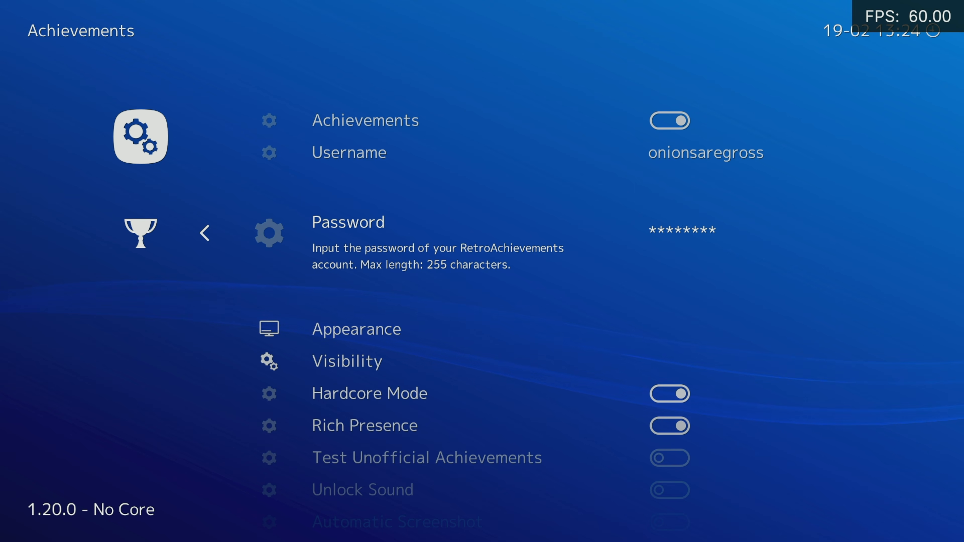
# Step: Disable Hardcore Mode for achievements and return to the main Settings list
pyautogui.press('Down')
pyautogui.press('Down')
pyautogui.press('Down')
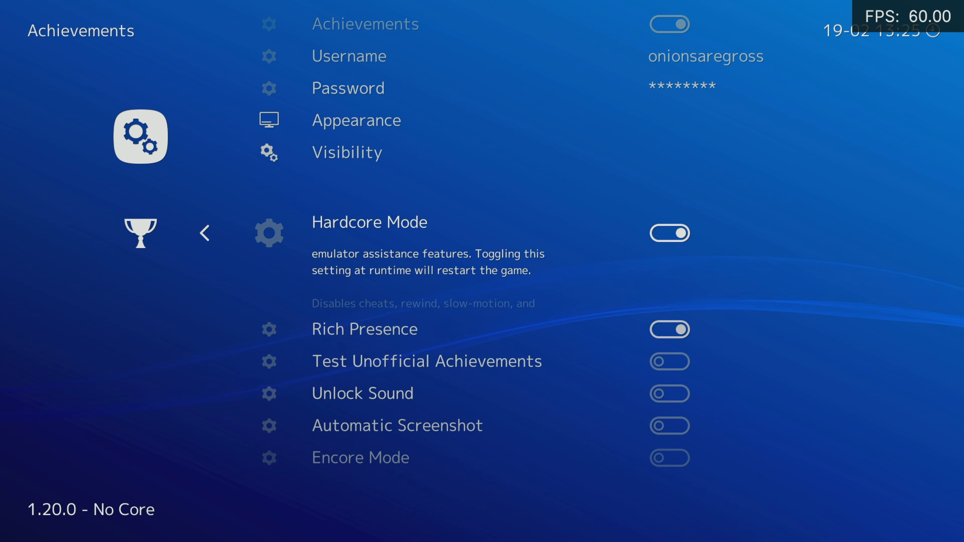
pyautogui.press('Return')
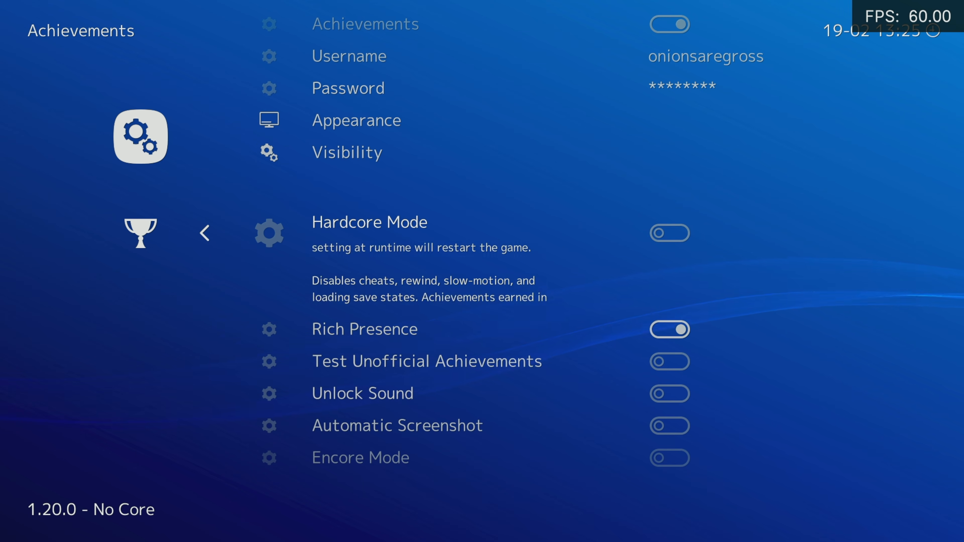
pyautogui.press('BackSpace')
# Step: Open the System/BIOS folder setting within the Directory settings
pyautogui.press('Down')
pyautogui.press('Down')
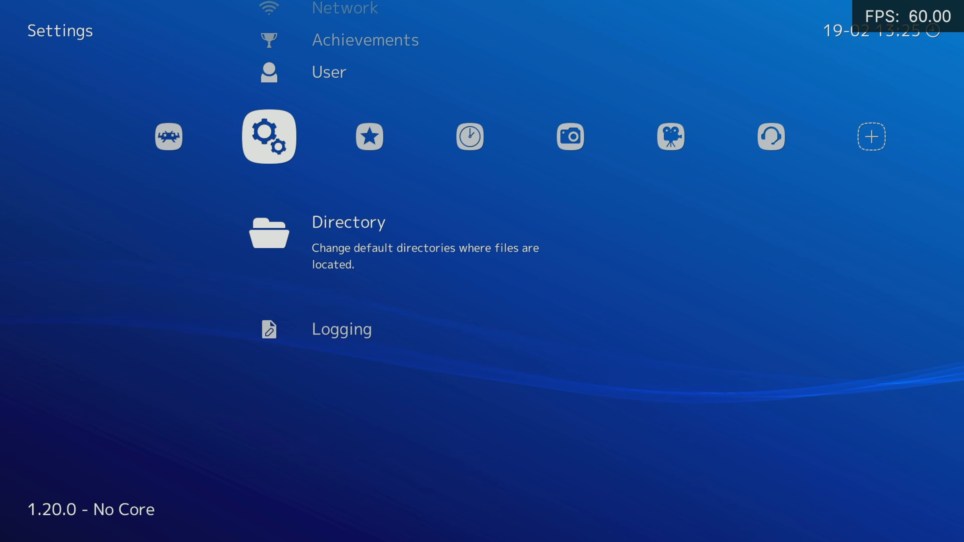
pyautogui.press('Return')
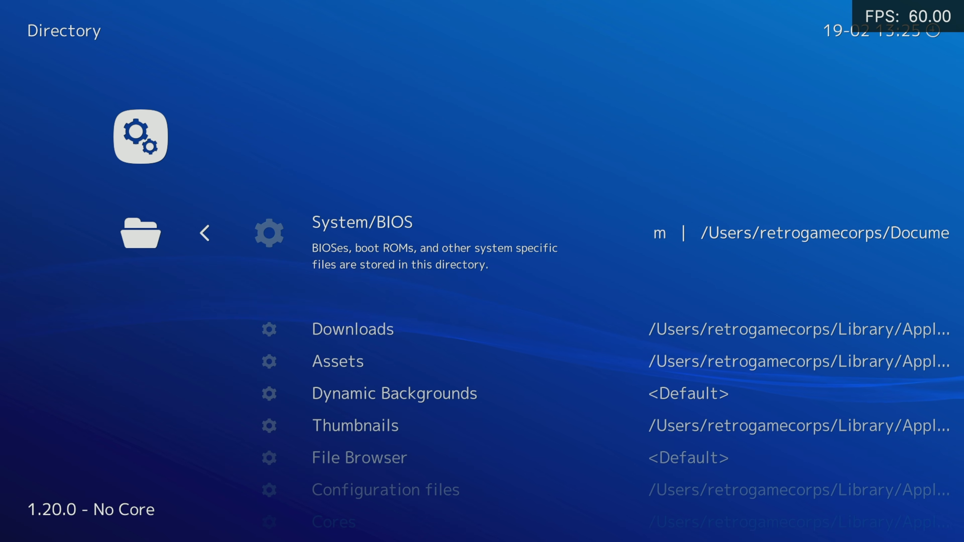
pyautogui.press('Return')
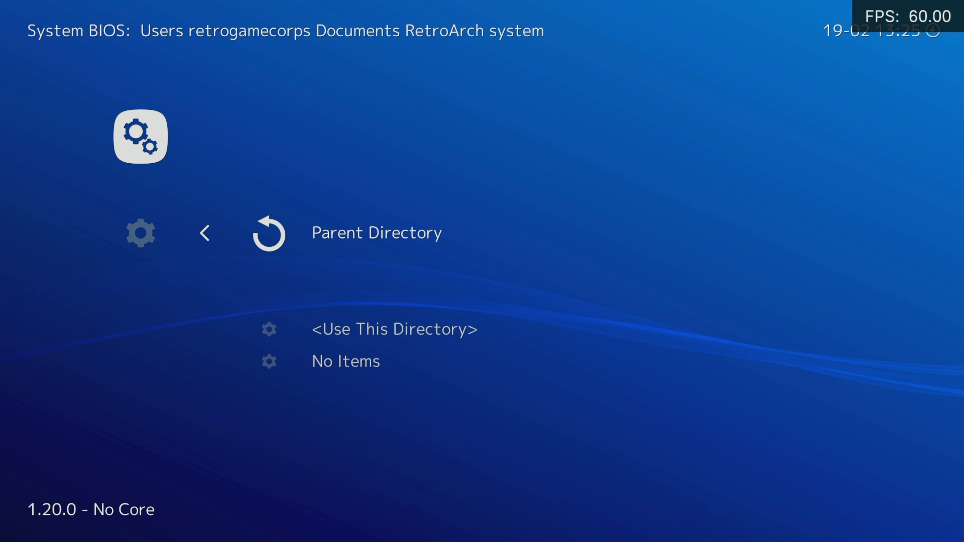
# Step: Go up from the RetroArch system folder to the Mac's root directory, allowing RetroArch access to the Documents folder
pyautogui.press('Return')
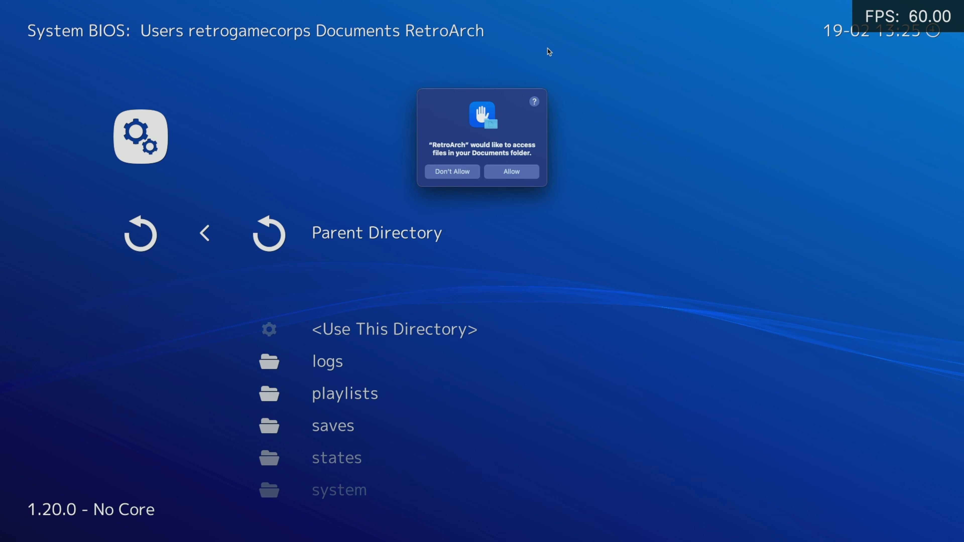
pyautogui.click(512, 172)
pyautogui.press('Return')
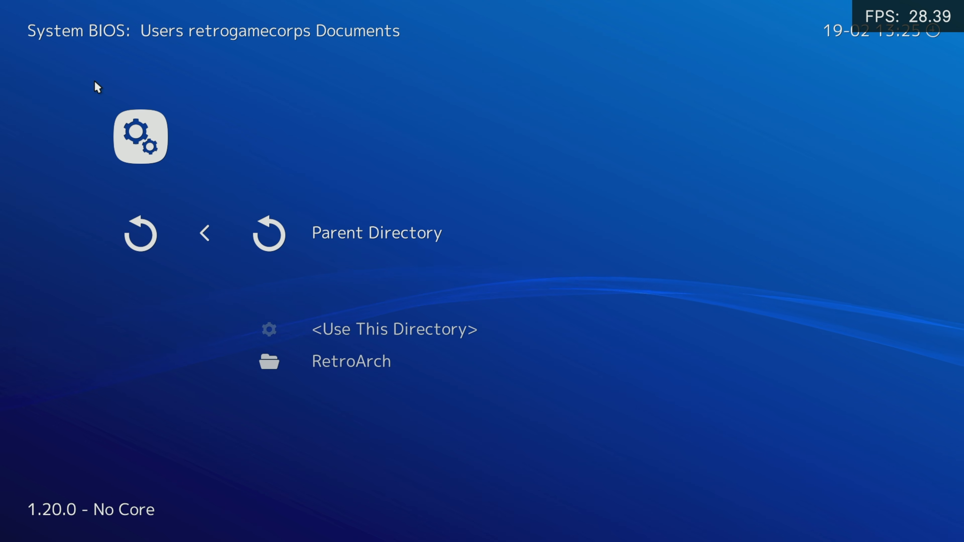
pyautogui.press('Return')
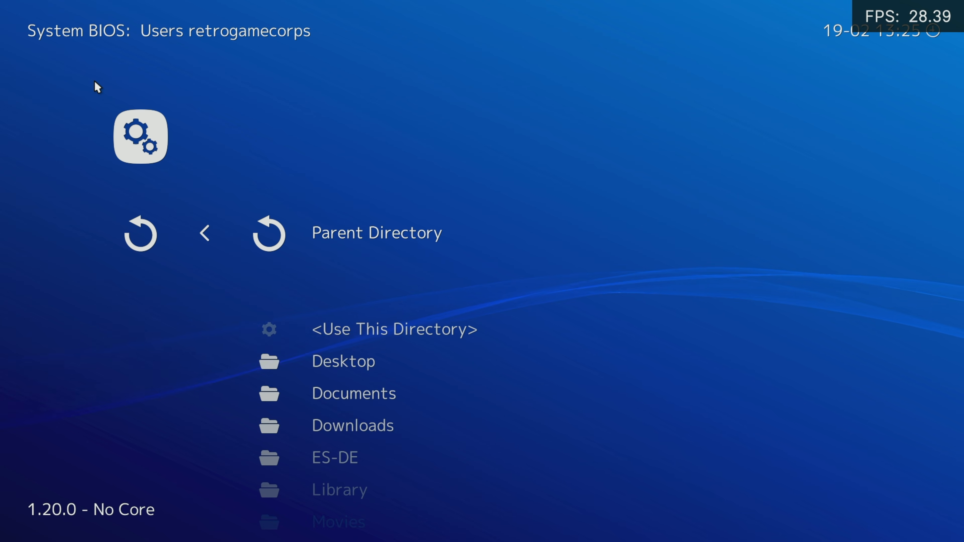
pyautogui.press('Return')
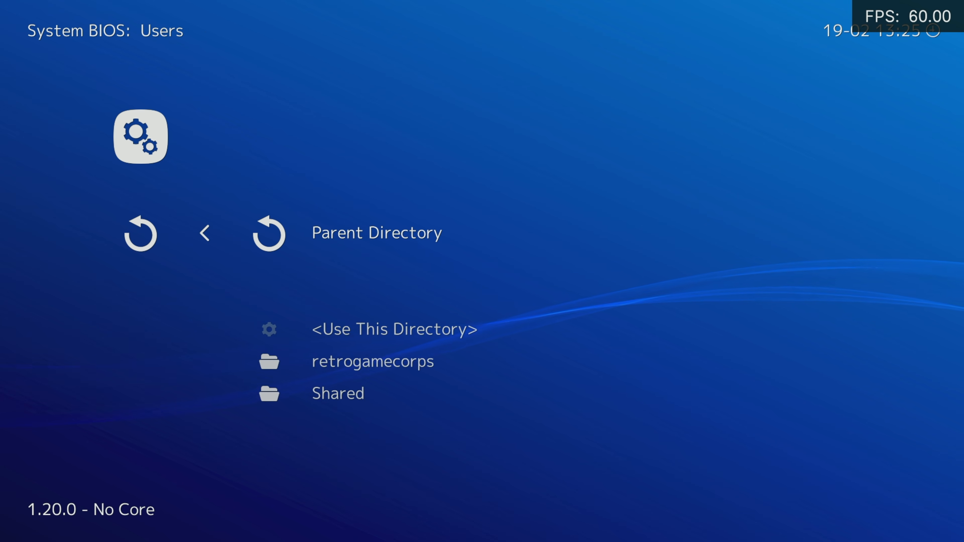
pyautogui.press('Return')
# Step: Open the Volumes folder from the root directory in the System/BIOS folder browser
pyautogui.press('Down')
pyautogui.press('Down')
pyautogui.press('Down')
pyautogui.press('Down')
pyautogui.press('Down')
pyautogui.press('Down')
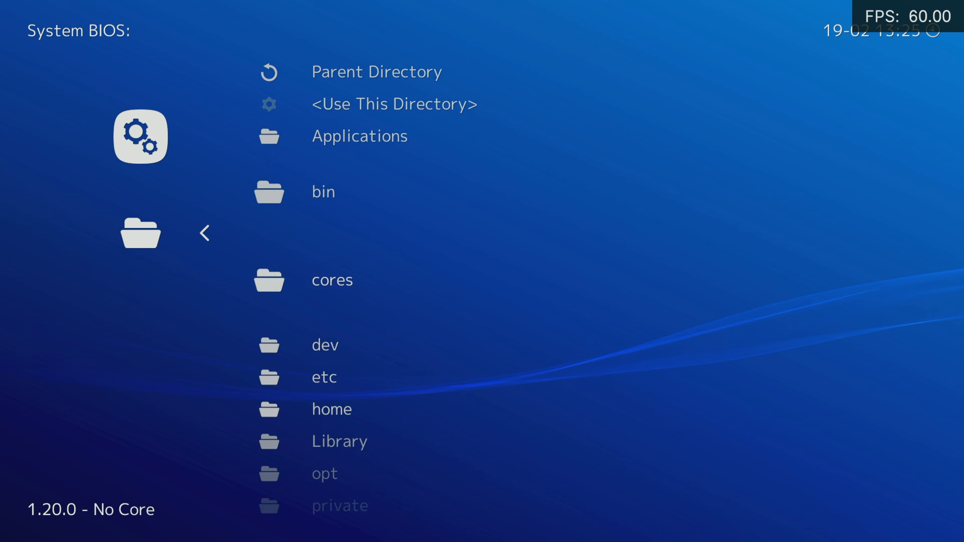
pyautogui.press('Down')
pyautogui.press('Down')
pyautogui.press('Down')
pyautogui.press('Down')
pyautogui.press('Down')
pyautogui.press('Down')
pyautogui.press('Down')
pyautogui.press('Down')
pyautogui.press('Down')
pyautogui.press('Down')
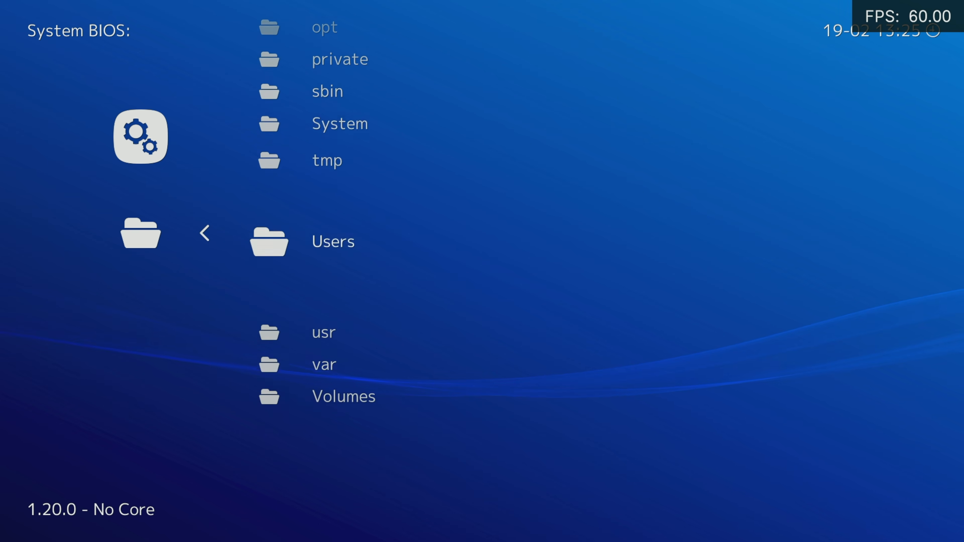
pyautogui.press('Down')
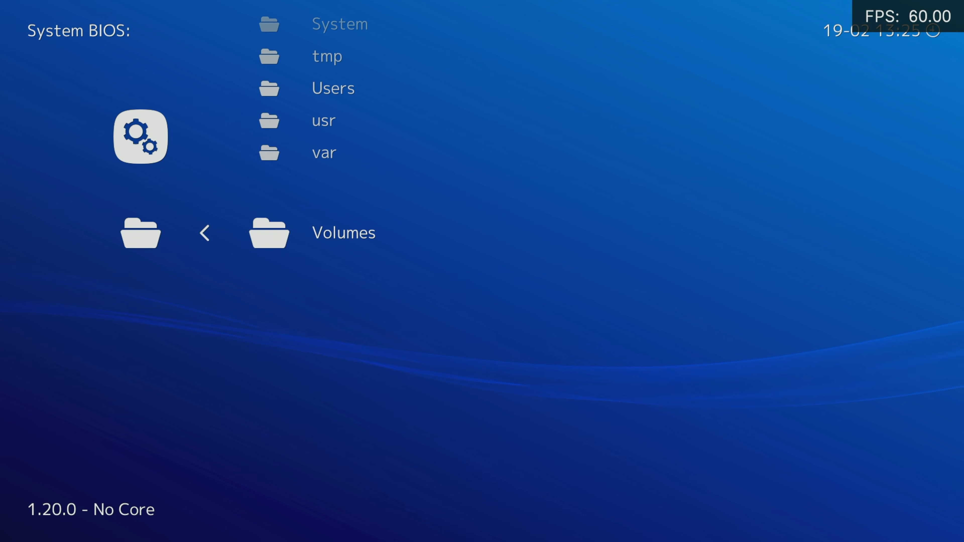
pyautogui.press('Return')
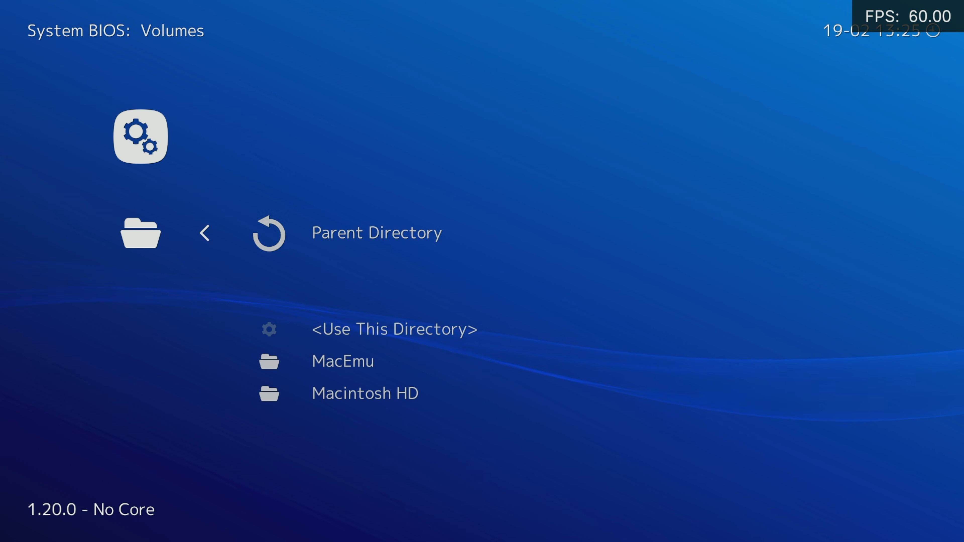
# Step: Open the MacEmu volume and allow RetroArch to access files on the removable volume
pyautogui.press('Down')
pyautogui.press('Down')
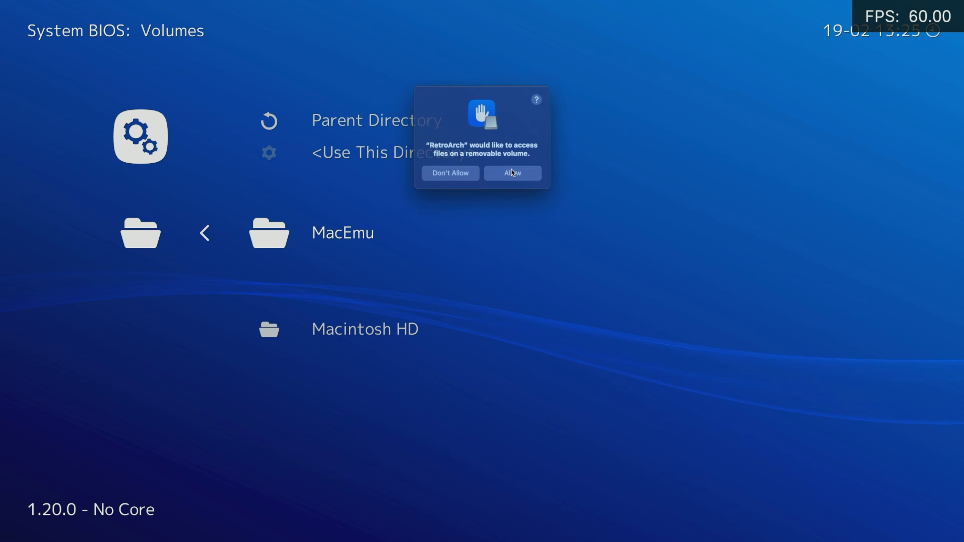
pyautogui.click(511, 171)
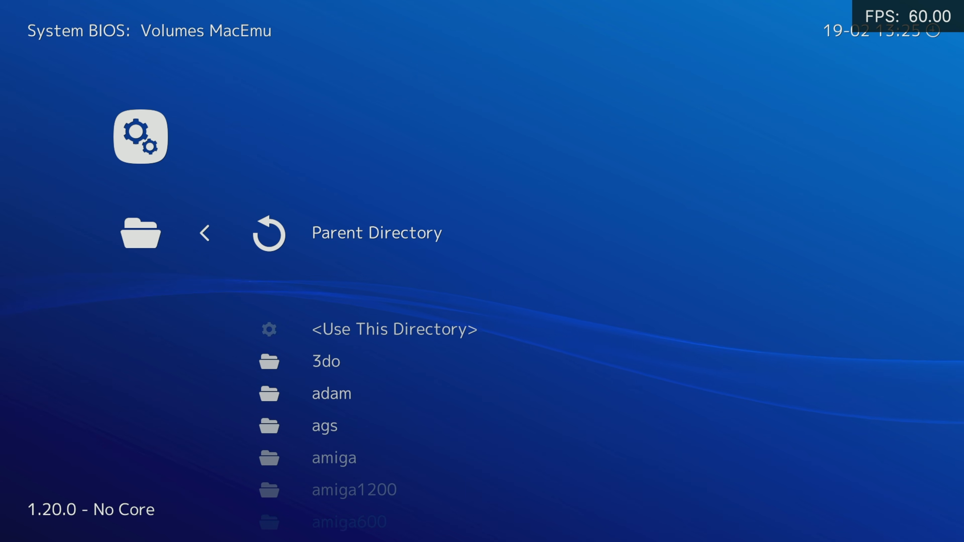
# Step: Set the System/BIOS directory to the bios folder on the MacEmu volume and return to the Settings list
pyautogui.press('Down')
pyautogui.press('Down')
pyautogui.press('Down')
pyautogui.press('Down')
pyautogui.press('Down')
pyautogui.press('Down')
pyautogui.press('Down')
pyautogui.press('Down')
pyautogui.press('Down')
pyautogui.press('Down')
pyautogui.press('Down')
pyautogui.press('Down')
pyautogui.press('Down')
pyautogui.press('Down')
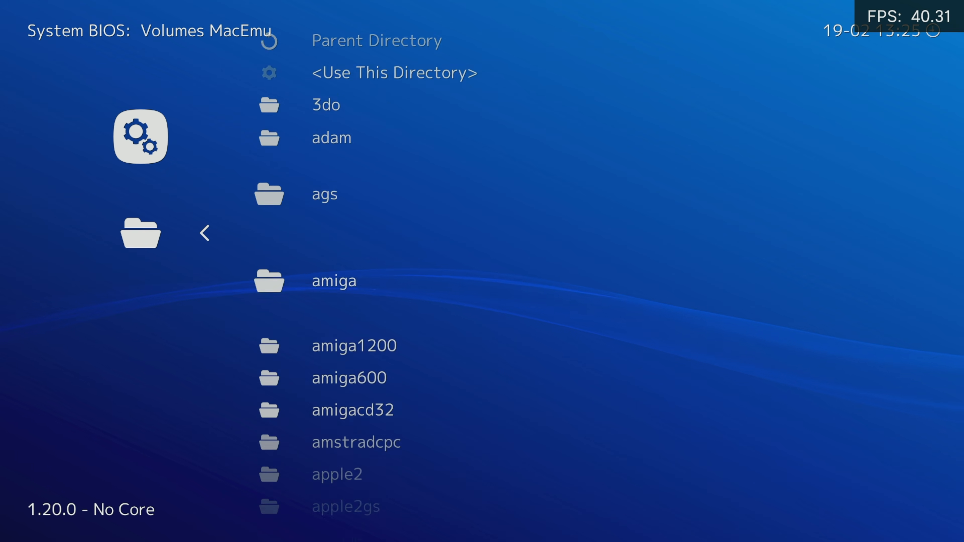
pyautogui.press('Down')
pyautogui.press('Down')
pyautogui.press('Down')
pyautogui.press('Down')
pyautogui.press('Down')
pyautogui.press('Down')
pyautogui.press('Down')
pyautogui.press('Down')
pyautogui.press('Down')
pyautogui.press('Down')
pyautogui.press('Down')
pyautogui.press('Down')
pyautogui.press('Down')
pyautogui.press('Down')
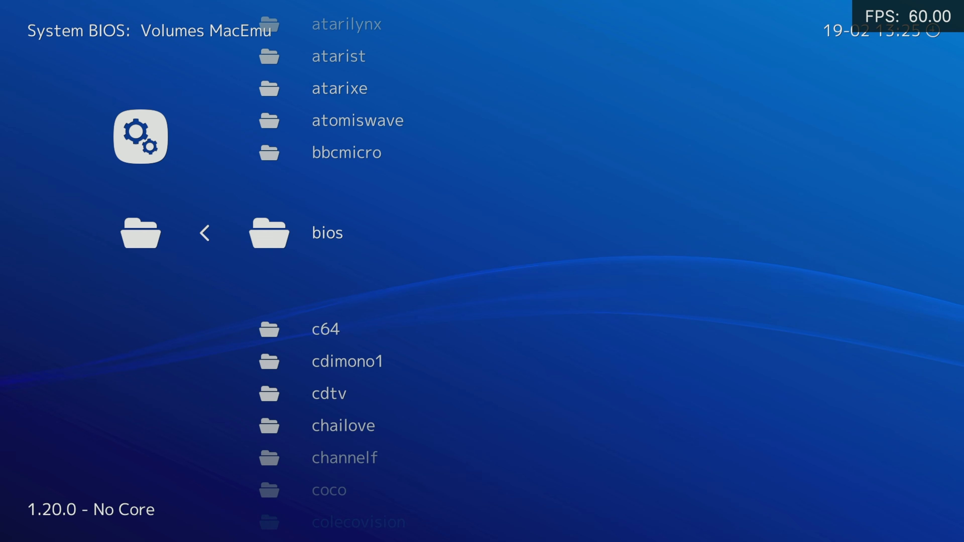
pyautogui.press('Return')
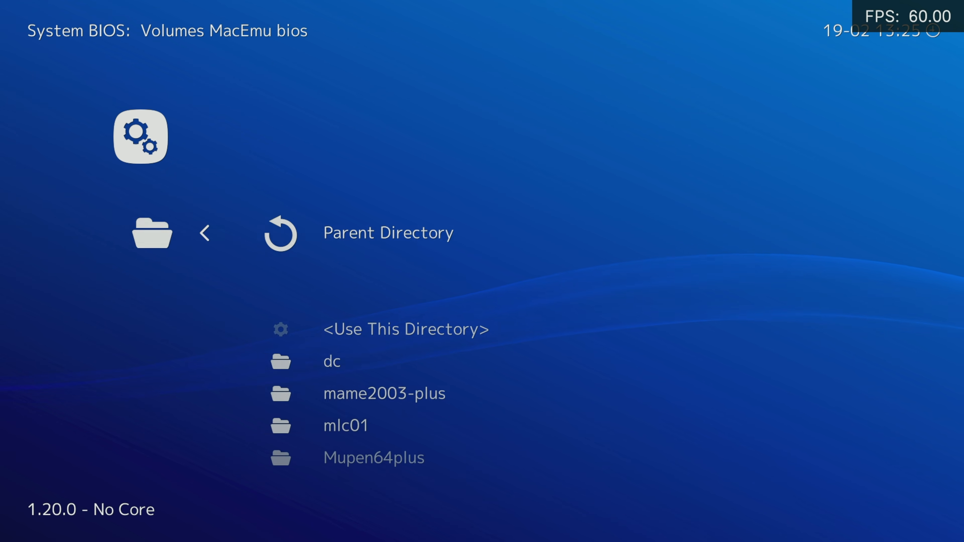
pyautogui.press('Down')
pyautogui.press('Return')
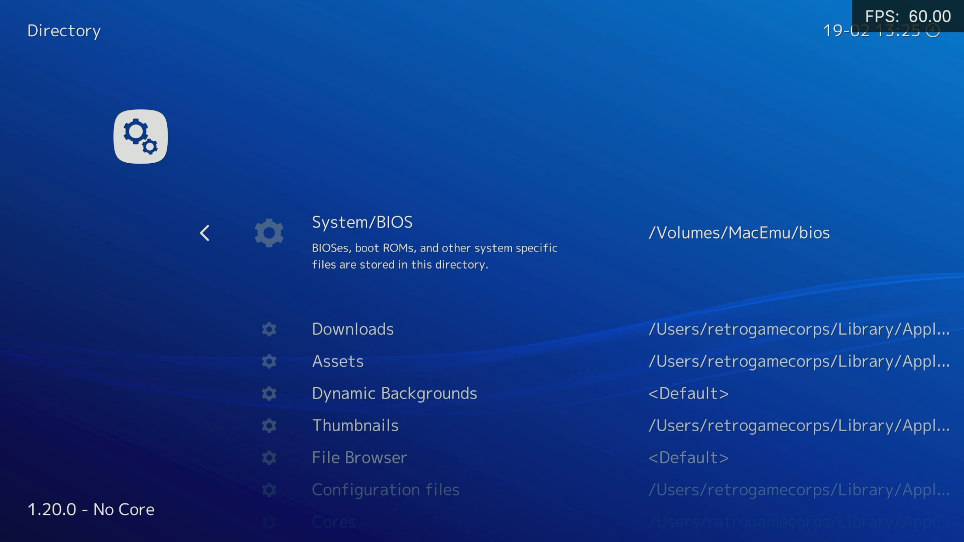
pyautogui.press('BackSpace')
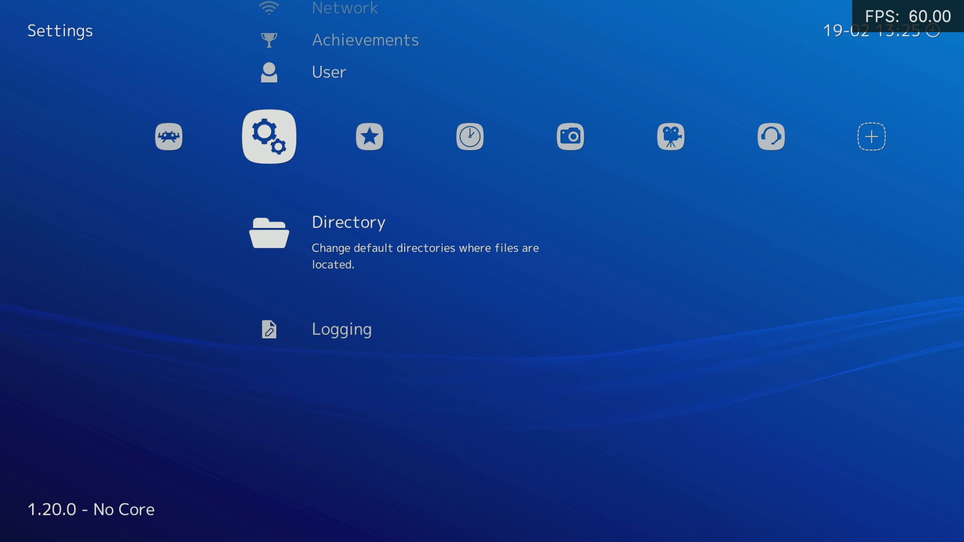
# Step: Save the current RetroArch configuration, overwriting the existing configuration file
pyautogui.press('Left')
pyautogui.press('Down')
pyautogui.press('Down')
pyautogui.press('Down')
pyautogui.press('Down')
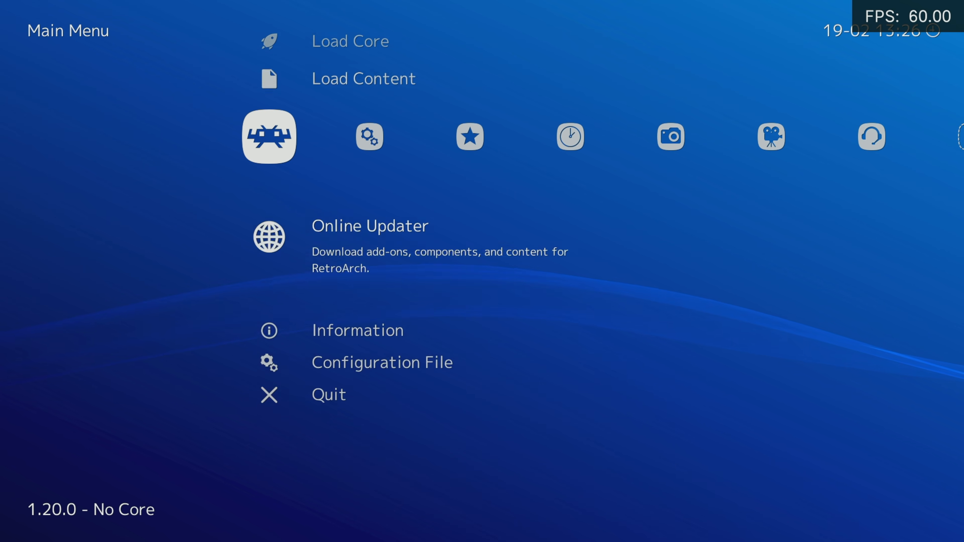
pyautogui.press('Return')
pyautogui.press('Down')
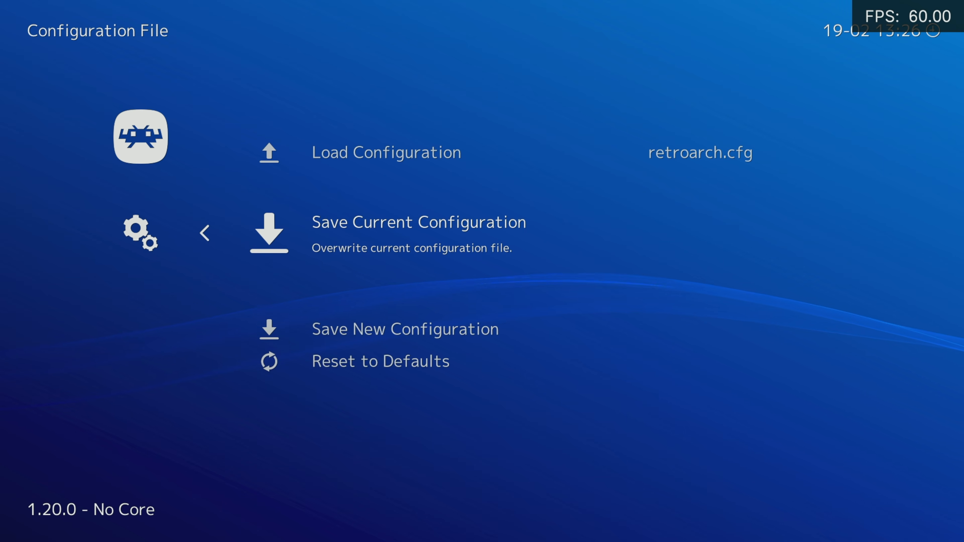
pyautogui.press('Return')
pyautogui.press('BackSpace')
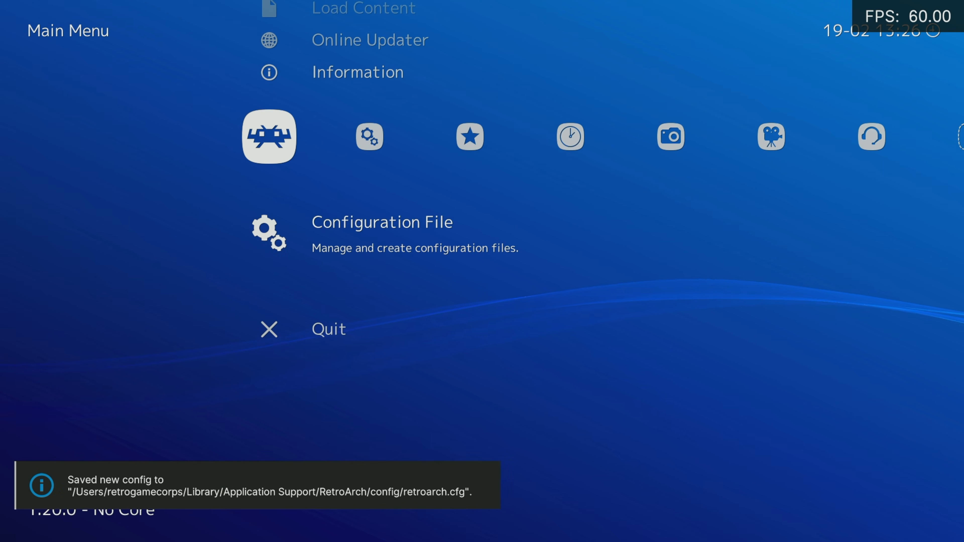
# Step: Open the Core Downloader in the Online Updater
pyautogui.press('Up')
pyautogui.press('Up')
pyautogui.press('Up')
pyautogui.press('Up')
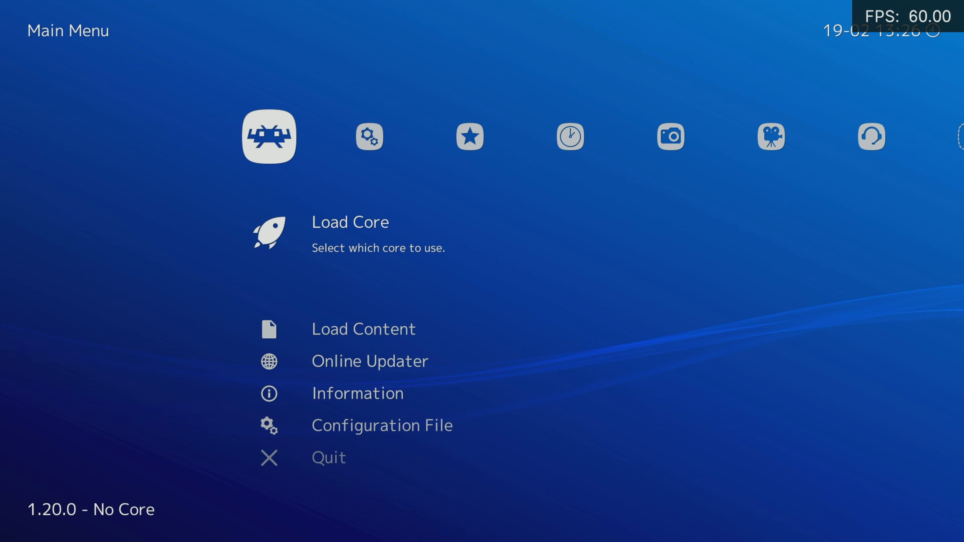
pyautogui.press('Down')
pyautogui.press('Down')
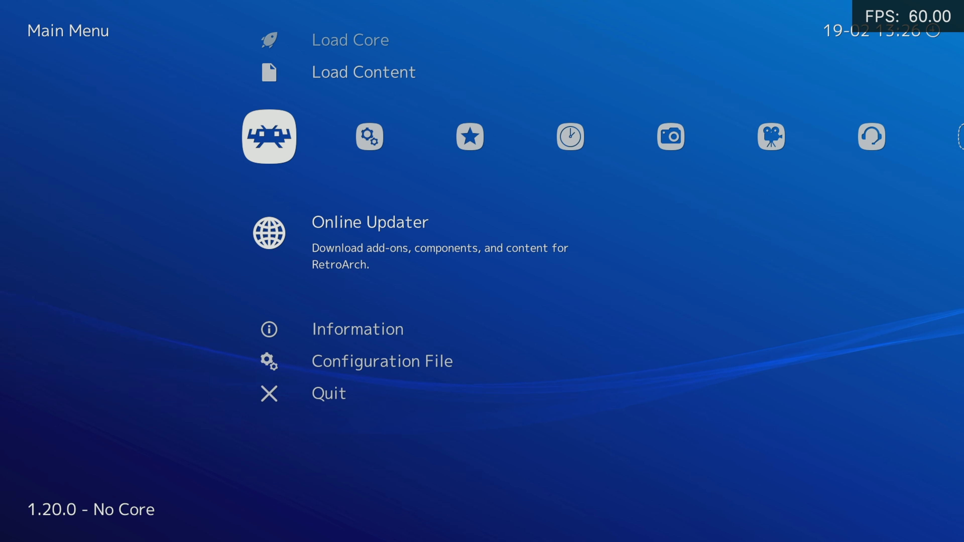
pyautogui.press('Return')
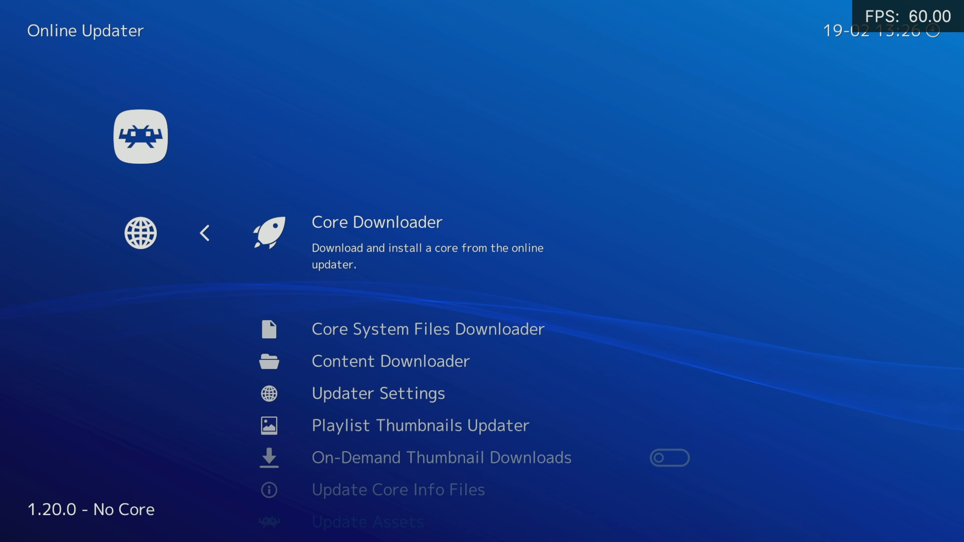
pyautogui.press('Return')
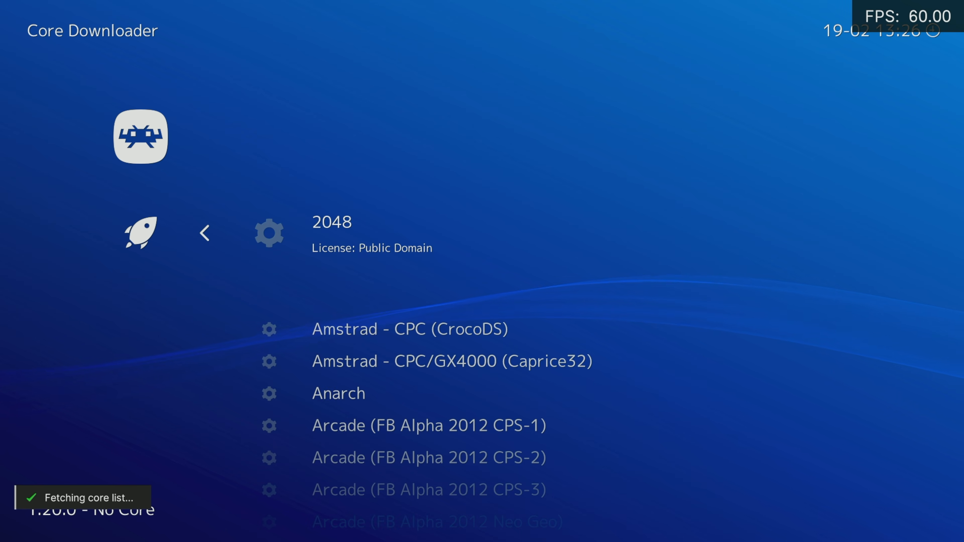
# Step: Download and install the Arcade (FinalBurn Neo) core
pyautogui.press('Down')
pyautogui.press('Down')
pyautogui.press('Down')
pyautogui.press('Down')
pyautogui.press('Down')
pyautogui.press('Down')
pyautogui.press('Down')
pyautogui.press('Down')
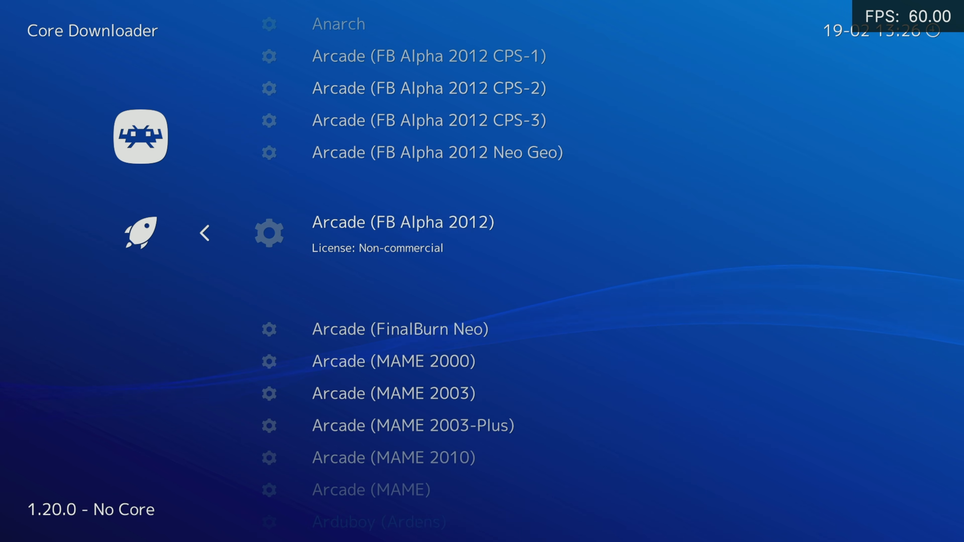
pyautogui.press('Down')
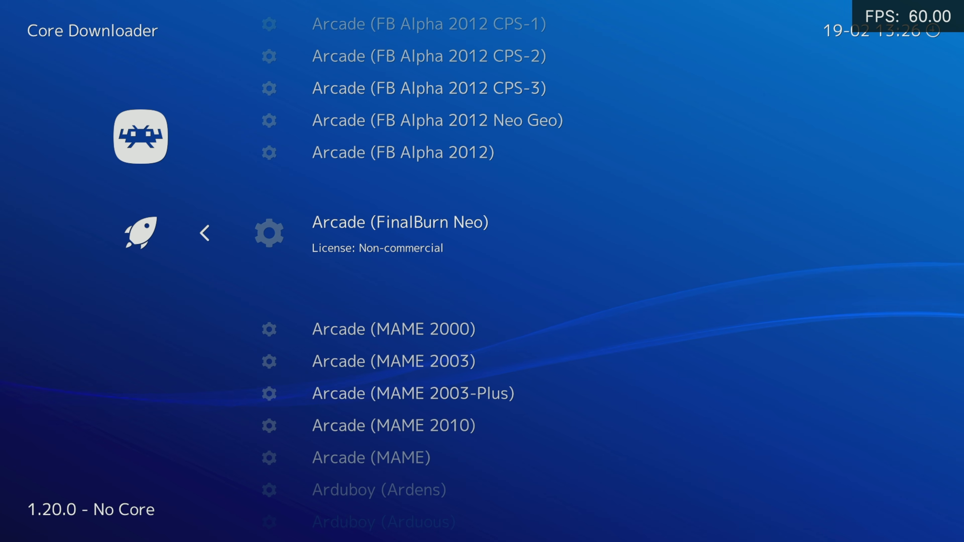
pyautogui.press('Return')
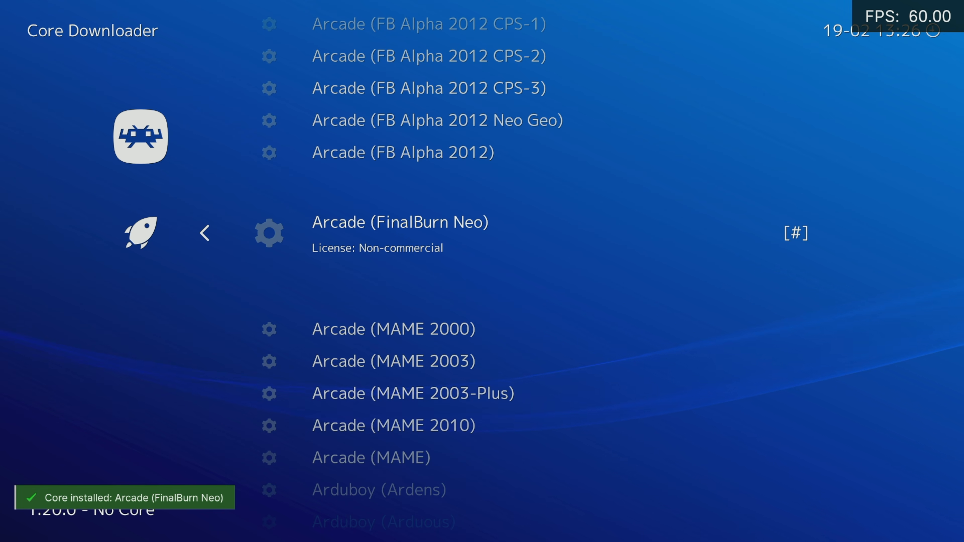
# Step: Download and install the Nintendo - DS (melonDS) core
pyautogui.press('Down')
pyautogui.press('Down')
pyautogui.press('Down')
pyautogui.press('Down')
pyautogui.press('Down')
pyautogui.press('Down')
pyautogui.press('Down')
pyautogui.press('Down')
pyautogui.press('Down')
pyautogui.press('Down')
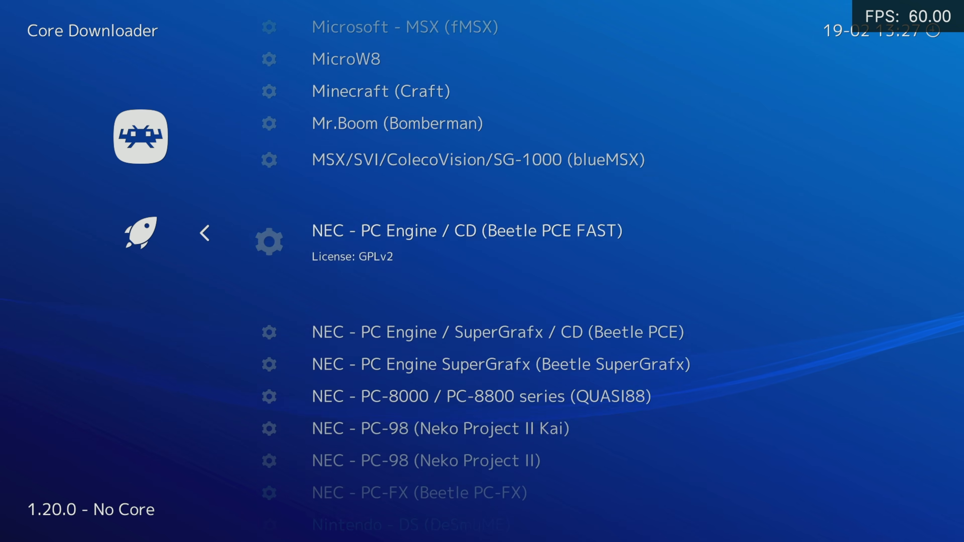
pyautogui.press('Down')
pyautogui.press('Down')
pyautogui.press('Down')
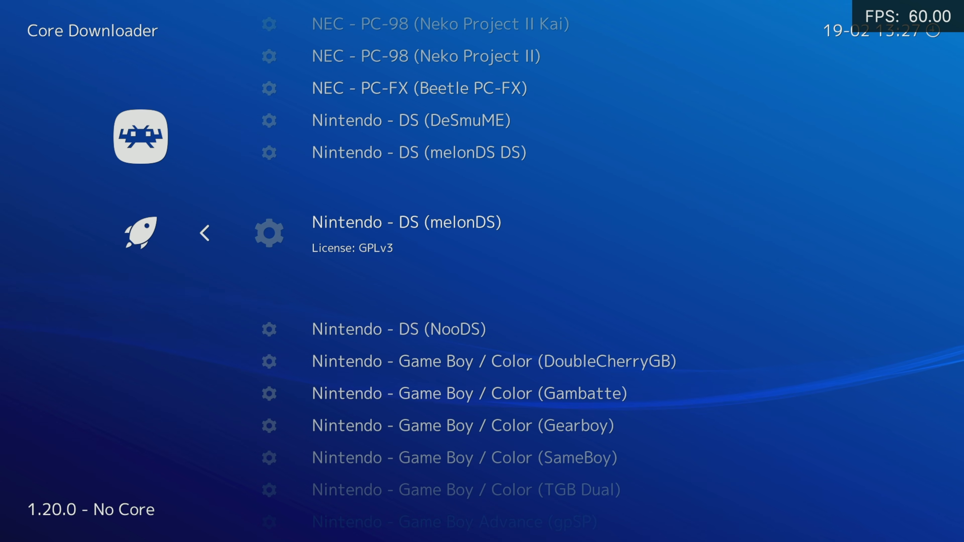
pyautogui.press('Return')
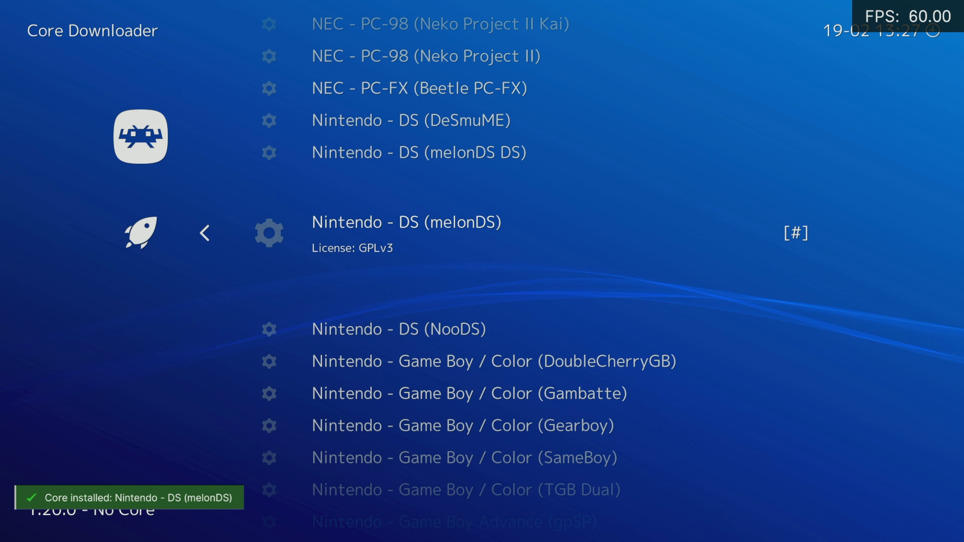
# Step: Download and install the Nintendo - Game Boy / Color (Gambatte) core
pyautogui.press('Down')
pyautogui.press('Down')
pyautogui.press('Down')
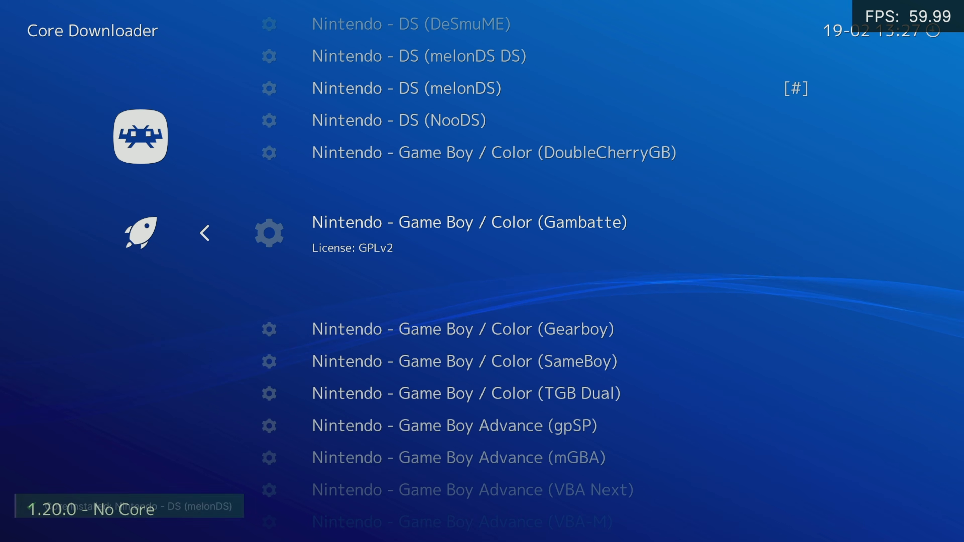
pyautogui.press('Return')
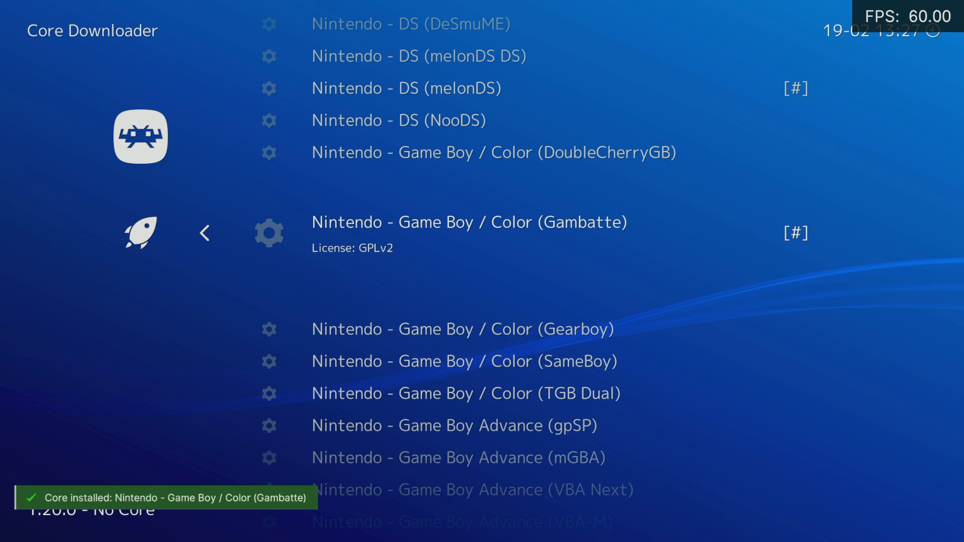
# Step: Download and install the Nintendo - Game Boy Advance (mGBA) core
pyautogui.press('Down')
pyautogui.press('Down')
pyautogui.press('Down')
pyautogui.press('Down')
pyautogui.press('Down')
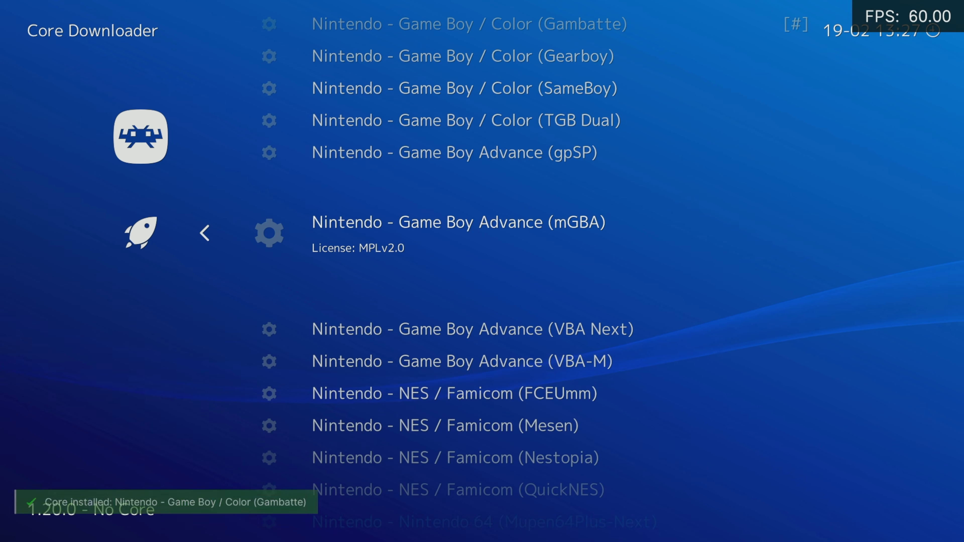
pyautogui.press('Return')
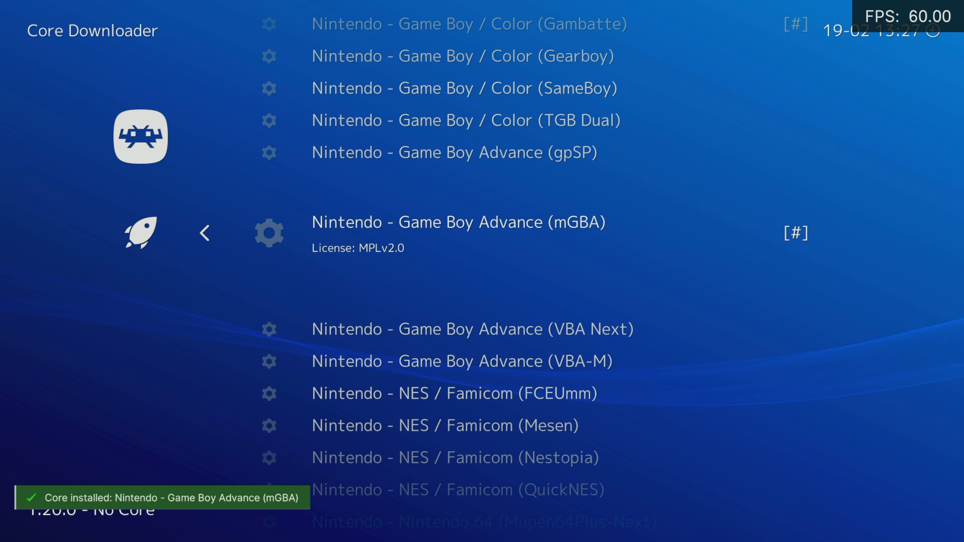
# Step: Download and install the Nintendo - NES / Famicom (Nestopia) core
pyautogui.press('Down')
pyautogui.press('Down')
pyautogui.press('Down')
pyautogui.press('Down')
pyautogui.press('Down')
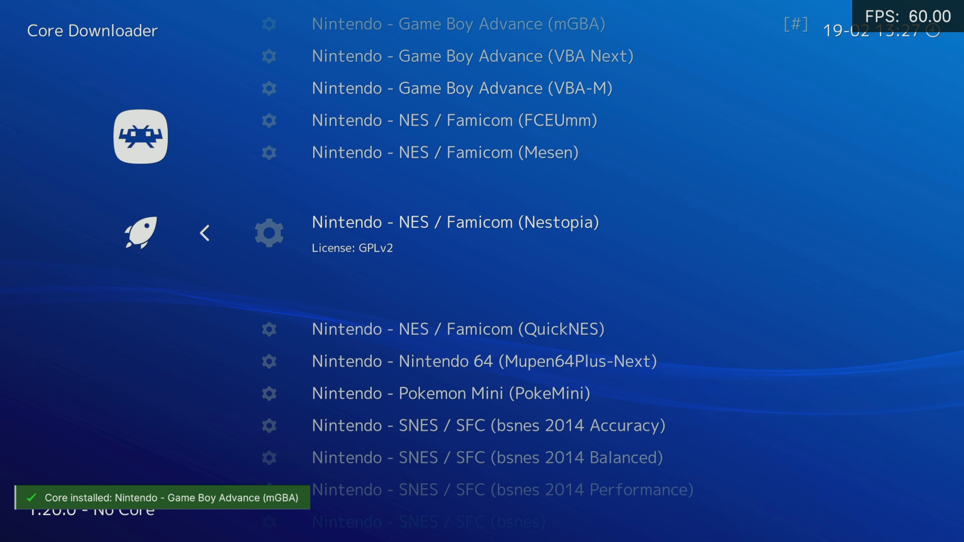
pyautogui.press('Return')
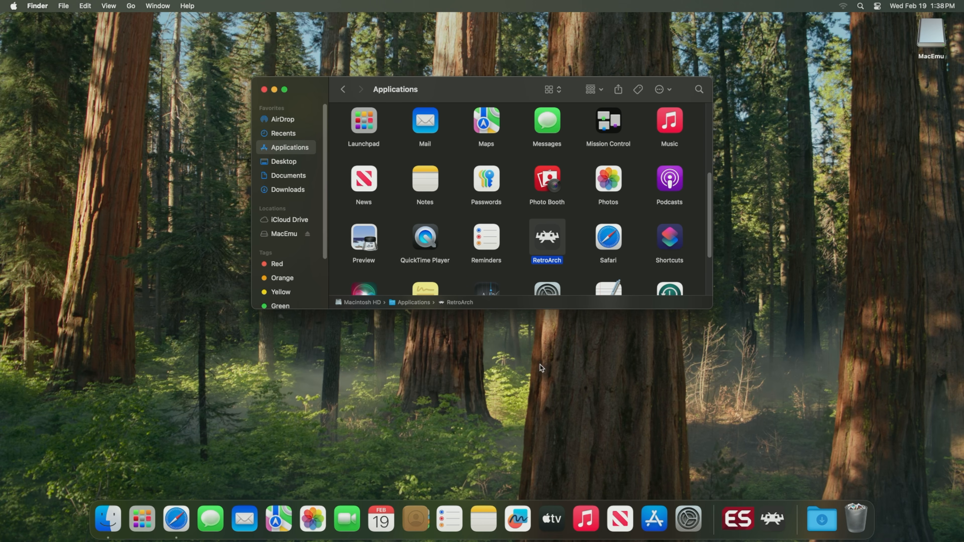
# Step: Launch ES-DE and browse the game systems to Game Boy
pyautogui.click(729, 520)
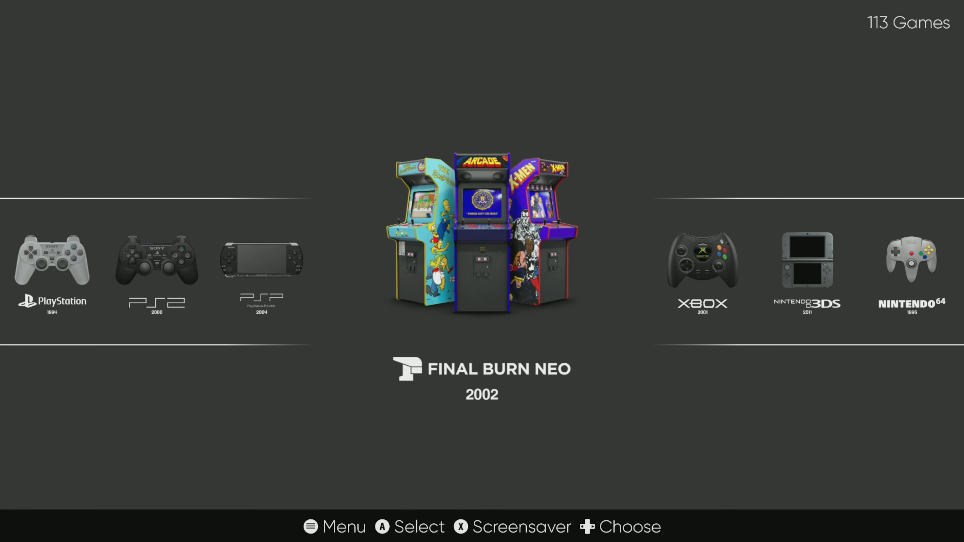
pyautogui.press('Right')
pyautogui.press('Right')
pyautogui.press('Right')
pyautogui.press('Right')
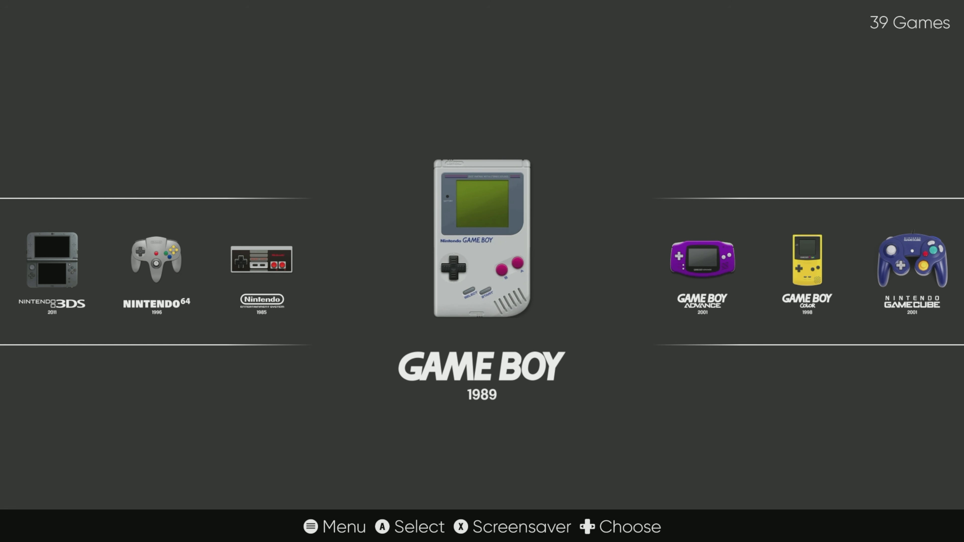
# Step: Open the Alternative Emulators list within ES-DE's Other Settings
pyautogui.press('Escape')
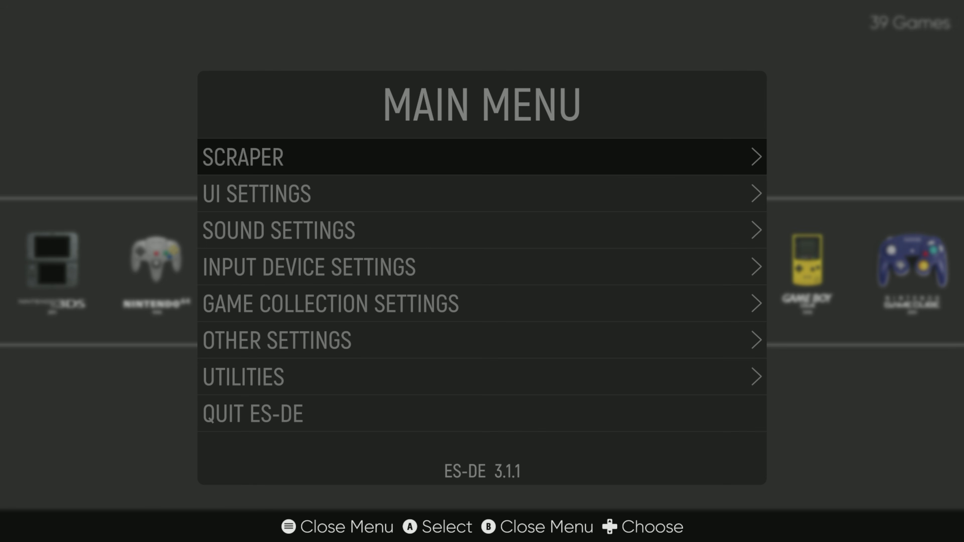
pyautogui.press('Down')
pyautogui.press('Down')
pyautogui.press('Down')
pyautogui.press('Down')
pyautogui.press('Down')
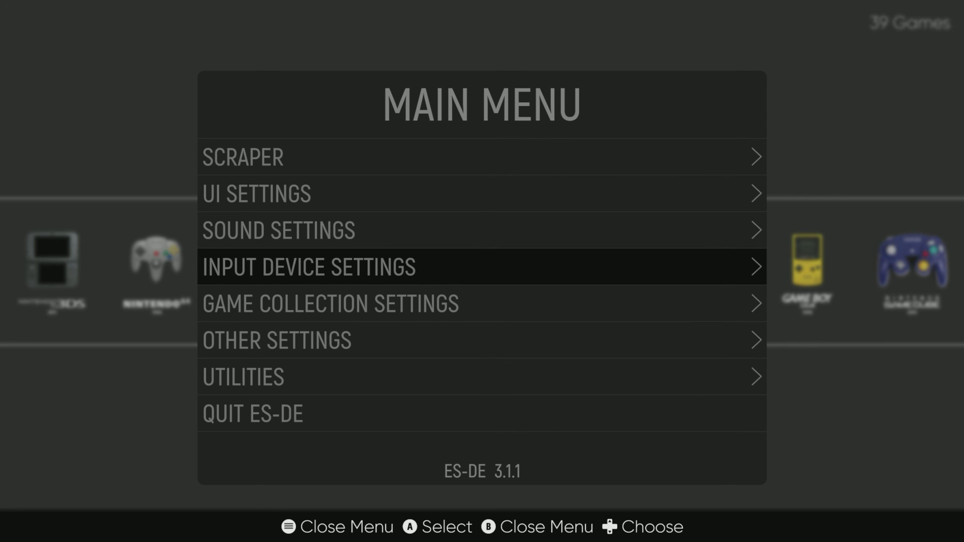
pyautogui.press('Return')
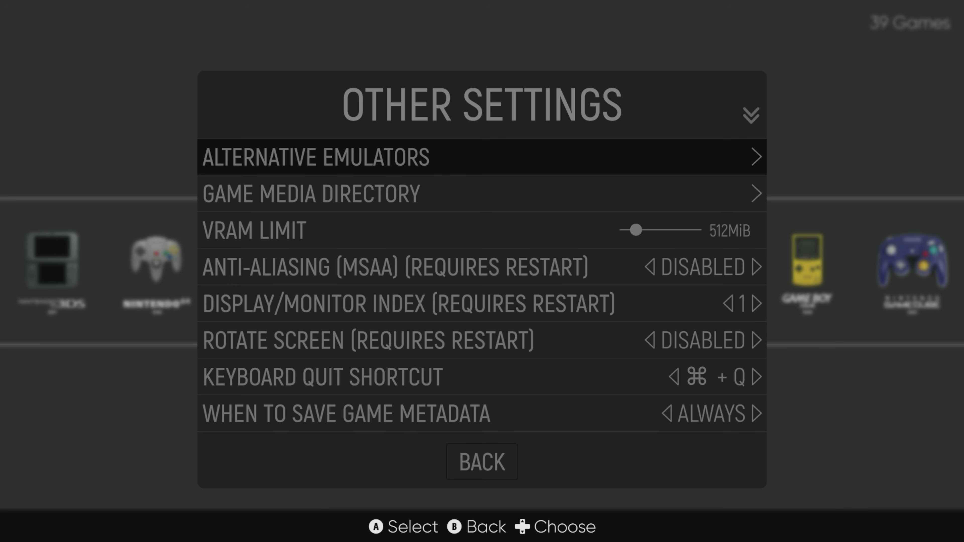
pyautogui.press('Return')
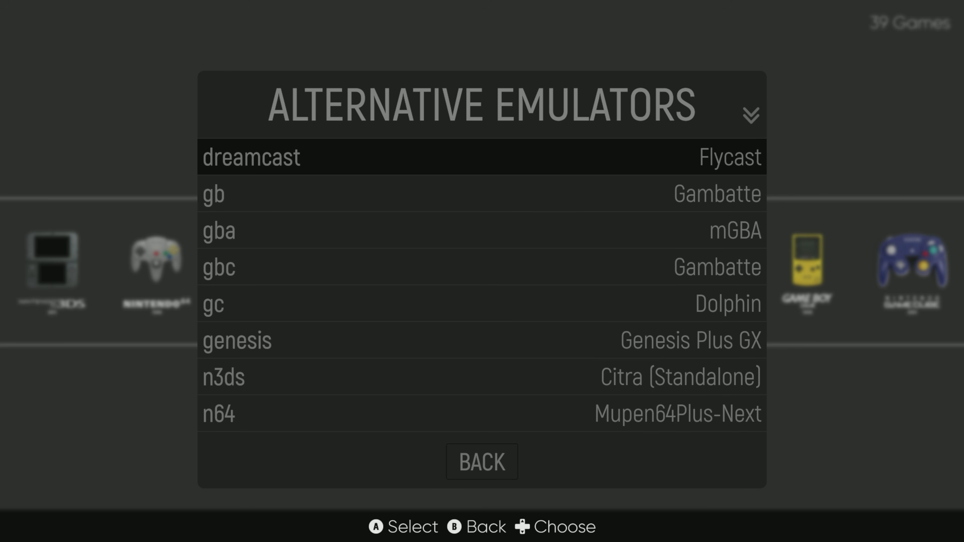
# Step: Set the alternative emulator for the nes system to Nestopia UE and leave the emulator settings
pyautogui.press('Down')
pyautogui.press('Down')
pyautogui.press('Down')
pyautogui.press('Down')
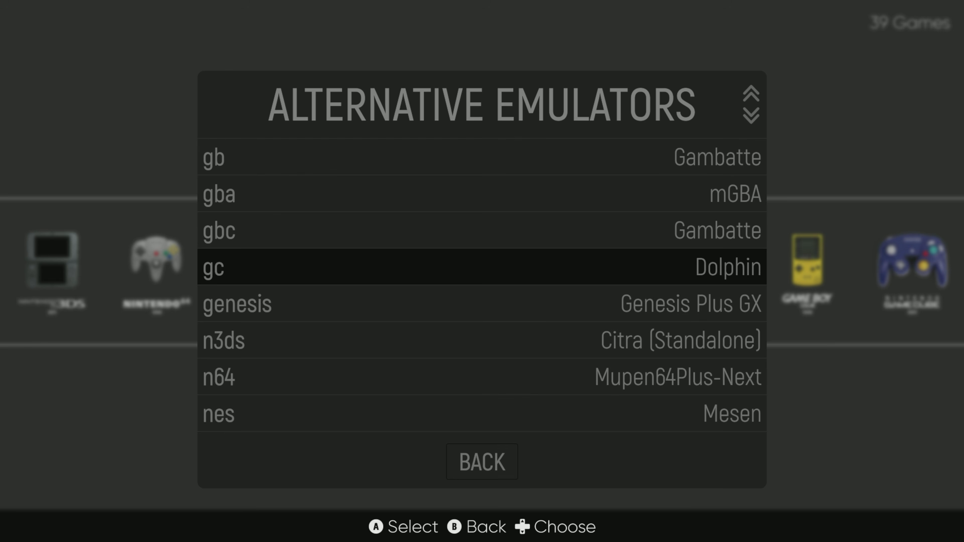
pyautogui.press('Down')
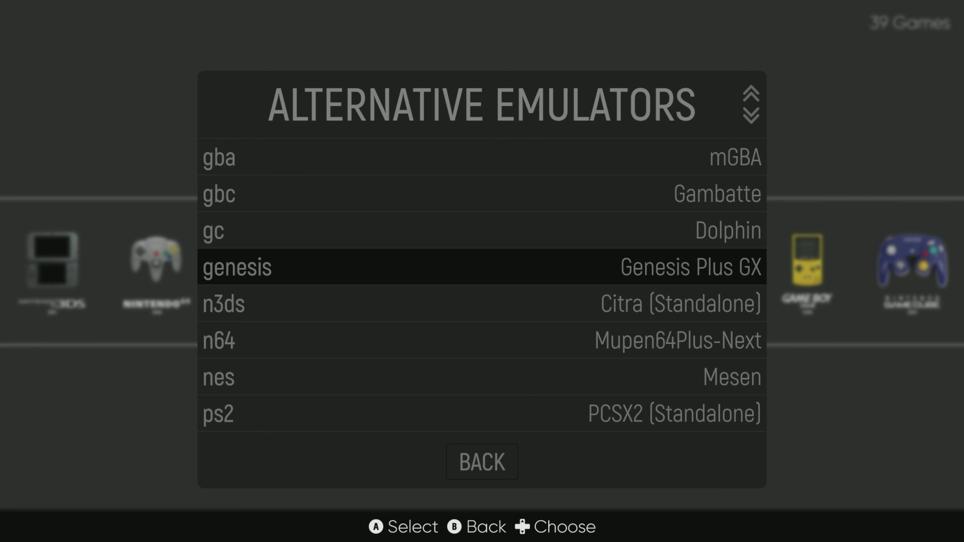
pyautogui.press('Down')
pyautogui.press('Down')
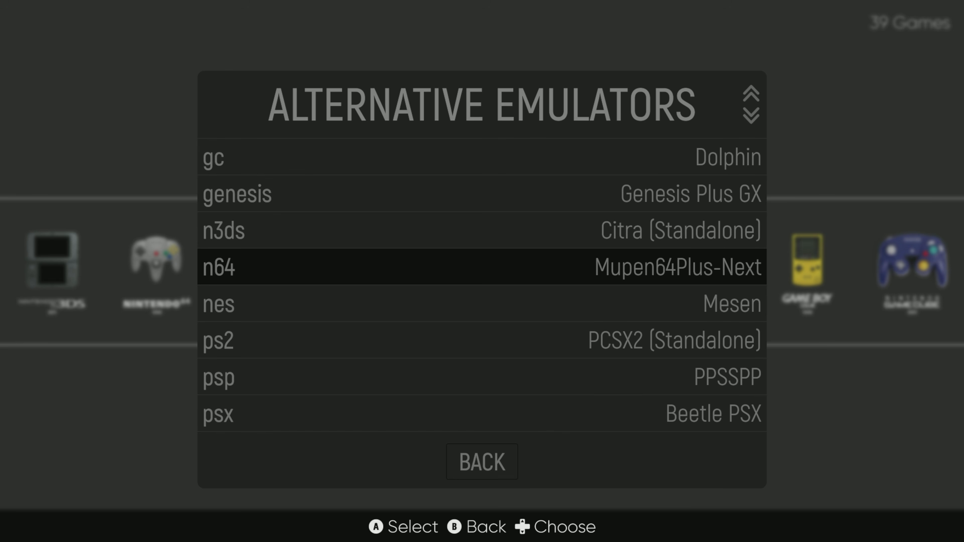
pyautogui.press('Down')
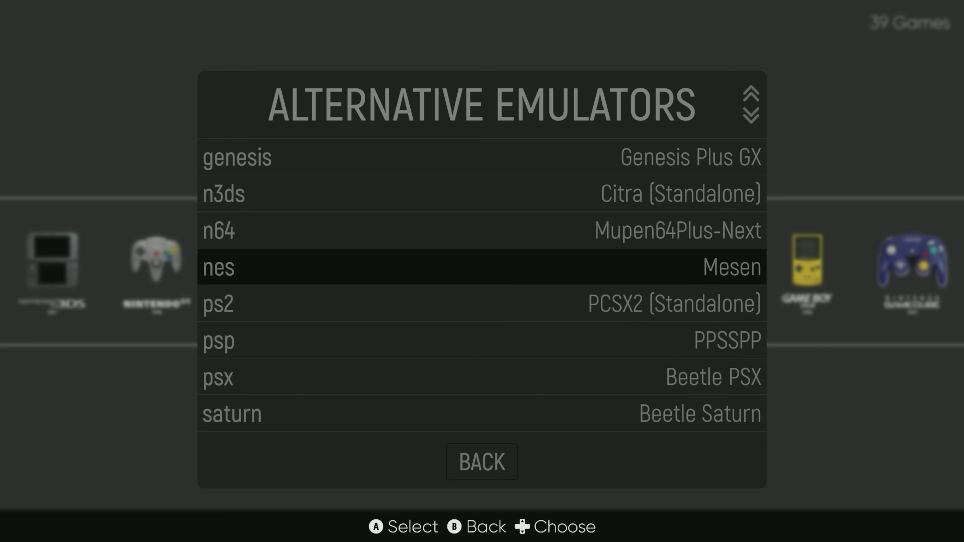
pyautogui.press('Return')
pyautogui.press('Down')
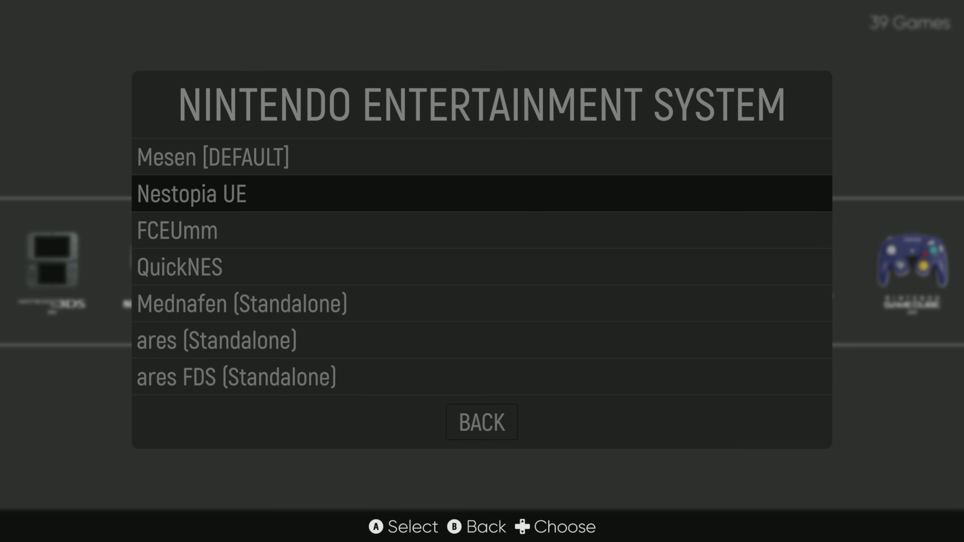
pyautogui.press('Return')
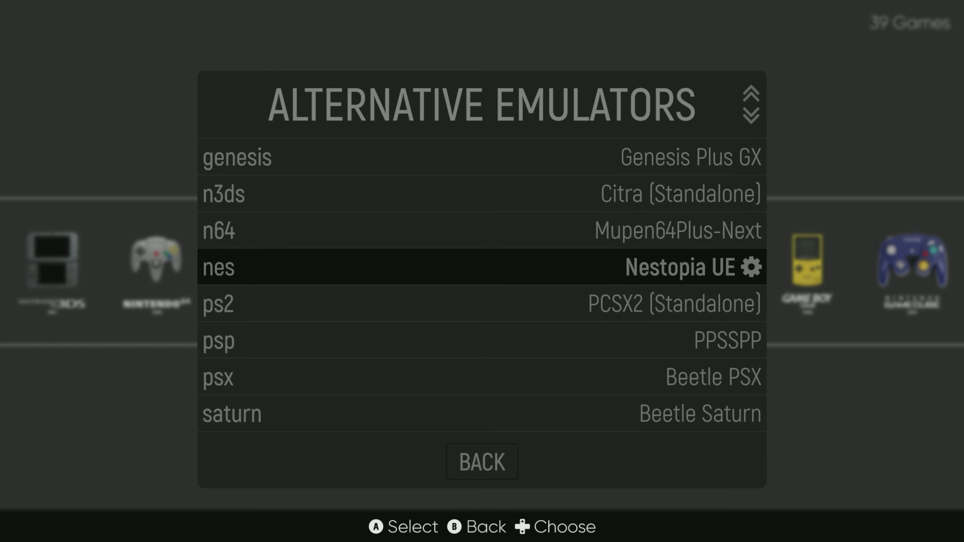
pyautogui.press('BackSpace')
# Step: Launch Double Dragon Advance (Plus) from the Game Boy Advance system and allow ES-DE access to the Documents folder
pyautogui.press('Right')
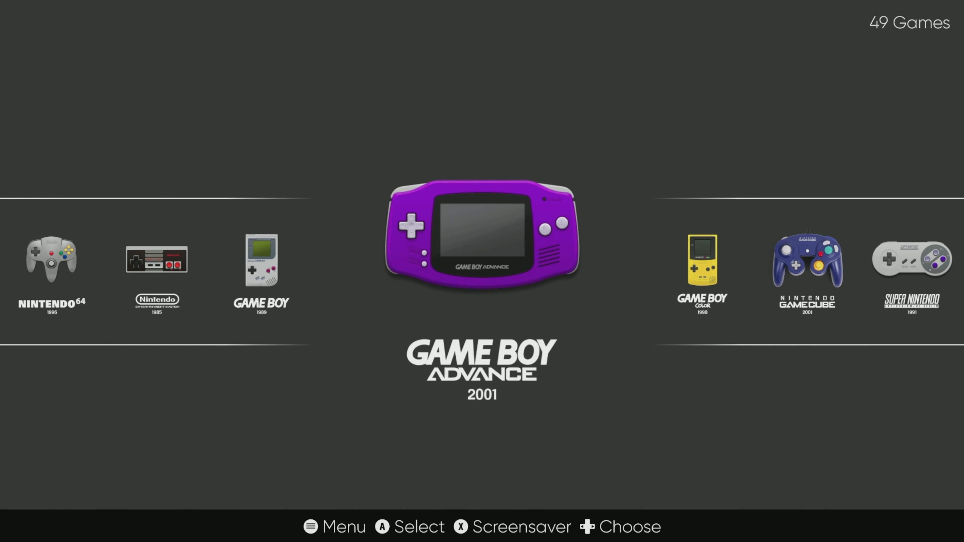
pyautogui.press('Return')
pyautogui.press('Down')
pyautogui.press('Down')
pyautogui.press('Down')
pyautogui.press('Down')
pyautogui.press('Down')
pyautogui.press('Down')
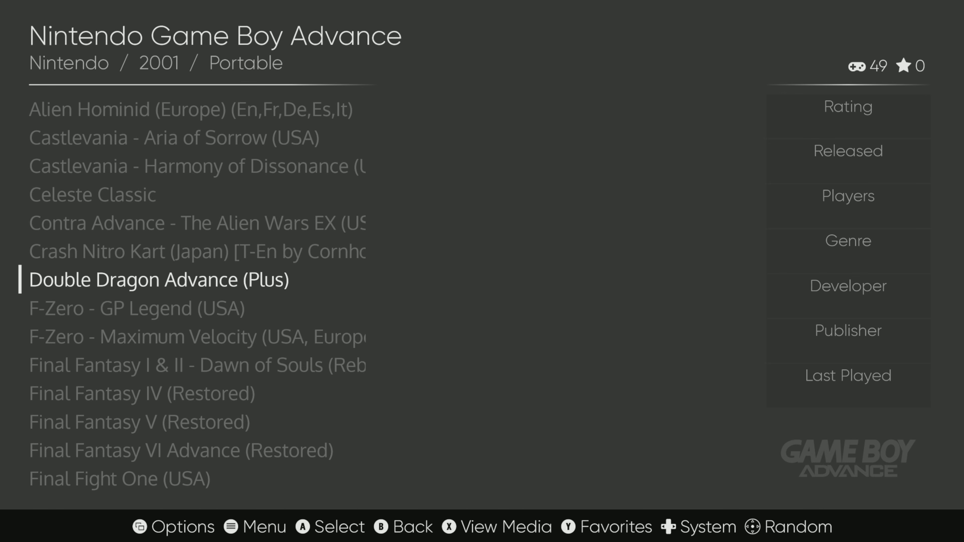
pyautogui.press('Return')
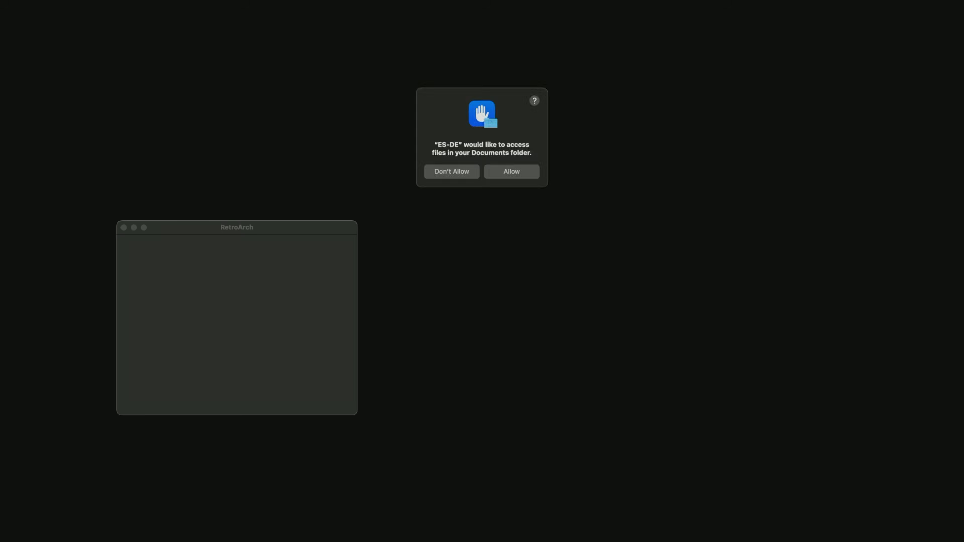
pyautogui.click(508, 173)
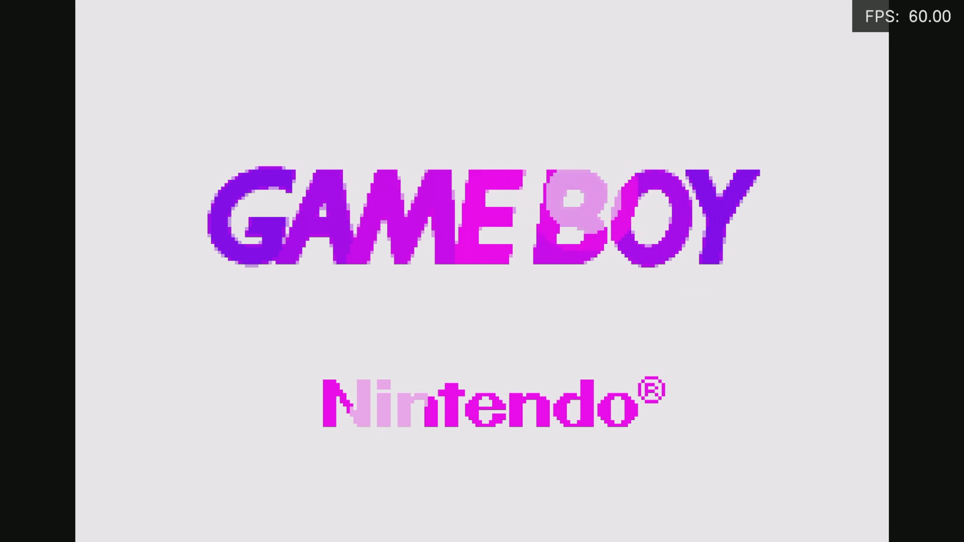
# Step: Quit the running game to the system list and relaunch Double Dragon Advance (Plus) from Game Boy Advance
pyautogui.press('Escape')
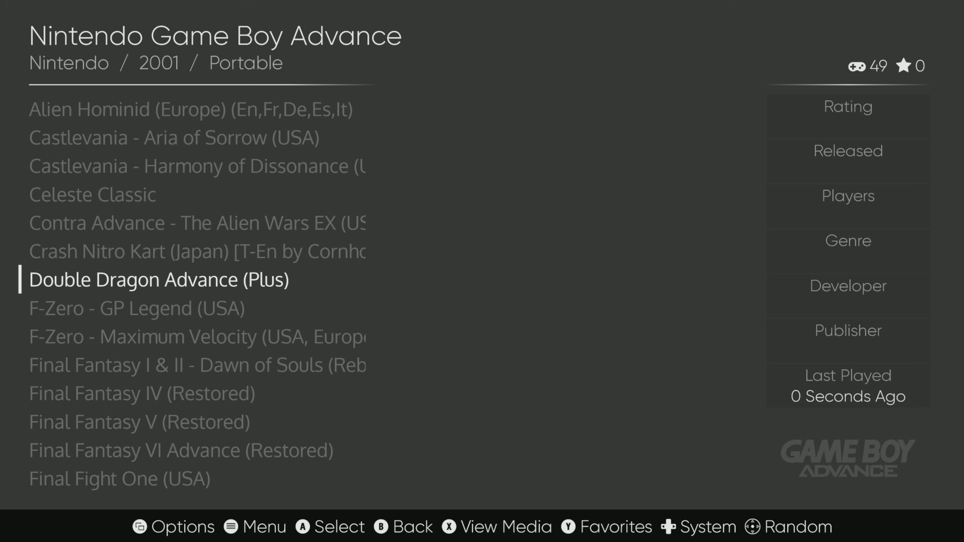
pyautogui.press('BackSpace')
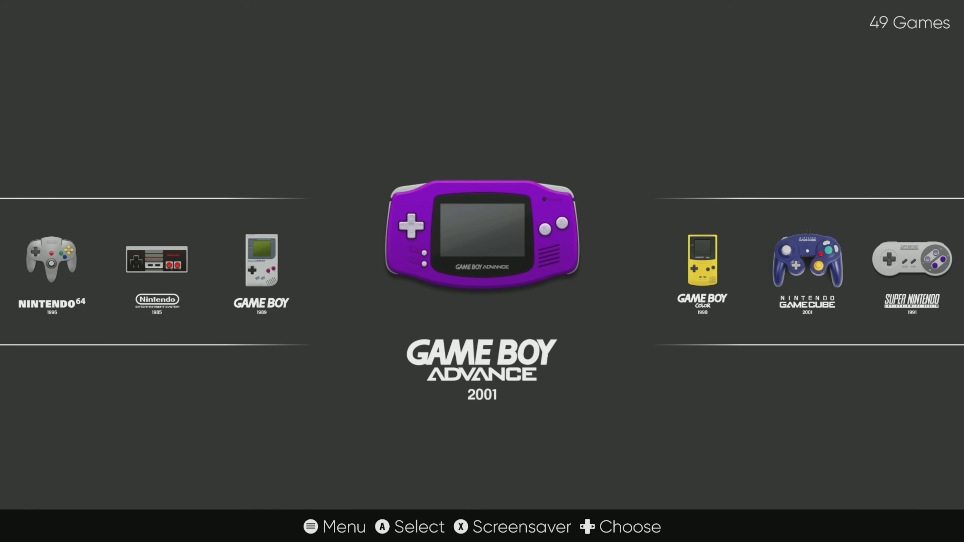
pyautogui.press('Return')
pyautogui.press('Return')
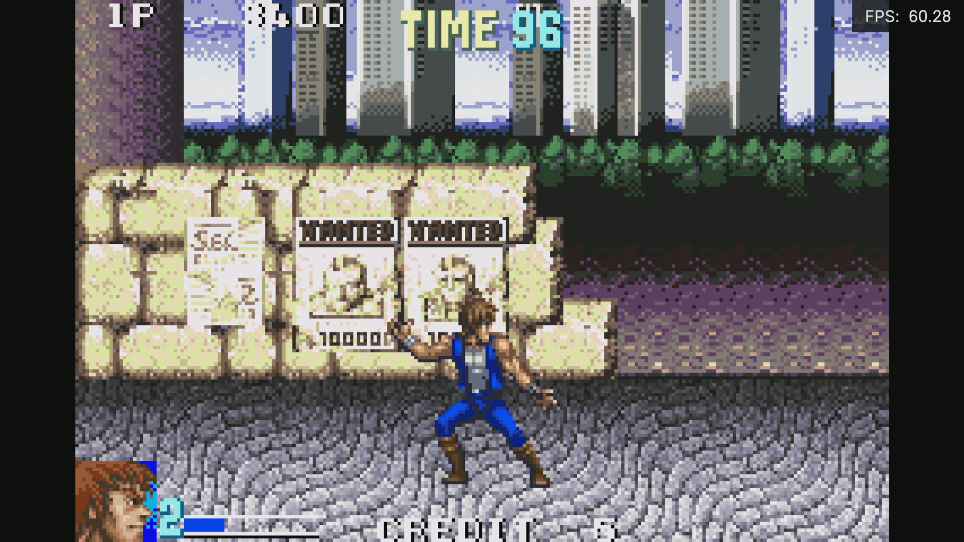
# Step: Enable Video Shaders from the in-game Quick Menu and open the shader preset browser
pyautogui.press('F1')
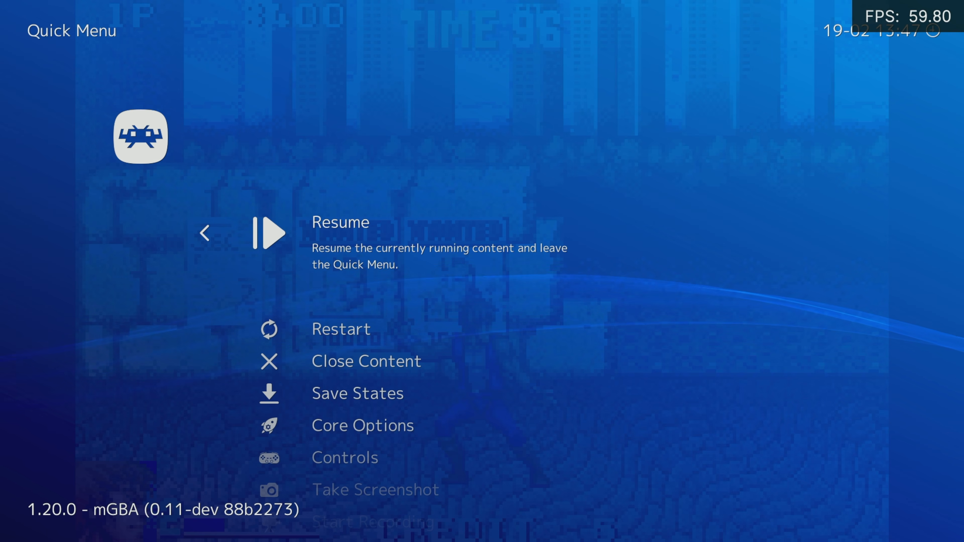
pyautogui.press('Up')
pyautogui.press('Up')
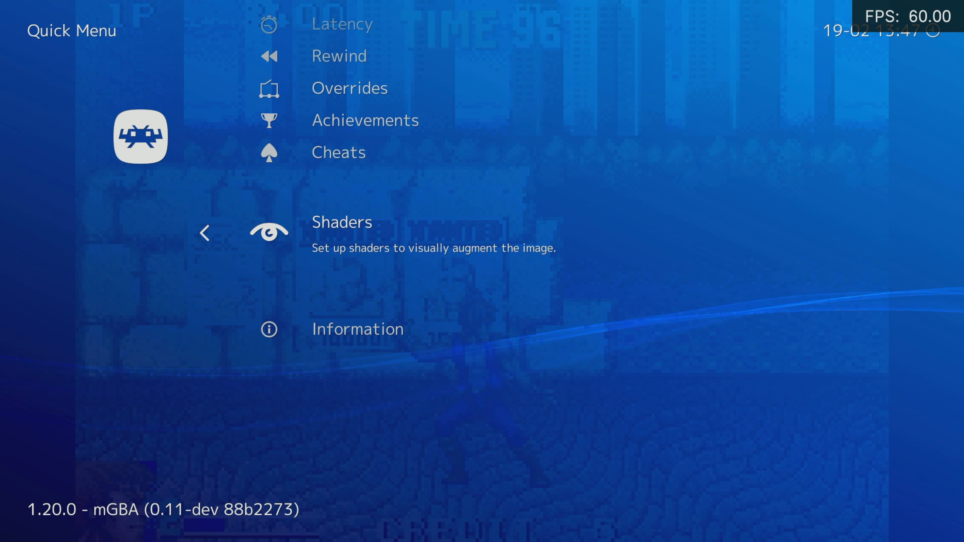
pyautogui.press('Return')
pyautogui.press('Return')
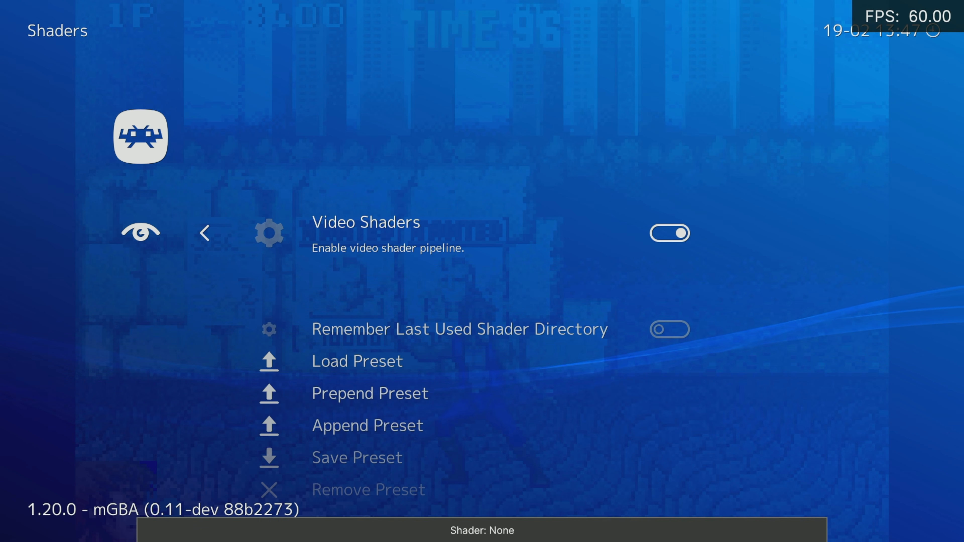
pyautogui.press('Down')
pyautogui.press('Down')
# Step: Load the lcd3x.slangp shader preset from the handheld folder inside shaders_slang
pyautogui.press('Return')
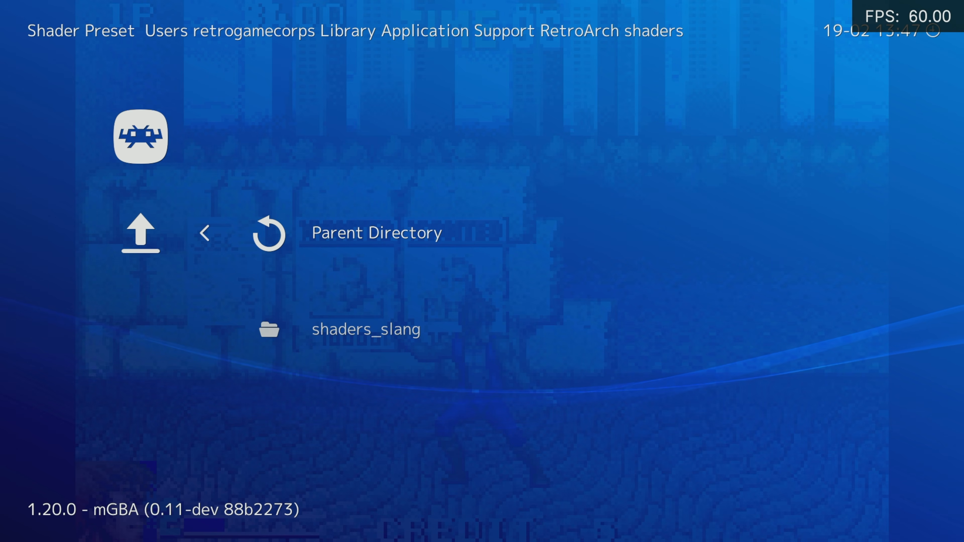
pyautogui.press('Down')
pyautogui.press('Return')
pyautogui.press('Down')
pyautogui.press('Down')
pyautogui.press('Down')
pyautogui.press('Down')
pyautogui.press('Down')
pyautogui.press('Down')
pyautogui.press('Down')
pyautogui.press('Down')
pyautogui.press('Down')
pyautogui.press('Down')
pyautogui.press('Down')
pyautogui.press('Down')
pyautogui.press('Down')
pyautogui.press('Down')
pyautogui.press('Down')
pyautogui.press('Down')
pyautogui.press('Down')
pyautogui.press('Return')
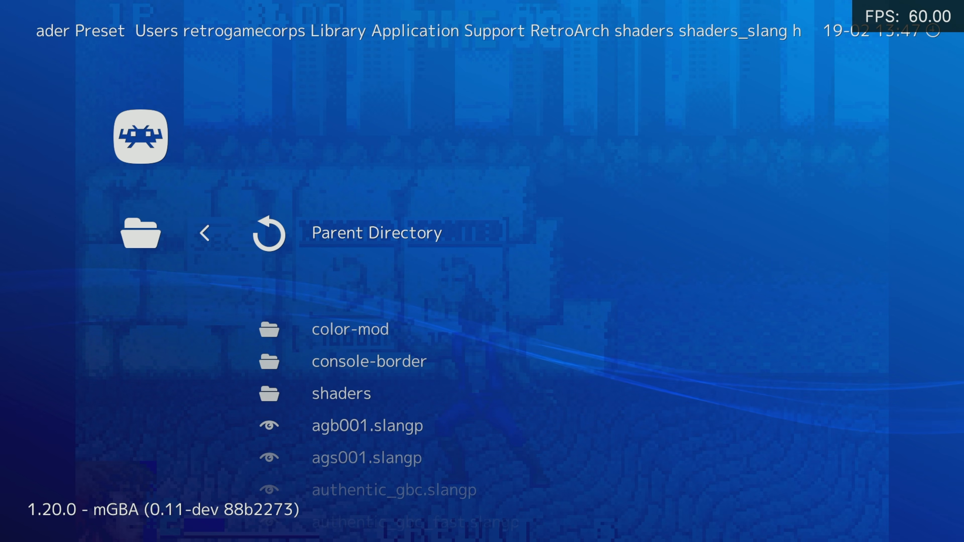
pyautogui.press('Down')
pyautogui.press('Down')
pyautogui.press('Down')
pyautogui.press('Down')
pyautogui.press('Down')
pyautogui.press('Down')
pyautogui.press('Down')
pyautogui.press('Down')
pyautogui.press('Down')
pyautogui.press('Down')
pyautogui.press('Down')
pyautogui.press('Down')
pyautogui.press('Down')
pyautogui.press('Down')
pyautogui.press('Down')
pyautogui.press('Down')
pyautogui.press('Down')
pyautogui.press('Down')
pyautogui.press('Down')
pyautogui.press('Down')
pyautogui.press('Down')
pyautogui.press('Down')
pyautogui.press('Down')
pyautogui.press('Down')
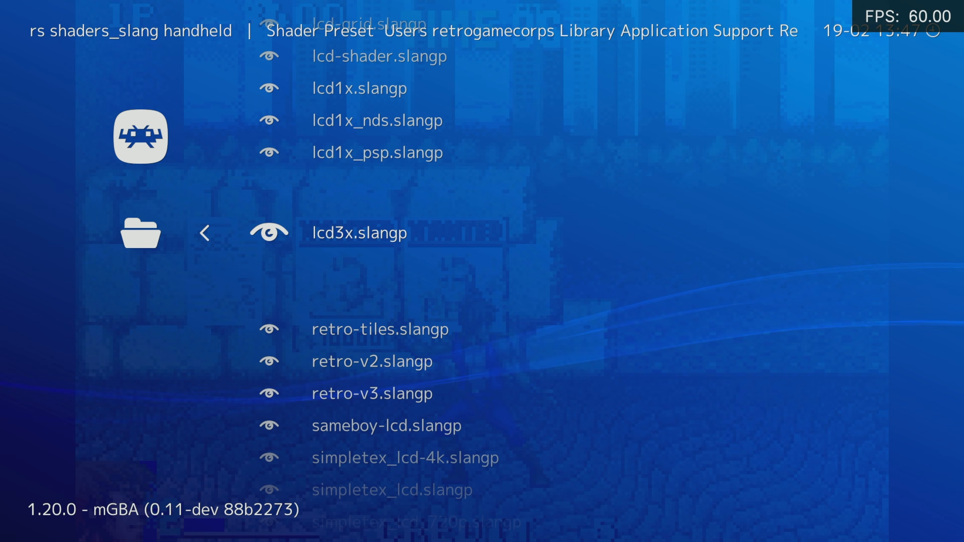
pyautogui.press('Return')
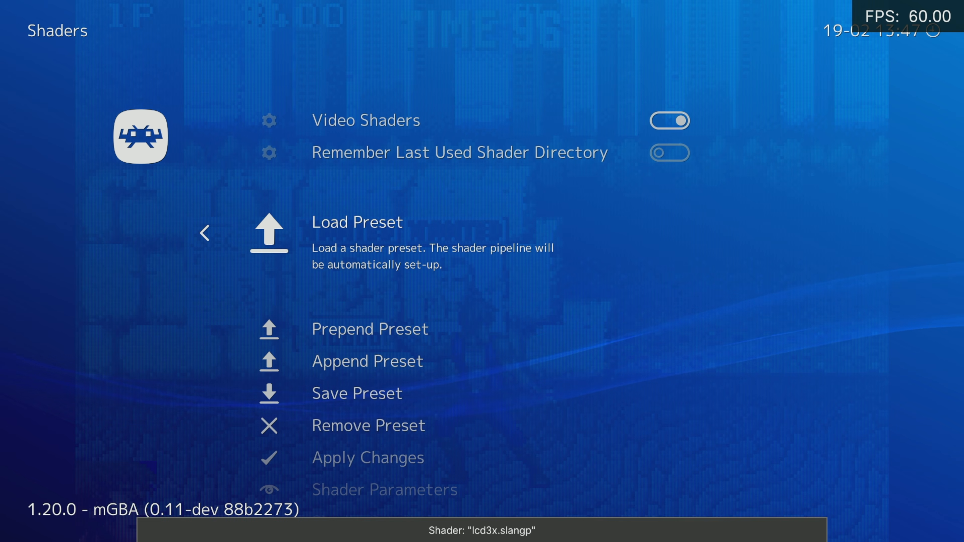
# Step: Resume Double Dragon Advance and move the character around to examine the lcd3x shader effect
pyautogui.press('BackSpace')
pyautogui.press('BackSpace')
pyautogui.press('Return')
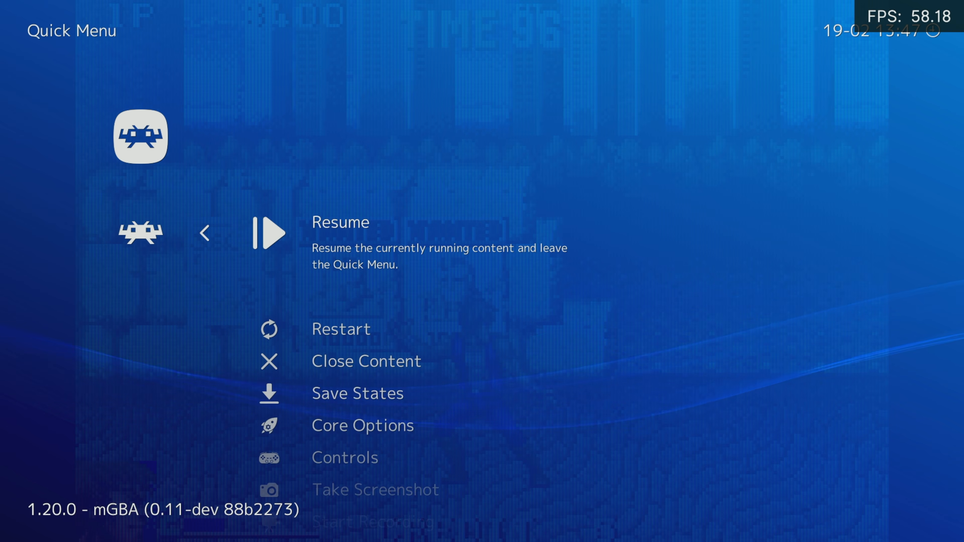
pyautogui.press('Return')
pyautogui.press('Left')
pyautogui.press('Right')
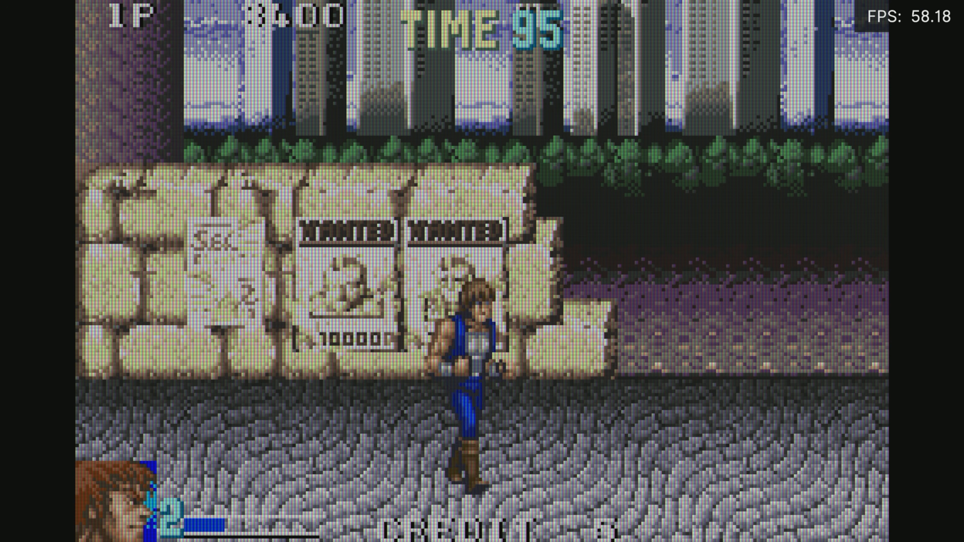
pyautogui.press('x')
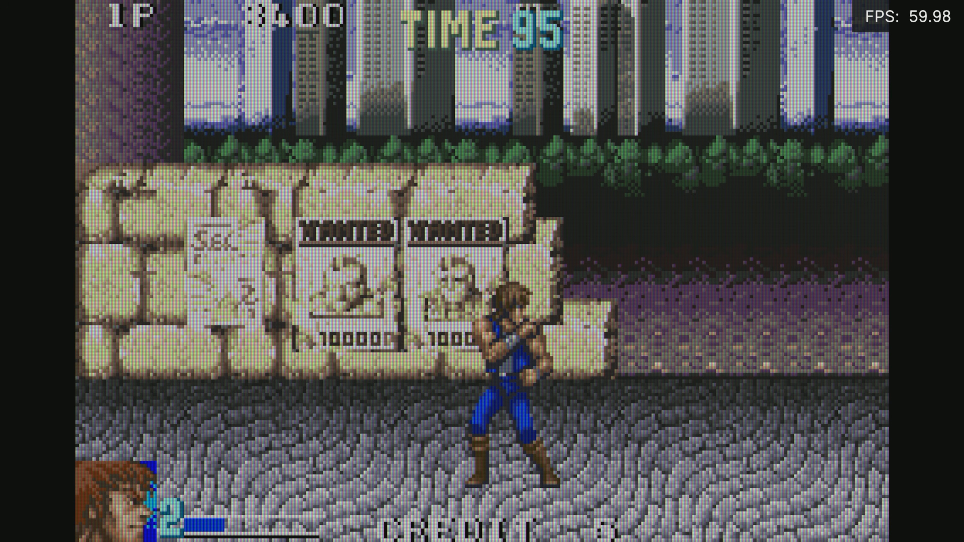
pyautogui.press('Left')
pyautogui.press('Right')
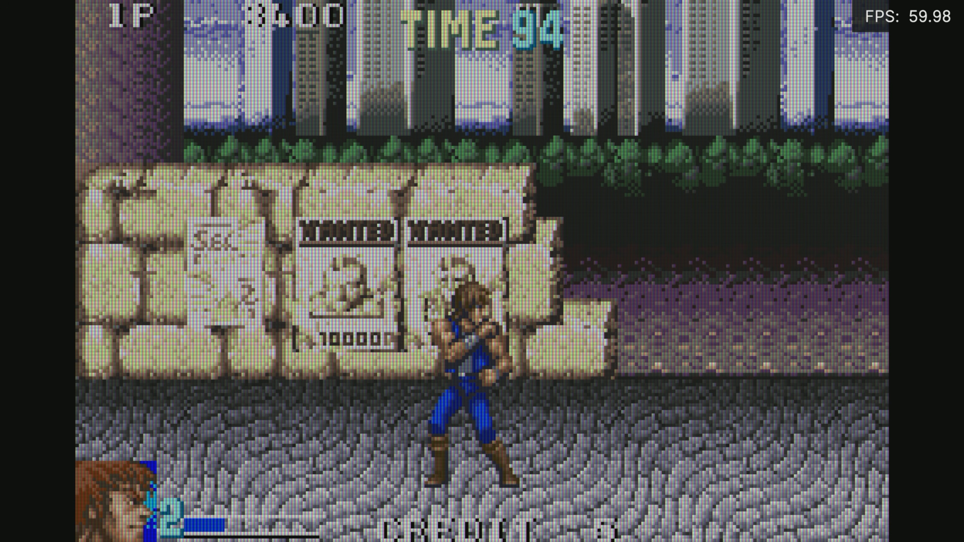
# Step: Load the crt-geom-deluxe.slangp shader preset from the crt folder inside shaders_slang
pyautogui.press('F1')
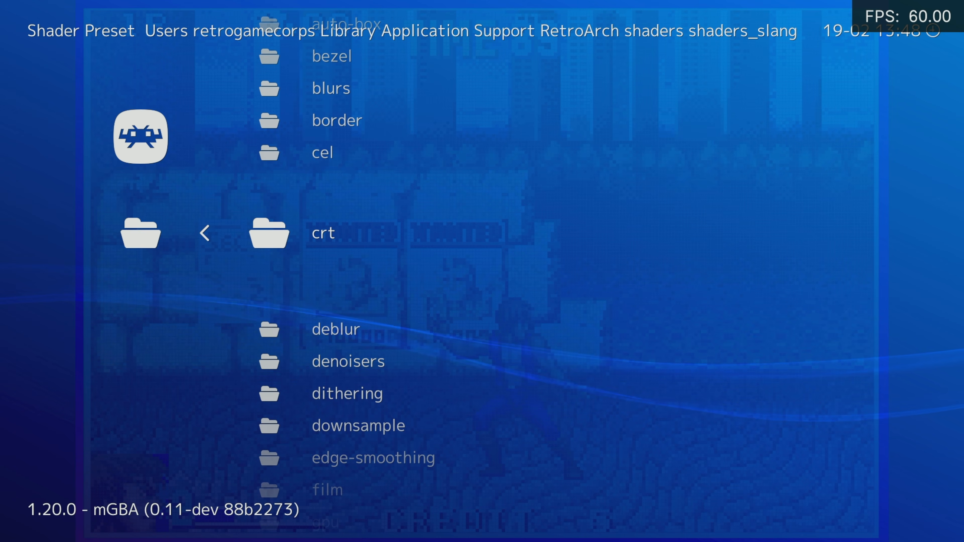
pyautogui.press('Return')
pyautogui.press('Down')
pyautogui.press('Down')
pyautogui.press('Down')
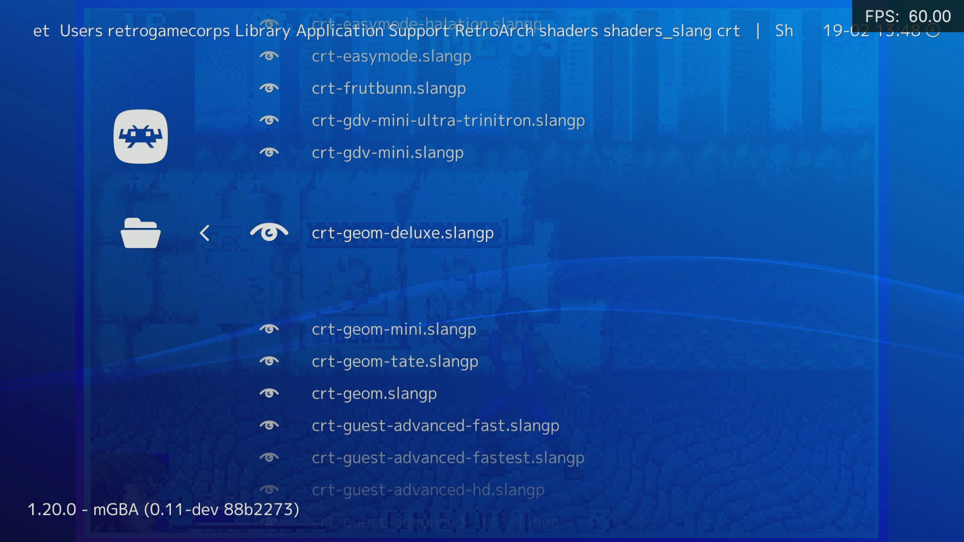
pyautogui.press('Return')
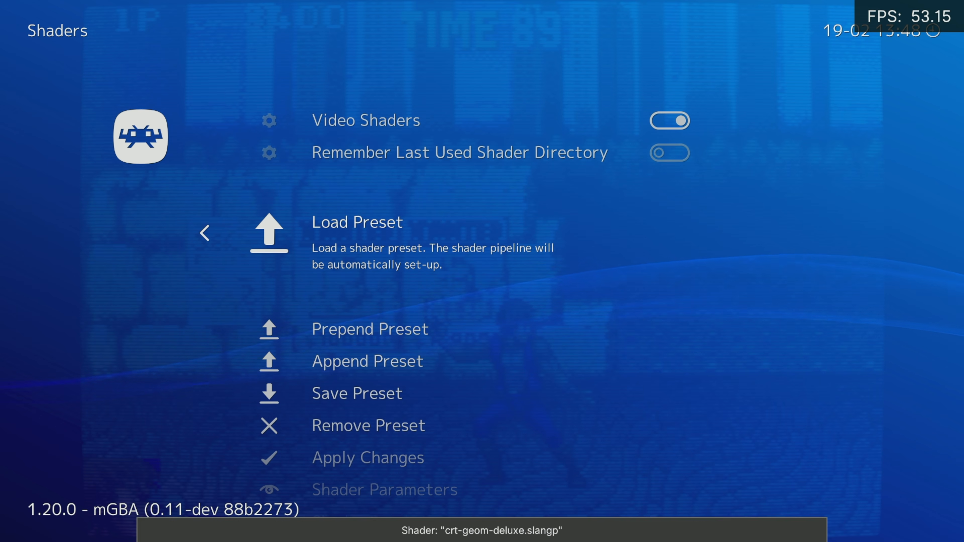
# Step: Return to gameplay and move the character around to examine the CRT shader effect
pyautogui.press('BackSpace')
pyautogui.press('BackSpace')
pyautogui.press('Return')
pyautogui.press('Return')
pyautogui.press('Left')
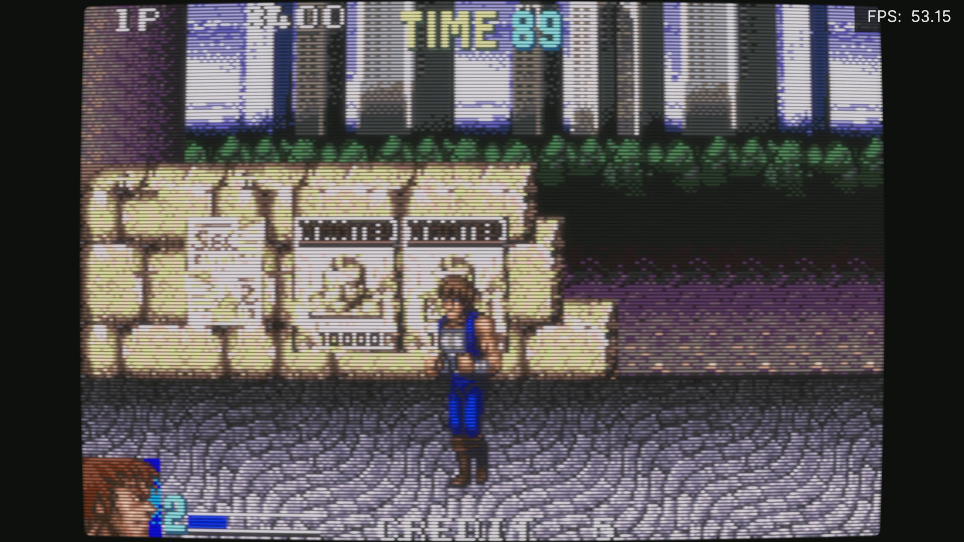
pyautogui.press('Right')
pyautogui.press('Left')
pyautogui.press('Right')
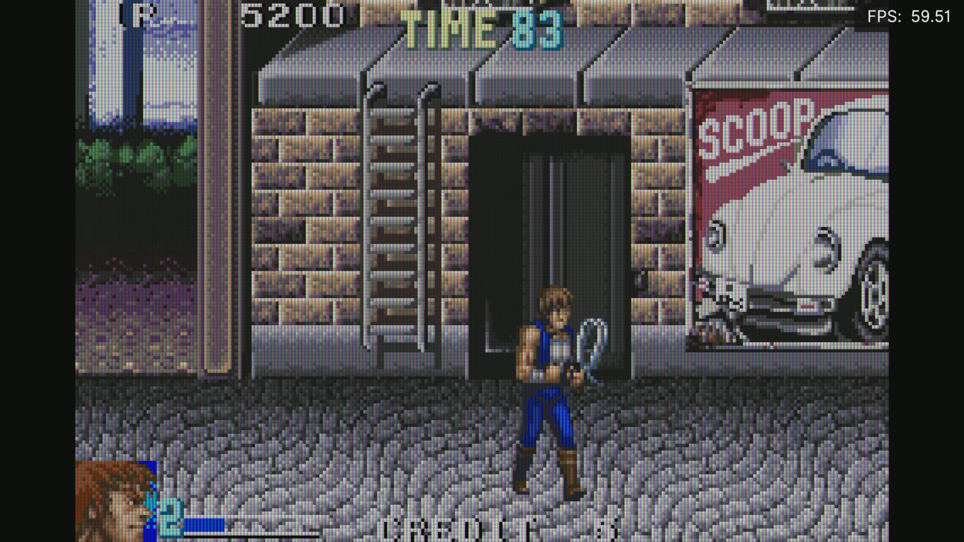
# Step: Save the current lcd3x shader settings as the core preset for mGBA
pyautogui.press('F1')
pyautogui.press('Down')
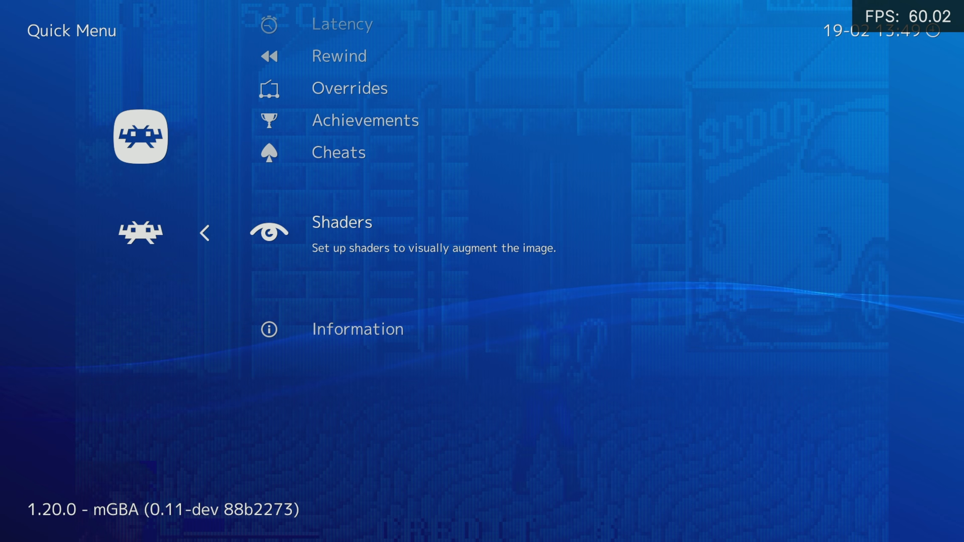
pyautogui.press('Return')
pyautogui.press('Down')
pyautogui.press('Down')
pyautogui.press('Down')
pyautogui.press('Down')
pyautogui.press('Down')
pyautogui.press('Return')
pyautogui.press('Down')
pyautogui.press('Down')
pyautogui.press('Down')
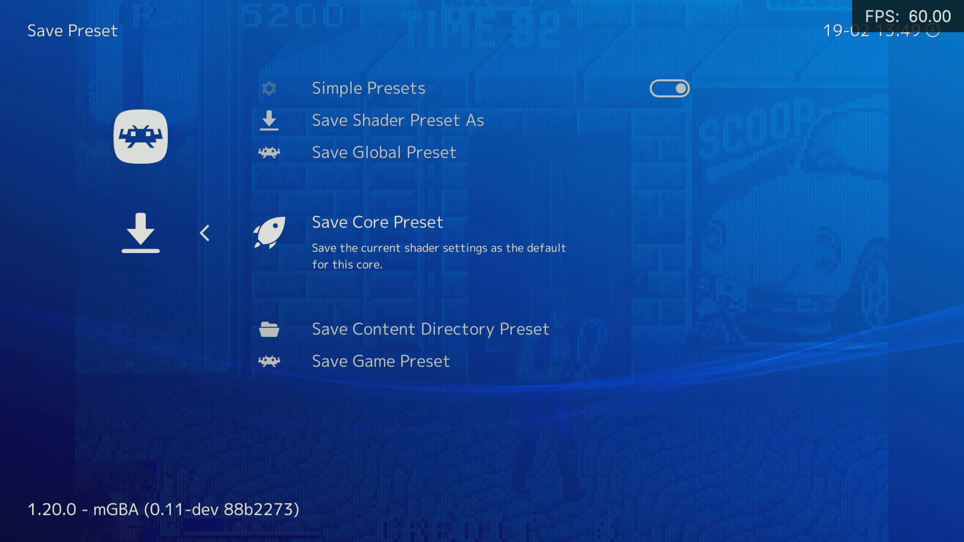
pyautogui.press('Return')
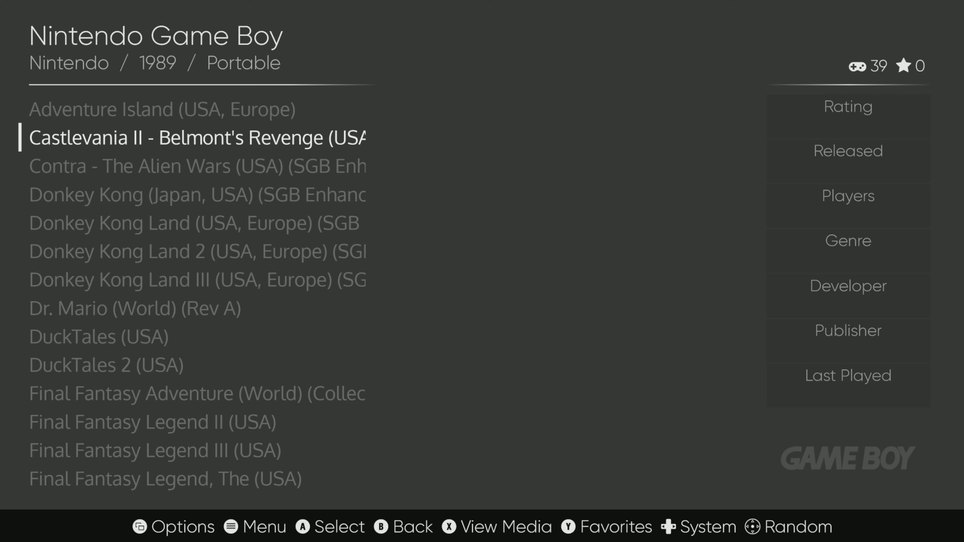
# Step: Launch Castlevania II - Belmont's Revenge from the Game Boy list and open the Quick Menu during gameplay
pyautogui.press('Return')
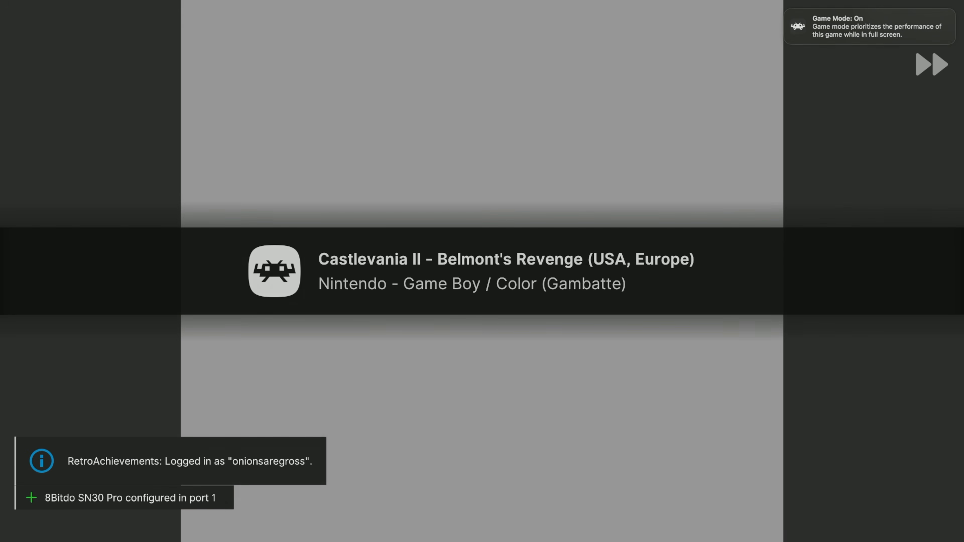
pyautogui.press('Return')
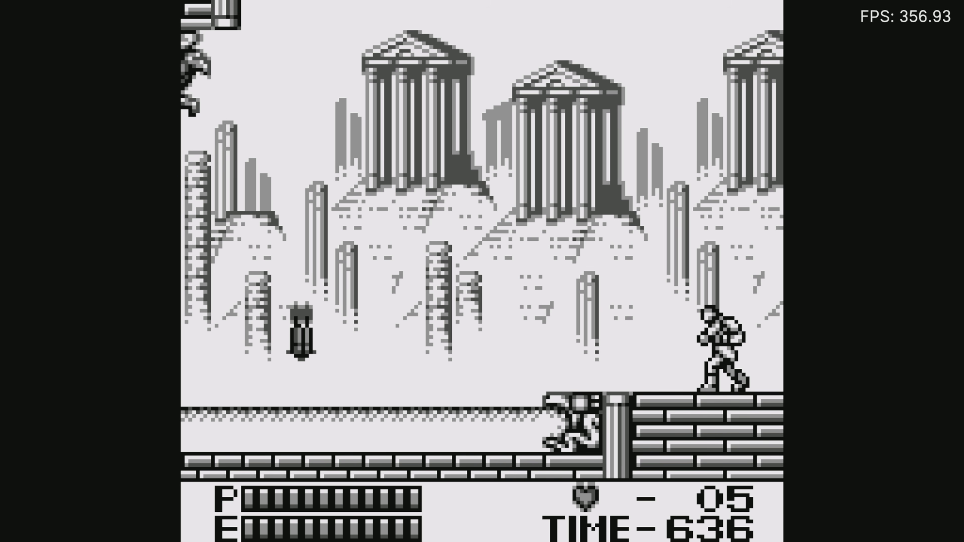
pyautogui.press('F1')
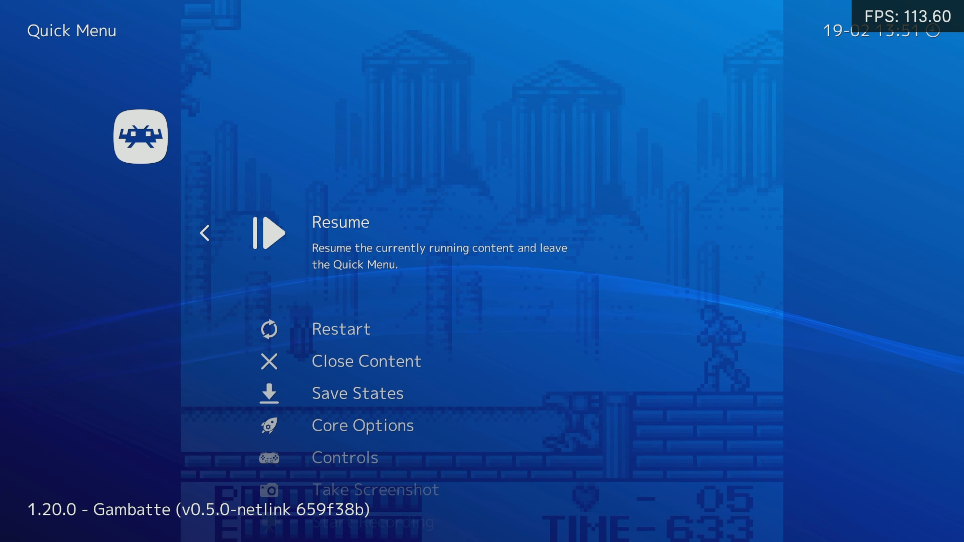
# Step: Set the GB Colorization core option of Gambatte to Internal
pyautogui.press('Down')
pyautogui.press('Down')
pyautogui.press('Down')
pyautogui.press('Down')
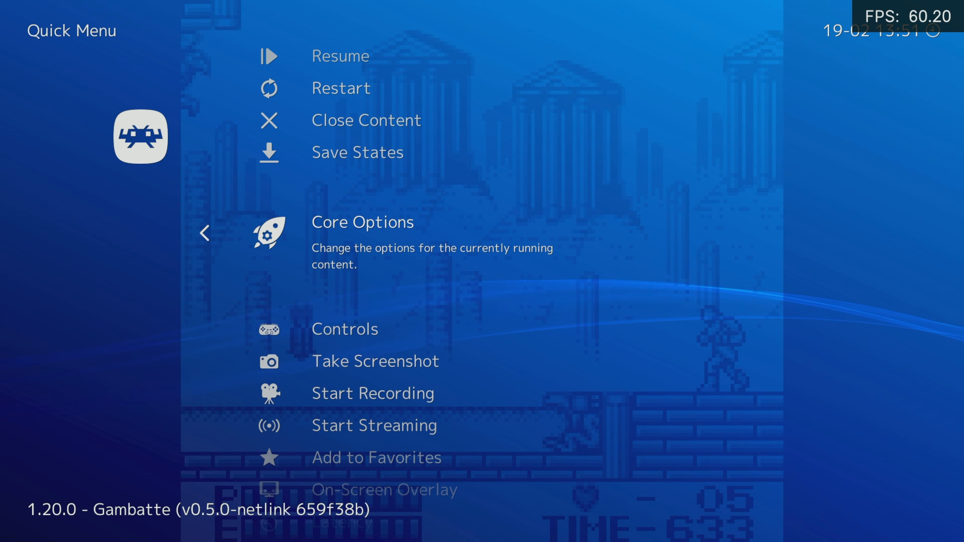
pyautogui.press('Return')
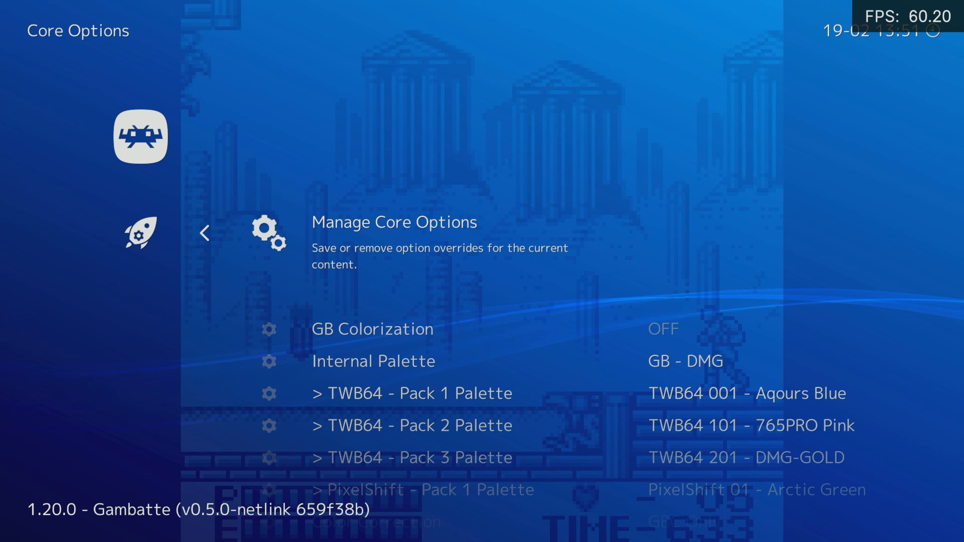
pyautogui.press('Down')
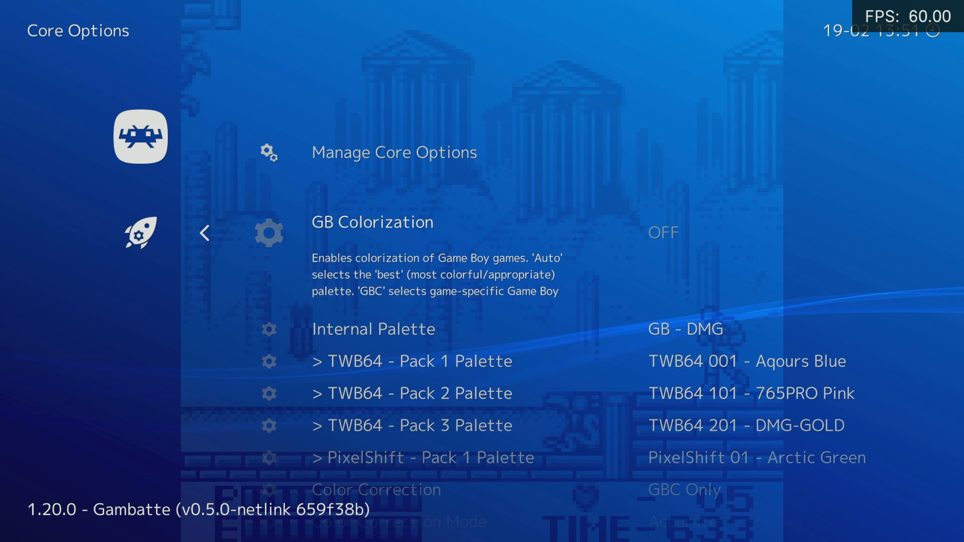
pyautogui.press('Return')
pyautogui.press('Down')
pyautogui.press('Down')
pyautogui.press('Down')
pyautogui.press('Down')
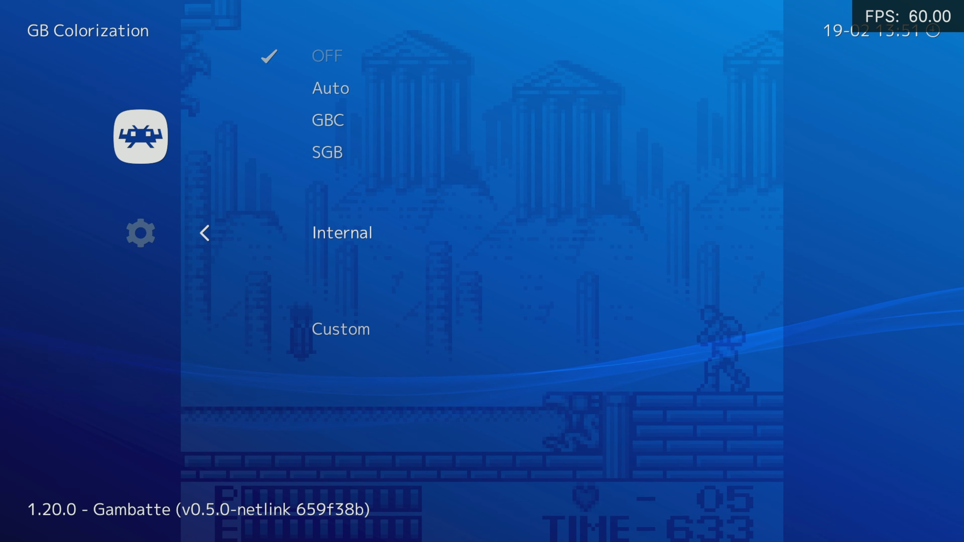
pyautogui.press('Return')
pyautogui.press('Down')
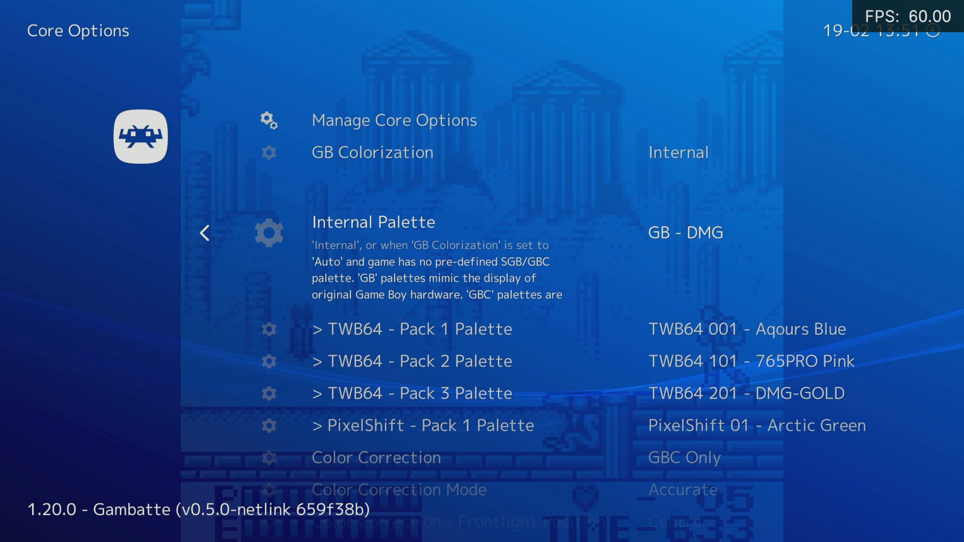
# Step: Return to Castlevania II gameplay to examine the internal Game Boy colorization
pyautogui.press('BackSpace')
pyautogui.press('BackSpace')
pyautogui.press('Return')
pyautogui.press('Return')
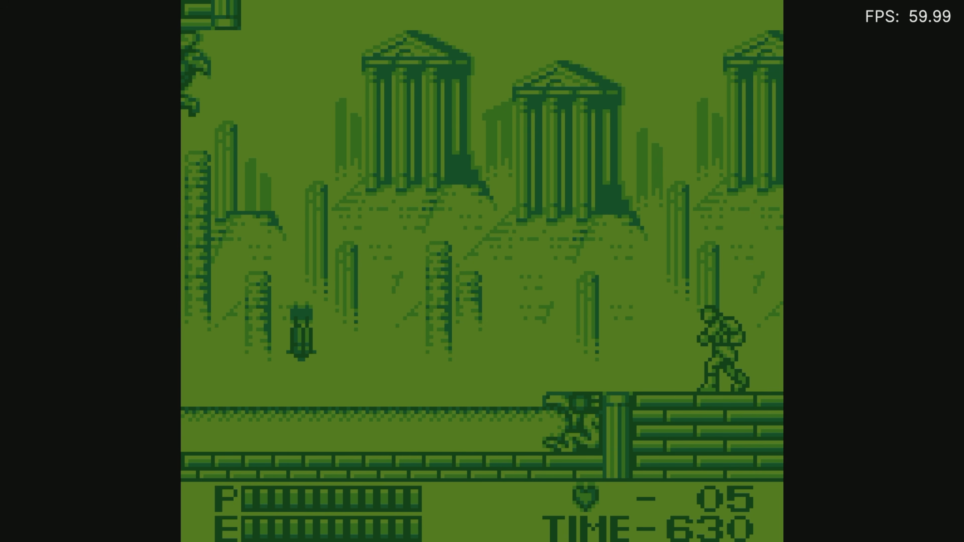
# Step: Set the Internal Palette core option to TWB64 - Pack 1
pyautogui.press('F1')
pyautogui.press('Down')
pyautogui.press('Down')
pyautogui.press('Down')
pyautogui.press('Down')
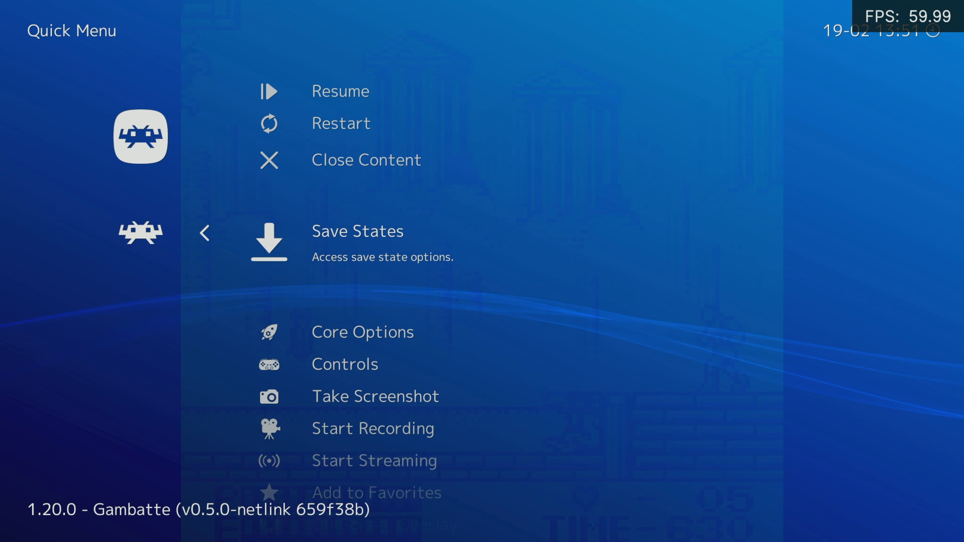
pyautogui.press('Return')
pyautogui.press('Down')
pyautogui.press('Down')
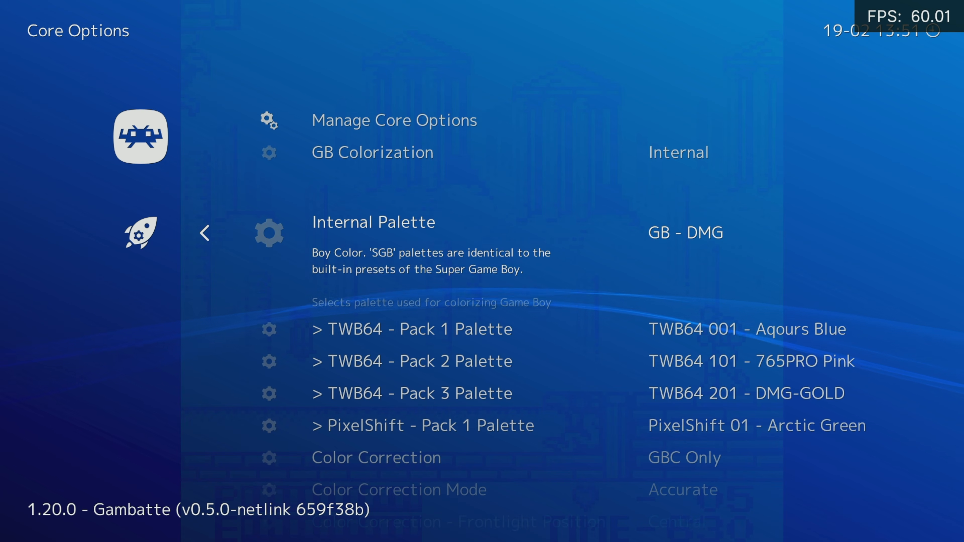
pyautogui.press('Return')
pyautogui.press('Up')
pyautogui.press('Up')
pyautogui.press('Up')
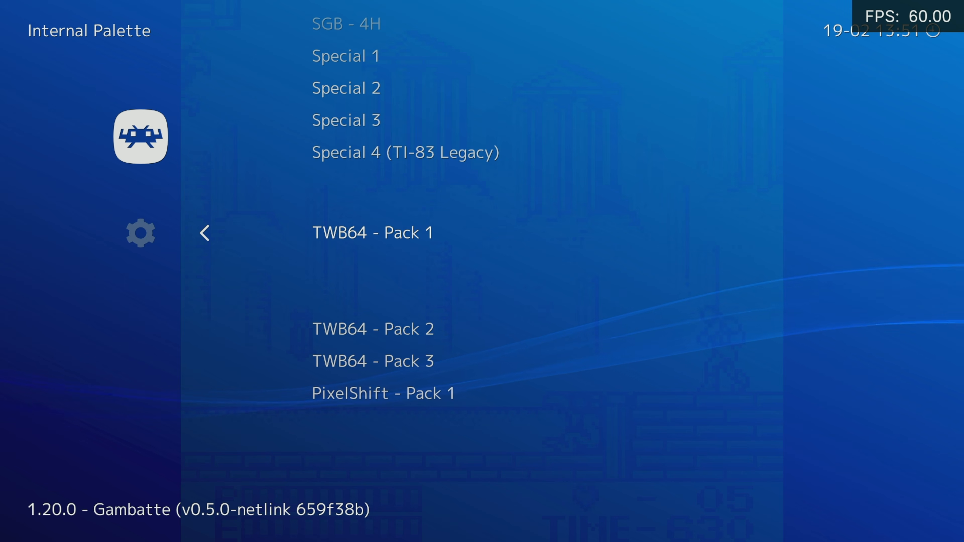
pyautogui.press('Return')
# Step: Choose TWB64 028 - Game.com Ver. as the TWB64 - Pack 1 Palette
pyautogui.press('Down')
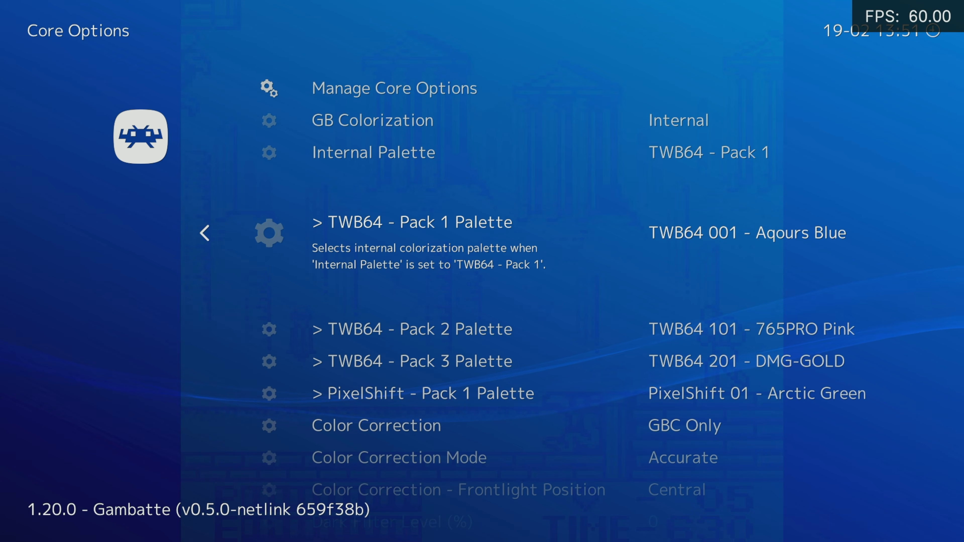
pyautogui.press('Return')
pyautogui.press('Down')
pyautogui.press('Down')
pyautogui.press('Down')
pyautogui.press('Down')
pyautogui.press('Down')
pyautogui.press('Down')
pyautogui.press('Down')
pyautogui.press('Down')
pyautogui.press('Down')
pyautogui.press('Down')
pyautogui.press('Down')
pyautogui.press('Down')
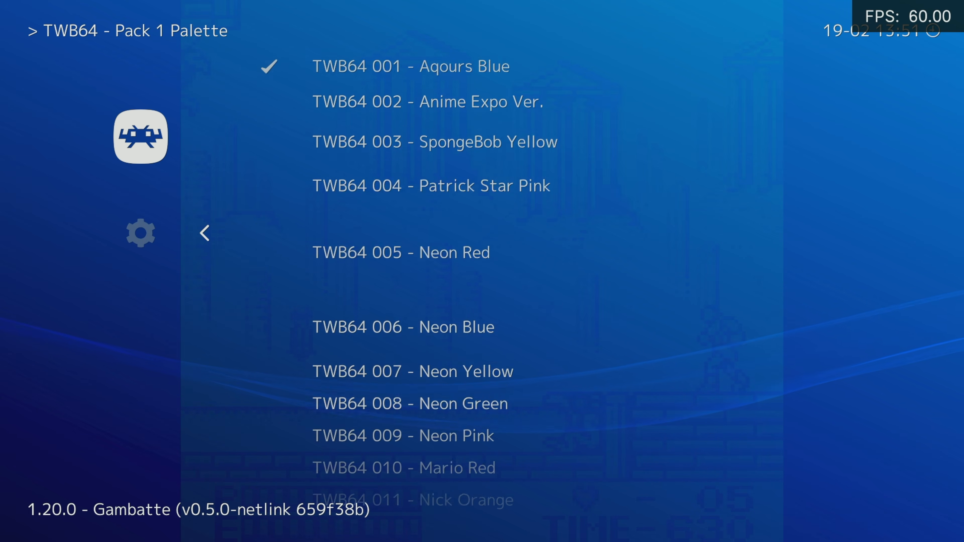
pyautogui.press('Down')
pyautogui.press('Down')
pyautogui.press('Down')
pyautogui.press('Down')
pyautogui.press('Down')
pyautogui.press('Down')
pyautogui.press('Down')
pyautogui.press('Down')
pyautogui.press('Down')
pyautogui.press('Down')
pyautogui.press('Down')
pyautogui.press('Down')
pyautogui.press('Down')
pyautogui.press('Down')
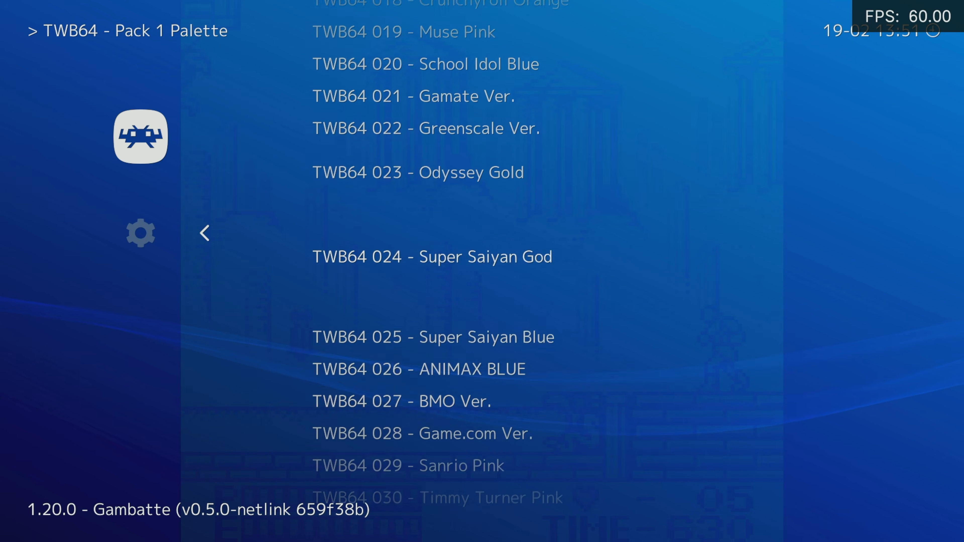
pyautogui.press('Down')
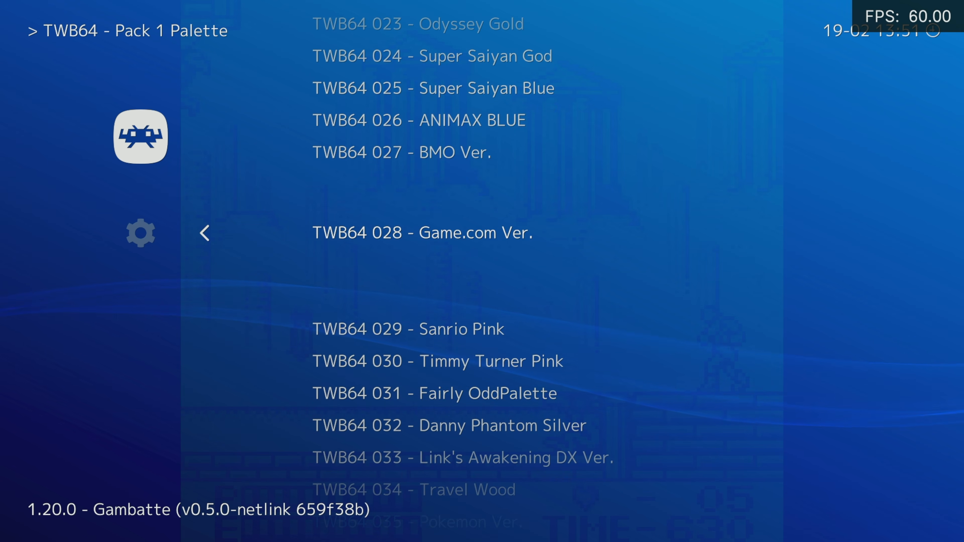
pyautogui.press('Return')
# Step: Return to gameplay and move the character to examine the Game.com palette
pyautogui.press('BackSpace')
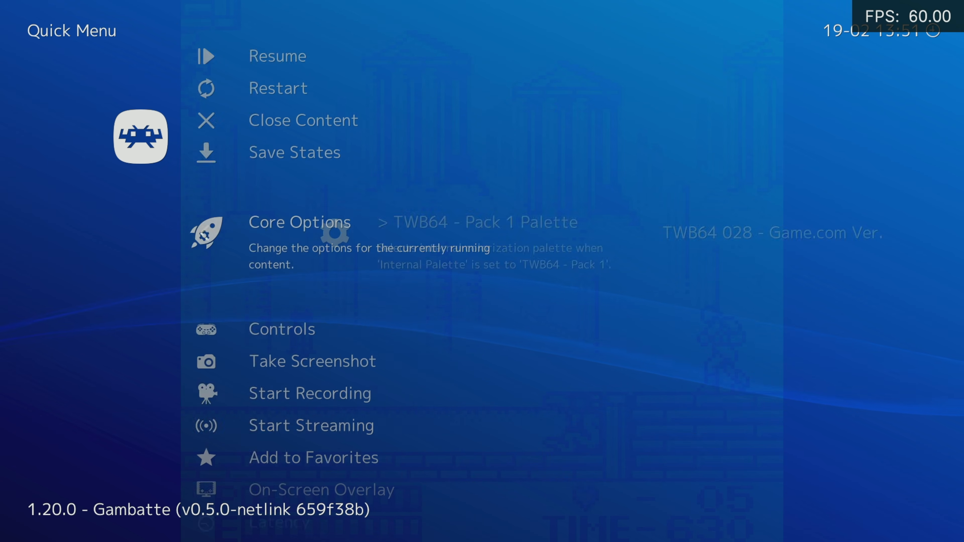
pyautogui.press('BackSpace')
pyautogui.press('Return')
pyautogui.press('Return')
pyautogui.press('Left')
# Step: Set the Interframe Blending core option to Simple and resume the game
pyautogui.press('F1')
pyautogui.press('Down')
pyautogui.press('Down')
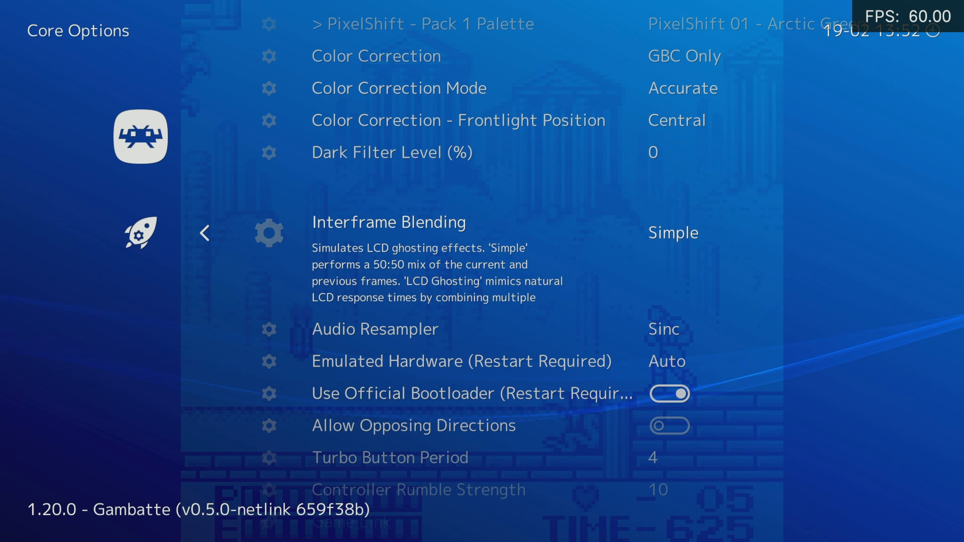
pyautogui.press('BackSpace')
pyautogui.press('BackSpace')
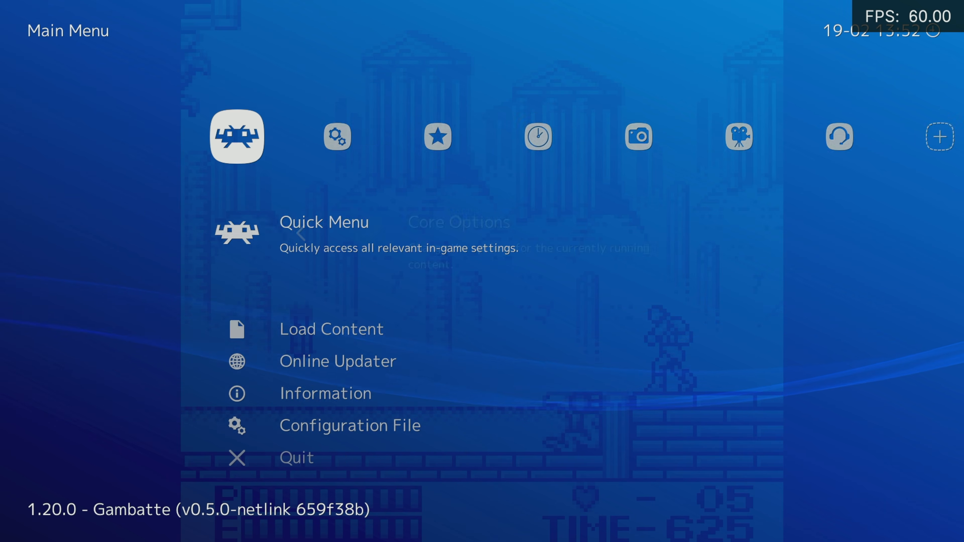
pyautogui.press('Return')
pyautogui.press('Return')
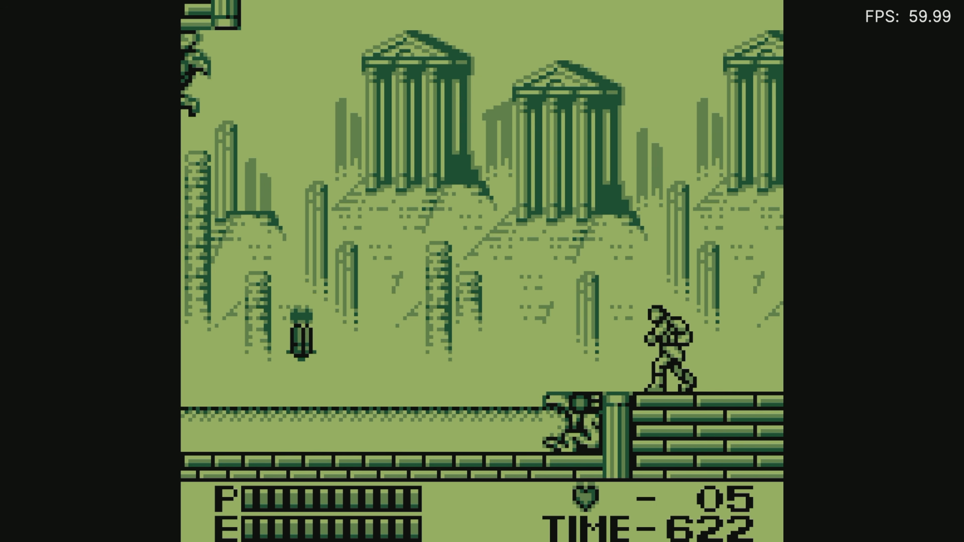
# Step: Load the lcd3x.slangp shader preset for Castlevania II and resume the game
pyautogui.press('F1')
pyautogui.press('Return')
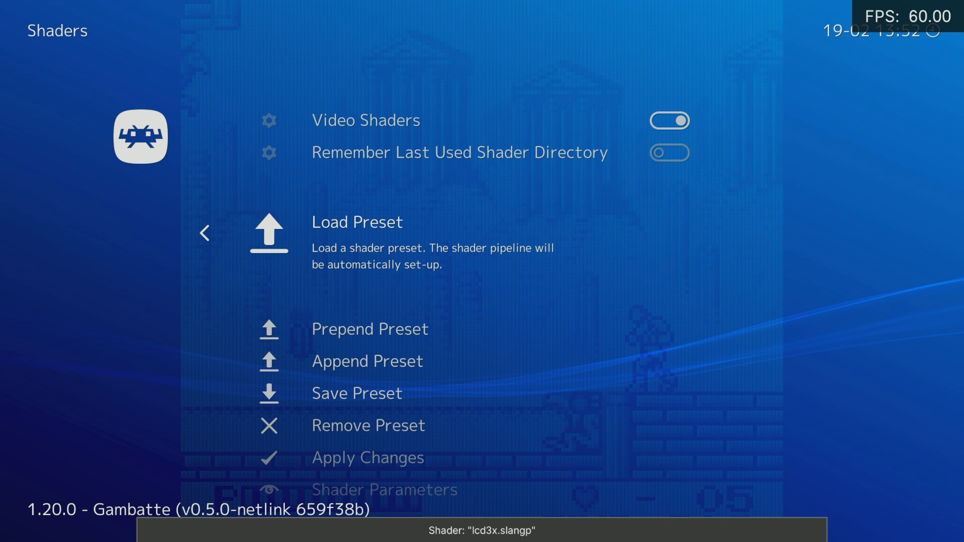
pyautogui.press('BackSpace')
pyautogui.press('BackSpace')
pyautogui.press('Return')
pyautogui.press('Return')
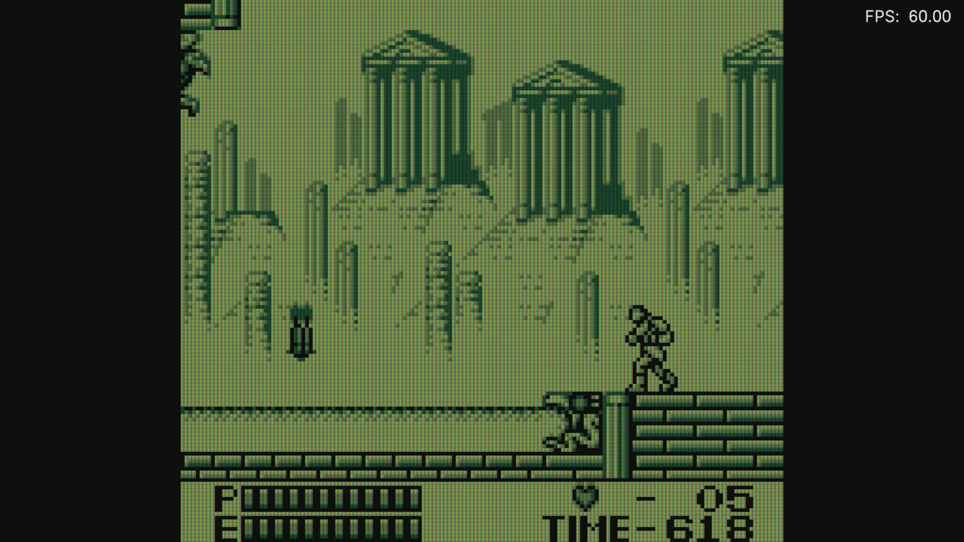
# Step: Move the character and attack with the whip to examine the palette combined with the LCD shader
pyautogui.press('x')
pyautogui.press('z')
pyautogui.press('x')
pyautogui.press('z')
pyautogui.press('x')
pyautogui.press('z')
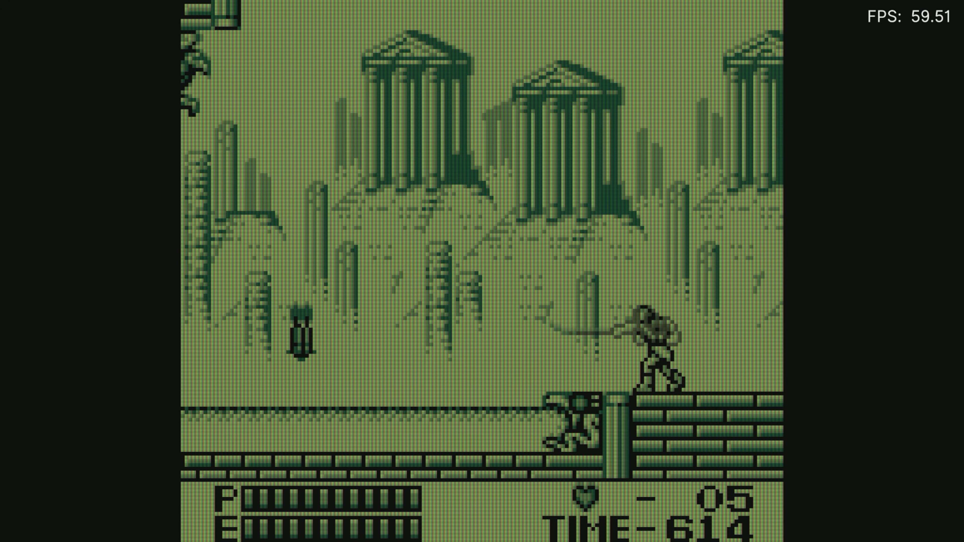
pyautogui.press('Right')
pyautogui.press('Left')
pyautogui.press('x')
# Step: Save the current lcd3x shader settings as the core preset for Gambatte and go back to the Main Menu
pyautogui.press('F1')
pyautogui.press('Up')
pyautogui.press('Up')
pyautogui.press('Return')
pyautogui.press('Down')
pyautogui.press('Down')
pyautogui.press('Down')
pyautogui.press('Down')
pyautogui.press('Down')
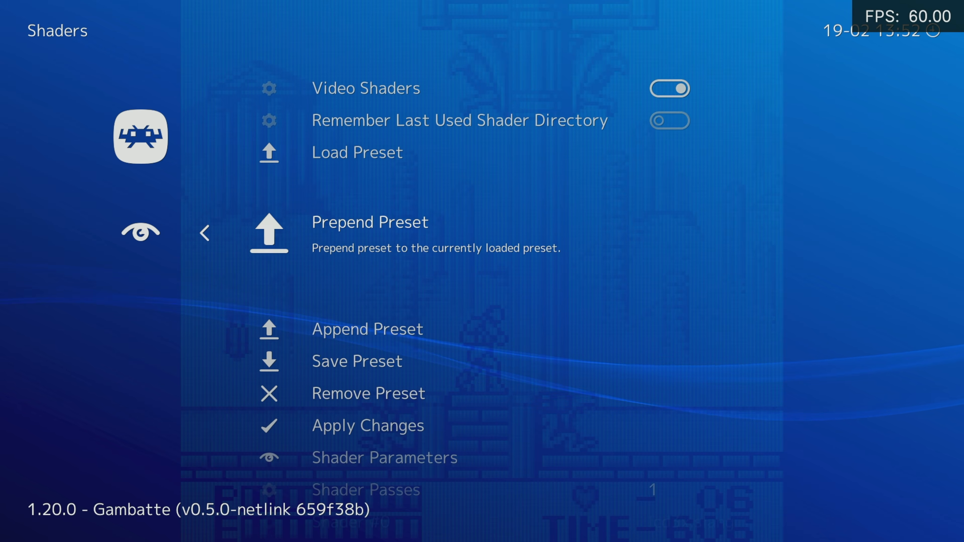
pyautogui.press('Return')
pyautogui.press('Down')
pyautogui.press('Down')
pyautogui.press('Down')
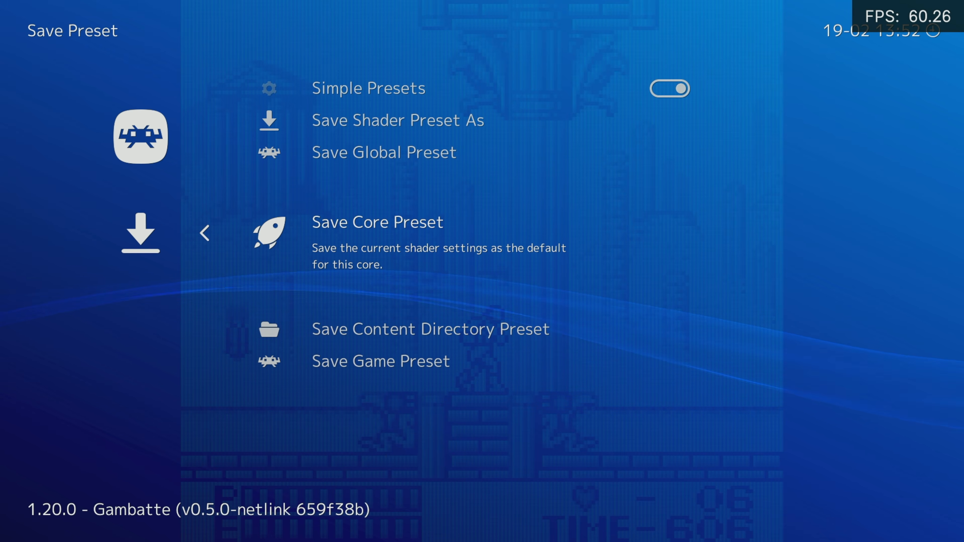
pyautogui.press('Return')
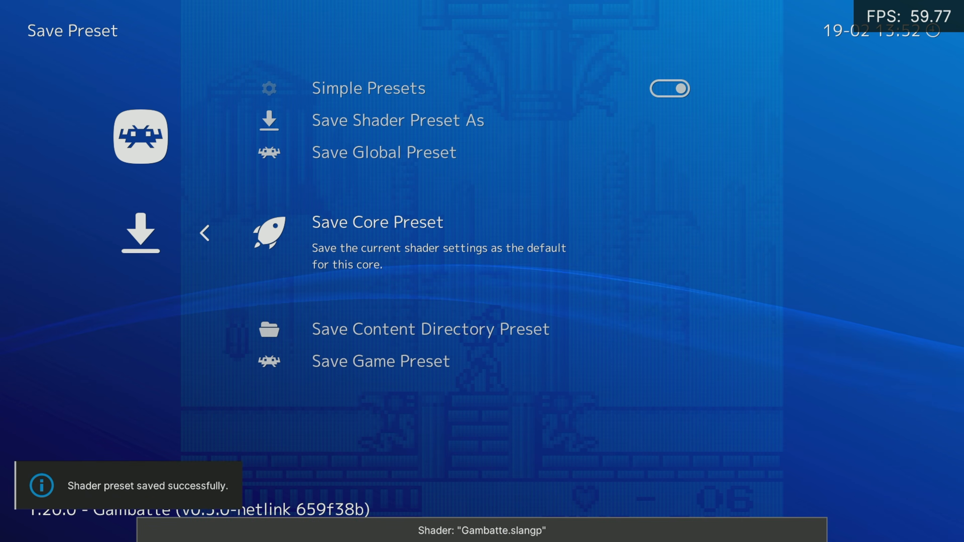
pyautogui.press('BackSpace')
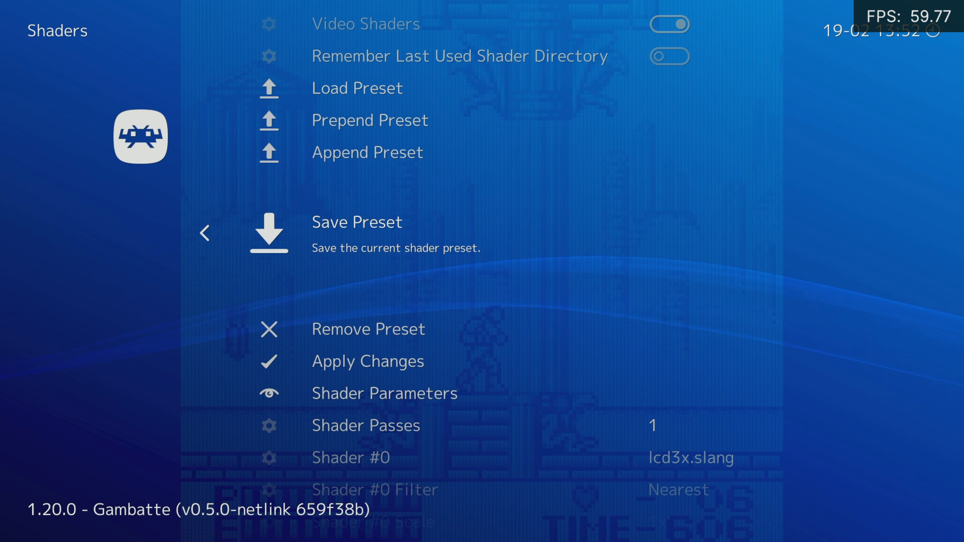
pyautogui.press('BackSpace')
pyautogui.press('BackSpace')
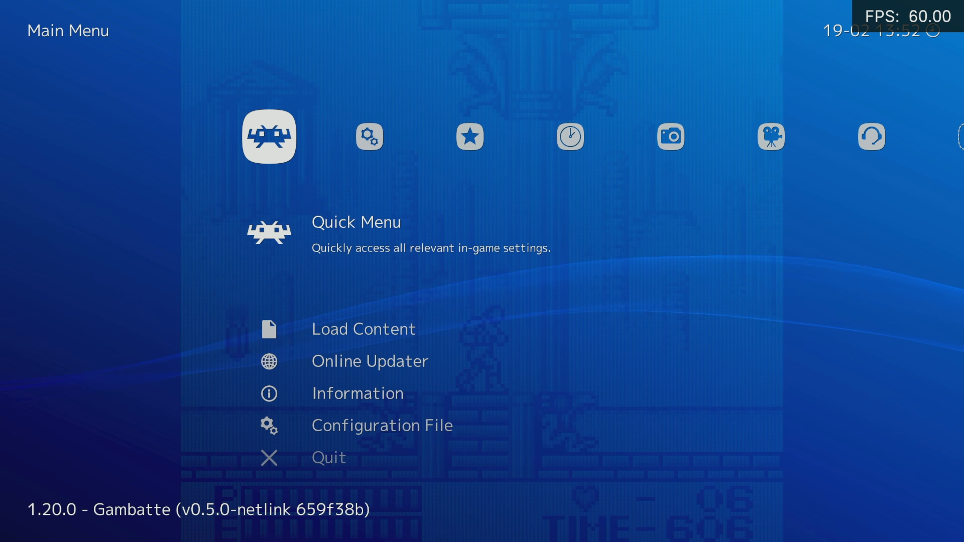
# Step: Move and jump around in Shantae to examine the LCD shader on a Game Boy Color game
pyautogui.press('Up')
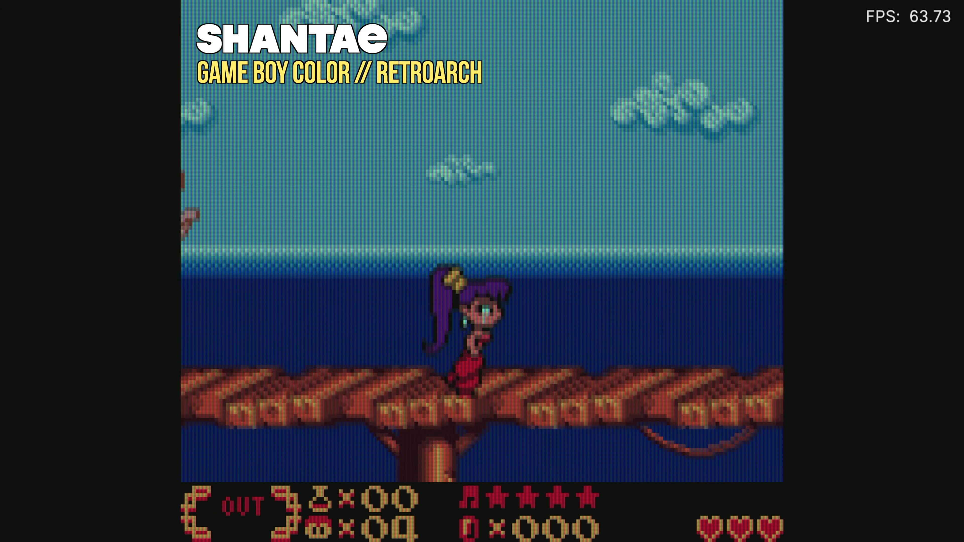
pyautogui.press('Right')
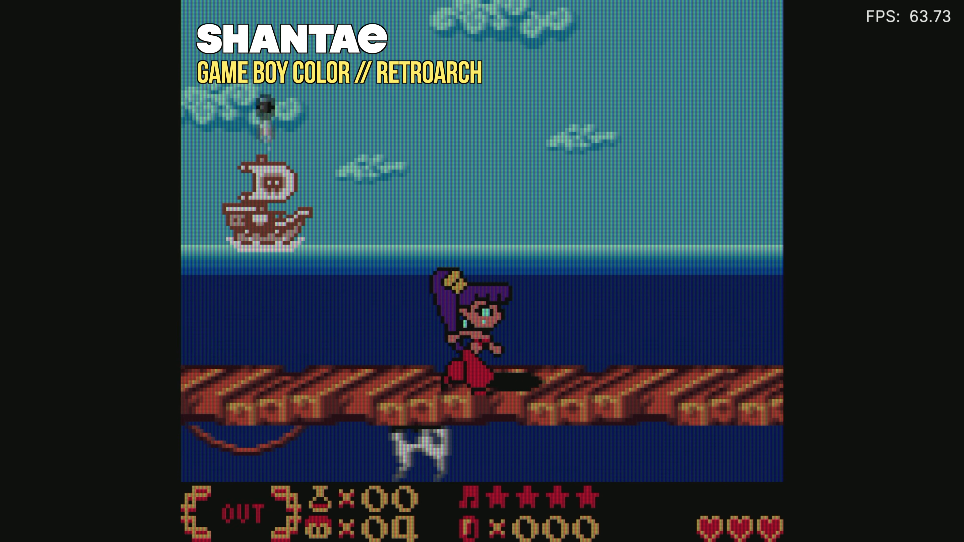
pyautogui.press('Left')
pyautogui.press('Right')
pyautogui.press('x')
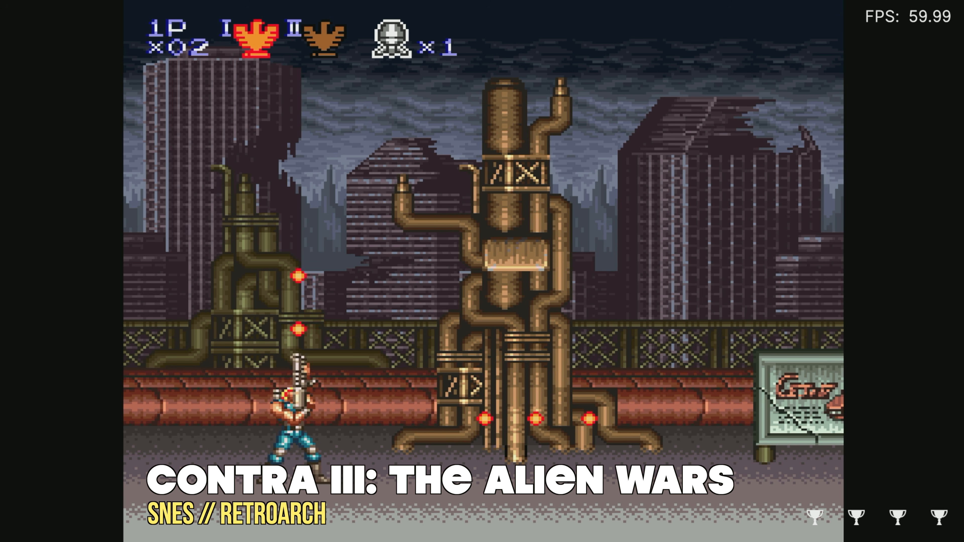
pyautogui.press('Right')
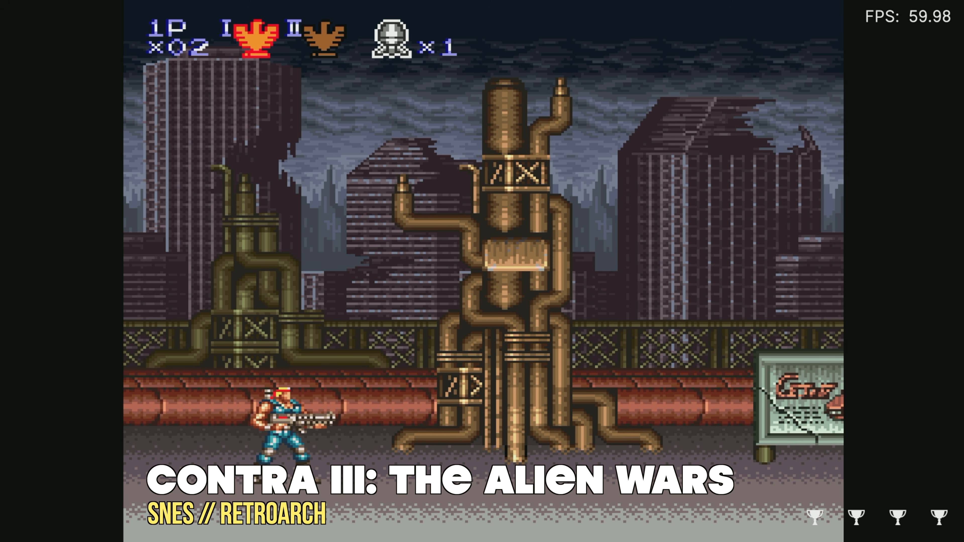
# Step: Browse to the shaders_slang folder for loading a shader preset in Contra III on the Snes9x core
pyautogui.press('F1')
pyautogui.press('Up')
pyautogui.press('Up')
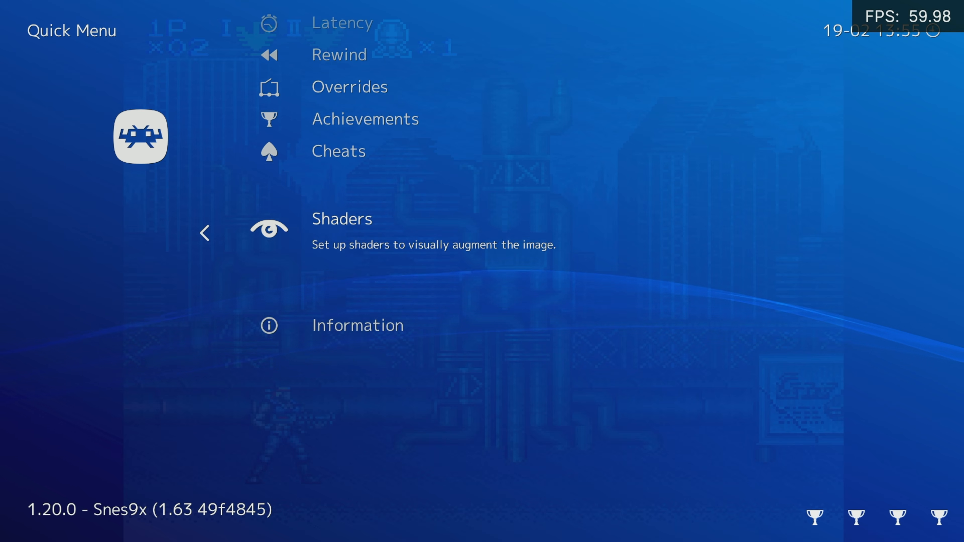
pyautogui.press('Return')
pyautogui.press('Down')
pyautogui.press('Down')
pyautogui.press('Return')
pyautogui.press('Down')
pyautogui.press('Return')
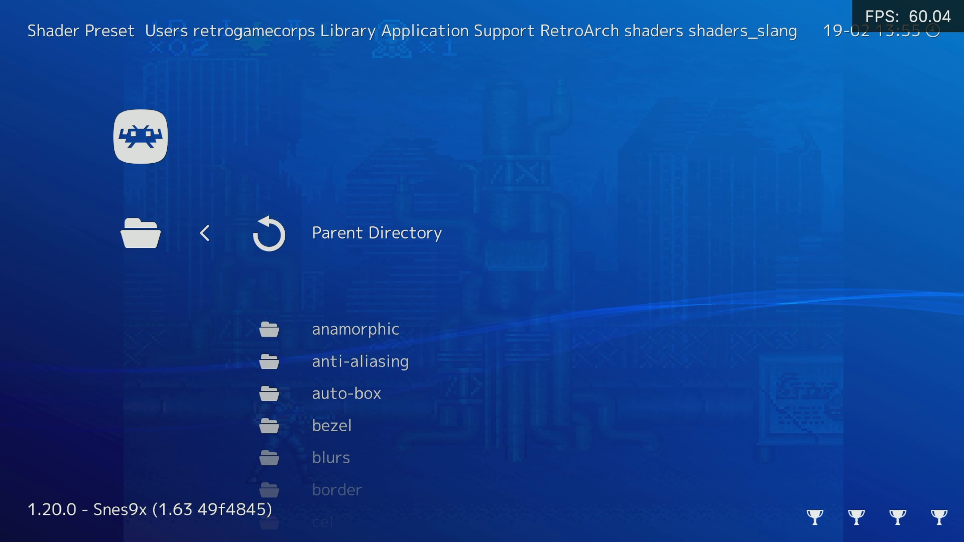
# Step: Load the crt-geom-deluxe.slangp shader preset from the crt folder for Contra III
pyautogui.press('Down')
pyautogui.press('Down')
pyautogui.press('Down')
pyautogui.press('Down')
pyautogui.press('Down')
pyautogui.press('Down')
pyautogui.press('Down')
pyautogui.press('Down')
pyautogui.press('Down')
pyautogui.press('Up')
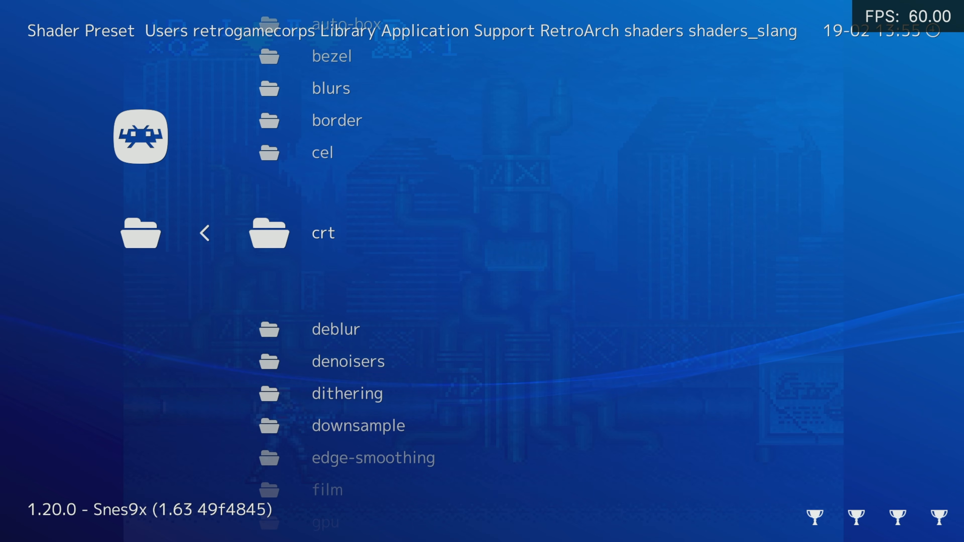
pyautogui.press('Return')
pyautogui.press('Down')
pyautogui.press('Down')
pyautogui.press('Down')
pyautogui.press('Down')
pyautogui.press('Down')
pyautogui.press('Down')
pyautogui.press('Down')
pyautogui.press('Down')
pyautogui.press('Down')
pyautogui.press('Down')
pyautogui.press('Down')
pyautogui.press('Down')
pyautogui.press('Down')
pyautogui.press('Down')
pyautogui.press('Down')
pyautogui.press('Down')
pyautogui.press('Down')
pyautogui.press('Down')
pyautogui.press('Down')
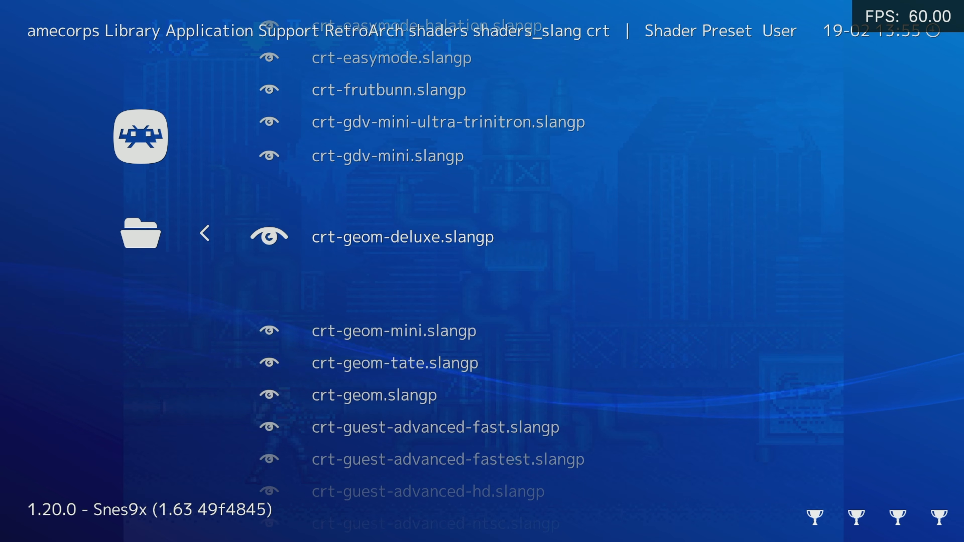
pyautogui.press('Return')
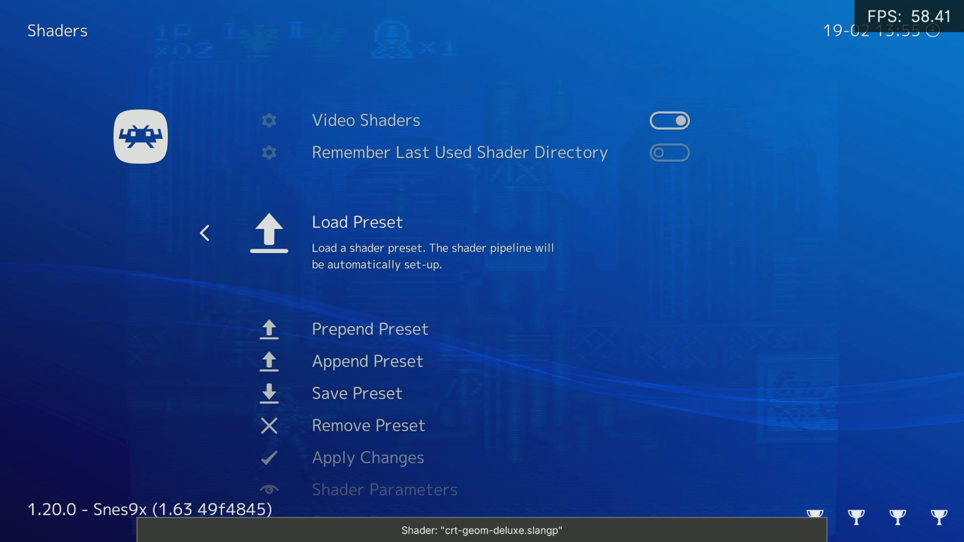
# Step: Return to Contra III and move, aim and shoot to examine the CRT shader effect
pyautogui.press('BackSpace')
pyautogui.press('BackSpace')
pyautogui.press('Return')
pyautogui.press('Return')
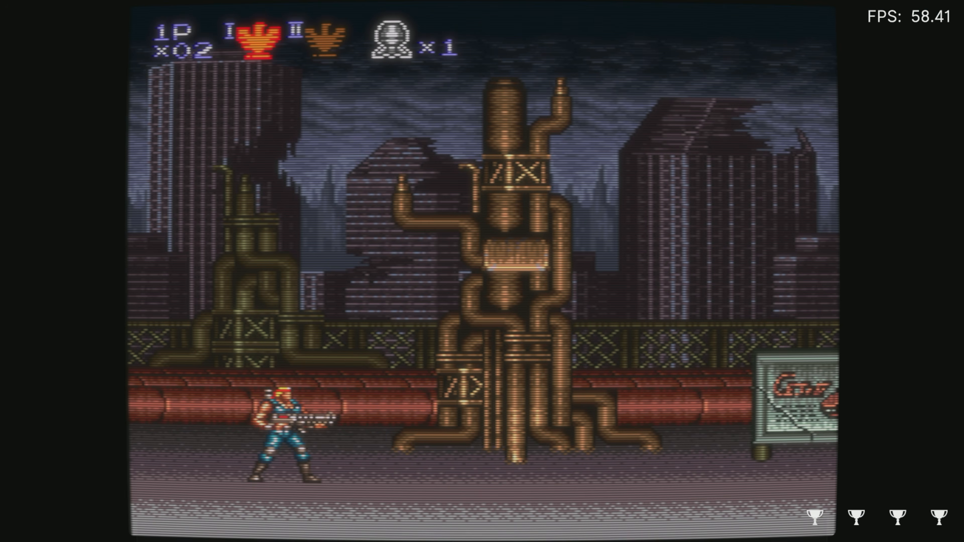
pyautogui.press('z')
pyautogui.press('a')
pyautogui.press('Right')
pyautogui.press('Up')
pyautogui.press('Left')
pyautogui.press('Down')
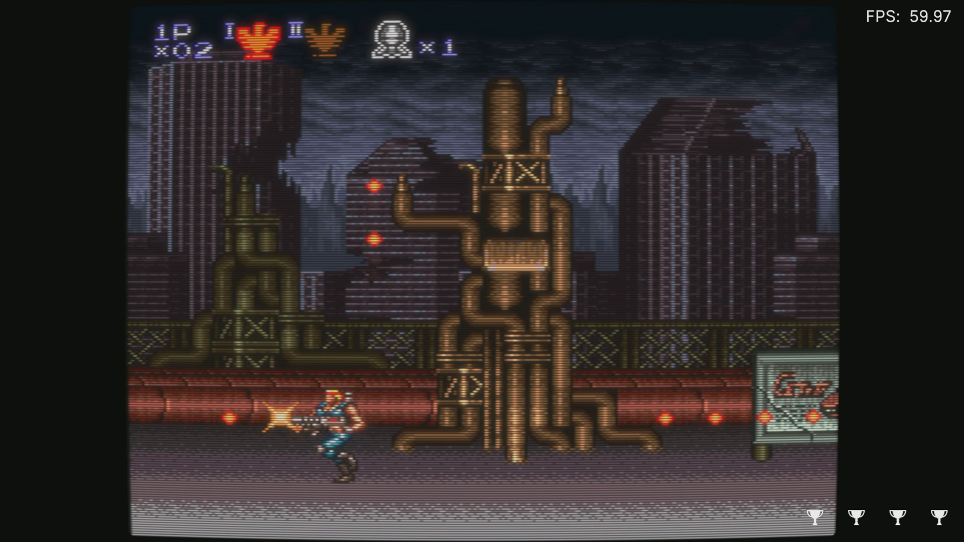
# Step: Run, jump and fire in both directions in Contra III to check the crt-geom-deluxe look in motion
pyautogui.press('Left')
pyautogui.press('Right')
pyautogui.press('z')
pyautogui.press('a')
pyautogui.press('a')
pyautogui.press('Left')
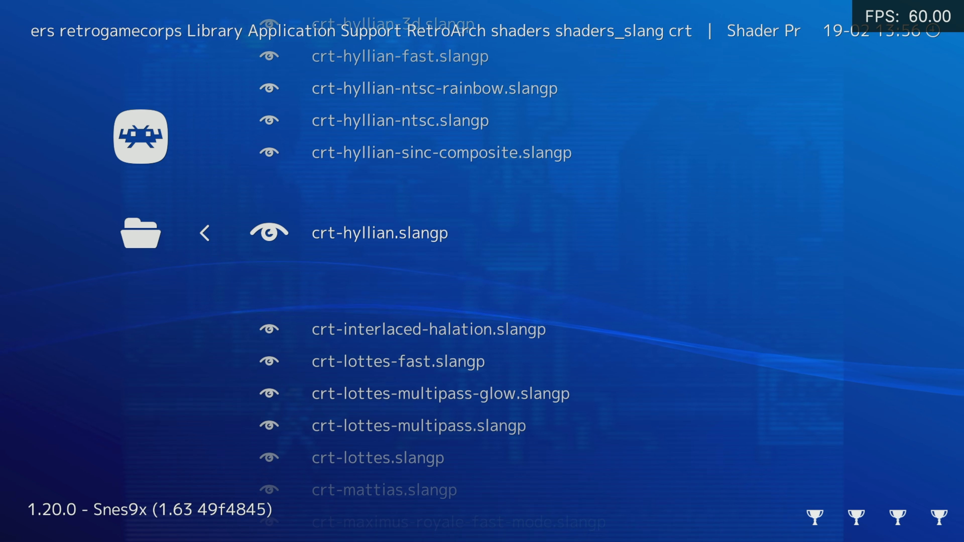
# Step: Load the crt-hyllian.slangp shader preset for Contra III and resume the game
pyautogui.press('Return')
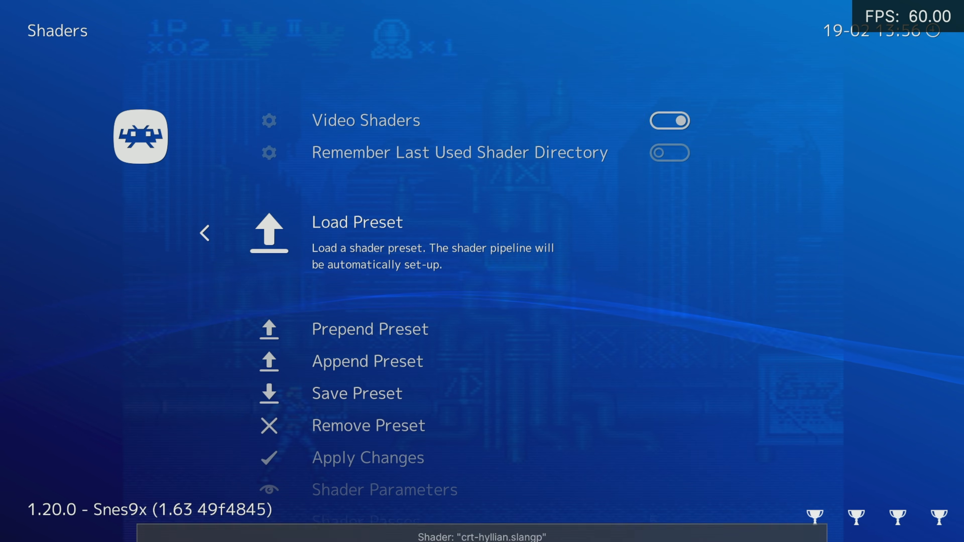
pyautogui.press('BackSpace')
pyautogui.press('BackSpace')
pyautogui.press('Return')
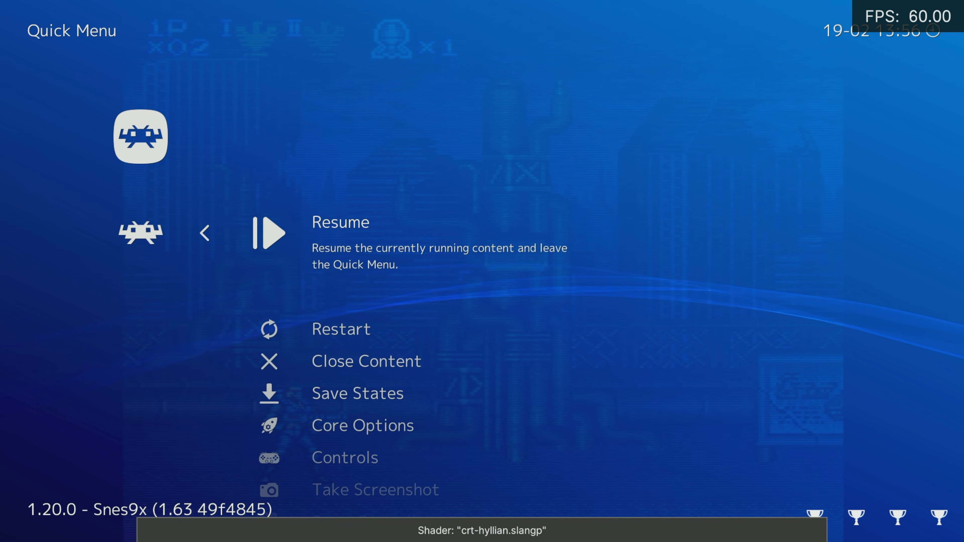
pyautogui.press('Return')
# Step: Move, aim and shoot in Contra III to examine the crt-hyllian shader
pyautogui.press('Right')
pyautogui.press('z')
pyautogui.press('a')
pyautogui.press('Up')
pyautogui.press('Left')
pyautogui.press('Up')
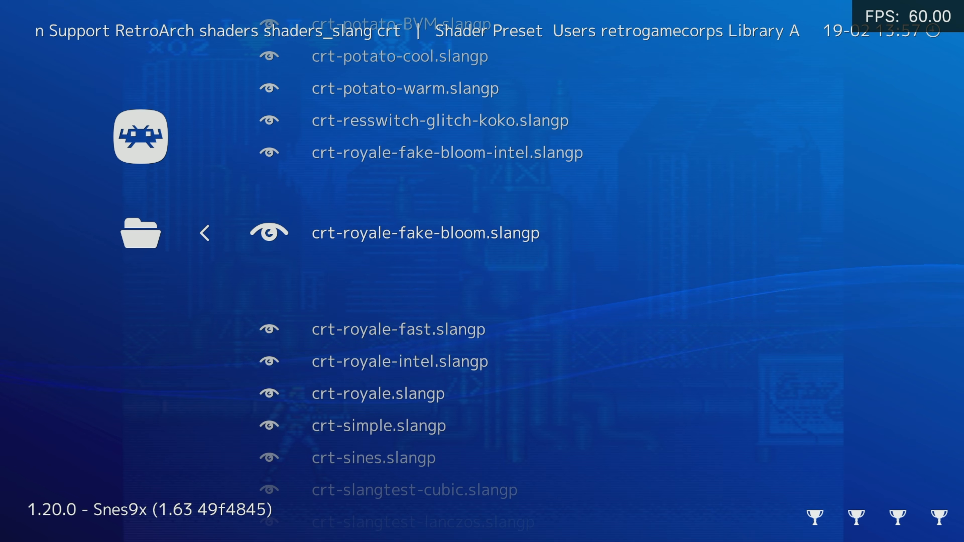
# Step: Load the crt-royale-fake-bloom.slangp shader preset for Contra III and resume the game
pyautogui.press('Return')
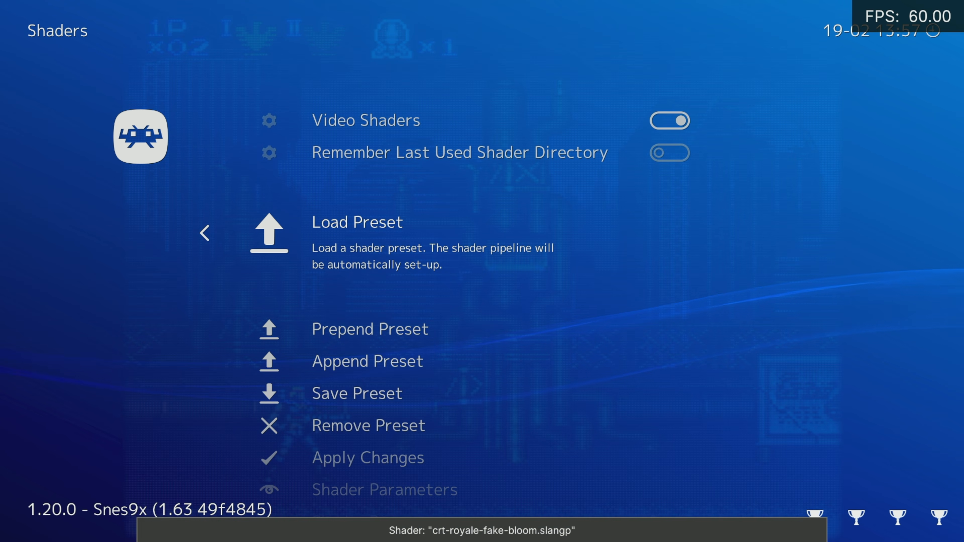
pyautogui.press('BackSpace')
pyautogui.press('BackSpace')
pyautogui.press('Return')
pyautogui.press('Return')
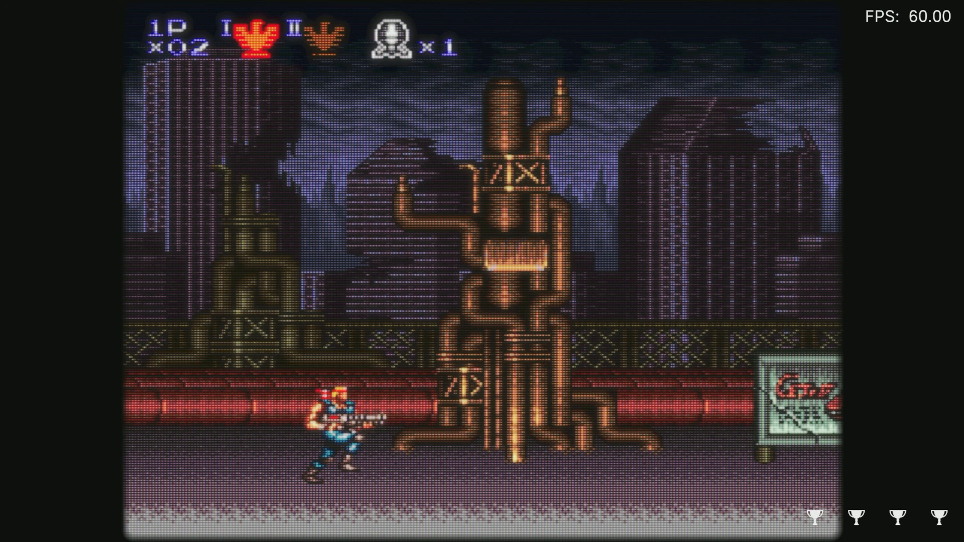
# Step: Advance through the Contra III stage while shooting to examine the crt-royale-fake-bloom shader
pyautogui.press('Left')
pyautogui.press('Right')
pyautogui.press('Left')
pyautogui.press('Right')
pyautogui.press('Right')
pyautogui.press('Up')
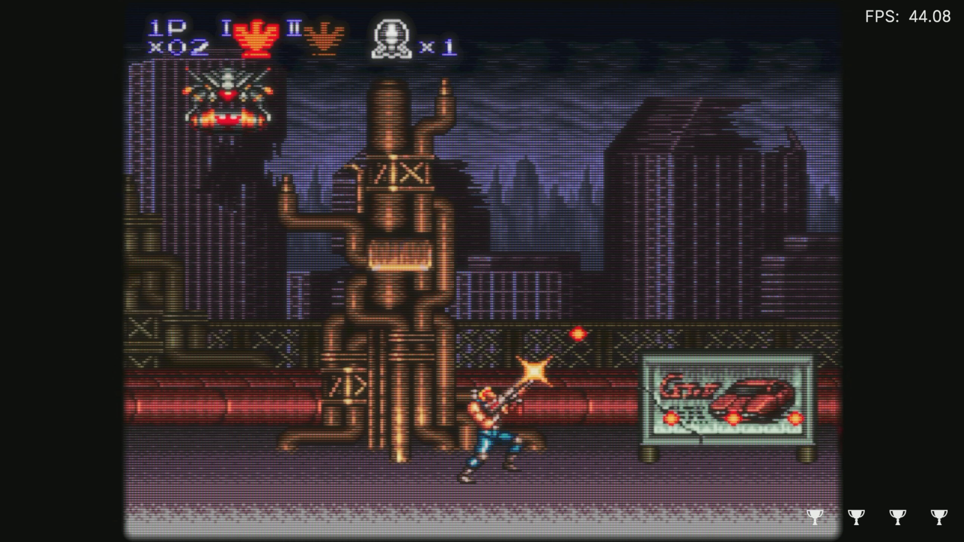
pyautogui.press('Right')
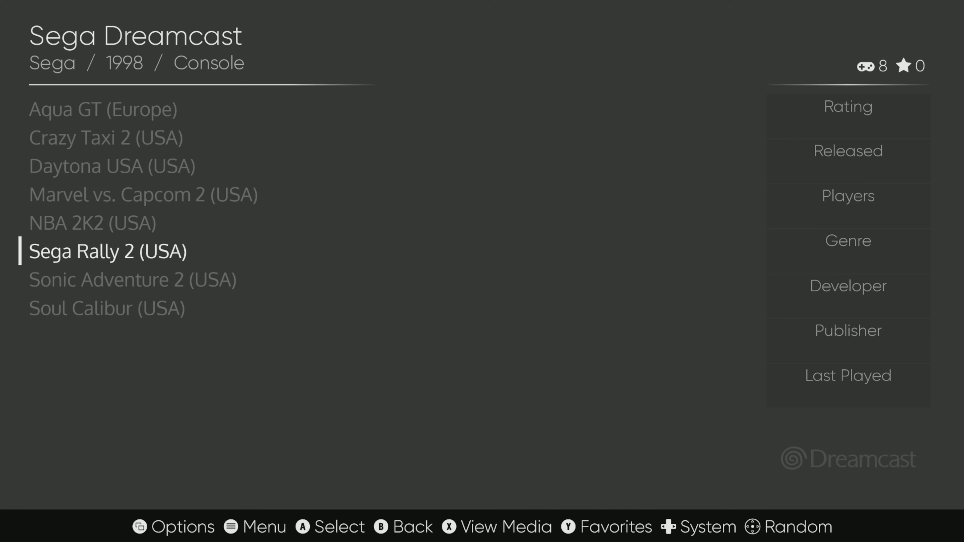
# Step: Launch Sonic Adventure 2 from the Sega Dreamcast list and open the Video core options for Flycast
pyautogui.press('Down')
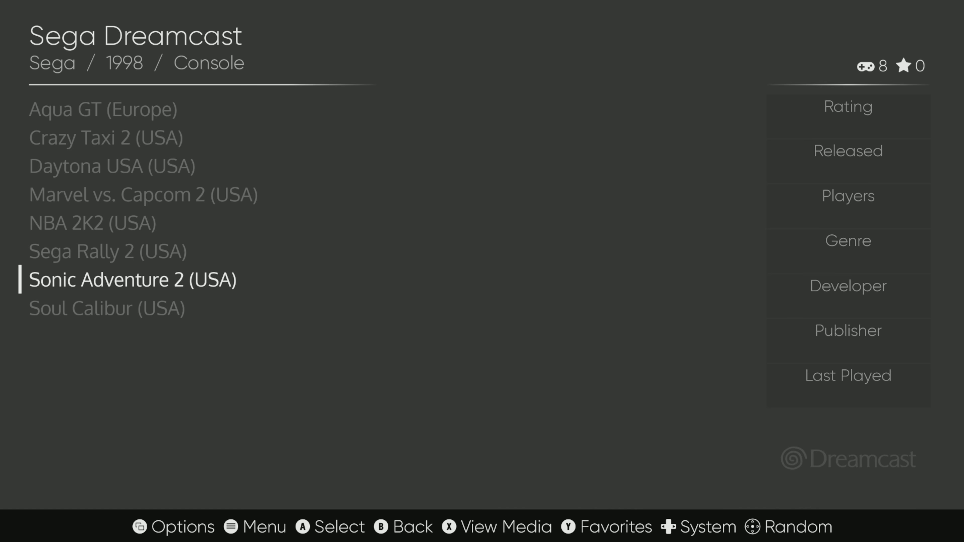
pyautogui.press('Return')
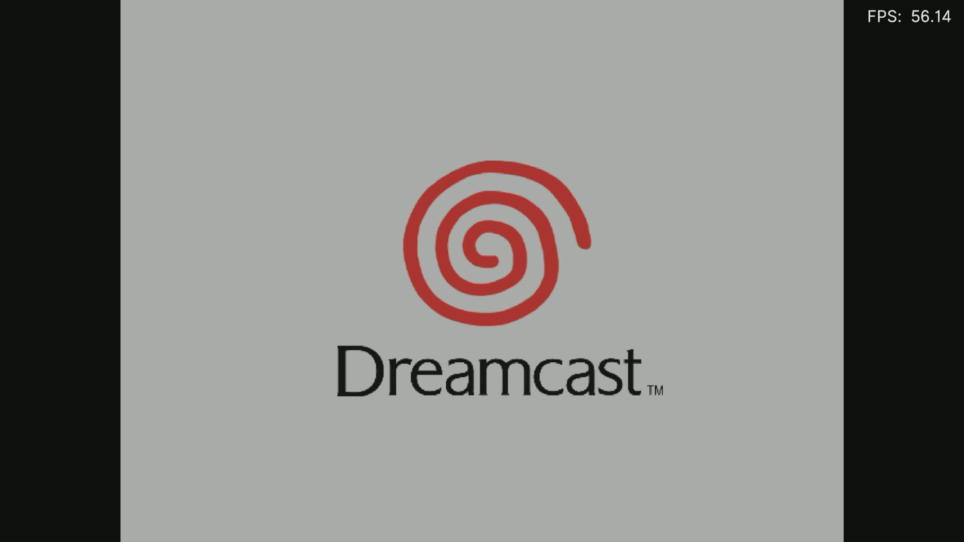
pyautogui.press('F1')
pyautogui.press('Down')
pyautogui.press('Down')
pyautogui.press('Down')
pyautogui.press('Down')
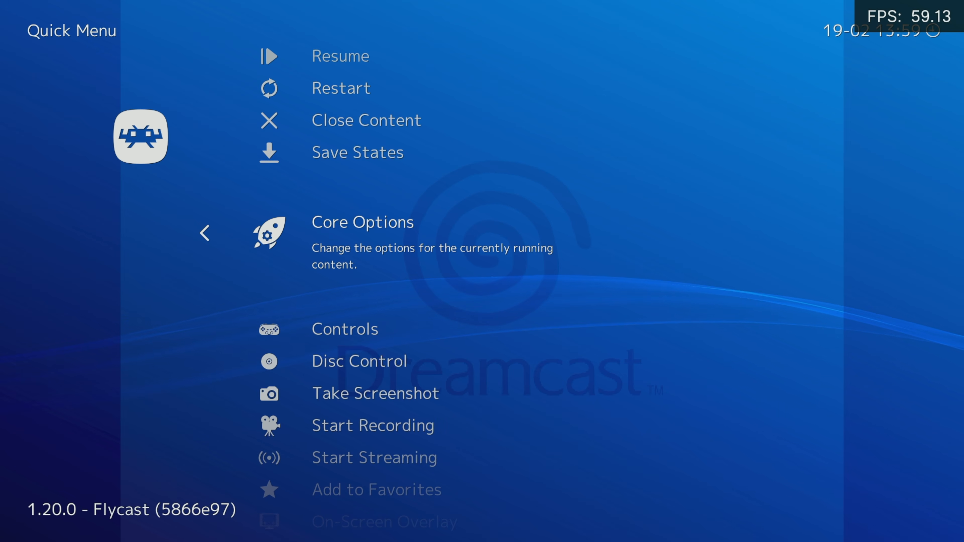
pyautogui.press('Return')
pyautogui.press('Down')
pyautogui.press('Down')
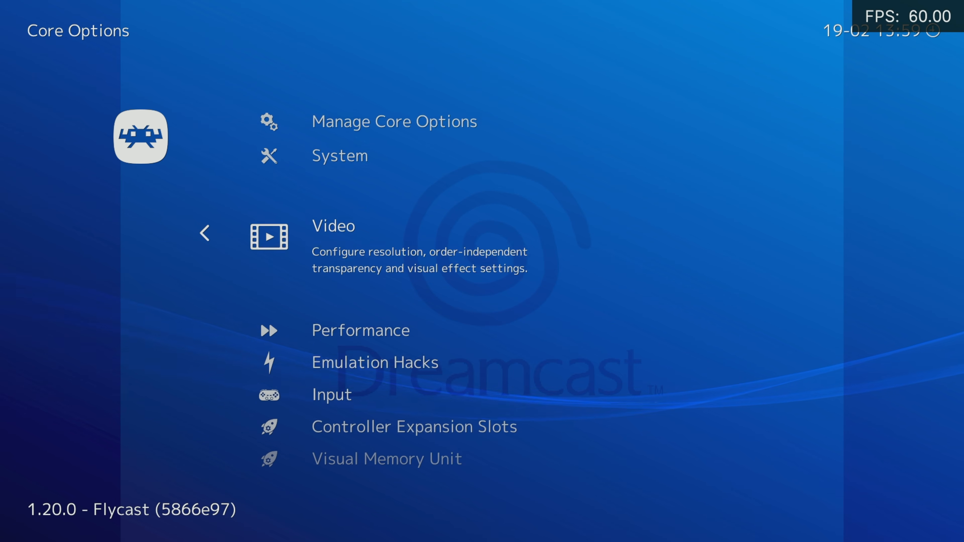
pyautogui.press('Return')
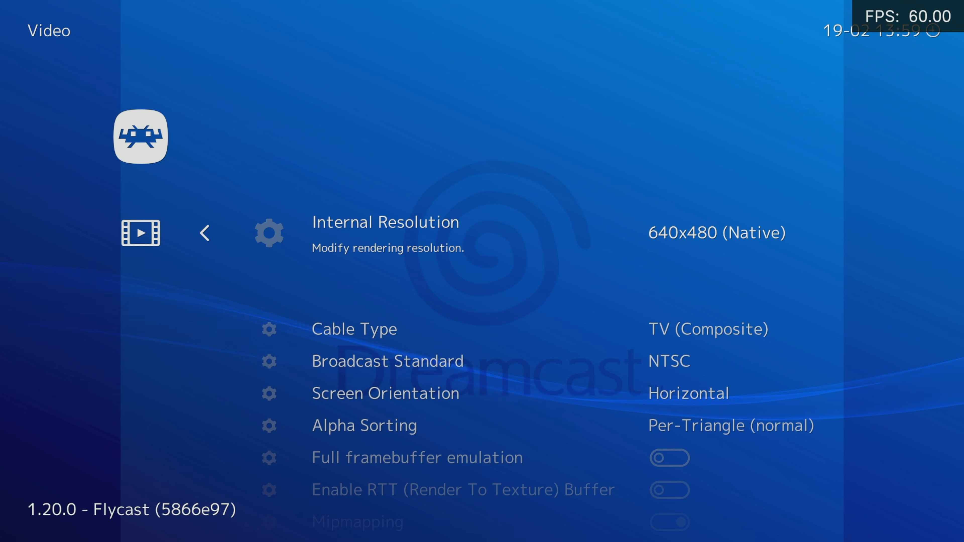
# Step: Browse Flycast's internal resolution choices from 640x480 (Native) up to 1920x1440 (x3)
pyautogui.press('Return')
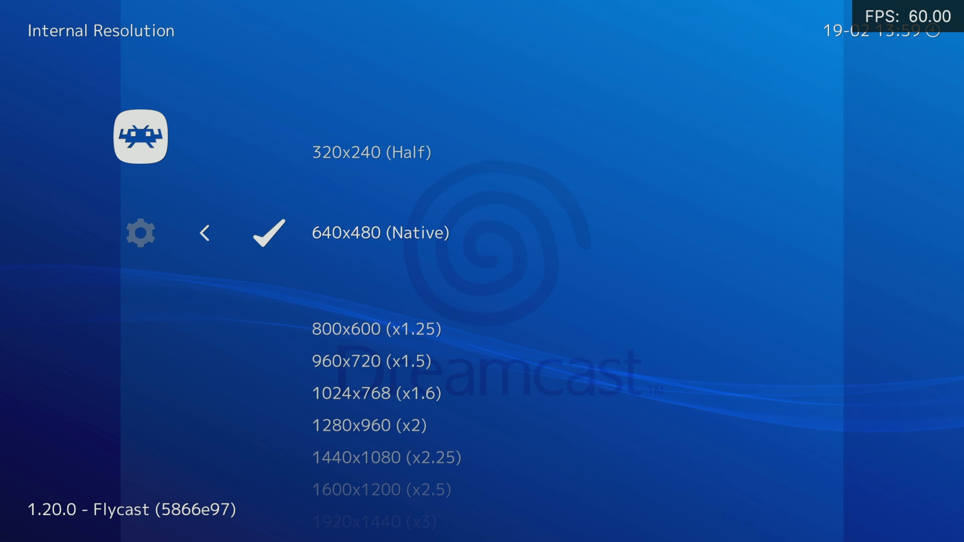
pyautogui.press('Down')
pyautogui.press('Down')
pyautogui.press('Down')
pyautogui.press('Down')
pyautogui.press('Down')
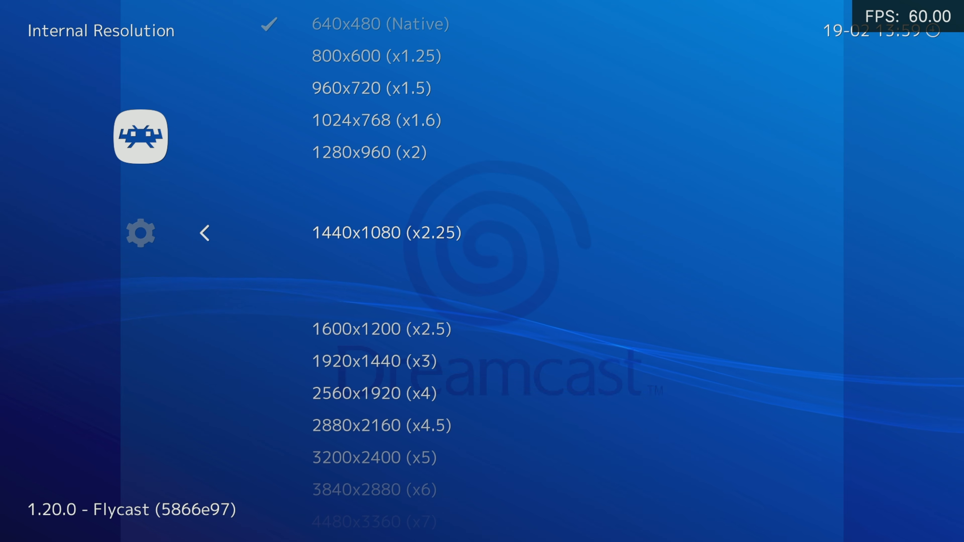
pyautogui.press('Down')
pyautogui.press('Down')
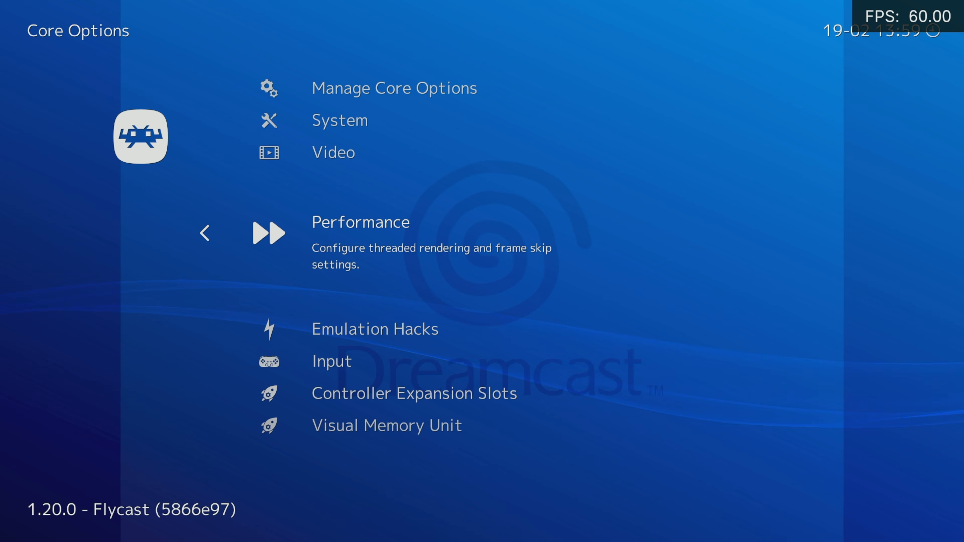
# Step: Enable Widescreen Cheats in Flycast's Emulation Hacks options and relaunch Sonic Adventure 2
pyautogui.press('Down')
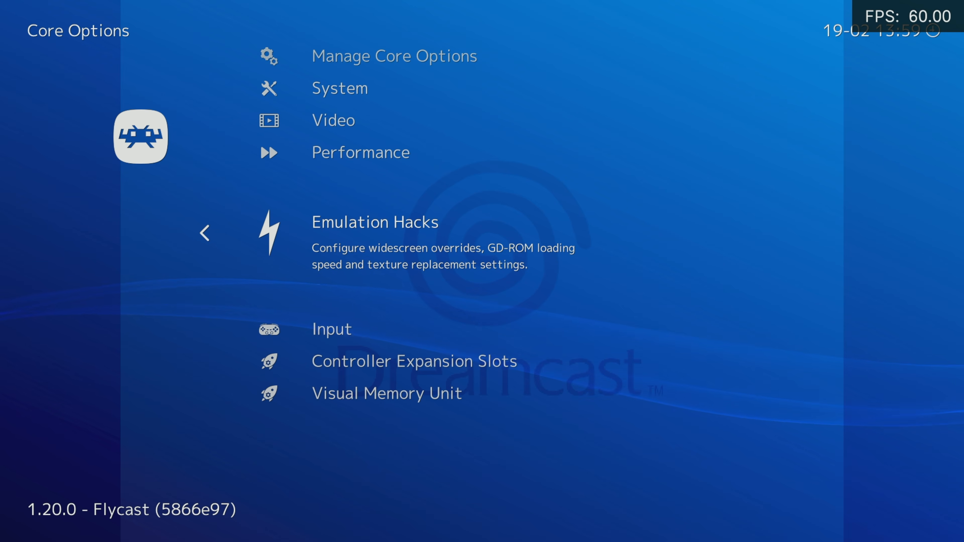
pyautogui.press('Return')
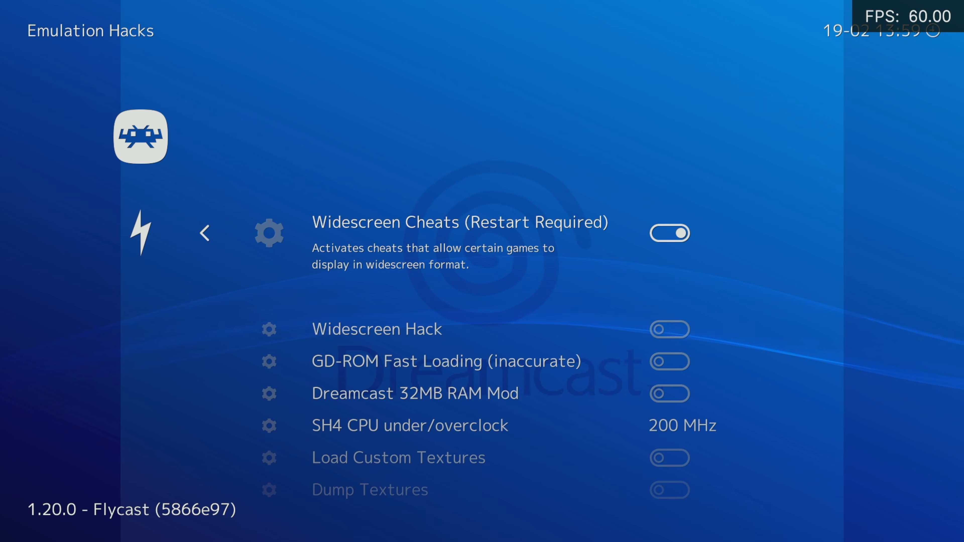
pyautogui.press('BackSpace')
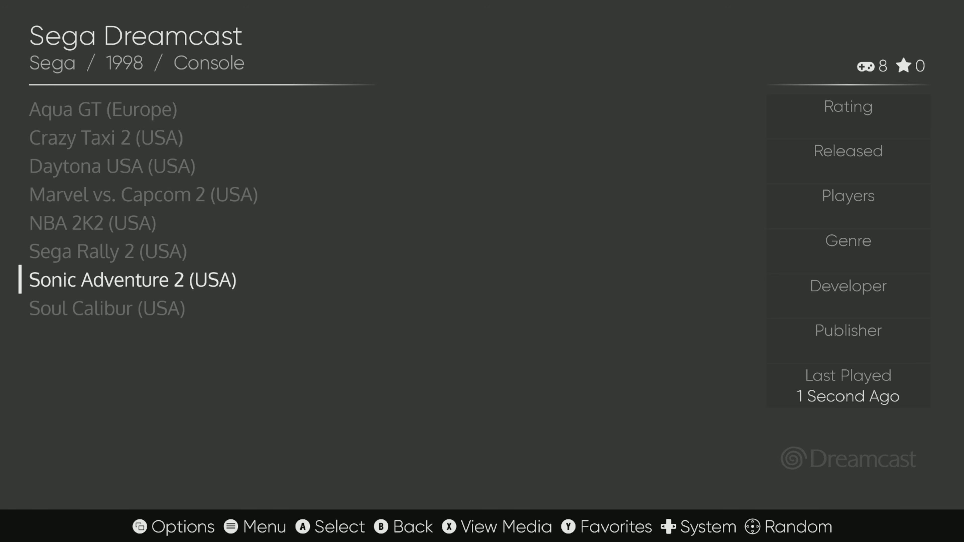
pyautogui.press('Return')
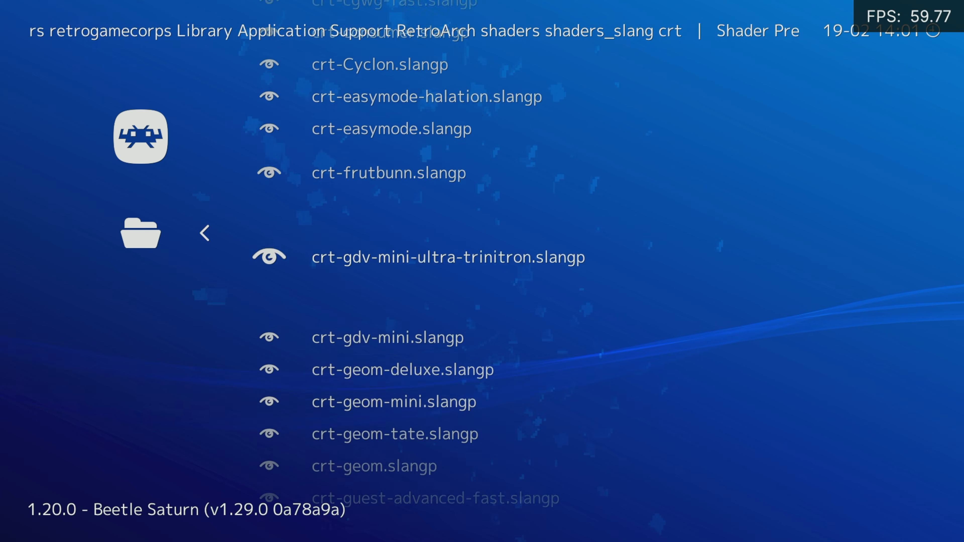
# Step: Load the crt-geom-deluxe.slangp shader preset from the crt folder for the Beetle Saturn core
pyautogui.press('Down')
pyautogui.press('Down')
pyautogui.press('Return')
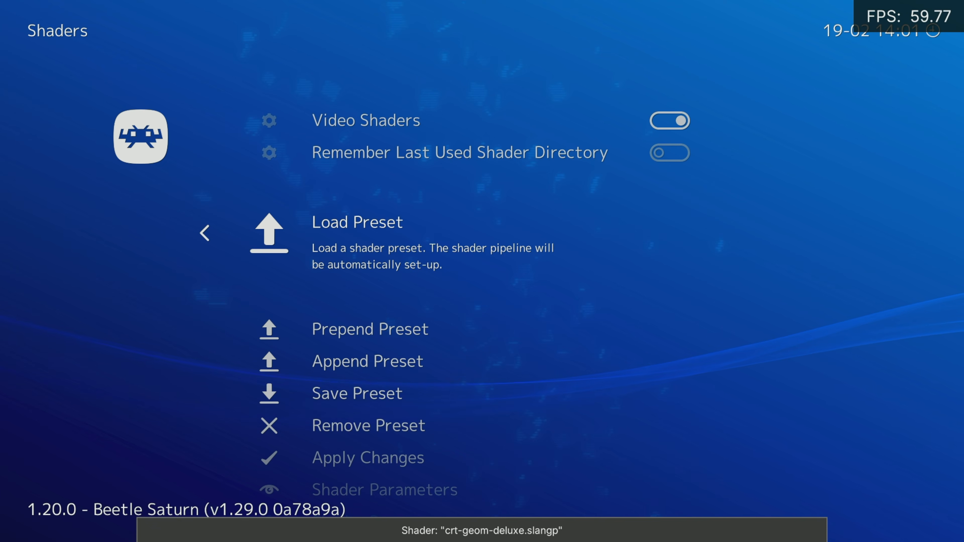
pyautogui.press('Return')
pyautogui.press('space')
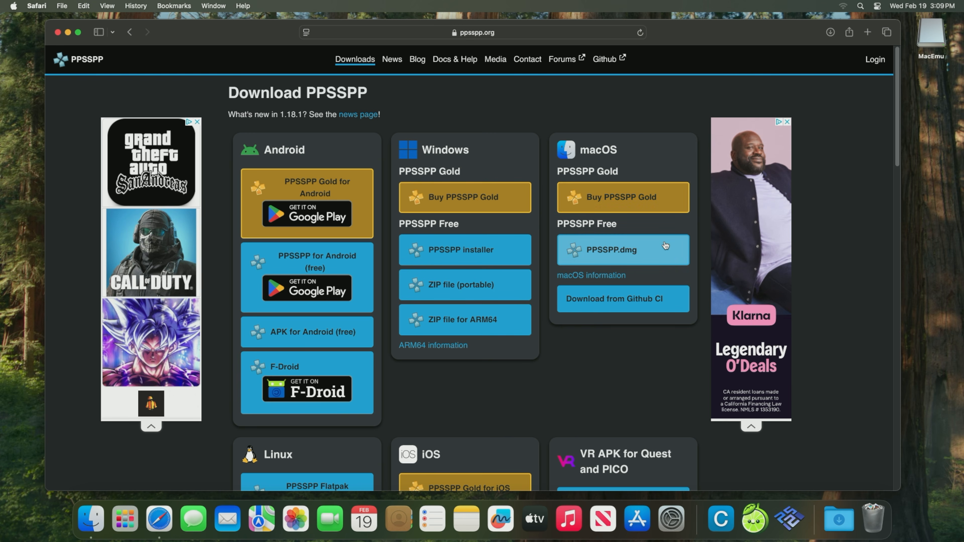
# Step: Download the free macOS PPSSPP.dmg, allowing downloads from the site, and copy the app into Applications
pyautogui.click(664, 250)
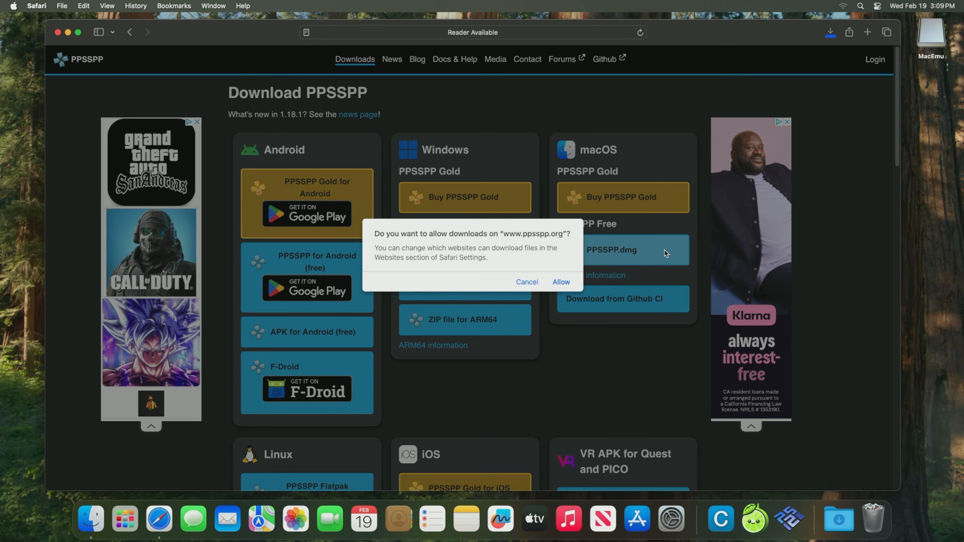
pyautogui.click(561, 282)
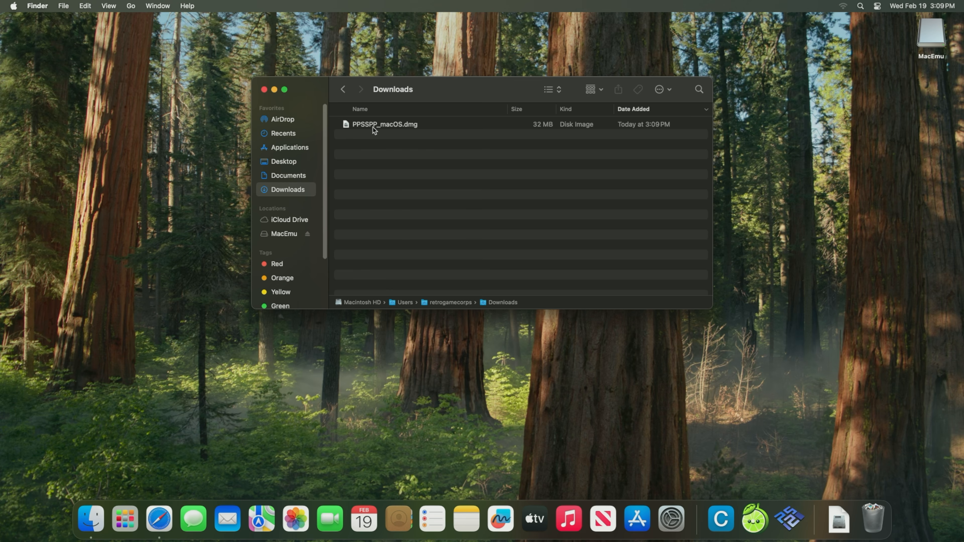
pyautogui.click(372, 128)
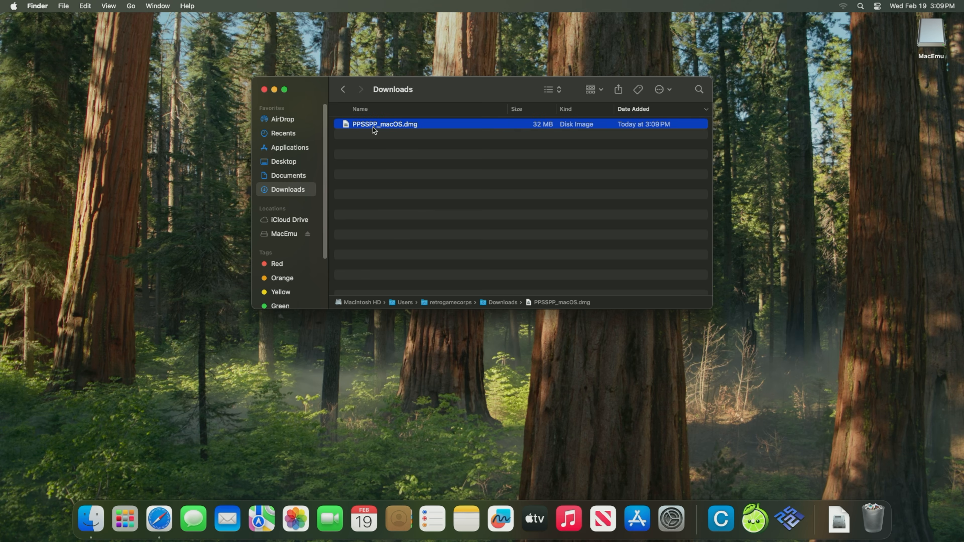
pyautogui.moveTo(201, 189); pyautogui.dragTo(391, 188)
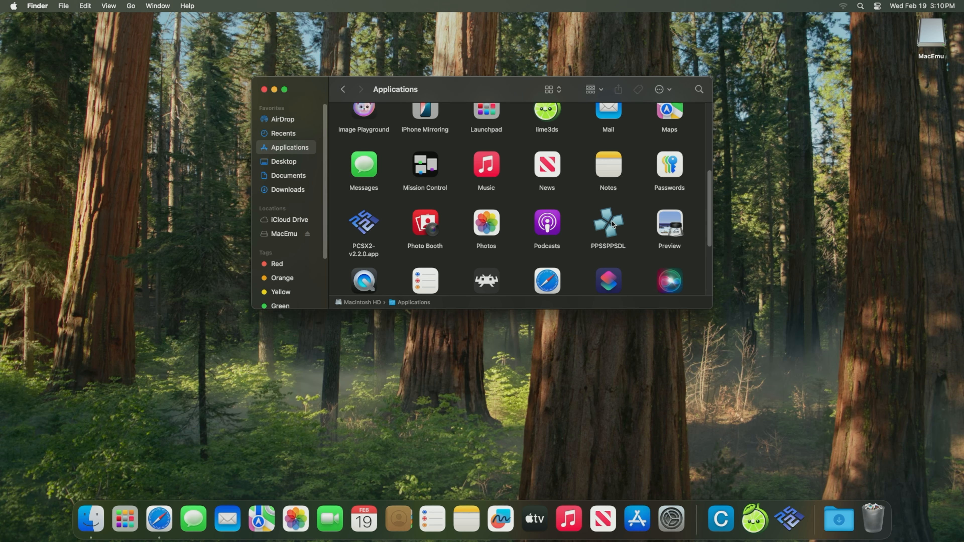
# Step: Launch PPSSPPSDL from Applications, approve opening the downloaded app, and maximize its window
pyautogui.click(614, 224)
pyautogui.doubleClick(614, 223)
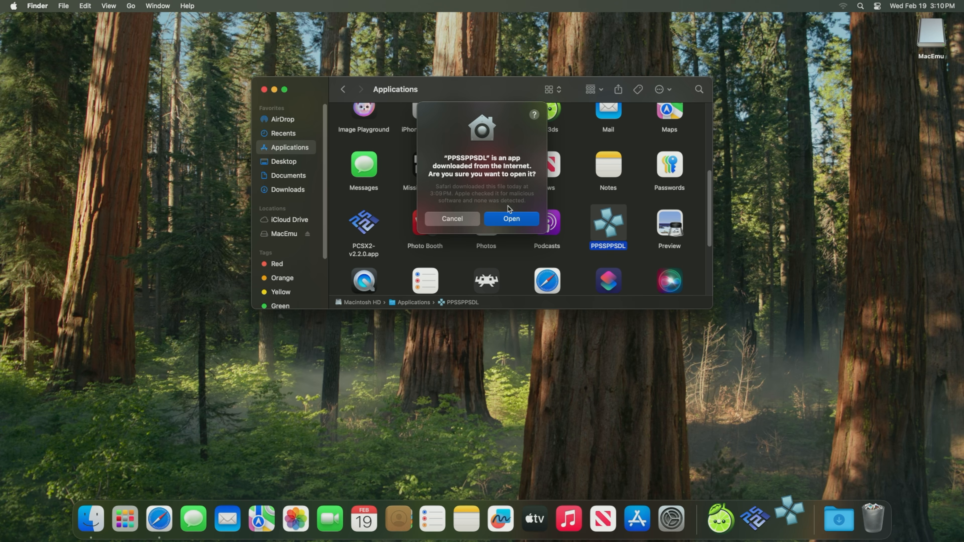
pyautogui.click(509, 219)
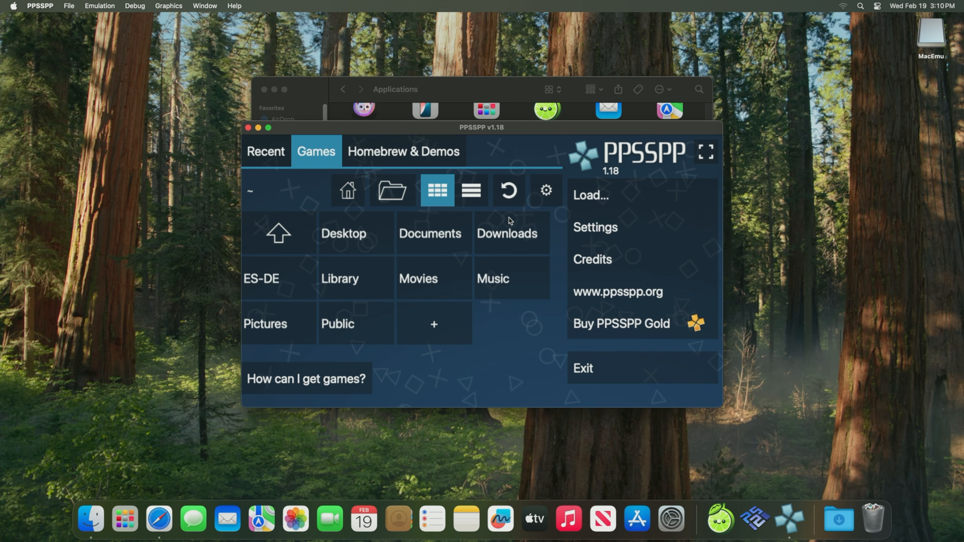
pyautogui.doubleClick(347, 129)
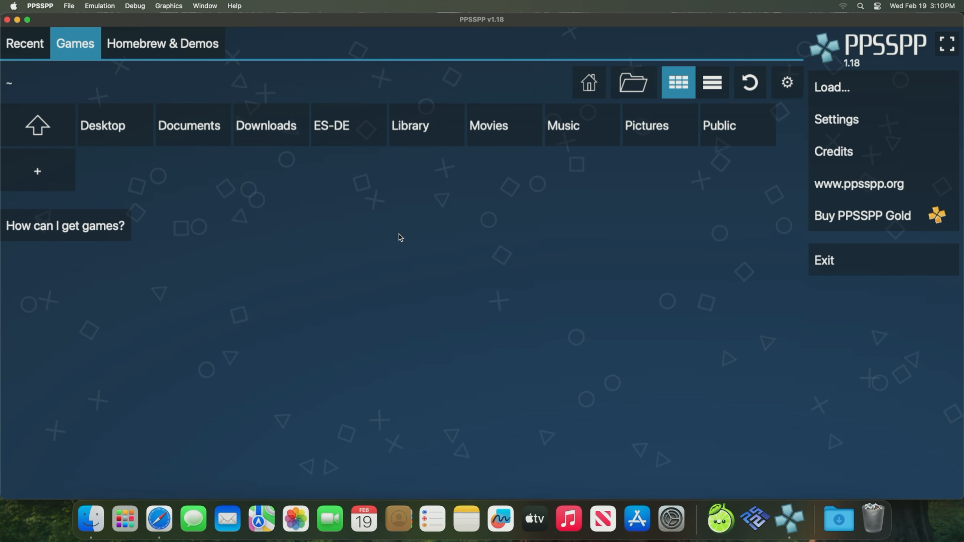
# Step: Load the psp folder from the MacEmu drive as the games location in PPSSPP and pin it
pyautogui.click(631, 84)
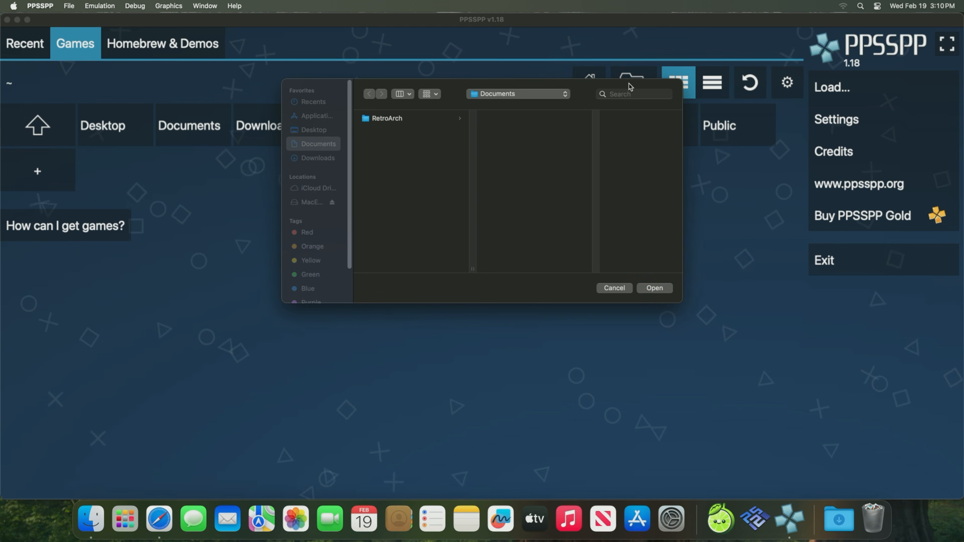
pyautogui.click(317, 203)
pyautogui.scroll(-15, 390, 182)
pyautogui.scroll(-10, 389, 182)
pyautogui.click(378, 216)
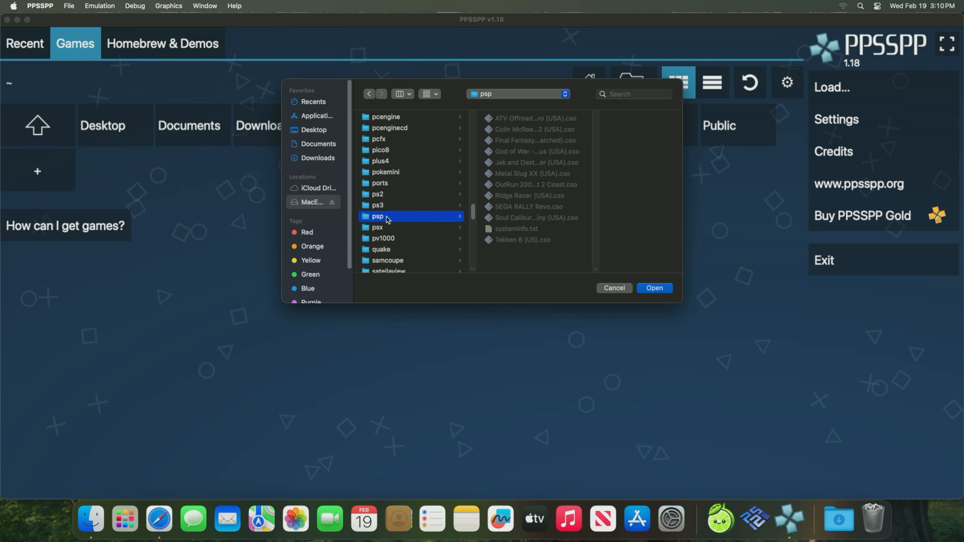
pyautogui.click(653, 288)
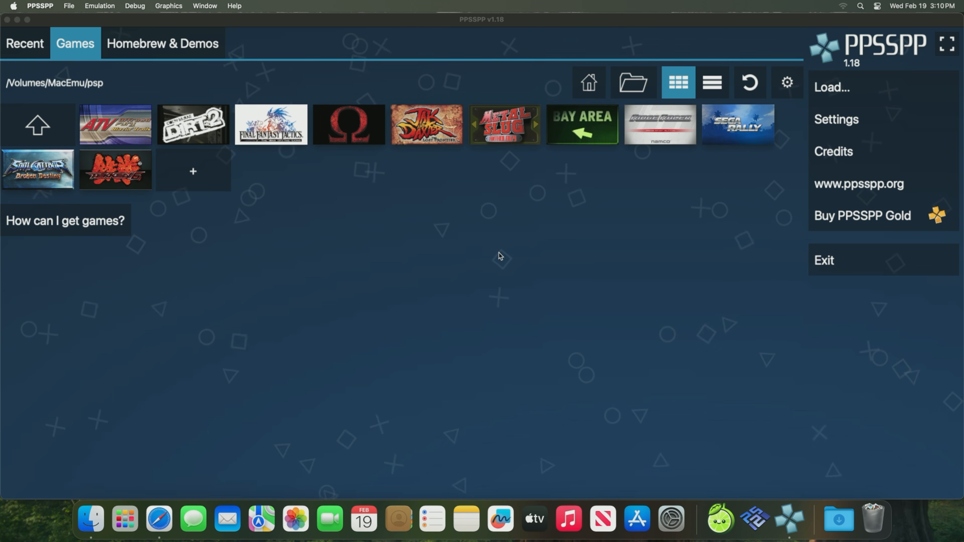
pyautogui.click(191, 172)
pyautogui.click(192, 173)
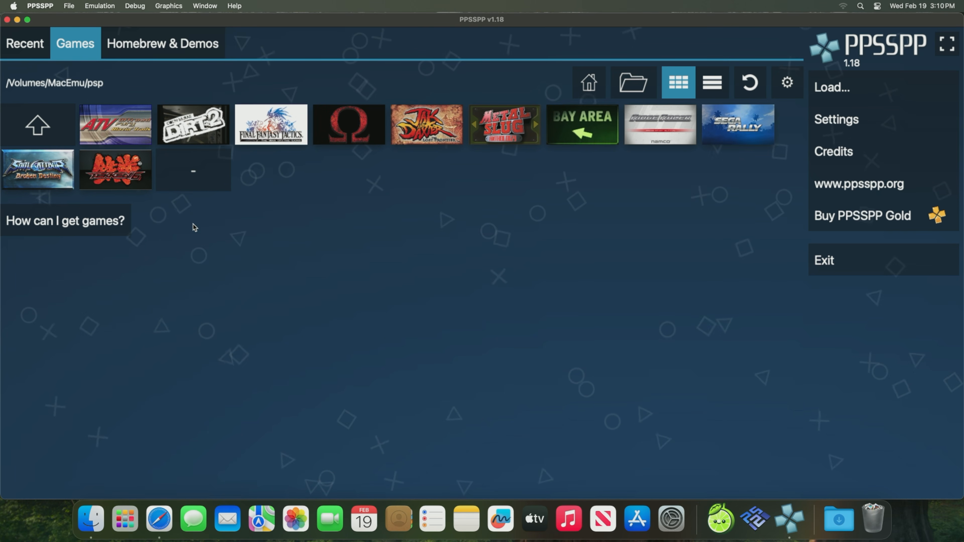
# Step: Set the rendering resolution in PPSSPP's graphics settings to 6× PSP
pyautogui.click(828, 121)
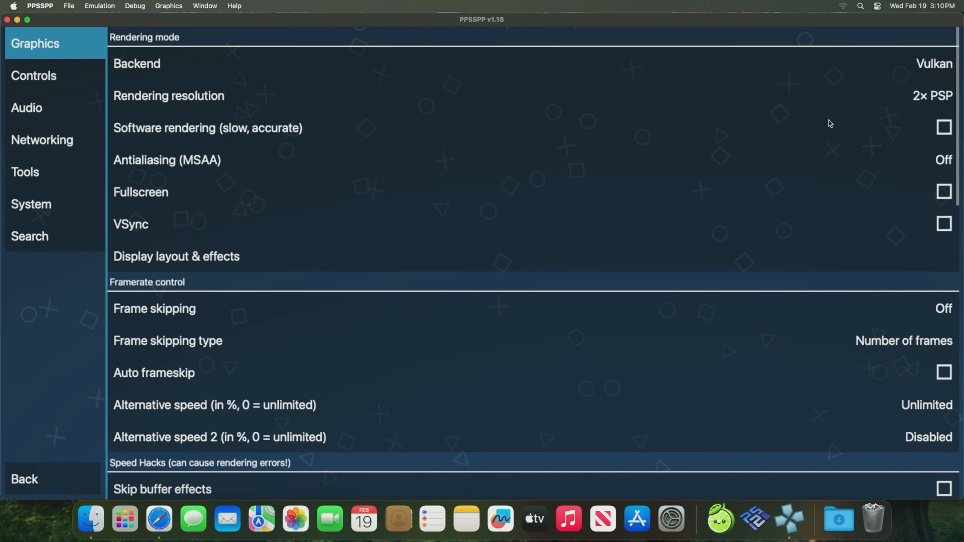
pyautogui.click(923, 94)
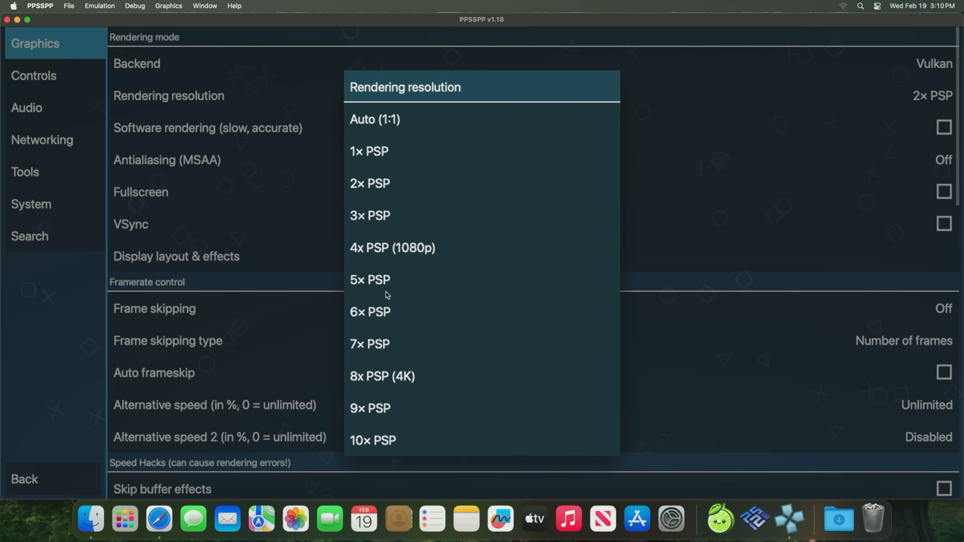
pyautogui.click(366, 313)
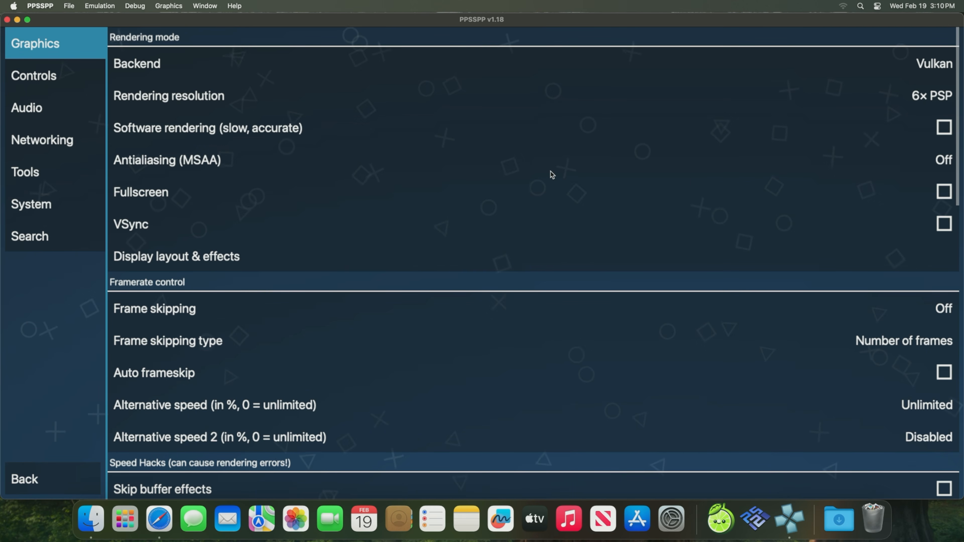
# Step: Enable Fullscreen and VSync in the graphics settings and set Antialiasing (MSAA) to 4×
pyautogui.click(943, 191)
pyautogui.click(943, 198)
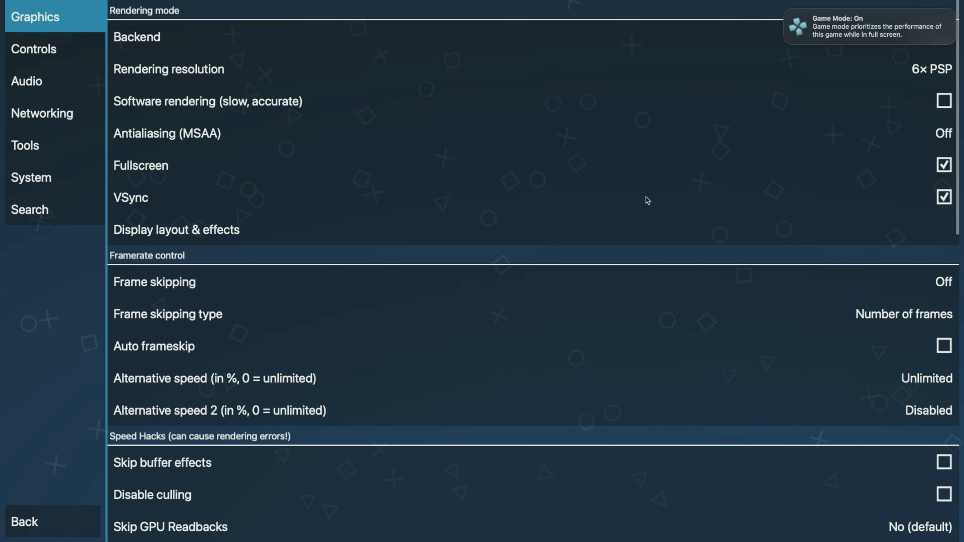
pyautogui.click(251, 136)
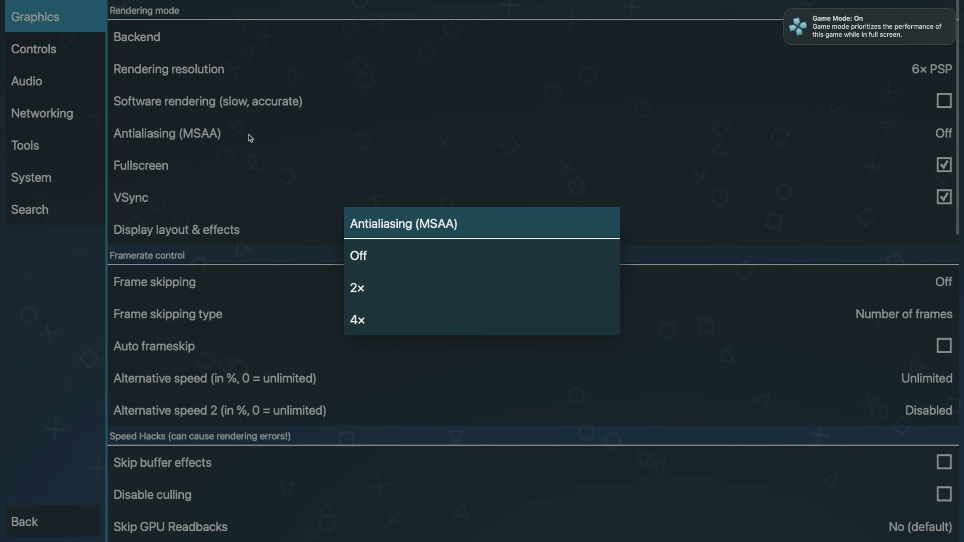
pyautogui.click(377, 320)
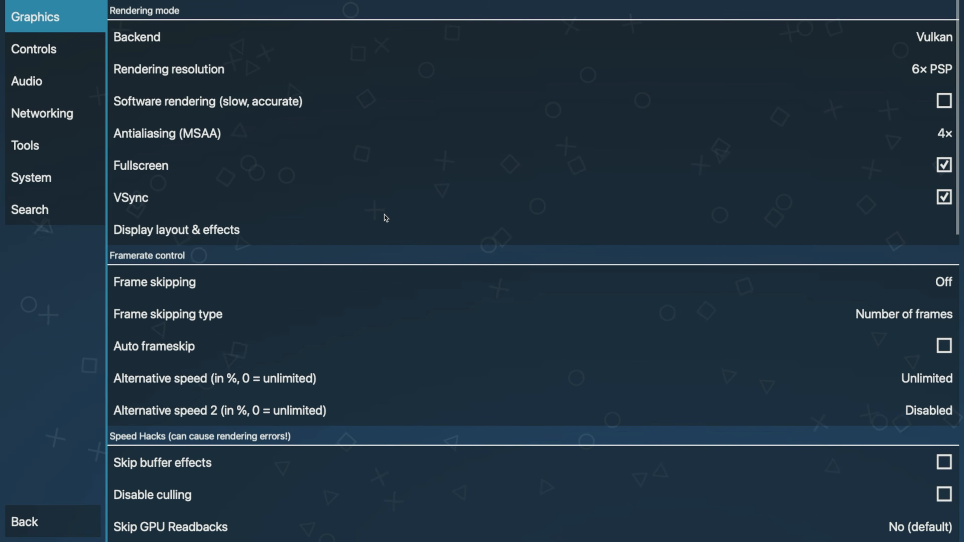
# Step: Turn on Show FPS counter and Show Speed in the graphics overlay information settings
pyautogui.scroll(-15, 383, 214)
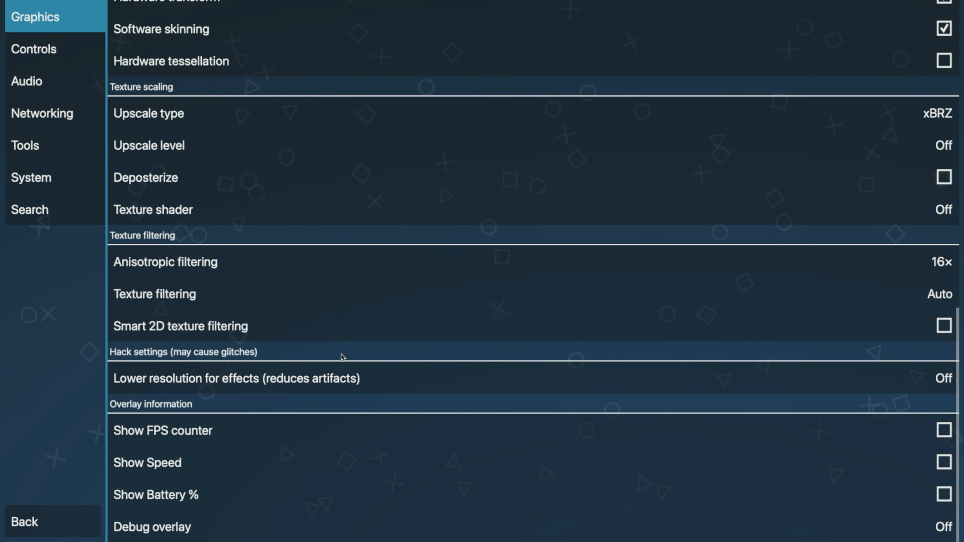
pyautogui.click(236, 428)
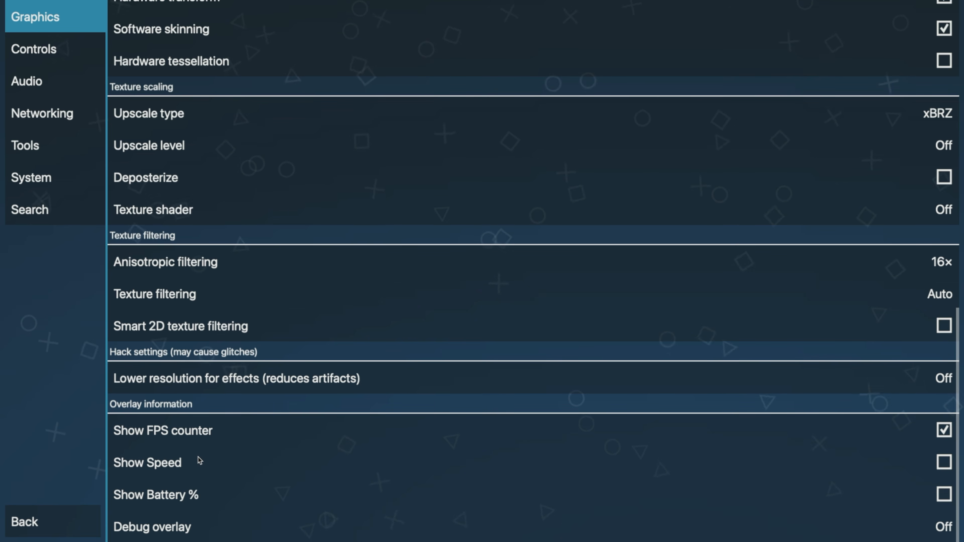
pyautogui.click(196, 465)
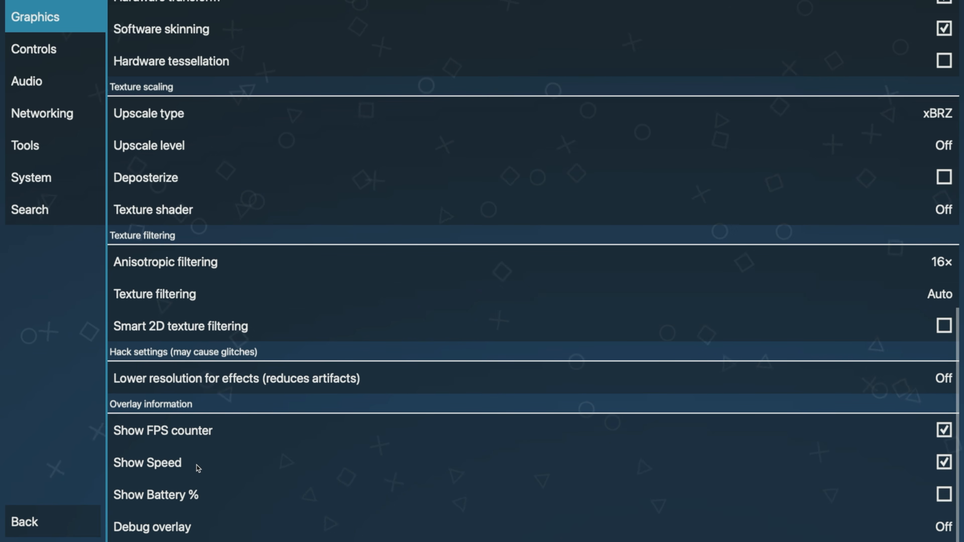
# Step: Allow combo mappings in the control mapping and assign Exit App to the controller combo pad1.b9 + pad1.b10
pyautogui.click(42, 48)
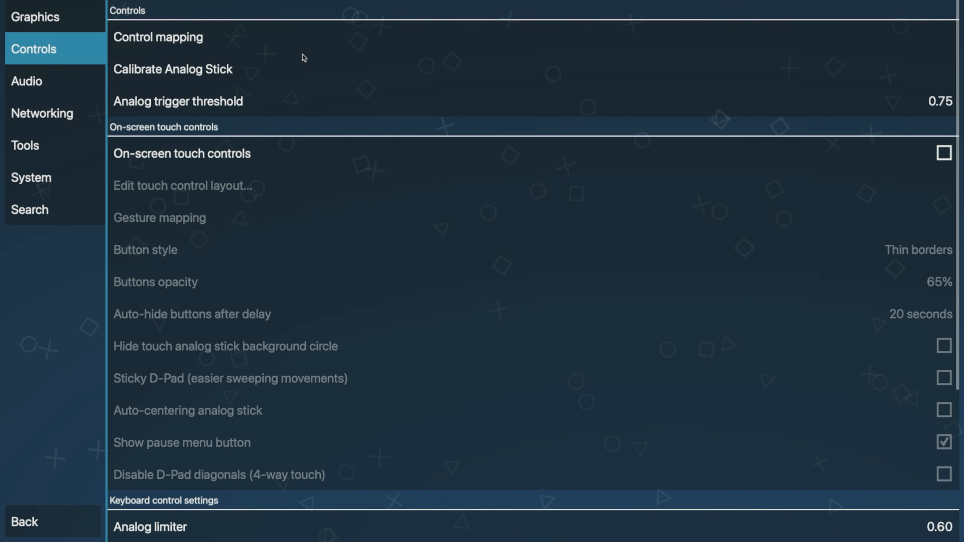
pyautogui.click(306, 42)
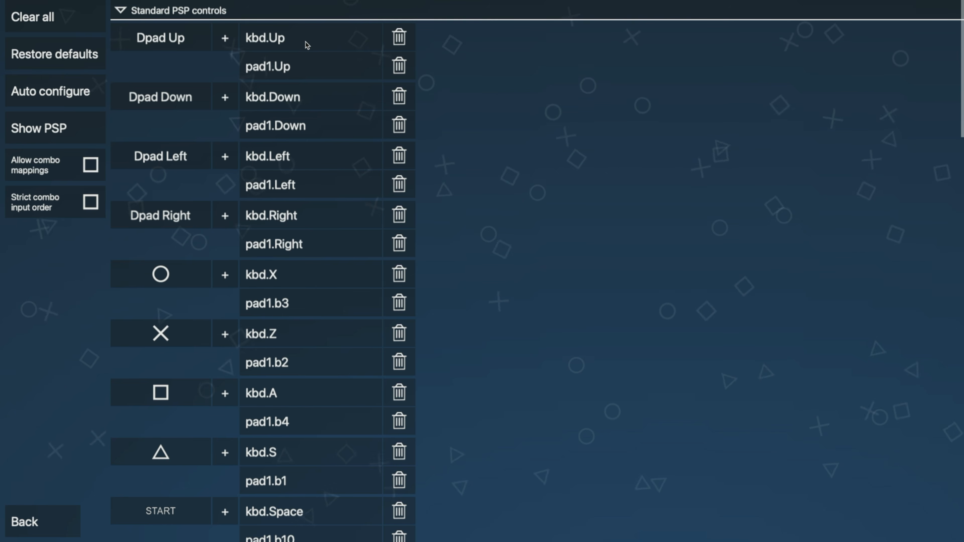
pyautogui.scroll(-10, 132, 135)
pyautogui.click(132, 122)
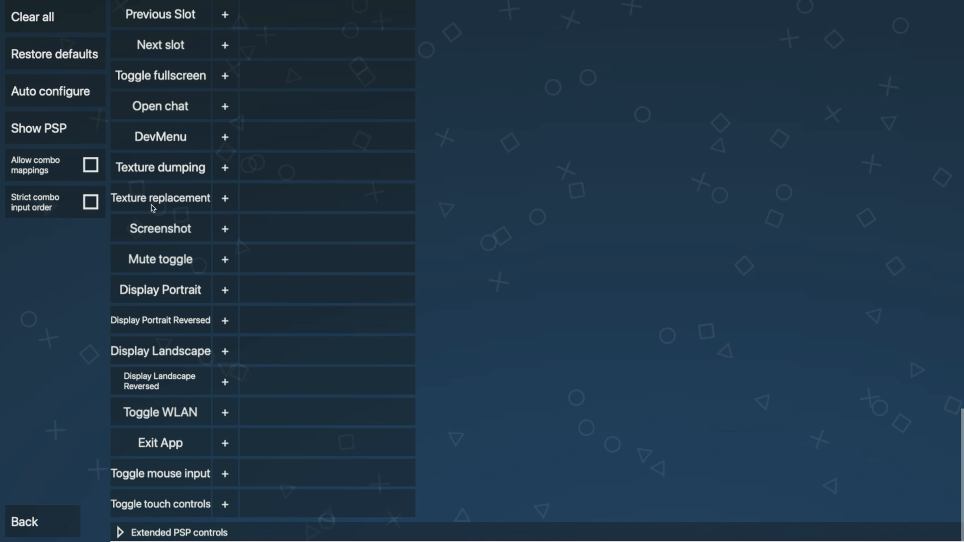
pyautogui.scroll(5, 159, 220)
pyautogui.scroll(-5, 163, 231)
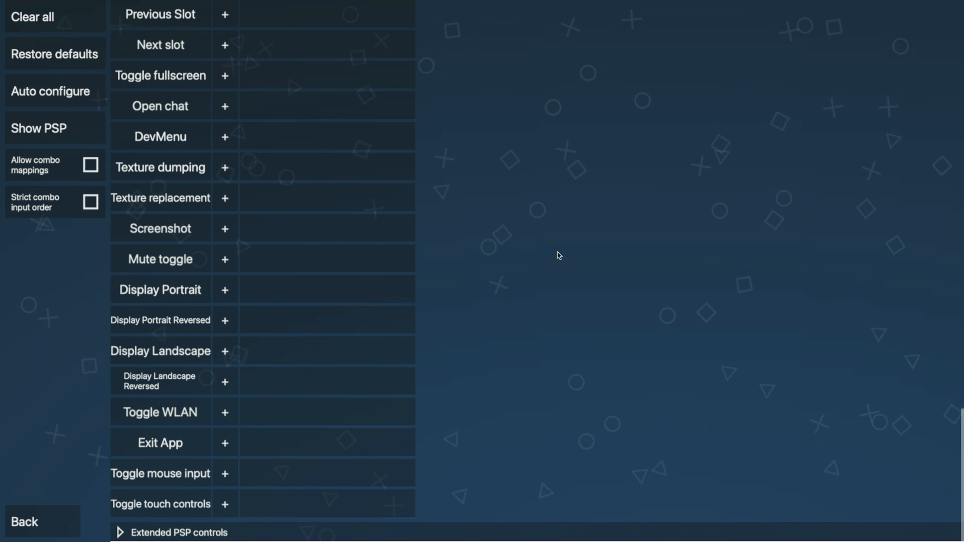
pyautogui.click(92, 166)
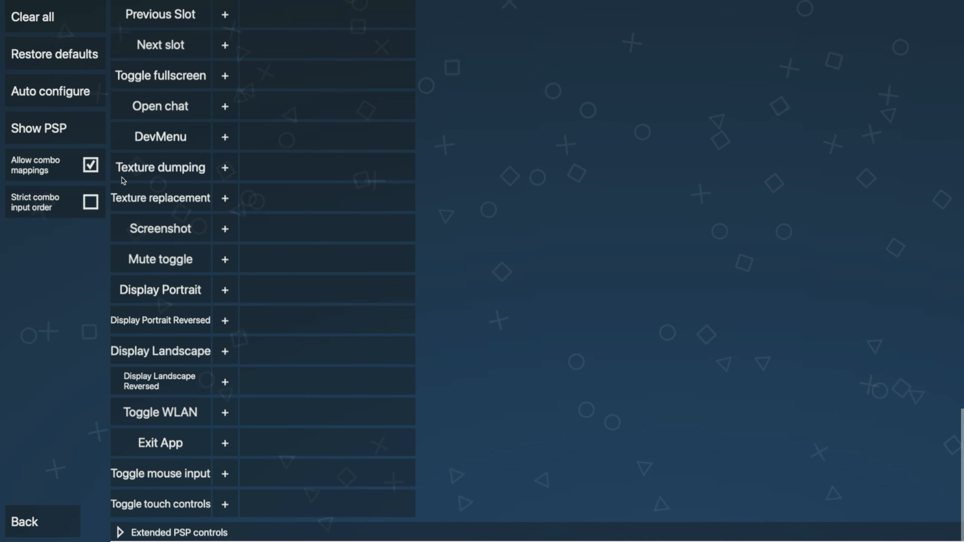
pyautogui.click(303, 440)
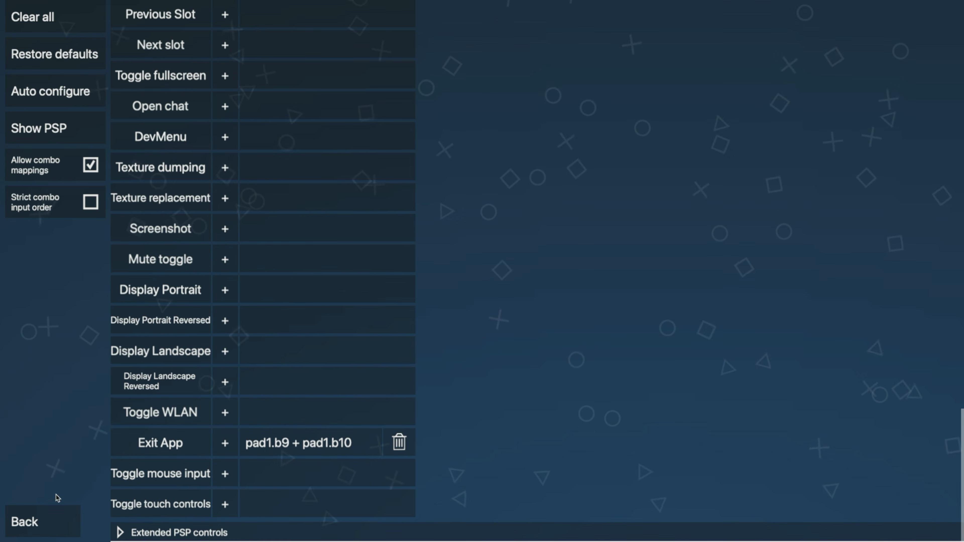
pyautogui.click(45, 516)
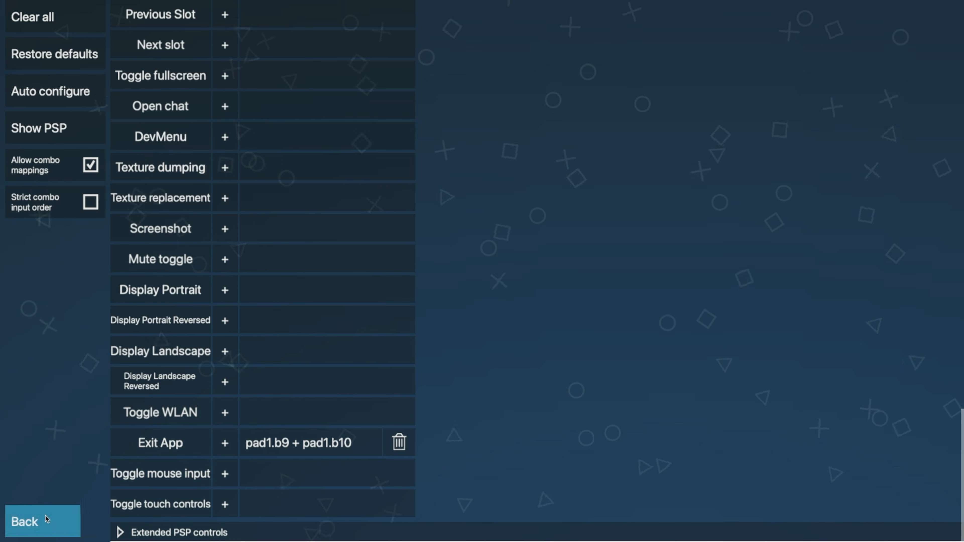
# Step: Enter the account username in PPSSPP's RetroAchievements settings
pyautogui.click(59, 148)
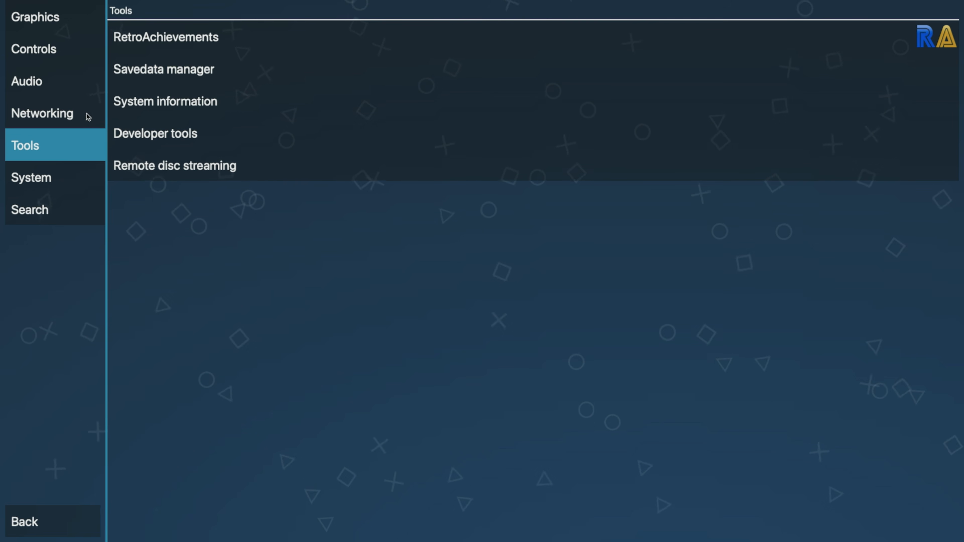
pyautogui.click(135, 37)
pyautogui.click(156, 22)
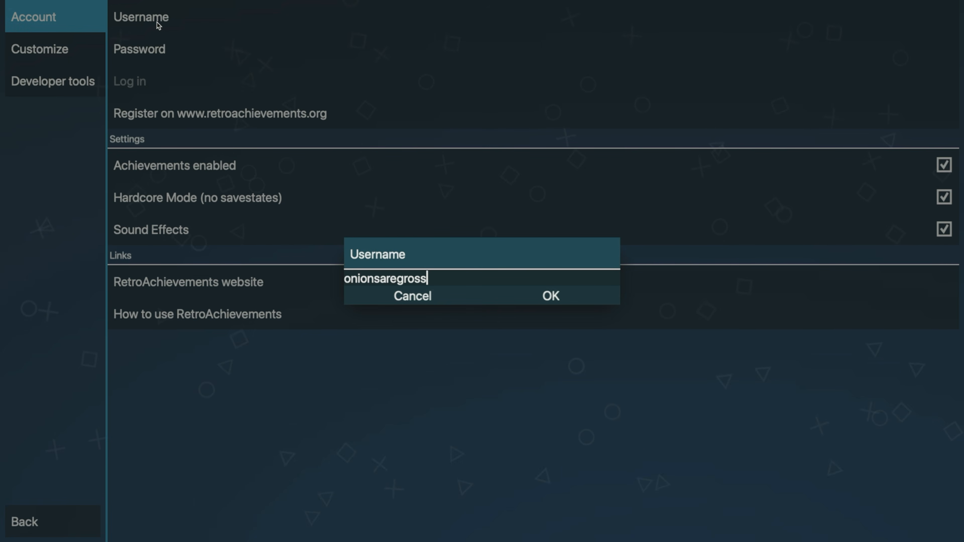
pyautogui.click(540, 293)
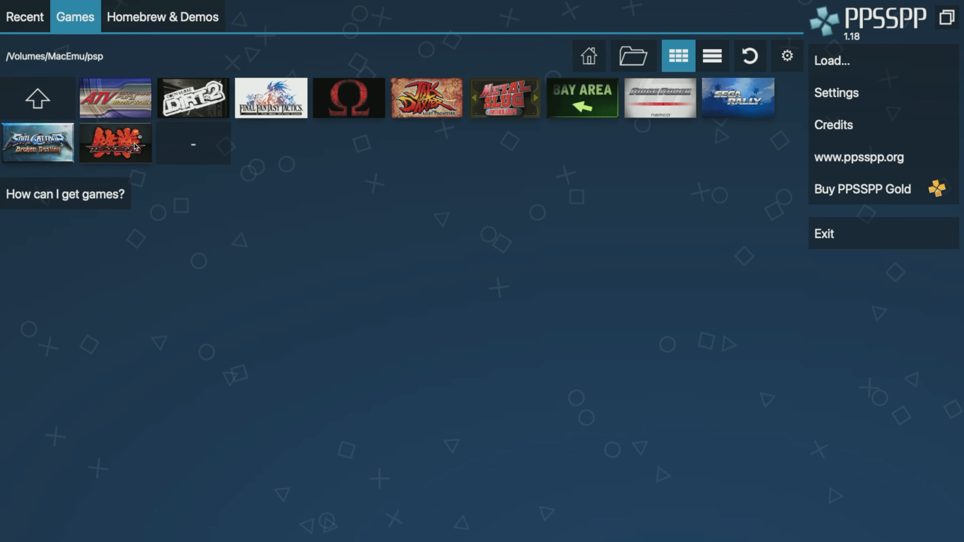
# Step: Launch the Tekken game from the psp games list
pyautogui.click(112, 147)
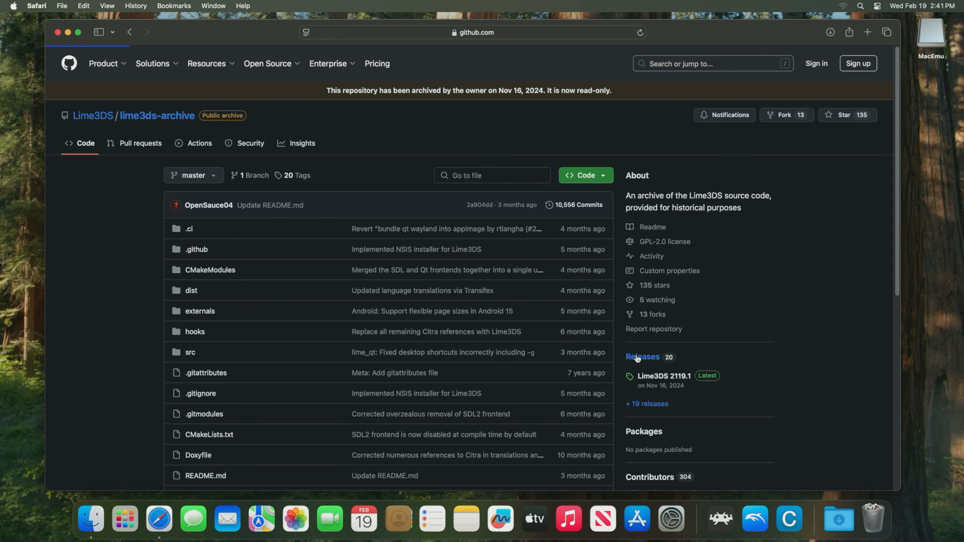
# Step: Download lime3ds-2119.1-macos-universal.zip from the Lime3DS GitHub releases in Safari and move the lime3ds app from Downloads into Applications
pyautogui.click(637, 358)
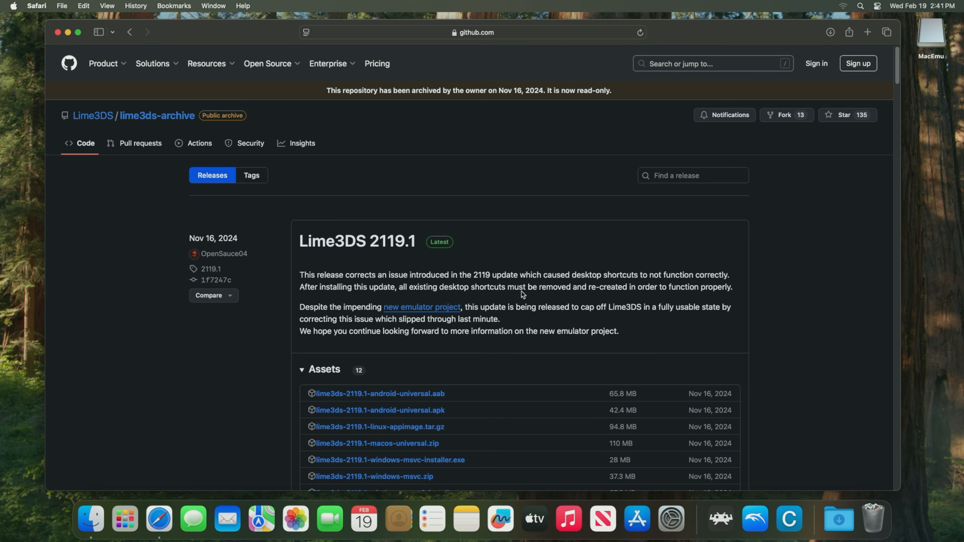
pyautogui.scroll(-1, 527, 291)
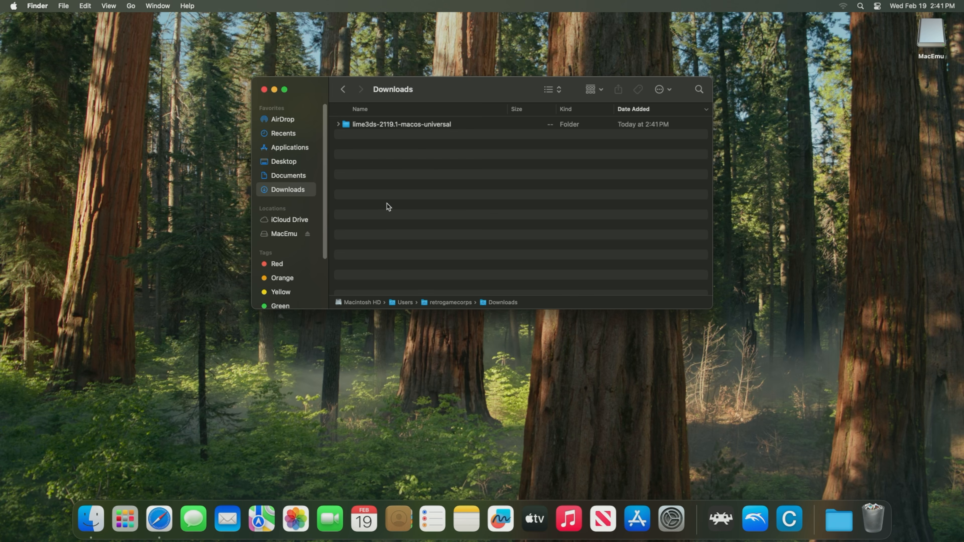
pyautogui.click(339, 125)
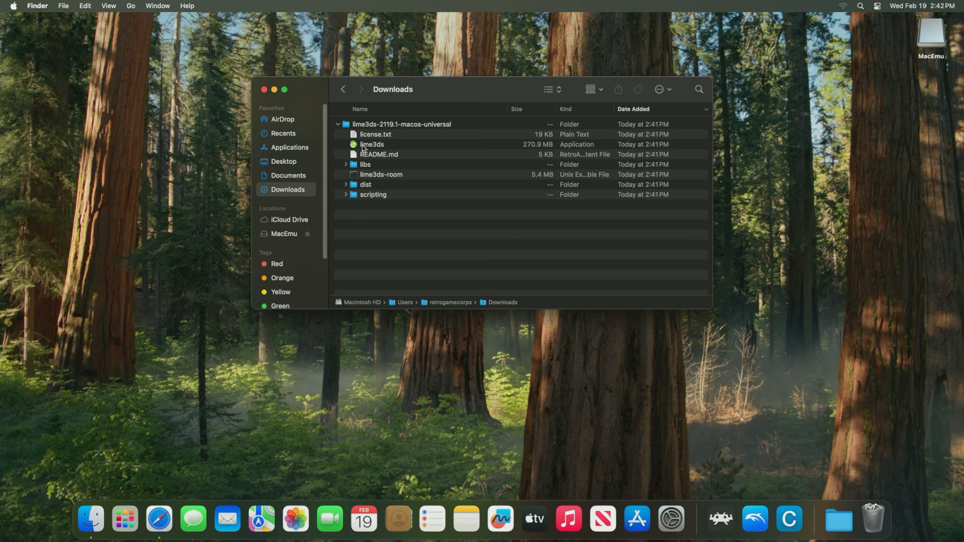
pyautogui.moveTo(289, 149); pyautogui.dragTo(289, 148)
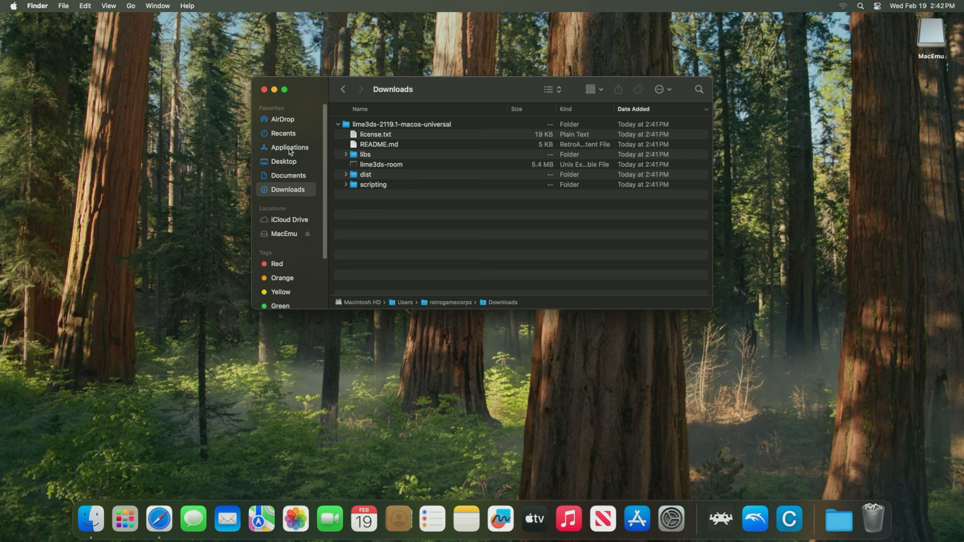
# Step: Try to launch lime3ds from the Applications folder and dismiss the security warning
pyautogui.click(289, 148)
pyautogui.scroll(-3, 552, 185)
pyautogui.click(553, 184)
pyautogui.doubleClick(552, 184)
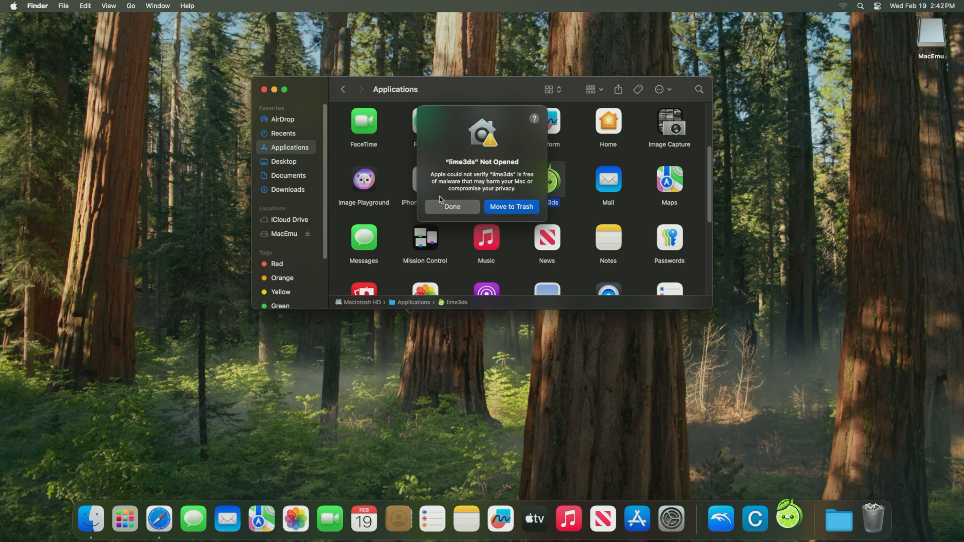
pyautogui.click(444, 209)
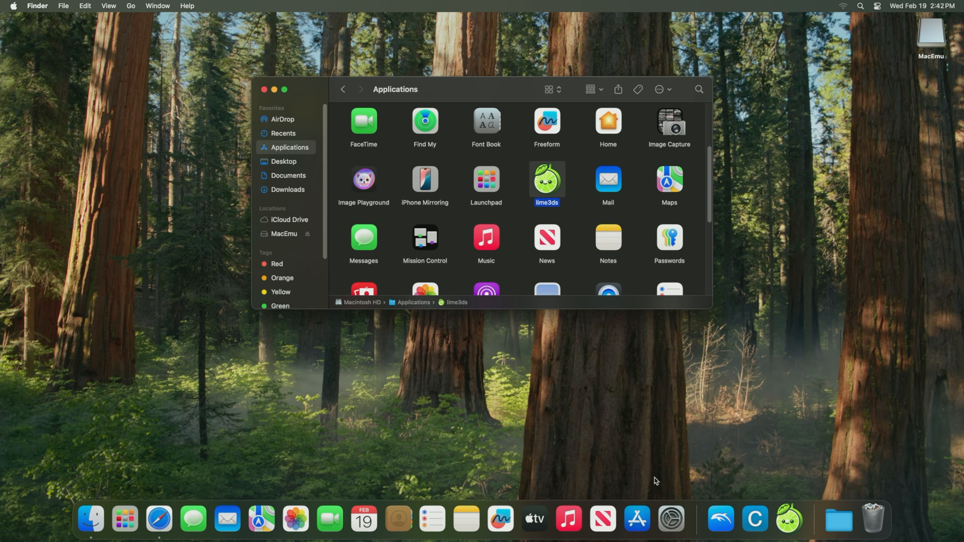
# Step: Allow the blocked lime3ds app to open anyway in System Settings' Privacy & Security, authorizing with the administrator password
pyautogui.click(670, 517)
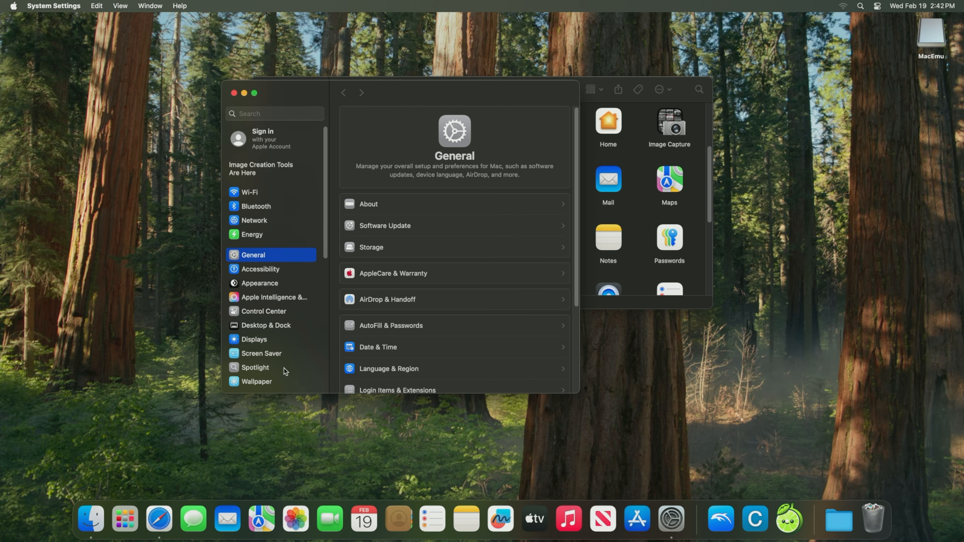
pyautogui.scroll(-8, 283, 353)
pyautogui.click(269, 330)
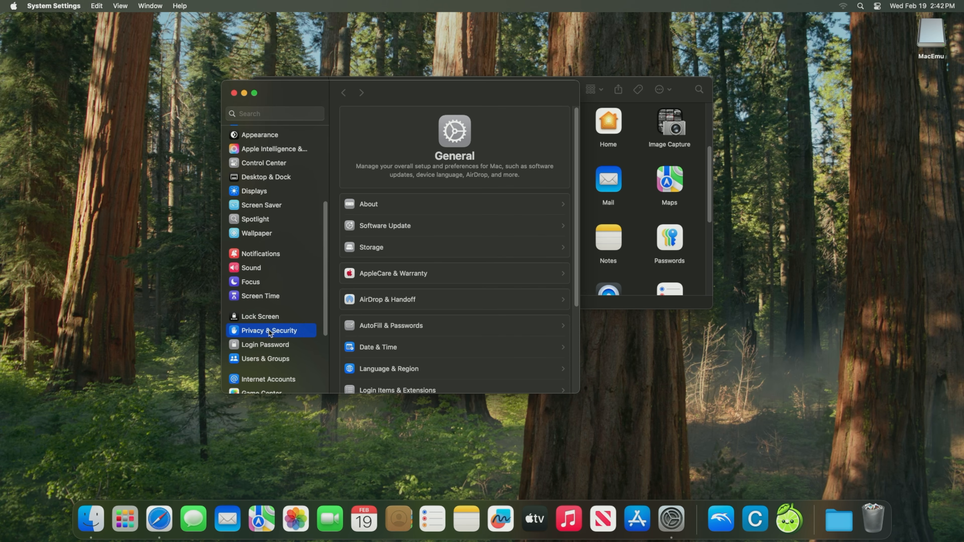
pyautogui.scroll(-10, 421, 260)
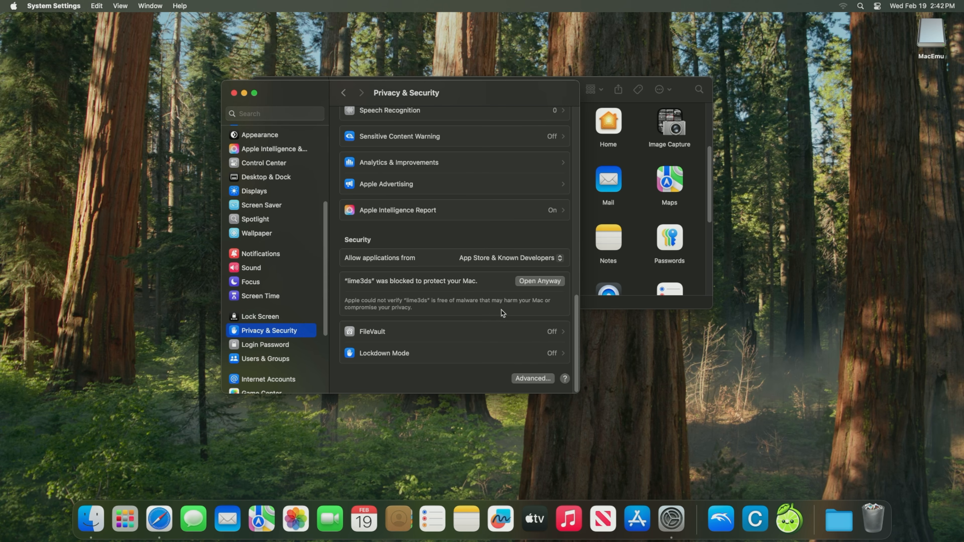
pyautogui.click(531, 282)
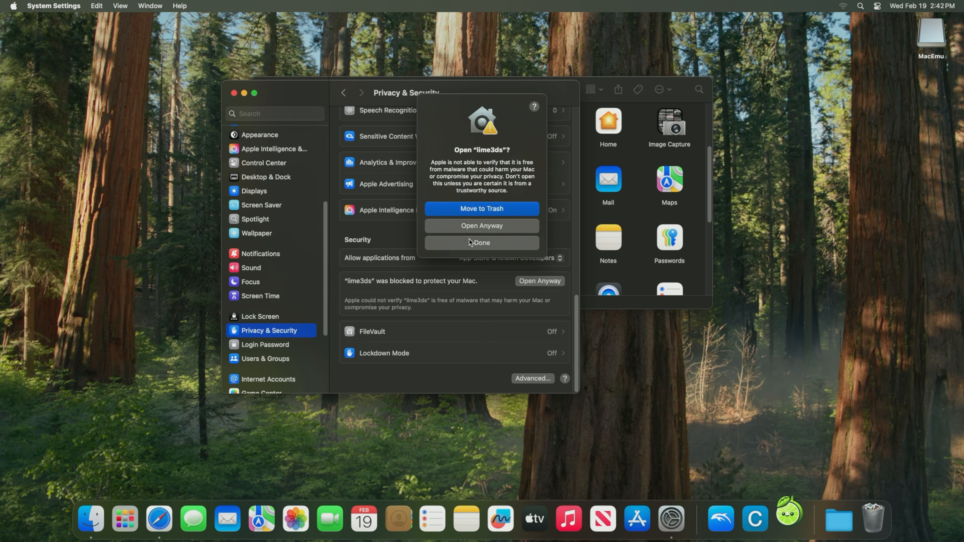
pyautogui.click(458, 226)
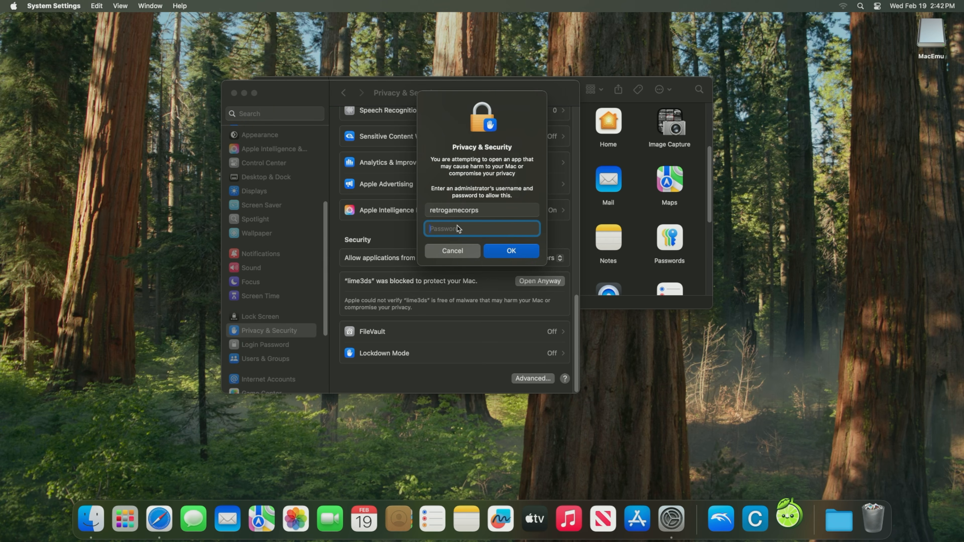
pyautogui.write('••••••')
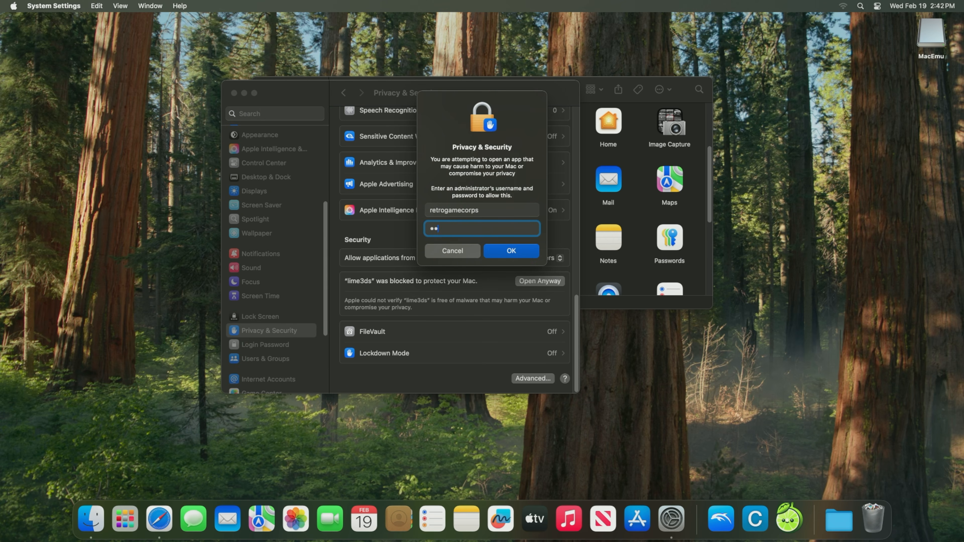
pyautogui.press('Return')
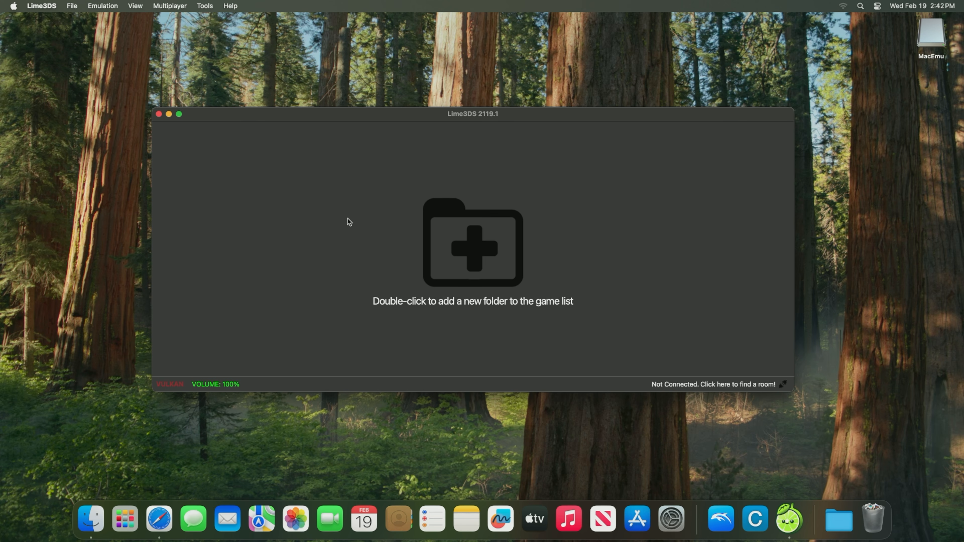
# Step: Add the n3ds folder from the MacEmu drive to the Lime3DS game list
pyautogui.doubleClick(349, 222)
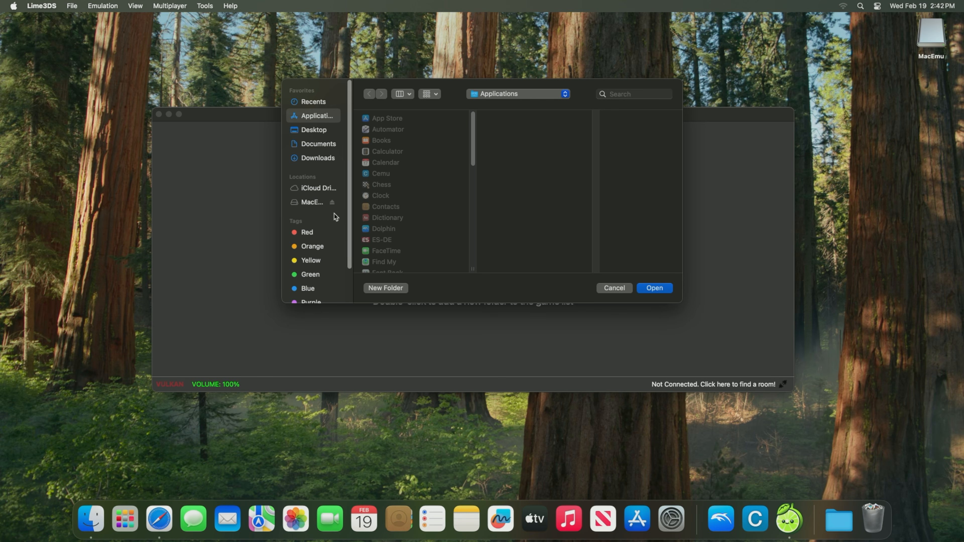
pyautogui.click(300, 202)
pyautogui.scroll(-5, 389, 223)
pyautogui.scroll(-10, 389, 224)
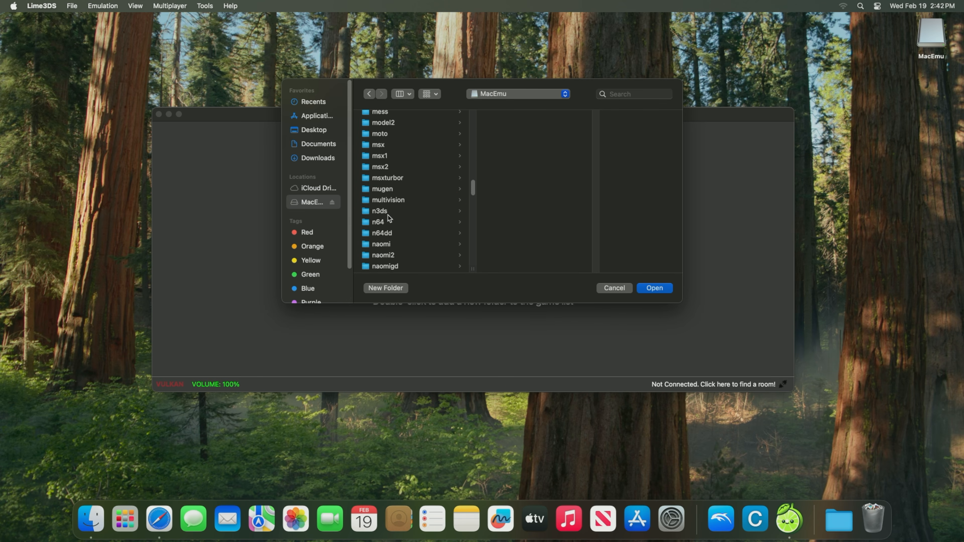
pyautogui.click(390, 215)
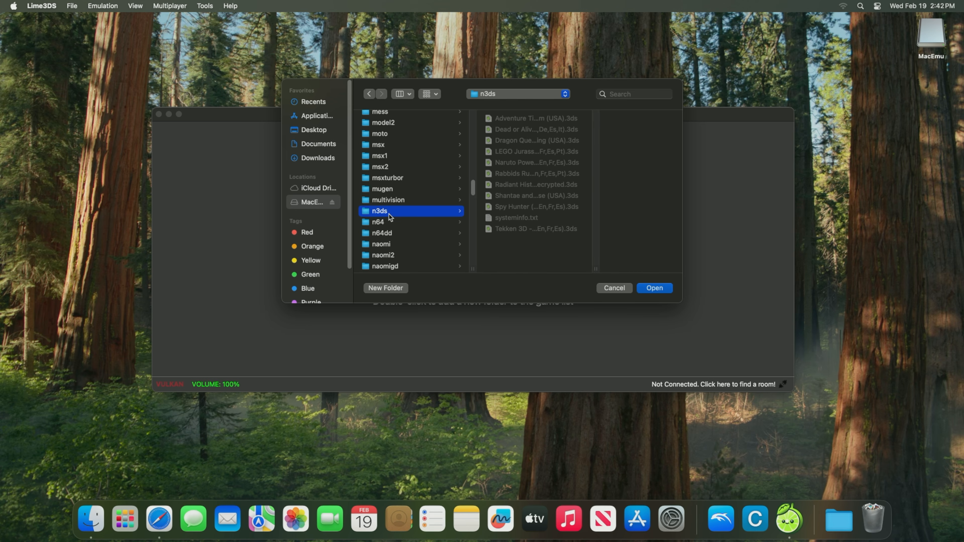
pyautogui.click(654, 288)
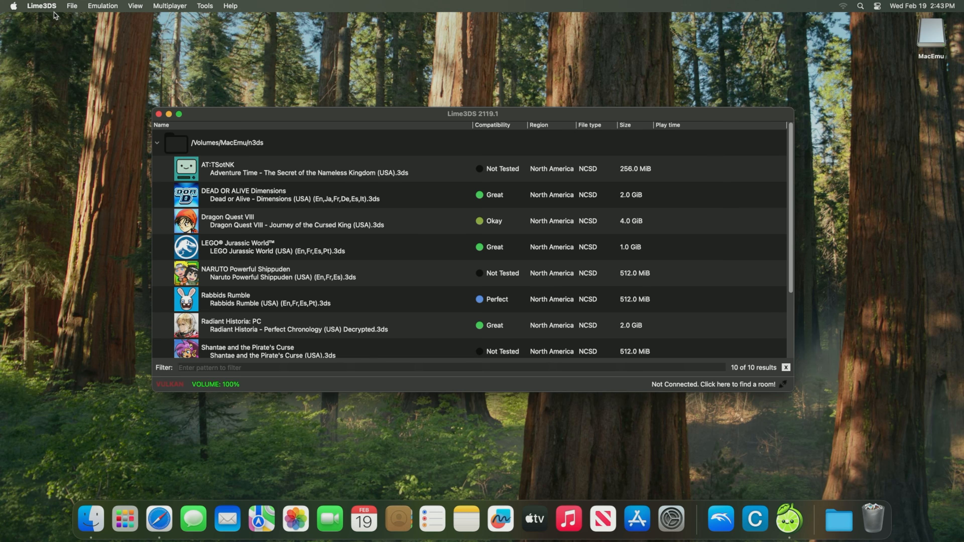
# Step: Allow microphone access for Lime3DS and set its internal resolution to 4x Native (1600x960) in the graphics configuration
pyautogui.click(45, 7)
pyautogui.click(47, 37)
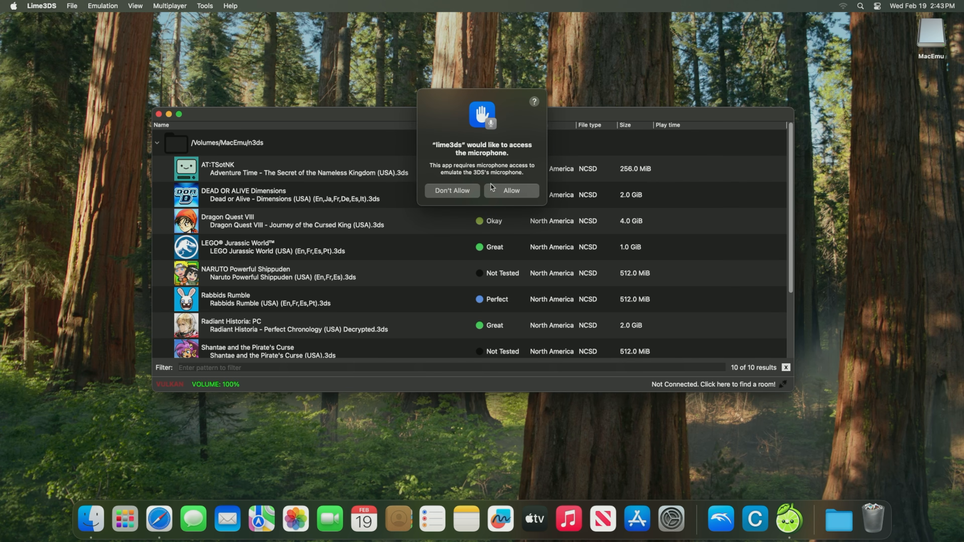
pyautogui.click(524, 194)
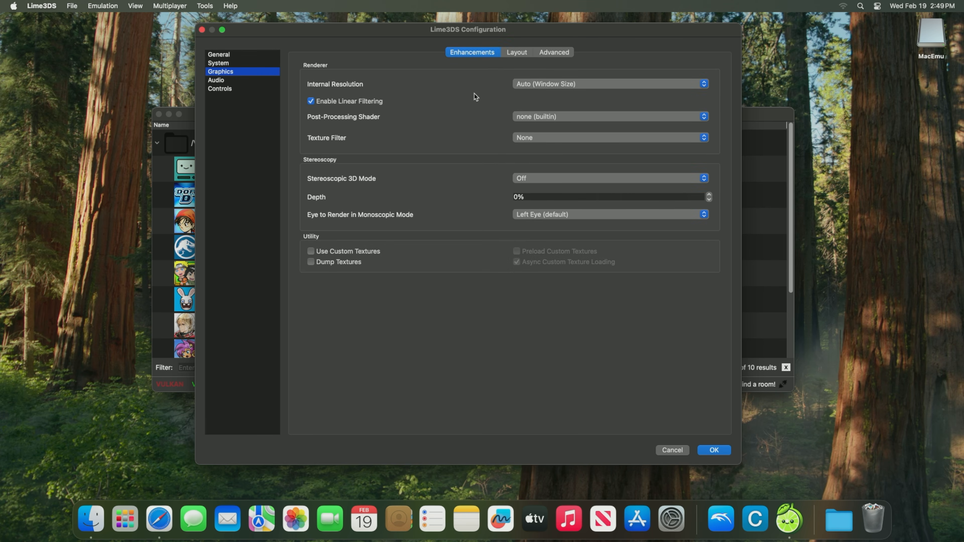
pyautogui.click(527, 83)
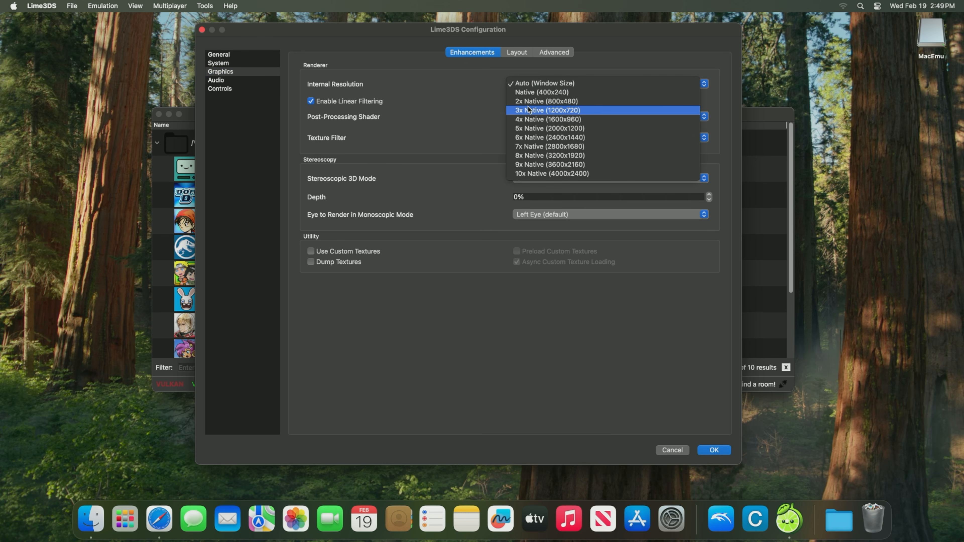
pyautogui.click(533, 120)
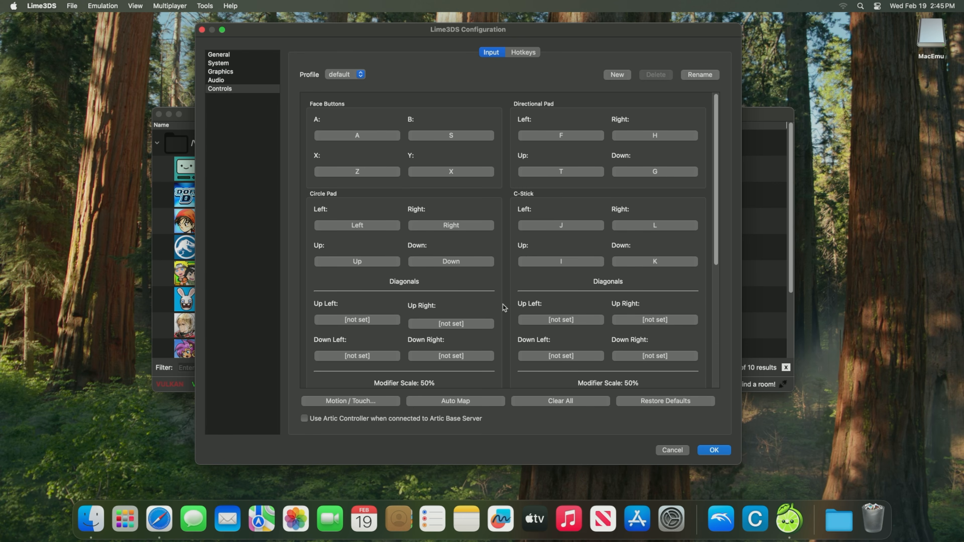
# Step: Auto-map the connected controller in the default input profile and save the Lime3DS configuration
pyautogui.click(456, 402)
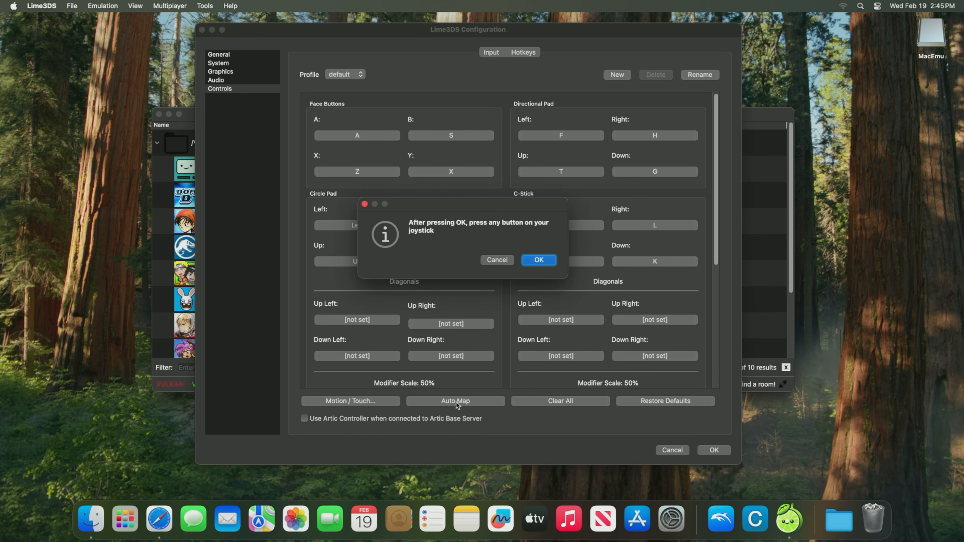
pyautogui.click(536, 261)
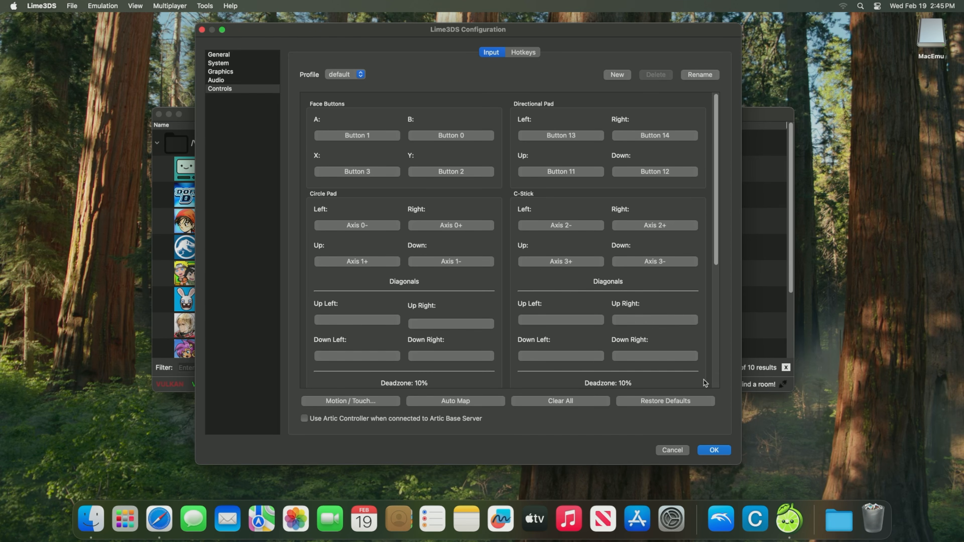
pyautogui.click(708, 451)
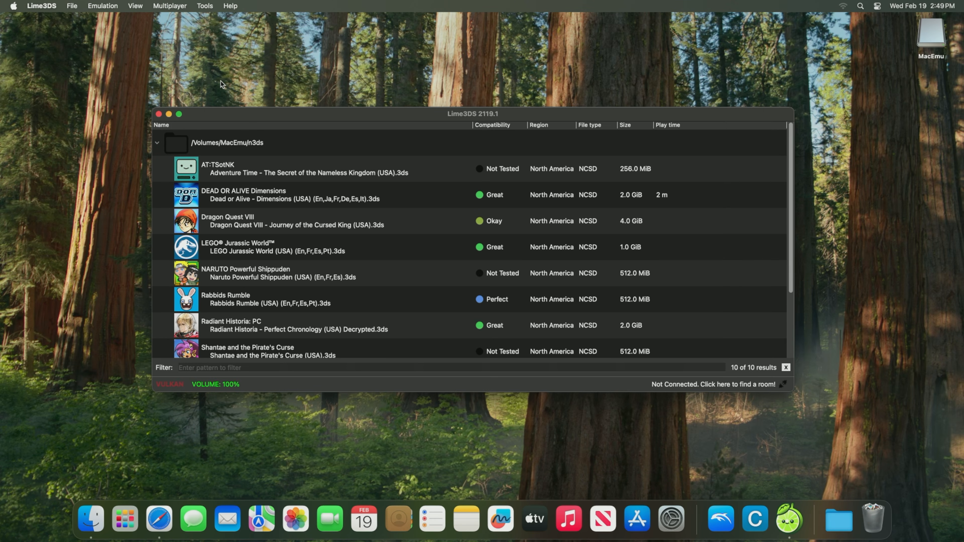
# Step: Turn on fullscreen with the Large Screen layout and launch DEAD OR ALIVE Dimensions
pyautogui.click(135, 9)
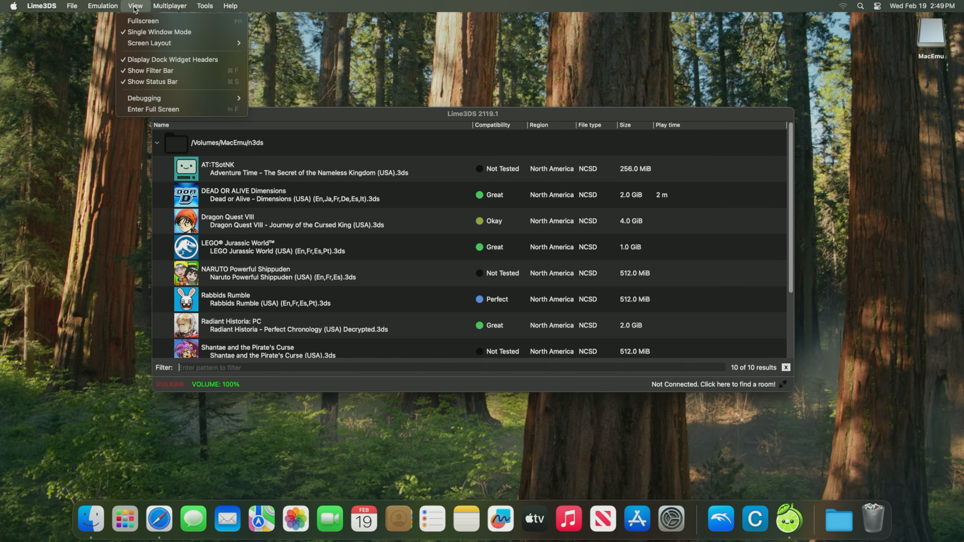
pyautogui.click(137, 21)
pyautogui.click(133, 7)
pyautogui.moveTo(212, 43)
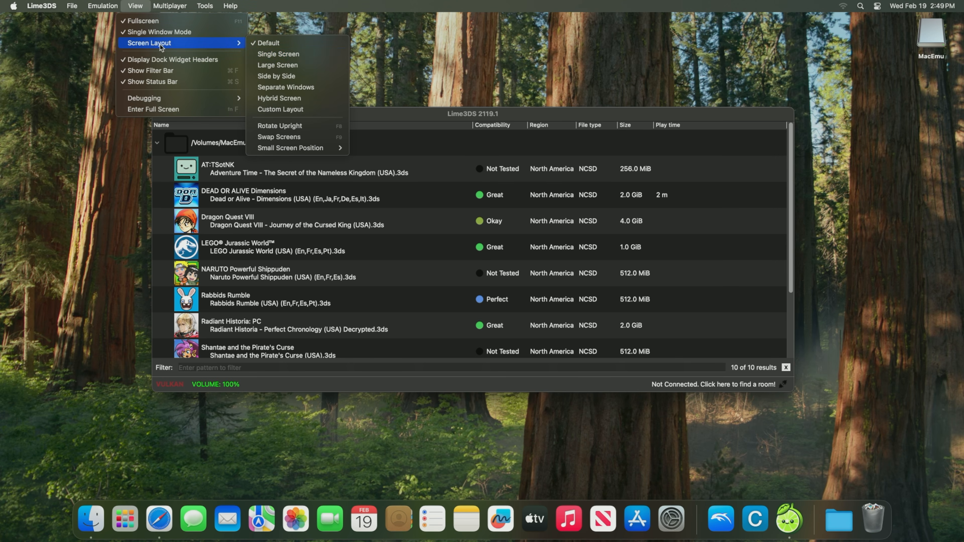
pyautogui.click(292, 66)
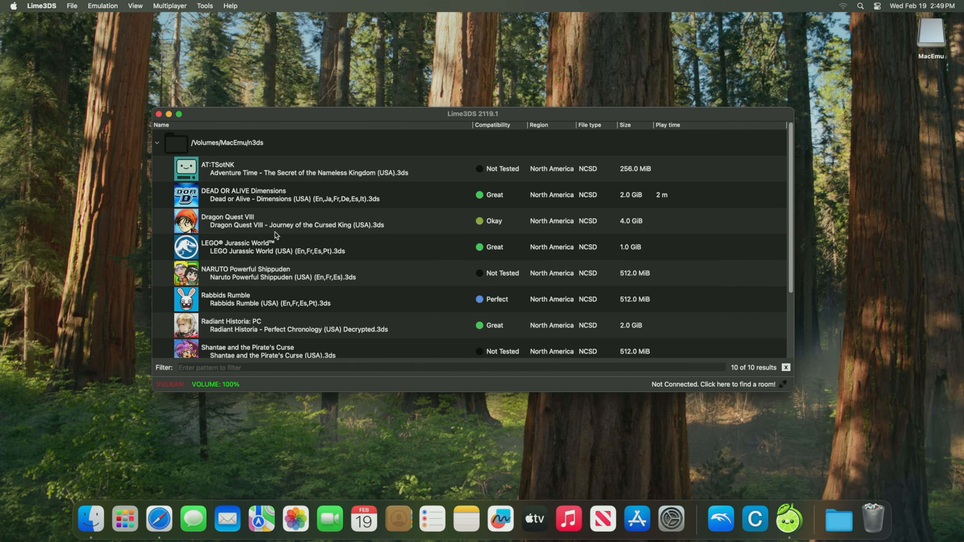
pyautogui.doubleClick(256, 195)
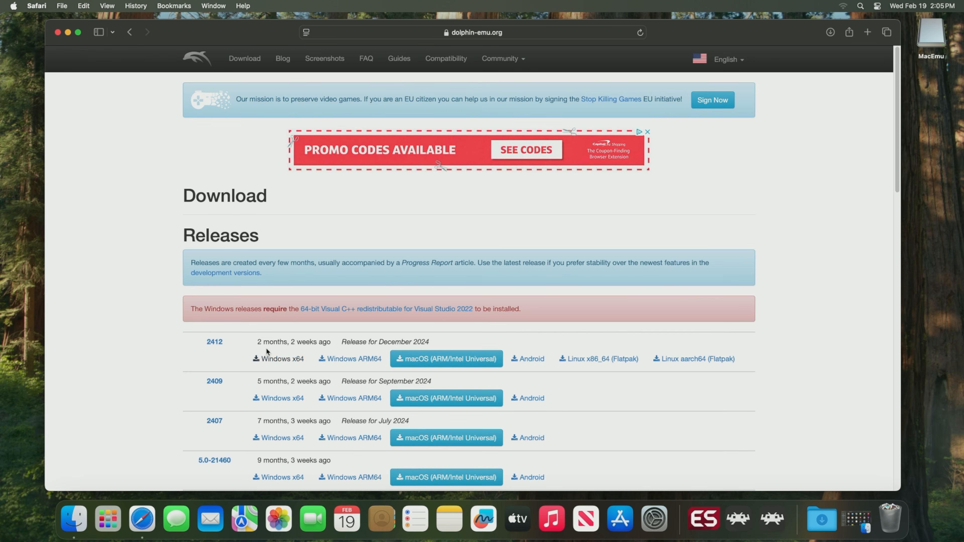
# Step: Download the macOS (ARM/Intel Universal) build of Dolphin 2412 from dolphin-emu.org in Safari and copy the app into Applications
pyautogui.scroll(-10, 151, 343)
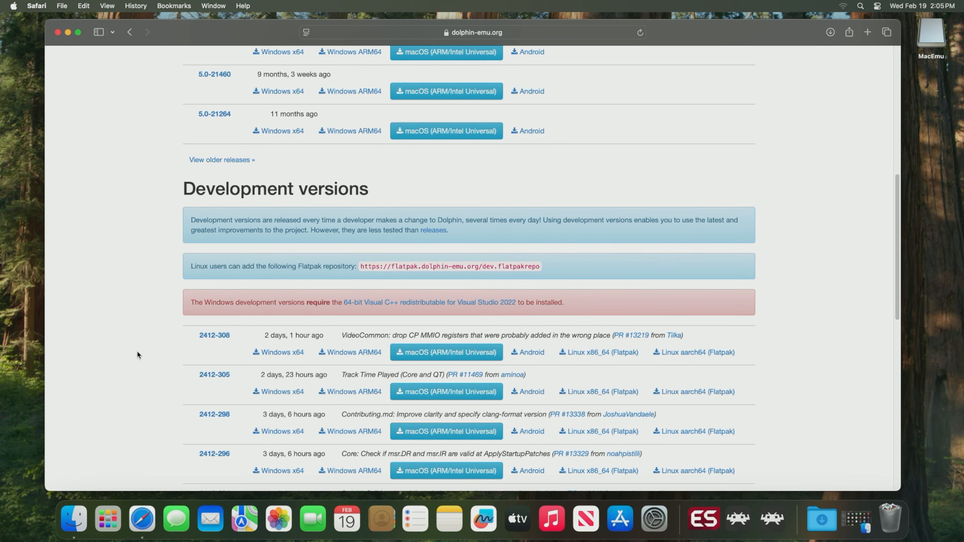
pyautogui.scroll(10, 137, 354)
pyautogui.click(435, 360)
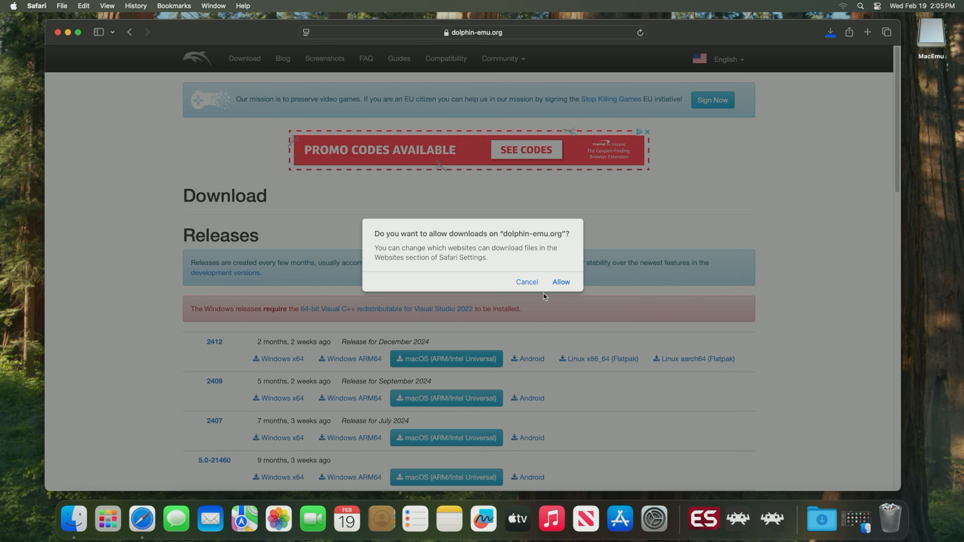
pyautogui.click(559, 283)
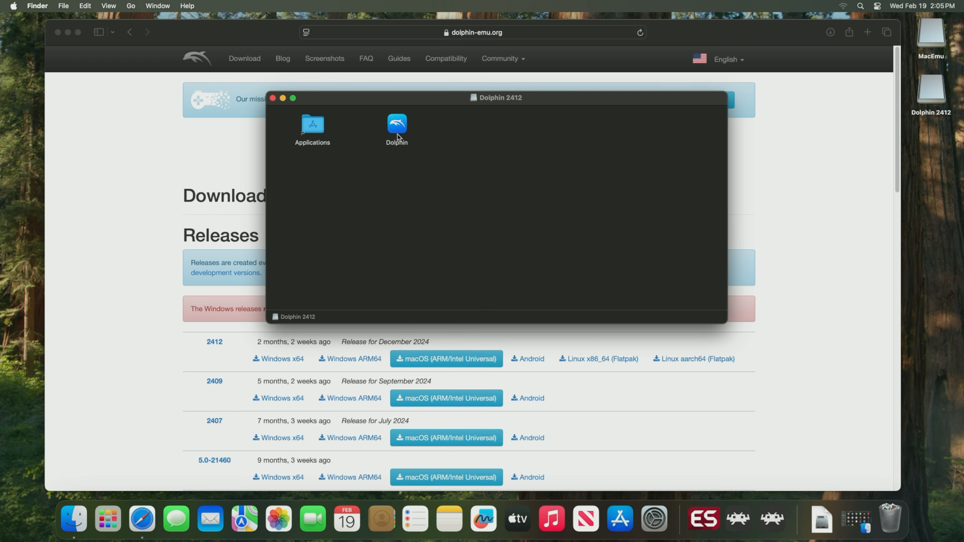
pyautogui.moveTo(397, 136); pyautogui.dragTo(318, 127)
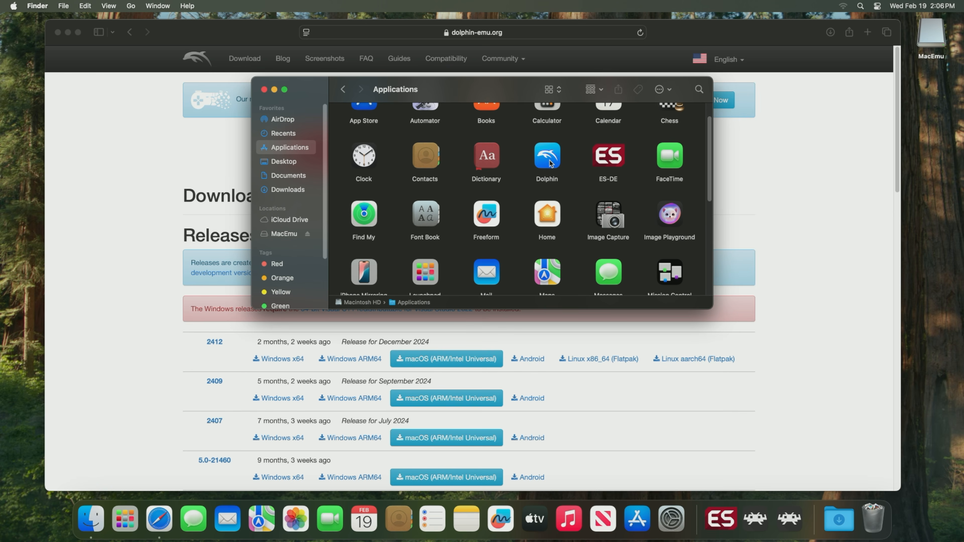
# Step: Launch Dolphin from the Applications folder, confirm opening it, and authorize usage reporting to its developers
pyautogui.doubleClick(550, 160)
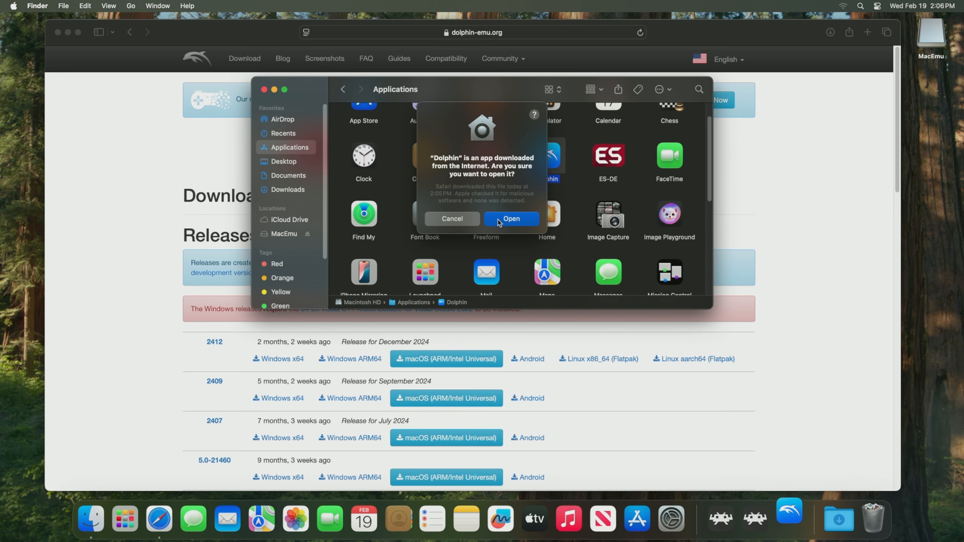
pyautogui.click(508, 220)
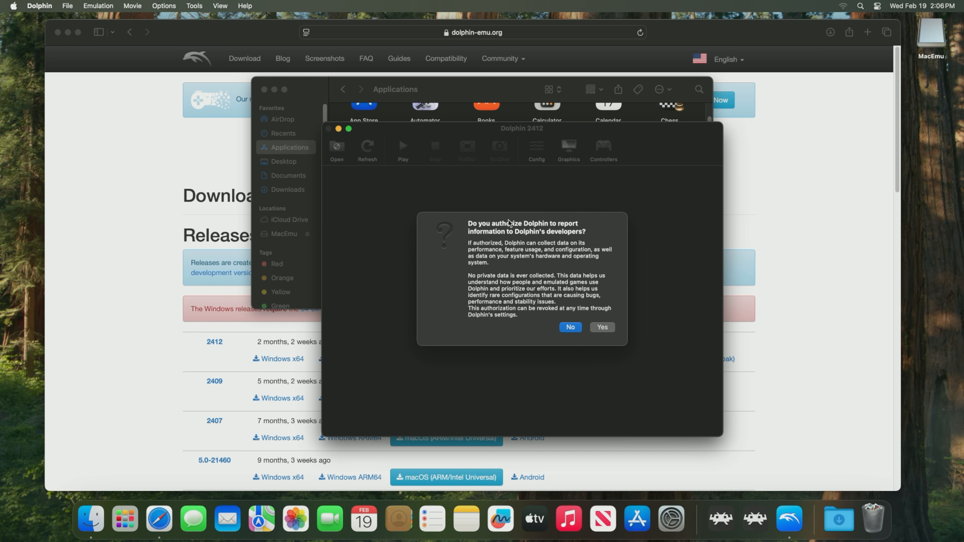
pyautogui.click(602, 327)
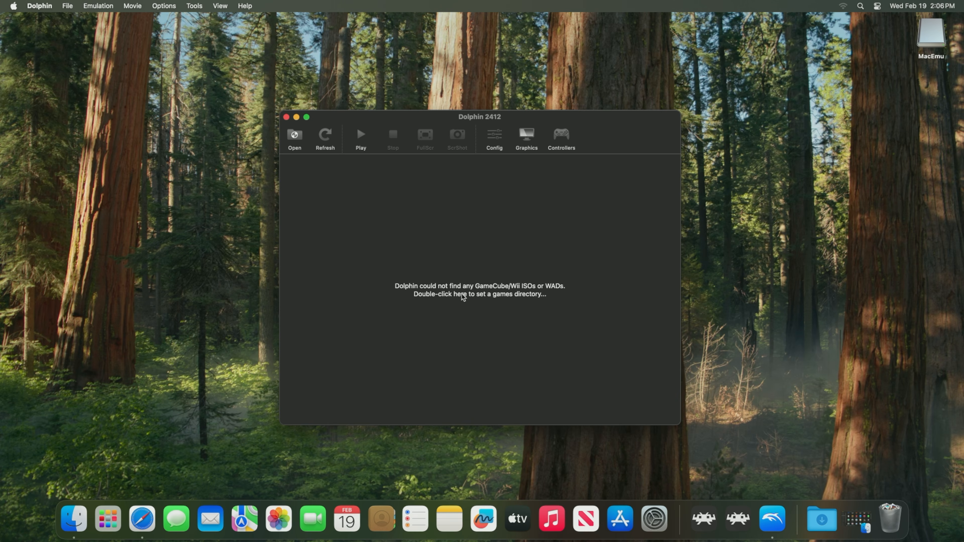
# Step: Add the gc folder from the MacEmu drive as a Dolphin game directory
pyautogui.doubleClick(461, 294)
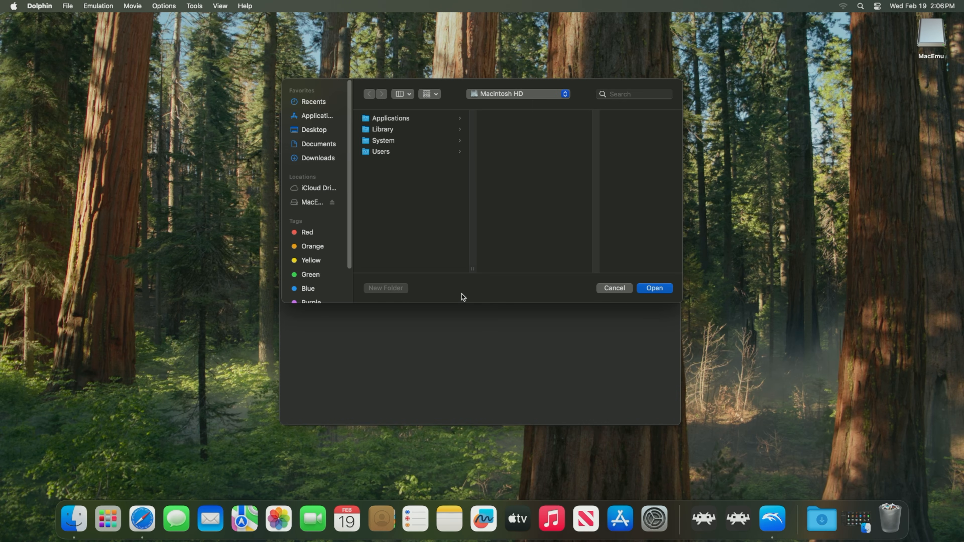
pyautogui.click(307, 204)
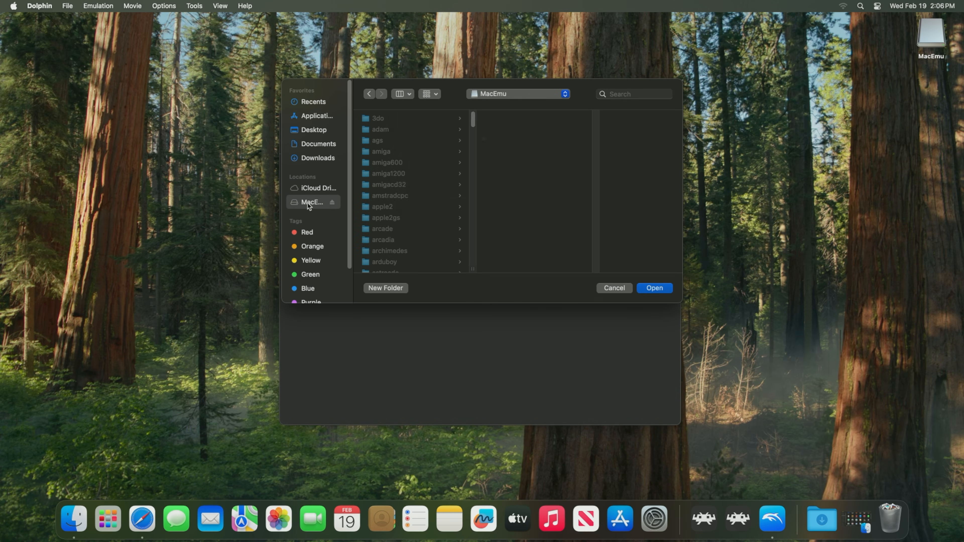
pyautogui.click(494, 176)
pyautogui.scroll(-10, 407, 188)
pyautogui.click(396, 168)
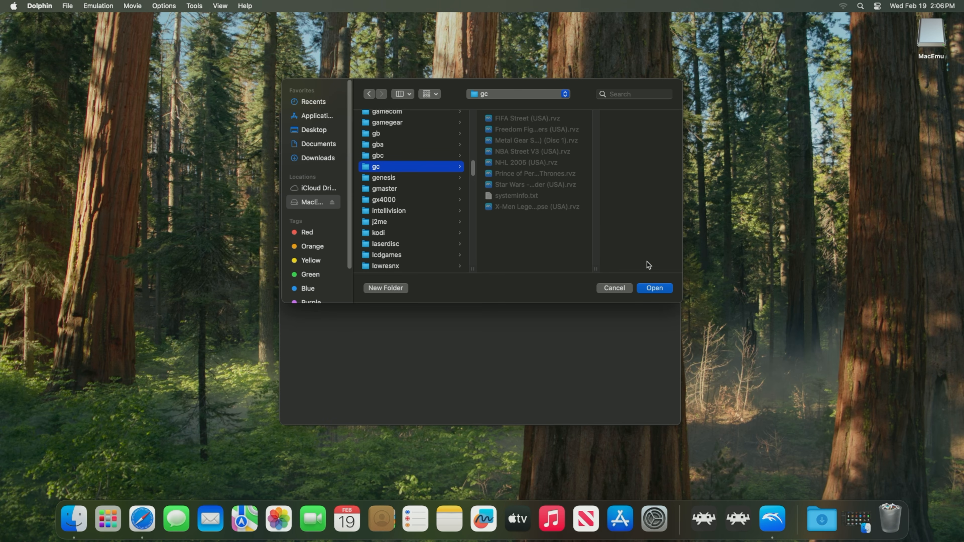
pyautogui.click(652, 287)
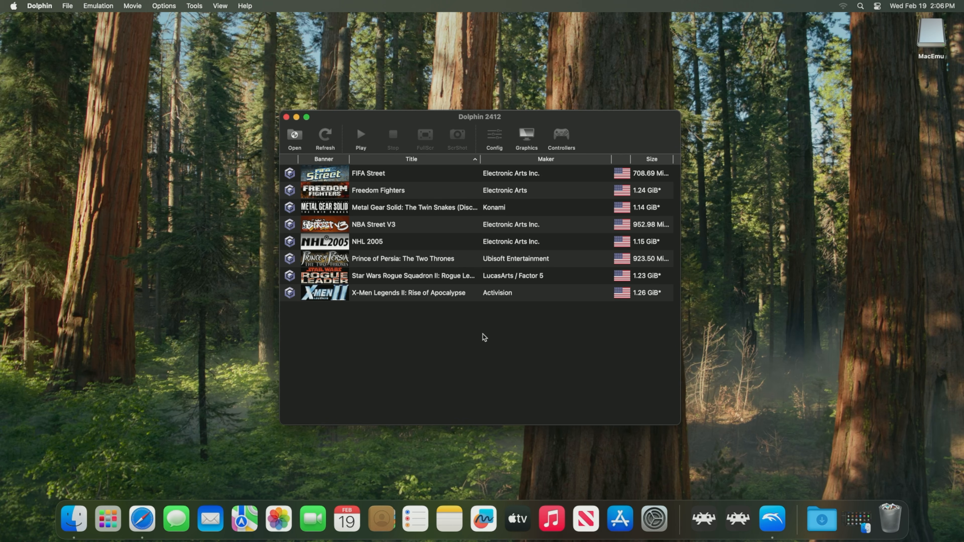
# Step: Add the Wii games folder from the MacEmu drive to Dolphin's game folder paths and close the settings
pyautogui.click(498, 139)
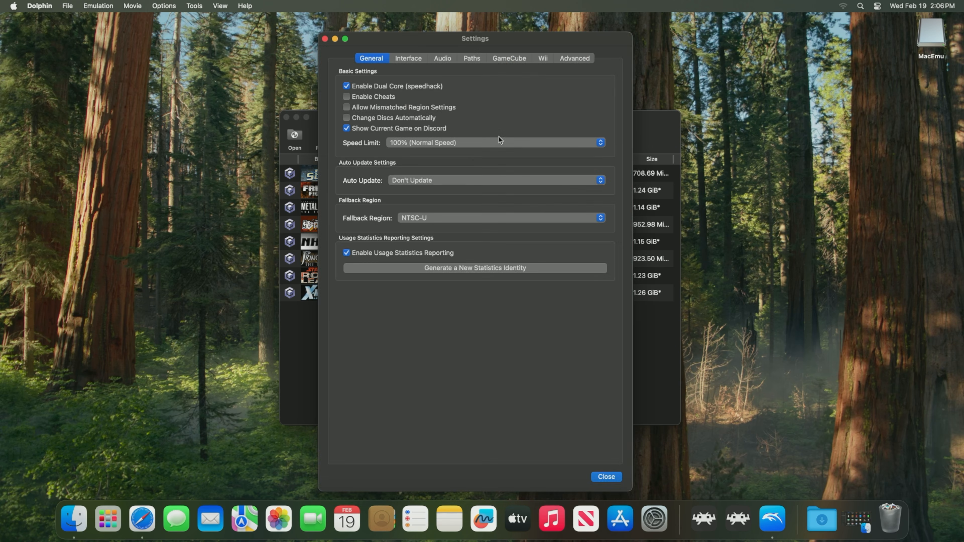
pyautogui.click(472, 58)
pyautogui.click(545, 303)
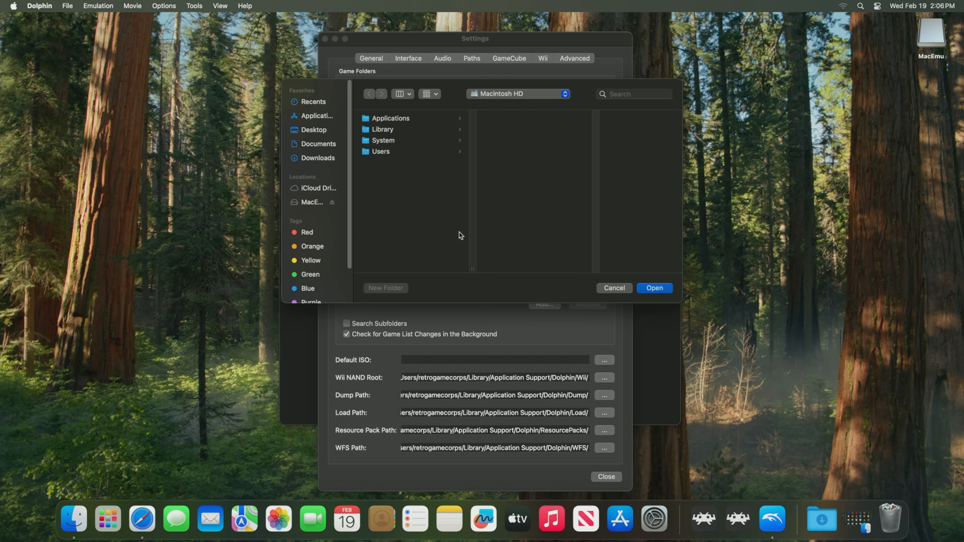
pyautogui.click(330, 202)
pyautogui.scroll(-15, 381, 157)
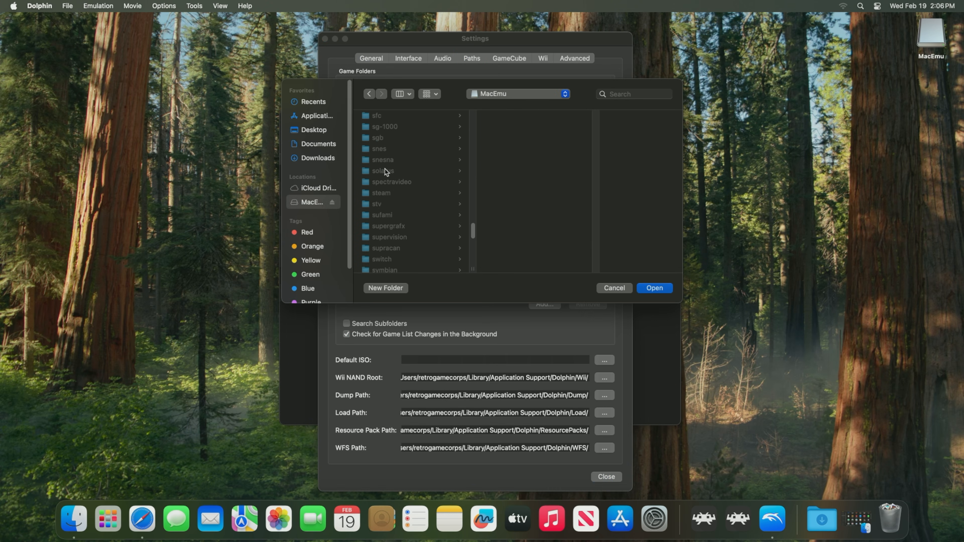
pyautogui.click(388, 199)
pyautogui.click(657, 288)
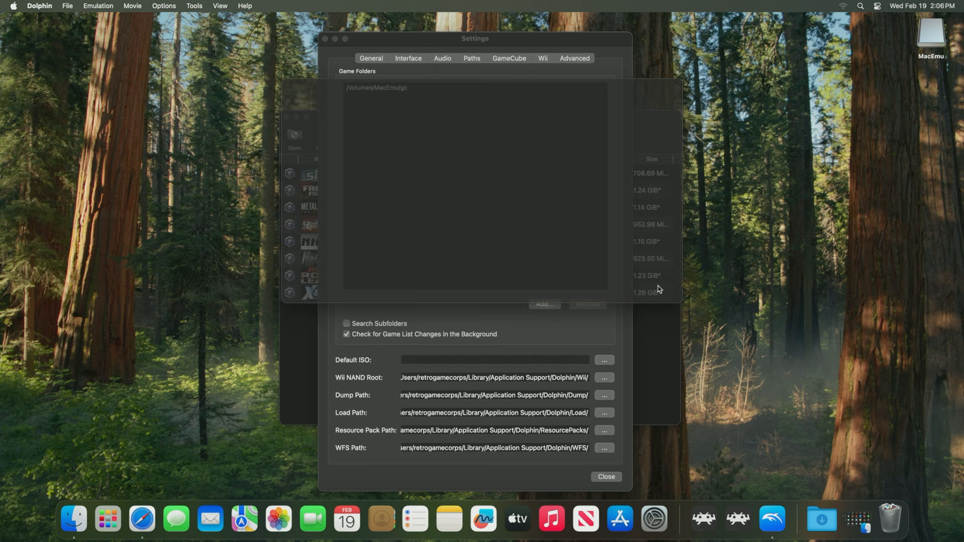
pyautogui.click(606, 476)
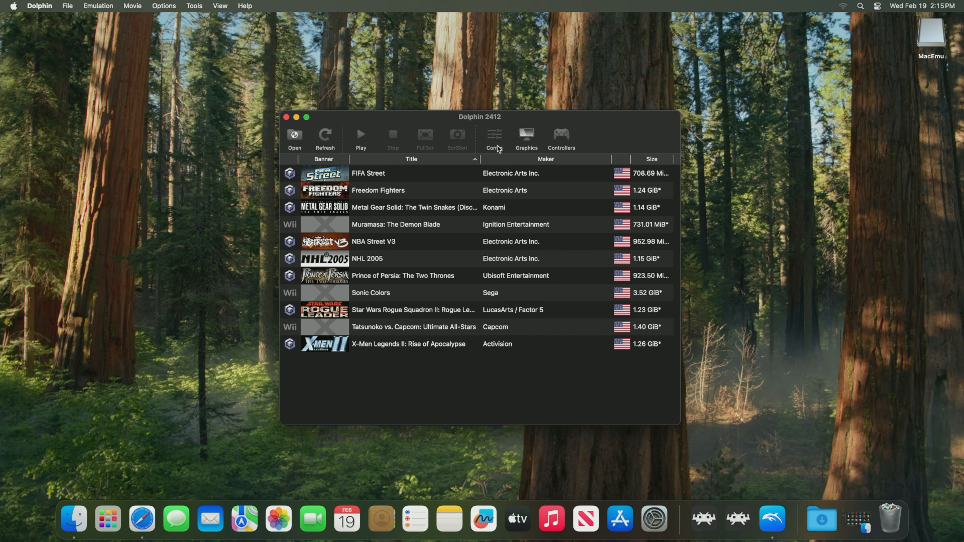
# Step: Enable cheats in Dolphin's general settings and disable Confirm on Stop and Use Panic Handlers in the interface settings
pyautogui.click(496, 142)
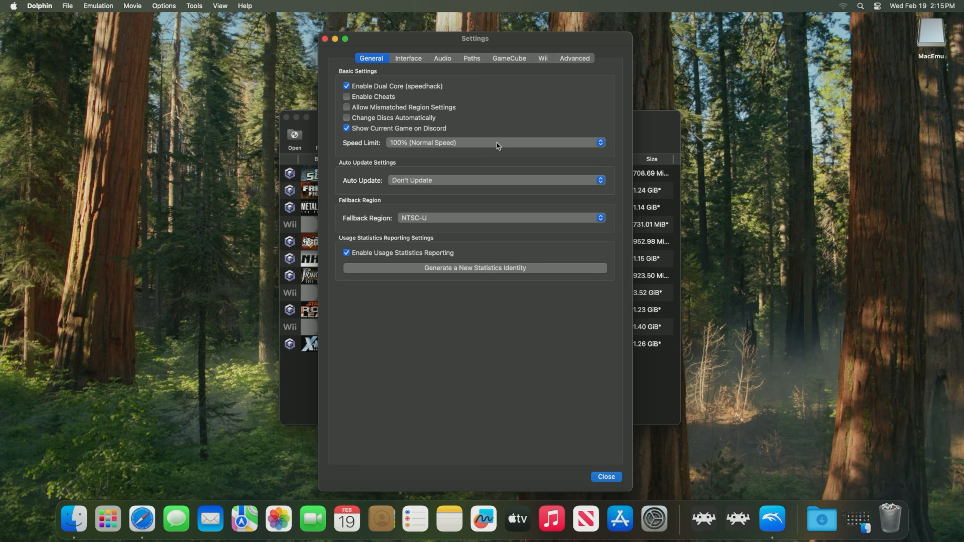
pyautogui.click(349, 97)
pyautogui.click(419, 60)
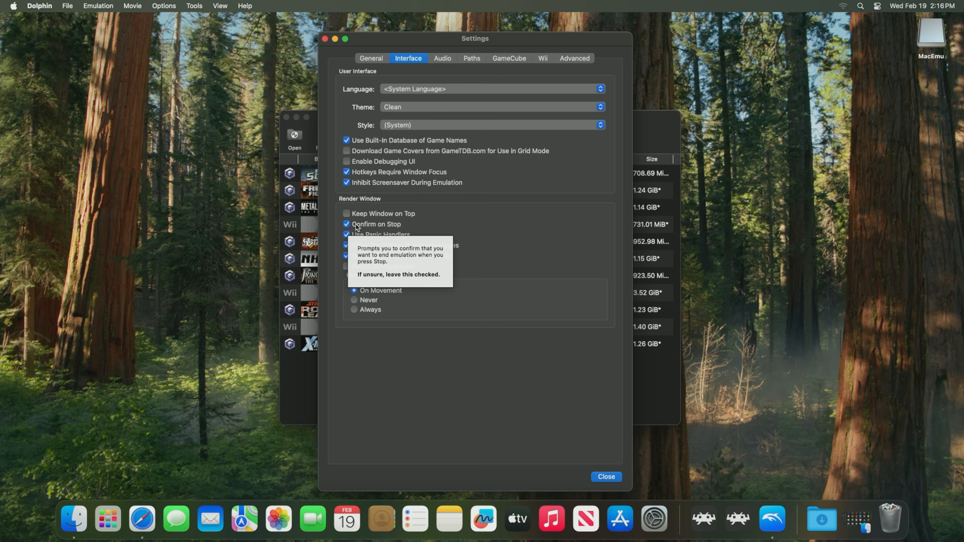
pyautogui.click(347, 224)
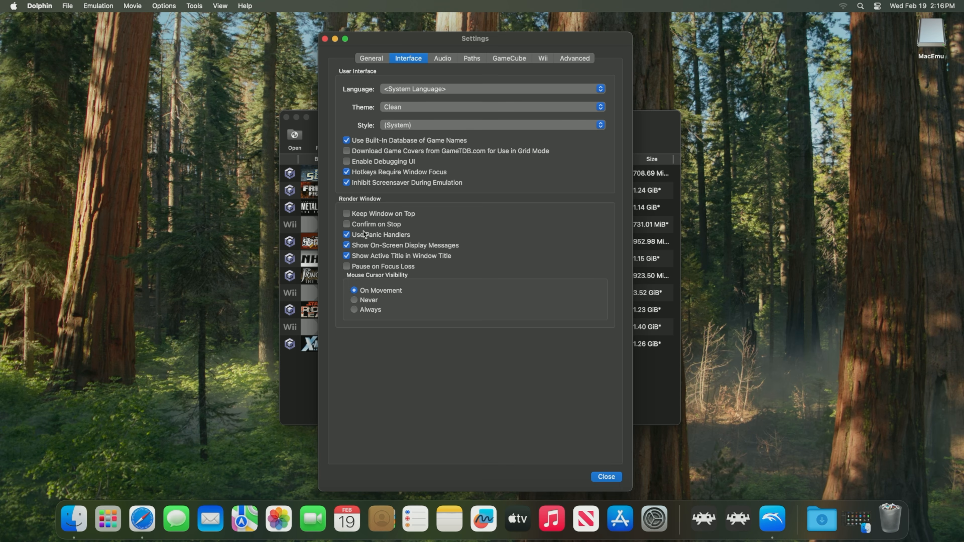
pyautogui.click(347, 235)
pyautogui.click(599, 477)
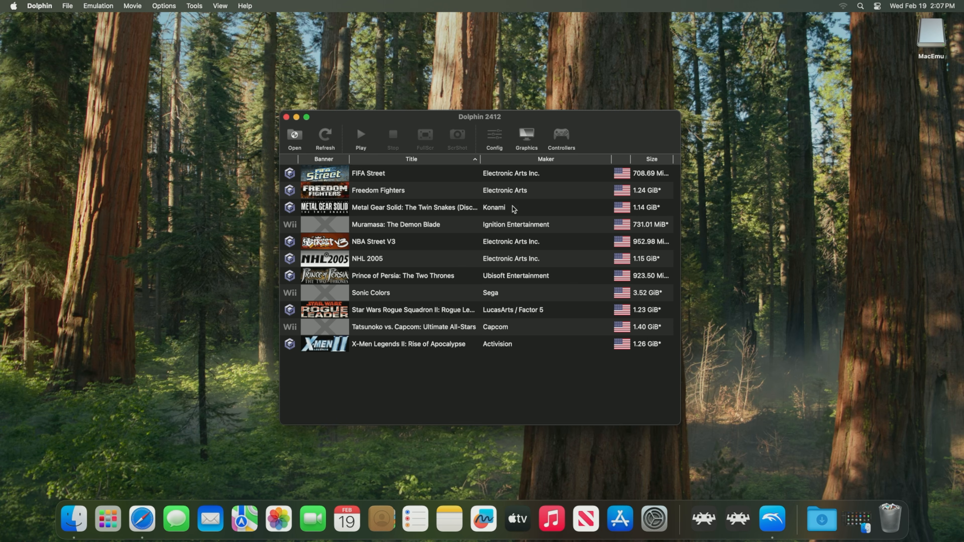
# Step: Enable V-Sync and Start in Fullscreen in Dolphin's general graphics configuration
pyautogui.click(526, 138)
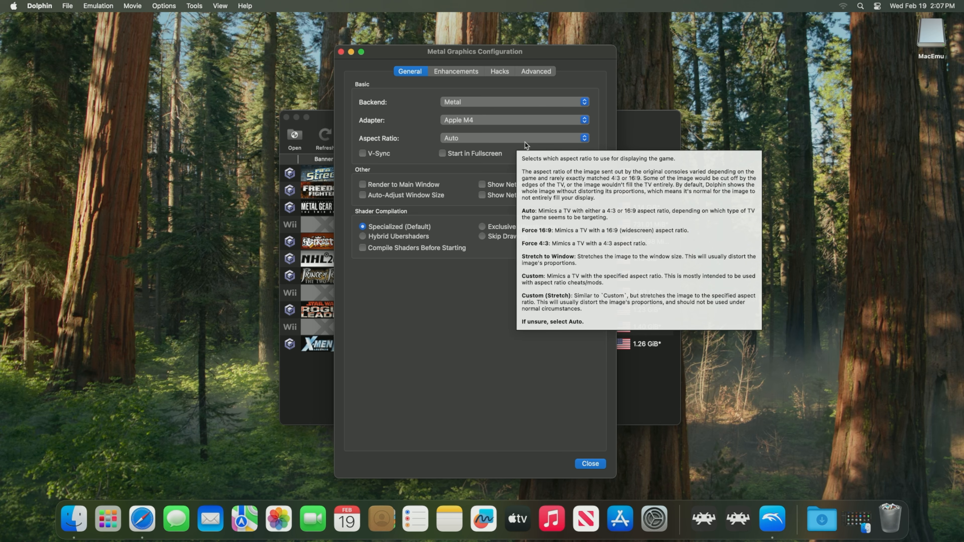
pyautogui.click(363, 153)
pyautogui.click(443, 154)
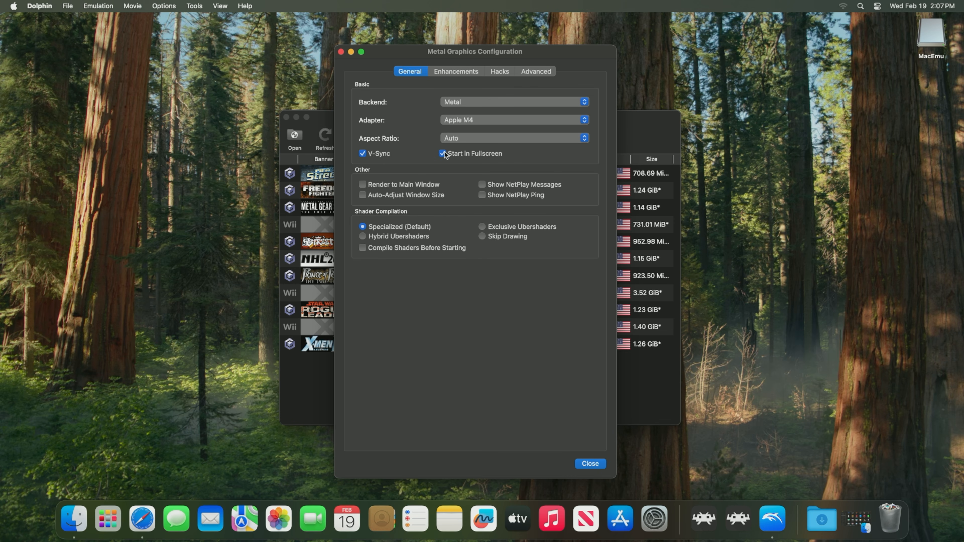
# Step: Set Dolphin's internal resolution to 6x Native (3840x3168) for 4K and open the graphics hacks settings
pyautogui.click(444, 74)
pyautogui.click(479, 101)
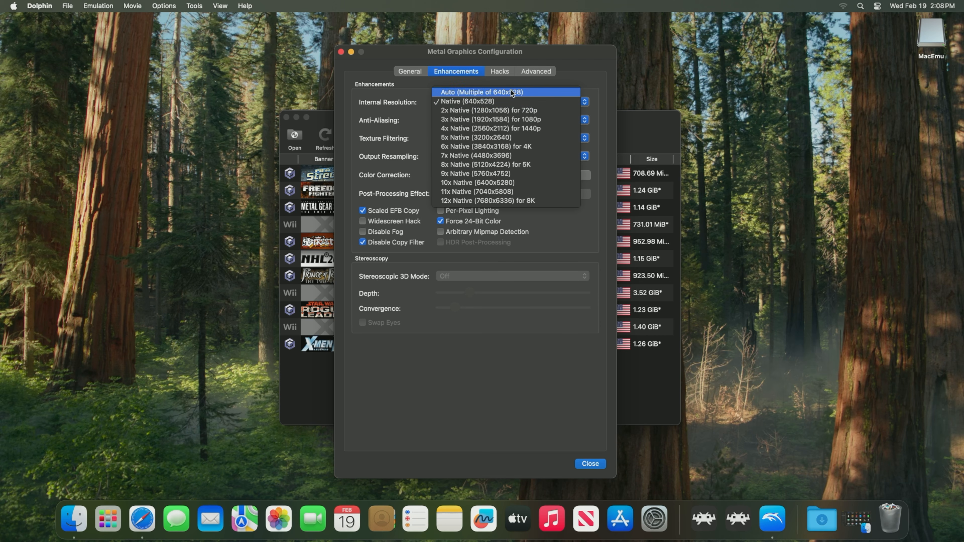
pyautogui.click(504, 147)
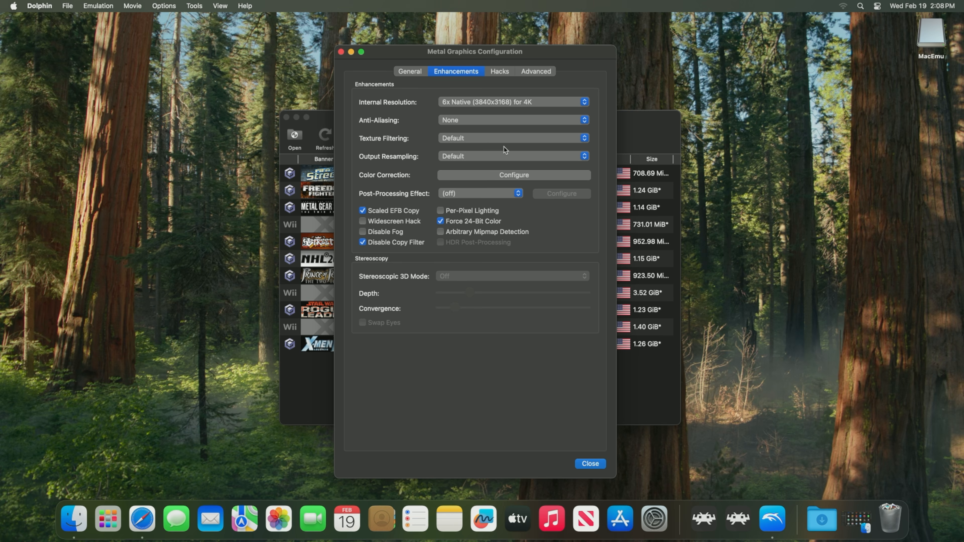
pyautogui.moveTo(366, 222)
pyautogui.click(506, 74)
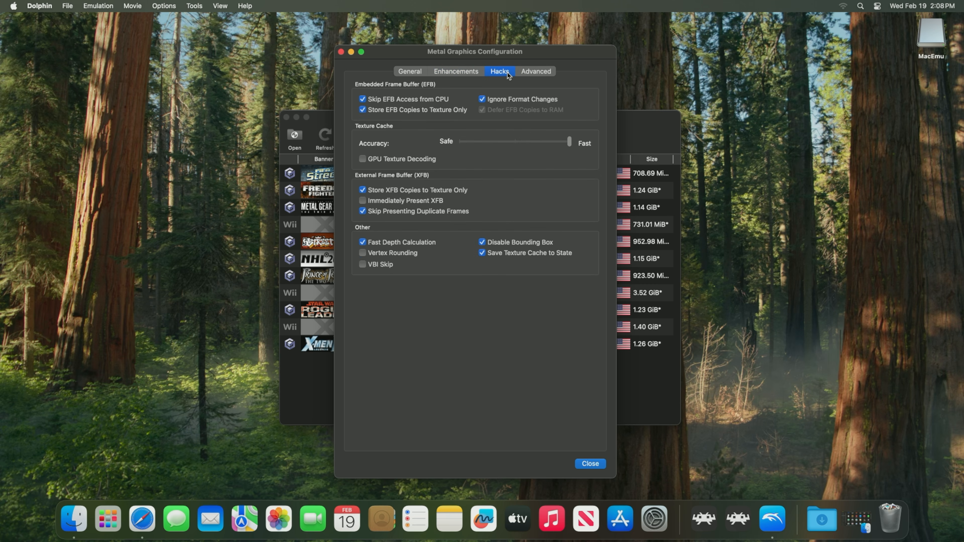
# Step: Review Dolphin's advanced graphics settings and close the graphics configuration
pyautogui.click(538, 73)
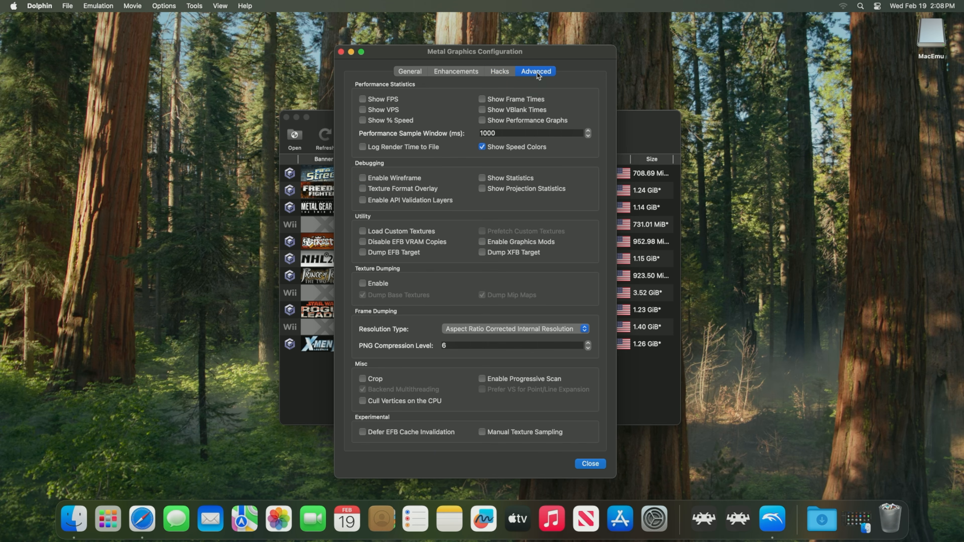
pyautogui.click(590, 463)
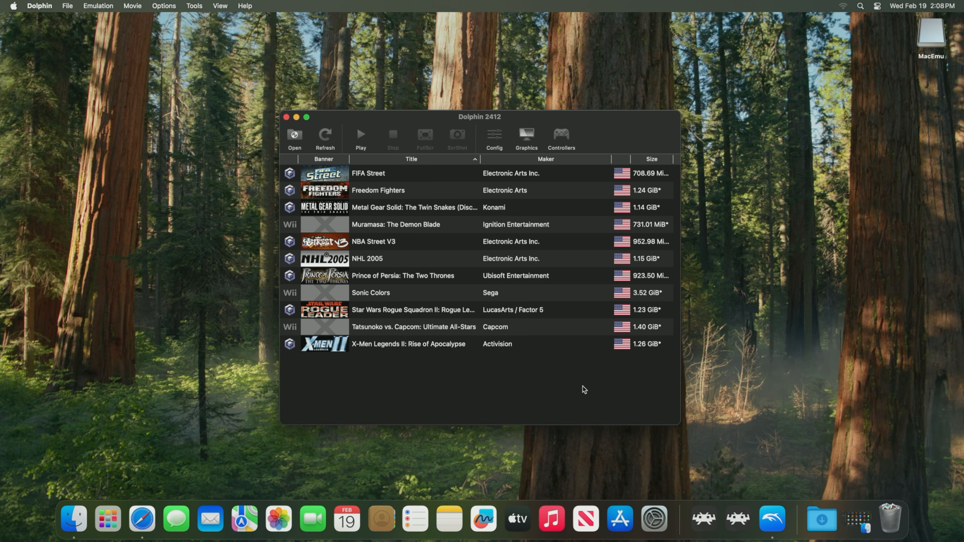
# Step: Open the configuration of the GameCube standard controller on Port 1 and set its device to SDL/0/Xbox One S Controller
pyautogui.click(563, 141)
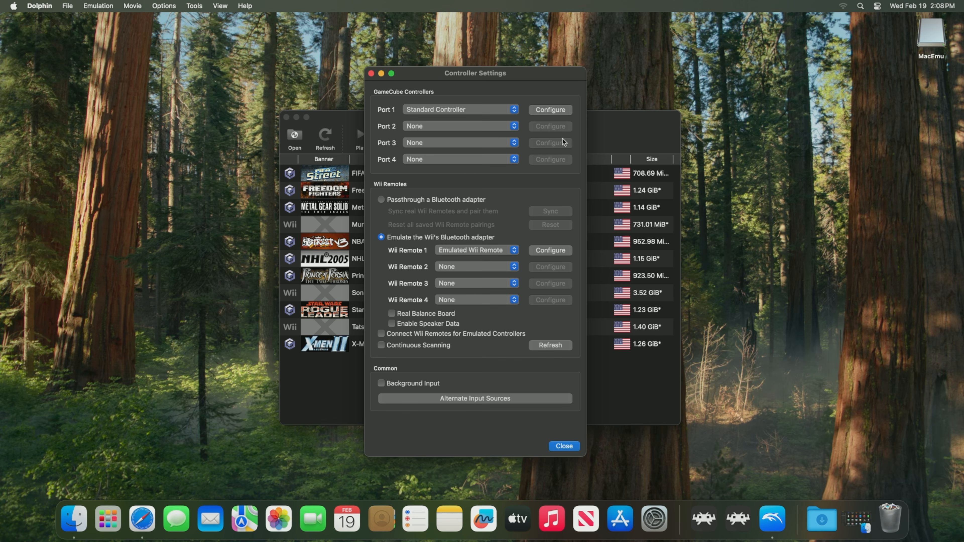
pyautogui.click(547, 111)
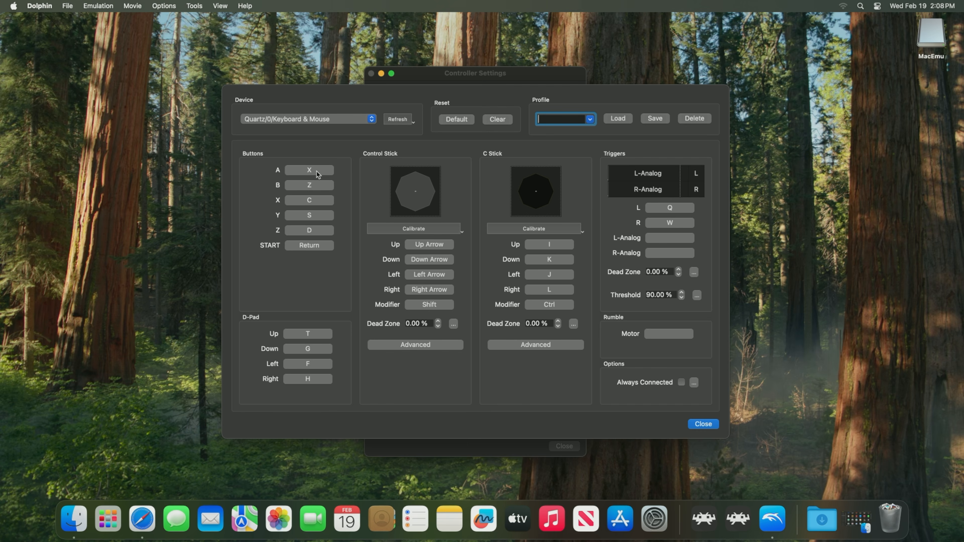
pyautogui.click(312, 120)
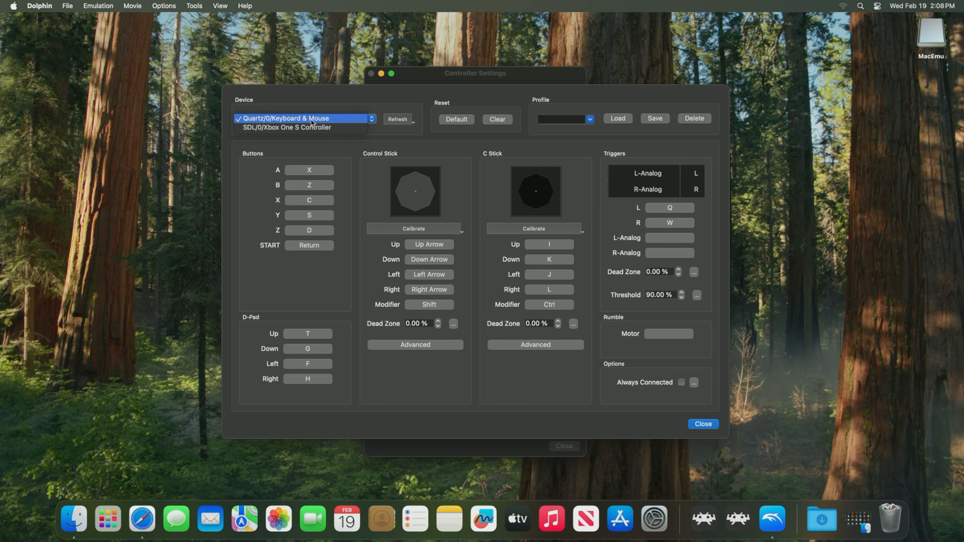
pyautogui.click(311, 127)
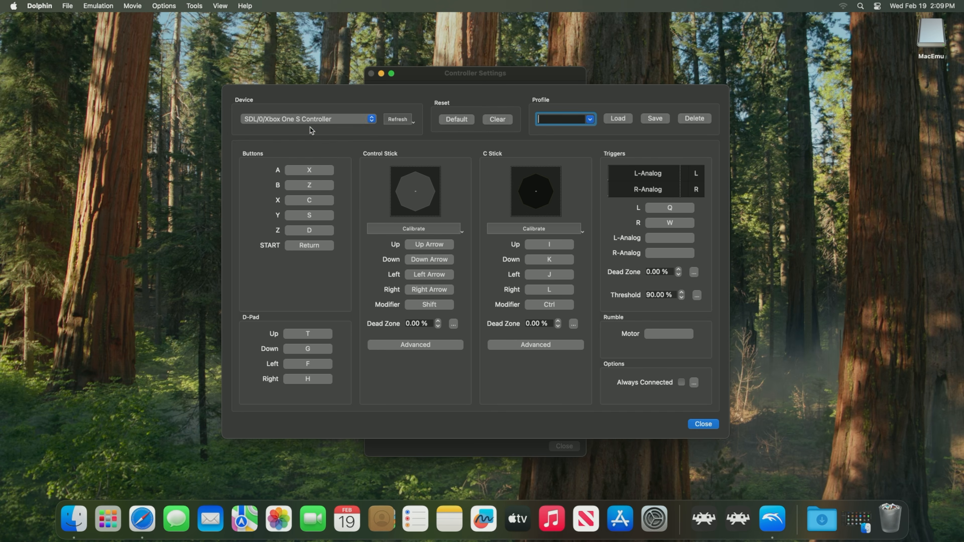
# Step: Map A/B/X/Y to Button S/W/E/N, Z to Back, START, D-pad and sticks to their Xbox counterparts, L to Trigger L and L-Analog to Shoulder L
pyautogui.click(310, 170)
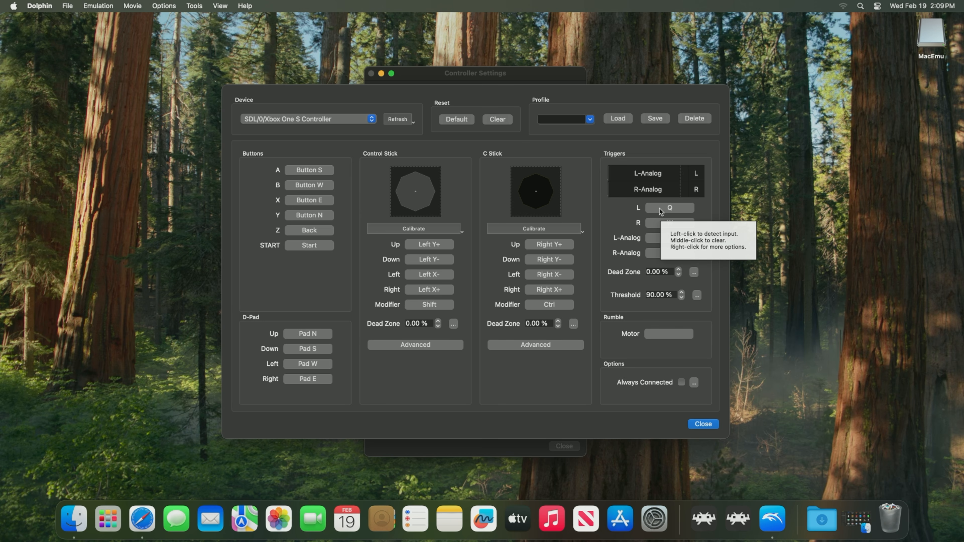
pyautogui.click(661, 237)
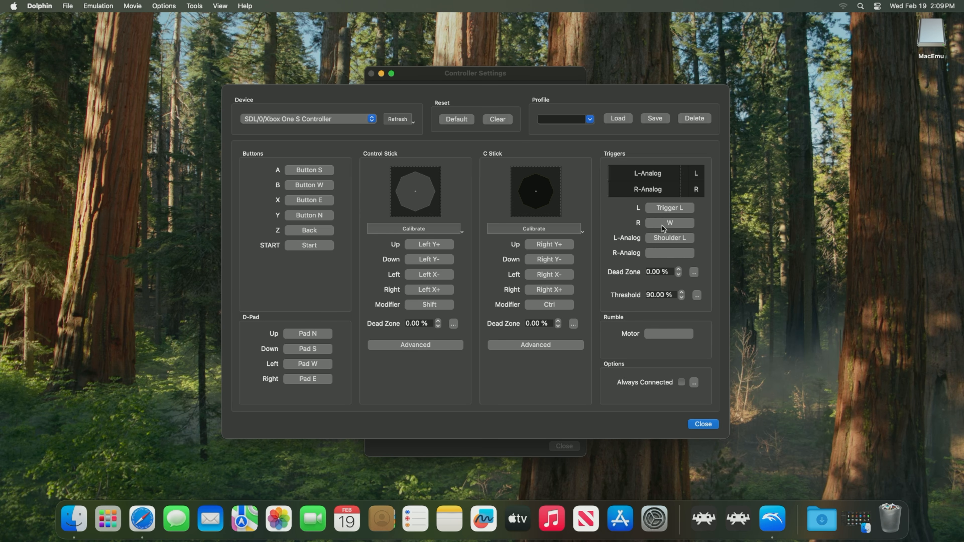
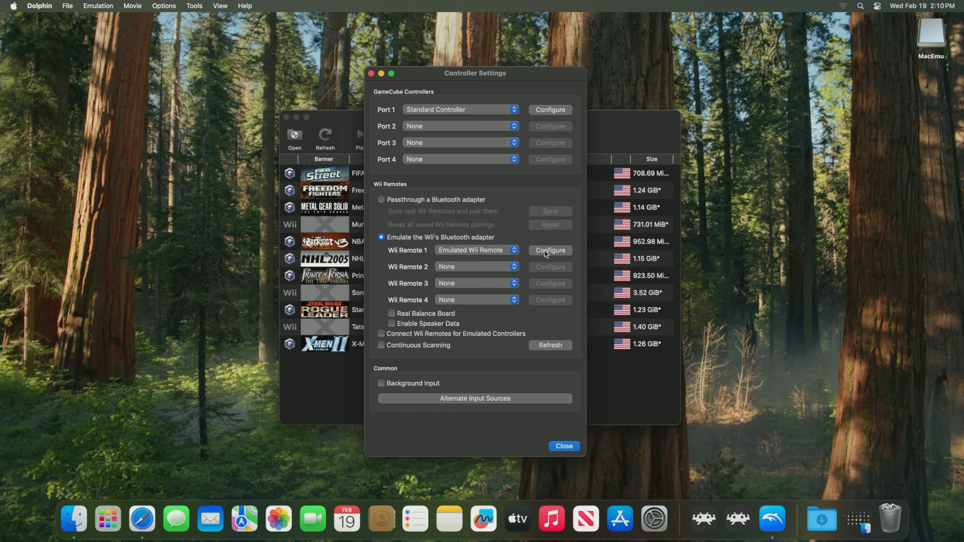
# Step: For emulated Wii Remote 1, set the device to SDL/0/Xbox One S Controller and map A/B/1/2 to Button E/S/N/W, -/+ to Back/Start, D-pad to Pad
pyautogui.click(546, 252)
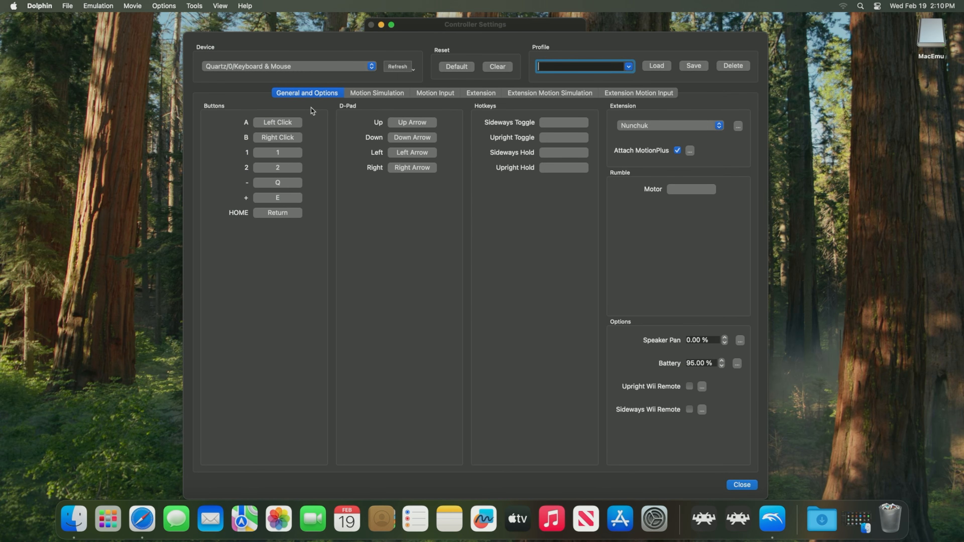
pyautogui.click(277, 65)
pyautogui.click(275, 72)
pyautogui.click(275, 125)
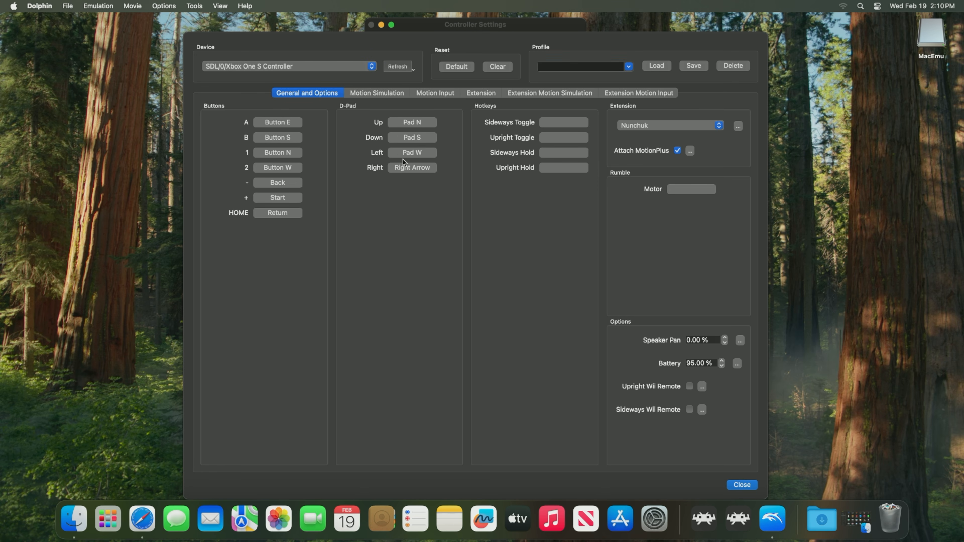
pyautogui.click(403, 169)
# Step: In the Wii Remote's motion simulation, map Shake X, Y and Z to Shoulder R and the pointer directions to the right stick
pyautogui.click(389, 94)
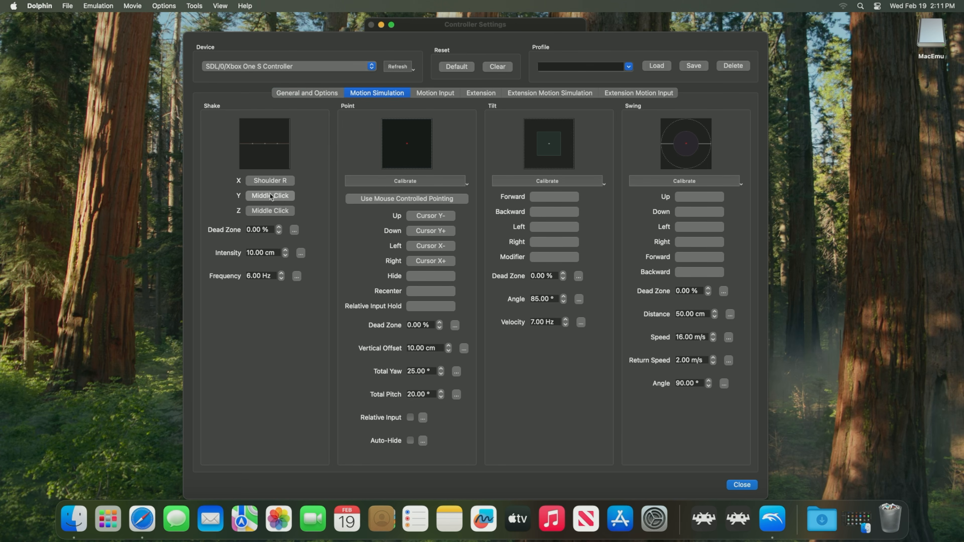
pyautogui.click(273, 211)
pyautogui.click(441, 216)
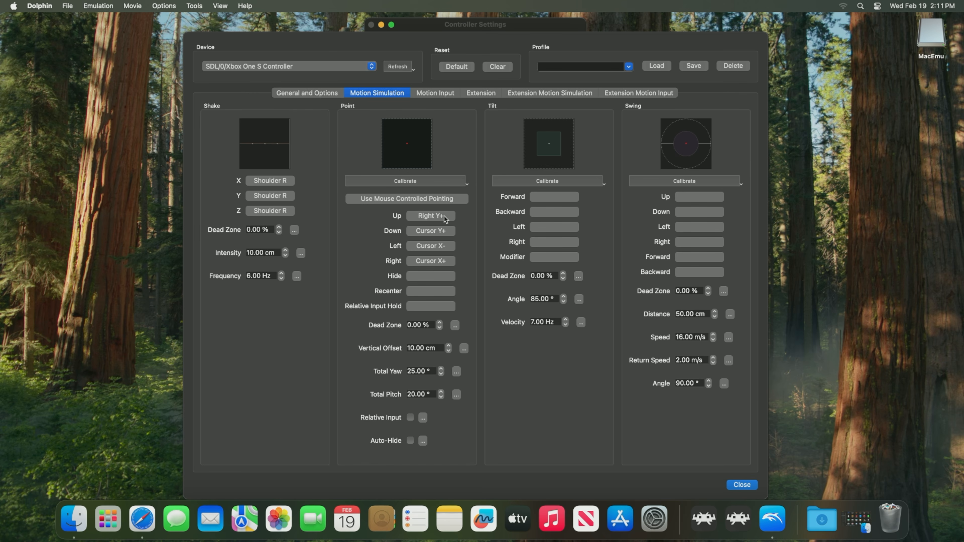
pyautogui.click(443, 231)
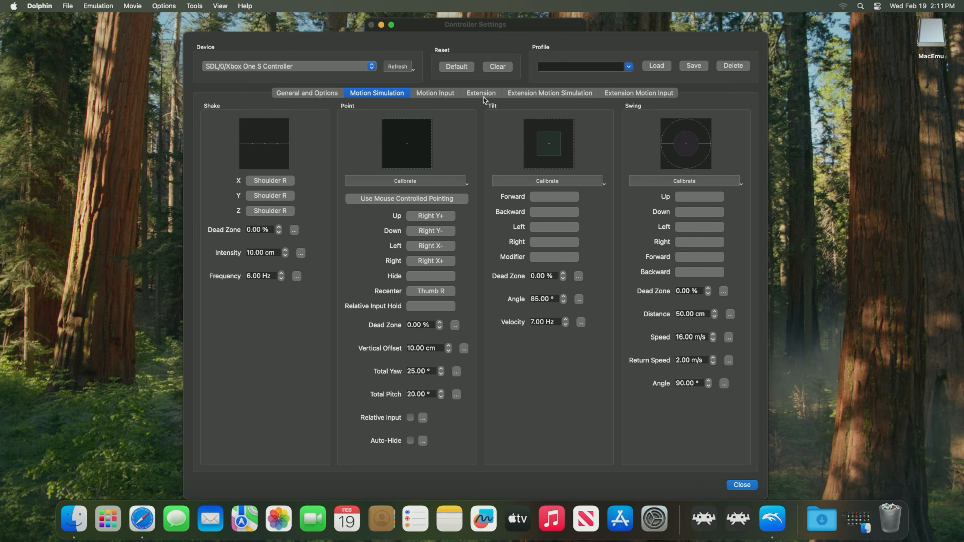
# Step: Map the Nunchuk extension's stick directions to the left stick and assign its buttons to the Xbox controller
pyautogui.click(482, 94)
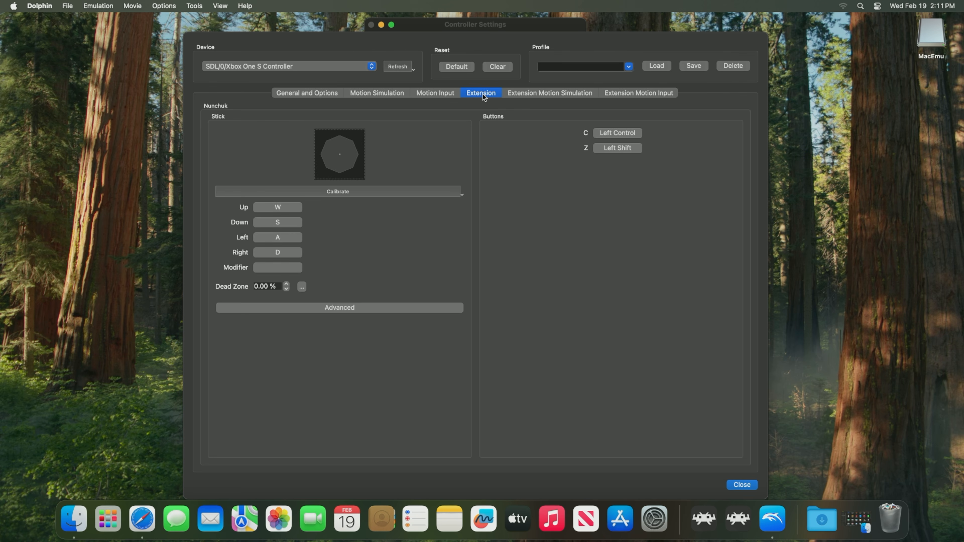
pyautogui.click(281, 237)
pyautogui.click(607, 132)
# Step: Map the Nunchuk's Shake X, Y and Z to Shoulder R, set Sideways Toggle to Thumb L and close the Wii Remote configuration
pyautogui.click(529, 97)
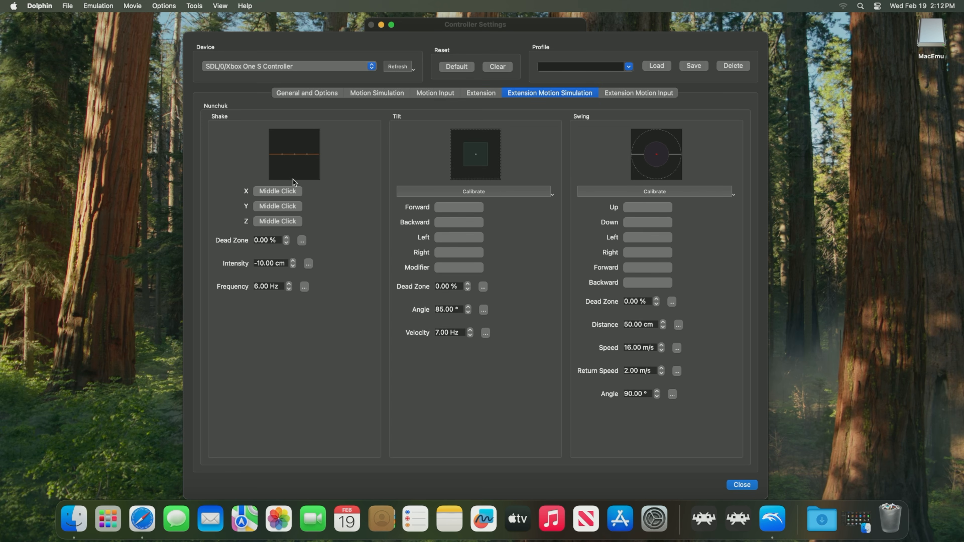
pyautogui.click(278, 191)
pyautogui.click(277, 206)
pyautogui.click(278, 221)
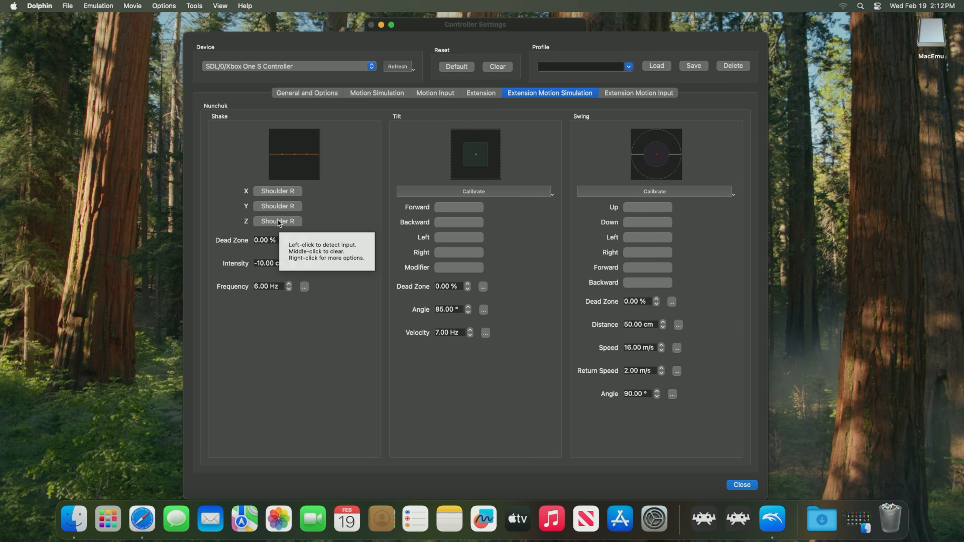
pyautogui.click(311, 95)
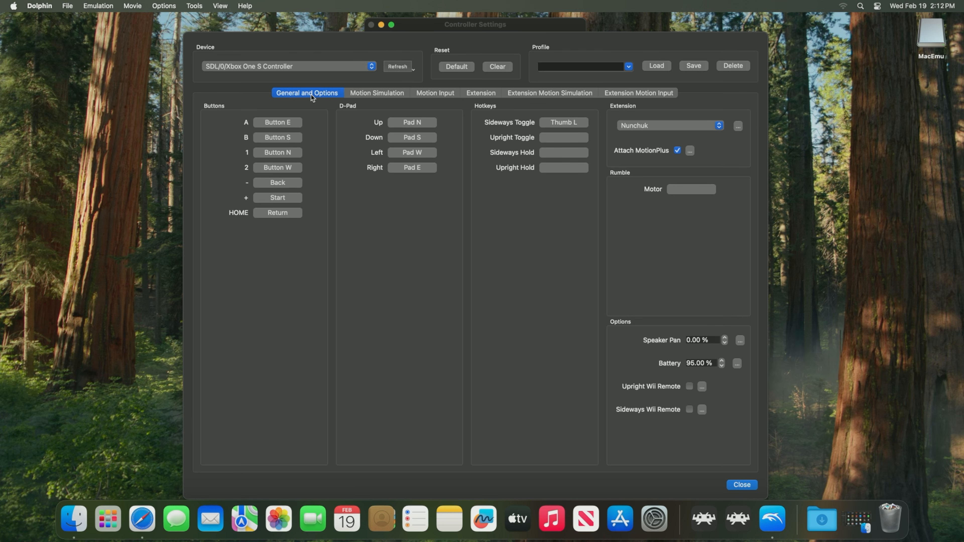
pyautogui.click(742, 486)
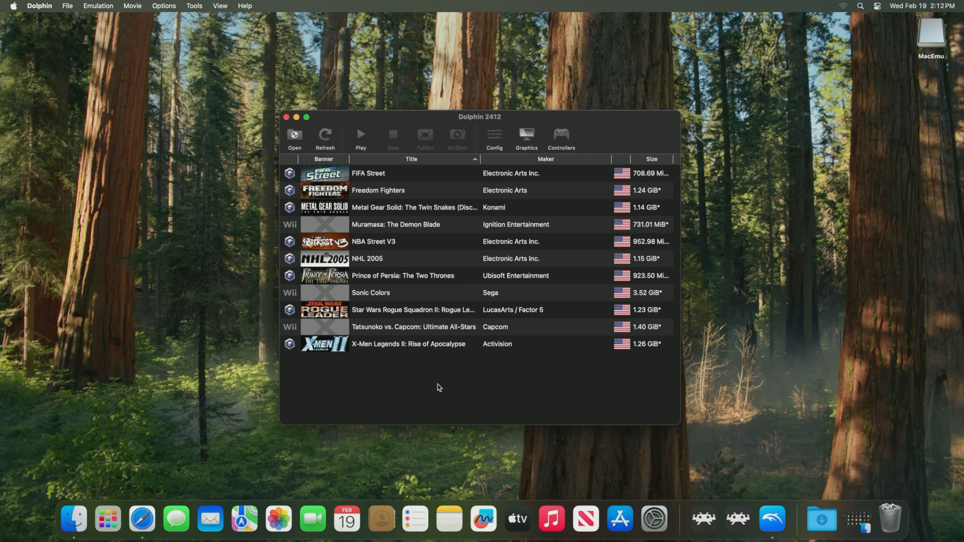
# Step: Set the hotkey device to SDL/0/Xbox One S Controller, assigning Back+Start to Exit and a Back+Trigger combination to Disable Emulation Speed Limit
pyautogui.click(162, 6)
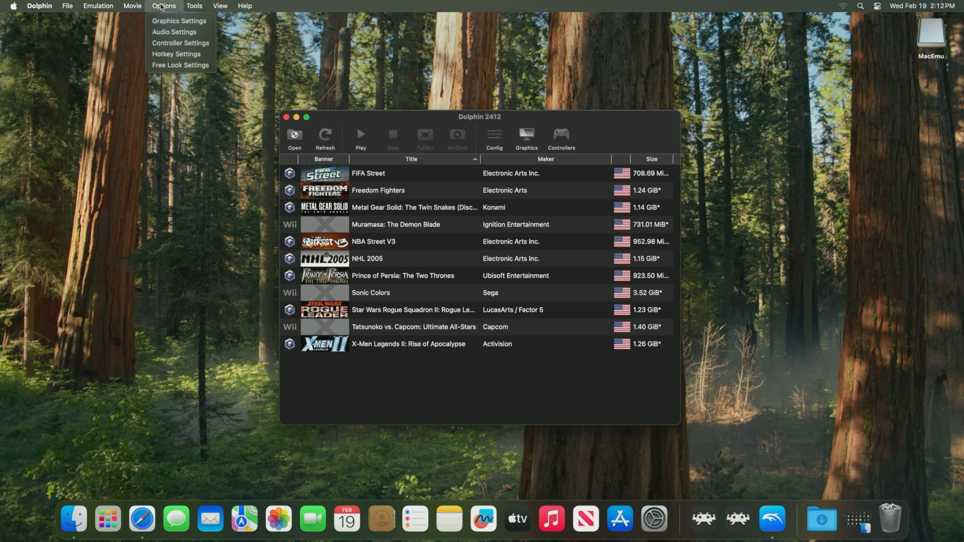
pyautogui.click(170, 56)
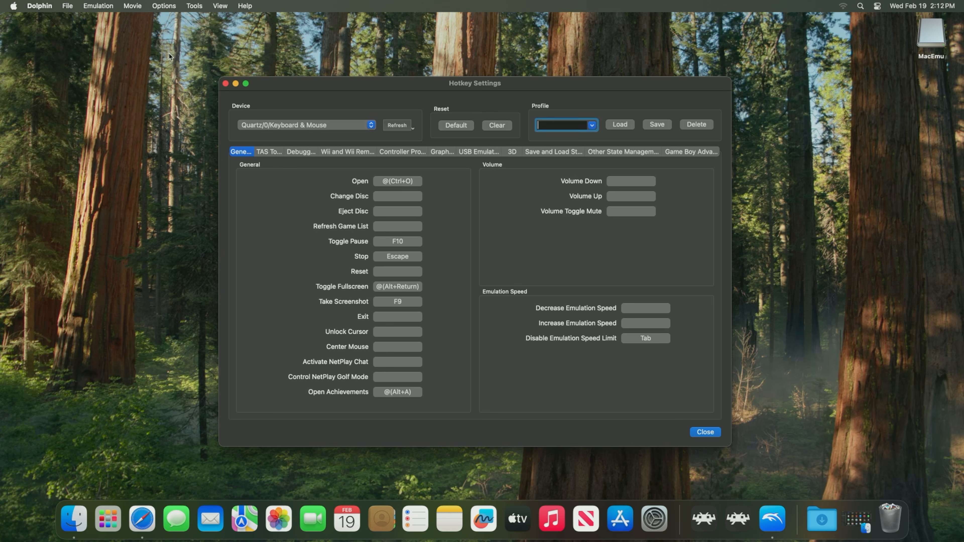
pyautogui.click(296, 124)
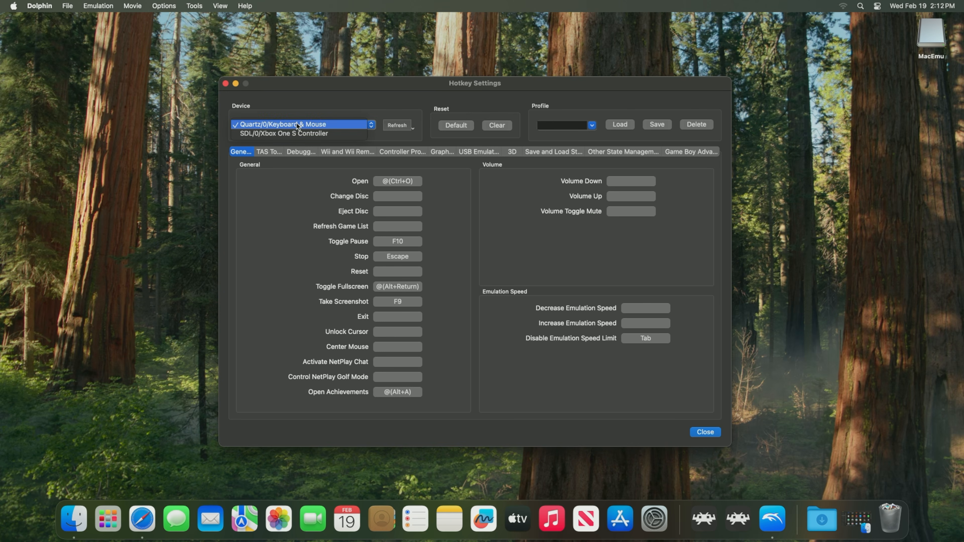
pyautogui.click(296, 133)
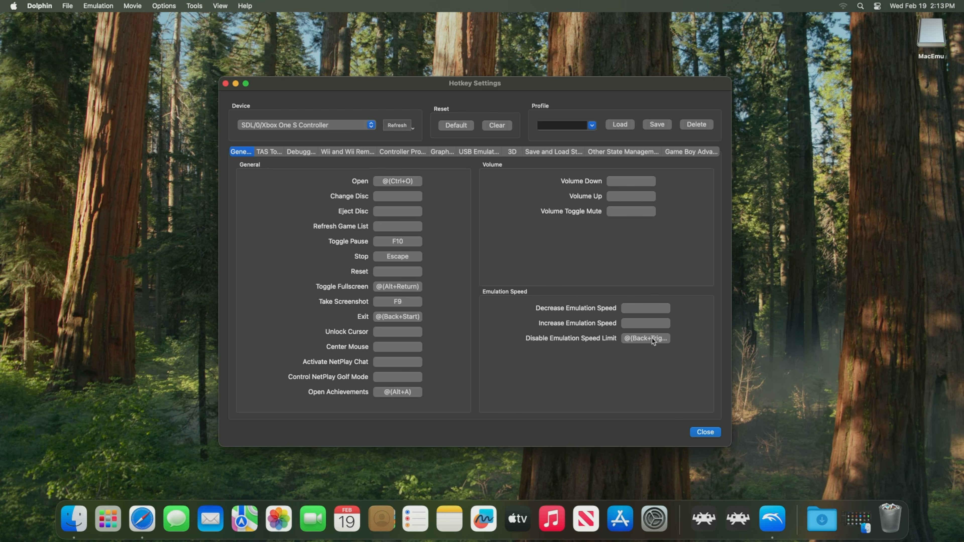
# Step: Assign Start plus D-pad combinations to the Increase IR and Decrease IR hotkeys and open the save and load state hotkeys
pyautogui.click(441, 152)
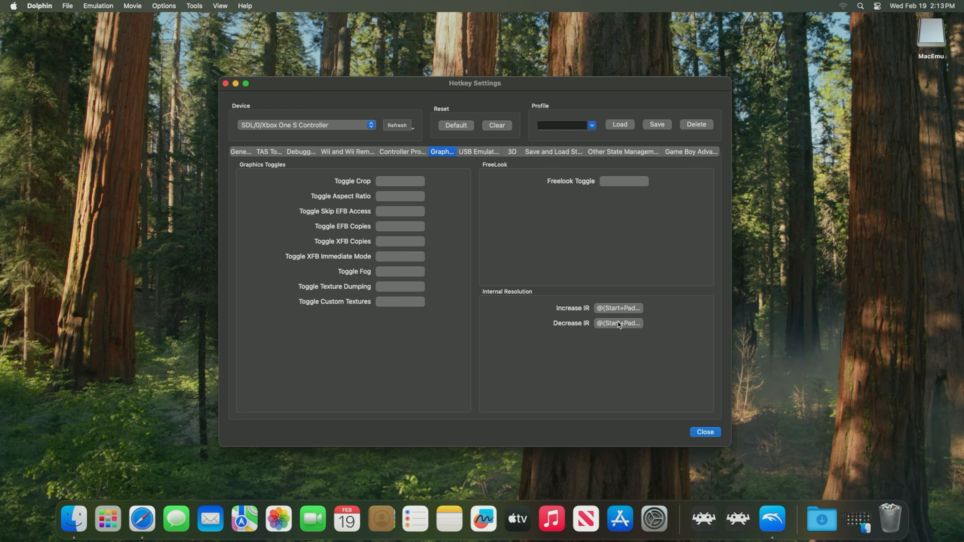
pyautogui.click(539, 150)
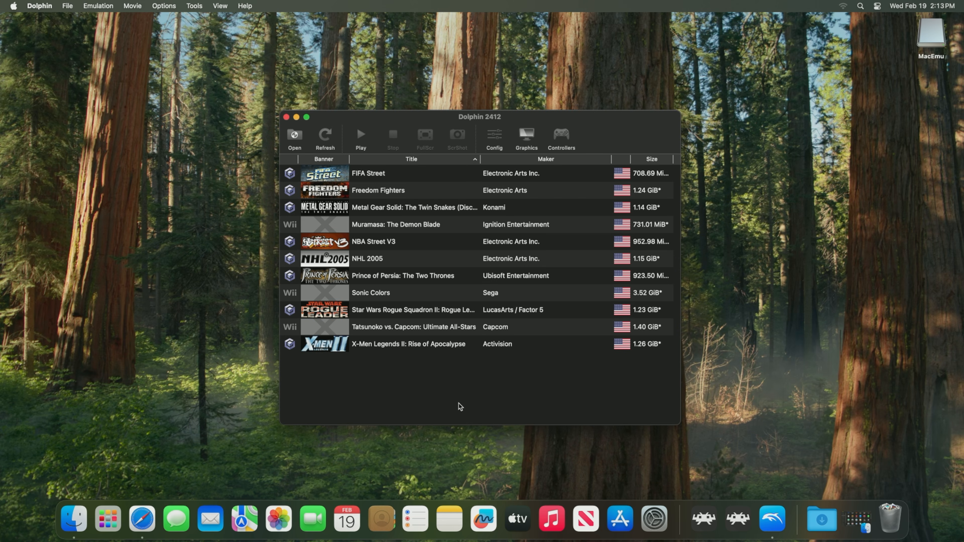
# Step: Launch Freedom Fighters and Sonic Colors from the game list
pyautogui.doubleClick(358, 187)
pyautogui.doubleClick(379, 293)
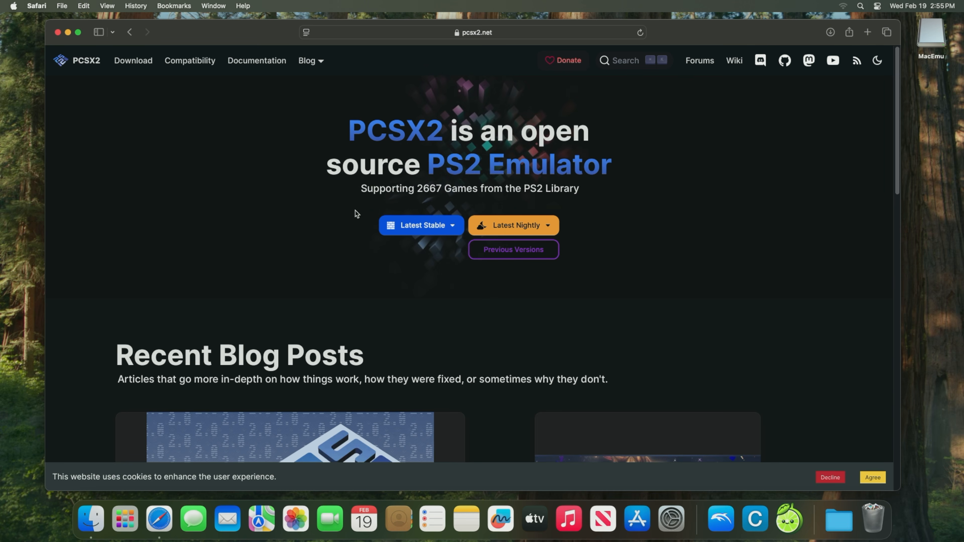
# Step: Download the latest stable macOS build of PCSX2 (v2.2.0), move it into the Applications folder and open that folder
pyautogui.click(401, 225)
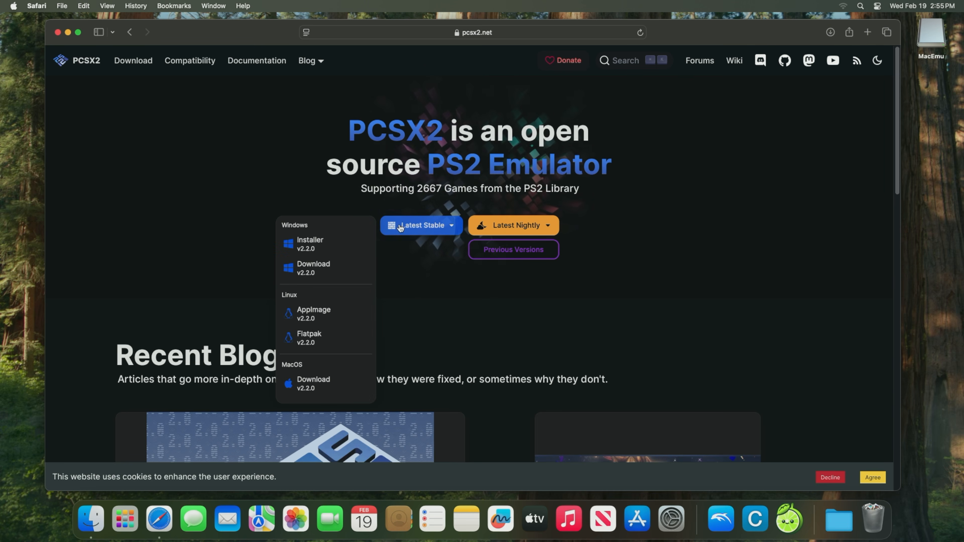
pyautogui.click(329, 383)
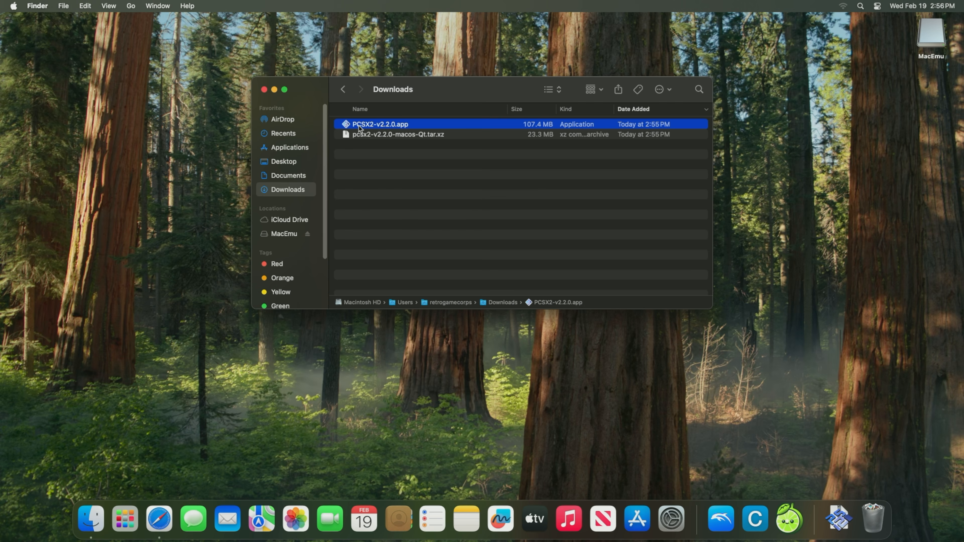
pyautogui.moveTo(359, 128); pyautogui.dragTo(304, 151)
pyautogui.click(302, 151)
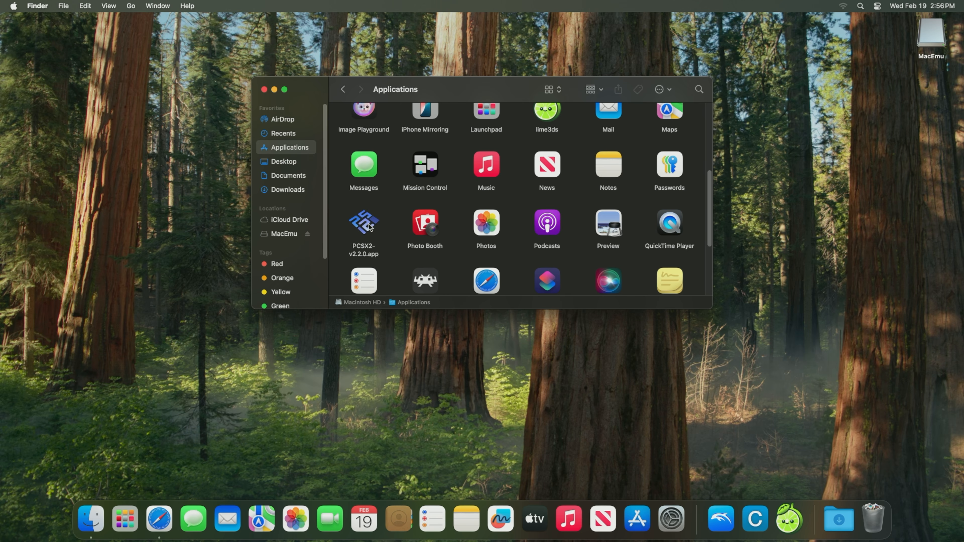
# Step: Launch PCSX2-v2.2.0.app, allow it to open, and accept the default language and theme in the setup wizard
pyautogui.doubleClick(370, 227)
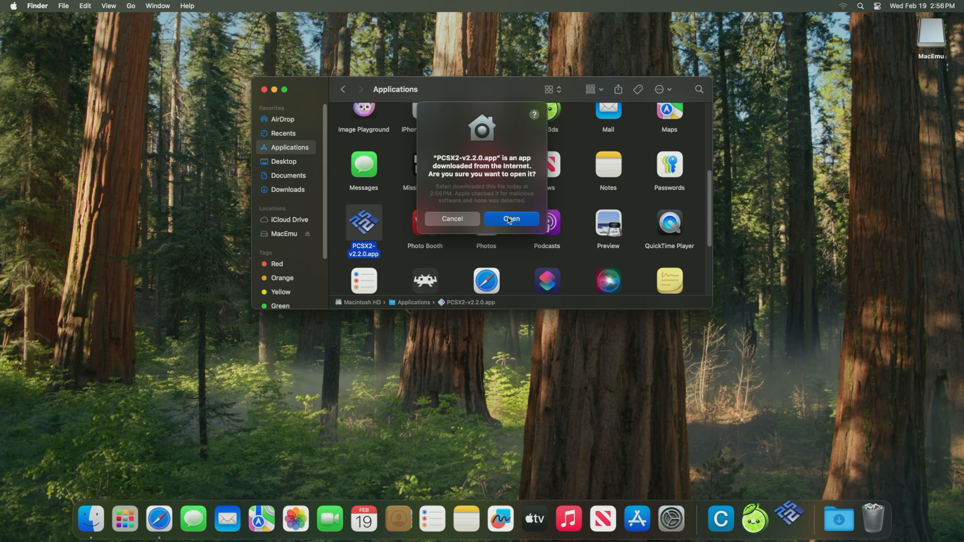
pyautogui.click(509, 219)
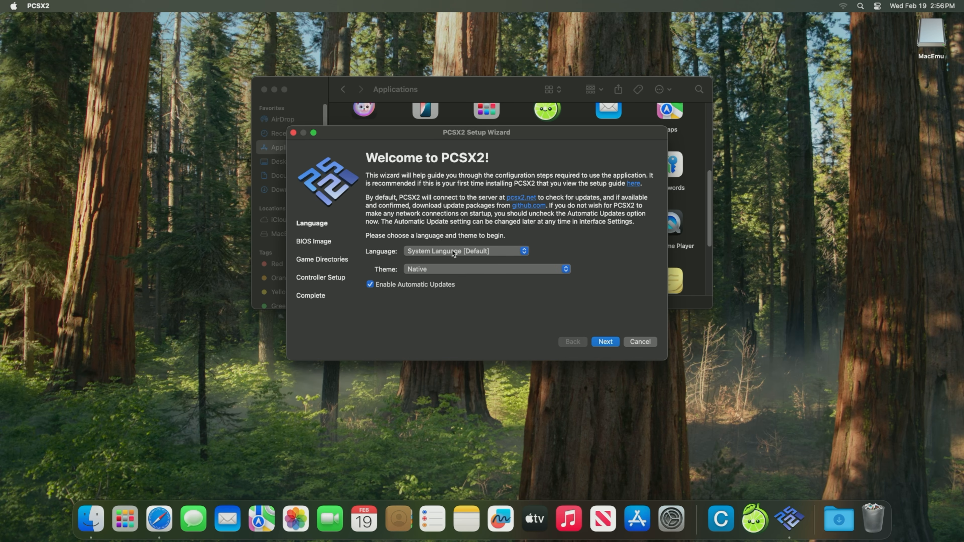
pyautogui.click(611, 341)
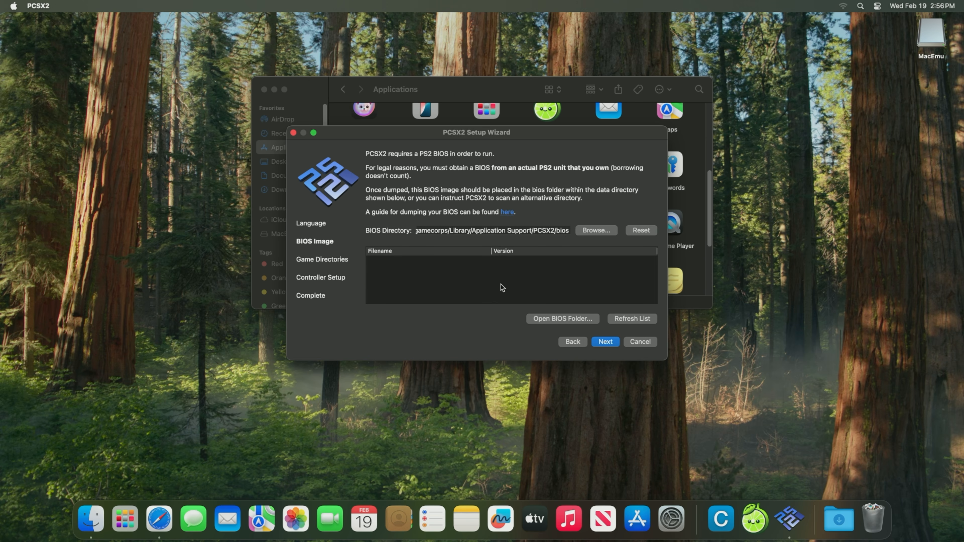
# Step: Set the PCSX2 BIOS directory to /Volumes/MacEmu/bios, select the SCPH-70012.bin image and continue the wizard
pyautogui.click(596, 230)
pyautogui.click(355, 280)
pyautogui.scroll(-5, 433, 285)
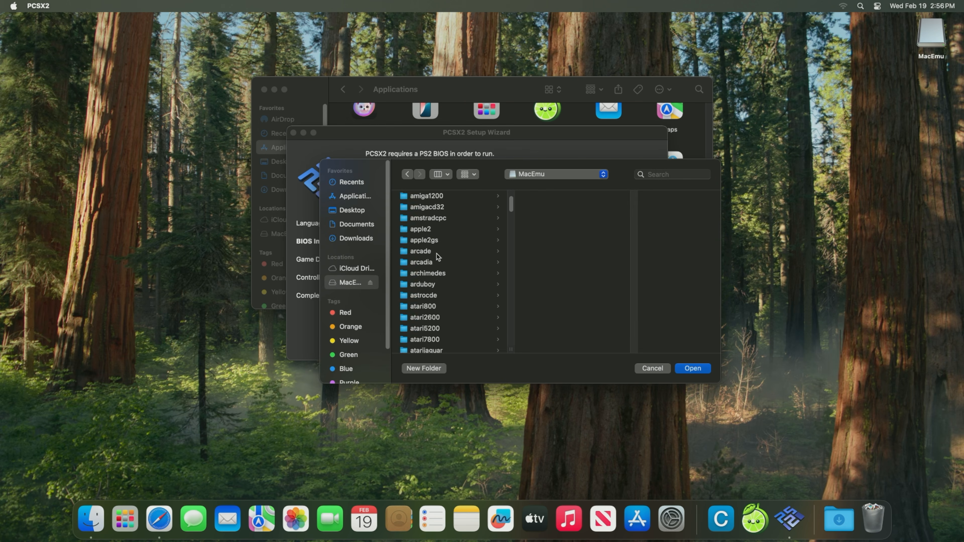
pyautogui.click(425, 312)
pyautogui.click(693, 368)
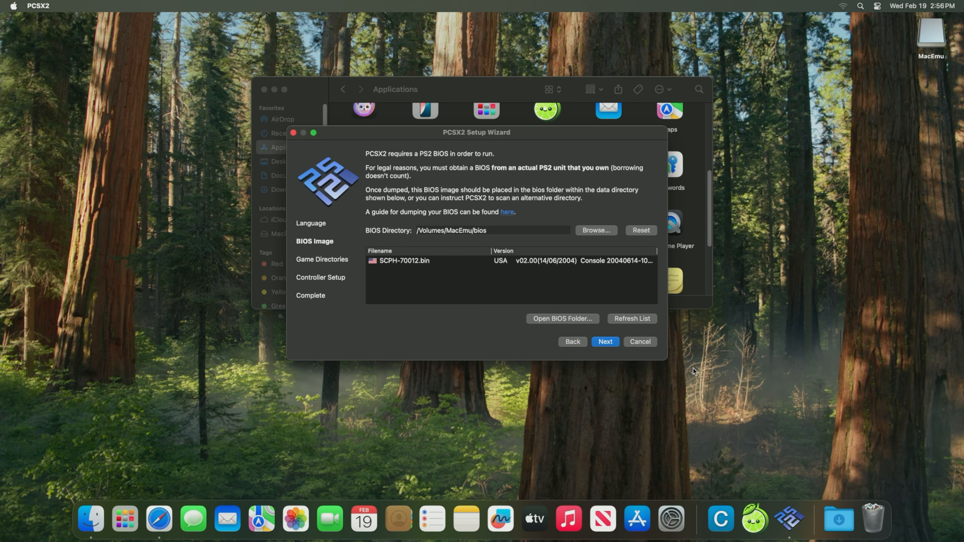
pyautogui.click(412, 261)
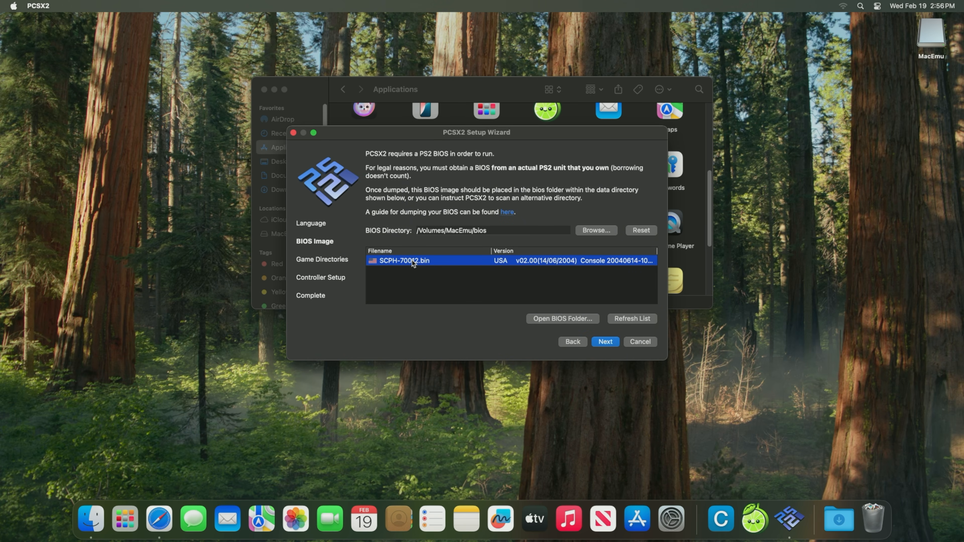
pyautogui.click(607, 341)
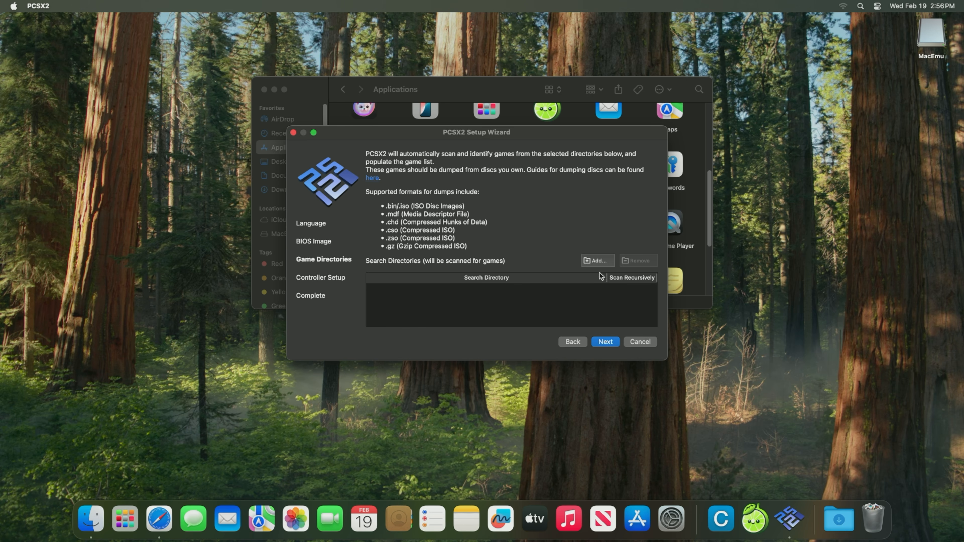
# Step: Add /Volumes/MacEmu/ps2 as a game search directory without recursive scanning and continue to the controller setup
pyautogui.click(598, 260)
pyautogui.scroll(-5, 467, 270)
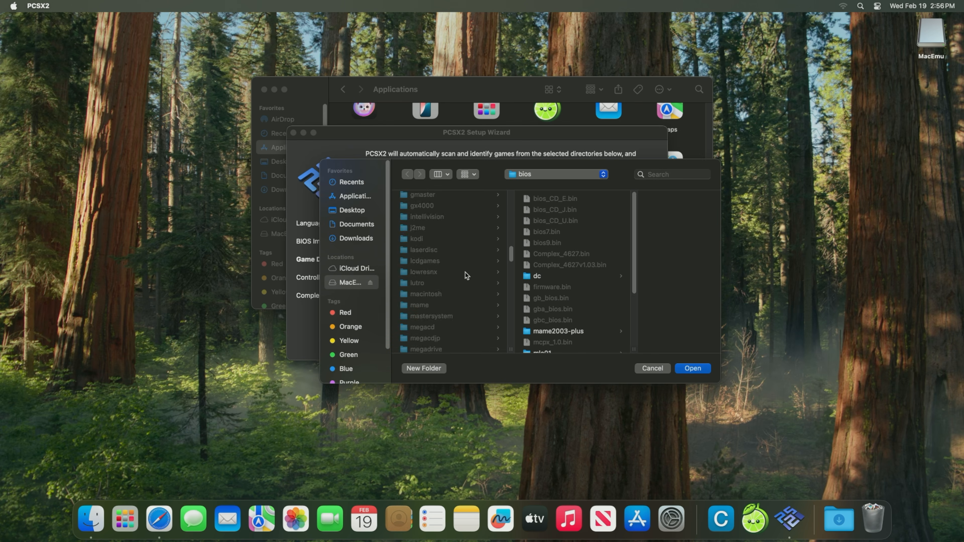
pyautogui.scroll(-10, 465, 273)
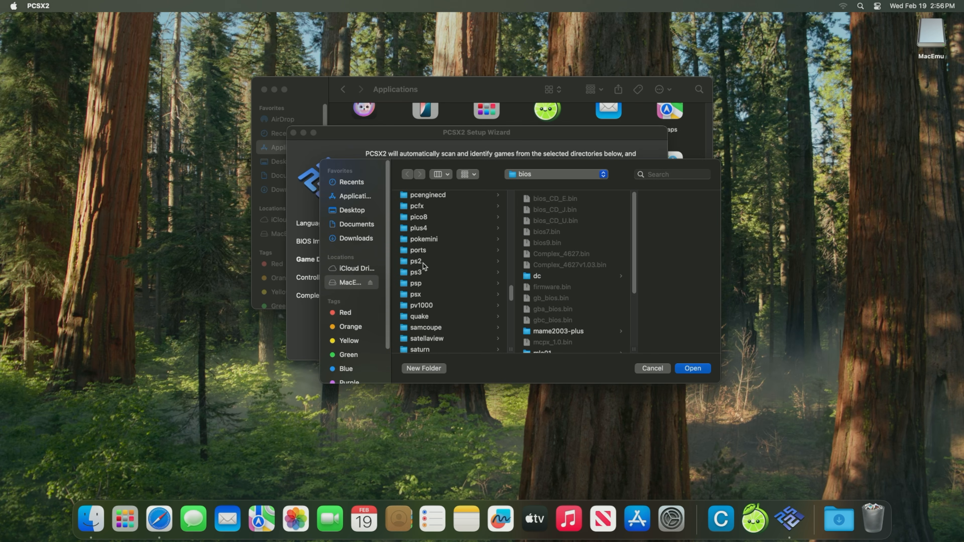
pyautogui.click(423, 261)
pyautogui.click(694, 369)
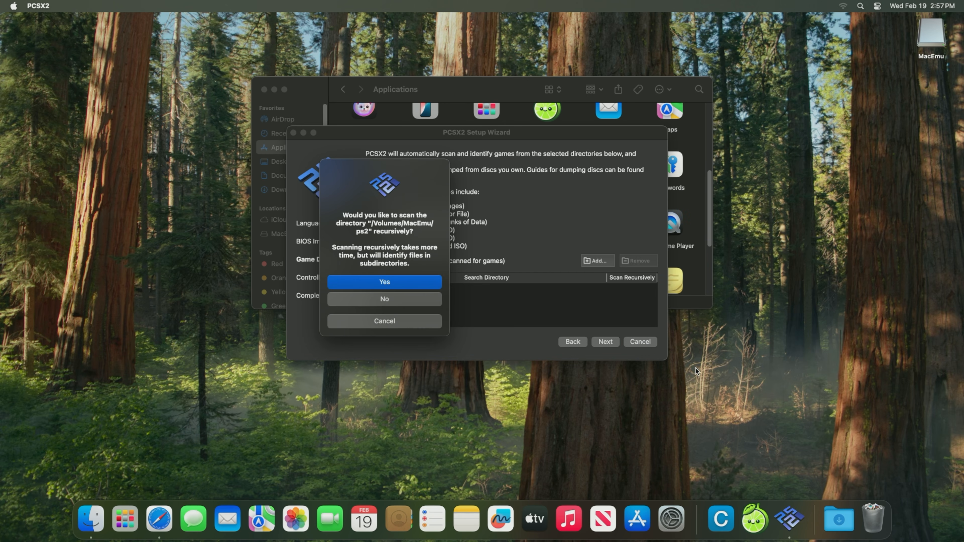
pyautogui.click(408, 300)
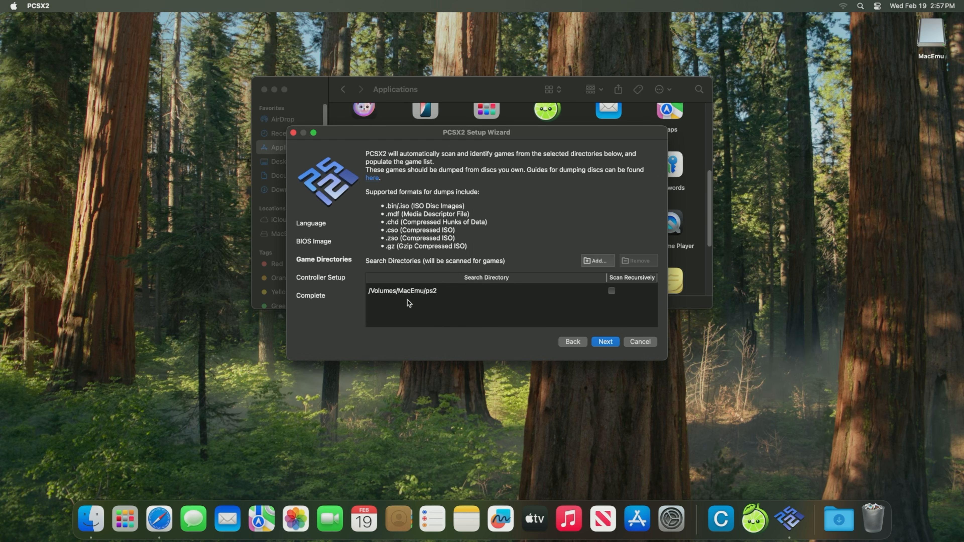
pyautogui.click(607, 342)
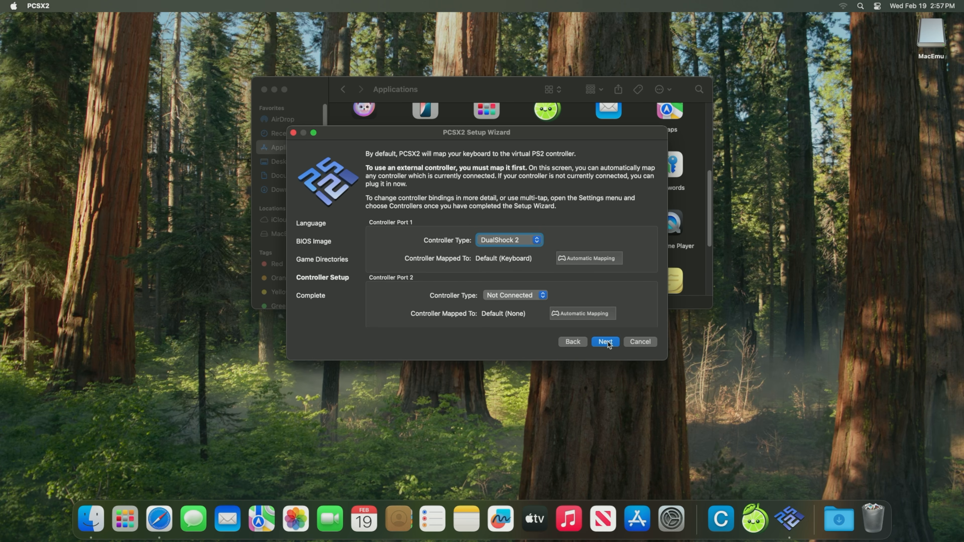
# Step: Automatically map the Port 1 DualShock 2 to SDL-0 (Xbox One S Controller) and finish the setup wizard
pyautogui.click(584, 260)
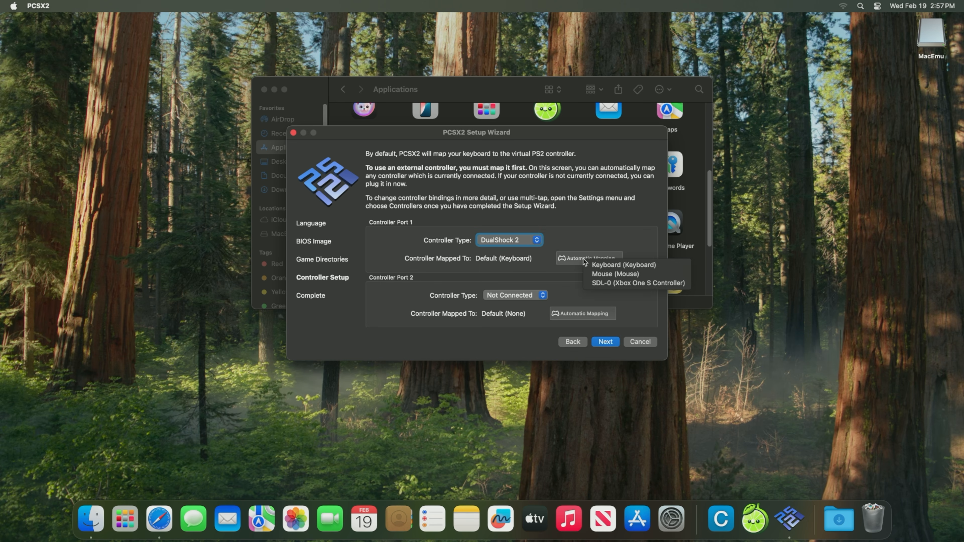
pyautogui.click(608, 282)
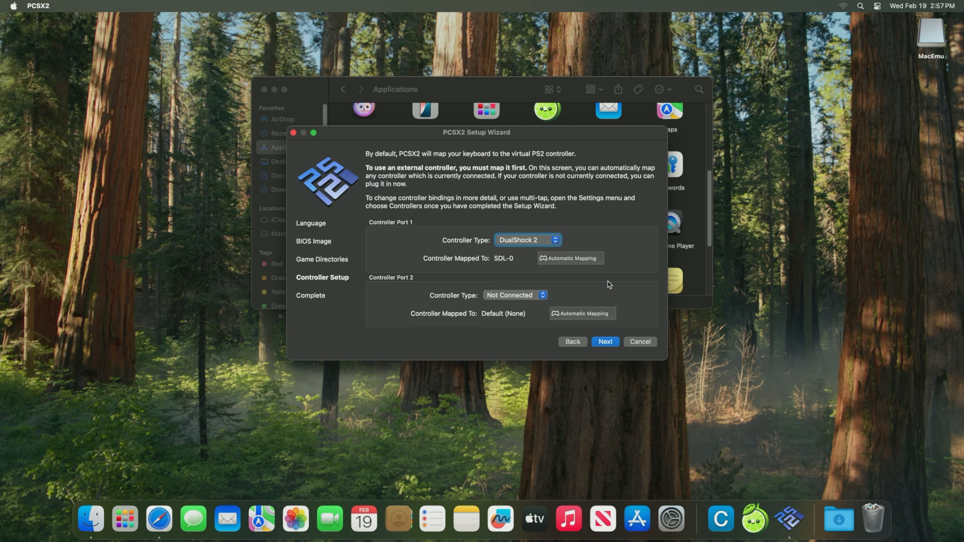
pyautogui.click(605, 342)
pyautogui.click(603, 340)
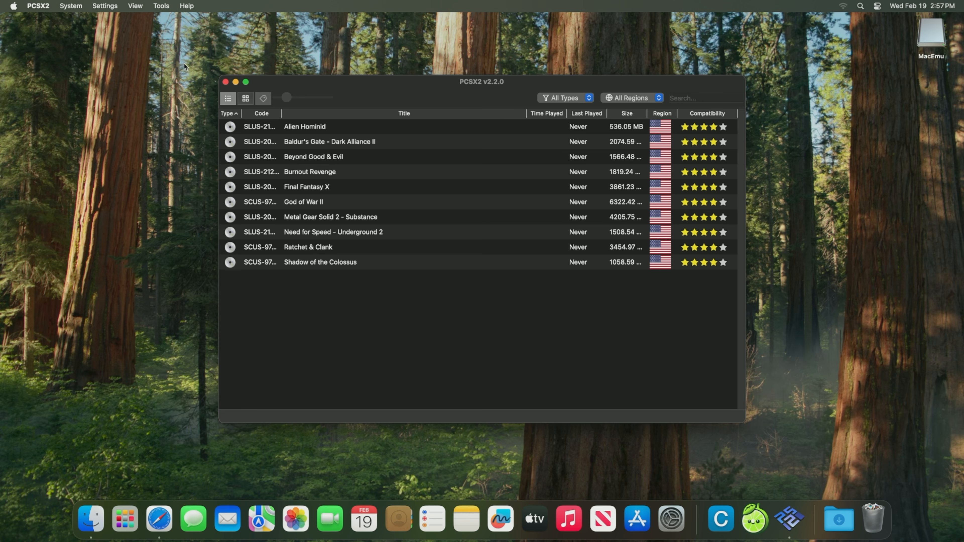
# Step: Set the PCSX2 graphics renderer to Metal and adapter to Apple M4, and enable widescreen and no-interlacing patches
pyautogui.click(105, 6)
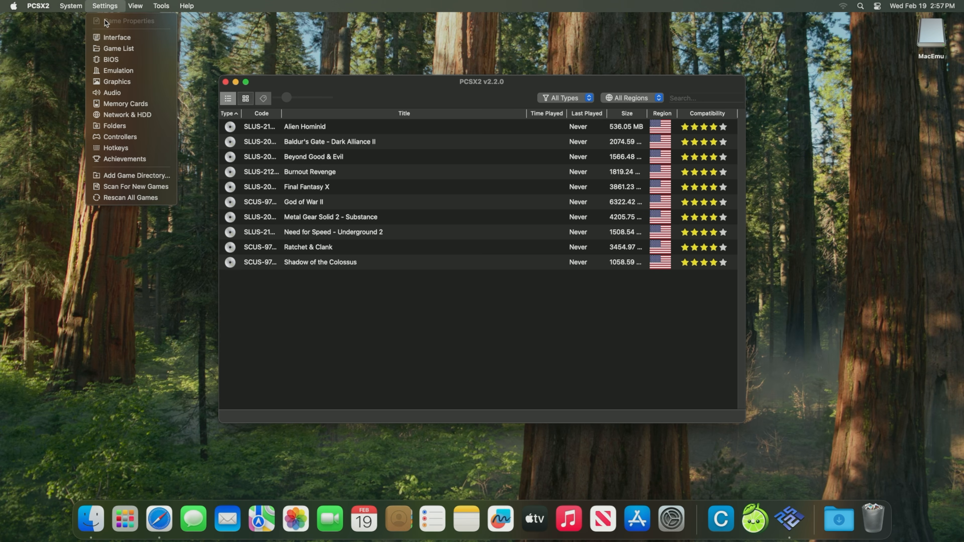
pyautogui.click(107, 81)
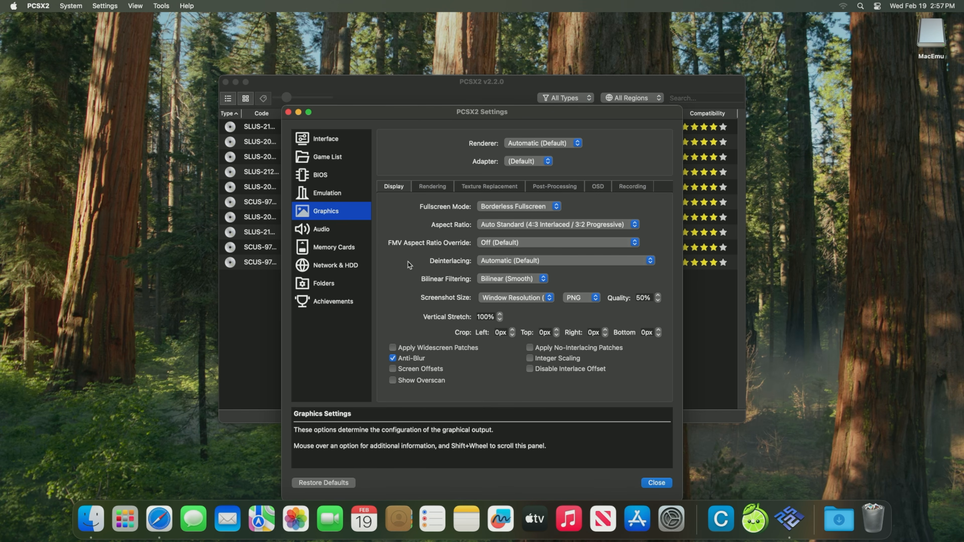
pyautogui.click(538, 141)
pyautogui.click(536, 160)
pyautogui.click(534, 161)
pyautogui.click(532, 169)
pyautogui.click(431, 349)
pyautogui.click(539, 348)
# Step: Set the rendering internal resolution to 4x Native (~1440px/QHD) and blending accuracy to High
pyautogui.click(439, 187)
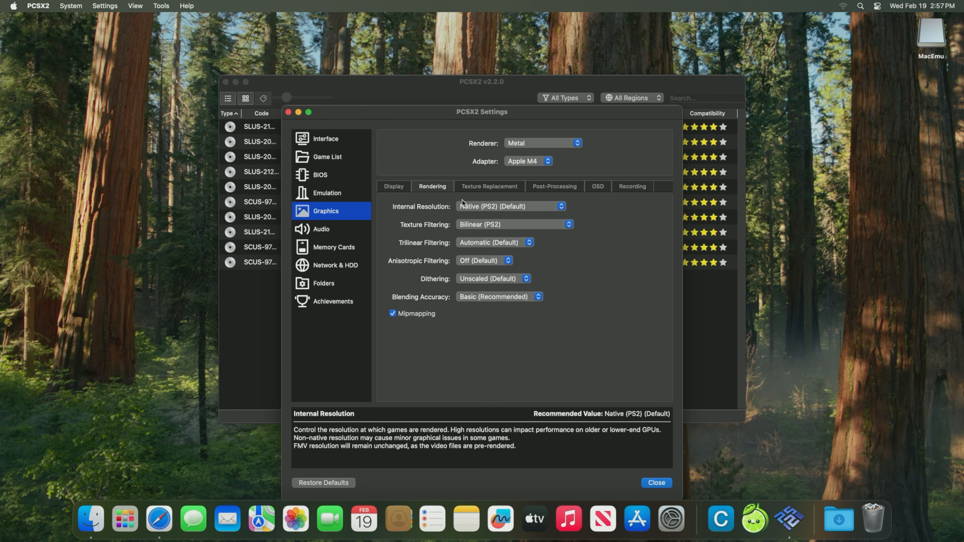
pyautogui.click(466, 207)
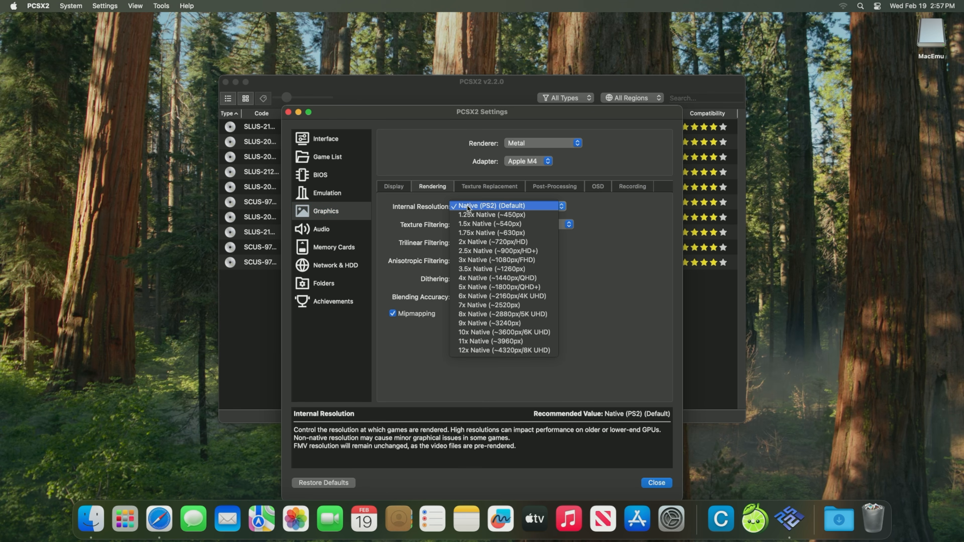
pyautogui.click(498, 278)
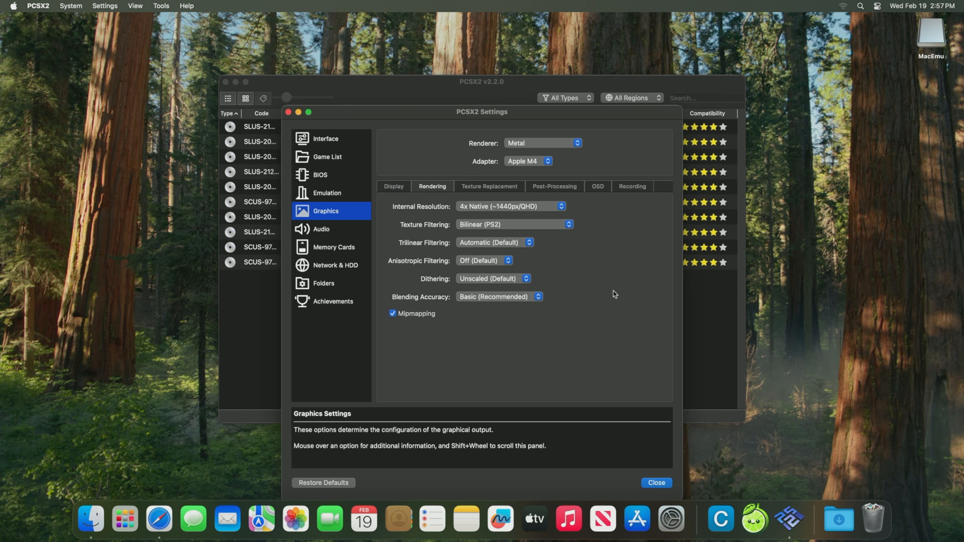
pyautogui.click(493, 297)
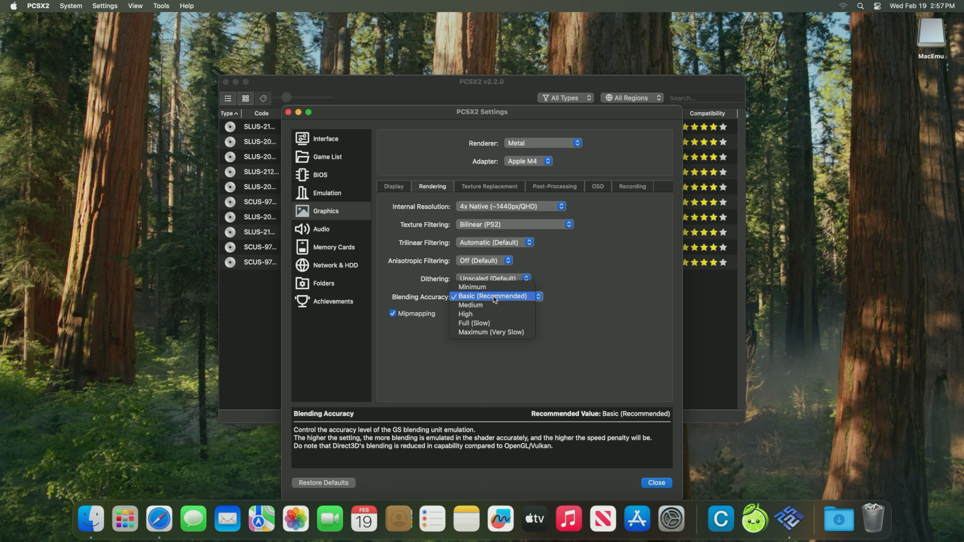
pyautogui.click(488, 315)
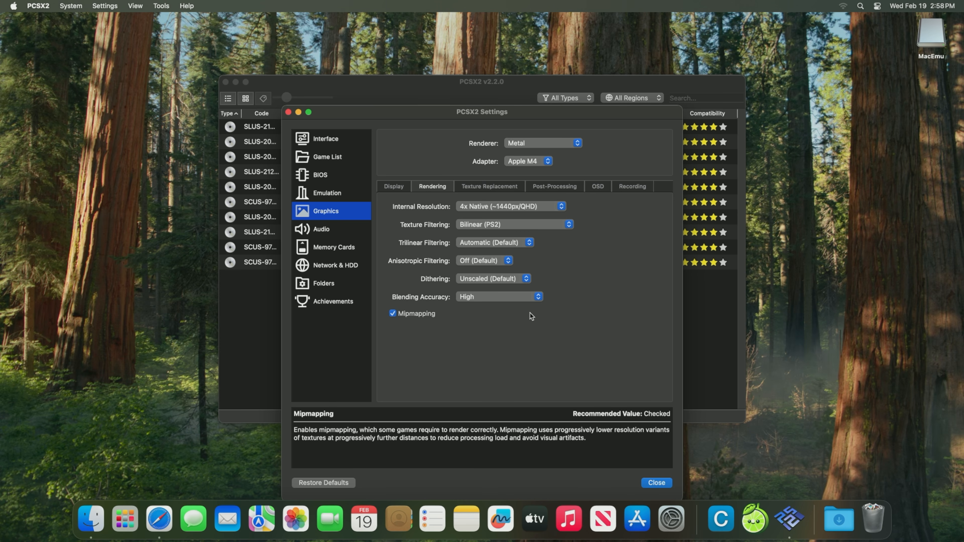
# Step: Enable Show FPS in the on-screen display and Start Fullscreen in the interface settings
pyautogui.click(598, 186)
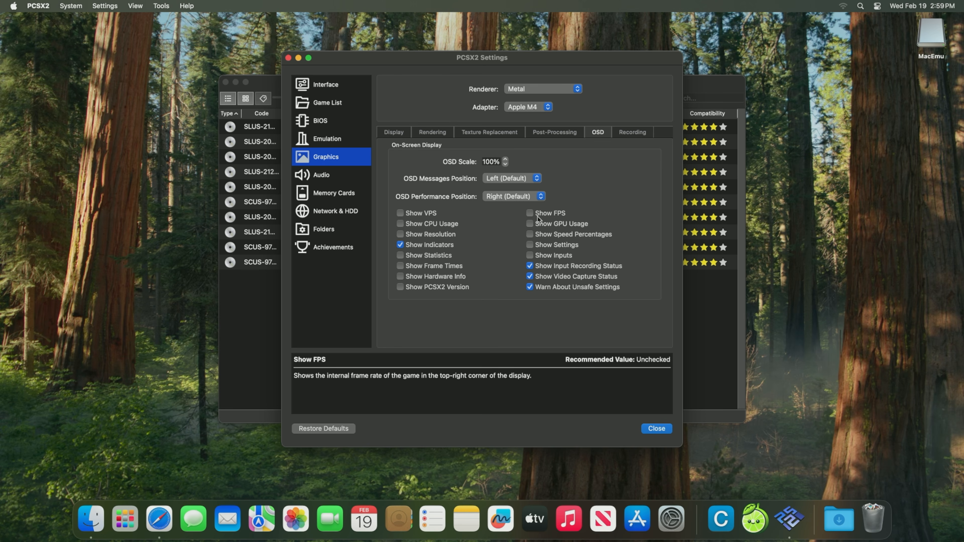
pyautogui.click(529, 213)
pyautogui.click(393, 132)
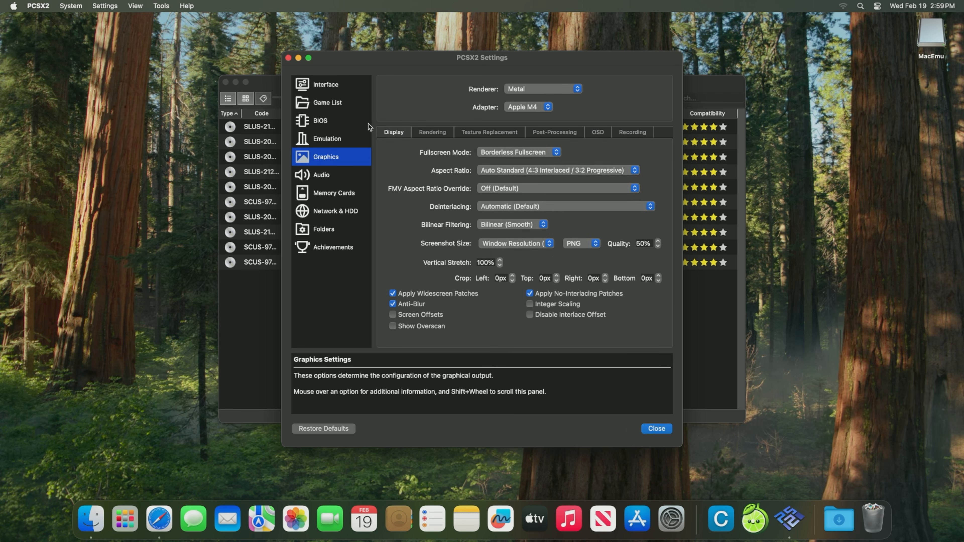
pyautogui.click(333, 84)
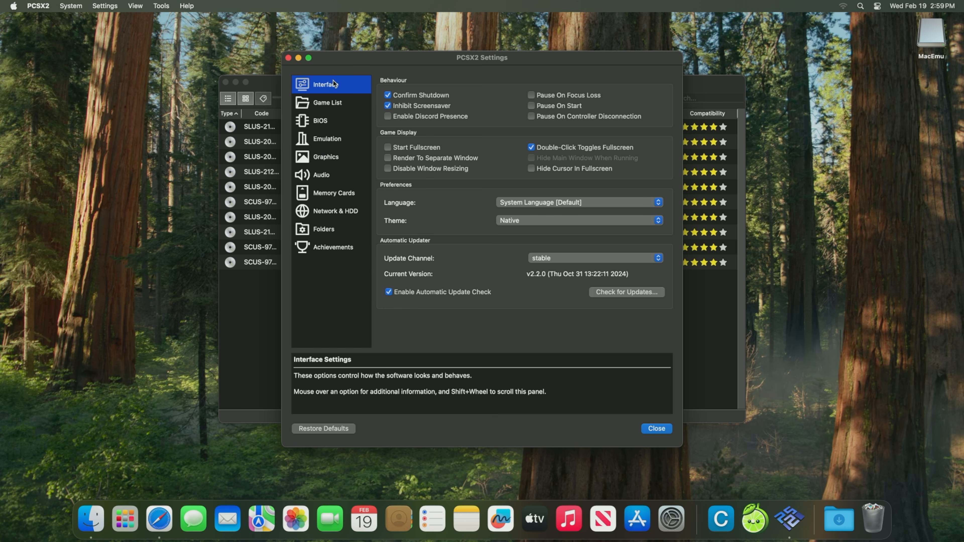
pyautogui.click(387, 148)
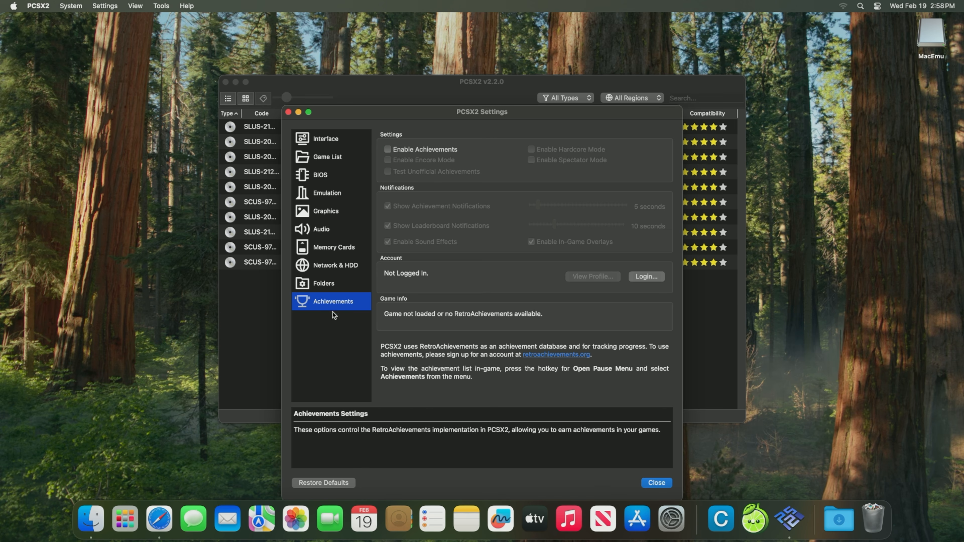
# Step: Enable achievements, log in to RetroAchievements with the account user name and password, and decline hardcore mode
pyautogui.click(388, 150)
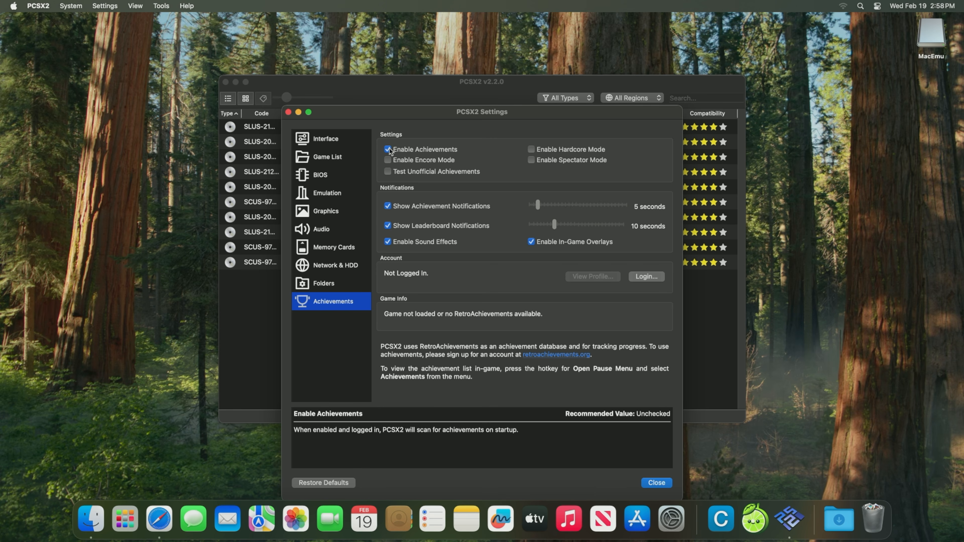
pyautogui.click(652, 277)
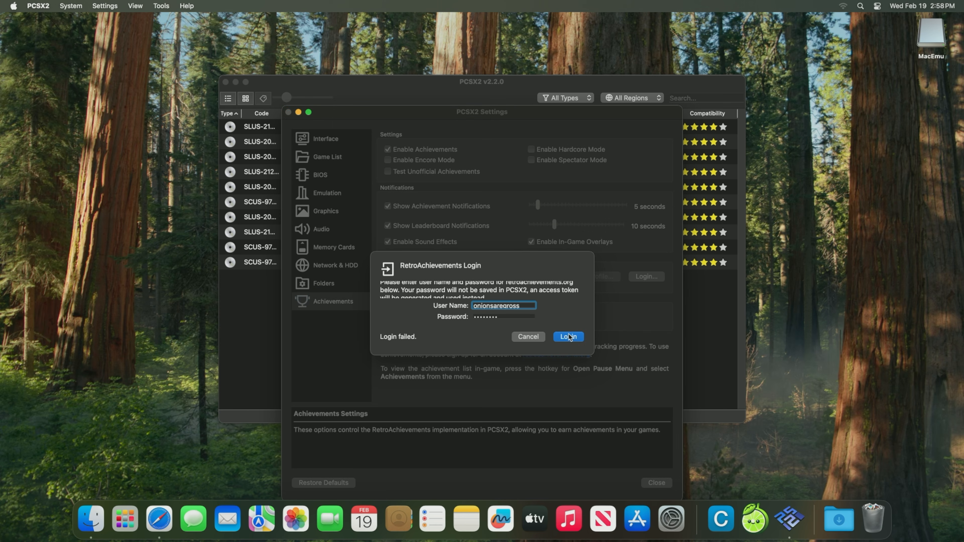
pyautogui.click(570, 337)
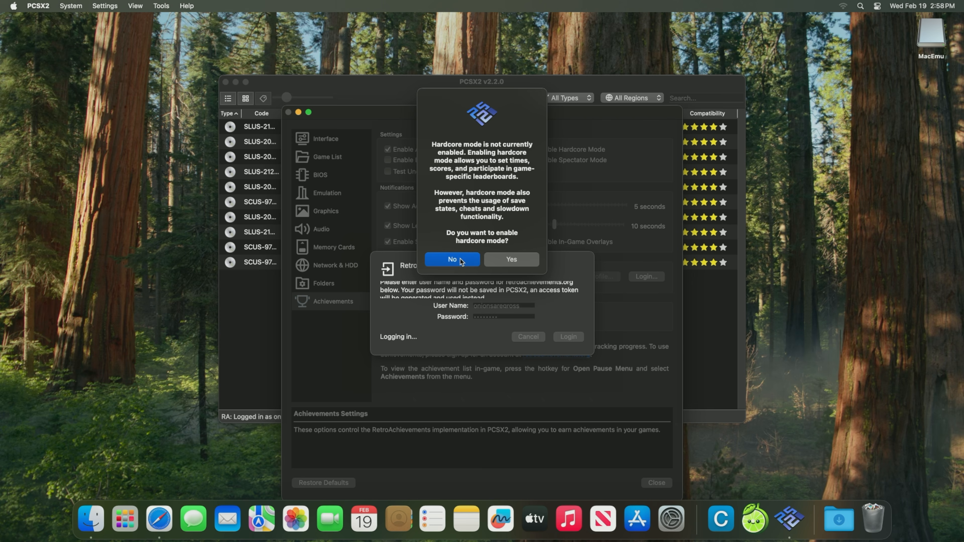
pyautogui.click(446, 260)
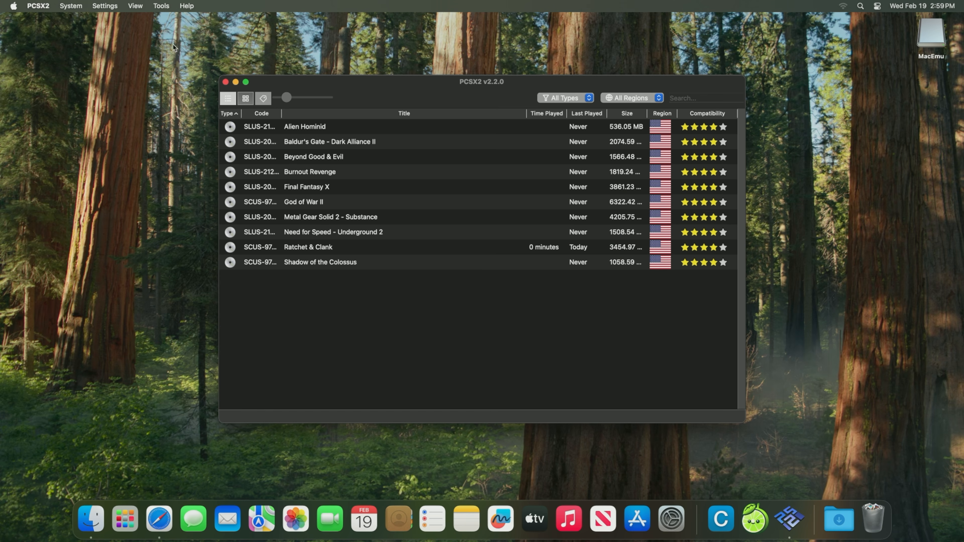
# Step: Bind the Open Pause Menu hotkey to SDL-0/Back & SDL-0/Y and Toggle Frame Limit to SDL-0/Back & SDL-0/+RightTrigger
pyautogui.click(105, 5)
pyautogui.click(117, 148)
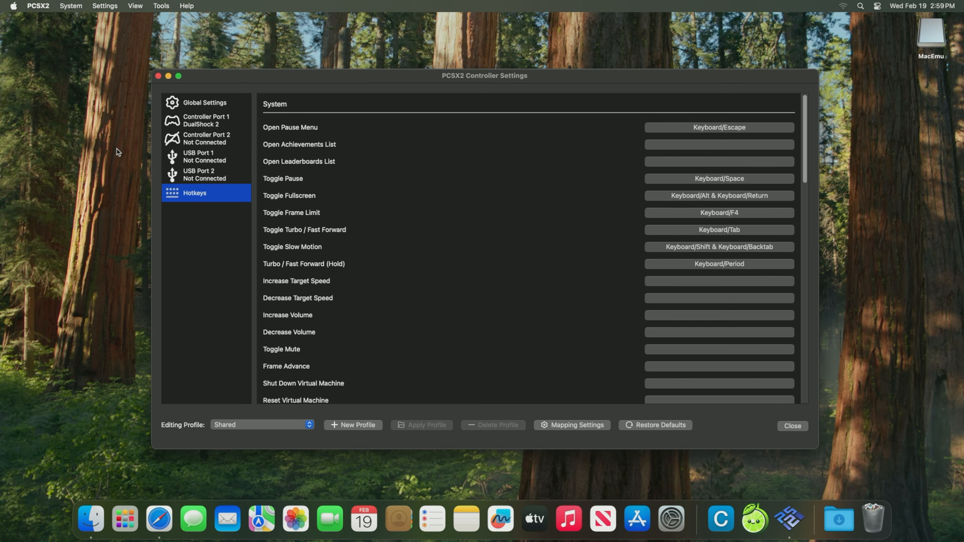
pyautogui.click(670, 128)
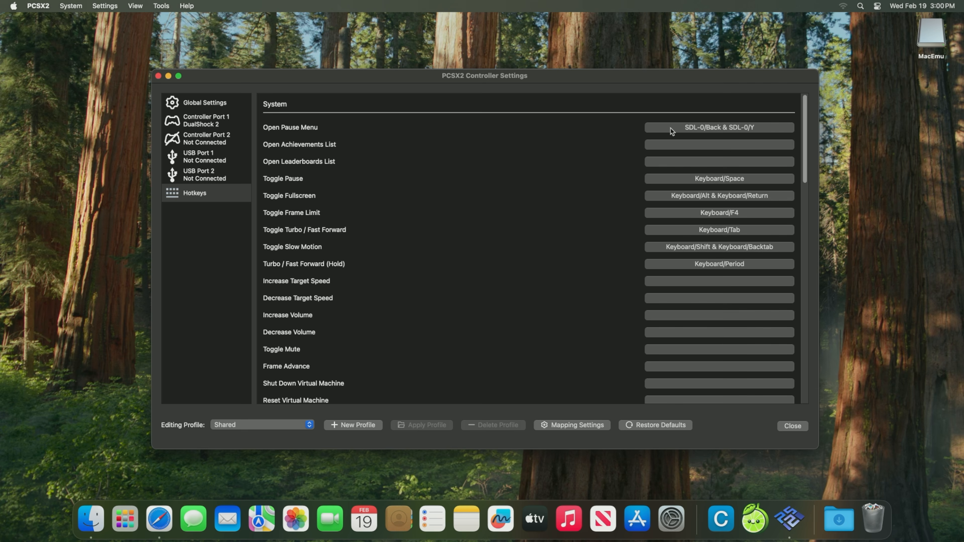
pyautogui.click(675, 214)
# Step: Bind Shut Down Virtual Machine to SDL-0/Back & SDL-0/Start, and open the Save State To Selected Slot hotkey for binding
pyautogui.scroll(-5, 606, 263)
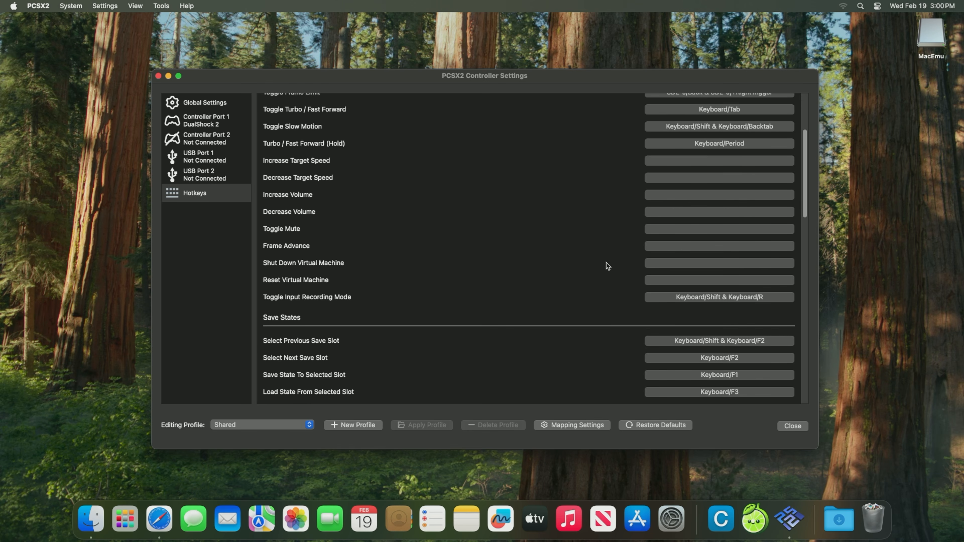
pyautogui.click(658, 262)
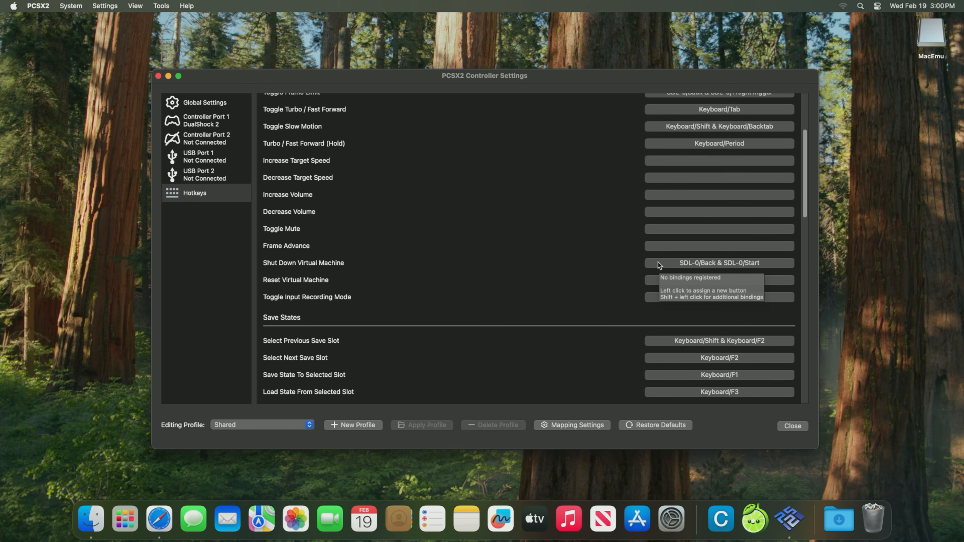
pyautogui.scroll(-5, 531, 253)
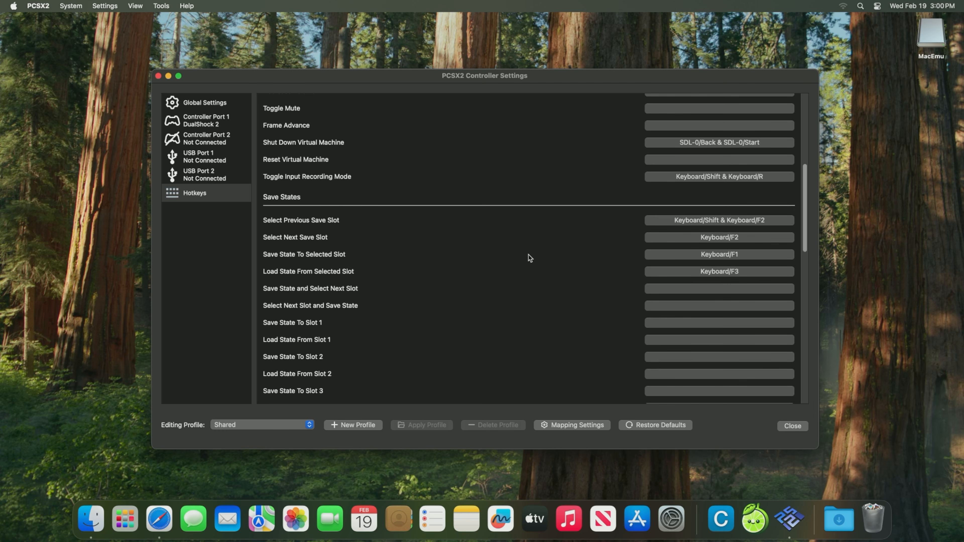
pyautogui.click(678, 255)
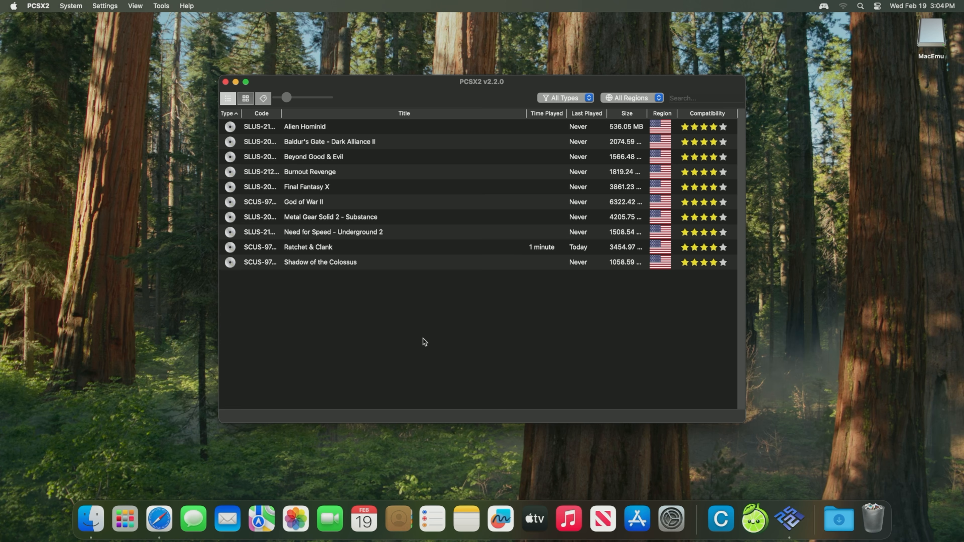
# Step: Launch Burnout Revenge from the PCSX2 game list
pyautogui.doubleClick(318, 171)
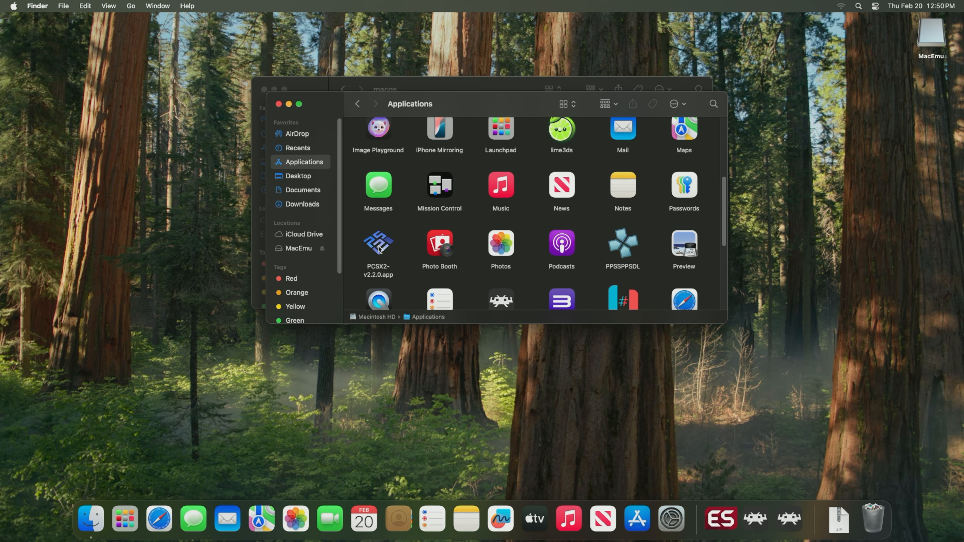
# Step: Rename PCSX2-v2.2.0.app in the Applications folder, trimming the version suffix from its name
pyautogui.click(379, 279)
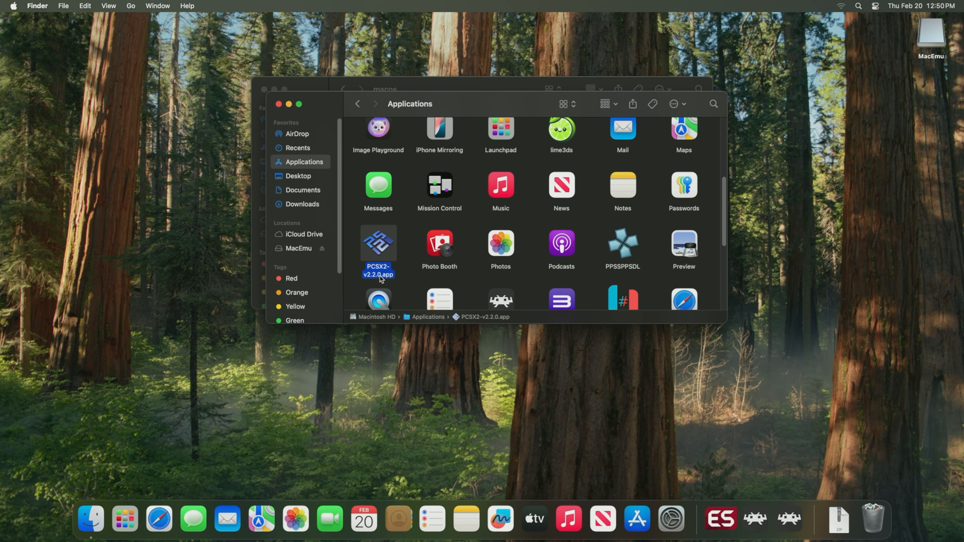
pyautogui.click(397, 265)
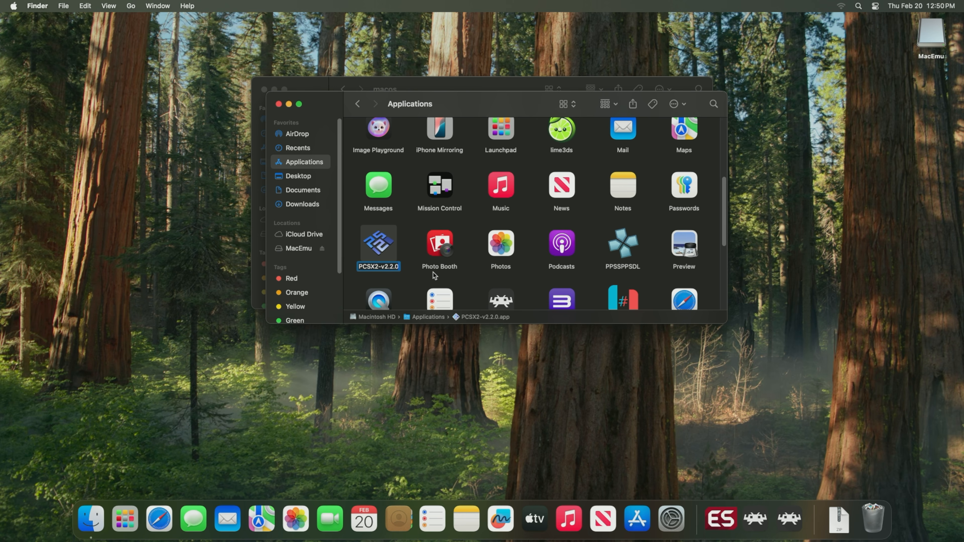
pyautogui.press('BackSpace')
pyautogui.press('BackSpace')
pyautogui.press('BackSpace')
pyautogui.press('BackSpace')
pyautogui.press('BackSpace')
pyautogui.press('BackSpace')
pyautogui.press('BackSpace')
pyautogui.press('Return')
pyautogui.click(407, 288)
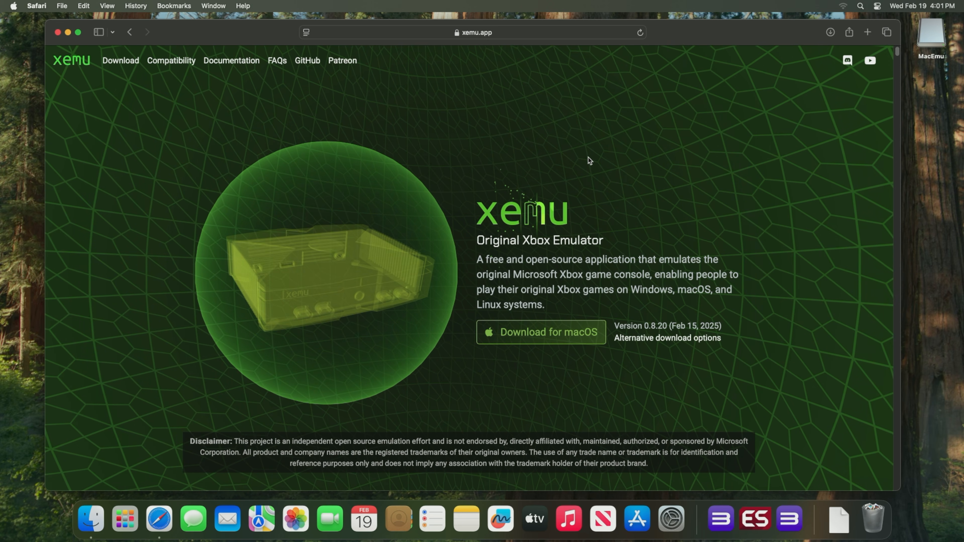
# Step: Download xemu for macOS from xemu.app, allowing the site's downloads, and move the app from xemu-macos-universal-release into Applications
pyautogui.click(528, 331)
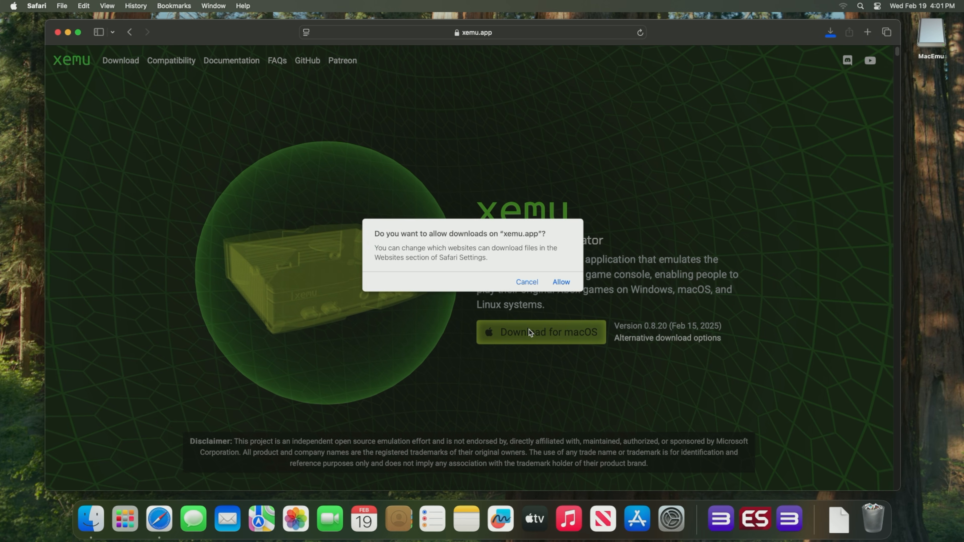
pyautogui.click(560, 282)
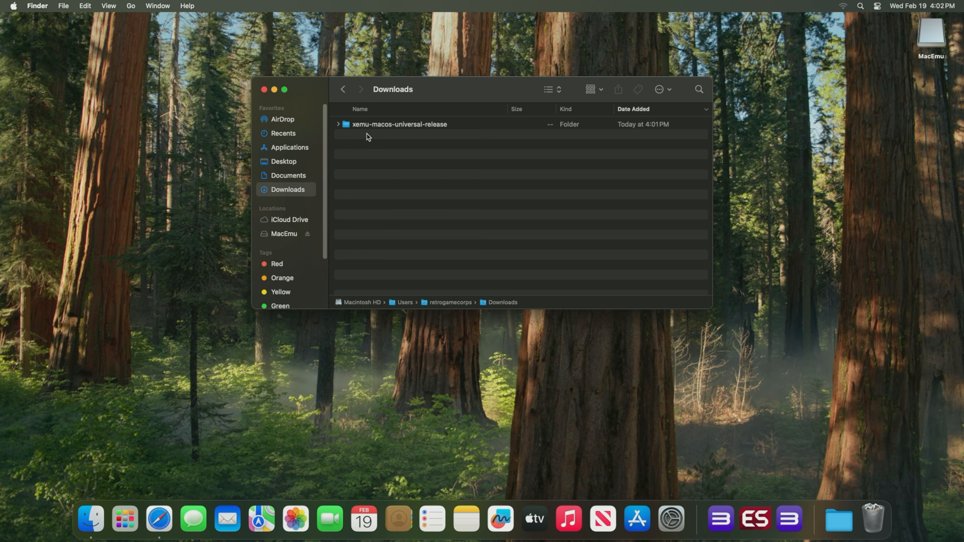
pyautogui.doubleClick(366, 127)
pyautogui.moveTo(361, 134); pyautogui.dragTo(298, 148)
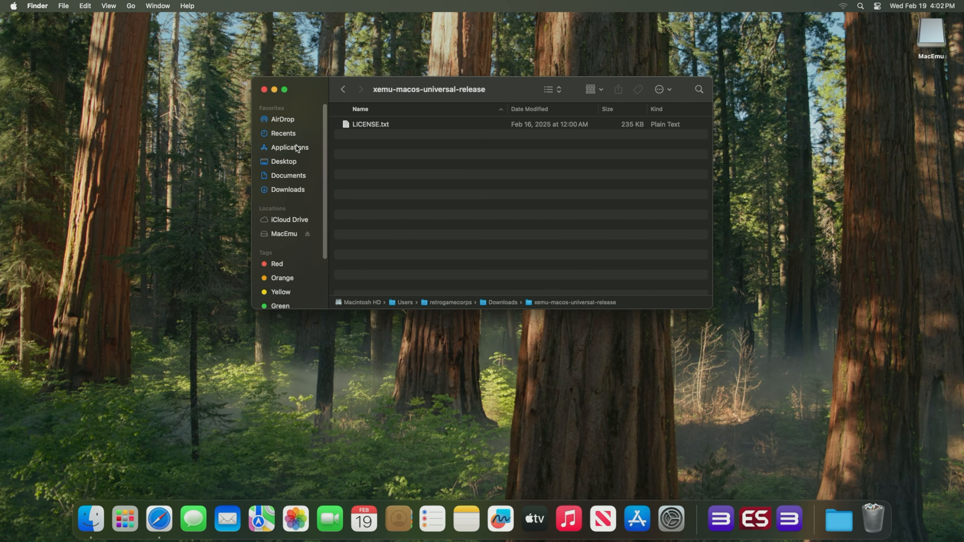
# Step: Try to launch xemu from the Applications folder, keeping the app when macOS blocks it
pyautogui.click(297, 148)
pyautogui.doubleClick(669, 255)
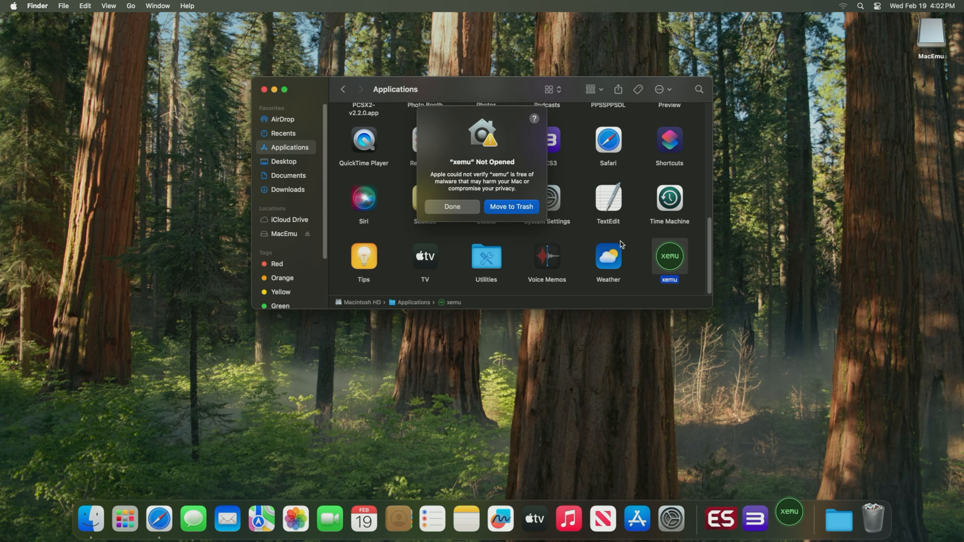
pyautogui.click(452, 207)
# Step: Allow the blocked xemu app to open anyway under Privacy & Security in System Settings, authorizing with the administrator password
pyautogui.click(671, 518)
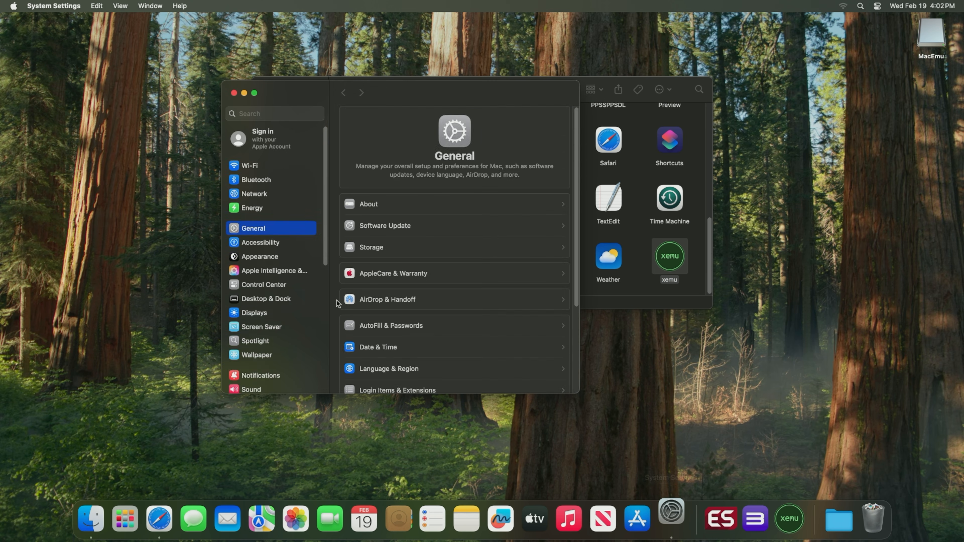
pyautogui.scroll(-5, 387, 237)
pyautogui.scroll(-8, 237, 250)
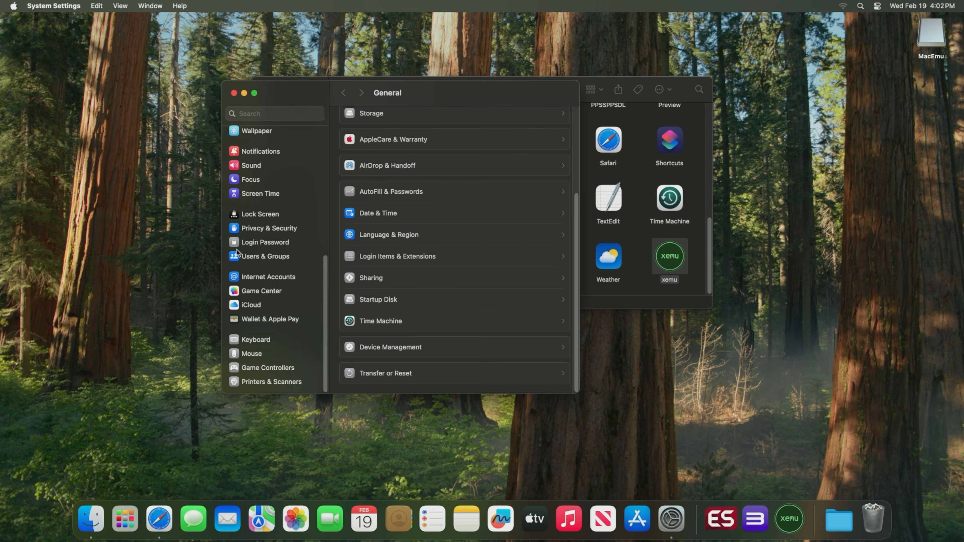
pyautogui.click(270, 227)
pyautogui.scroll(-5, 411, 250)
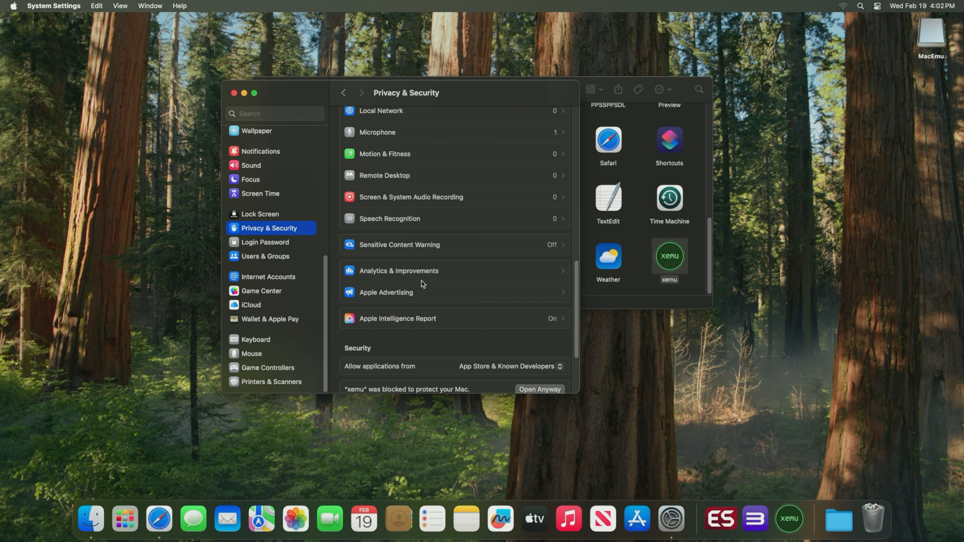
pyautogui.scroll(-3, 455, 304)
pyautogui.click(539, 281)
pyautogui.press('Return')
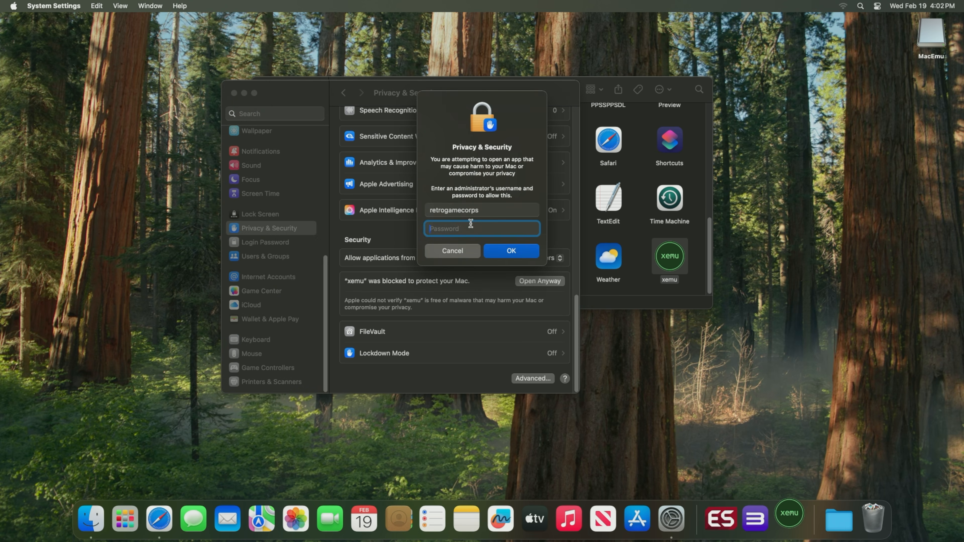
pyautogui.write('••••••')
pyautogui.press('Return')
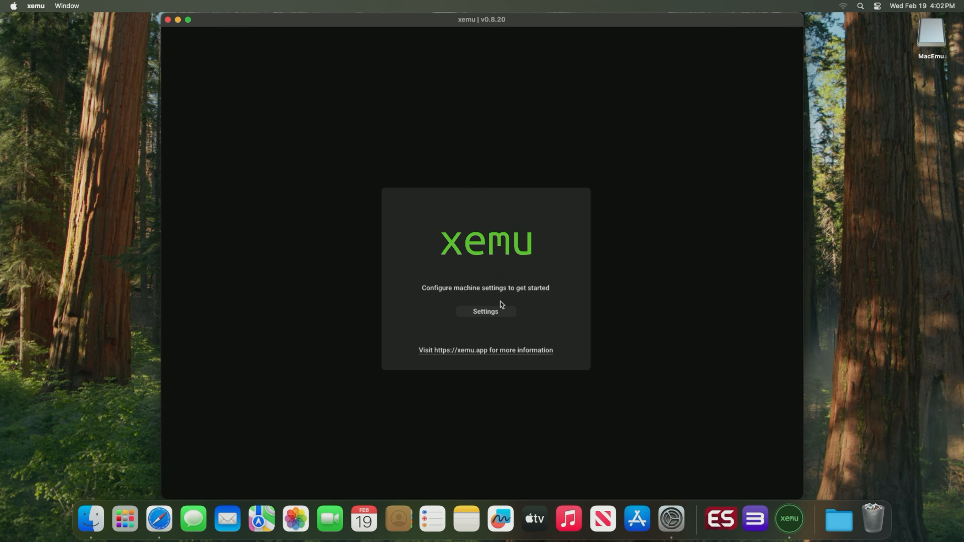
# Step: In xemu's system settings, assign mcpx_1.0.bin as the MCPX Boot ROM and Complex_4627v1.03.bin as the Flash ROM from MacEmu's bios folder
pyautogui.click(500, 311)
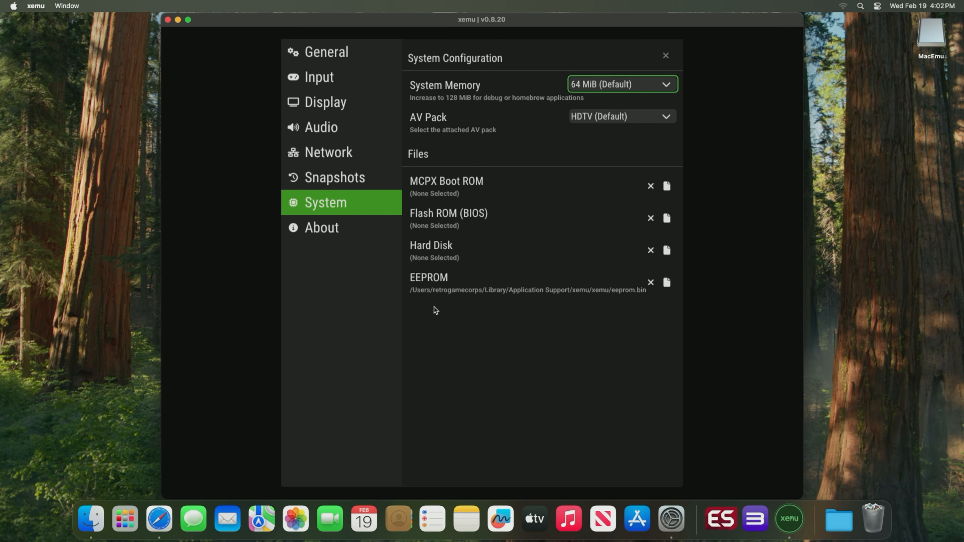
pyautogui.click(440, 182)
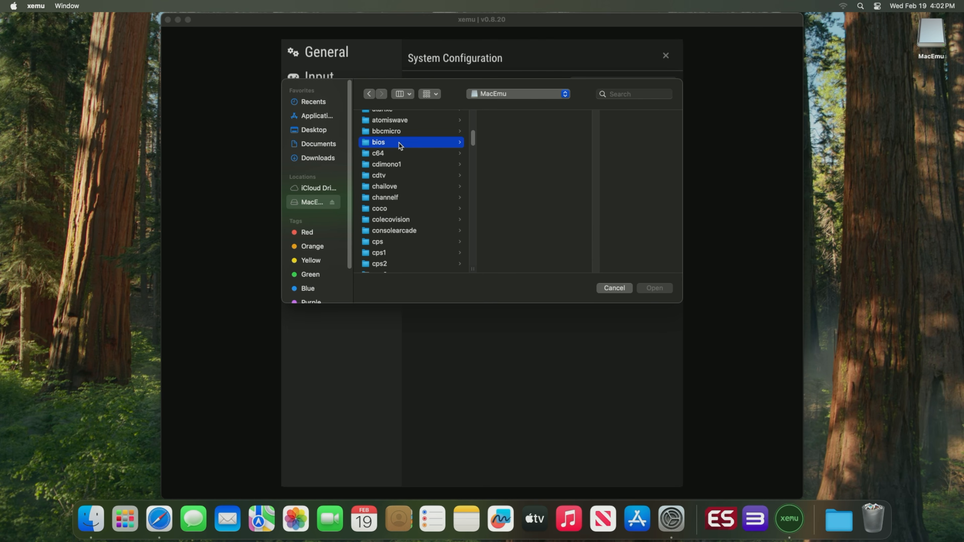
pyautogui.click(400, 146)
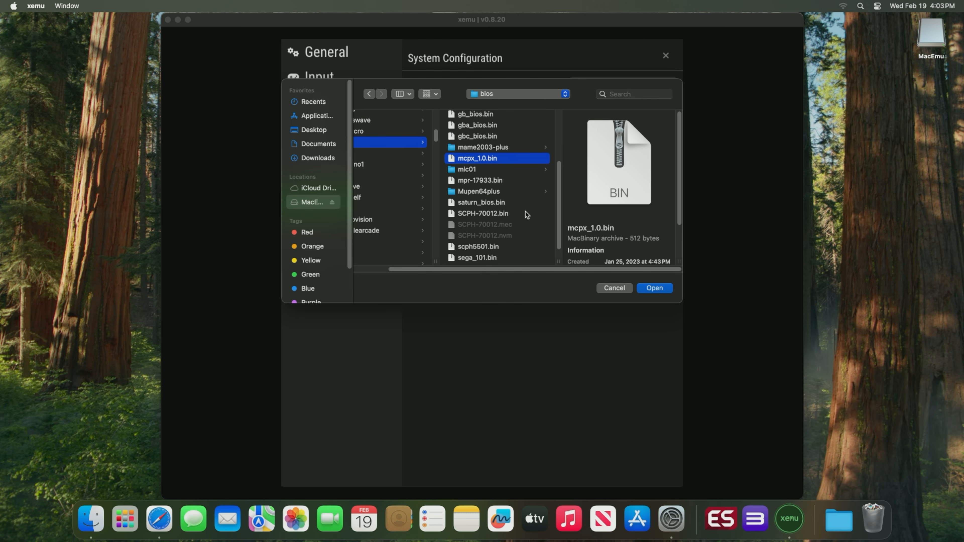
pyautogui.click(649, 288)
pyautogui.click(649, 288)
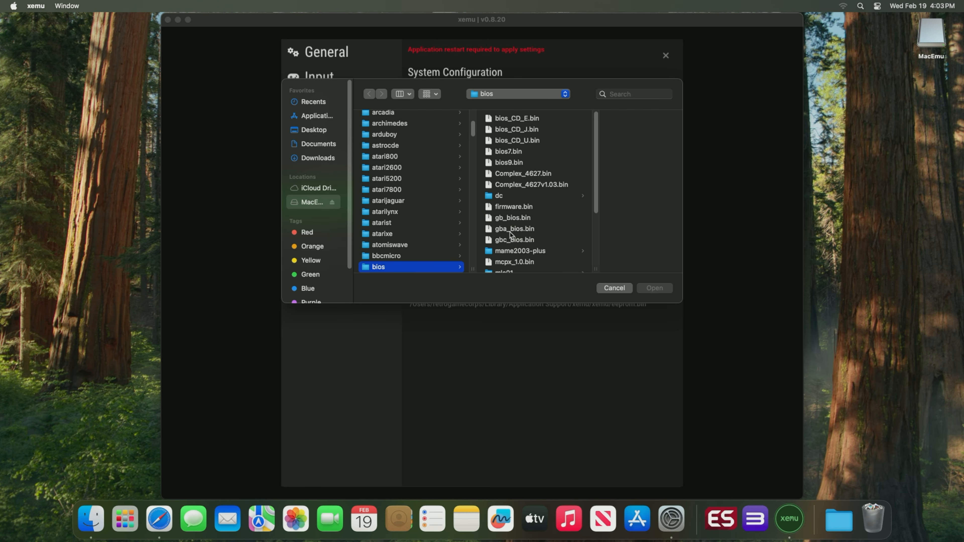
pyautogui.click(519, 186)
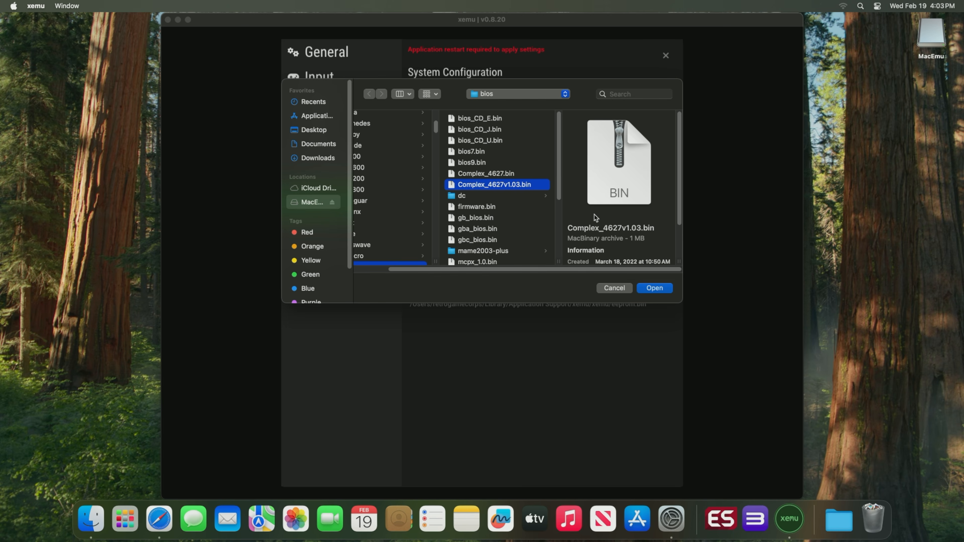
pyautogui.click(642, 289)
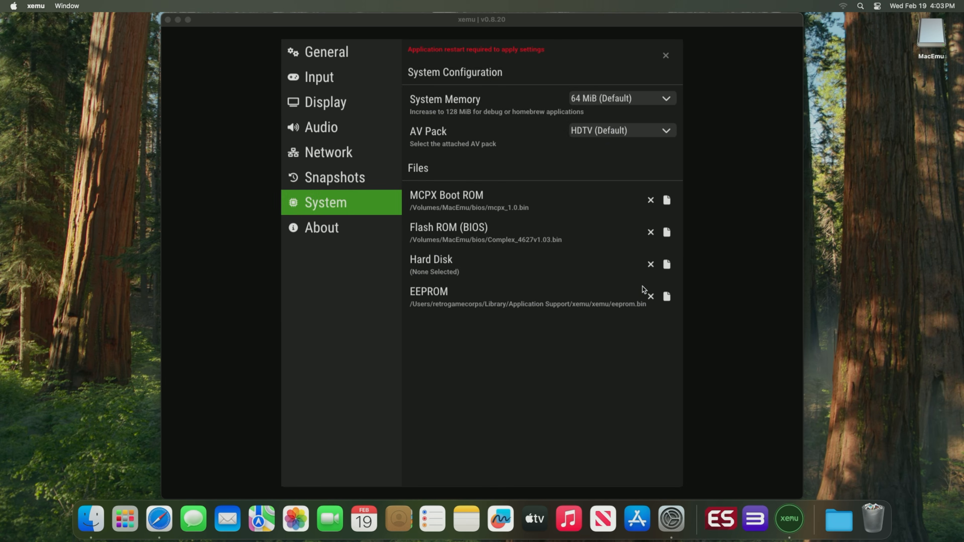
# Step: Assign xbox_hdd.qcow2 from the bios folder as the hard disk file
pyautogui.click(667, 264)
pyautogui.click(520, 262)
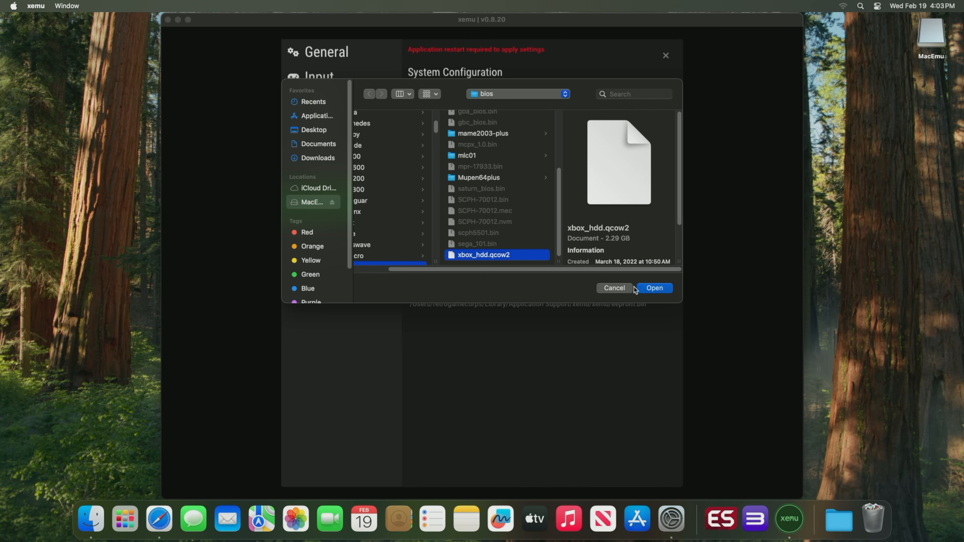
pyautogui.click(646, 288)
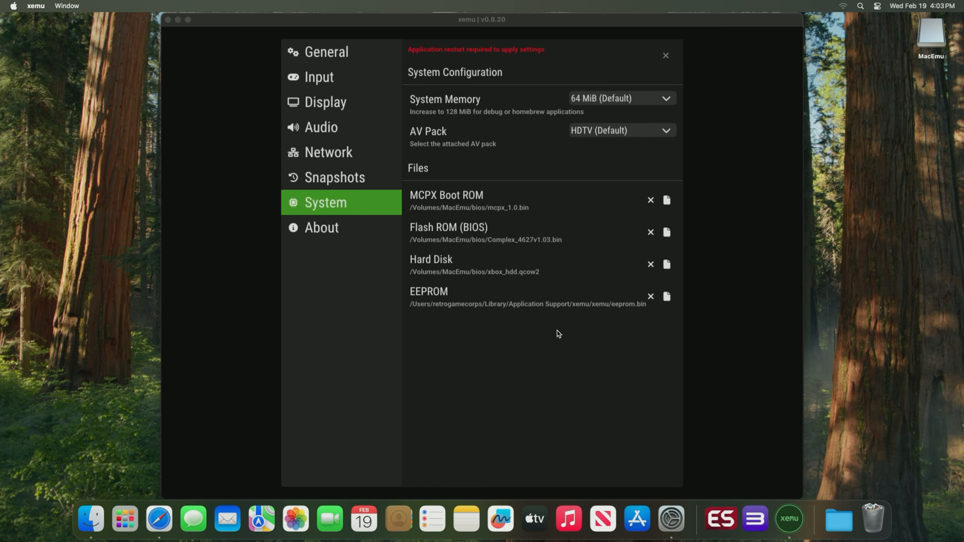
# Step: Set the internal resolution scale to 2x and enable fullscreen on startup, restarting xemu to apply the settings
pyautogui.click(343, 76)
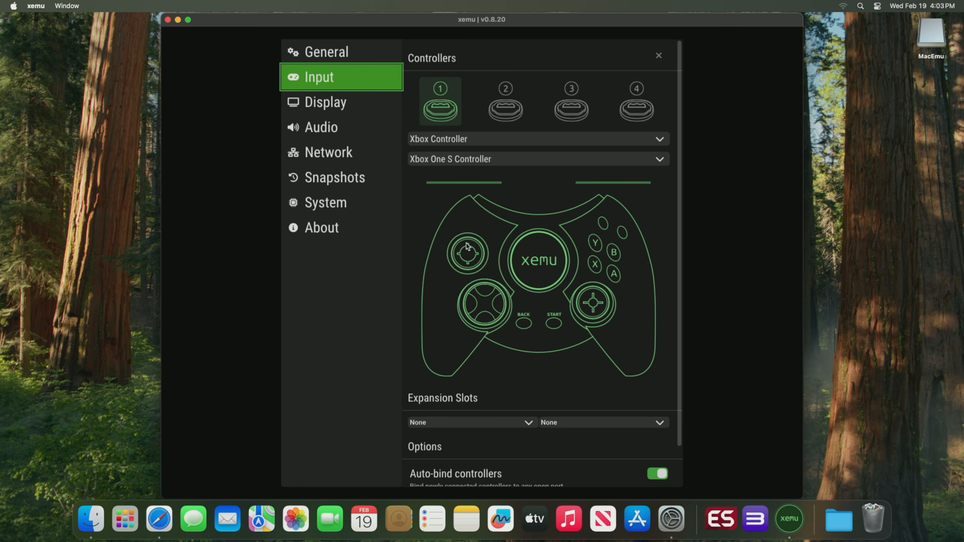
pyautogui.click(369, 106)
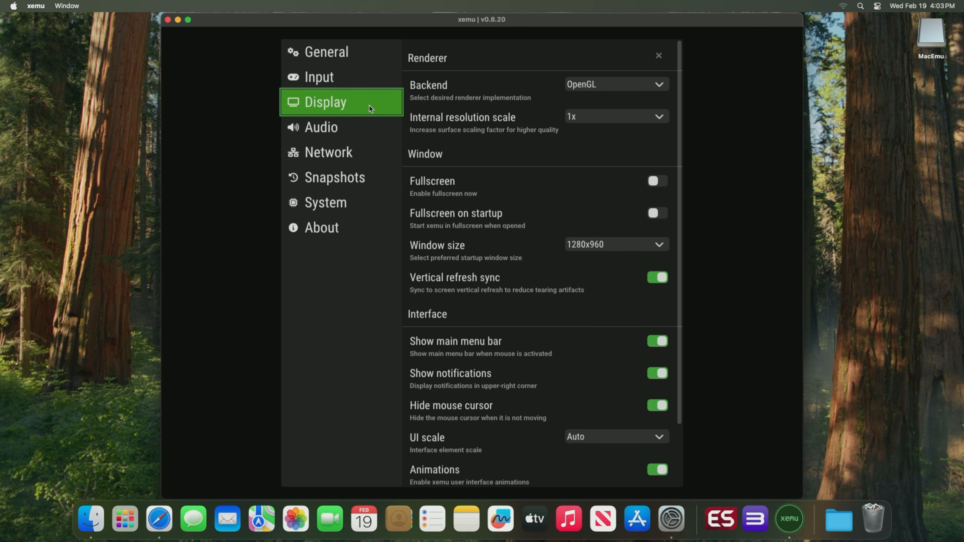
pyautogui.click(574, 119)
pyautogui.click(579, 153)
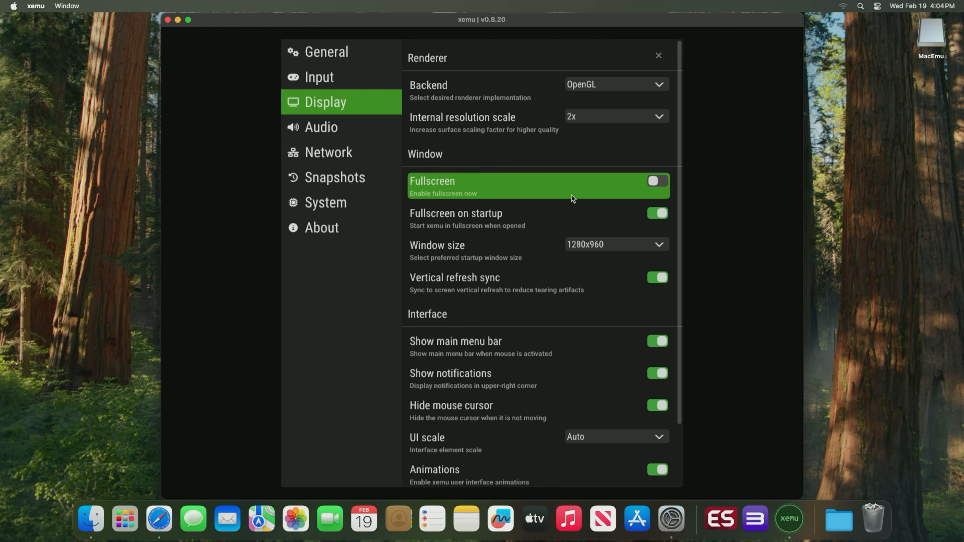
pyautogui.click(657, 56)
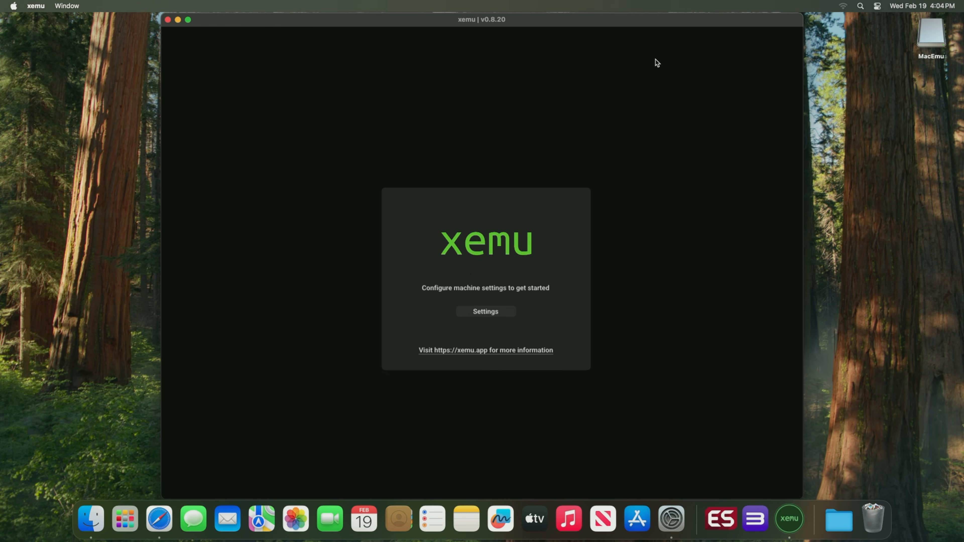
pyautogui.click(170, 21)
pyautogui.doubleClick(669, 255)
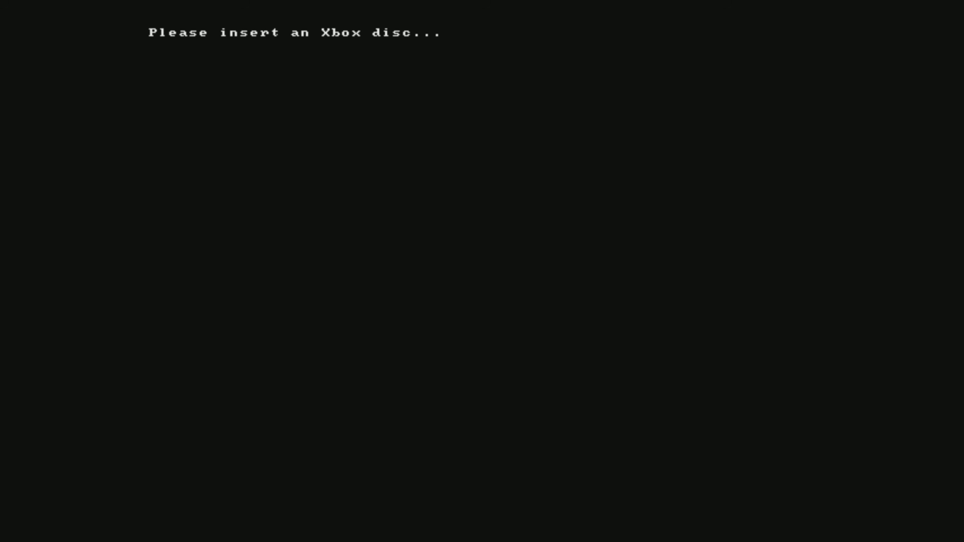
# Step: Load Halo - Combat Evolved.iso from the xbox folder as the disc and reset the machine to boot it
pyautogui.click(25, 7)
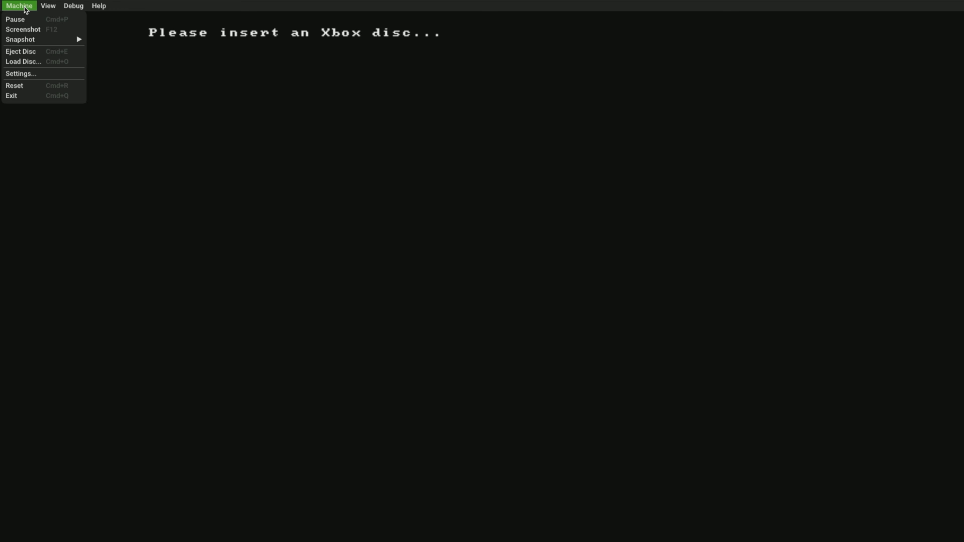
pyautogui.click(27, 61)
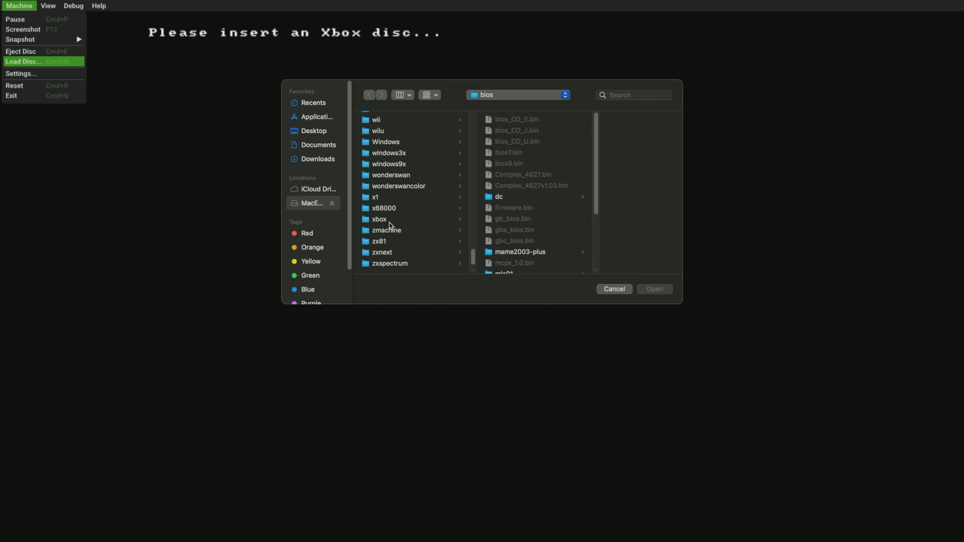
pyautogui.click(389, 220)
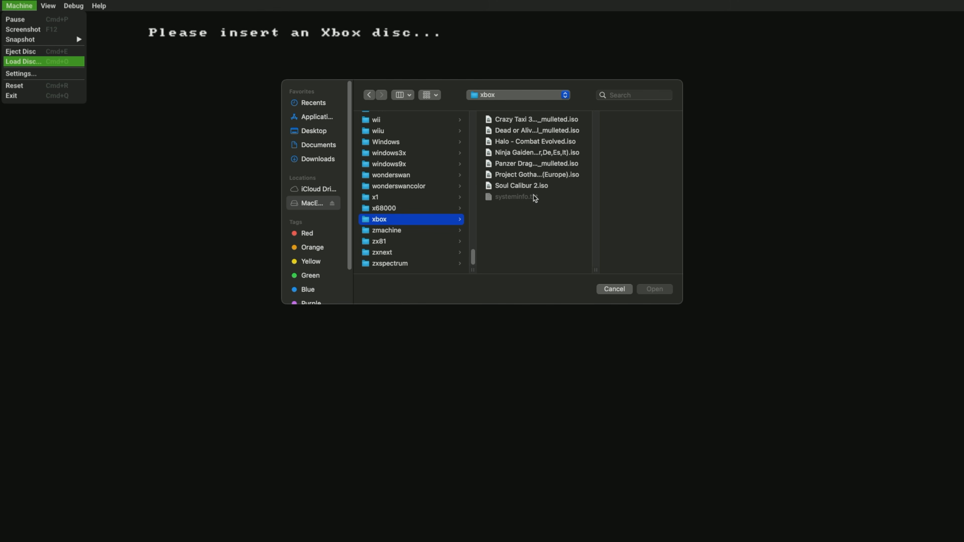
pyautogui.click(514, 142)
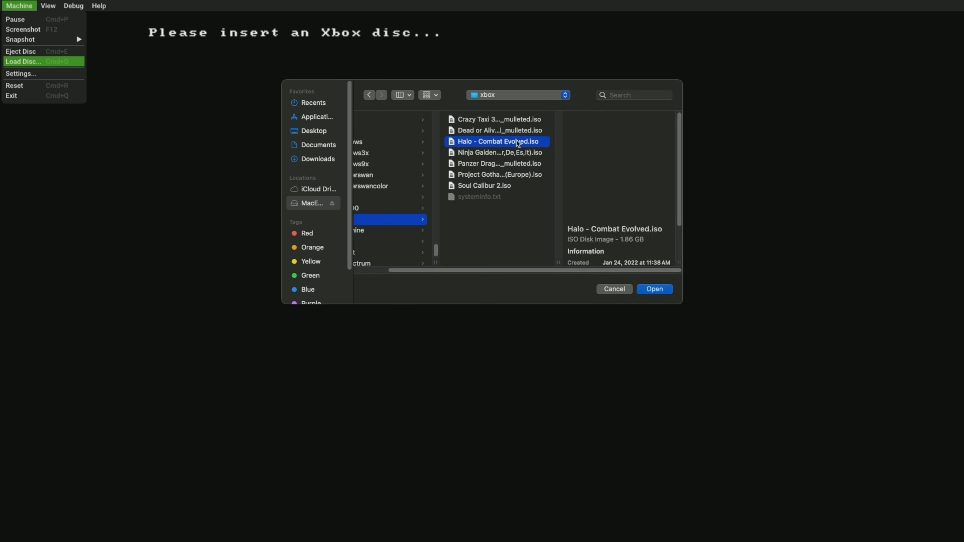
pyautogui.click(661, 289)
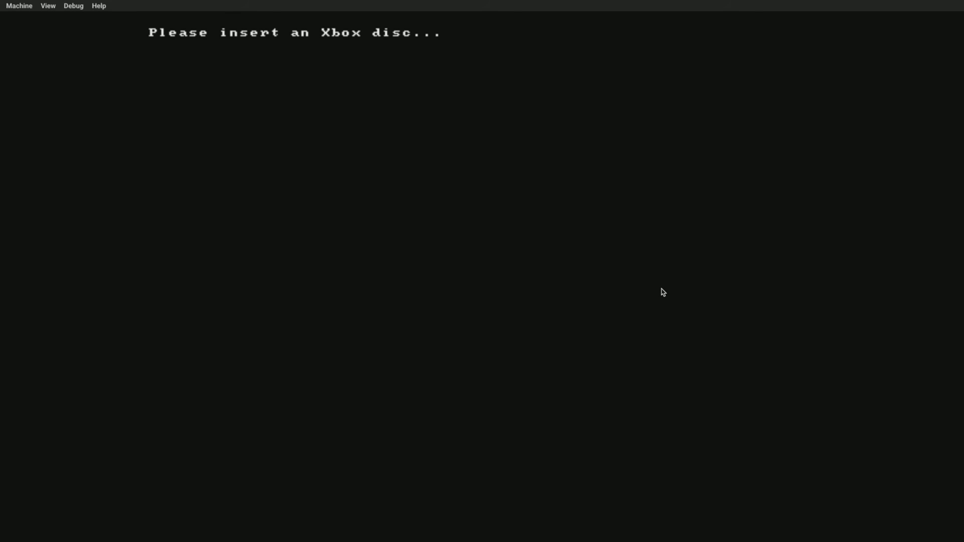
pyautogui.click(24, 6)
pyautogui.click(22, 85)
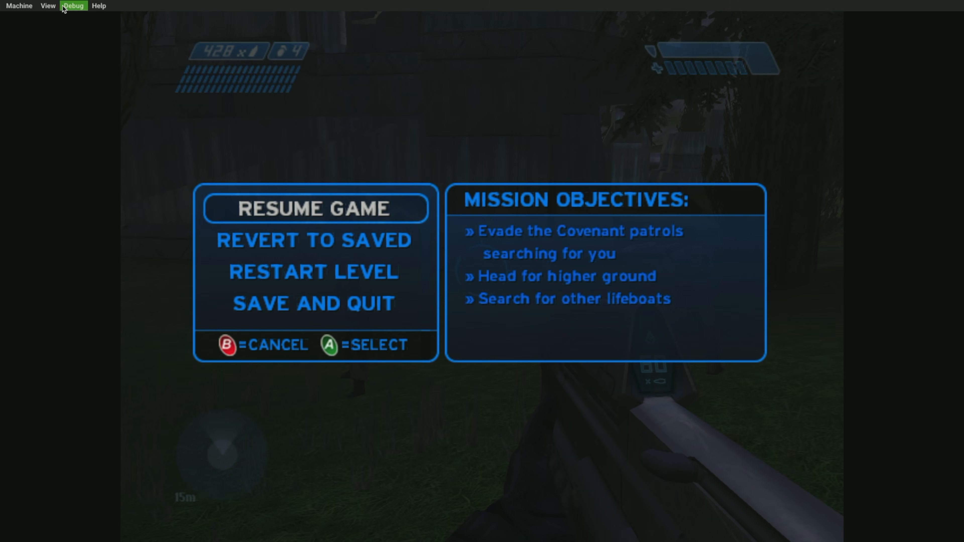
# Step: Show the Video Debug overlay over the Halo game, moving it into the corner and shrinking it
pyautogui.click(68, 8)
pyautogui.click(72, 39)
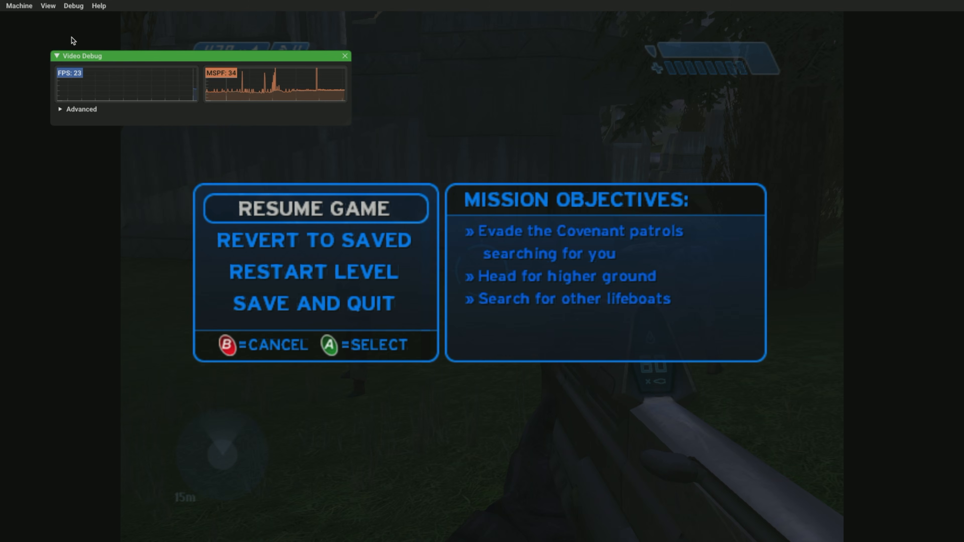
pyautogui.moveTo(111, 55); pyautogui.dragTo(70, 20)
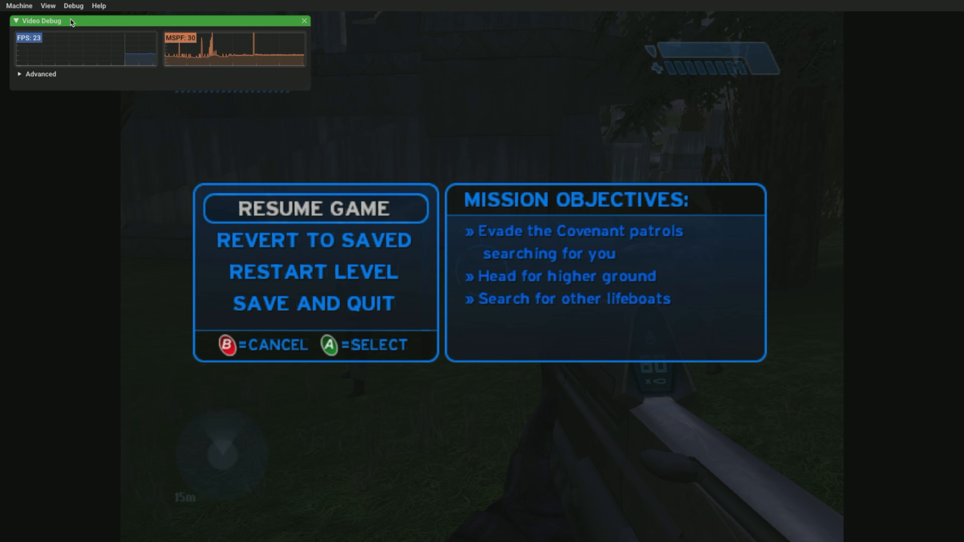
pyautogui.moveTo(307, 86); pyautogui.dragTo(135, 75)
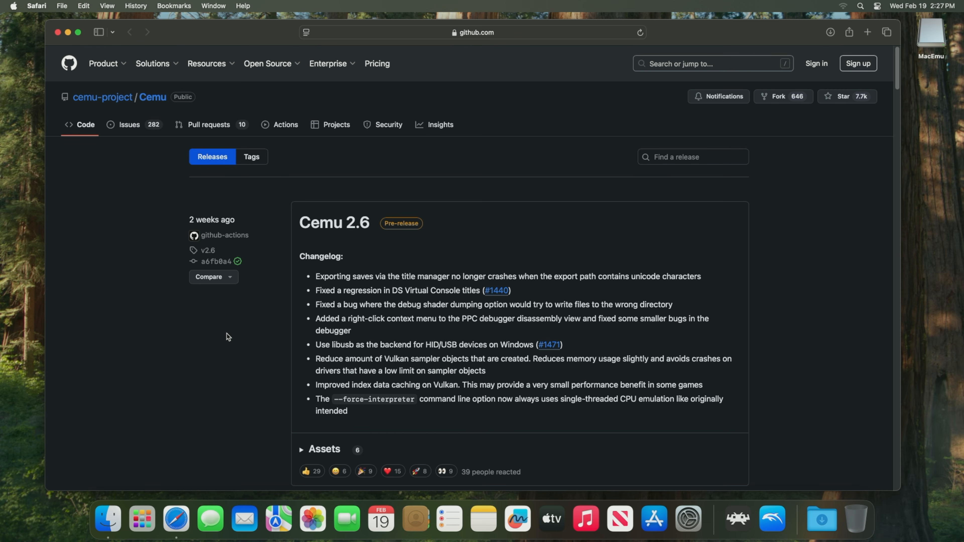
# Step: In Safari, download cemu-2.5-macos-12-x64.dmg from the Cemu GitHub releases, then install the app in Applications and launch it
pyautogui.scroll(-10, 226, 333)
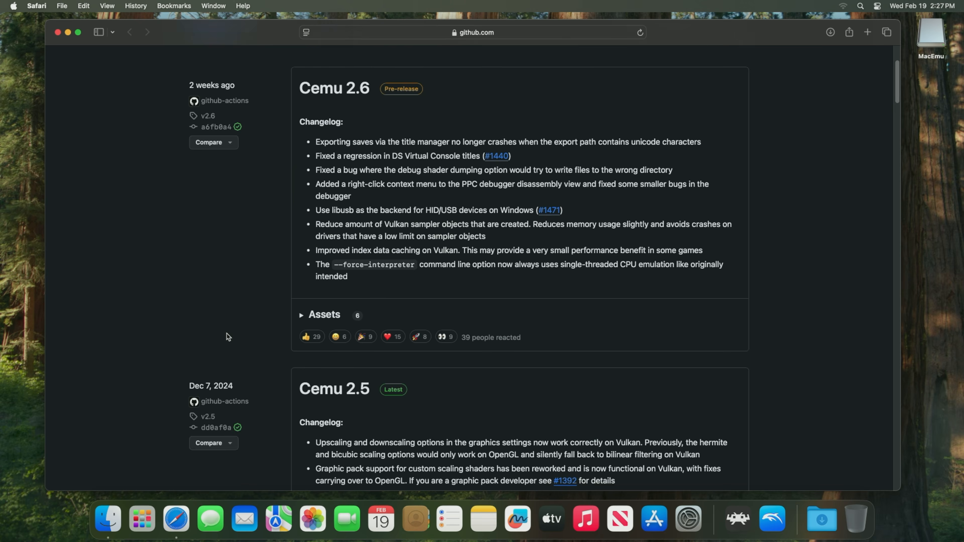
pyautogui.scroll(-2, 228, 336)
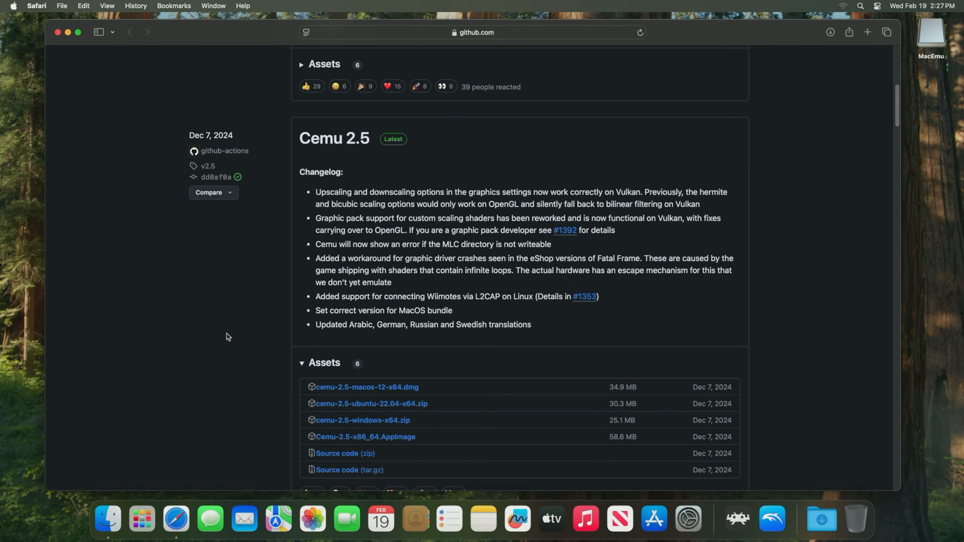
pyautogui.scroll(-3, 227, 337)
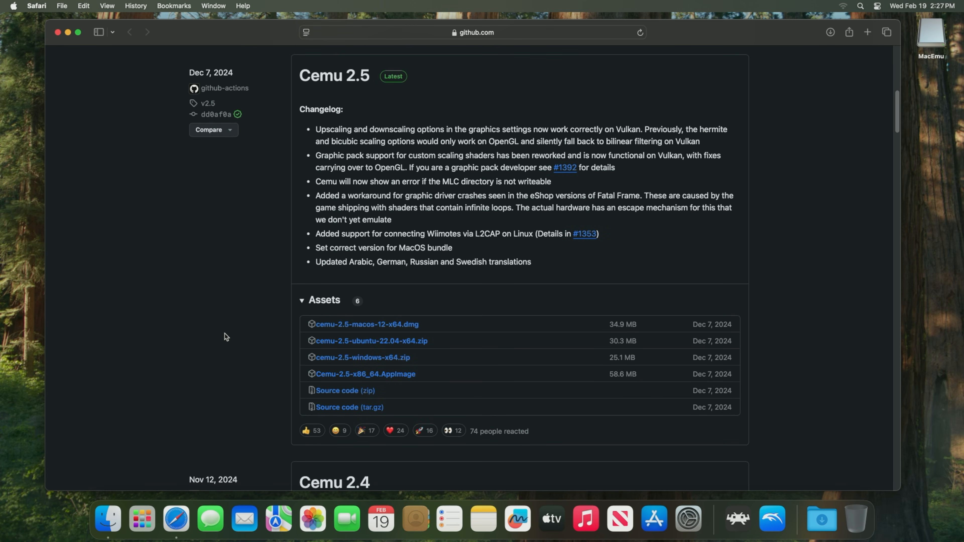
pyautogui.click(329, 324)
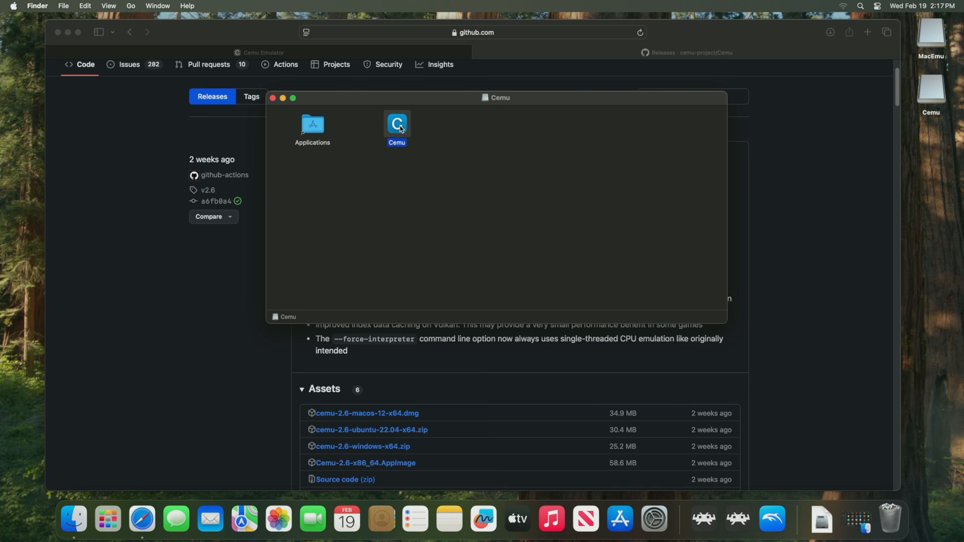
pyautogui.moveTo(397, 125); pyautogui.dragTo(315, 128)
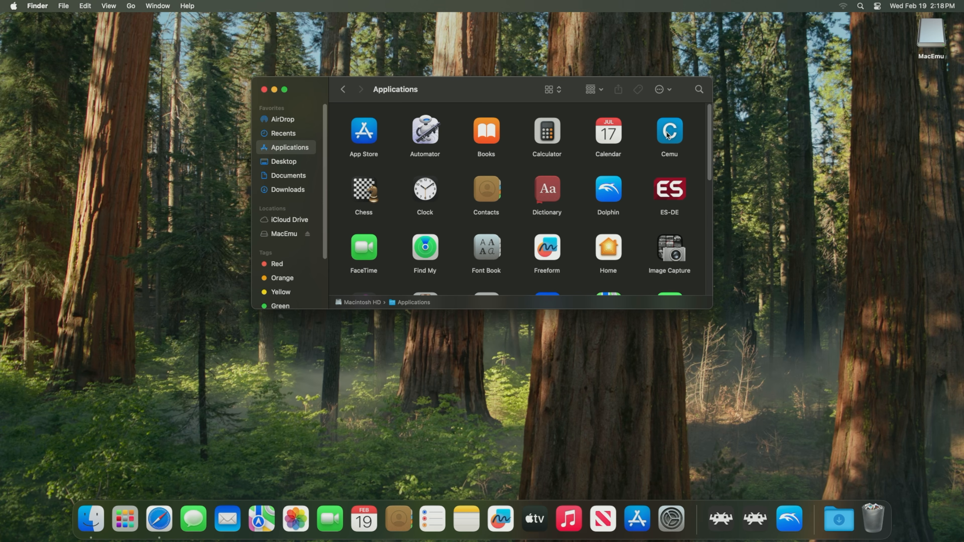
pyautogui.doubleClick(668, 132)
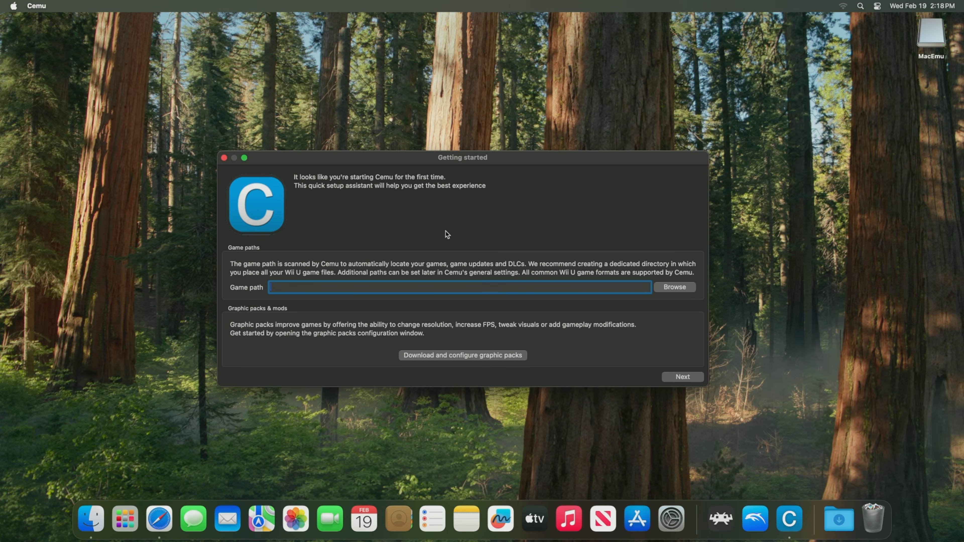
# Step: Set Cemu's game path to the wiiu folder on the MacEmu drive
pyautogui.click(668, 287)
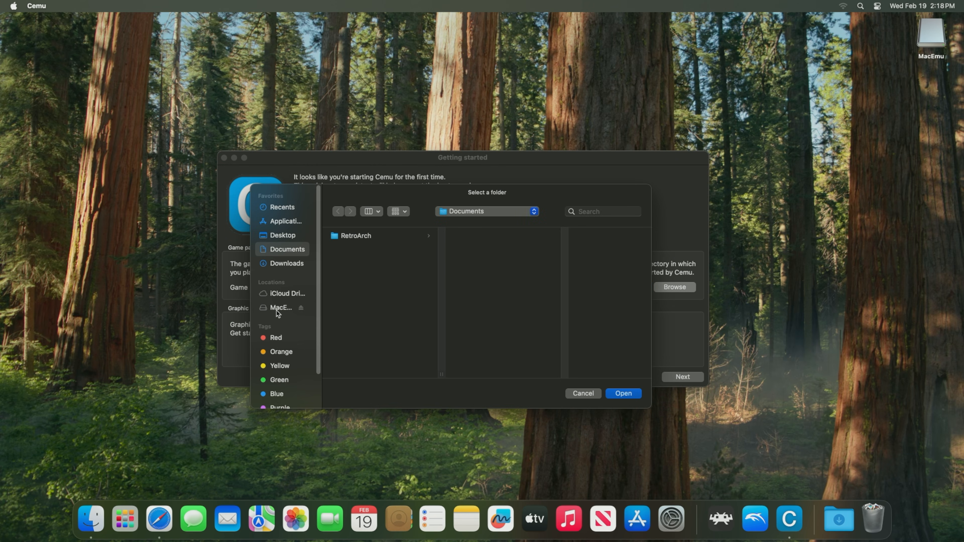
pyautogui.click(277, 309)
pyautogui.scroll(-20, 361, 280)
pyautogui.click(360, 282)
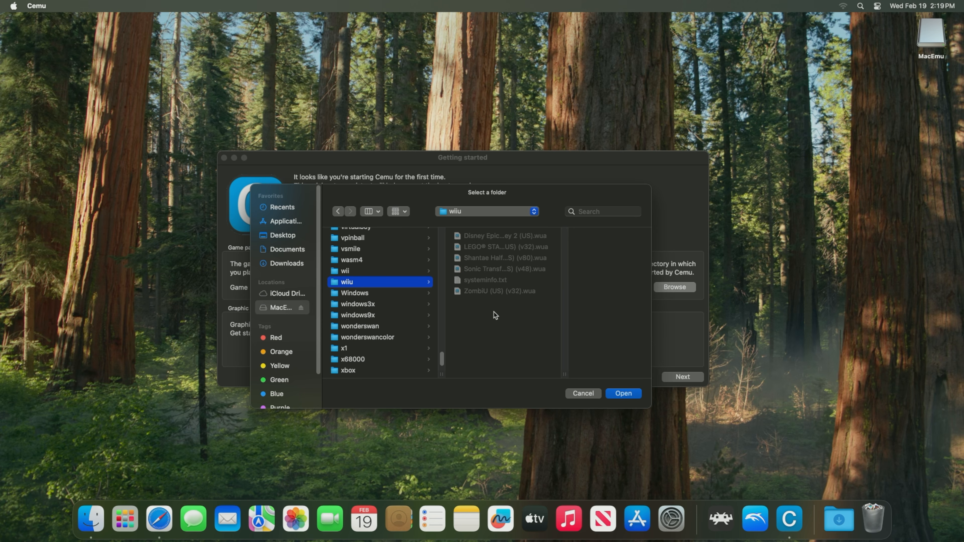
pyautogui.click(613, 393)
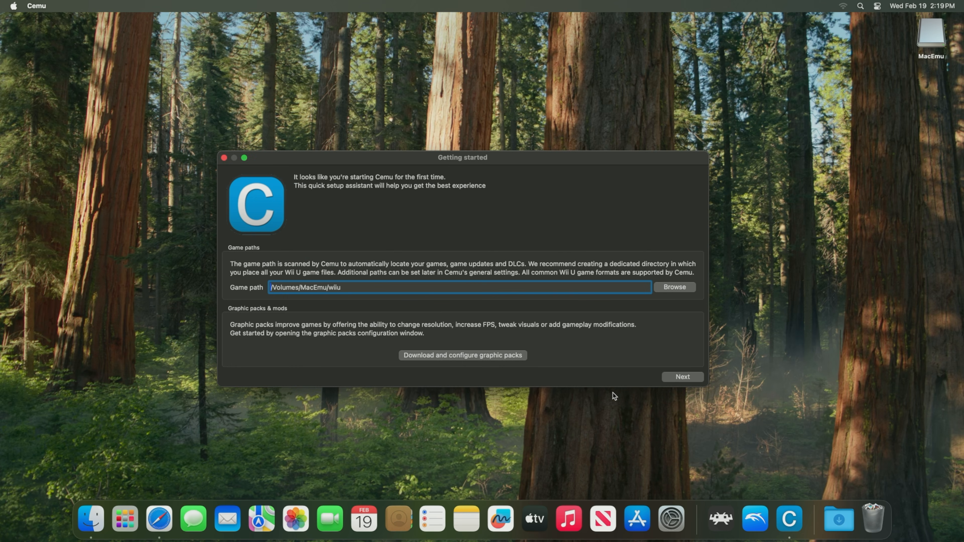
# Step: Download the community graphic packs and finish the Getting started assistant
pyautogui.click(467, 355)
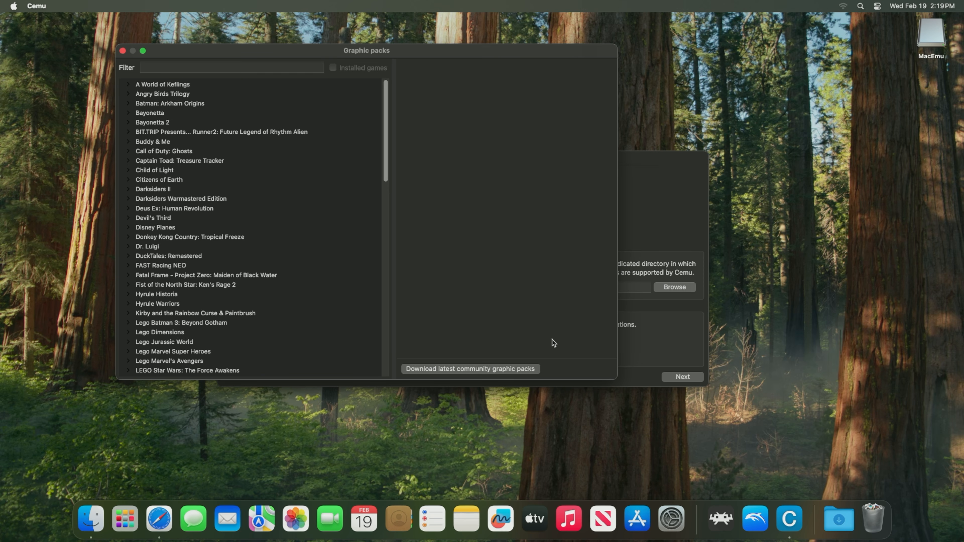
pyautogui.click(122, 51)
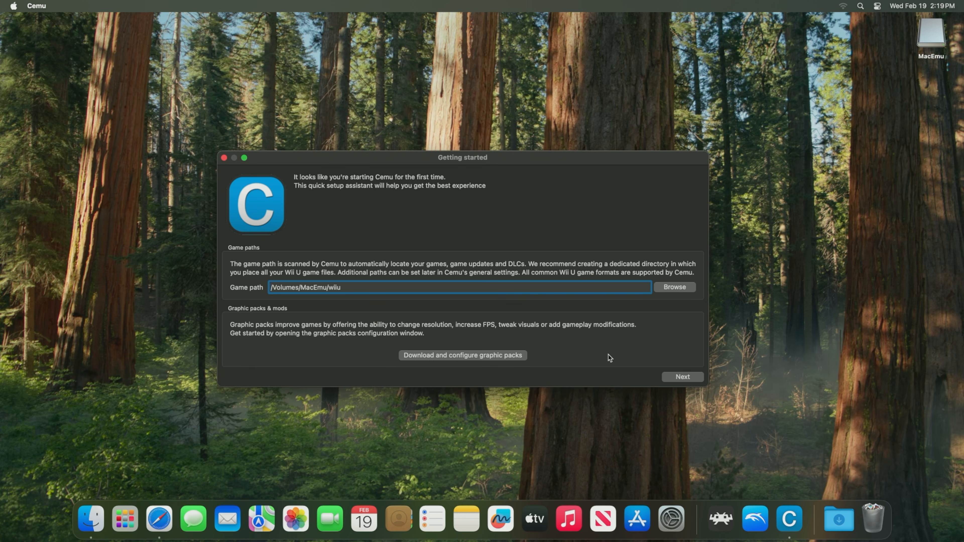
pyautogui.click(672, 377)
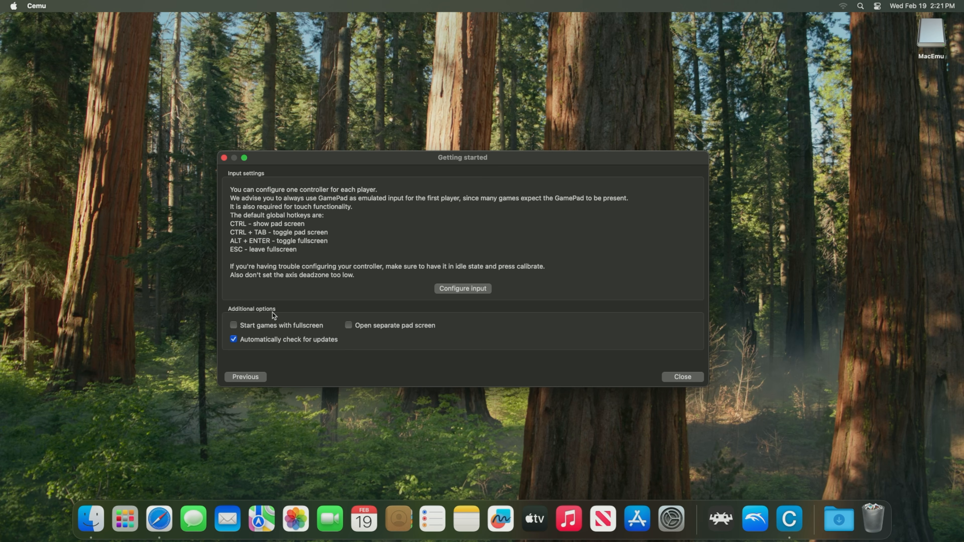
pyautogui.click(679, 377)
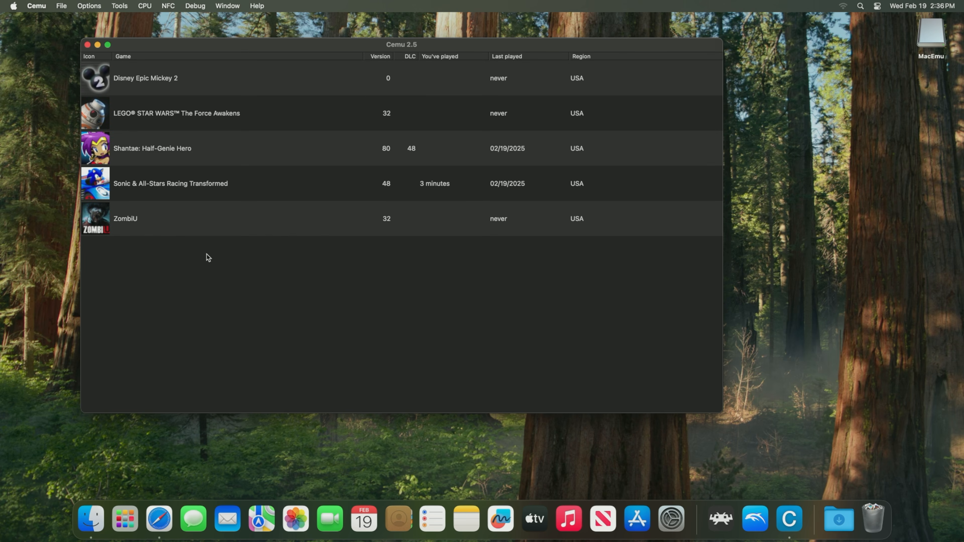
# Step: In Cemu's input settings, name the Controller 1 profile Wii U GamePad and set the emulated controller to Wii U GamePad
pyautogui.click(89, 6)
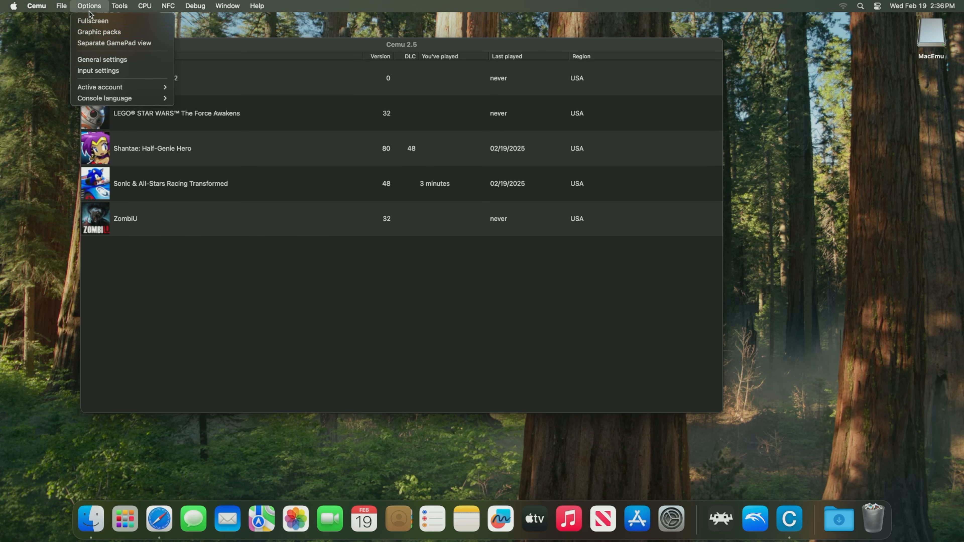
pyautogui.click(93, 70)
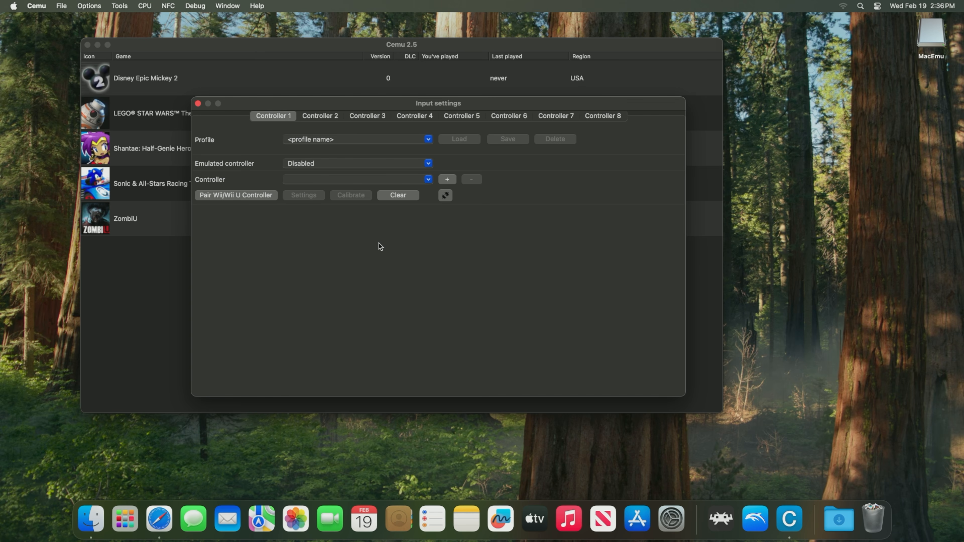
pyautogui.click(375, 140)
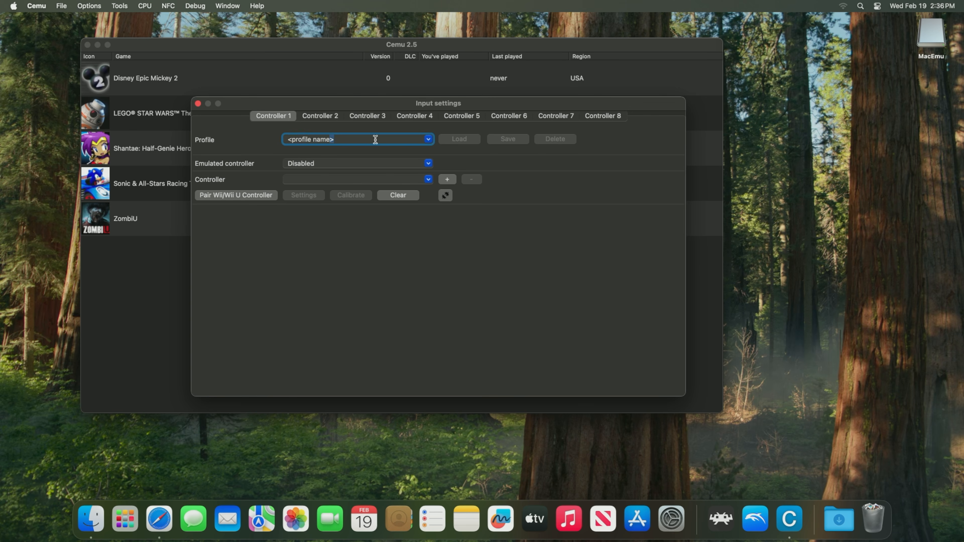
pyautogui.write('Wii U GamePad')
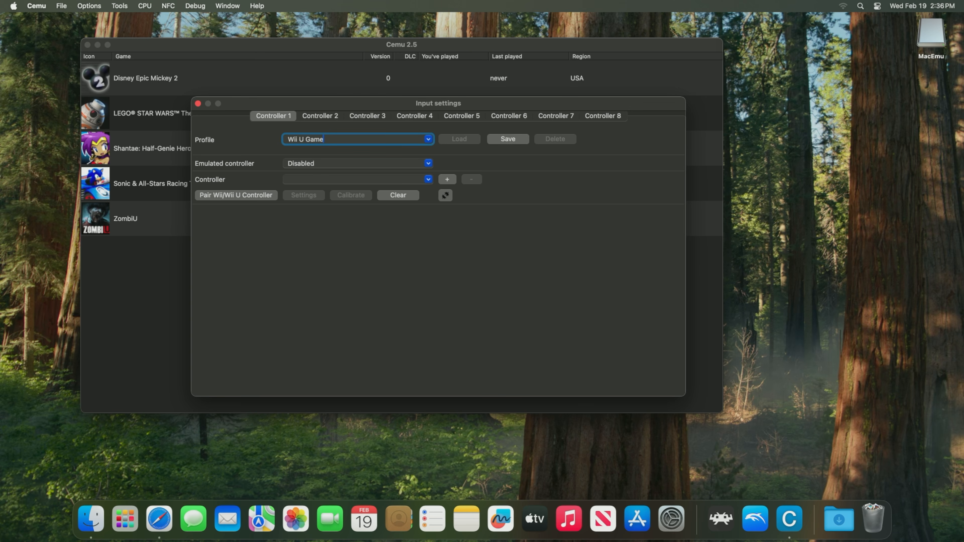
pyautogui.click(428, 164)
pyautogui.click(312, 186)
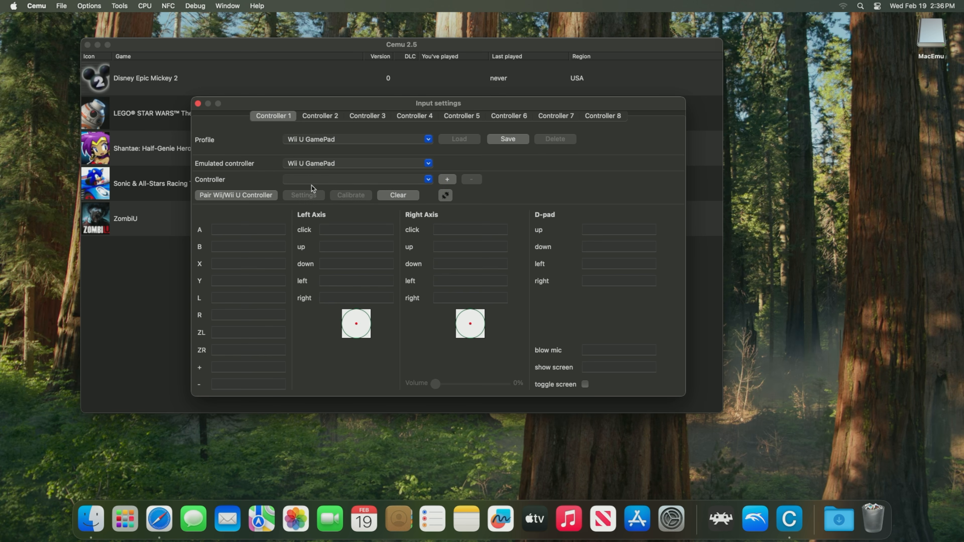
# Step: Add the Xbox One S Controller through the SDLController API, save the profile, and close the input settings
pyautogui.click(446, 180)
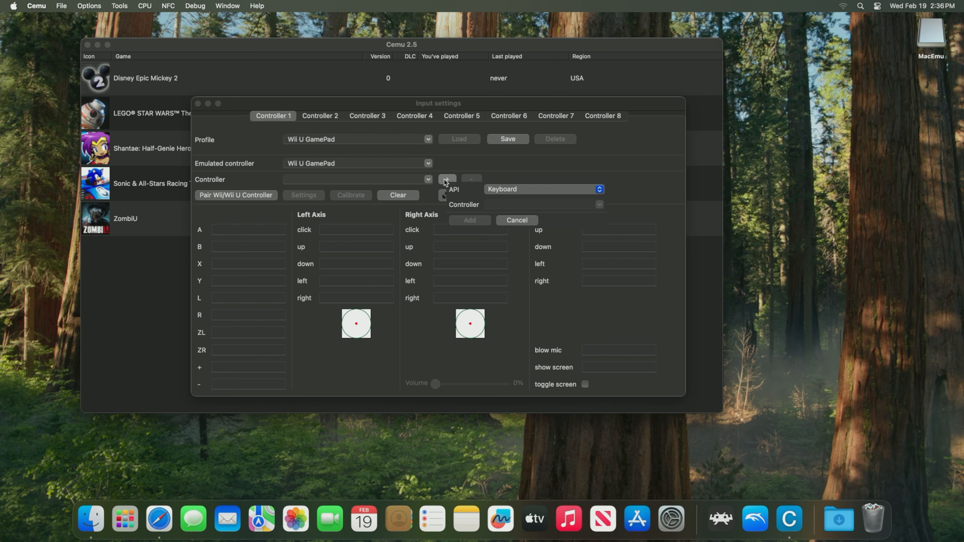
pyautogui.click(501, 189)
pyautogui.click(501, 199)
pyautogui.click(600, 205)
pyautogui.click(552, 218)
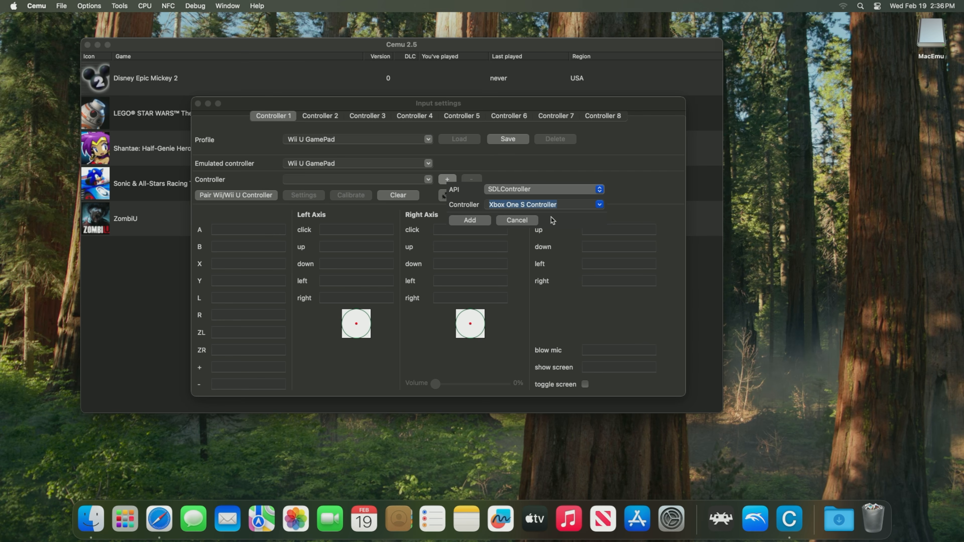
pyautogui.click(469, 220)
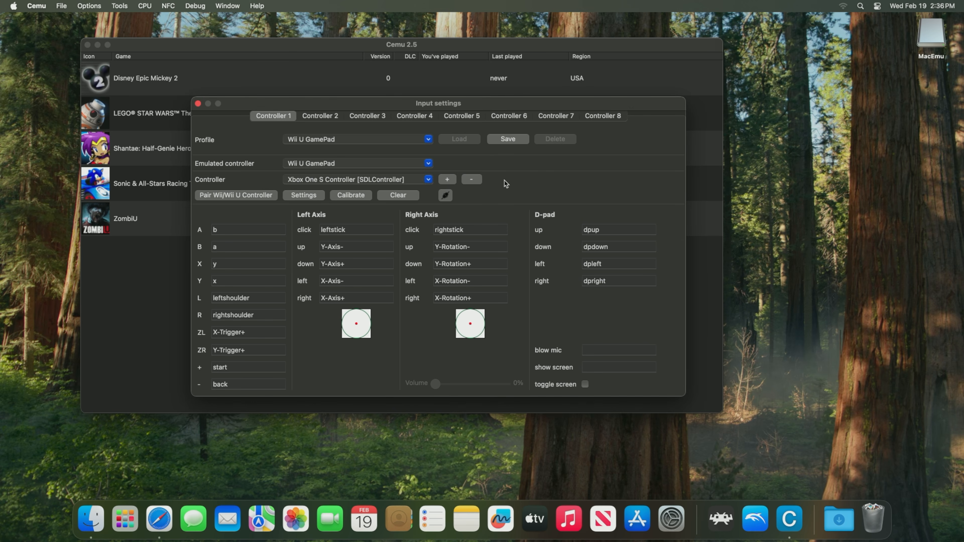
pyautogui.click(512, 139)
pyautogui.click(199, 104)
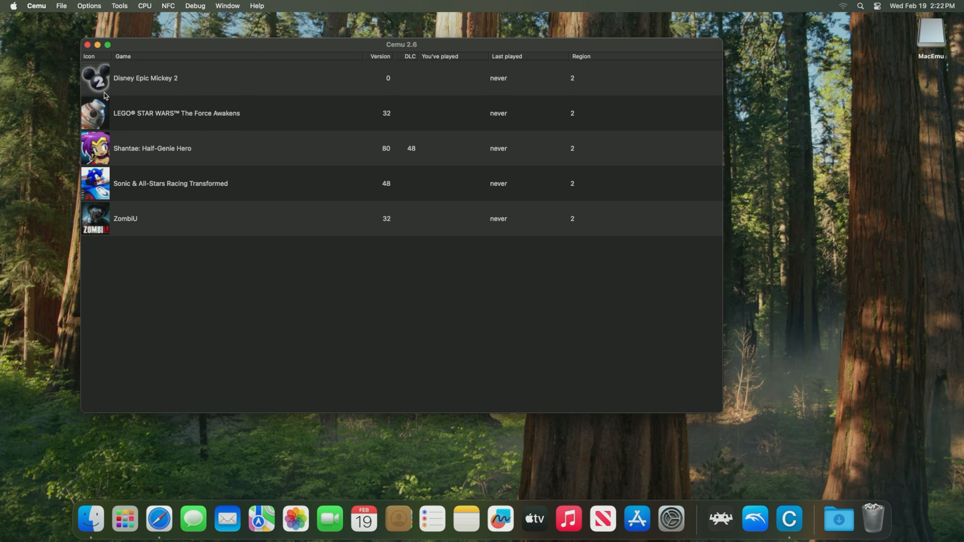
# Step: Examine ZombiU's Enhancements graphic packs, checking the Chromatic Aberration options and the Lens Dirt Adjustment presets
pyautogui.click(91, 5)
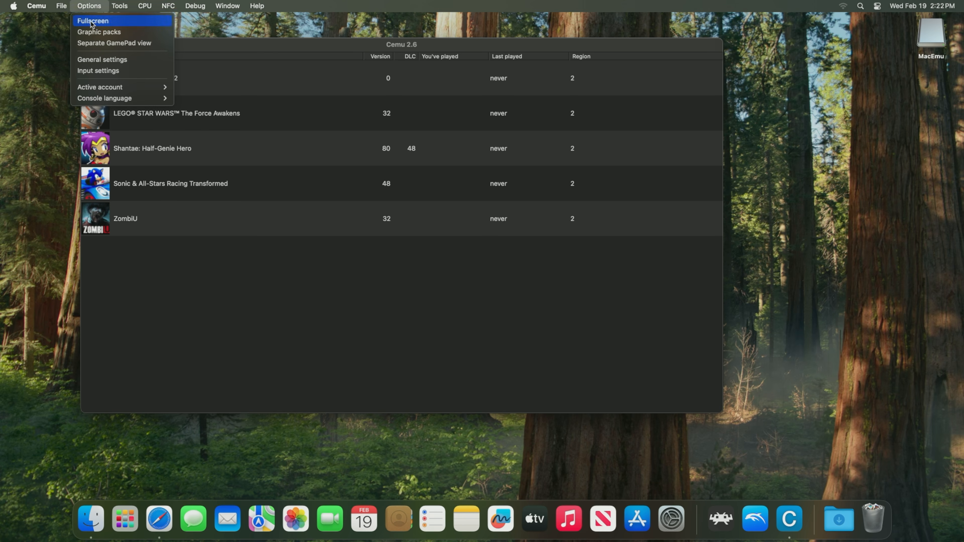
pyautogui.click(91, 32)
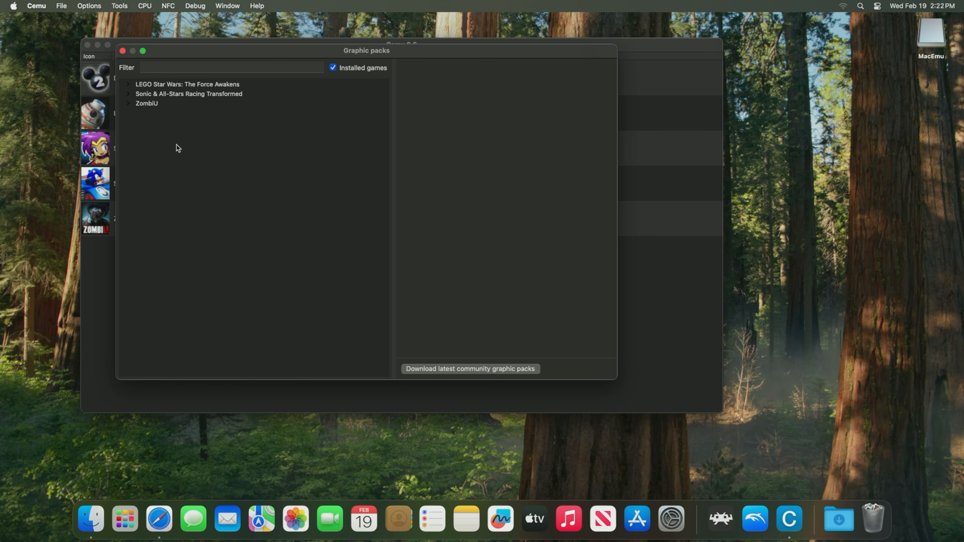
pyautogui.click(127, 104)
pyautogui.click(136, 132)
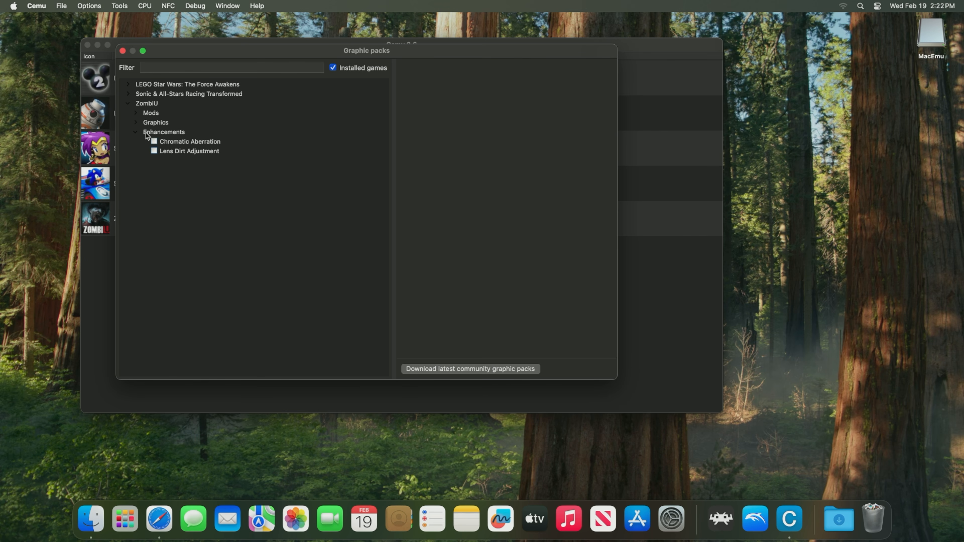
pyautogui.click(155, 132)
pyautogui.click(170, 142)
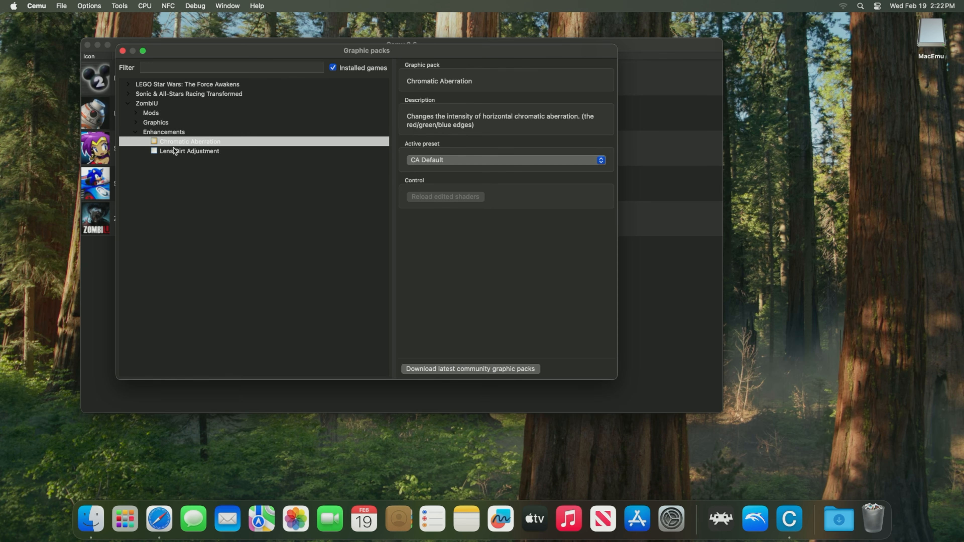
pyautogui.click(174, 152)
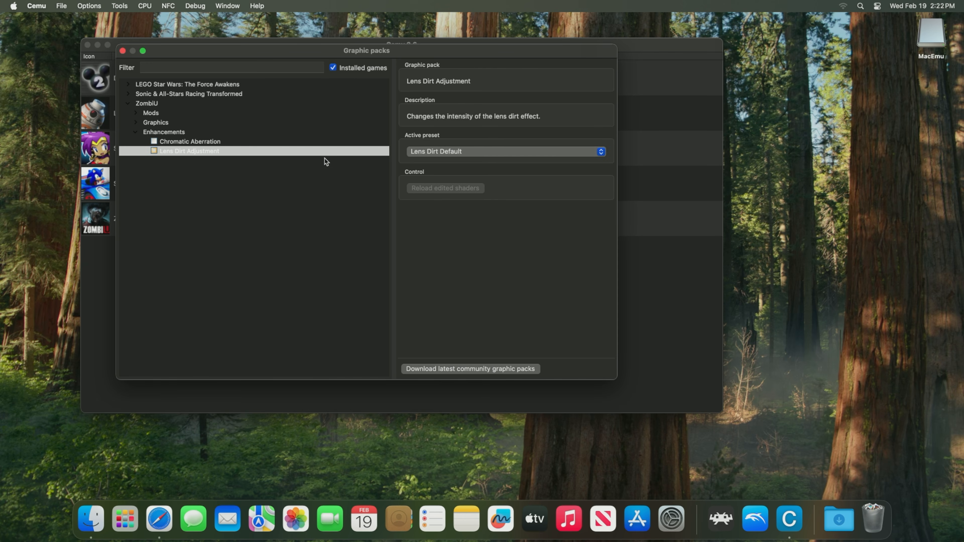
pyautogui.click(417, 152)
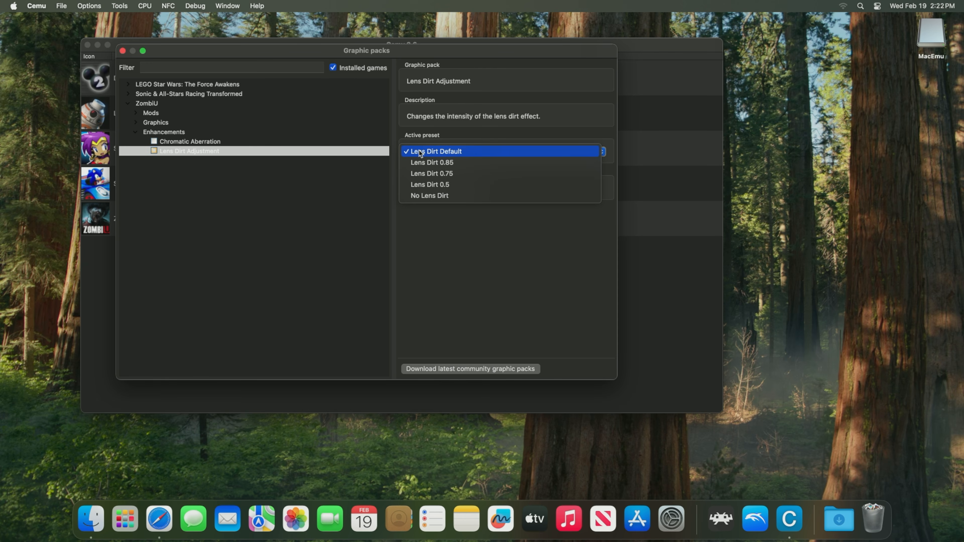
pyautogui.click(419, 151)
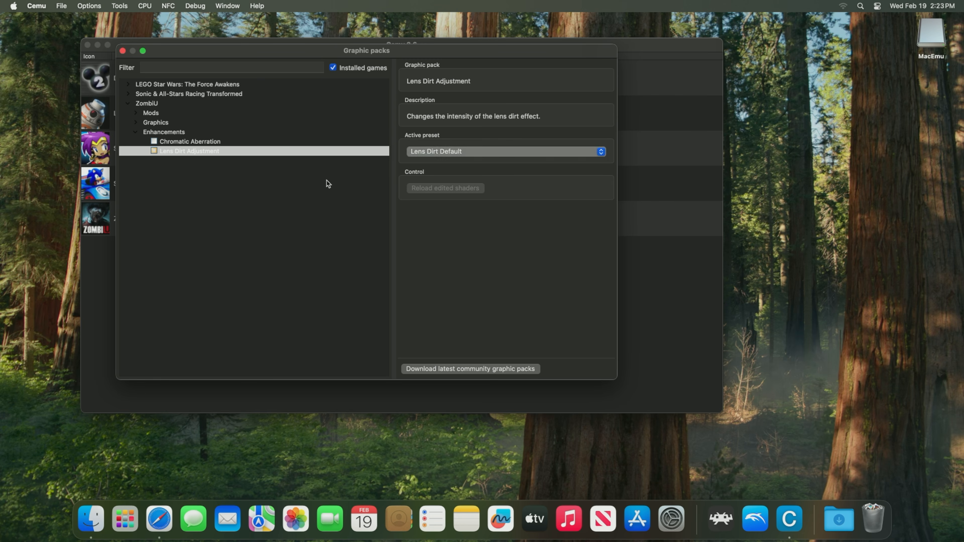
pyautogui.click(311, 186)
# Step: Set ZombiU's Resolution graphic pack to 3840x2160 Experimental (Format, Res, Shaders), then launch Sonic & All-Stars Racing Transformed
pyautogui.click(135, 133)
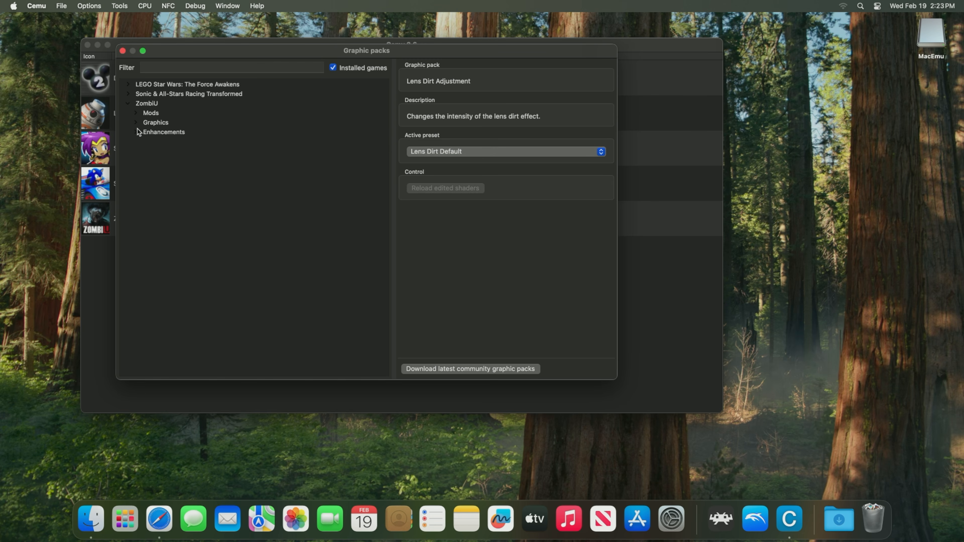
pyautogui.click(136, 122)
pyautogui.click(161, 133)
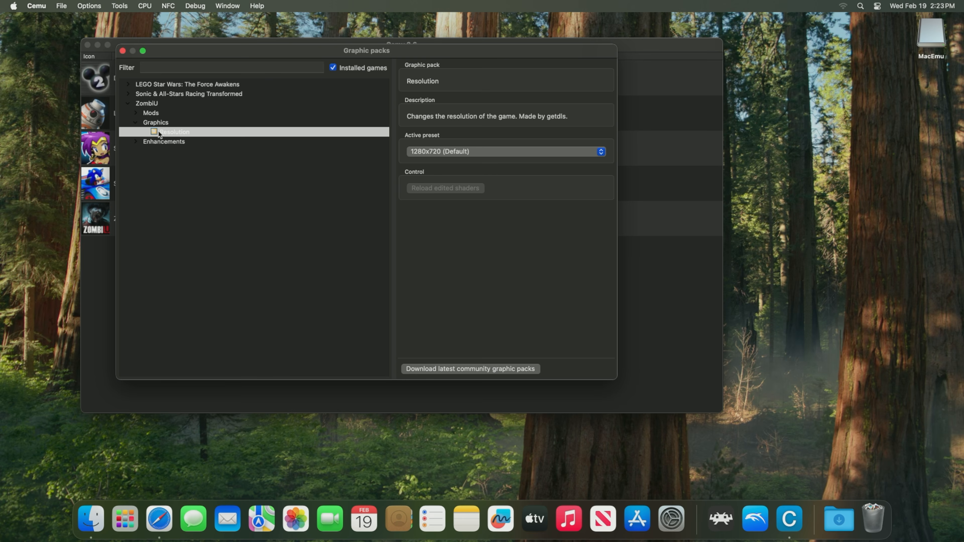
pyautogui.click(419, 152)
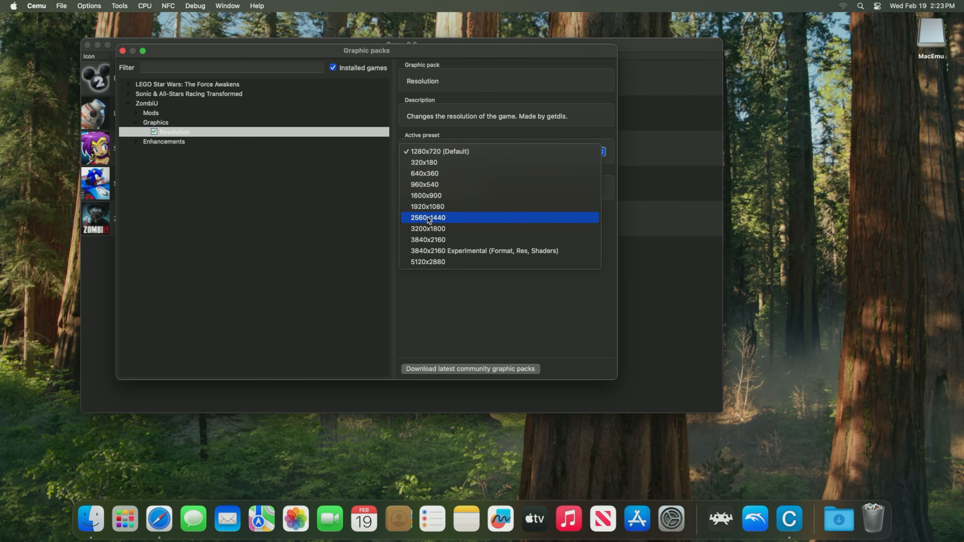
pyautogui.click(428, 252)
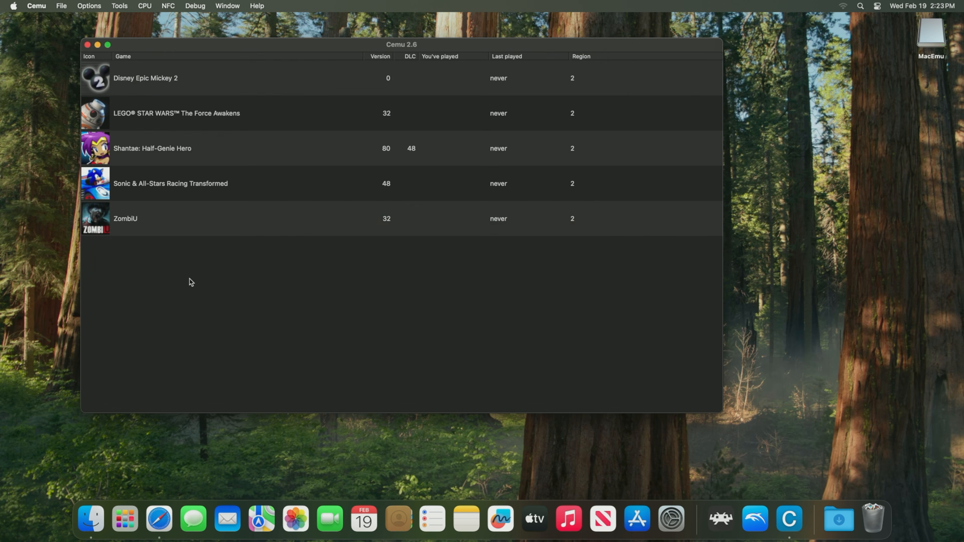
pyautogui.doubleClick(166, 188)
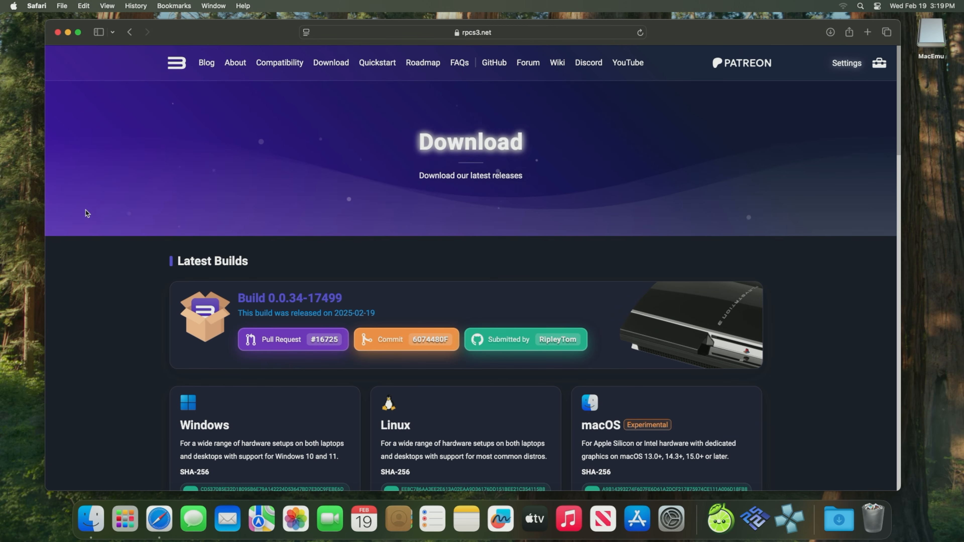
# Step: In Safari, download the macOS arm64 build of RPCS3 from rpcs3.net and extract the downloaded 7-Zip archive
pyautogui.scroll(-5, 86, 210)
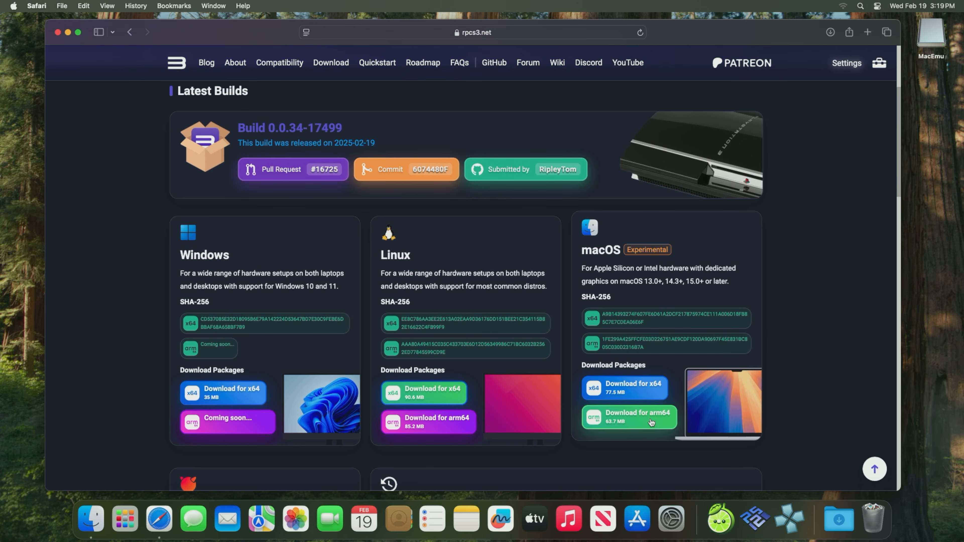
pyautogui.click(651, 417)
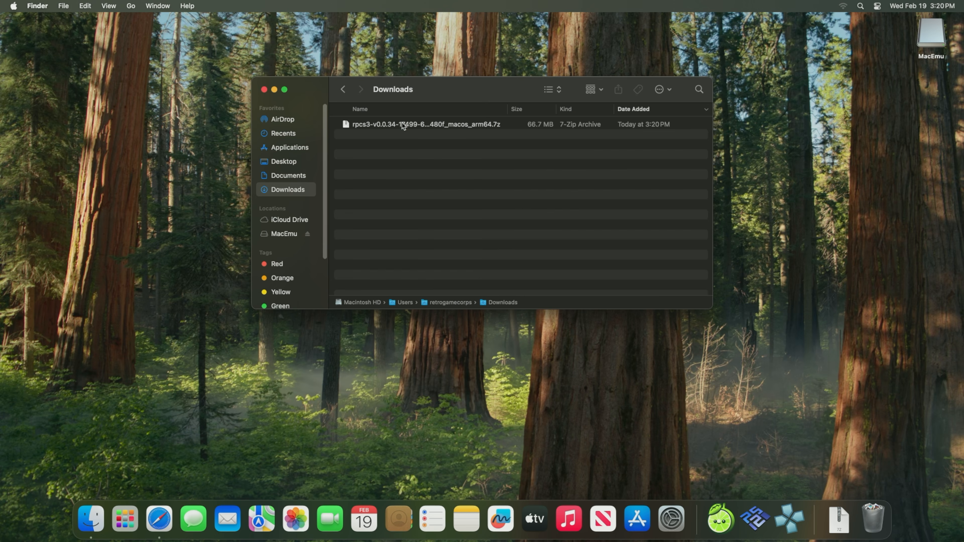
pyautogui.doubleClick(402, 125)
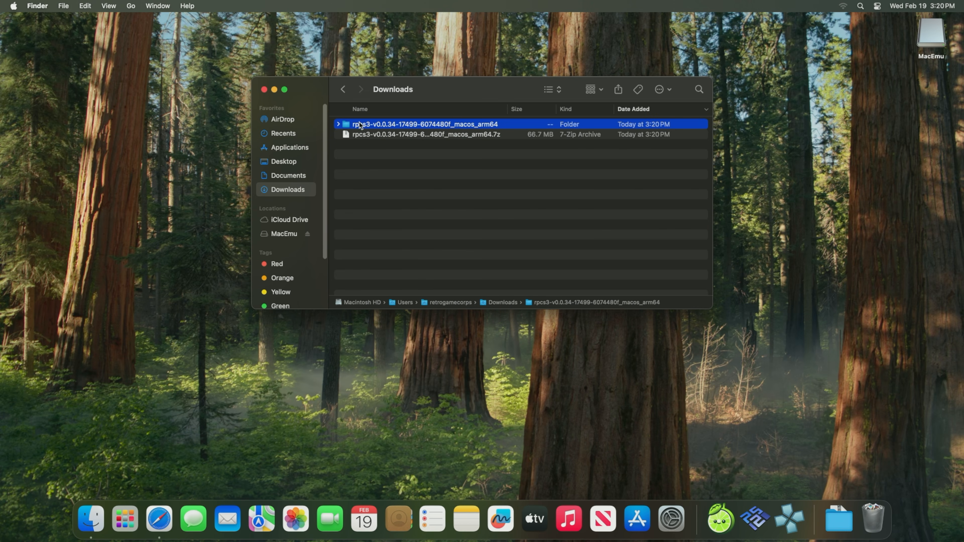
# Step: Move the RPCS3 app from the extracted folder into Applications and launch it from there
pyautogui.doubleClick(359, 124)
pyautogui.click(363, 134)
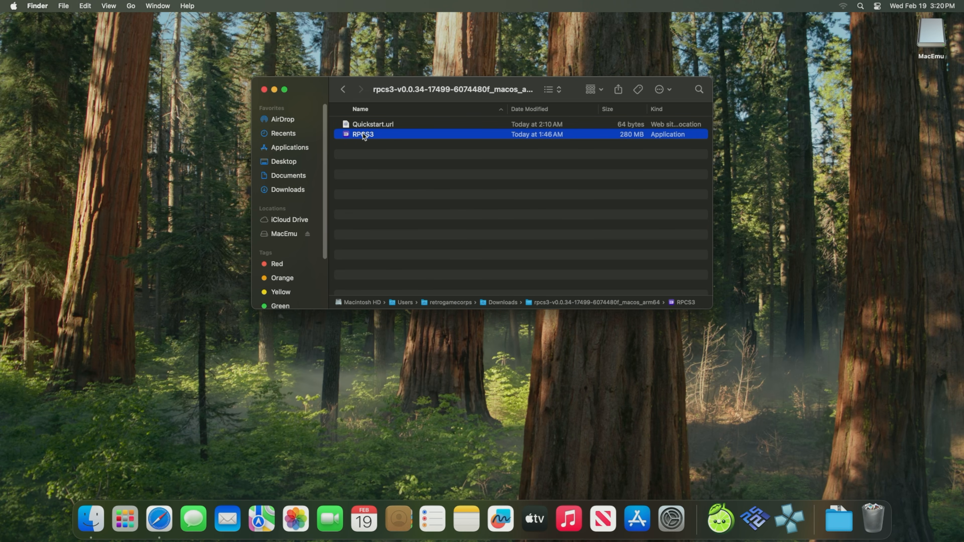
pyautogui.moveTo(335, 156); pyautogui.dragTo(292, 151)
pyautogui.click(290, 147)
pyautogui.doubleClick(543, 211)
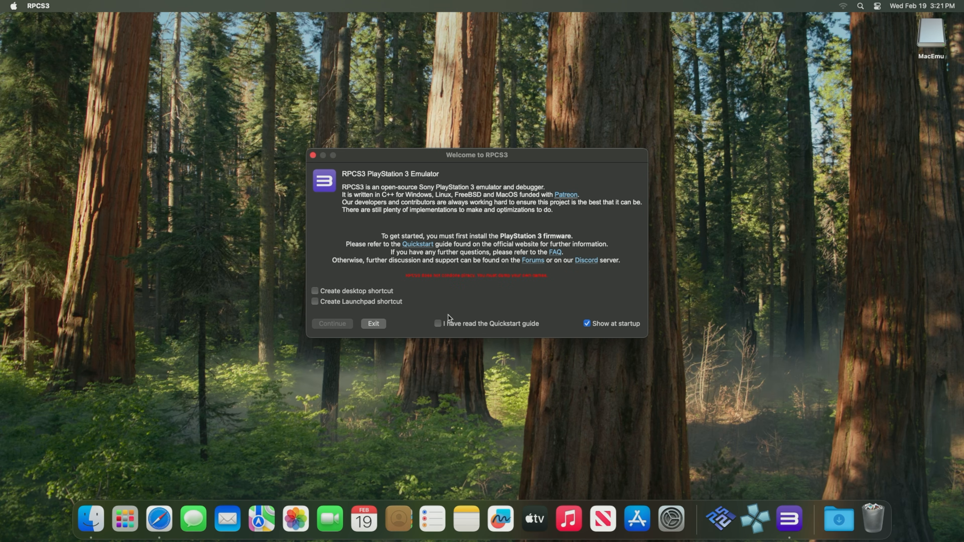
# Step: Confirm that the Quickstart guide has been read, turn off showing the welcome window at startup, and continue
pyautogui.click(438, 324)
pyautogui.click(586, 324)
pyautogui.click(328, 323)
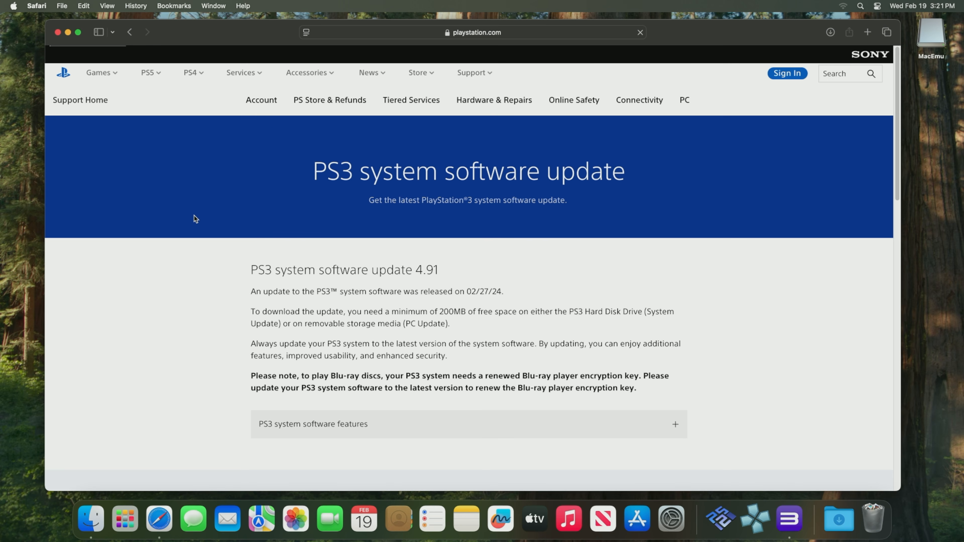
# Step: In Safari, download the PS3 update file from the computer update section of PlayStation's PS3 system software page, allowing downloads from the site
pyautogui.scroll(-4, 193, 214)
pyautogui.scroll(2, 194, 213)
pyautogui.scroll(-5, 194, 217)
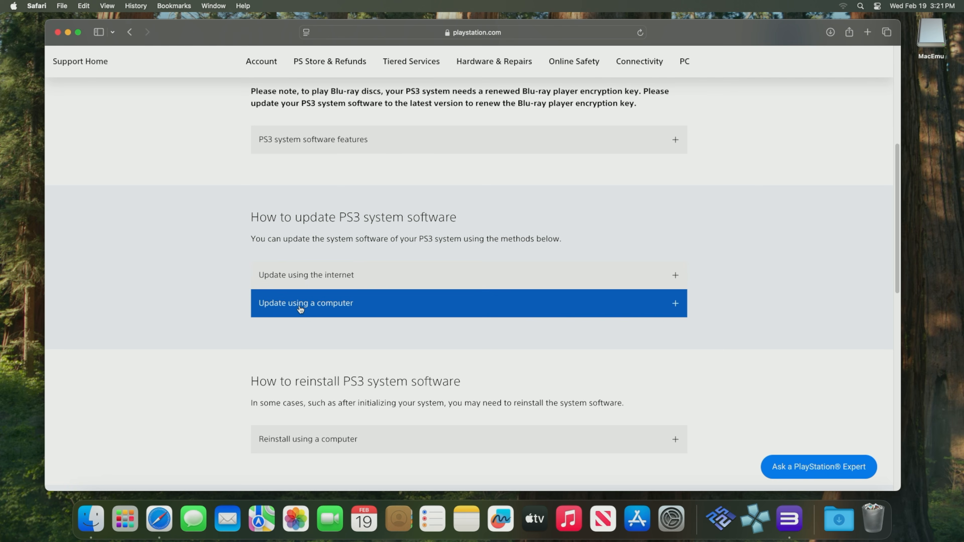
pyautogui.click(300, 308)
pyautogui.click(336, 367)
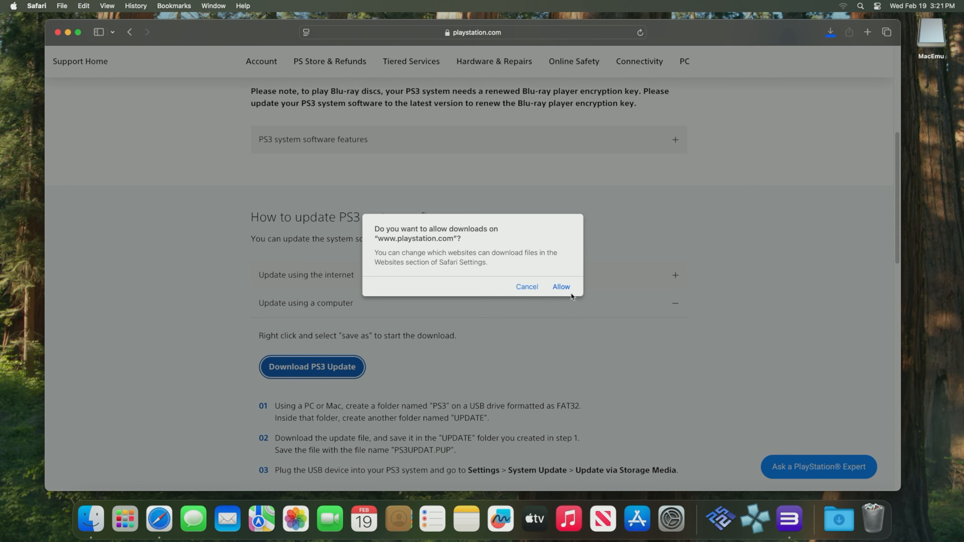
pyautogui.click(565, 287)
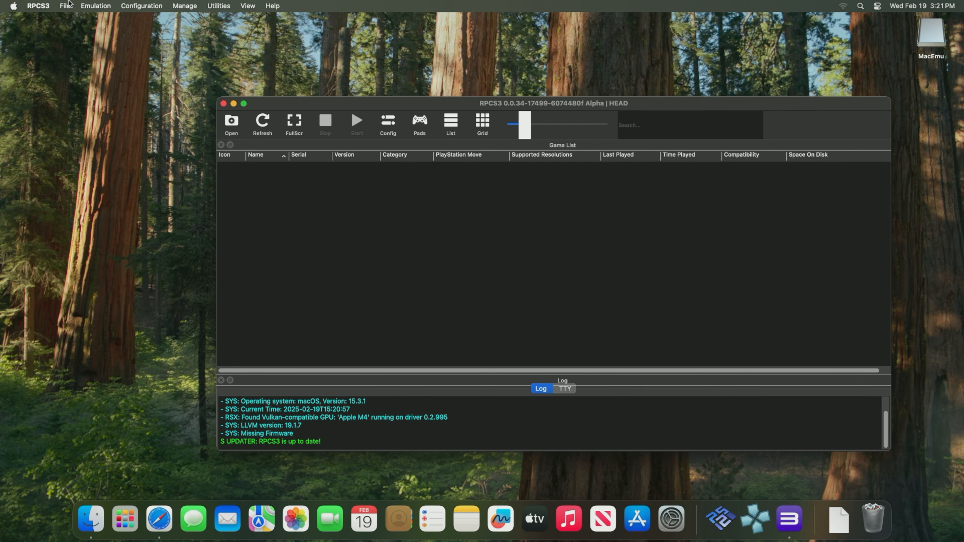
# Step: In RPCS3, install the firmware from PS3UPDAT.PUP in Downloads and dismiss the completion notice with Don't show again enabled
pyautogui.click(65, 5)
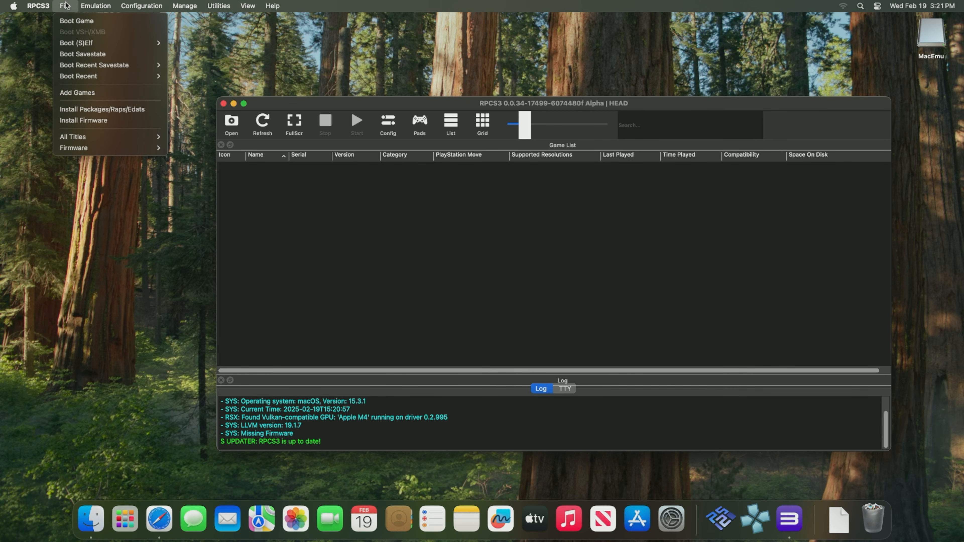
pyautogui.click(84, 120)
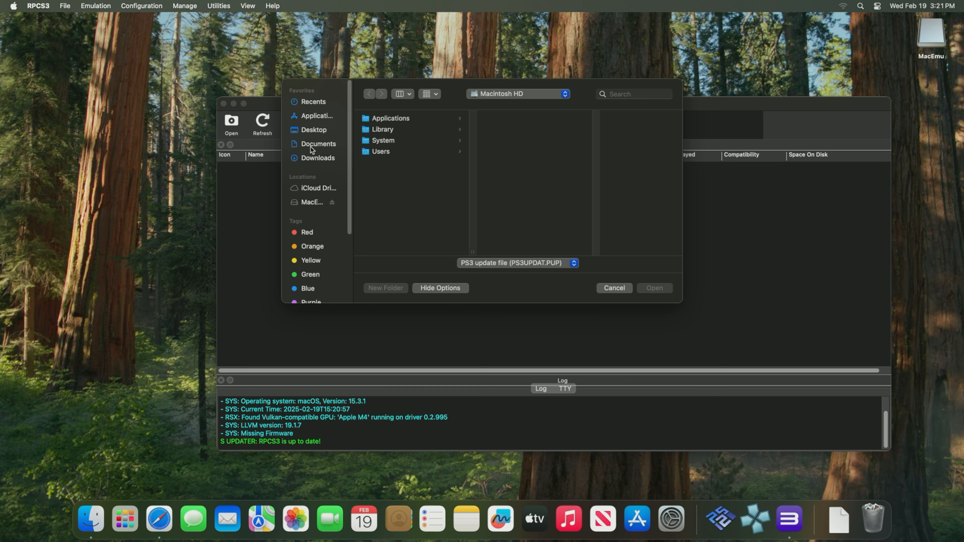
pyautogui.click(312, 157)
pyautogui.click(390, 118)
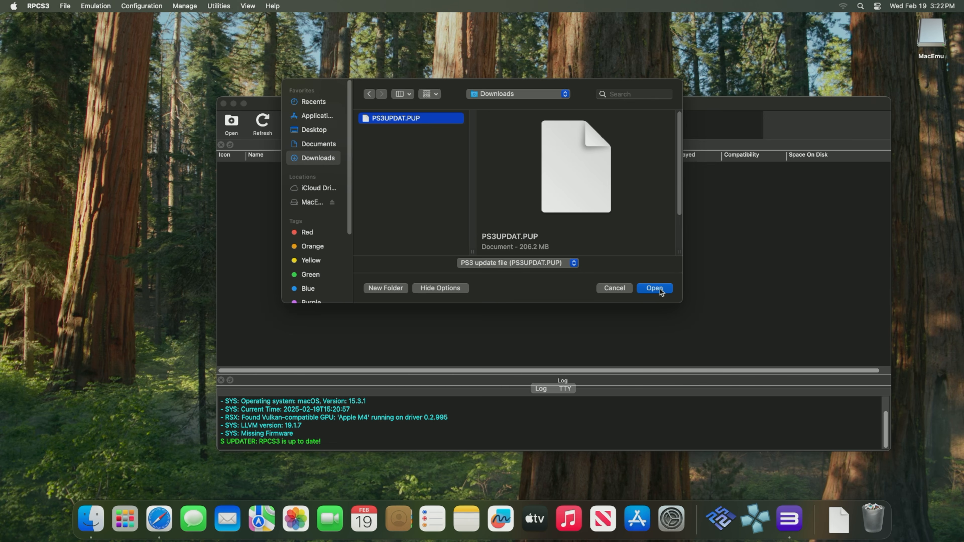
pyautogui.click(660, 289)
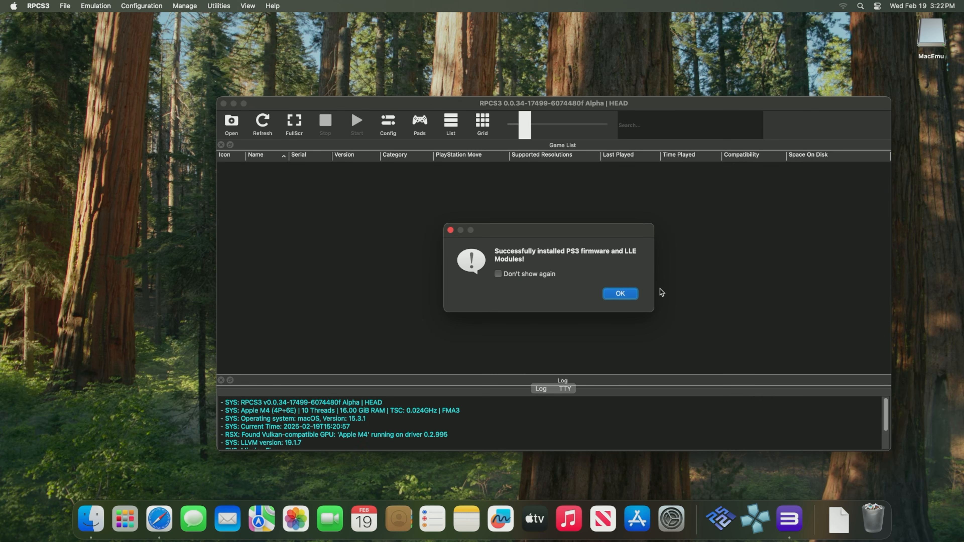
pyautogui.click(546, 274)
pyautogui.click(617, 293)
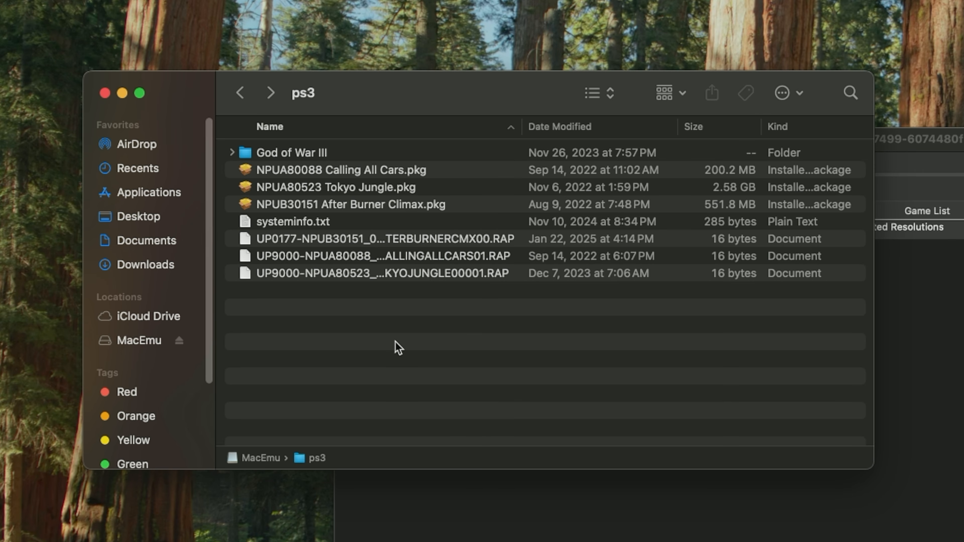
# Step: Check the God of War III folder's contents, and in RPCS3 add that game from MacEmu's ps3 folder without shortcuts or cache precompiling
pyautogui.click(232, 152)
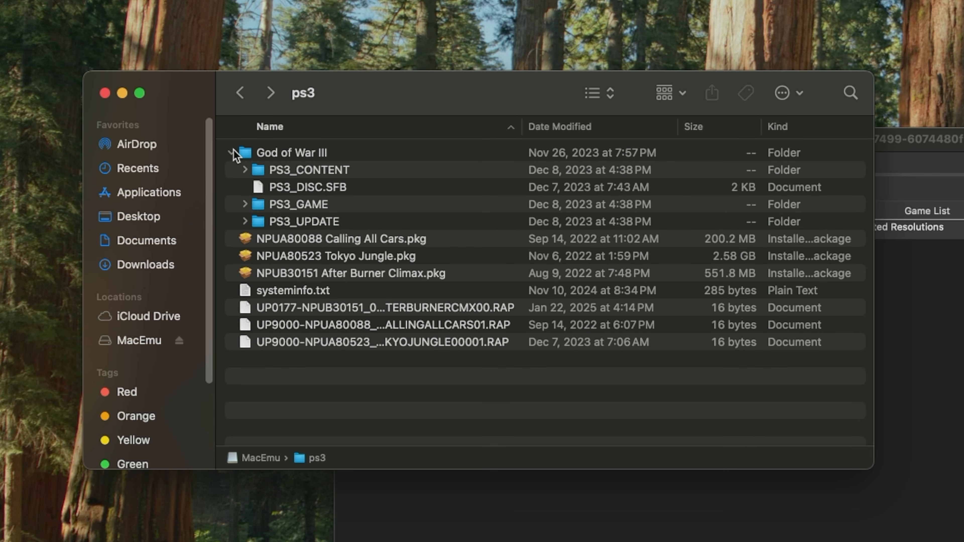
pyautogui.click(231, 152)
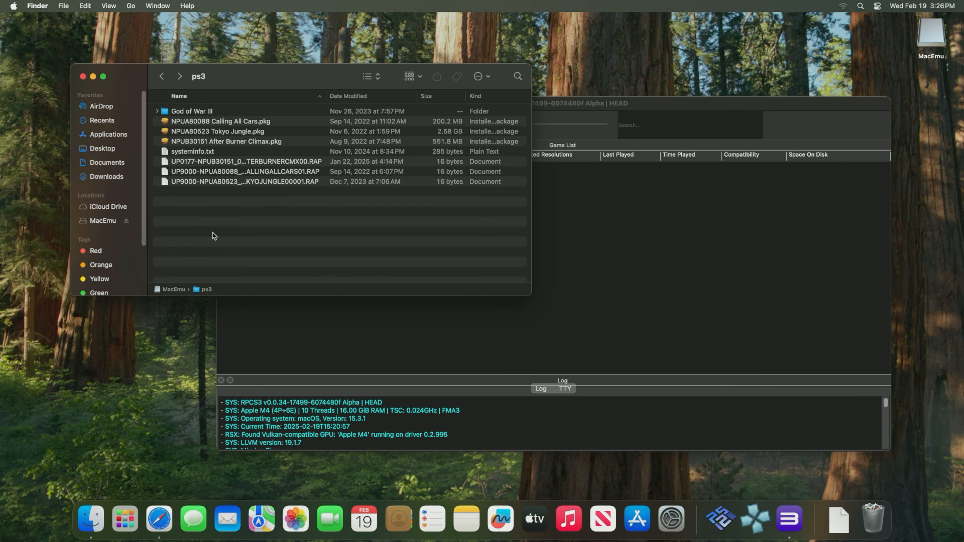
pyautogui.click(589, 242)
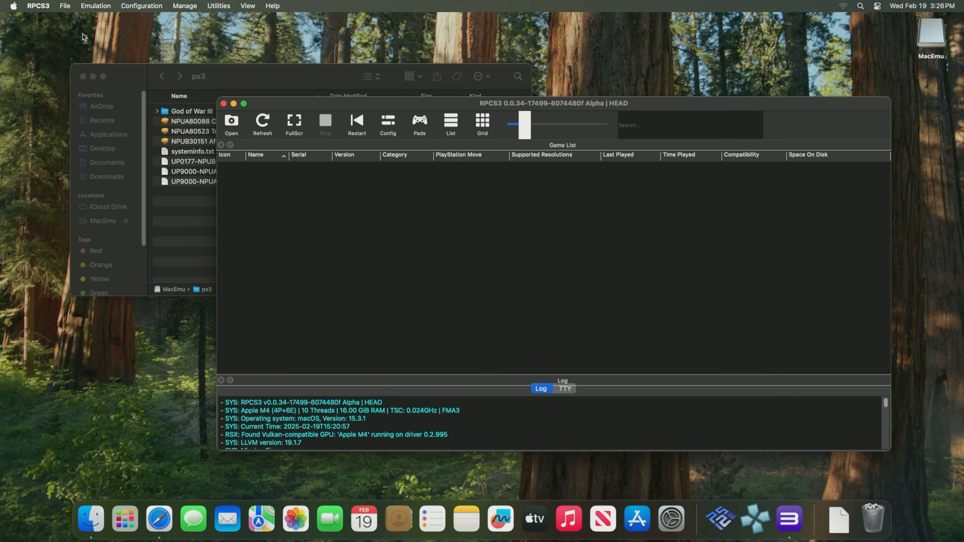
pyautogui.click(64, 5)
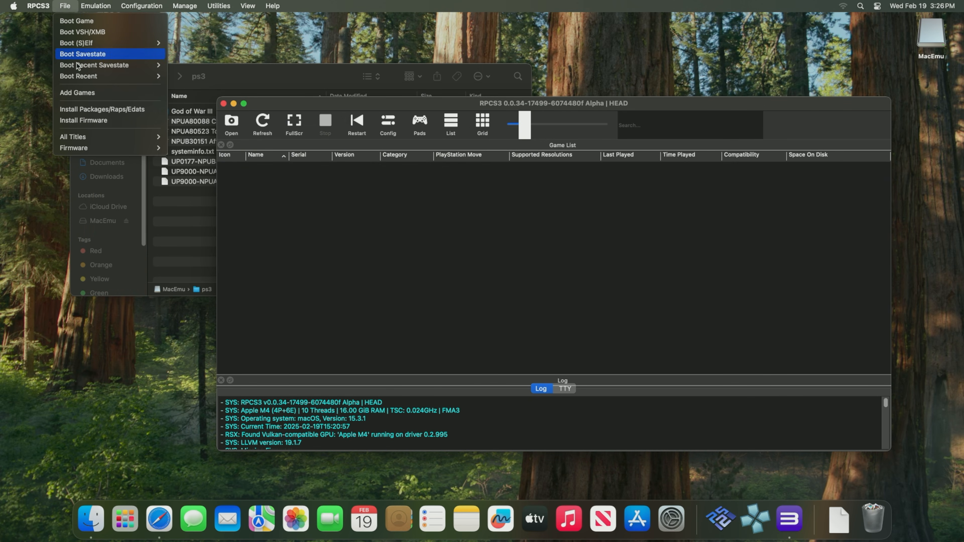
pyautogui.click(88, 92)
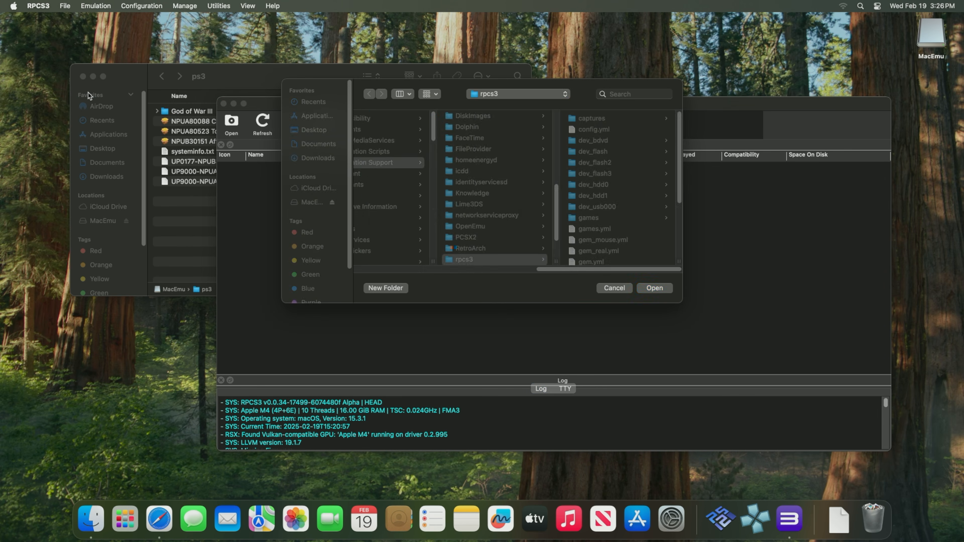
pyautogui.scroll(-2, 392, 201)
pyautogui.click(390, 217)
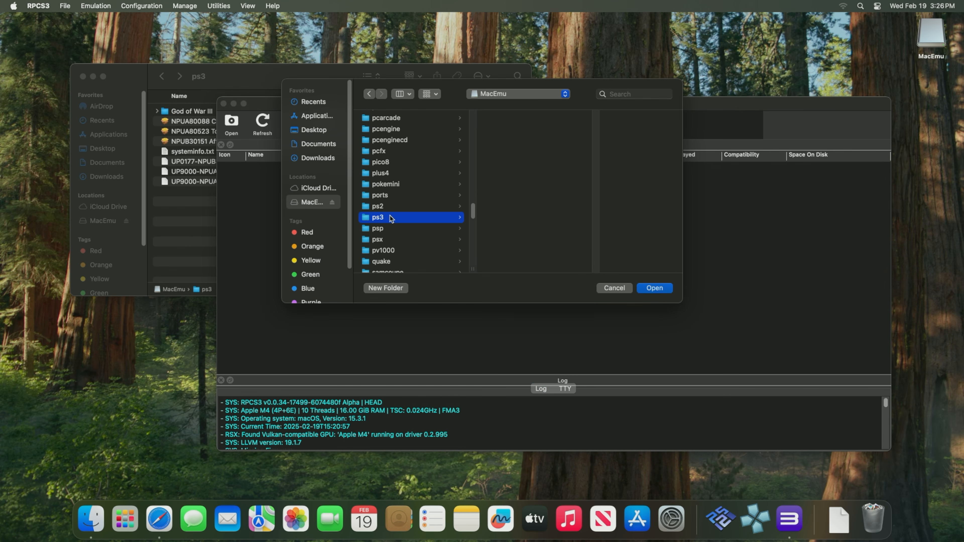
pyautogui.click(503, 116)
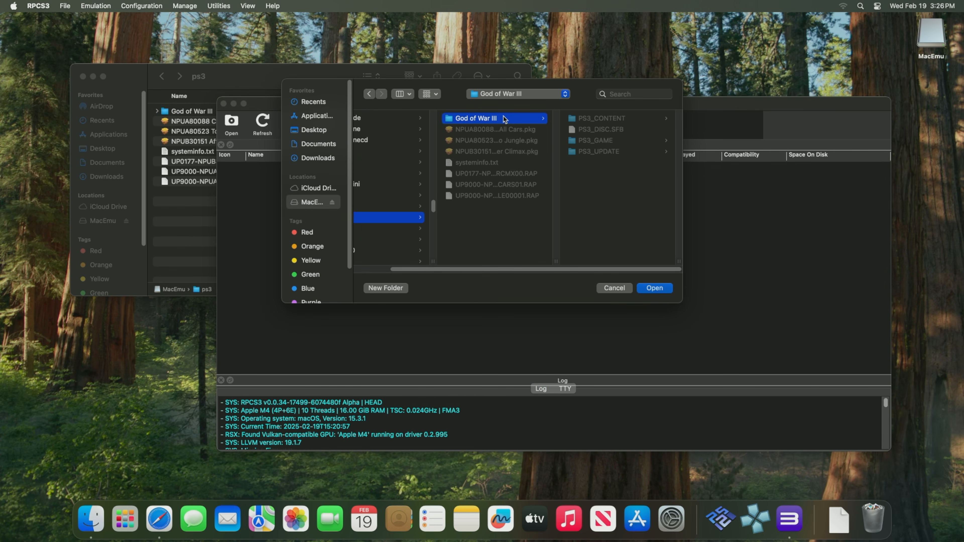
pyautogui.click(655, 289)
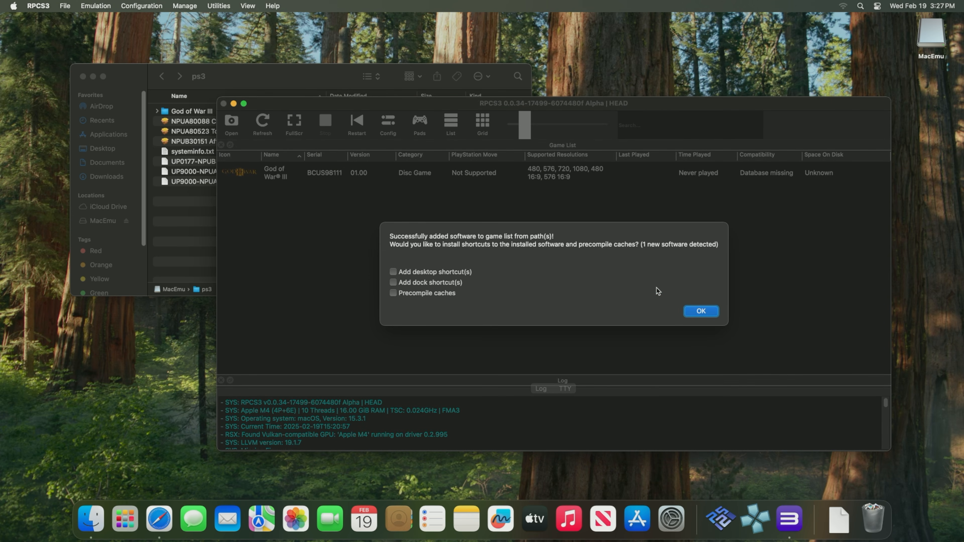
pyautogui.click(693, 313)
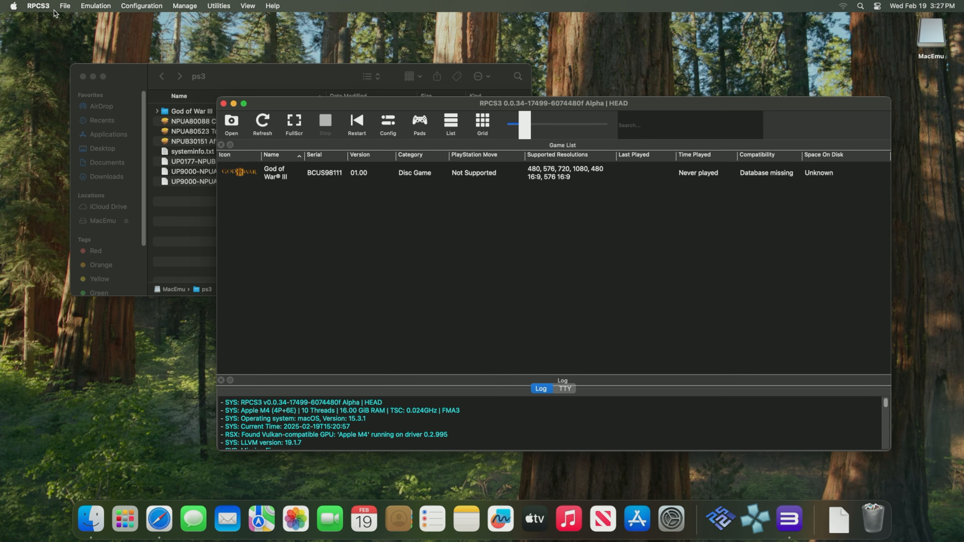
# Step: Install the Calling All Cars, Tokyo Jungle and After Burner Climax packages together from the ps3 folder, without shortcuts or cache precompiling
pyautogui.click(63, 6)
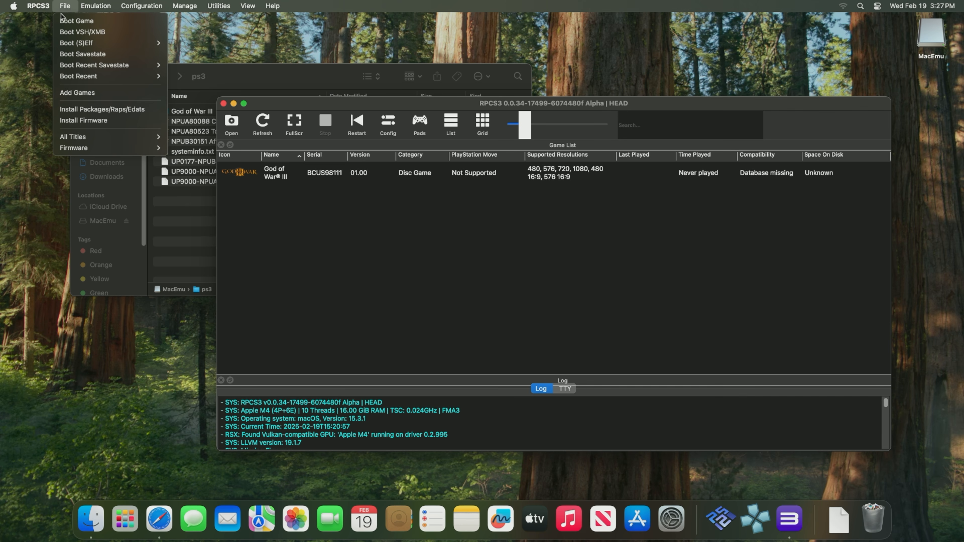
pyautogui.click(74, 110)
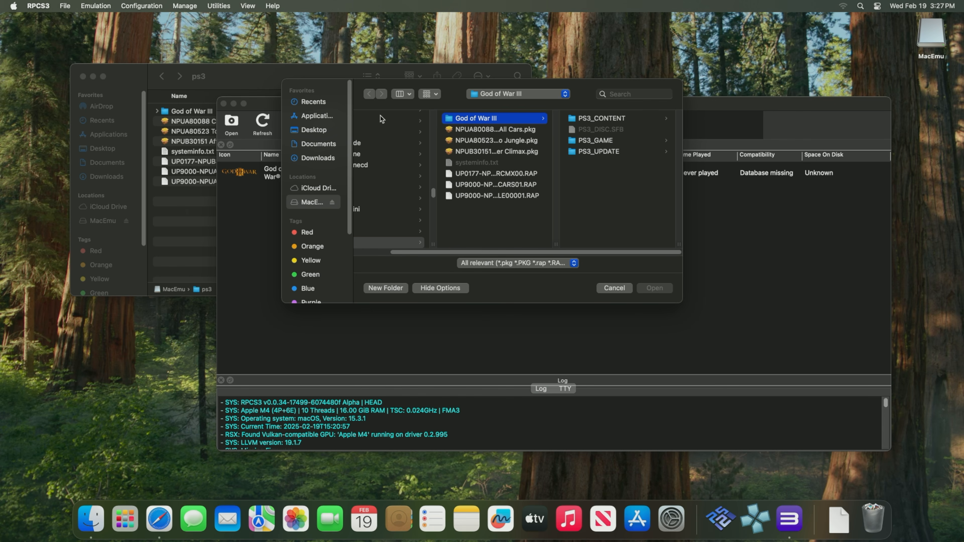
pyautogui.click(477, 130)
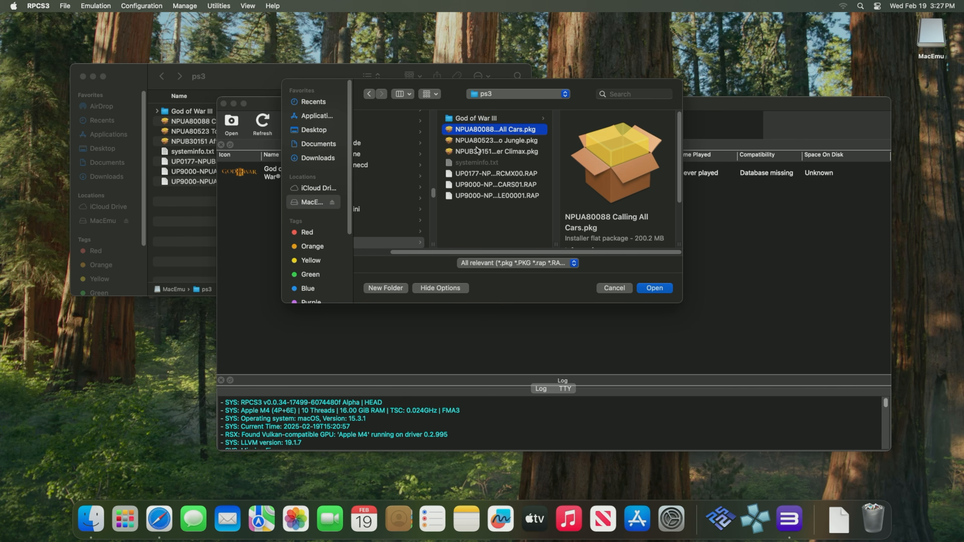
pyautogui.keyDown('shift'); pyautogui.click(476, 151); pyautogui.keyUp('shift')
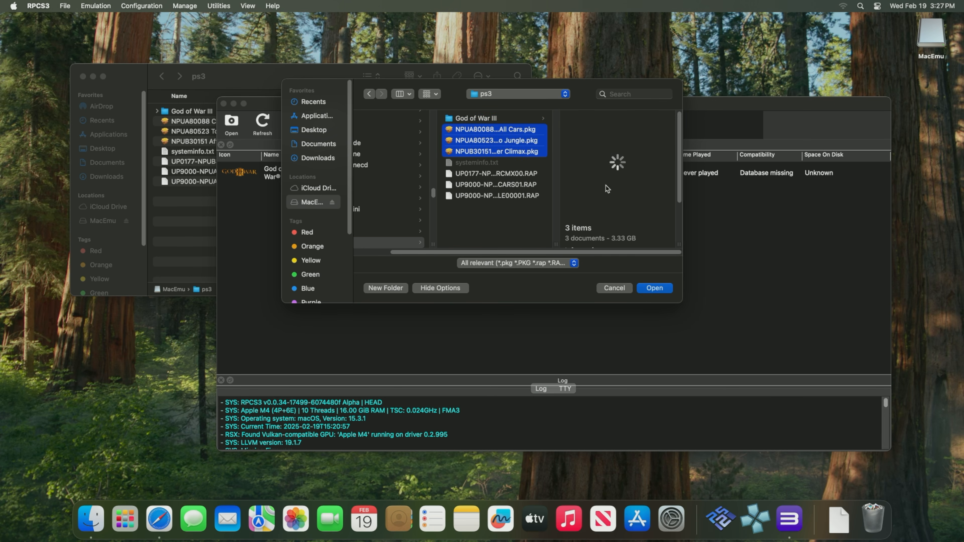
pyautogui.click(653, 289)
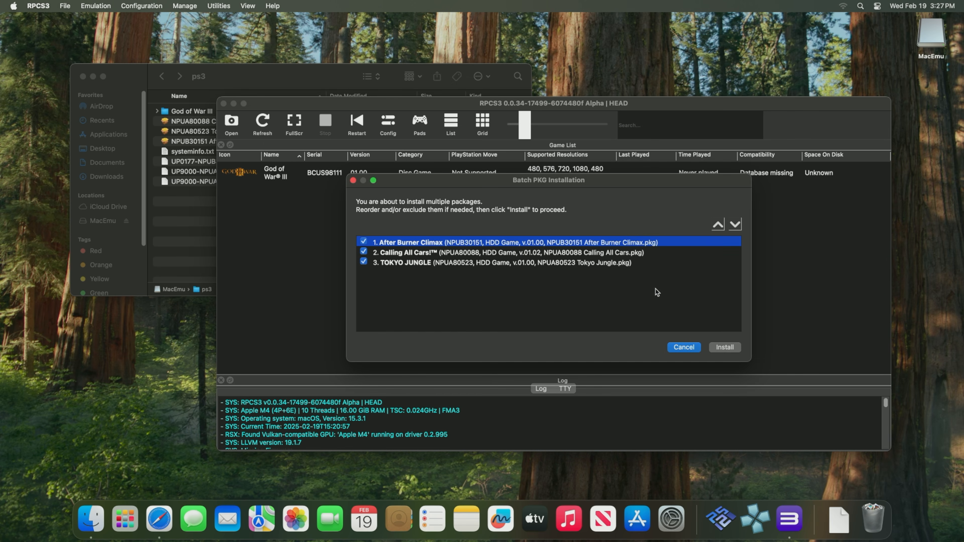
pyautogui.click(725, 347)
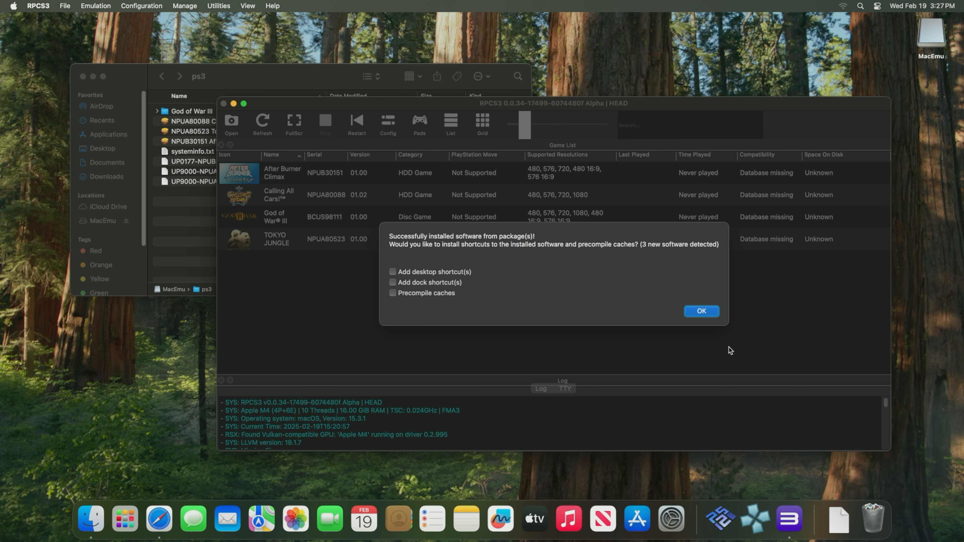
pyautogui.click(712, 309)
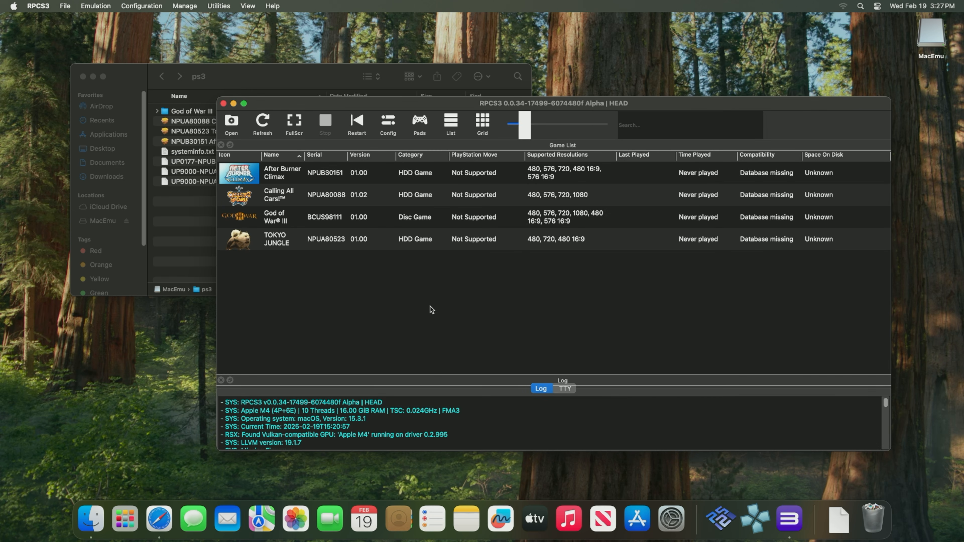
# Step: Install the three RAP license files from the ps3 folder for the package games
pyautogui.click(66, 7)
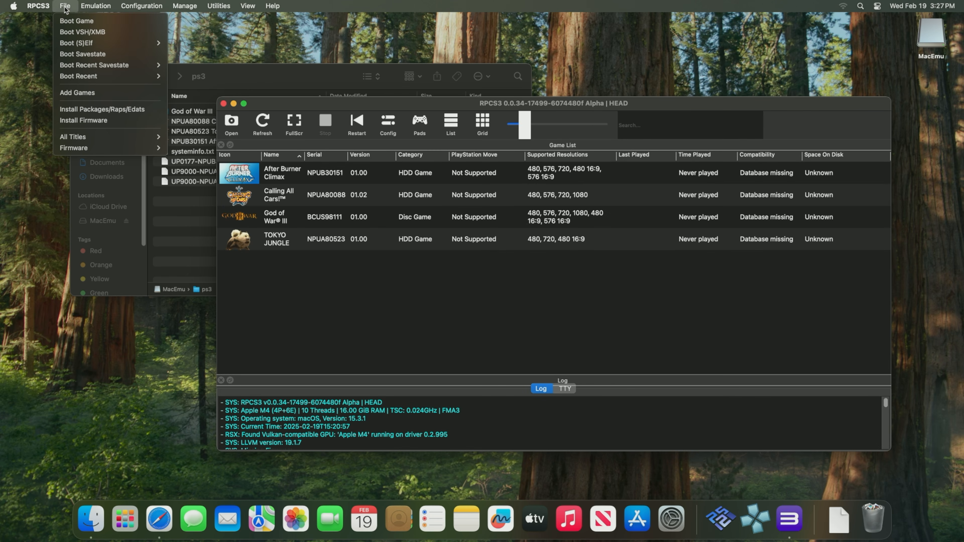
pyautogui.click(73, 107)
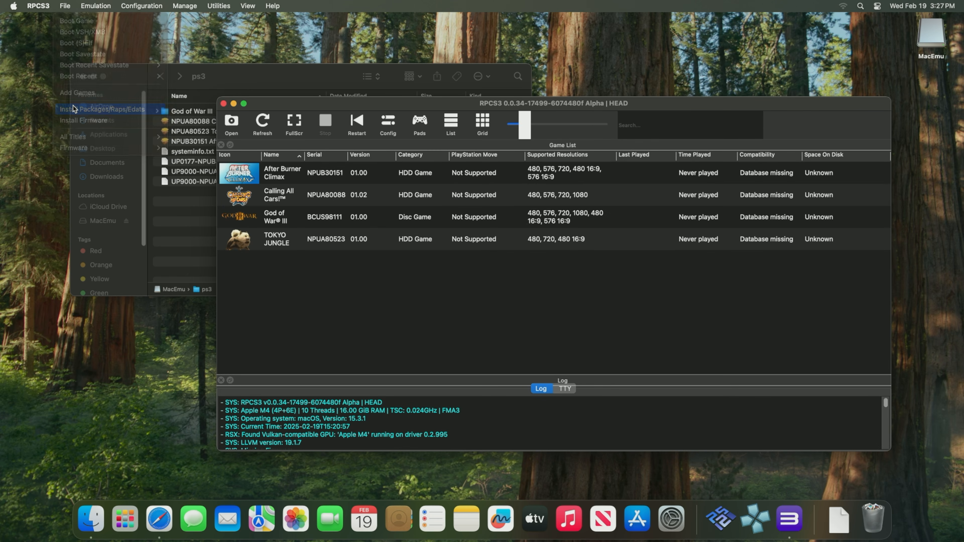
pyautogui.click(536, 174)
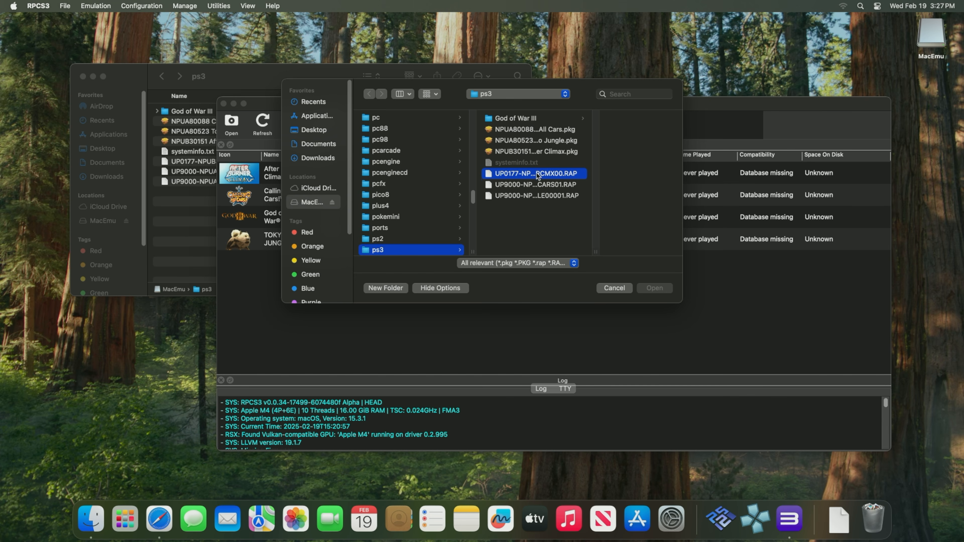
pyautogui.keyDown('shift'); pyautogui.click(534, 195); pyautogui.keyUp('shift')
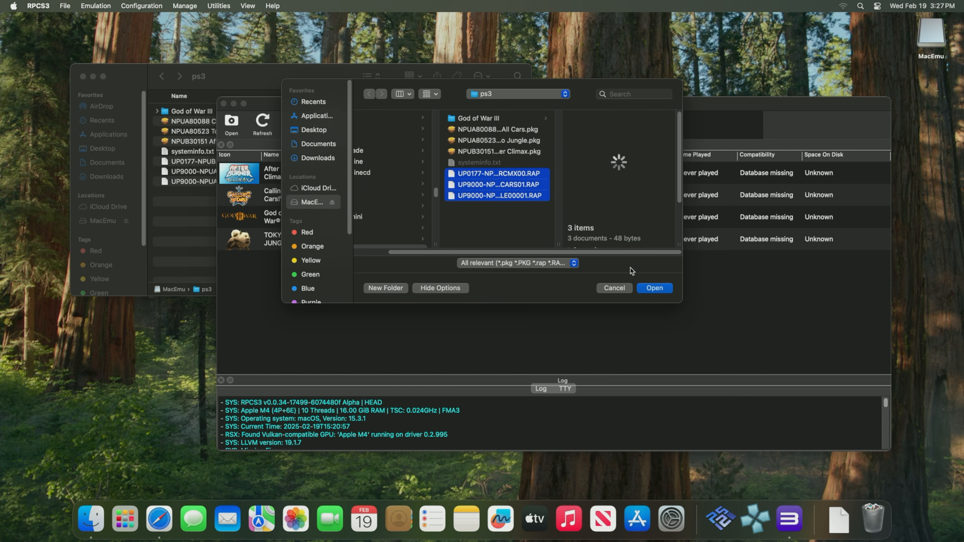
pyautogui.click(651, 289)
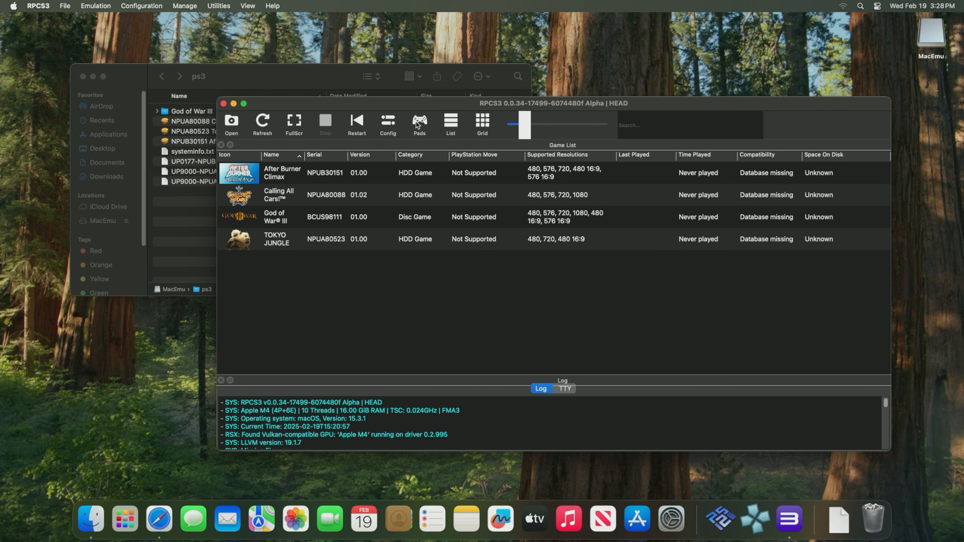
# Step: In the pad settings for Player 1, set the handler to SDL with Xbox One S Controller 1 as the device
pyautogui.click(417, 122)
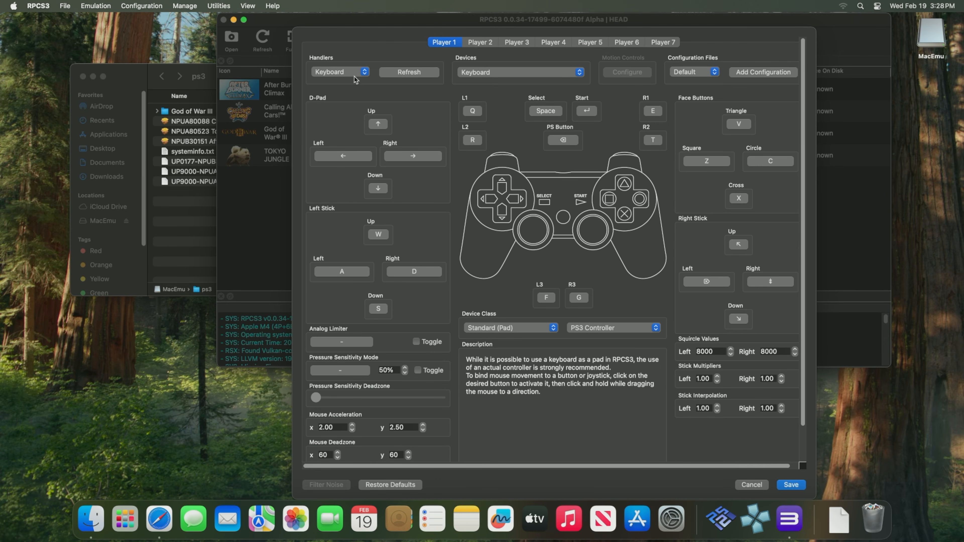
pyautogui.click(342, 73)
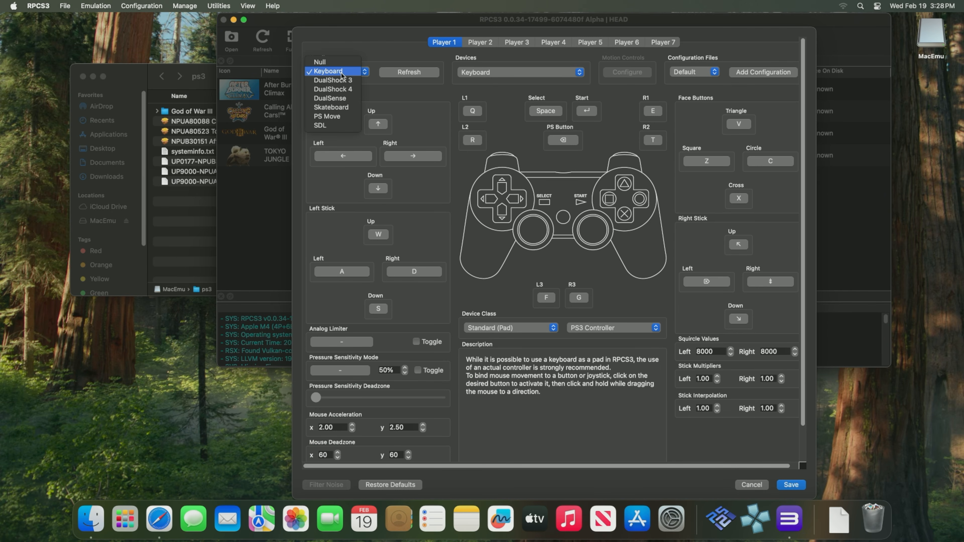
pyautogui.click(324, 127)
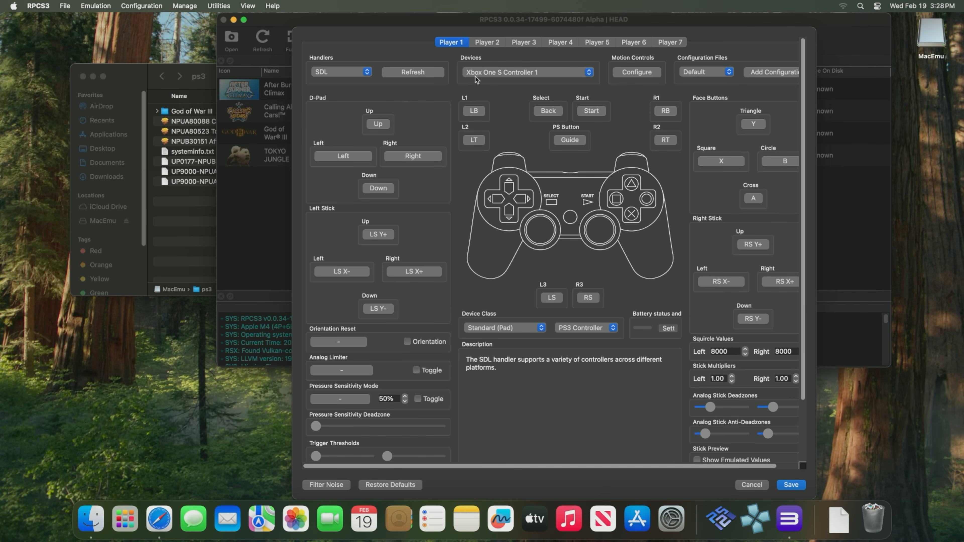
pyautogui.click(507, 74)
pyautogui.click(507, 75)
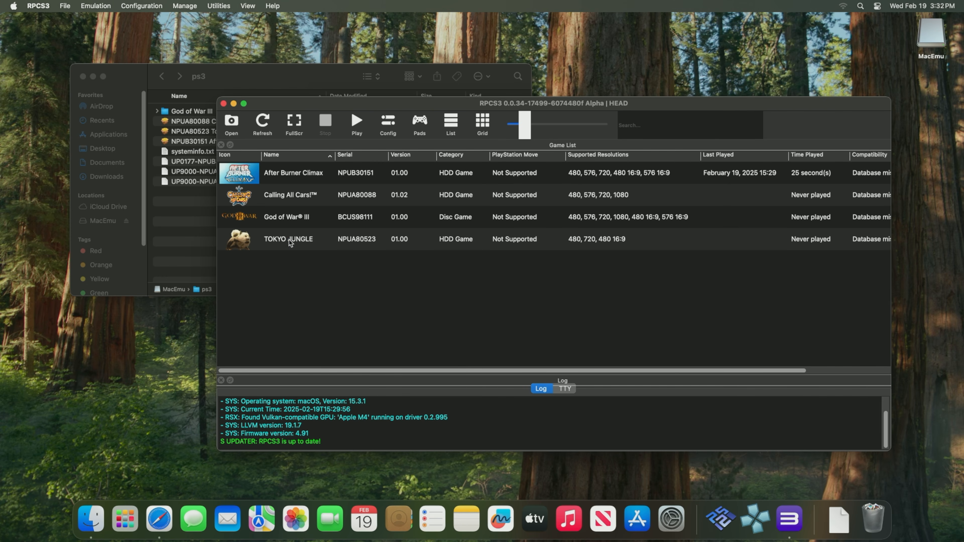
# Step: Download the compatibility database for the game list and clear the game selection
pyautogui.rightClick(289, 239)
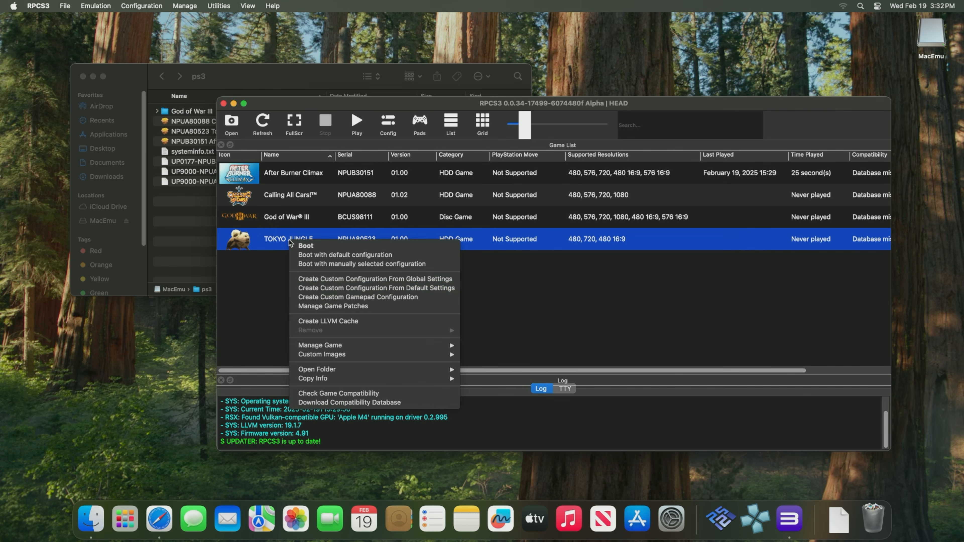
pyautogui.click(367, 402)
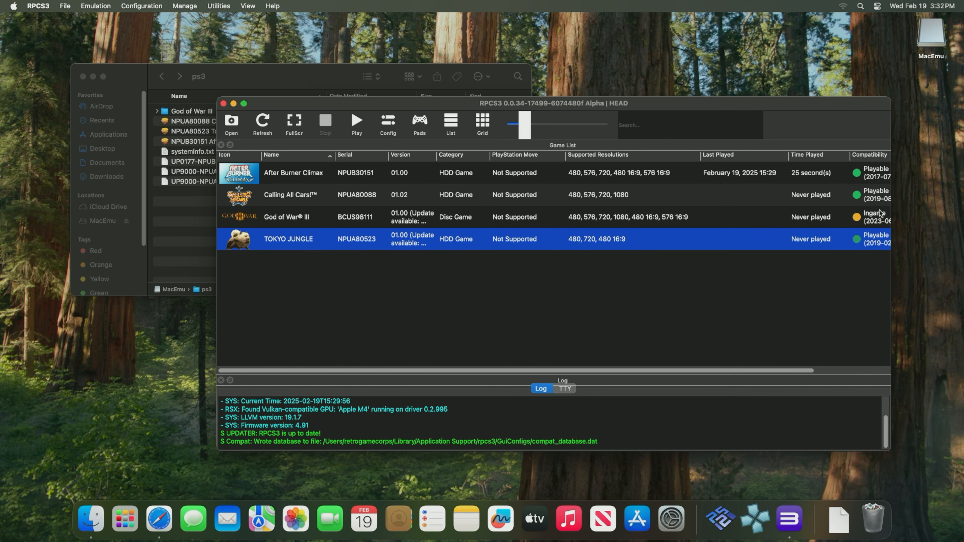
pyautogui.click(372, 325)
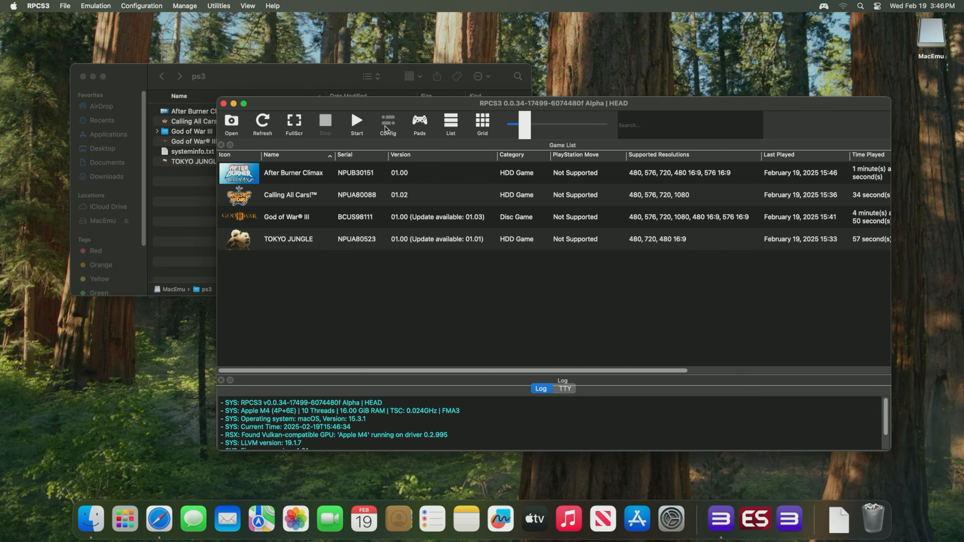
# Step: Enable Start games in fullscreen mode in the emulator settings, and boot TOKYO JUNGLE from the game list
pyautogui.click(386, 125)
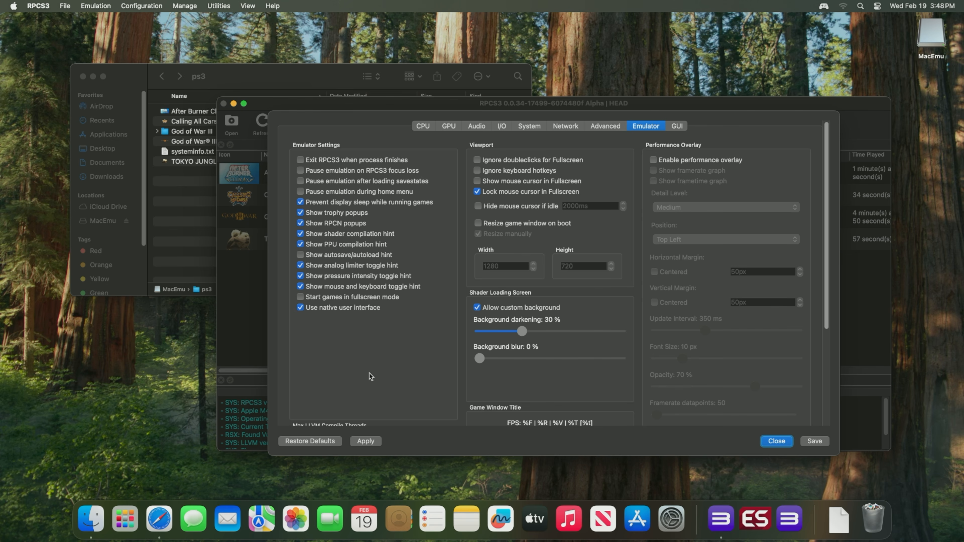
pyautogui.click(301, 297)
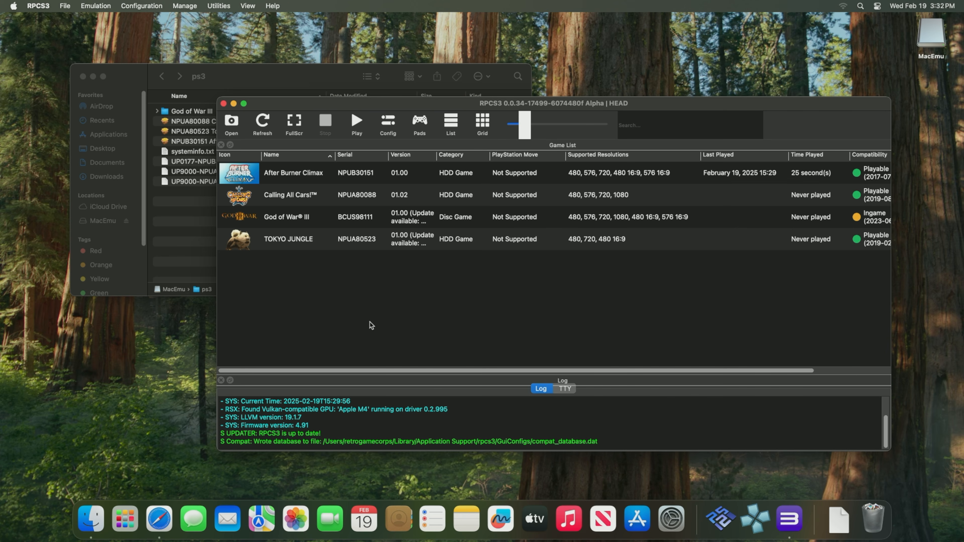
pyautogui.click(287, 239)
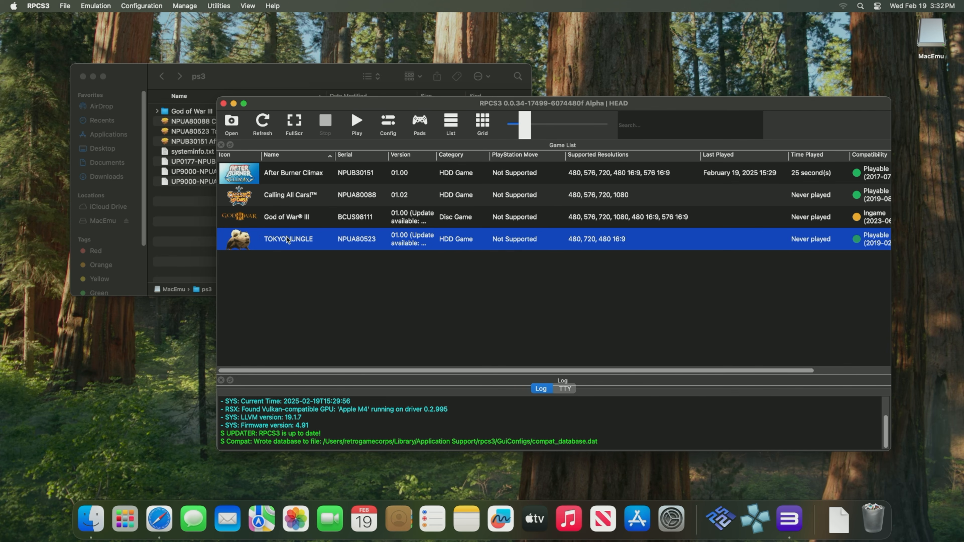
pyautogui.click(355, 121)
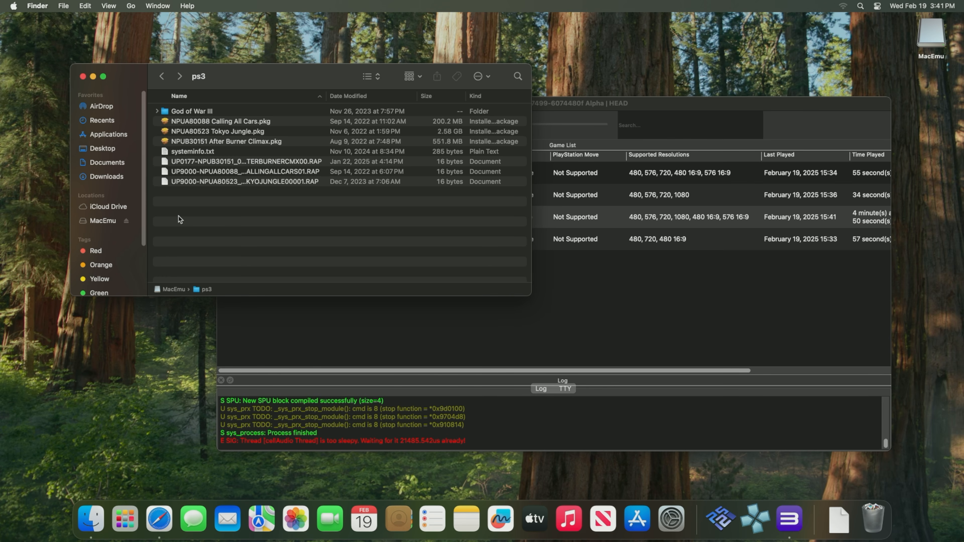
# Step: In Finder, delete the three PKG files and three RAP files from MacEmu's ps3 folder, and return to RPCS3
pyautogui.moveTo(178, 220); pyautogui.dragTo(184, 166)
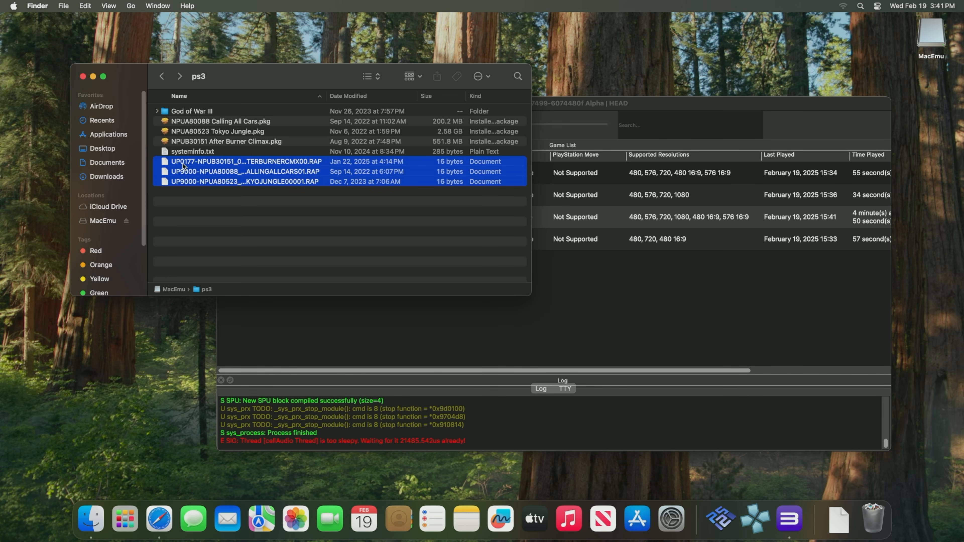
pyautogui.keyDown('super'); pyautogui.click(183, 142); pyautogui.keyUp('super')
pyautogui.keyDown('super'); pyautogui.click(182, 131); pyautogui.keyUp('super')
pyautogui.keyDown('super'); pyautogui.click(182, 122); pyautogui.keyUp('super')
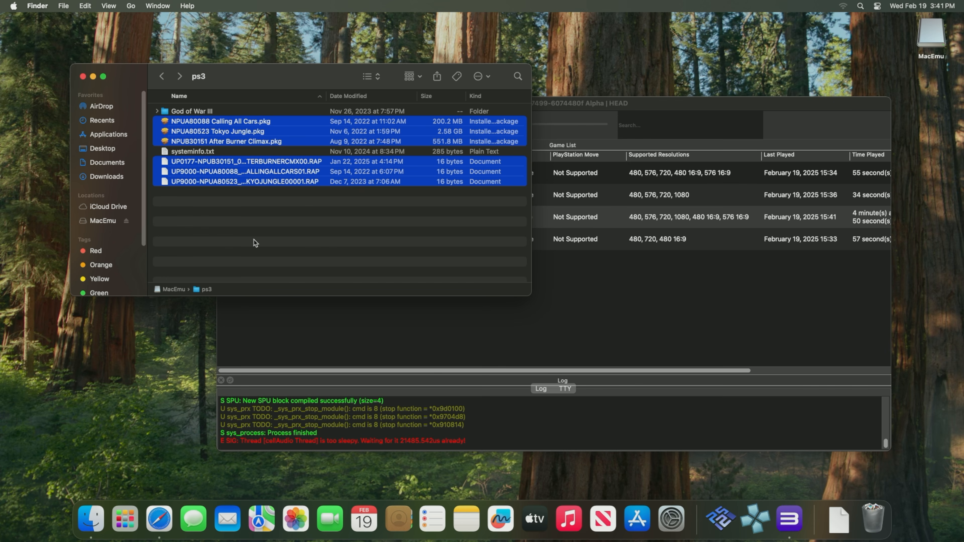
pyautogui.press('super+BackSpace')
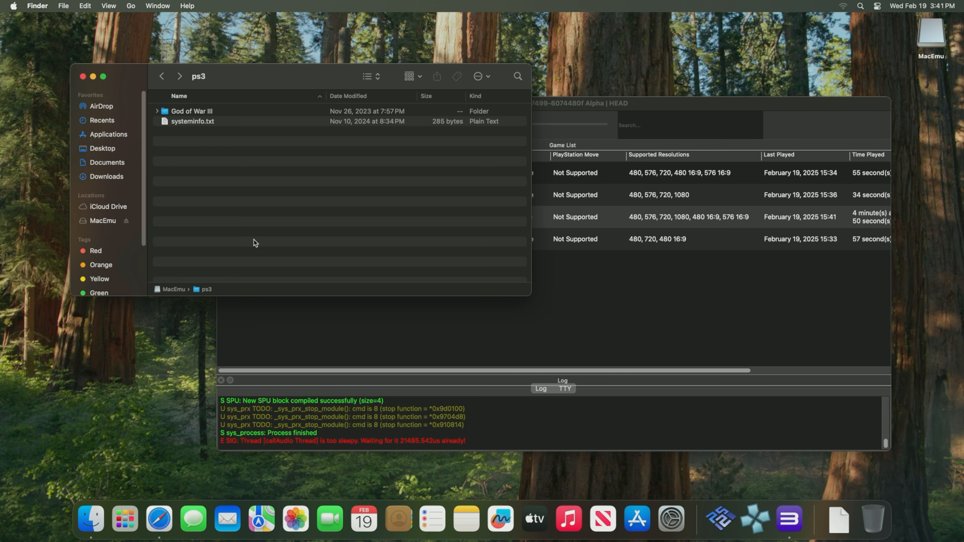
pyautogui.click(362, 345)
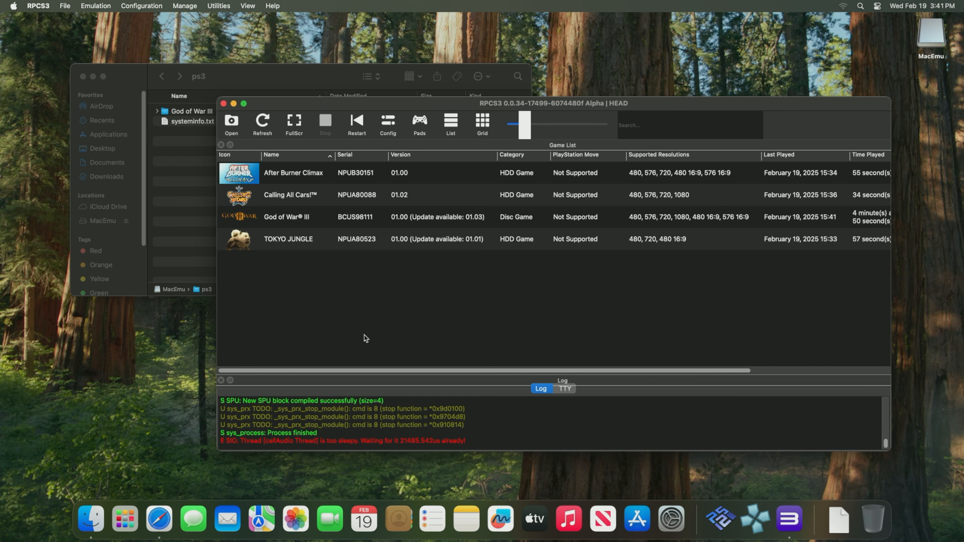
# Step: Create a desktop shortcut for After Burner Climax from the game list and dismiss the confirmation
pyautogui.rightClick(296, 176)
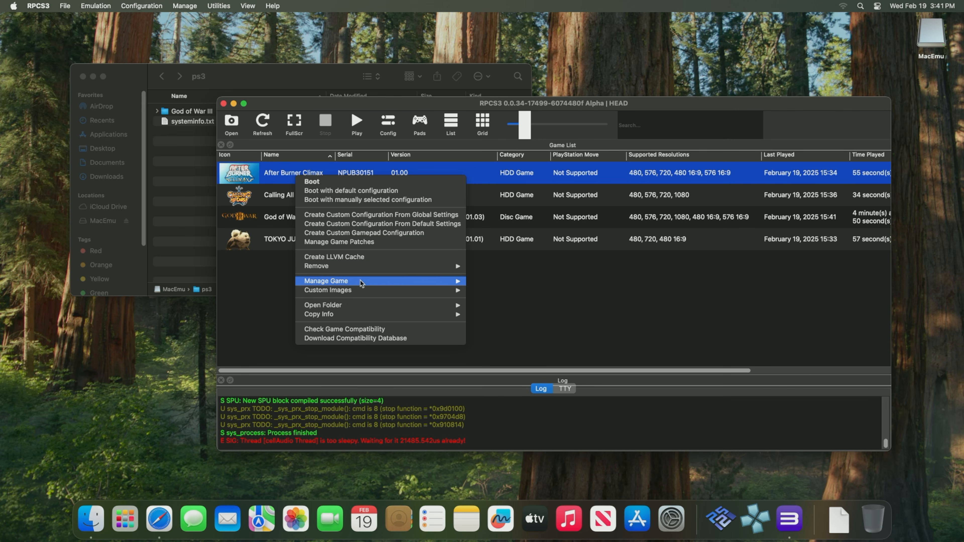
pyautogui.moveTo(360, 282)
pyautogui.click(511, 282)
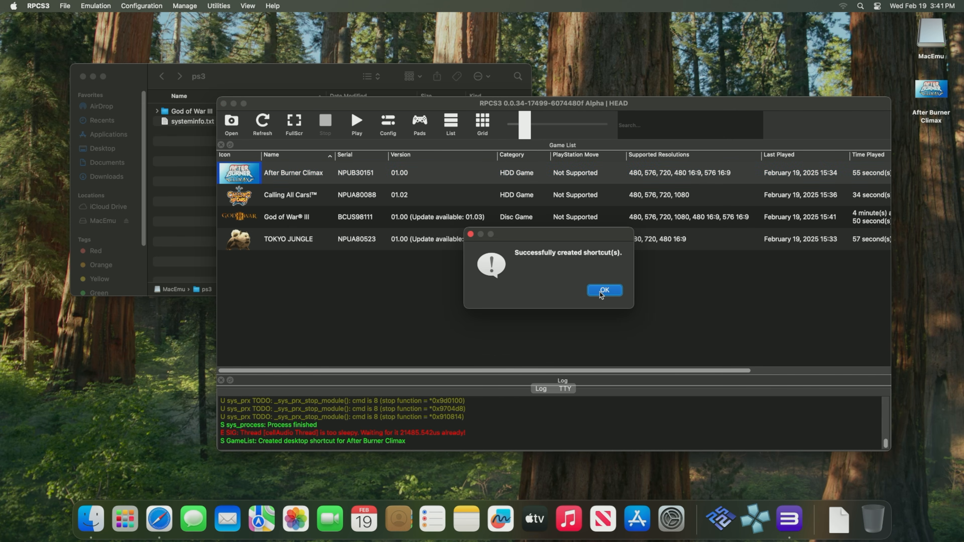
pyautogui.click(603, 290)
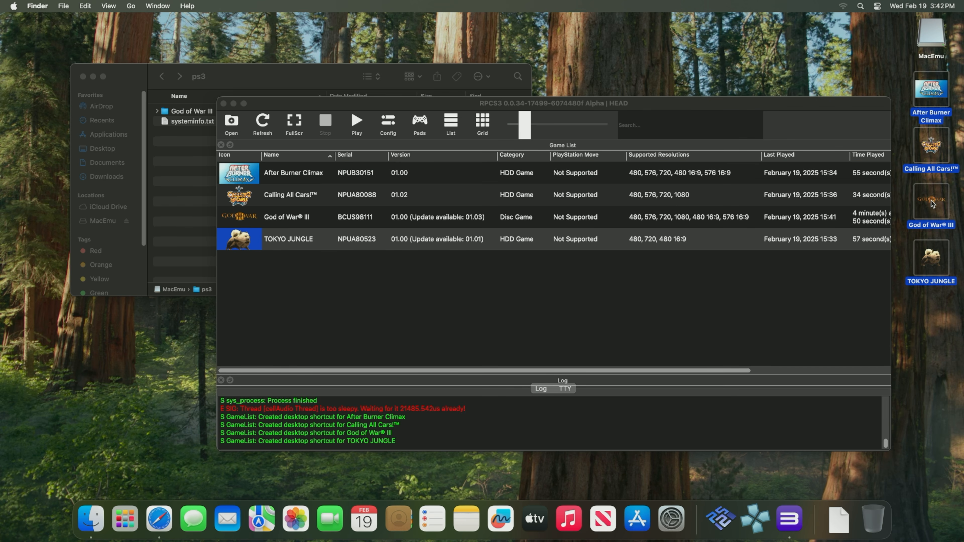
# Step: Copy the four game shortcuts from the desktop into MacEmu's ps3 folder and move the desktop originals to the Trash
pyautogui.moveTo(930, 204); pyautogui.dragTo(193, 181)
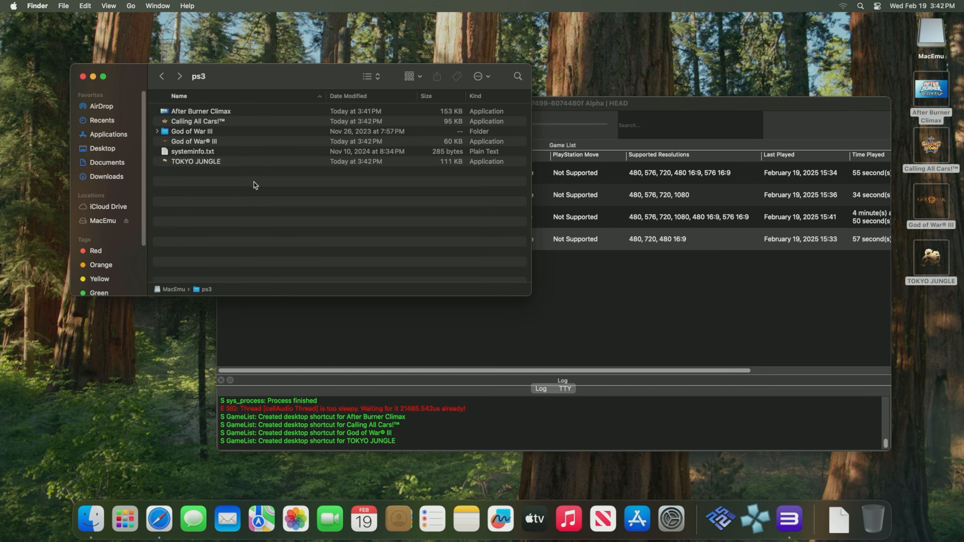
pyautogui.click(926, 274)
pyautogui.moveTo(926, 273); pyautogui.dragTo(872, 525)
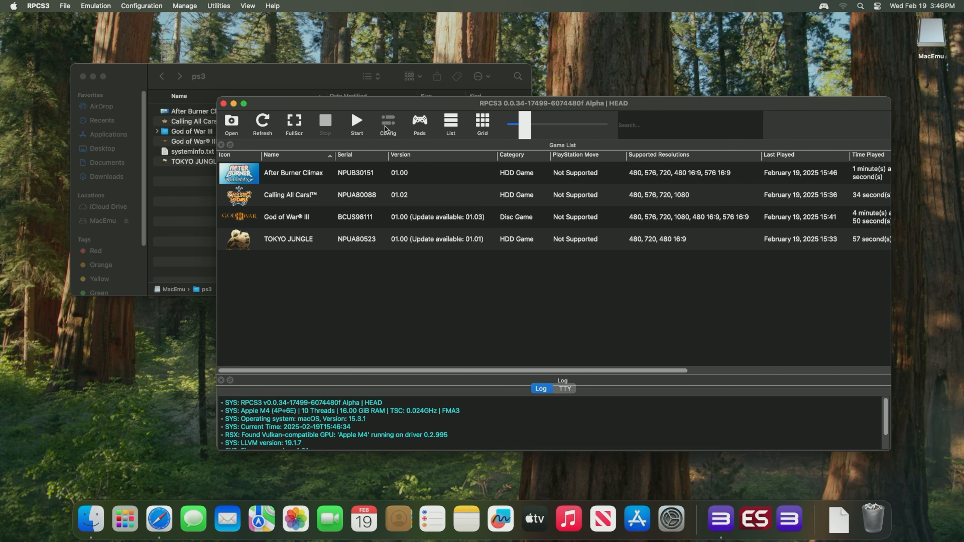
# Step: Try a 200% resolution scale in the GPU settings, return it to 100%, and close the settings
pyautogui.click(386, 125)
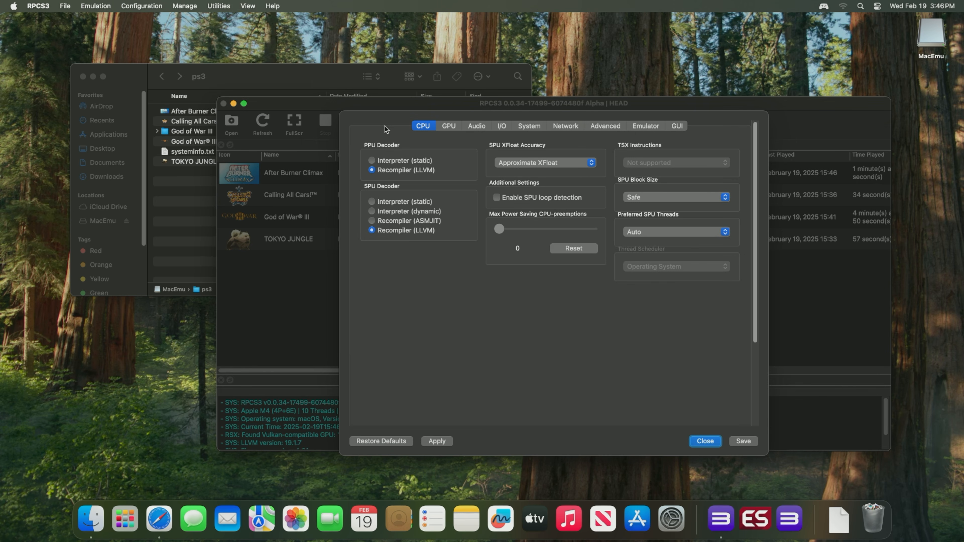
pyautogui.click(449, 126)
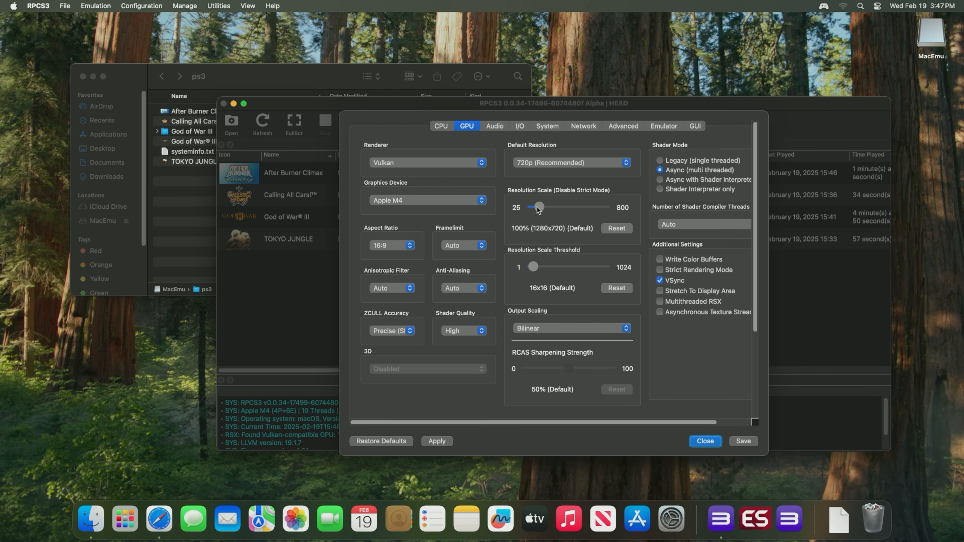
pyautogui.moveTo(540, 210)
pyautogui.mouseDown()
pyautogui.moveTo(556, 209)
pyautogui.moveTo(544, 207)
pyautogui.mouseUp()
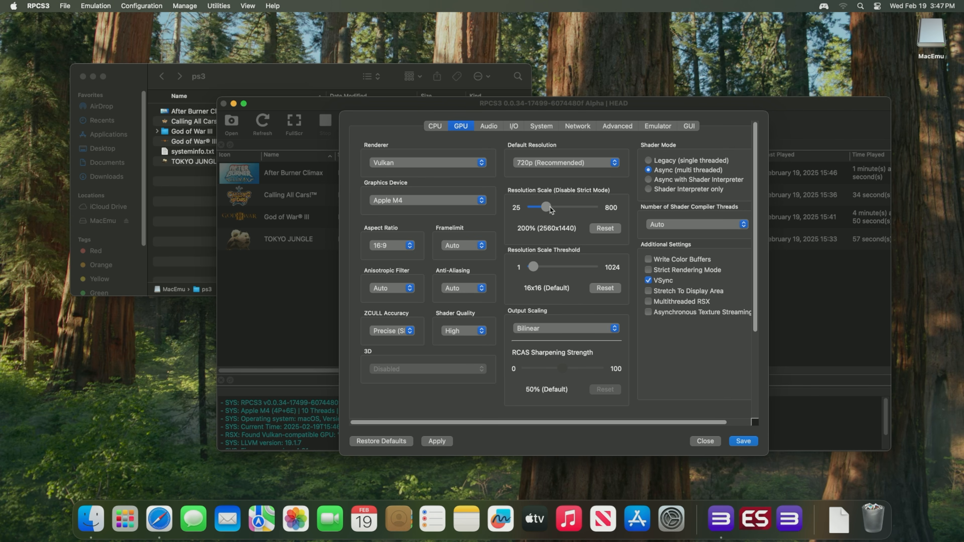
pyautogui.moveTo(548, 207); pyautogui.dragTo(541, 209)
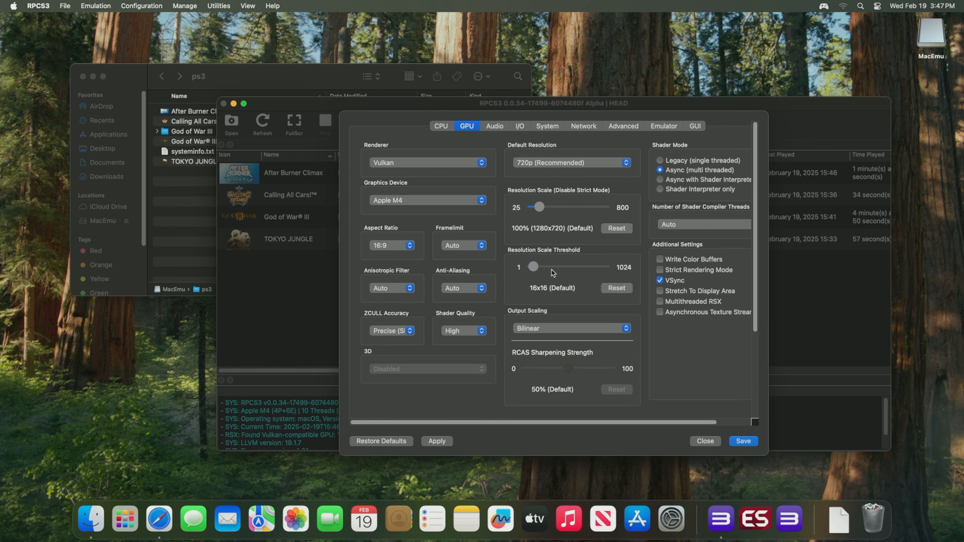
pyautogui.press('Escape')
# Step: Check God of War III's compatibility online and examine the recommended CPU, GPU and advanced configuration on its RPCS3 Wiki page
pyautogui.rightClick(289, 220)
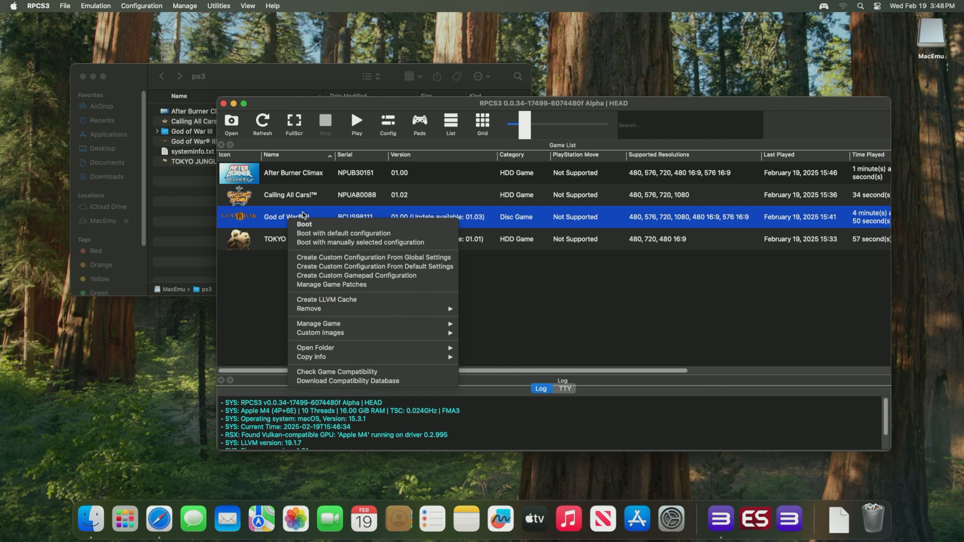
pyautogui.click(361, 371)
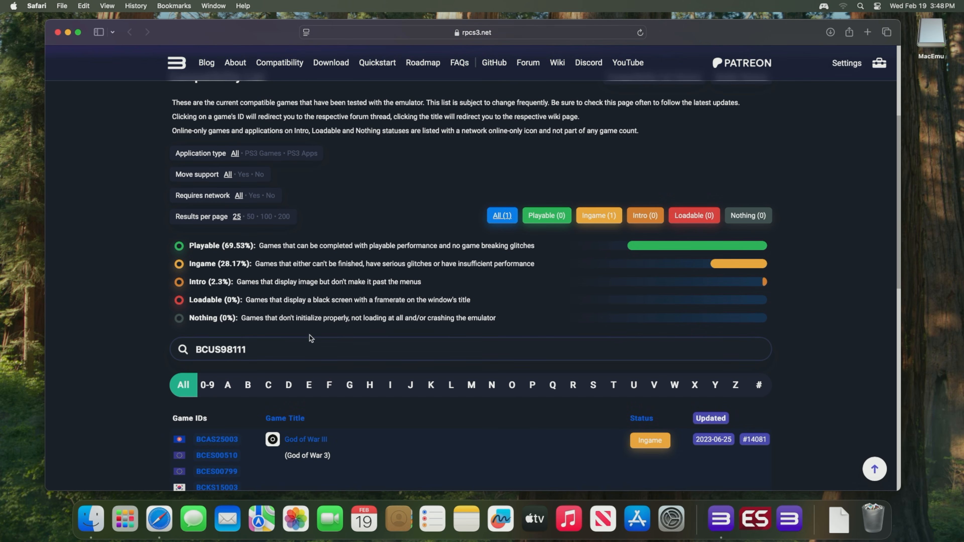
pyautogui.scroll(-5, 256, 349)
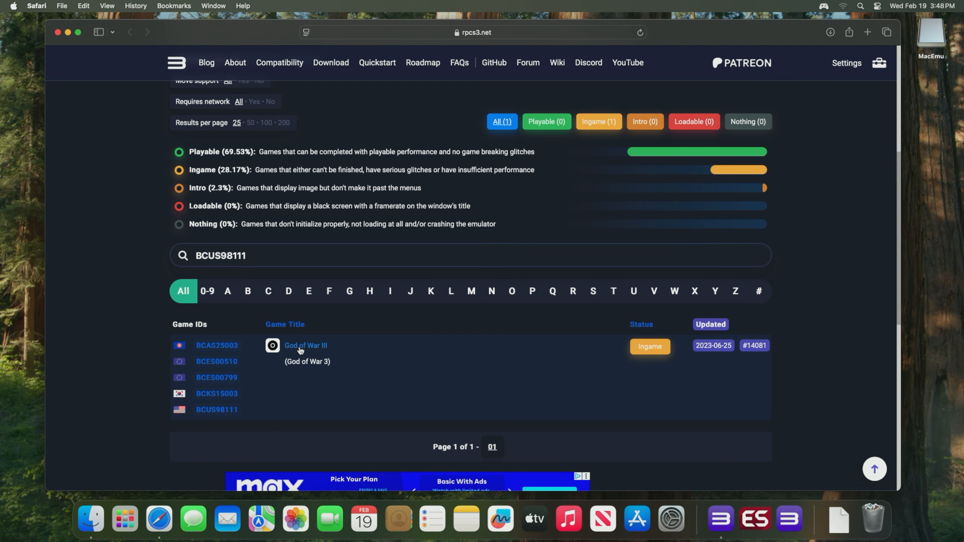
pyautogui.click(303, 350)
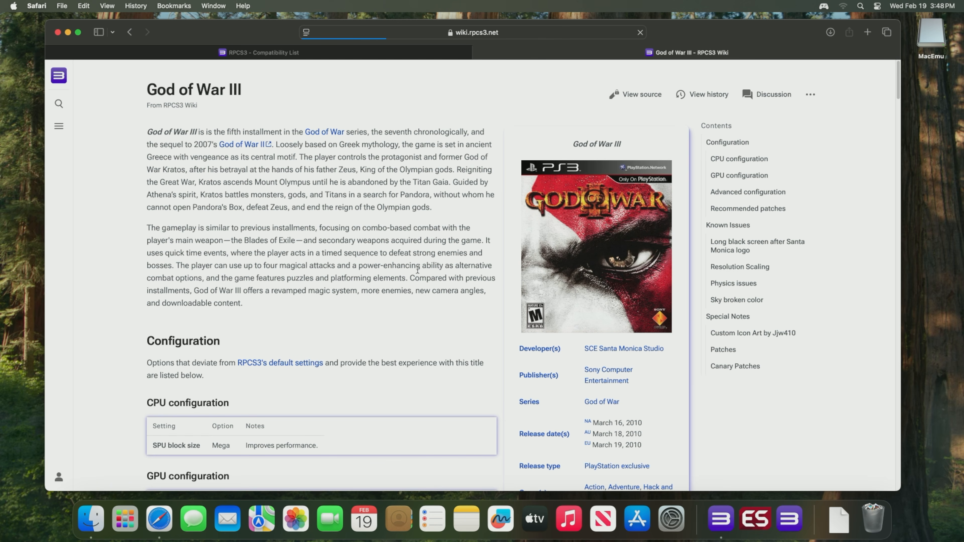
pyautogui.scroll(-5, 418, 270)
pyautogui.scroll(-3, 418, 272)
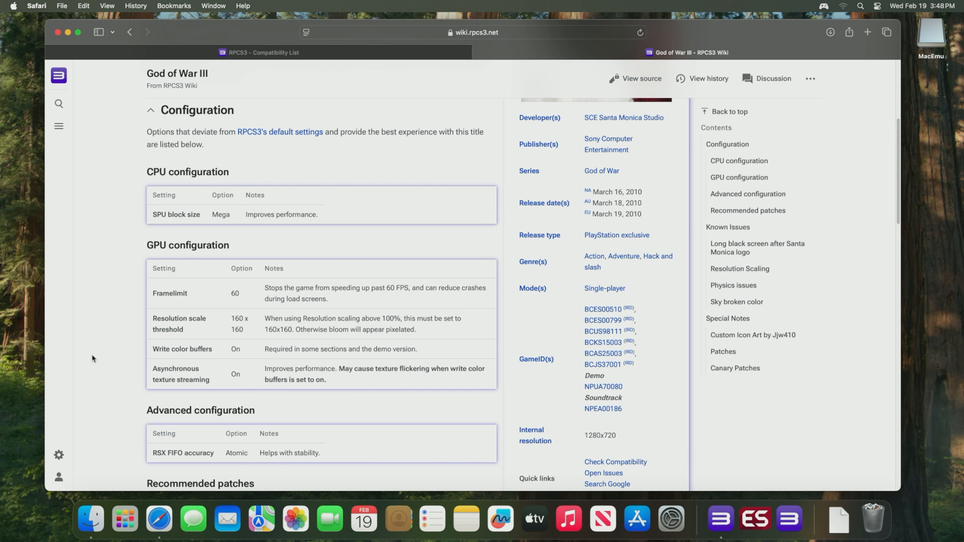
pyautogui.scroll(-5, 103, 339)
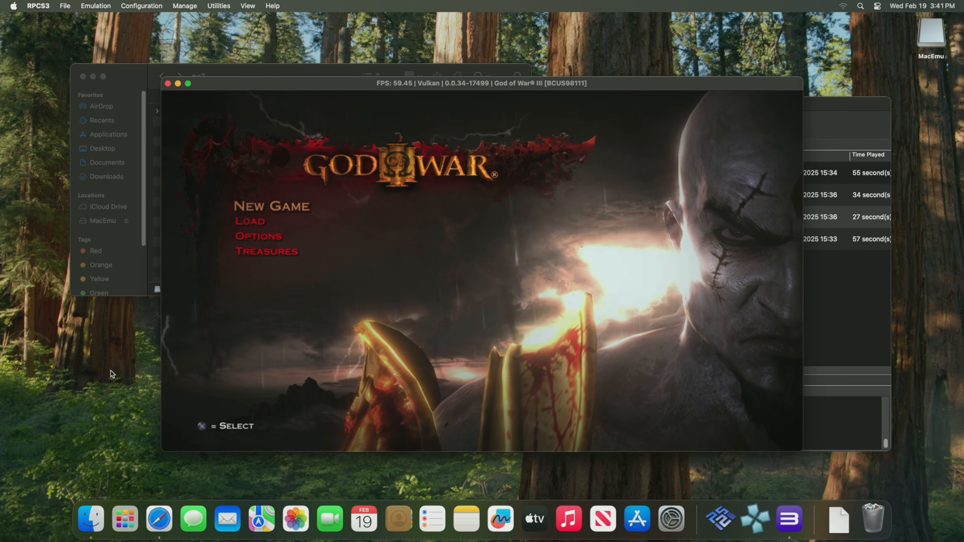
pyautogui.press('Up')
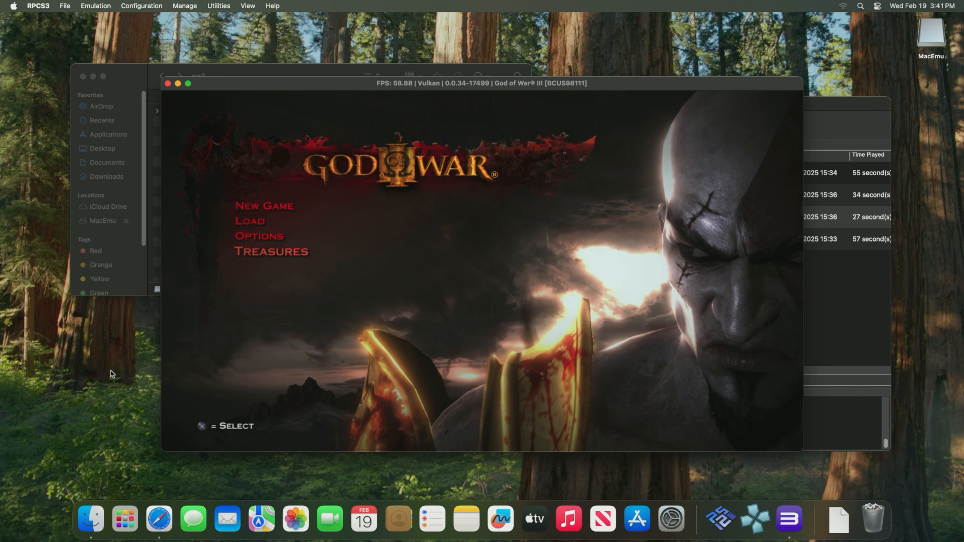
pyautogui.press('Down')
pyautogui.press('Up')
pyautogui.press('Down')
pyautogui.press('Down')
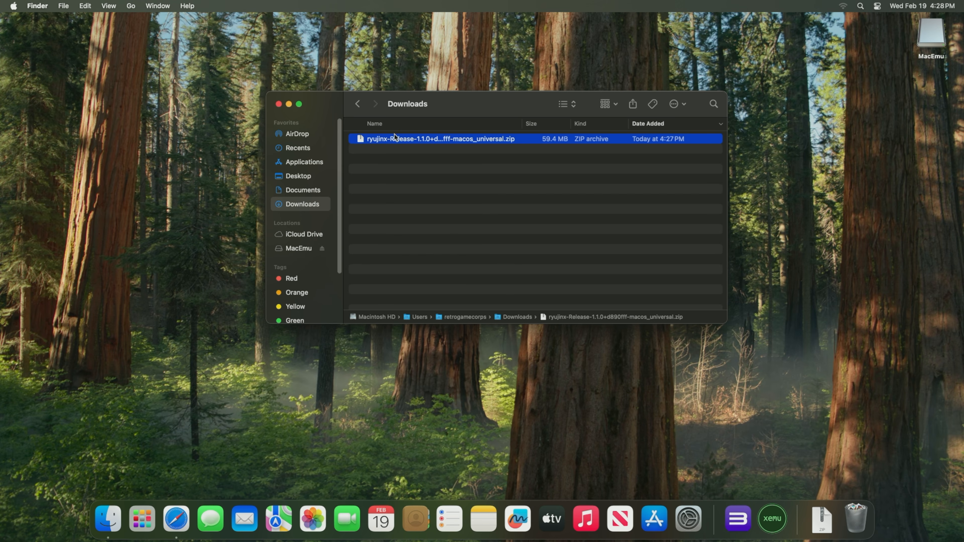
# Step: Extract the downloaded Ryujinx macOS universal release archive and move the Ryujinx app into the Applications folder
pyautogui.rightClick(396, 138)
pyautogui.click(410, 143)
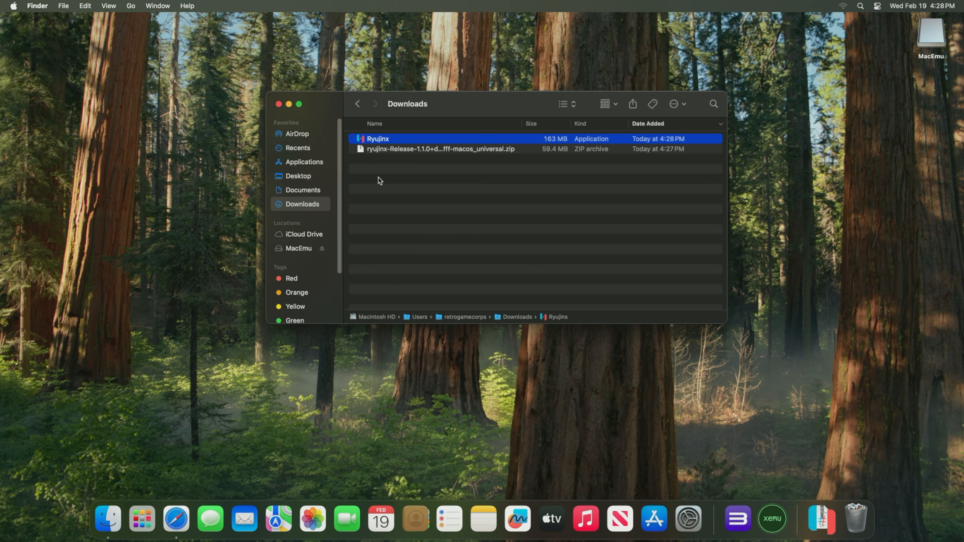
pyautogui.moveTo(379, 141); pyautogui.dragTo(318, 161)
# Step: Launch Ryujinx from the Applications folder, dismiss the security warning, and allow the app in System Settings
pyautogui.click(303, 161)
pyautogui.click(634, 205)
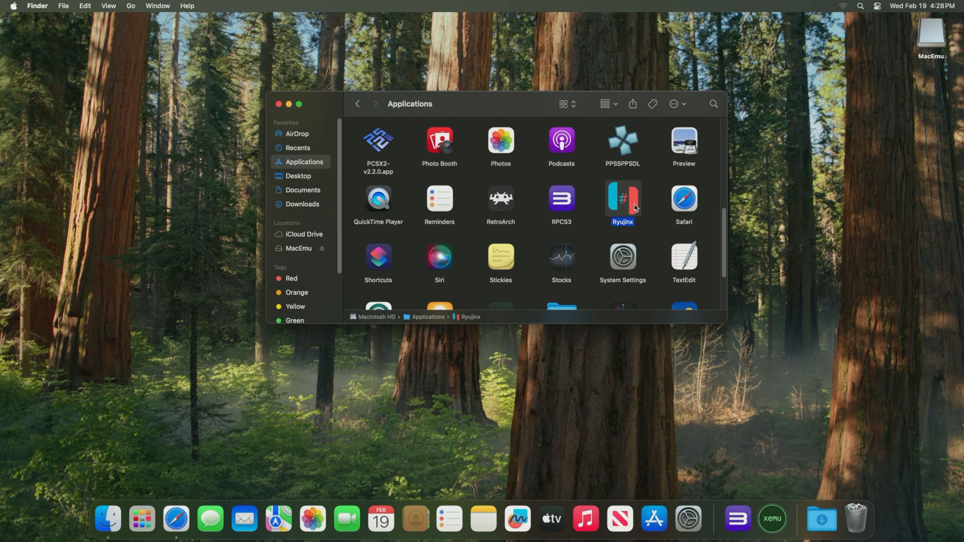
pyautogui.doubleClick(634, 205)
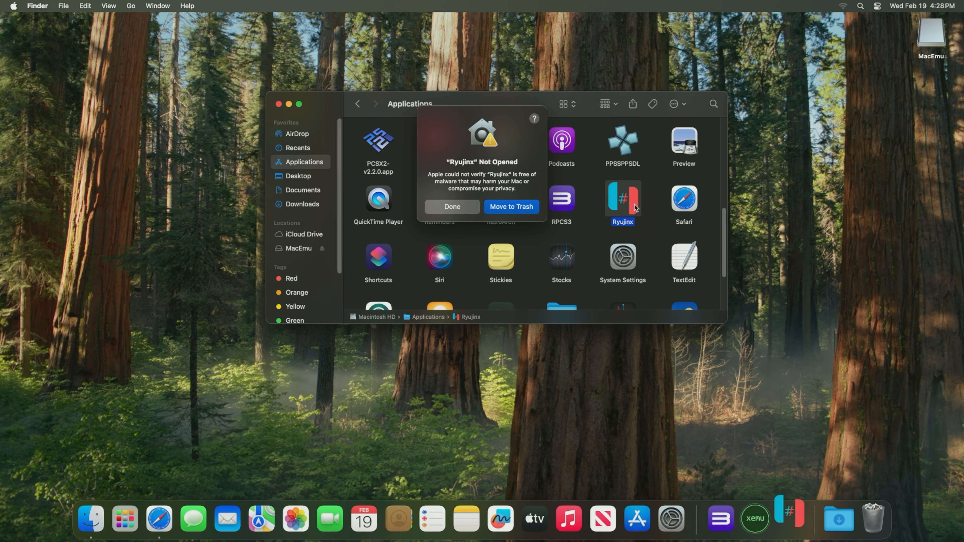
pyautogui.click(462, 211)
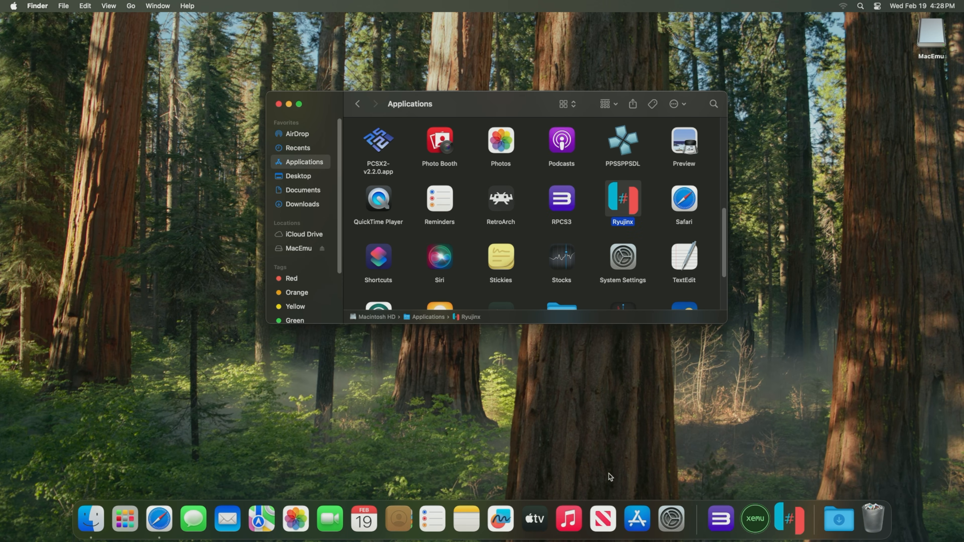
pyautogui.click(671, 518)
pyautogui.scroll(-10, 282, 278)
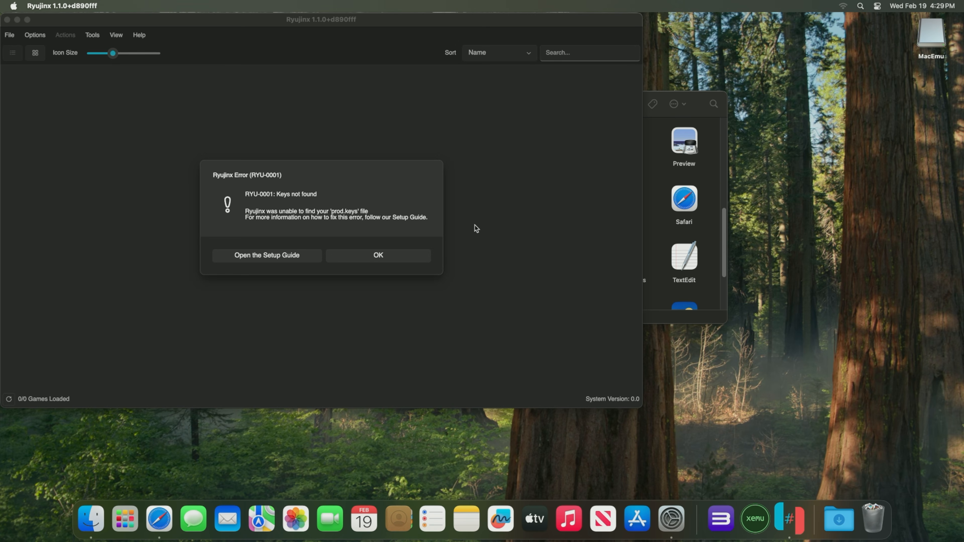
# Step: Dismiss the missing keys error in Ryujinx, move its window nearer the middle of the desktop, and bring it to the front
pyautogui.click(362, 257)
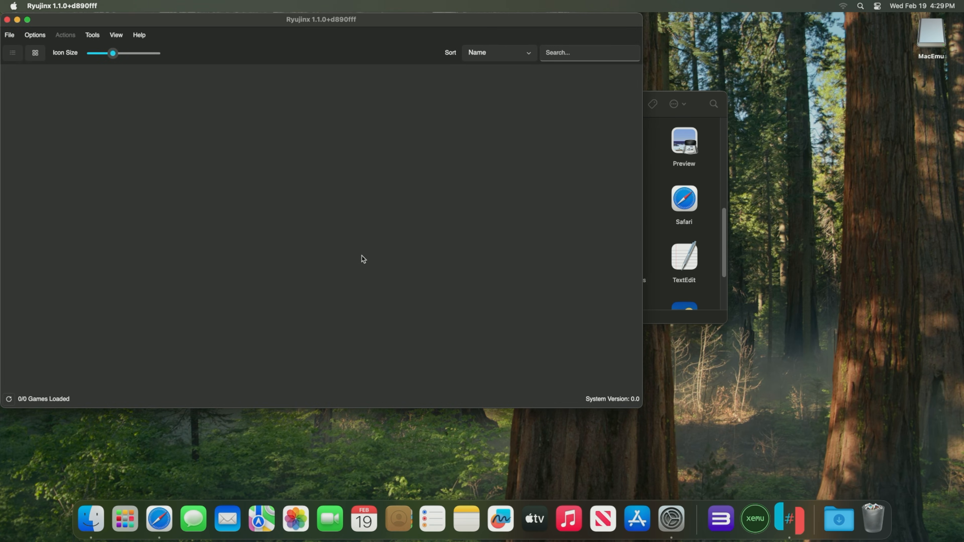
pyautogui.moveTo(261, 21); pyautogui.dragTo(423, 65)
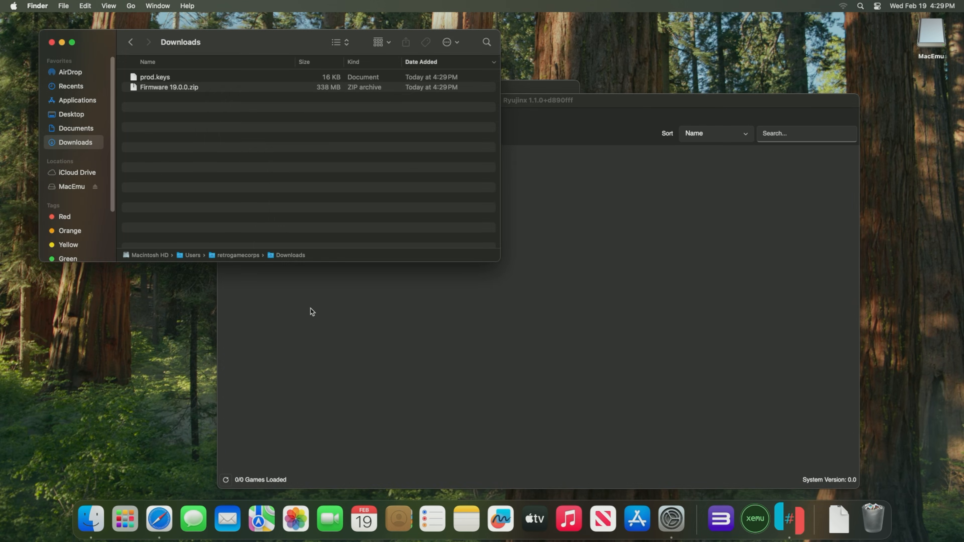
pyautogui.click(310, 308)
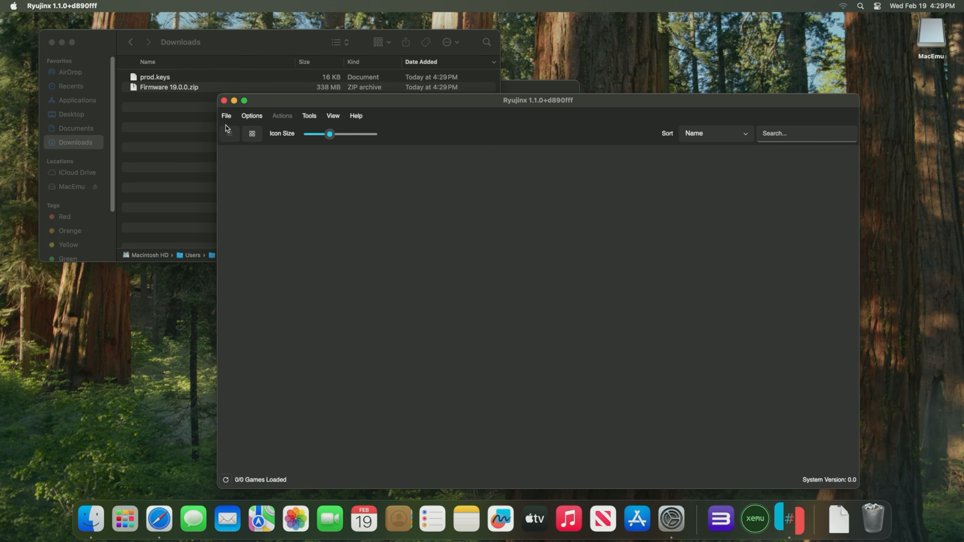
# Step: Open the system folder inside the Ryujinx folder, move prod.keys there from Downloads, and close the folder window
pyautogui.click(225, 117)
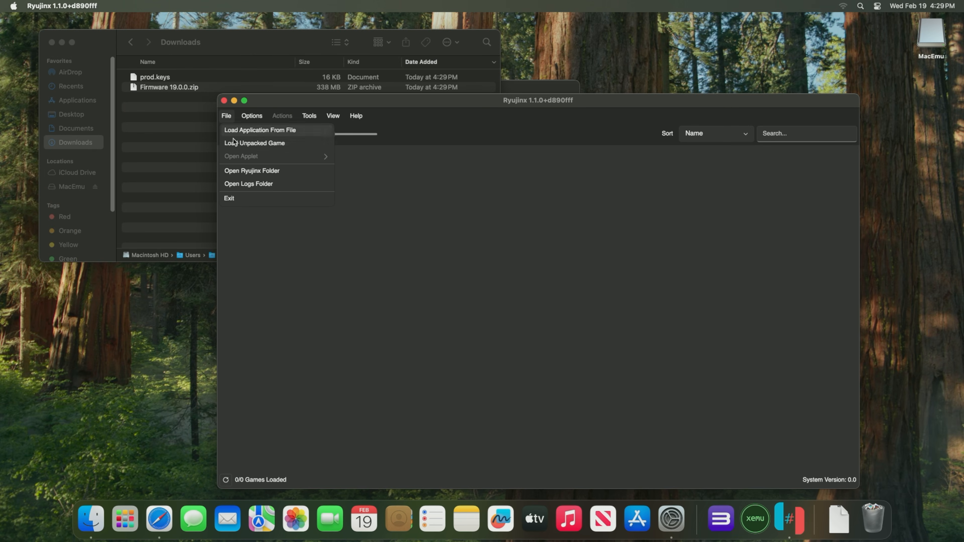
pyautogui.click(235, 172)
pyautogui.doubleClick(159, 143)
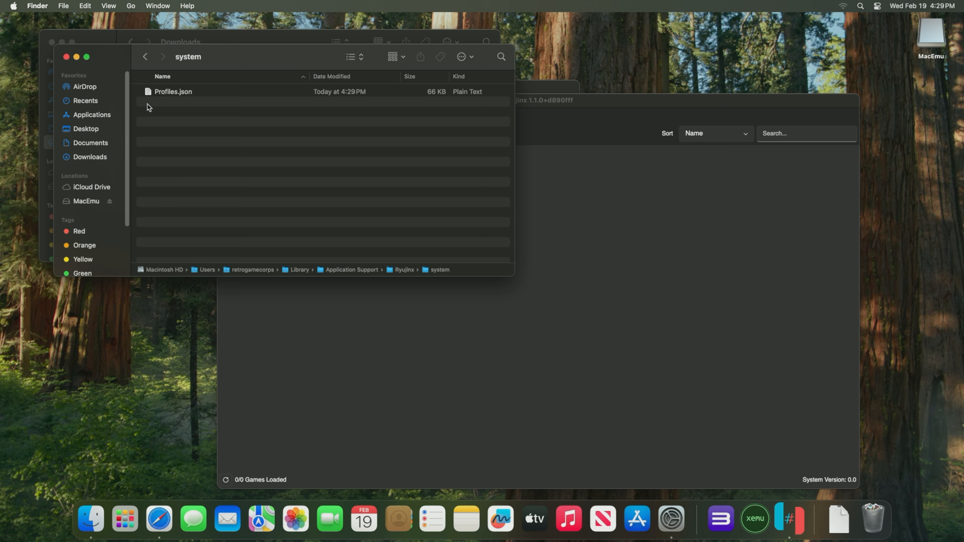
pyautogui.moveTo(115, 55); pyautogui.dragTo(263, 147)
pyautogui.moveTo(148, 78); pyautogui.dragTo(337, 235)
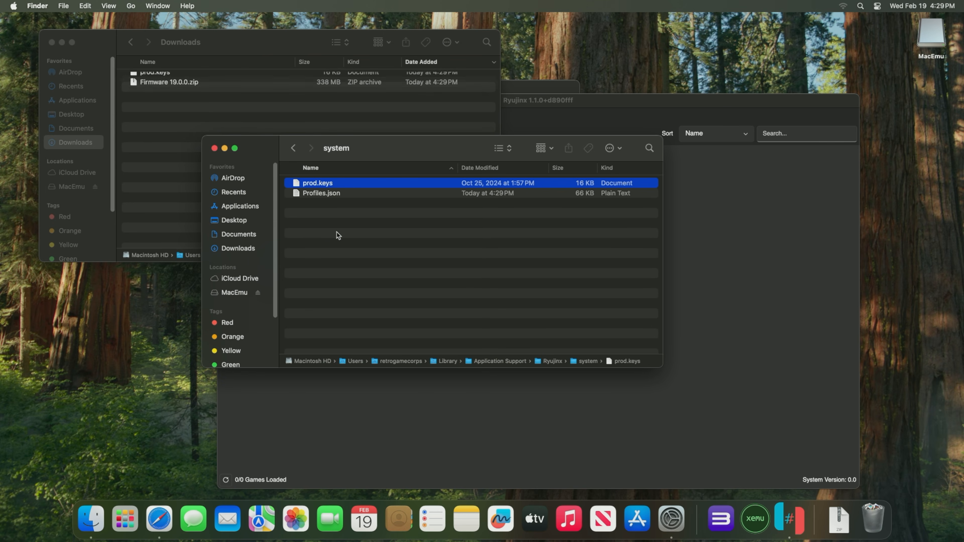
pyautogui.click(215, 148)
# Step: Install the firmware in Ryujinx from Firmware 19.0.0.zip in Downloads and close the completion message
pyautogui.click(323, 322)
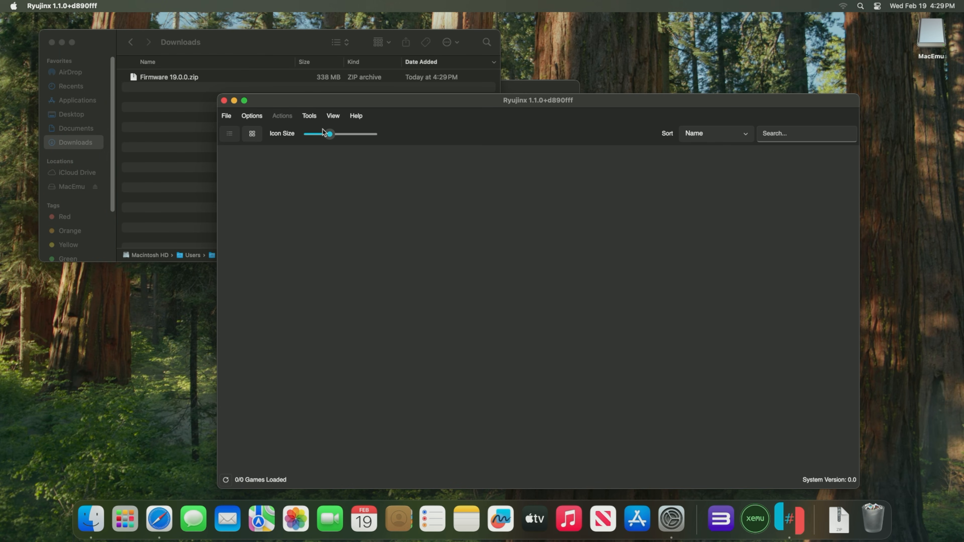
pyautogui.click(315, 119)
pyautogui.moveTo(321, 131)
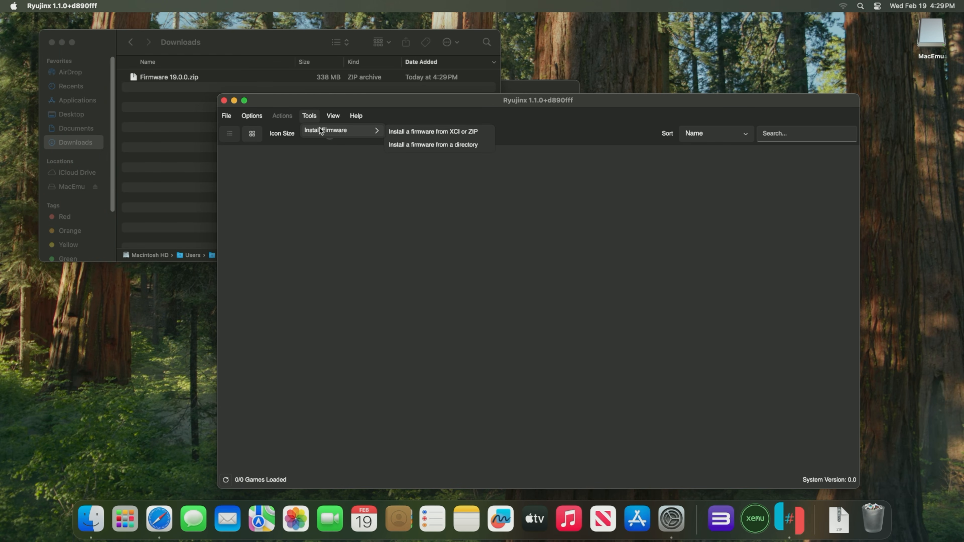
pyautogui.click(414, 132)
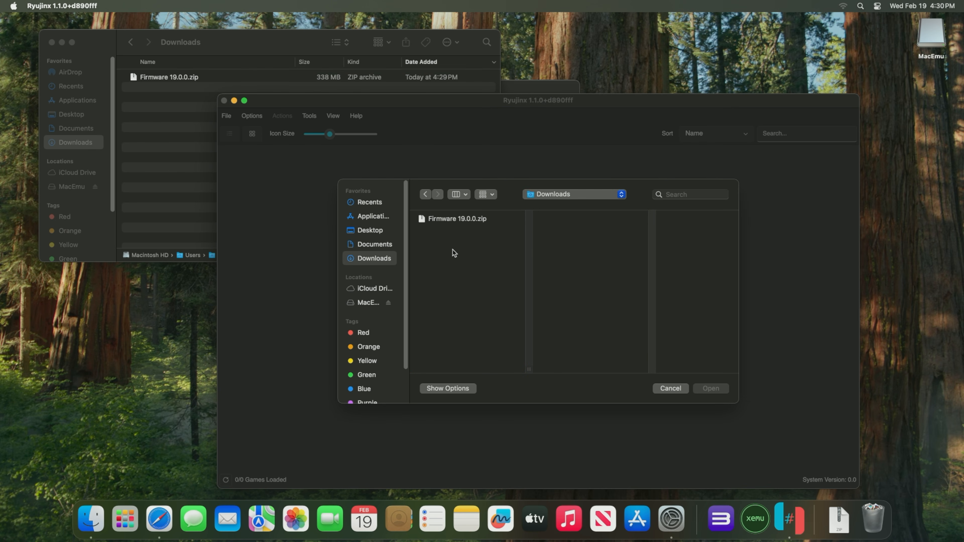
pyautogui.click(451, 221)
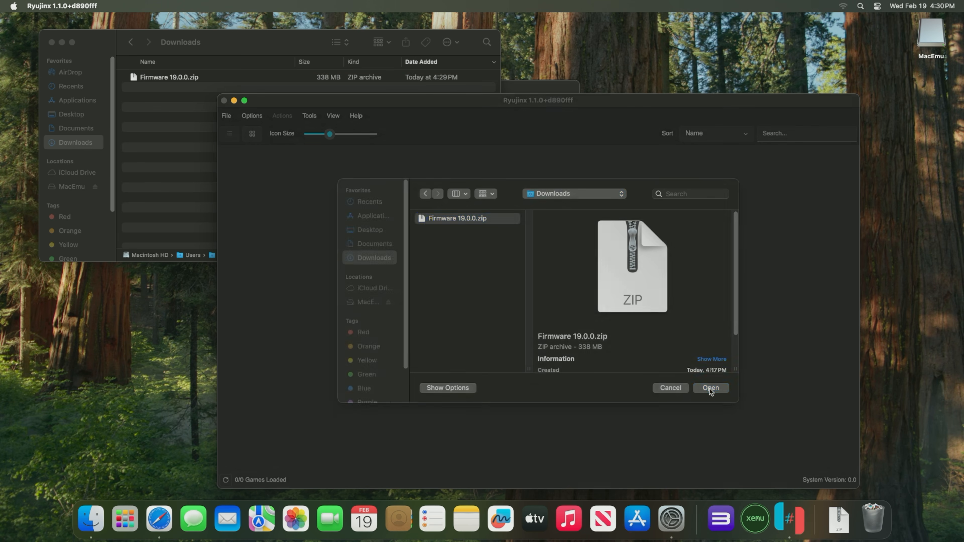
pyautogui.click(709, 388)
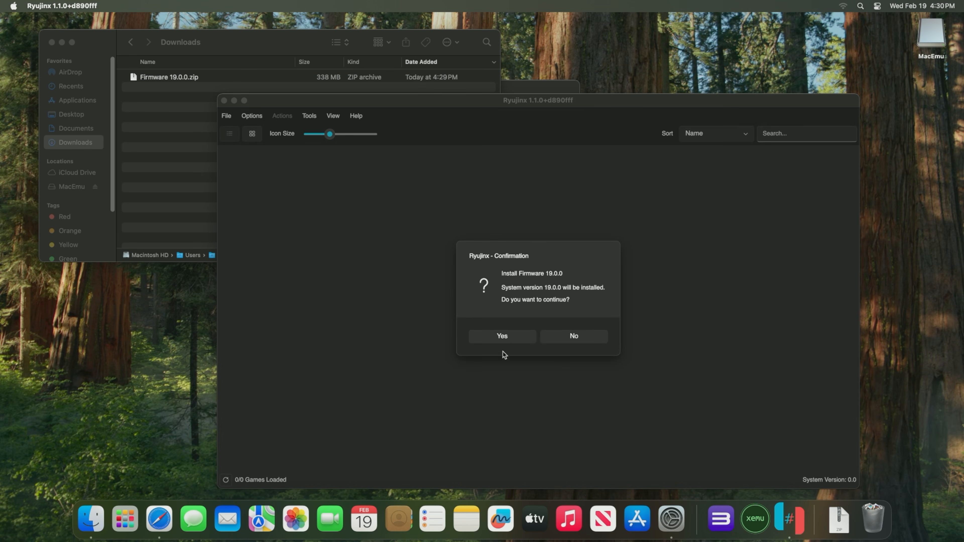
pyautogui.click(493, 341)
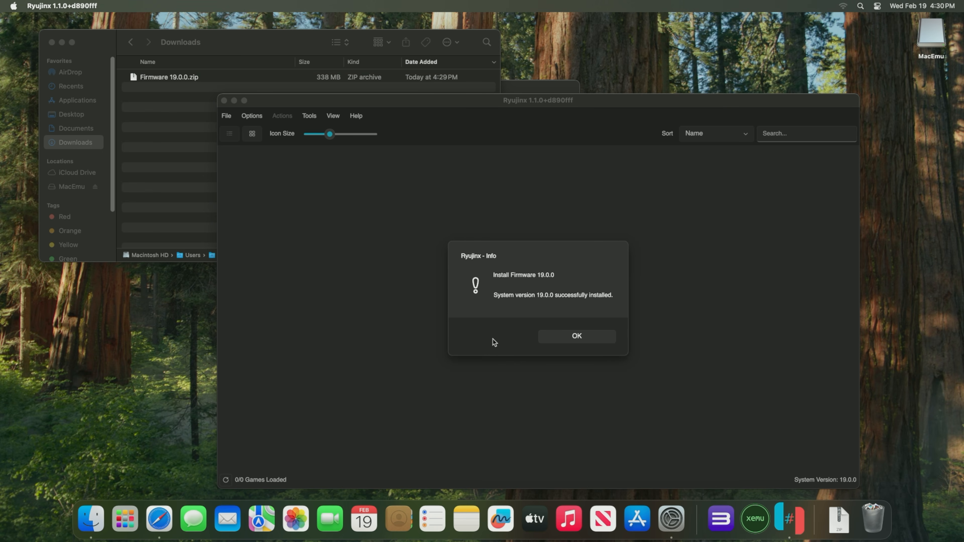
pyautogui.click(549, 337)
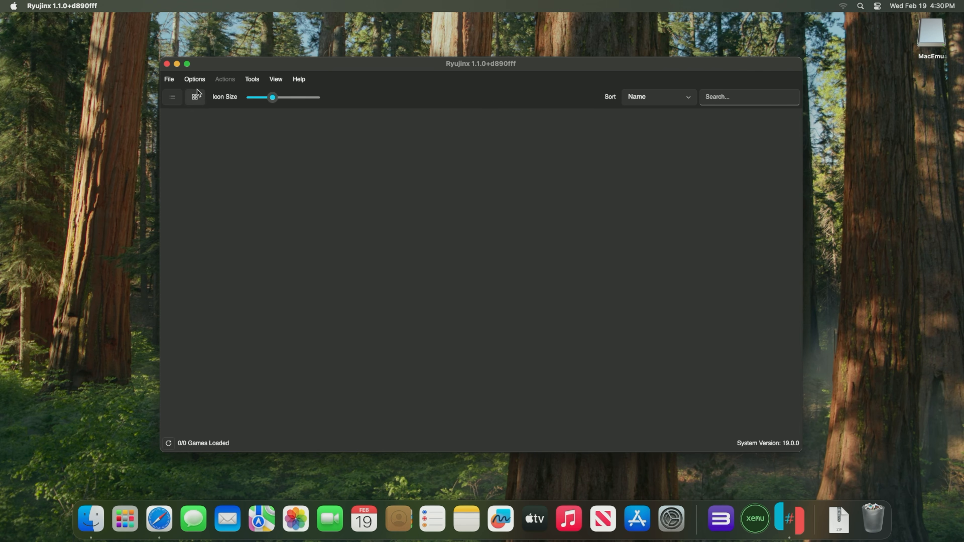
# Step: Enable Start Games in Fullscreen Mode in Ryujinx, open its settings, and turn off the Show "Confirm Exit" Dialog option
pyautogui.click(195, 81)
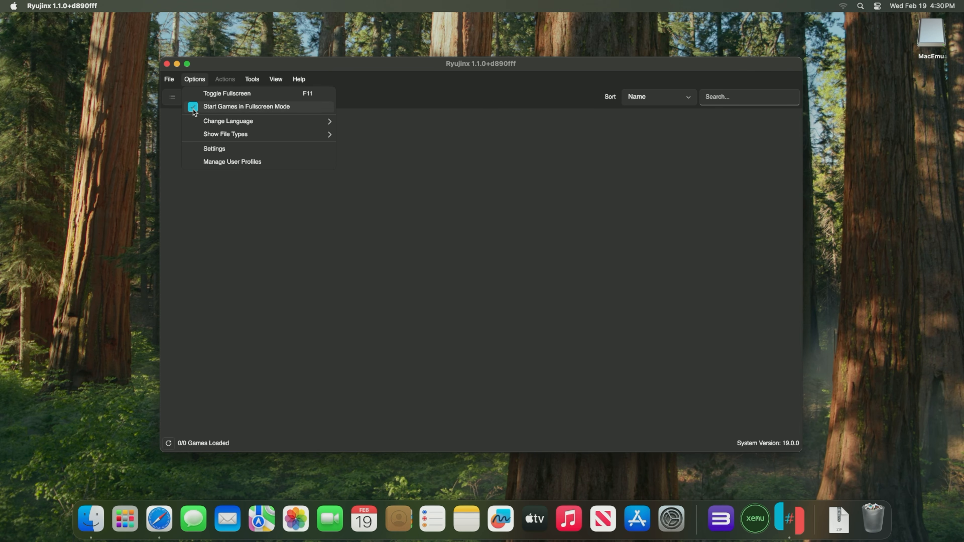
pyautogui.click(224, 149)
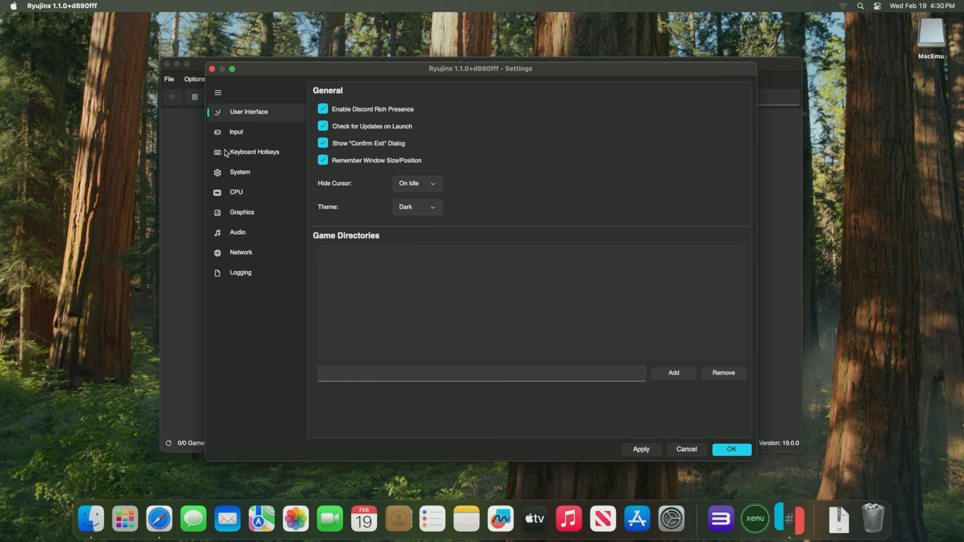
pyautogui.click(323, 144)
# Step: Add the switch folder on the MacEmu drive to Ryujinx's game directories
pyautogui.click(674, 373)
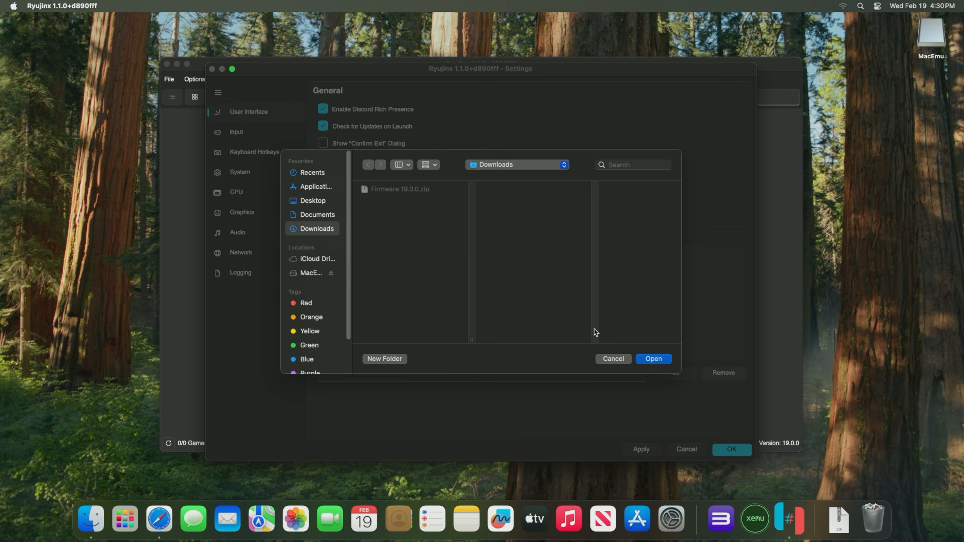
pyautogui.click(301, 274)
pyautogui.scroll(-10, 397, 292)
pyautogui.click(404, 308)
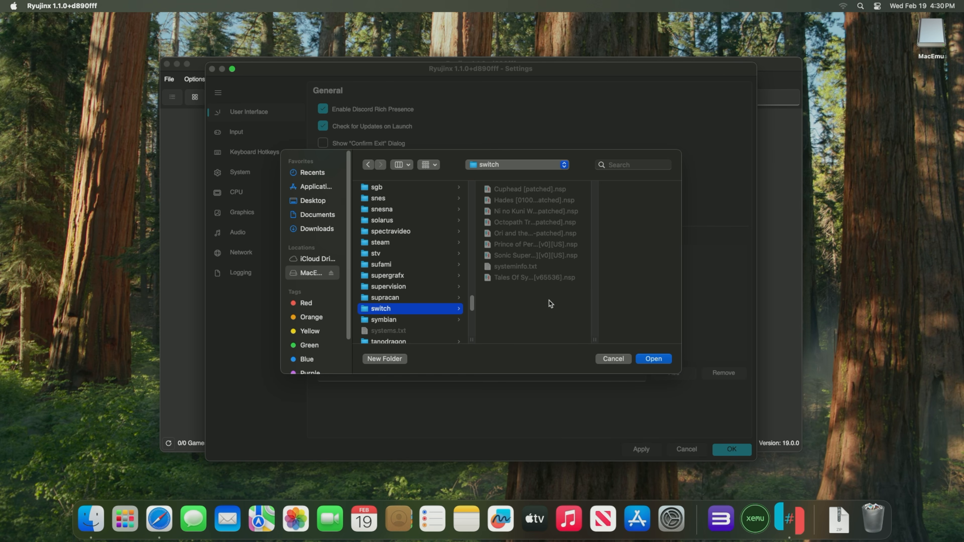
pyautogui.click(654, 359)
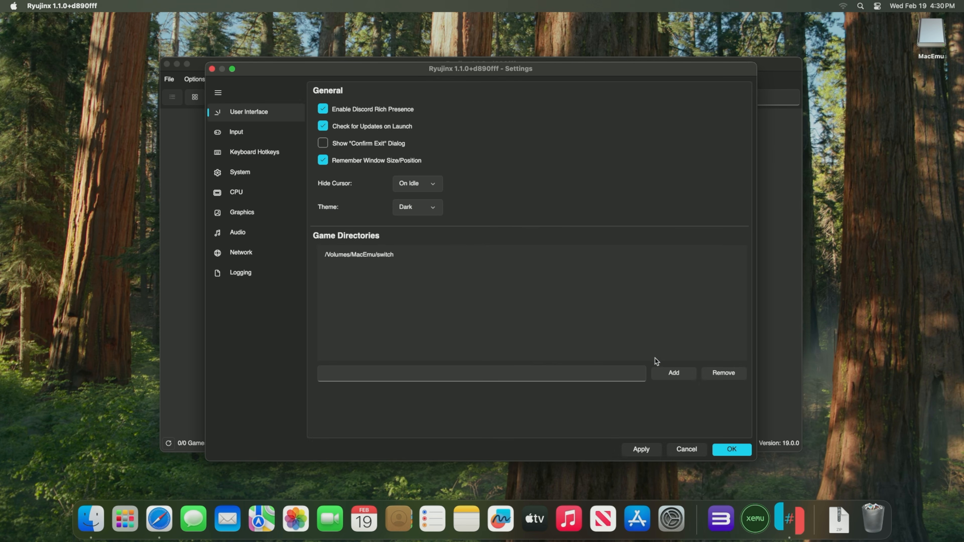
# Step: Set the Player 1 input device in Ryujinx to Xbox One S Controller (0)
pyautogui.click(251, 131)
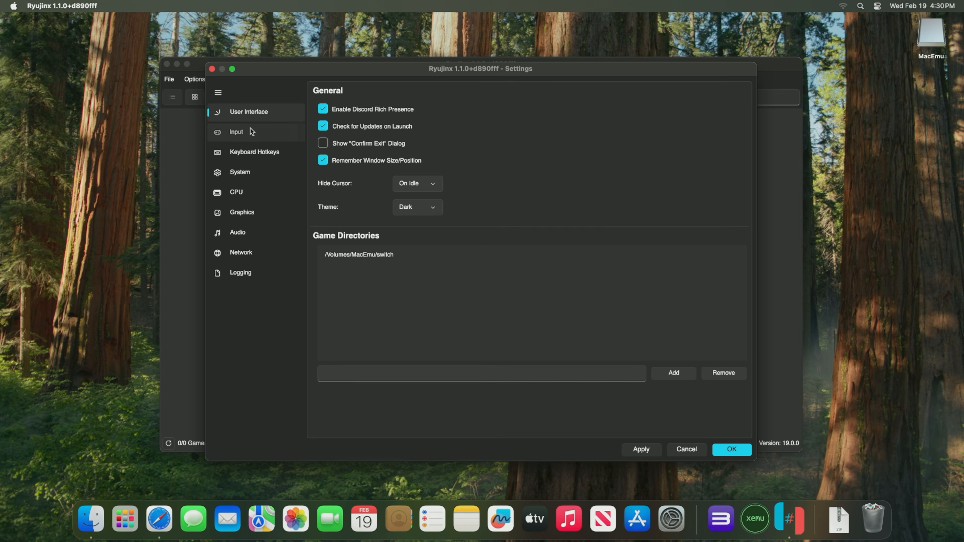
pyautogui.click(440, 125)
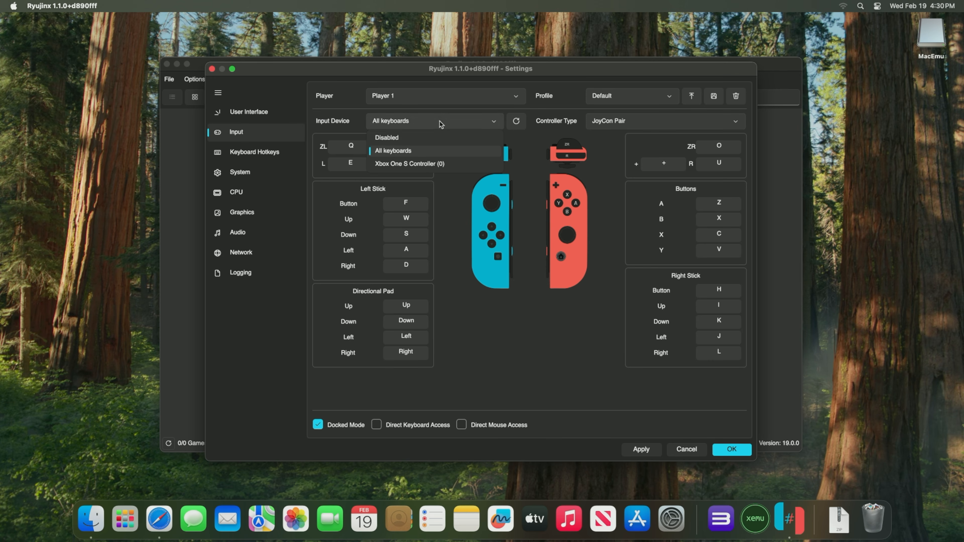
pyautogui.click(399, 164)
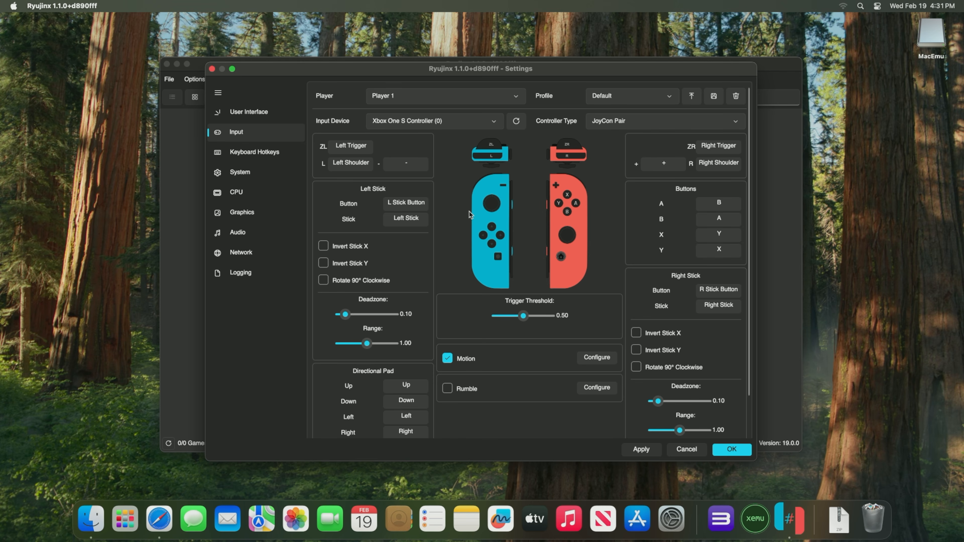
# Step: Set the graphics resolution scale to 2x (1440p/2160p), save the settings, and launch Cuphead from the Ryujinx game list
pyautogui.click(251, 154)
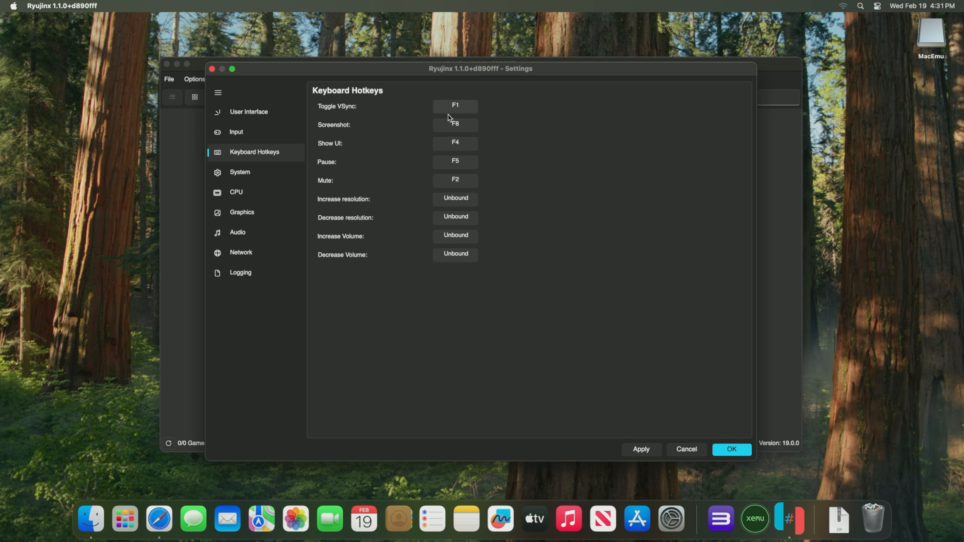
pyautogui.click(261, 213)
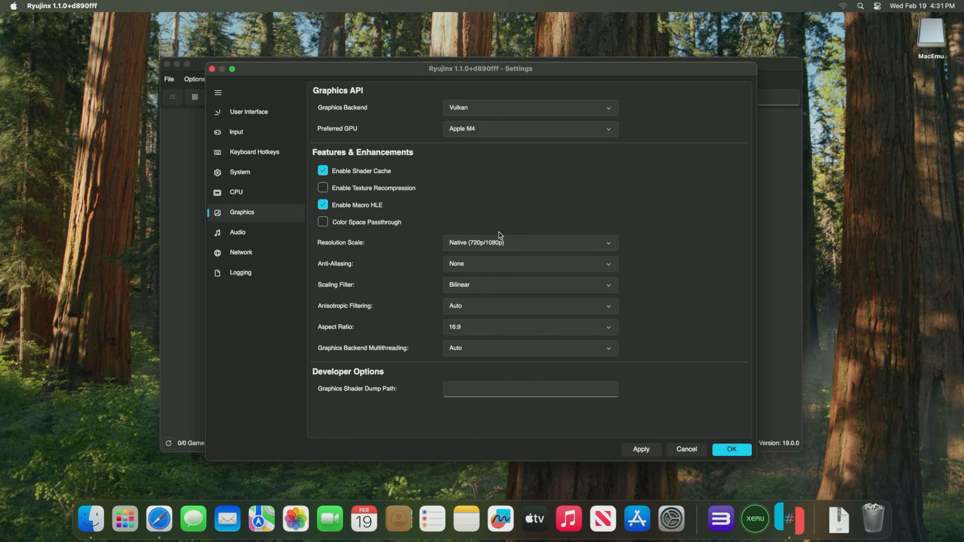
pyautogui.click(511, 243)
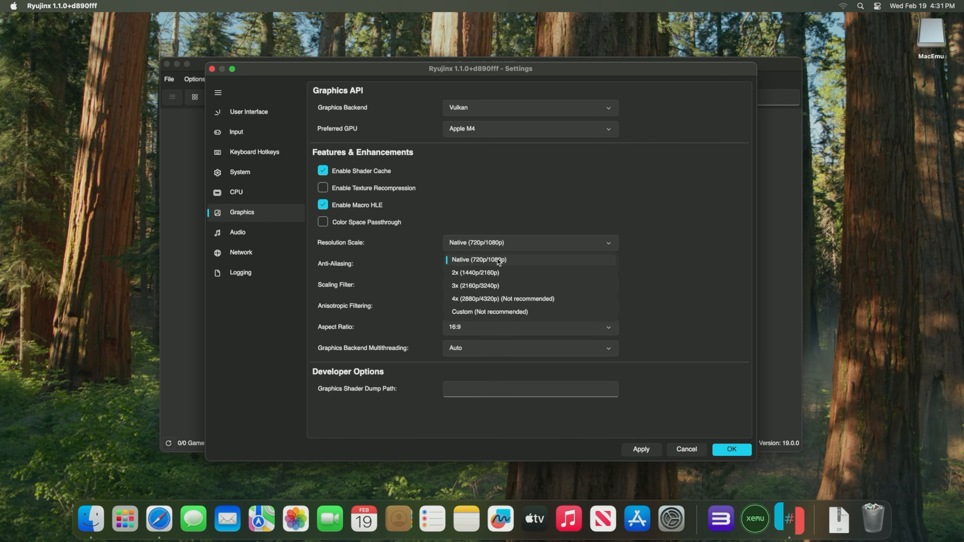
pyautogui.click(493, 273)
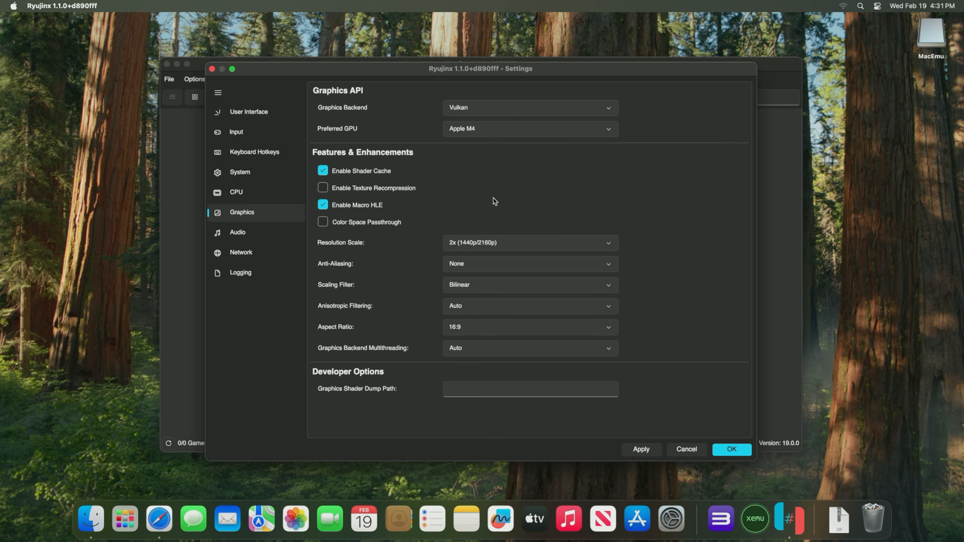
pyautogui.click(736, 449)
pyautogui.doubleClick(394, 144)
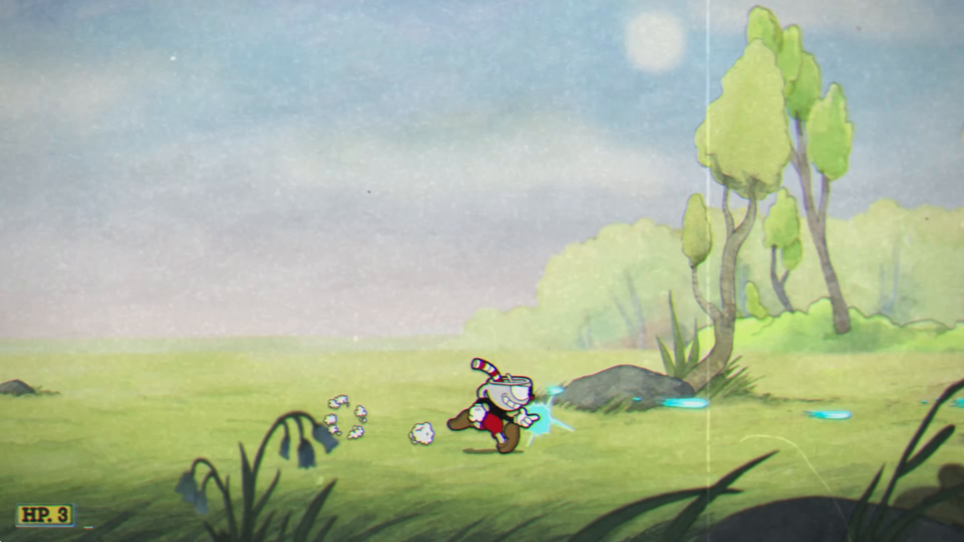
pyautogui.press('z')
pyautogui.press('z')
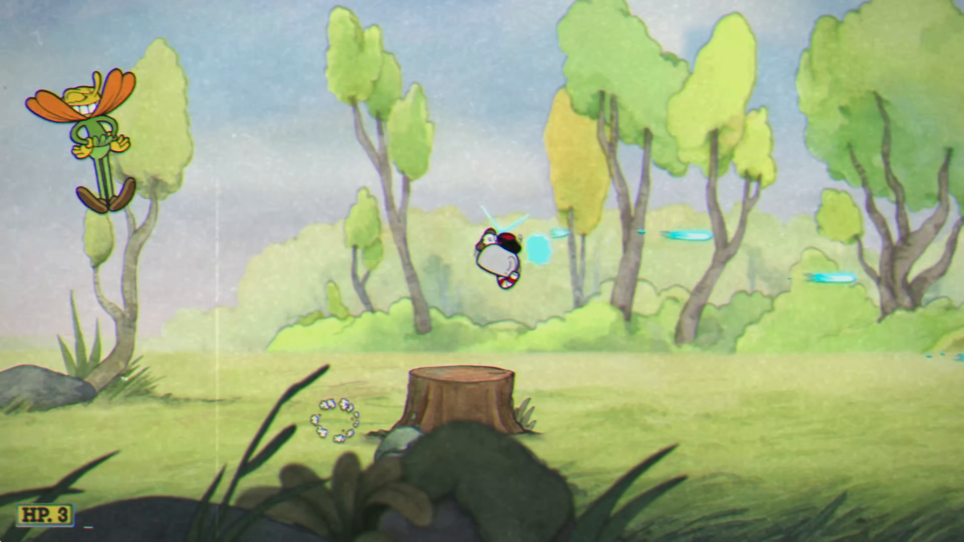
pyautogui.press('z')
pyautogui.press('z')
pyautogui.press('z')
pyautogui.press('Left')
pyautogui.press('Right')
pyautogui.press('z')
pyautogui.press('Left')
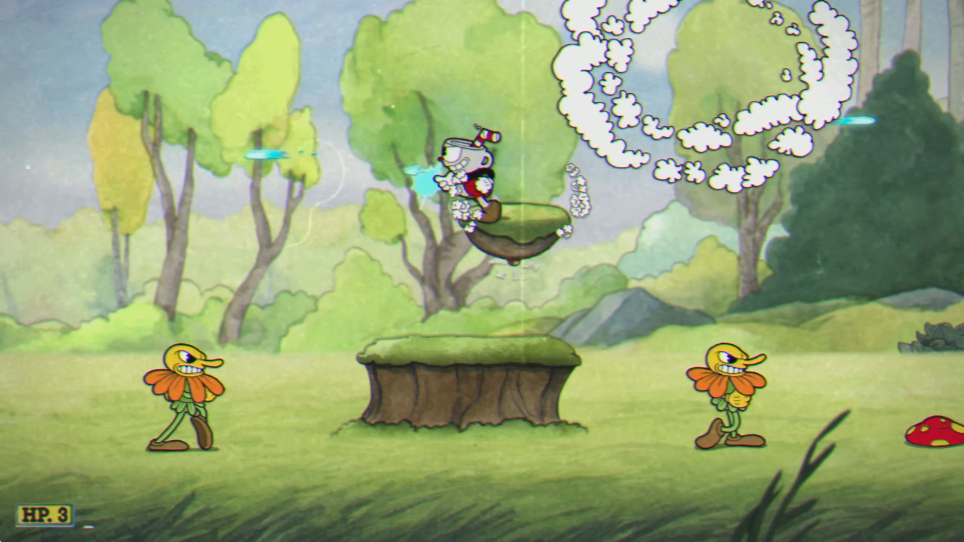
pyautogui.press('Right')
pyautogui.press('z')
pyautogui.press('Left')
pyautogui.press('Right')
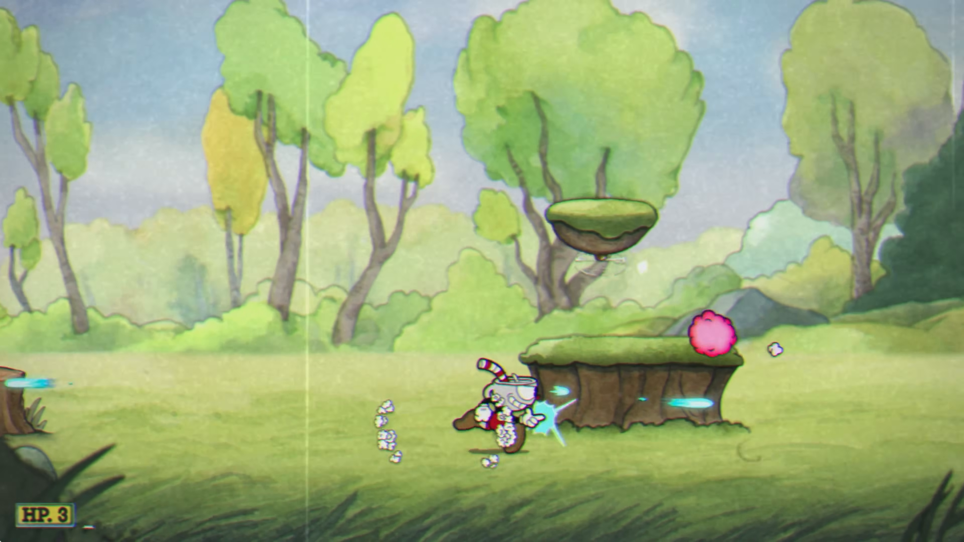
pyautogui.press('Right')
pyautogui.press('z')
pyautogui.press('z')
pyautogui.press('Right')
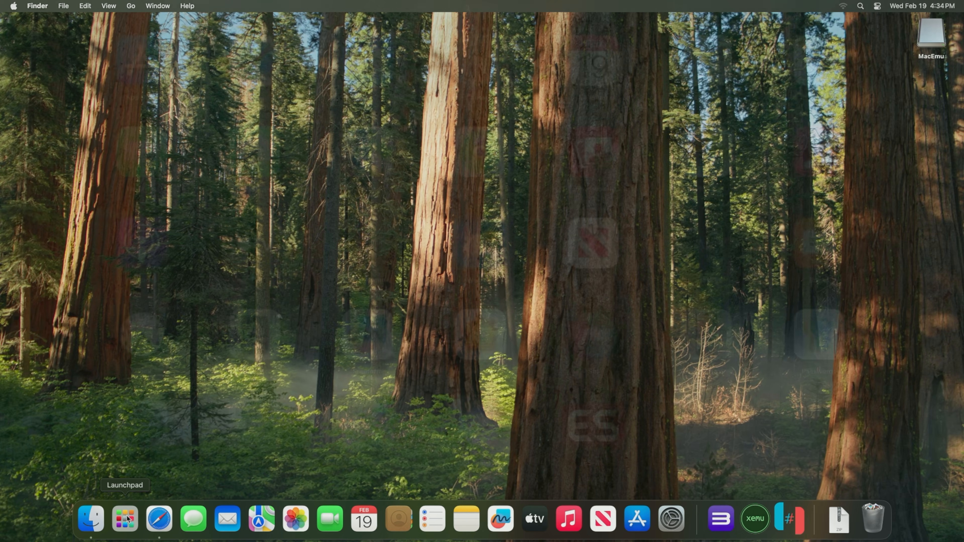
# Step: Launch ES-DE from Launchpad and browse through the game systems past Nintendo GameCube to Sega Genesis
pyautogui.click(127, 519)
pyautogui.click(581, 422)
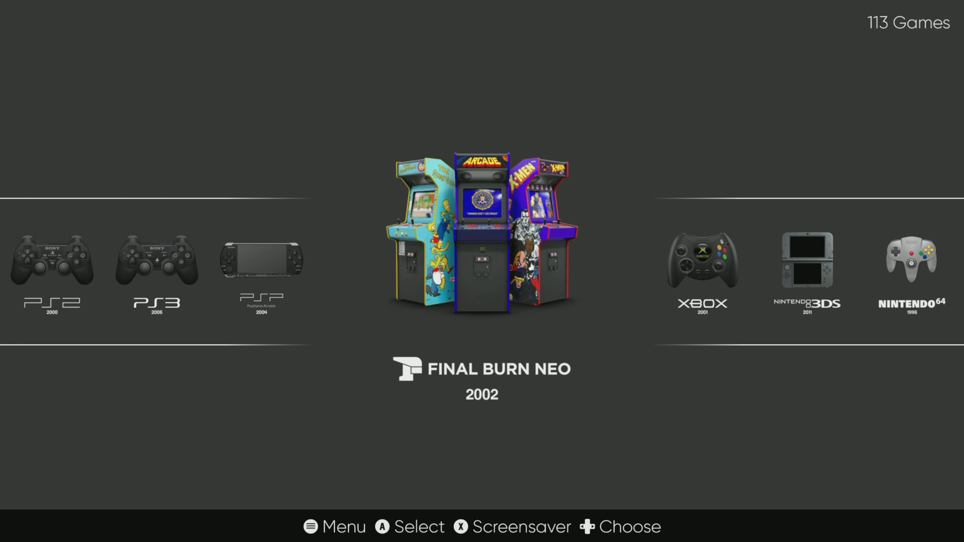
pyautogui.press('Right')
pyautogui.press('Right')
pyautogui.press('Right')
pyautogui.press('Right')
pyautogui.press('Right')
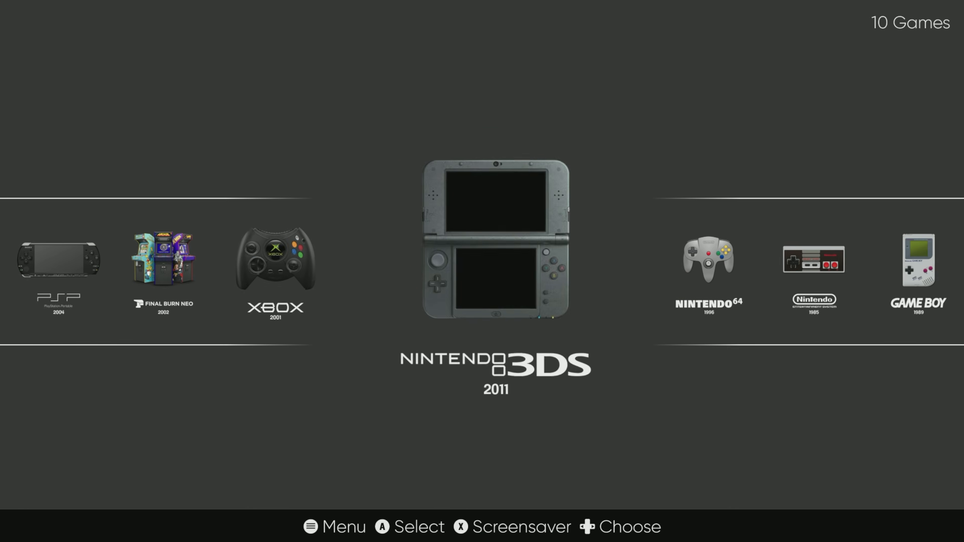
pyautogui.press('Right')
pyautogui.press('Right')
pyautogui.press('Right')
pyautogui.press('Right')
pyautogui.press('Right')
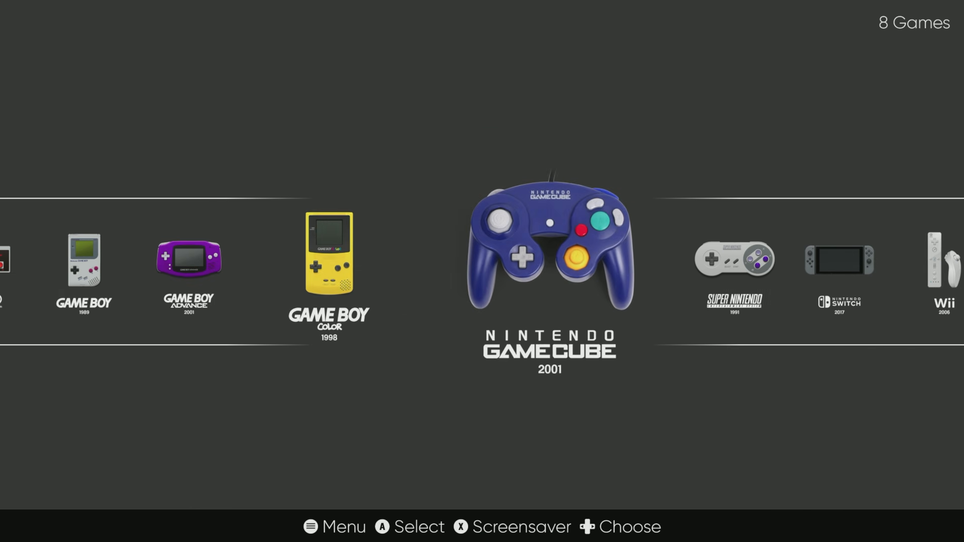
pyautogui.press('Right')
pyautogui.press('Right')
pyautogui.press('Right')
pyautogui.press('Right')
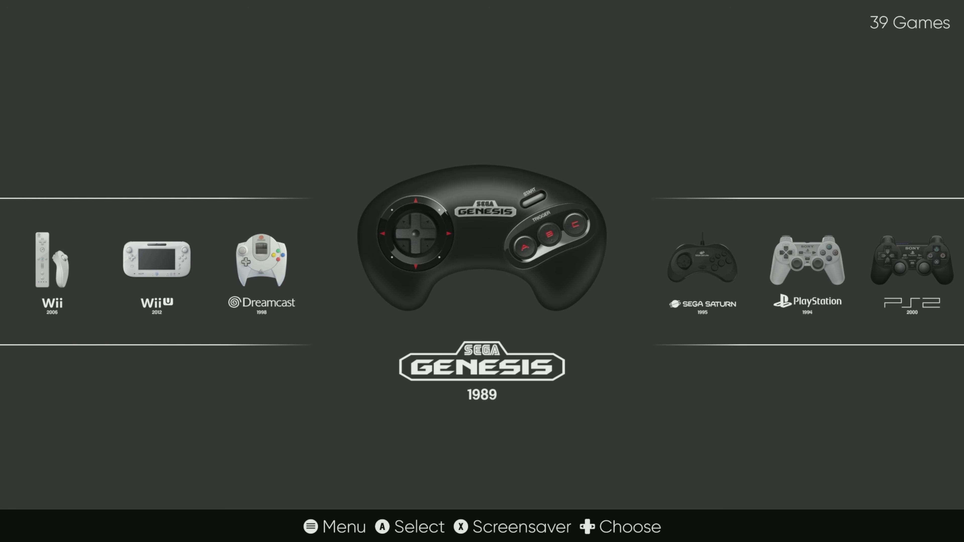
# Step: Open the Alternative Emulators list within Other Settings of the ES-DE main menu
pyautogui.press('Escape')
pyautogui.press('Down')
pyautogui.press('Down')
pyautogui.press('Down')
pyautogui.press('Down')
pyautogui.press('Down')
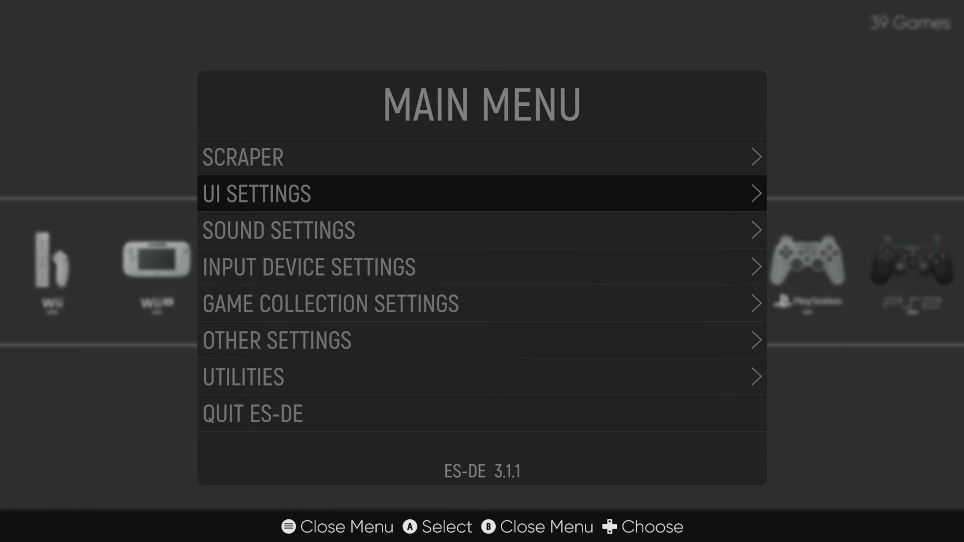
pyautogui.press('Return')
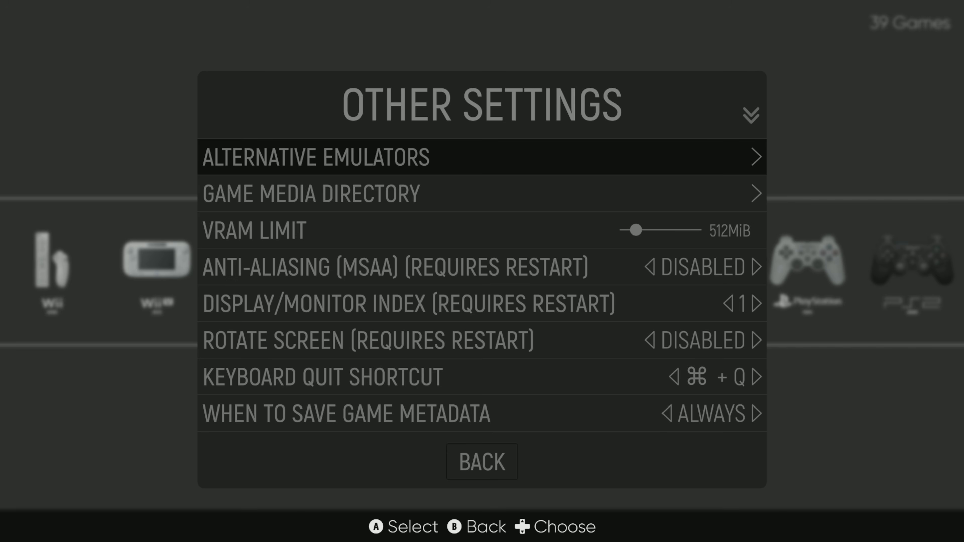
pyautogui.press('Return')
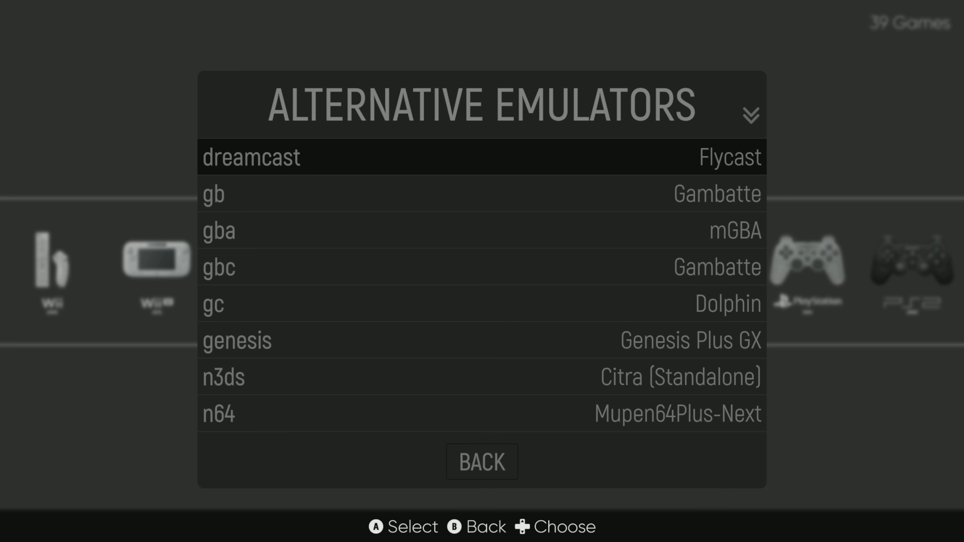
# Step: Set the emulator for the gc system to Dolphin (Standalone)
pyautogui.press('Down')
pyautogui.press('Down')
pyautogui.press('Down')
pyautogui.press('Down')
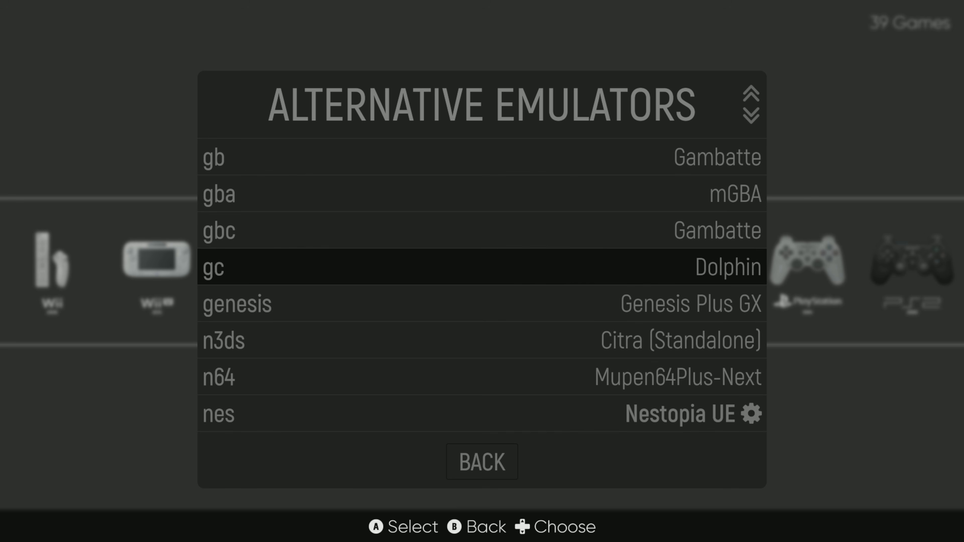
pyautogui.press('Up')
pyautogui.press('Return')
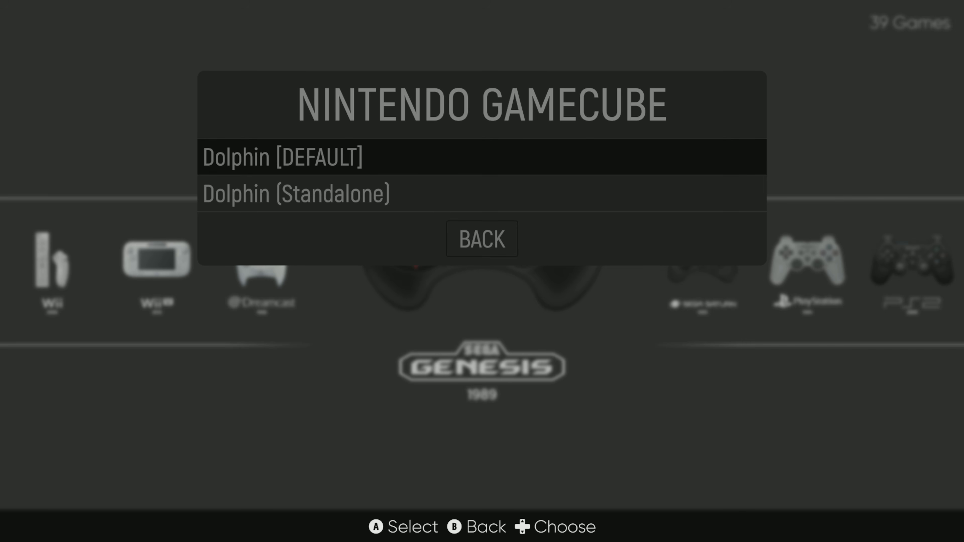
pyautogui.press('Down')
pyautogui.press('Return')
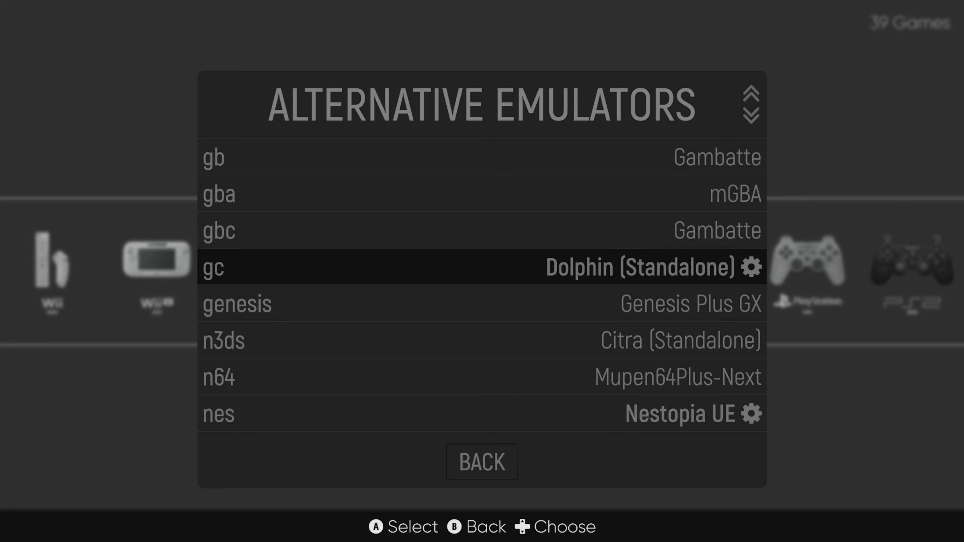
# Step: Set the emulator for the n3ds system to Lime3DS (Standalone)
pyautogui.press('Down')
pyautogui.press('Down')
pyautogui.press('Return')
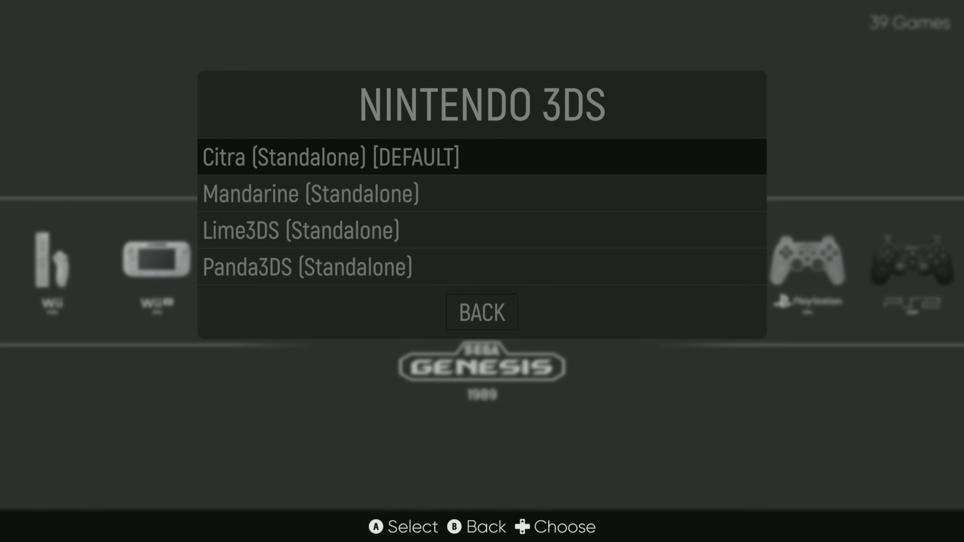
pyautogui.press('Down')
pyautogui.press('Down')
pyautogui.press('Return')
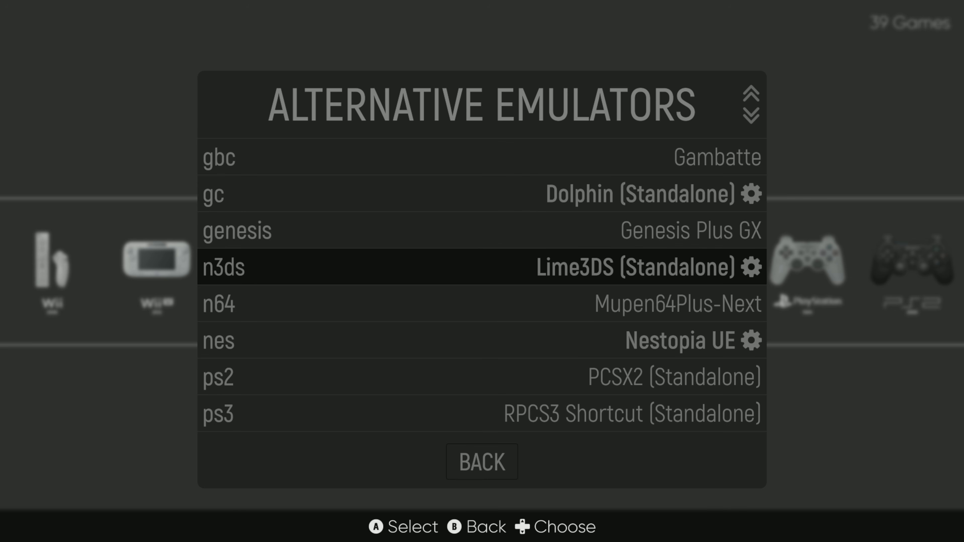
# Step: Set the emulator for the psp system to PPSSPP (Standalone)
pyautogui.press('Down')
pyautogui.press('Down')
pyautogui.press('Down')
pyautogui.press('Down')
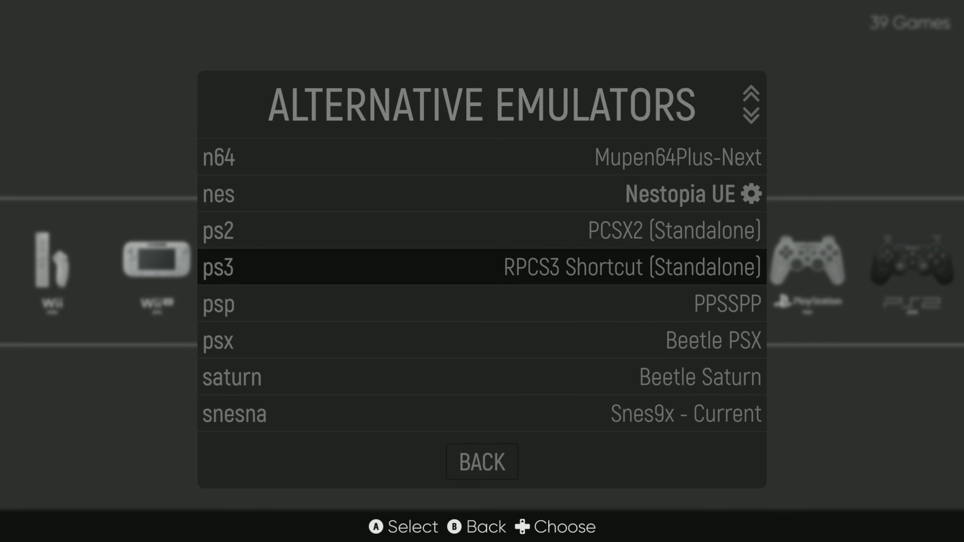
pyautogui.press('Down')
pyautogui.press('Return')
pyautogui.press('Down')
pyautogui.press('Return')
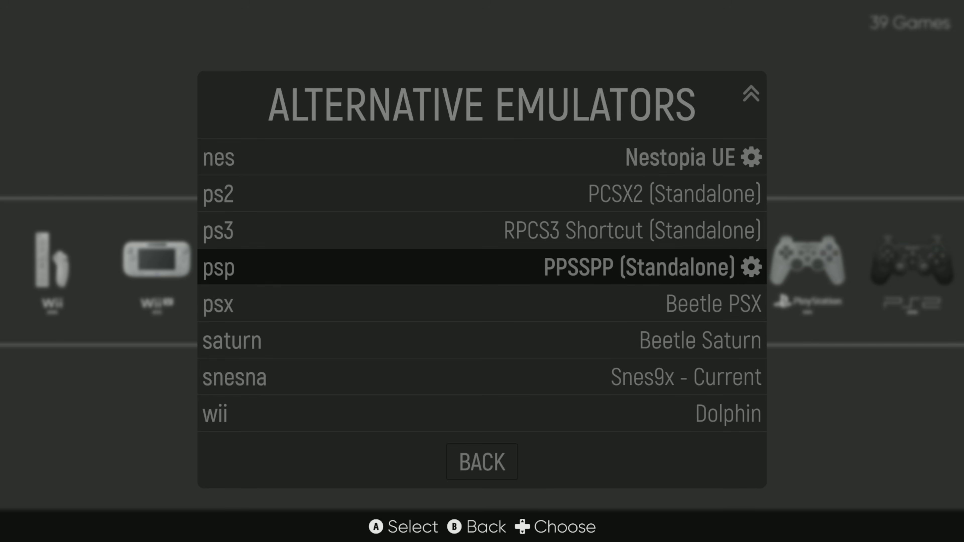
# Step: Launch Cuphead from the Nintendo Switch game list in ES-DE, exit fullscreen, and close Ryujinx to return to ES-DE
pyautogui.press('BackSpace')
pyautogui.press('Return')
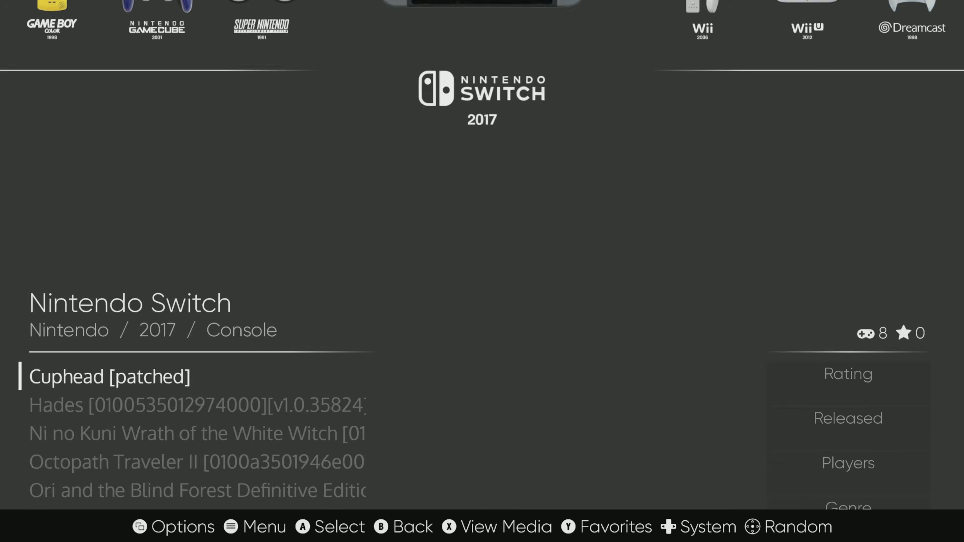
pyautogui.press('Return')
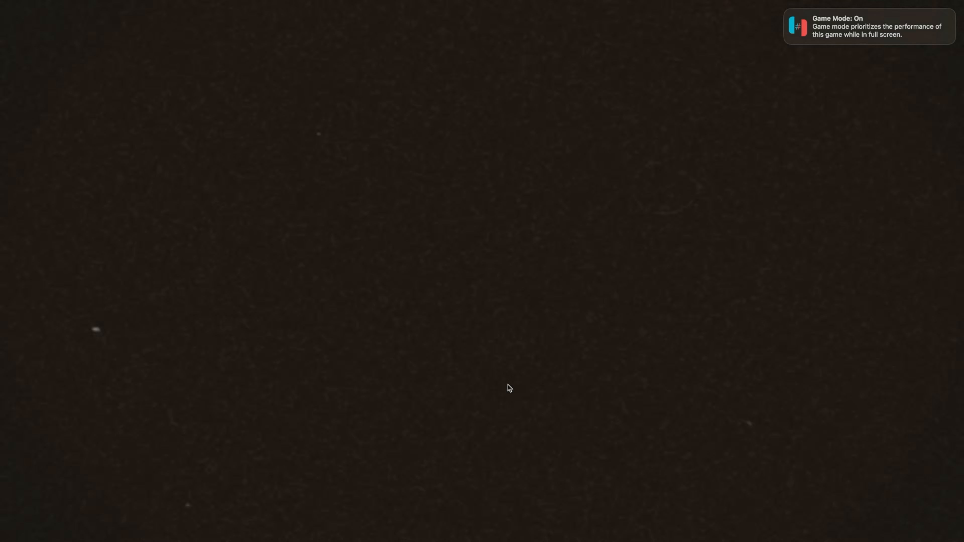
pyautogui.press('Escape')
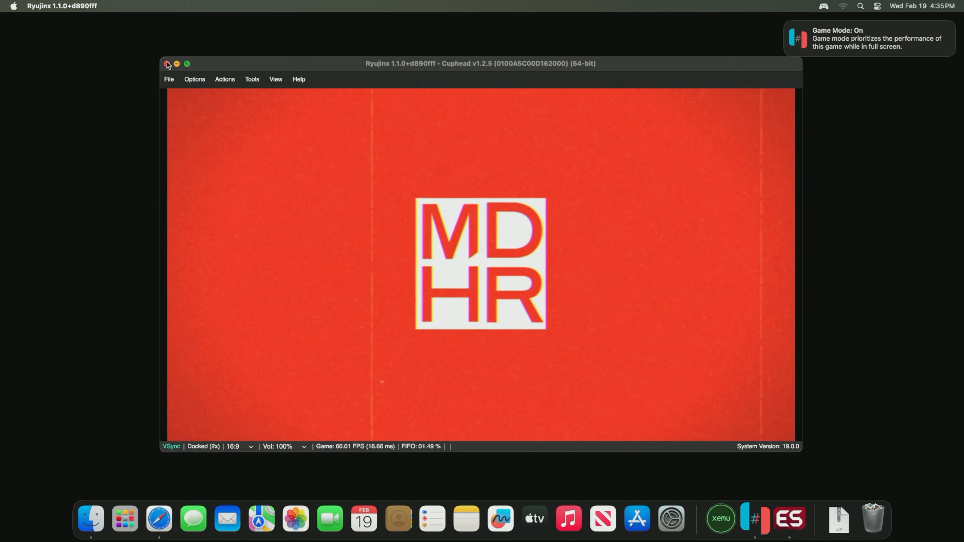
pyautogui.click(168, 65)
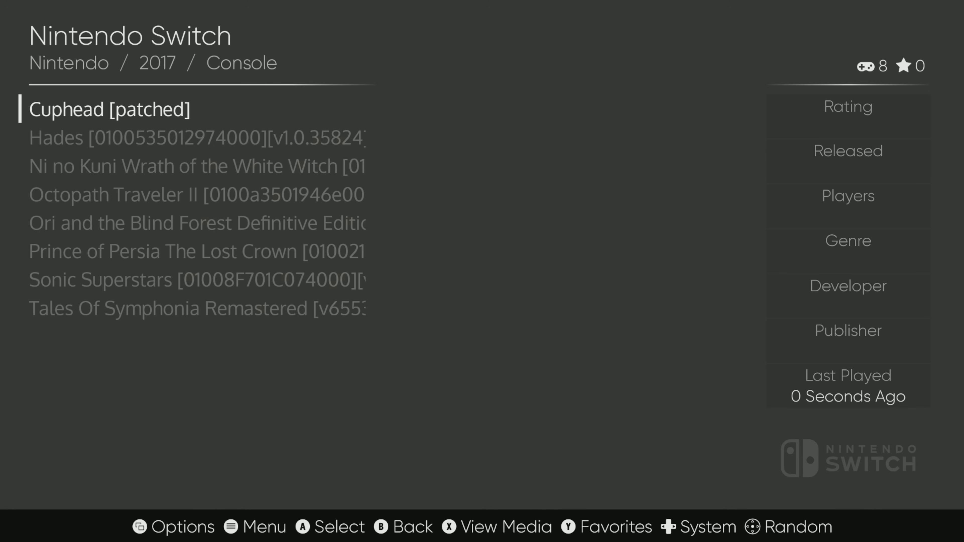
# Step: Leave the Nintendo Switch game list and open the theme downloader, proceeding with the download of the themes list
pyautogui.press('BackSpace')
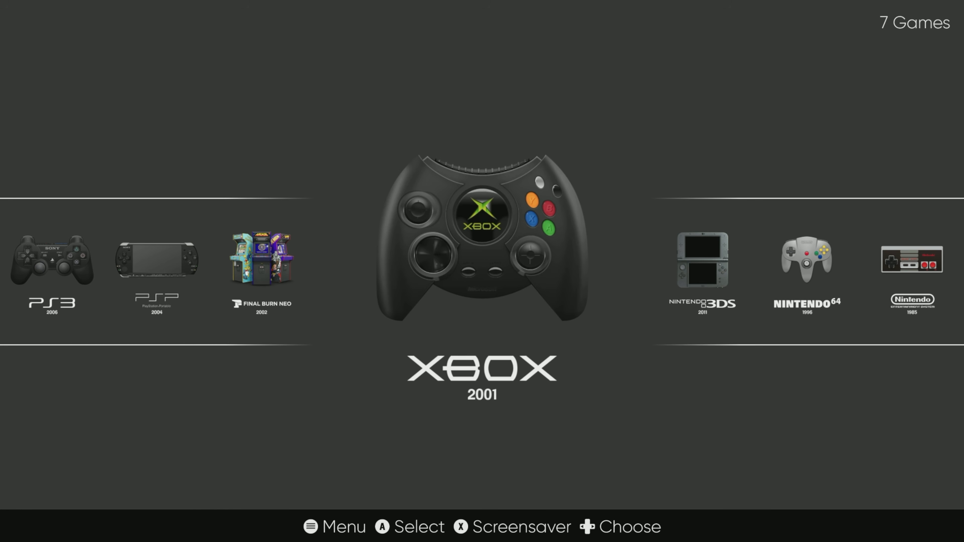
pyautogui.press('Escape')
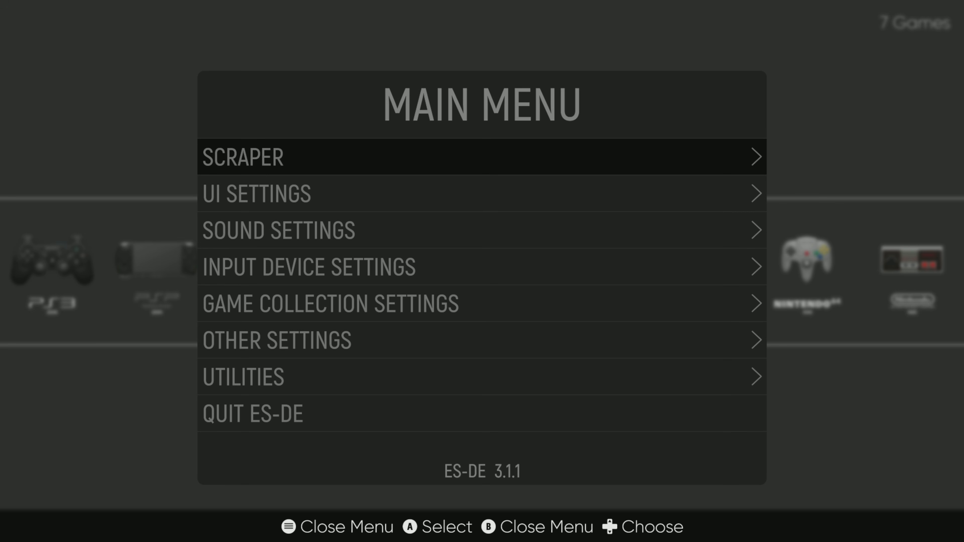
pyautogui.press('Down')
pyautogui.press('Return')
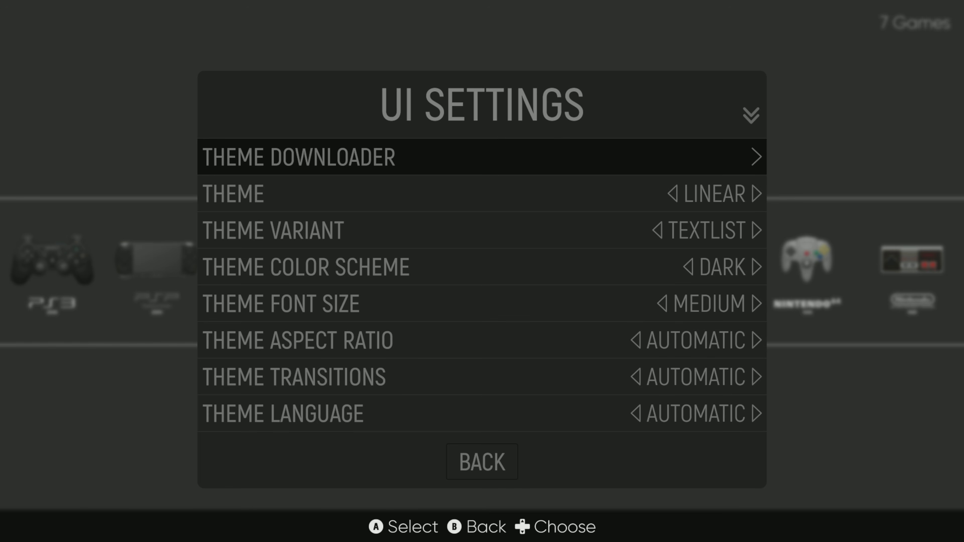
pyautogui.press('Return')
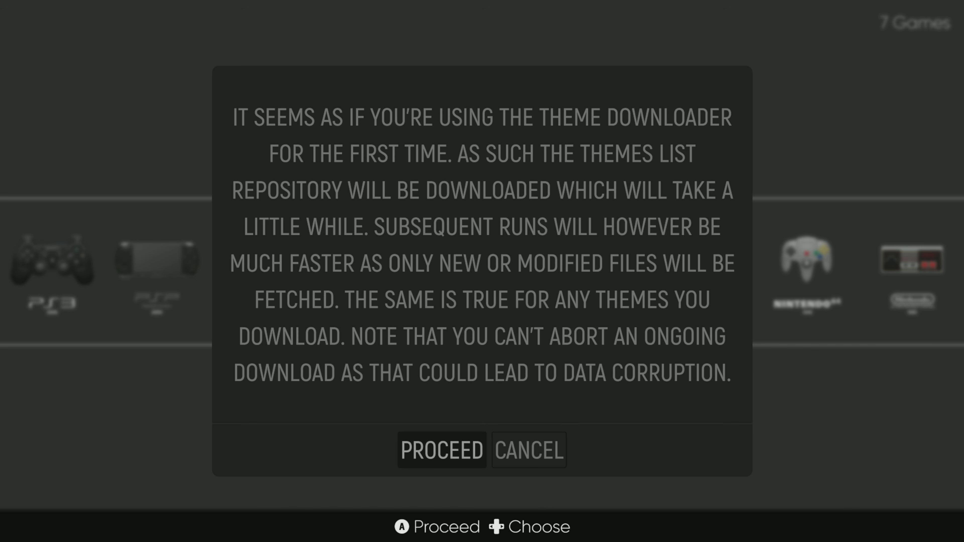
pyautogui.press('Return')
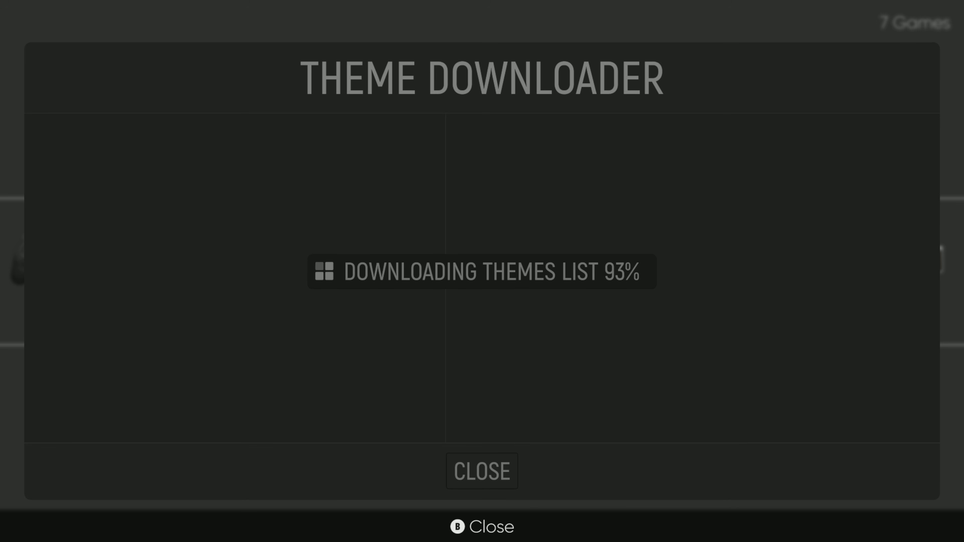
# Step: Find the Canvas theme in the theme downloader and download it
pyautogui.press('Down')
pyautogui.press('Down')
pyautogui.press('Down')
pyautogui.press('Down')
pyautogui.press('Down')
pyautogui.press('Down')
pyautogui.press('Down')
pyautogui.press('Down')
pyautogui.press('Down')
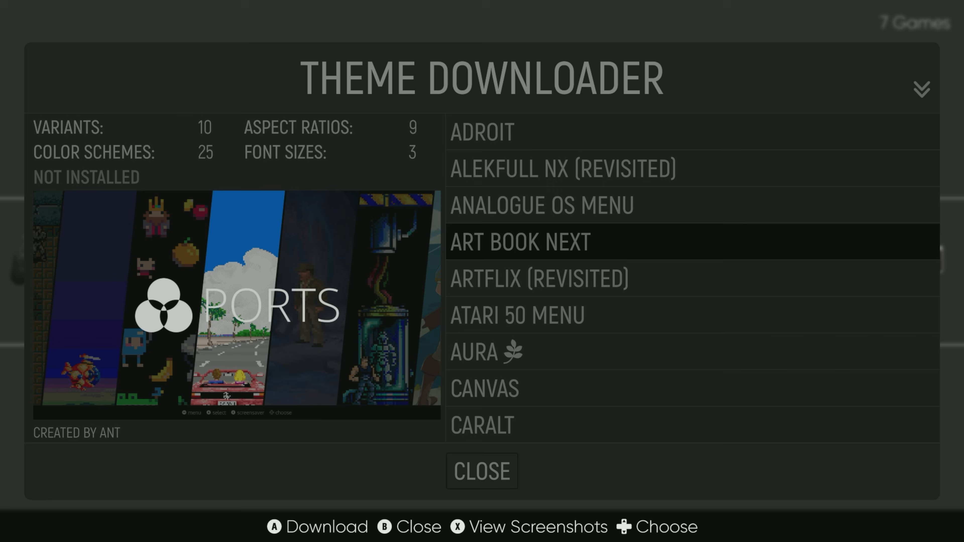
pyautogui.press('Down')
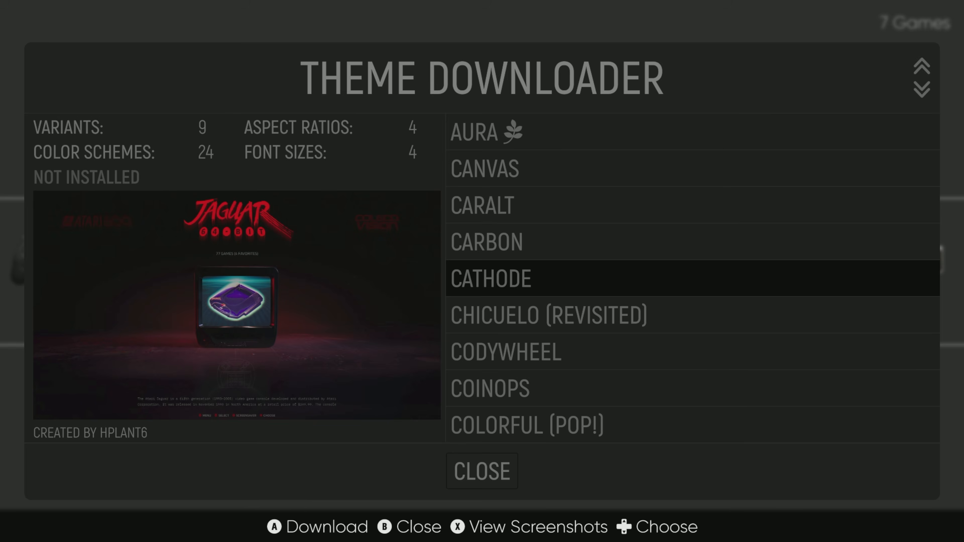
pyautogui.press('Up')
pyautogui.press('Up')
pyautogui.press('Up')
pyautogui.press('Return')
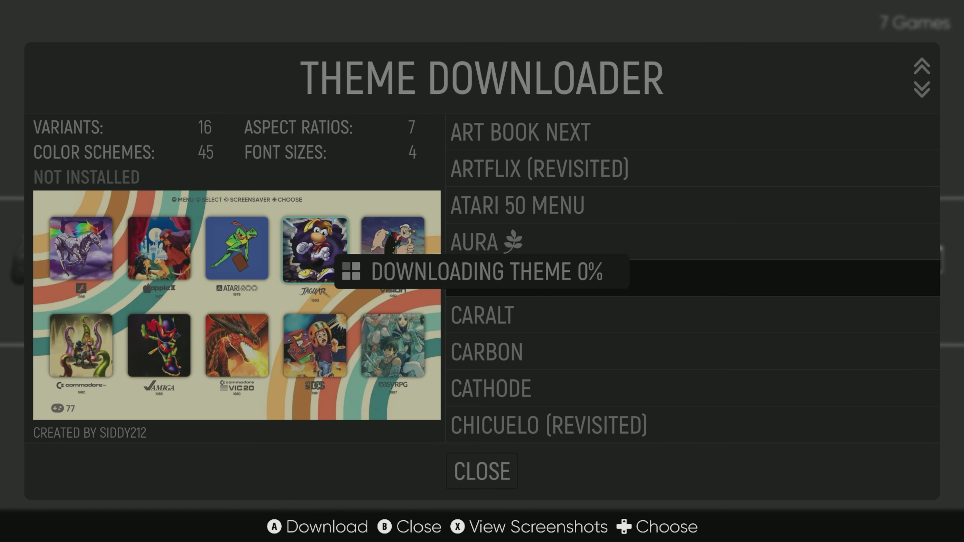
# Step: Download the Aura and Art Book Next themes, and close the theme downloader
pyautogui.press('Up')
pyautogui.press('Up')
pyautogui.press('Up')
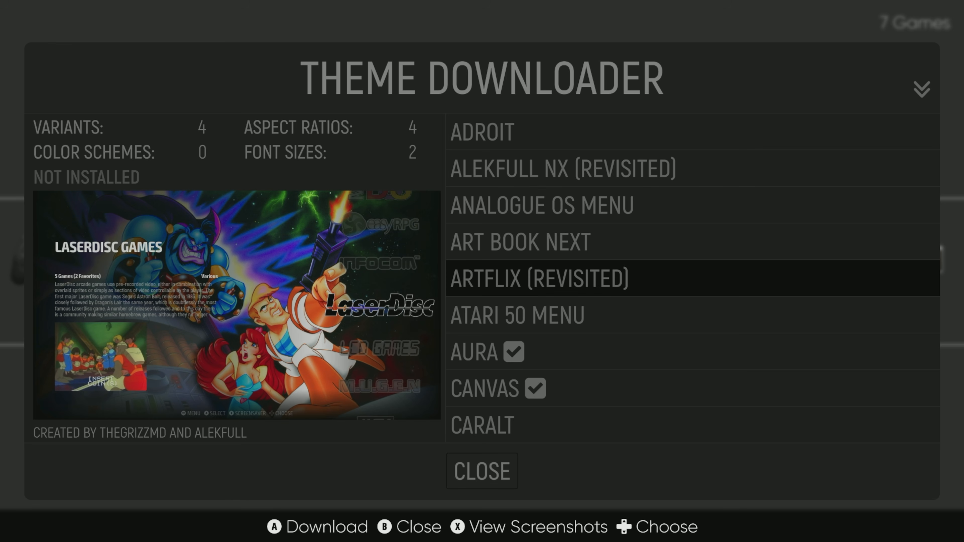
pyautogui.press('Up')
pyautogui.press('Return')
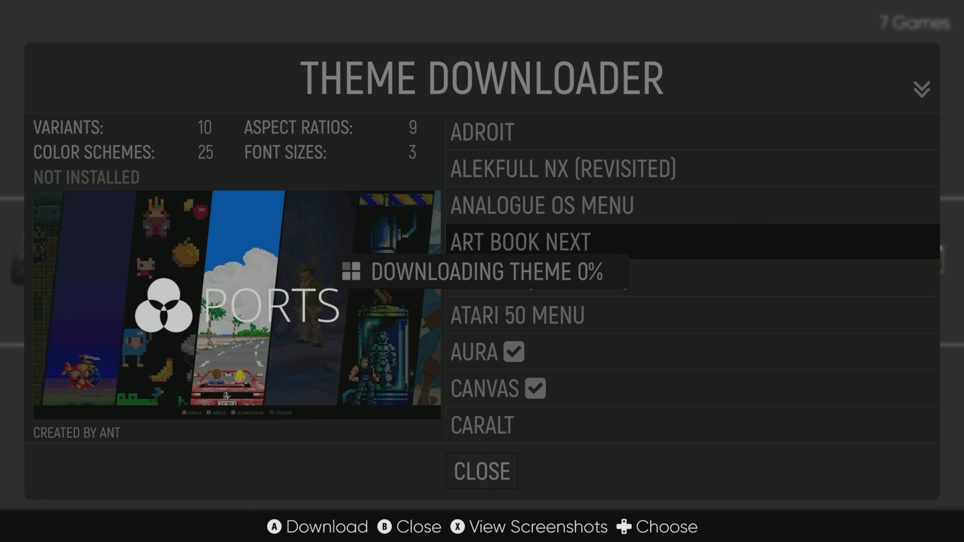
pyautogui.press('BackSpace')
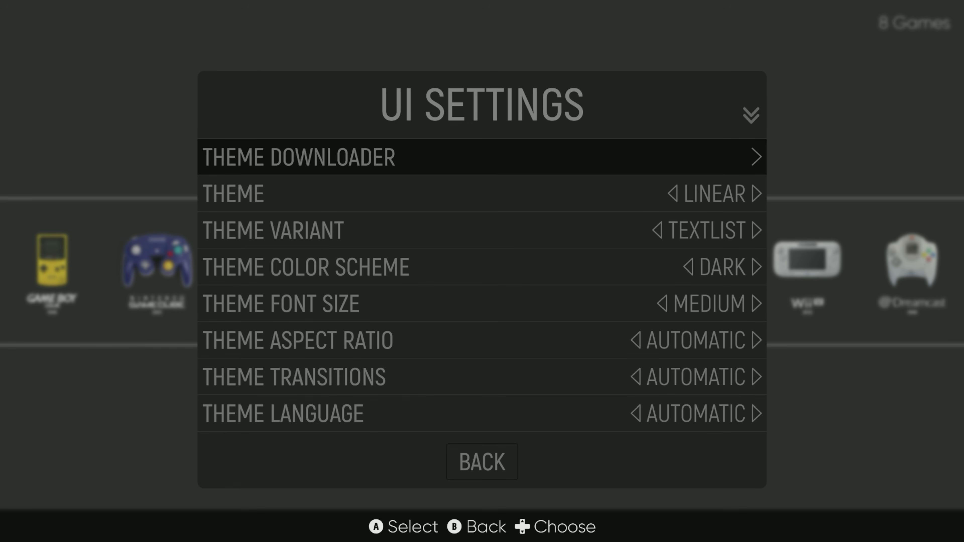
# Step: Set the ES-DE theme to Canvas
pyautogui.press('Down')
pyautogui.press('Return')
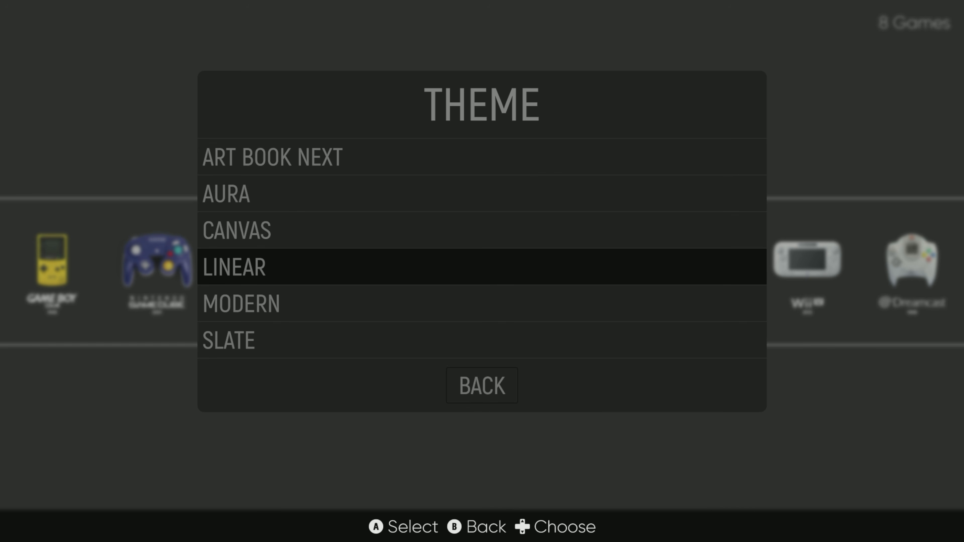
pyautogui.press('Up')
pyautogui.press('Up')
pyautogui.press('Up')
pyautogui.press('Down')
pyautogui.press('Down')
pyautogui.press('Return')
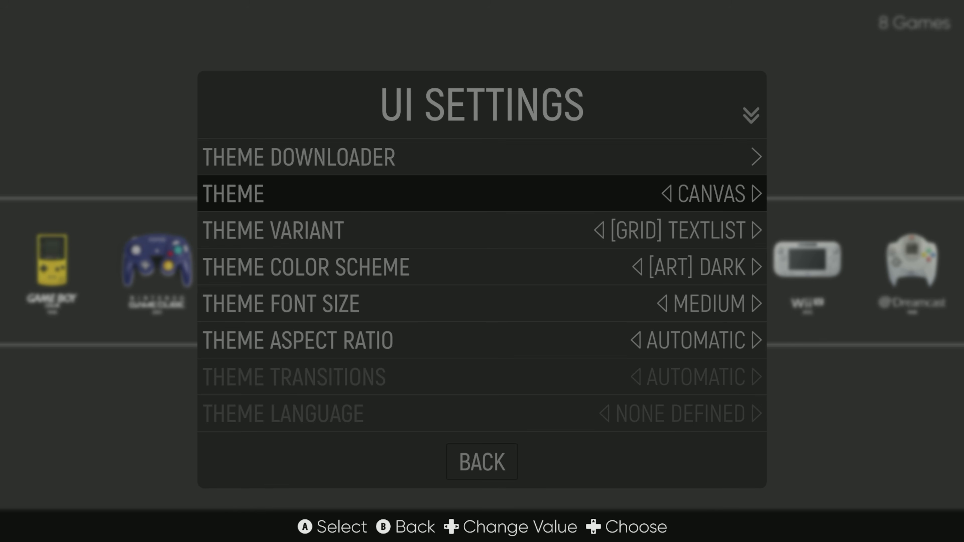
# Step: Close the settings and look through the game systems in the Canvas theme's grid view
pyautogui.press('Escape')
pyautogui.press('Escape')
pyautogui.press('Right')
pyautogui.press('Right')
pyautogui.press('Right')
pyautogui.press('Right')
pyautogui.press('Down')
pyautogui.press('Down')
pyautogui.press('Down')
pyautogui.press('Left')
pyautogui.press('Left')
pyautogui.press('Left')
pyautogui.press('Left')
pyautogui.press('Up')
pyautogui.press('Up')
pyautogui.press('Up')
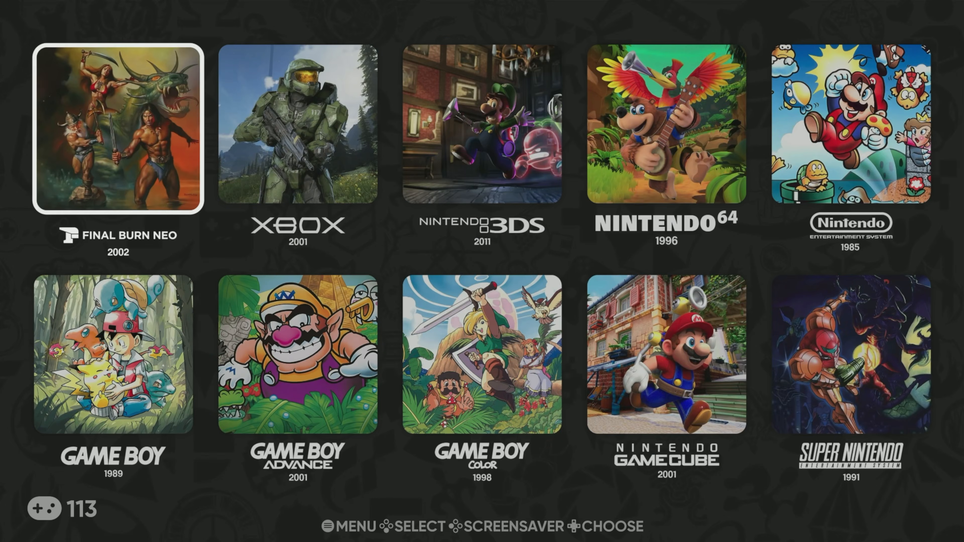
# Step: Set the theme color scheme to [Art] Retro
pyautogui.press('Escape')
pyautogui.press('Down')
pyautogui.press('Return')
pyautogui.press('Down')
pyautogui.press('Down')
pyautogui.press('Down')
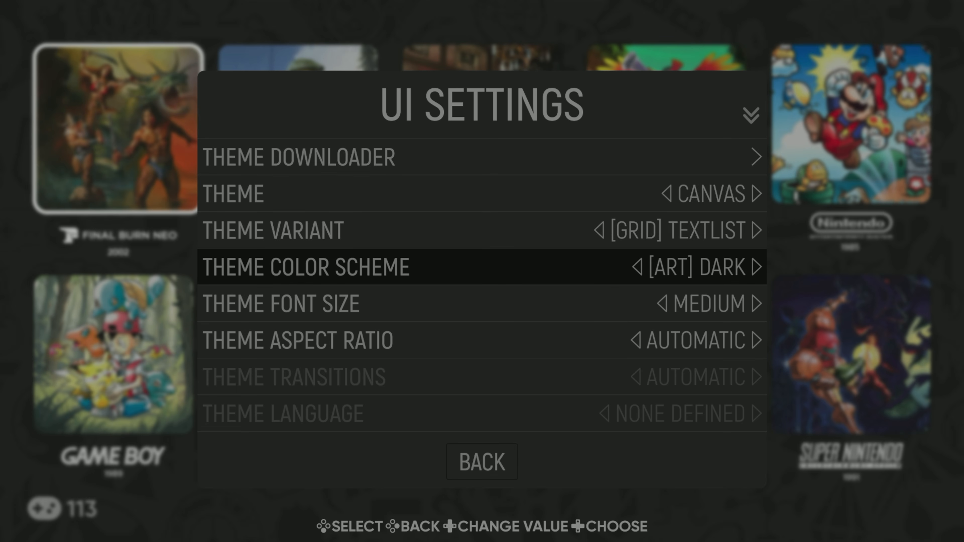
pyautogui.press('Return')
pyautogui.press('Down')
pyautogui.press('Down')
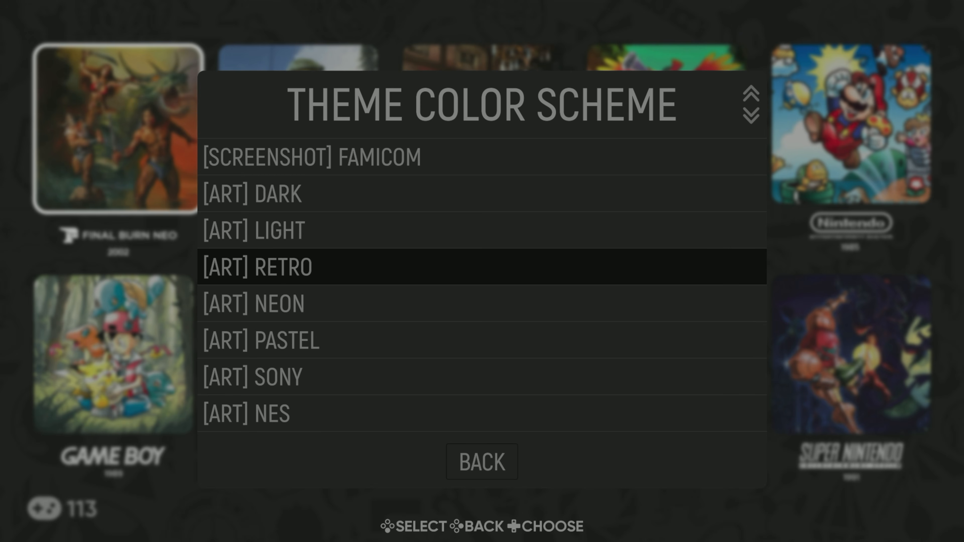
pyautogui.press('Return')
pyautogui.press('BackSpace')
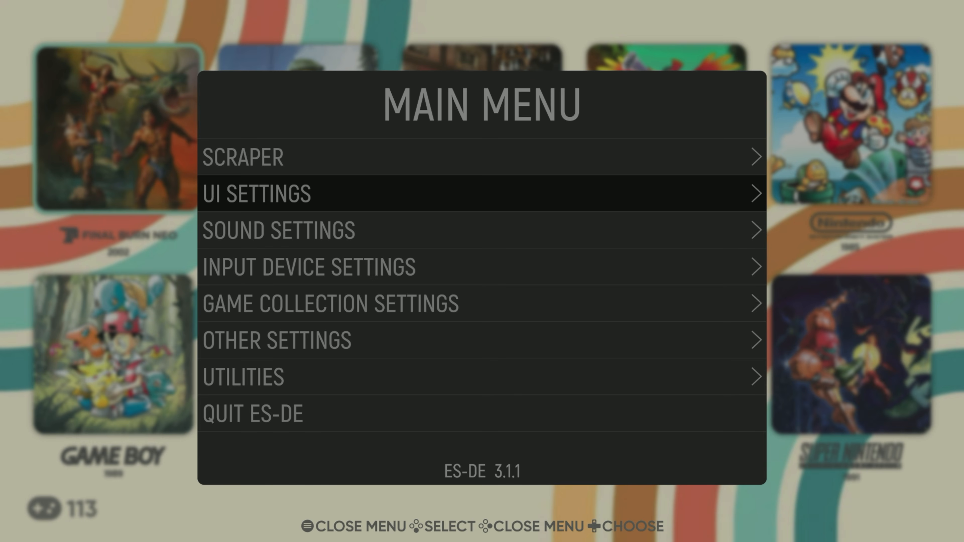
# Step: Set the theme variant to [Carousel] Textlist
pyautogui.press('BackSpace')
pyautogui.press('Down')
pyautogui.press('Down')
pyautogui.press('Up')
pyautogui.press('Up')
pyautogui.press('Down')
pyautogui.press('Down')
pyautogui.press('Down')
pyautogui.press('Down')
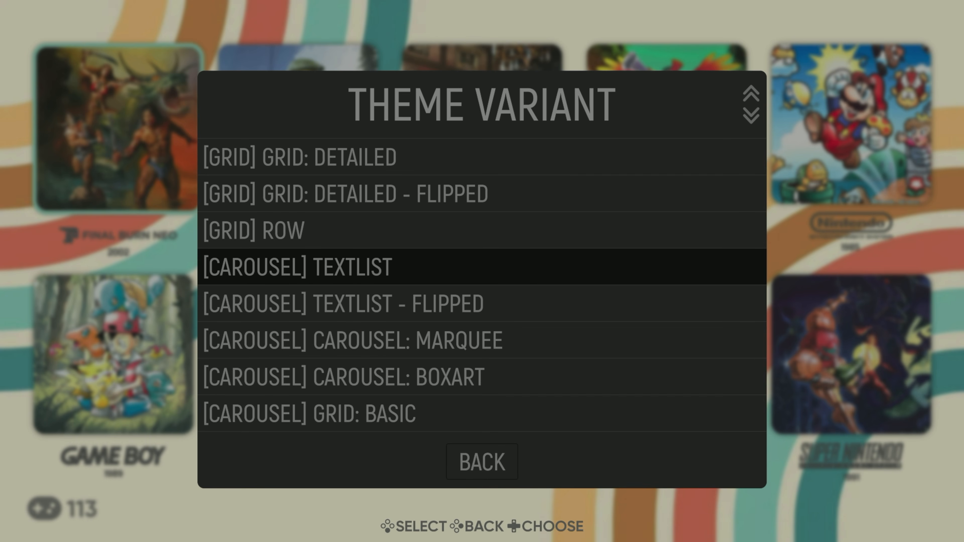
pyautogui.press('Return')
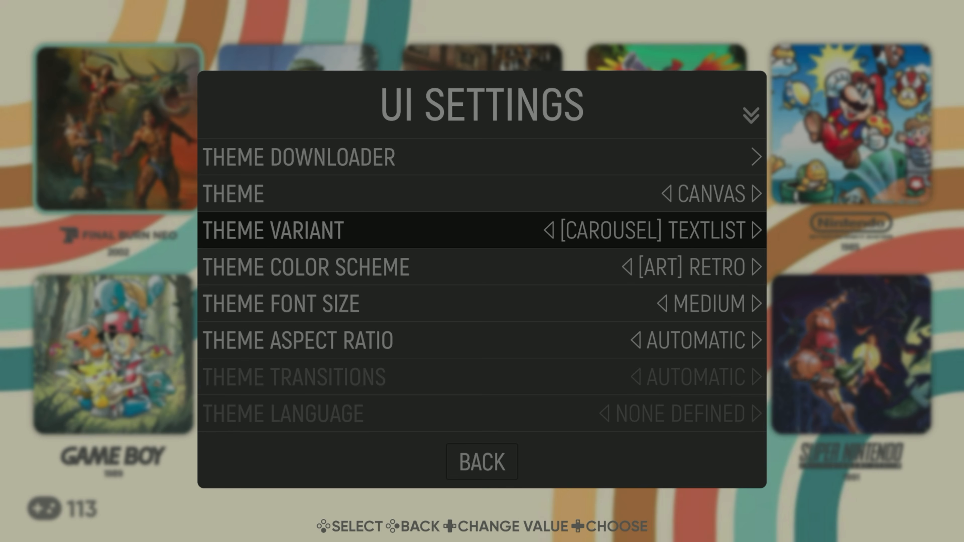
# Step: Return to the systems view and look through the carousel as far as Nintendo GameCube
pyautogui.press('BackSpace')
pyautogui.press('BackSpace')
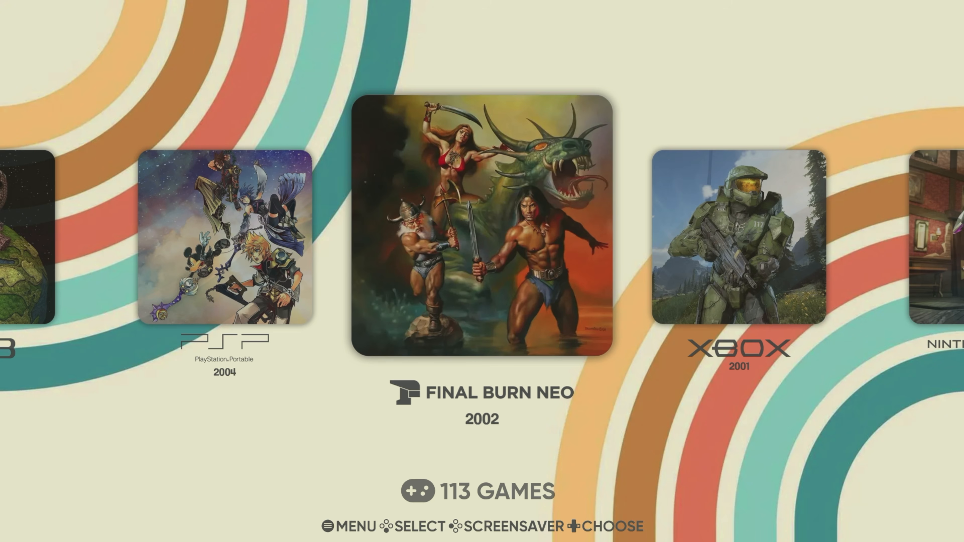
pyautogui.press('Right')
pyautogui.press('Right')
pyautogui.press('Right')
pyautogui.press('Right')
pyautogui.press('Right')
pyautogui.press('Right')
pyautogui.press('Right')
pyautogui.press('Right')
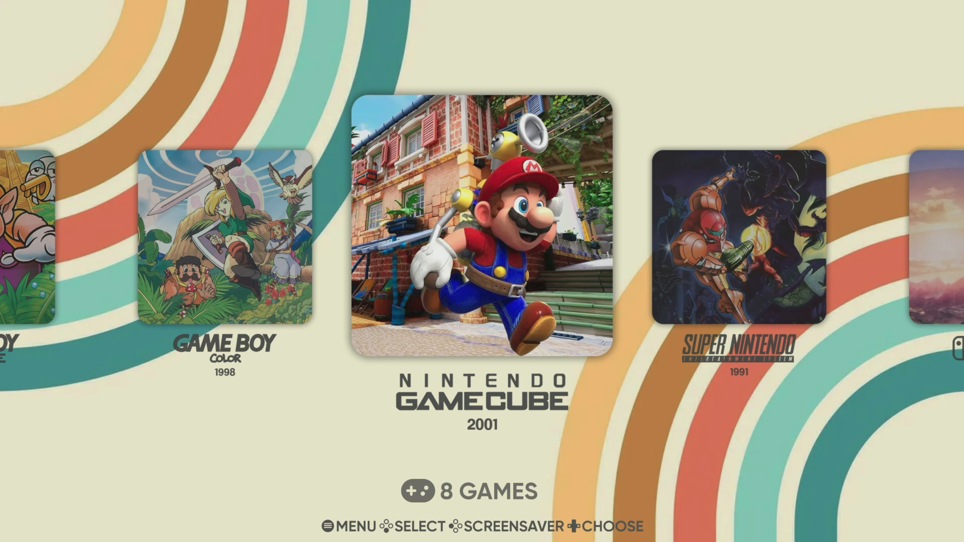
# Step: Select all 20 systems for scraping with ScreenScraper
pyautogui.press('Escape')
pyautogui.press('Return')
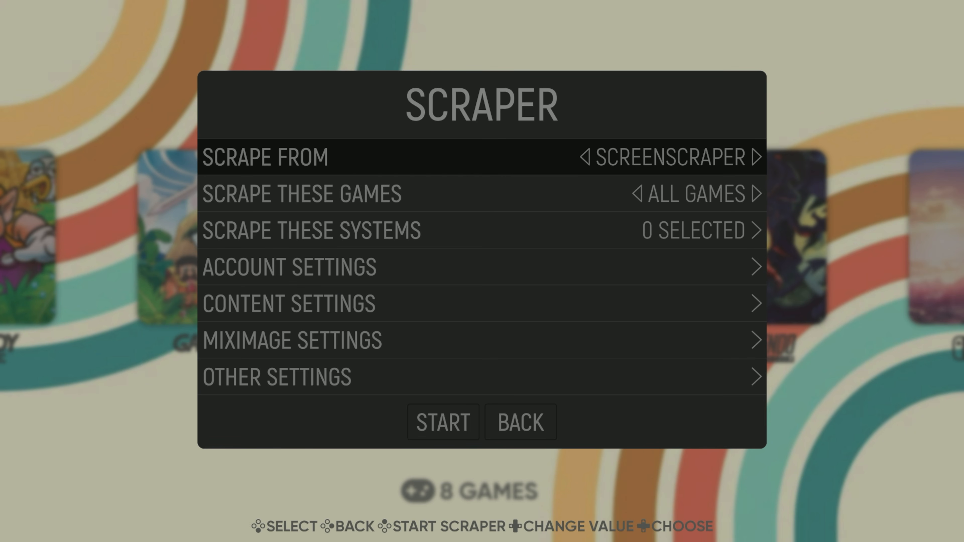
pyautogui.press('Down')
pyautogui.press('Down')
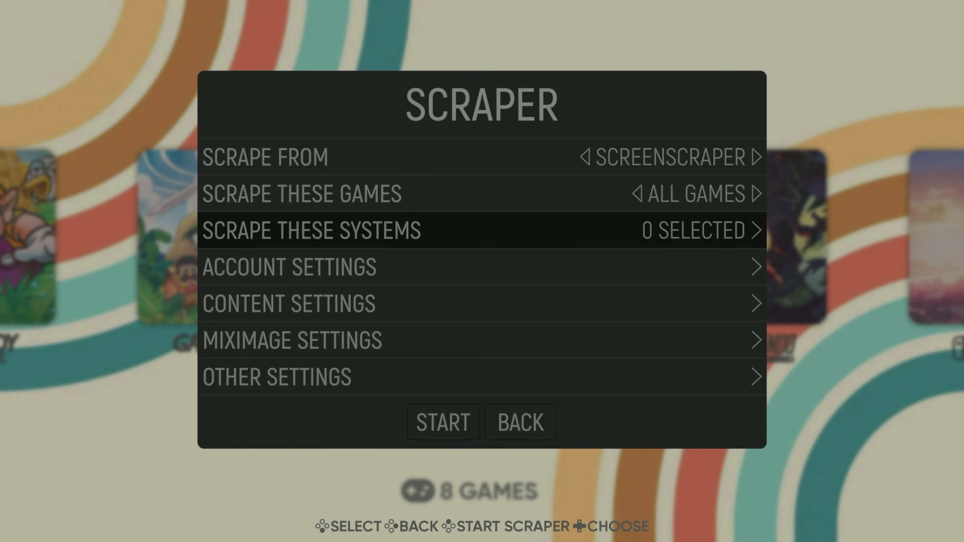
pyautogui.press('Return')
pyautogui.press('Up')
# Step: Enter the ScreenScraper username in the scraper's account settings using the on-screen keyboard
pyautogui.press('Down')
pyautogui.press('Right')
pyautogui.press('Return')
pyautogui.press('BackSpace')
pyautogui.press('Down')
pyautogui.press('Return')
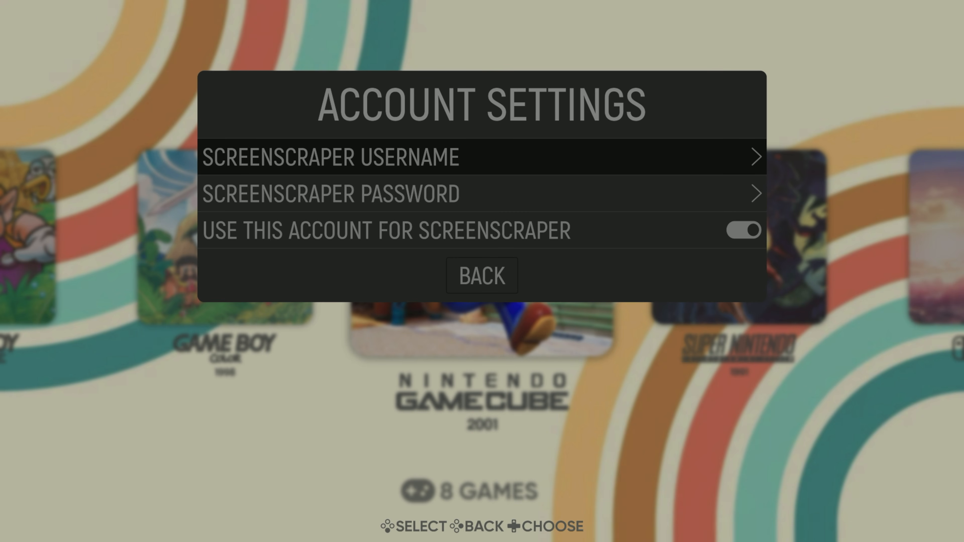
pyautogui.press('Return')
pyautogui.press('Down')
pyautogui.press('Down')
pyautogui.press('Right')
pyautogui.press('Right')
pyautogui.press('Right')
pyautogui.press('Right')
pyautogui.press('Right')
pyautogui.press('Right')
pyautogui.press('Right')
pyautogui.press('Right')
pyautogui.press('Return')
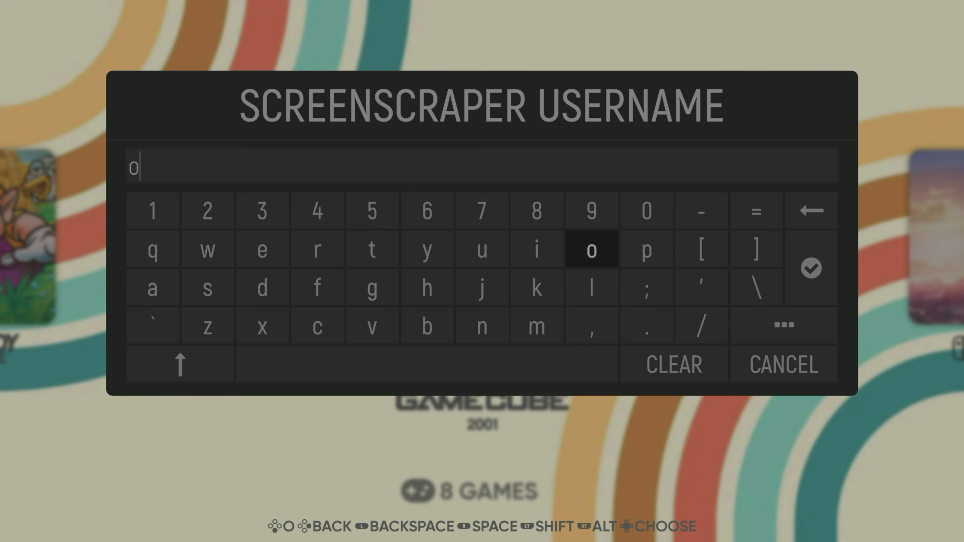
pyautogui.press('Down')
pyautogui.press('Down')
pyautogui.press('Left')
pyautogui.press('Left')
pyautogui.press('Return')
pyautogui.press('Up')
pyautogui.press('Up')
pyautogui.press('Right')
pyautogui.press('Return')
pyautogui.press('Right')
pyautogui.press('Return')
pyautogui.press('Down')
pyautogui.press('Down')
pyautogui.press('Left')
pyautogui.press('Left')
pyautogui.press('Down')
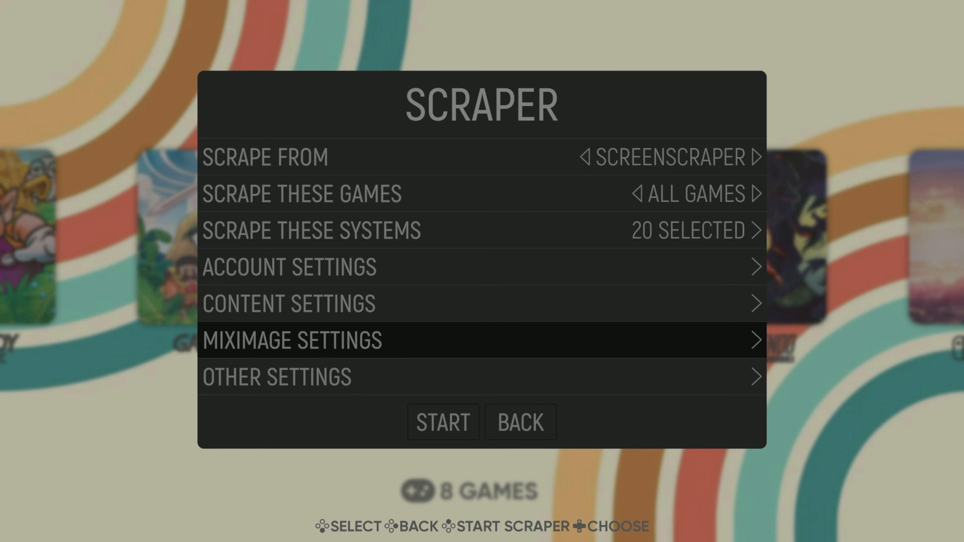
# Step: Set the scraper region to USA and start scraping the selected systems
pyautogui.press('Down')
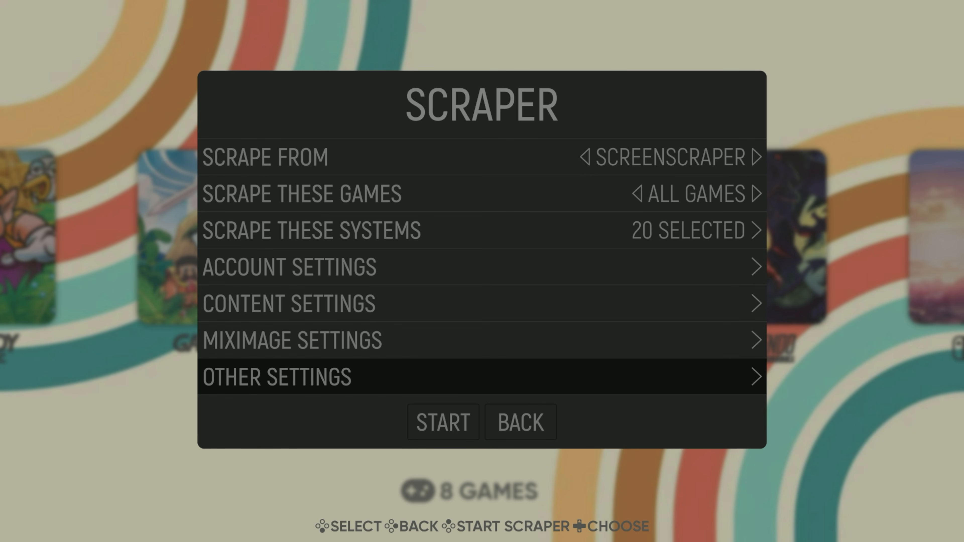
pyautogui.press('Return')
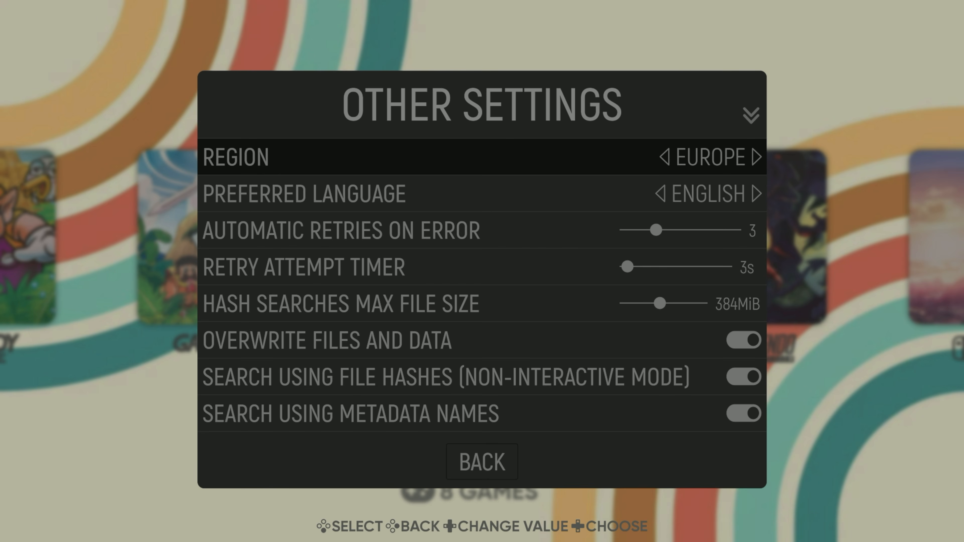
pyautogui.press('Return')
pyautogui.press('Down')
pyautogui.press('Down')
pyautogui.press('Return')
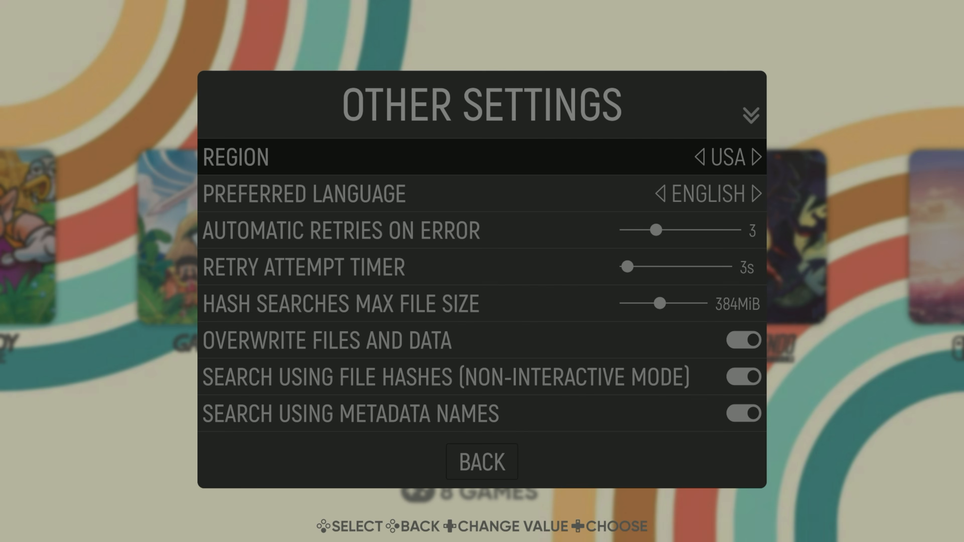
pyautogui.press('Escape')
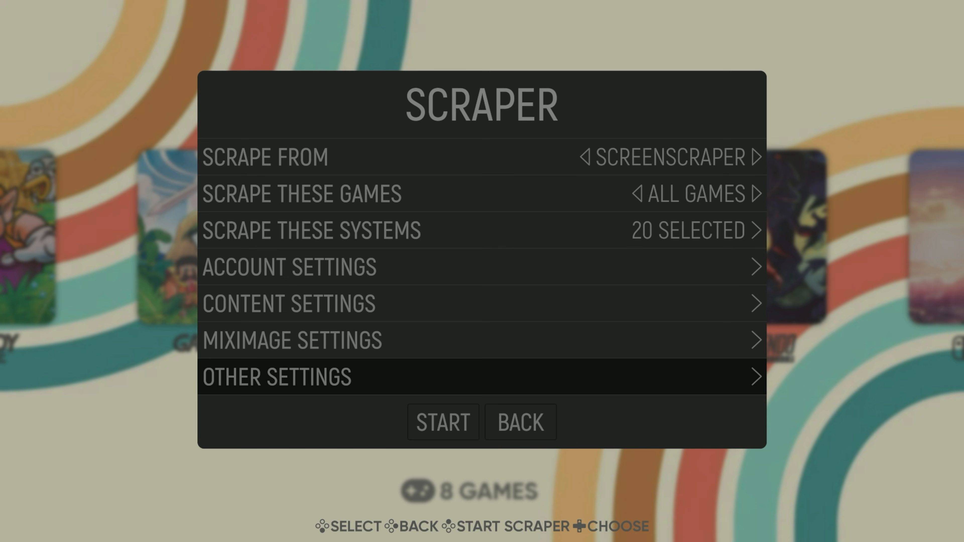
pyautogui.press('Down')
pyautogui.press('Return')
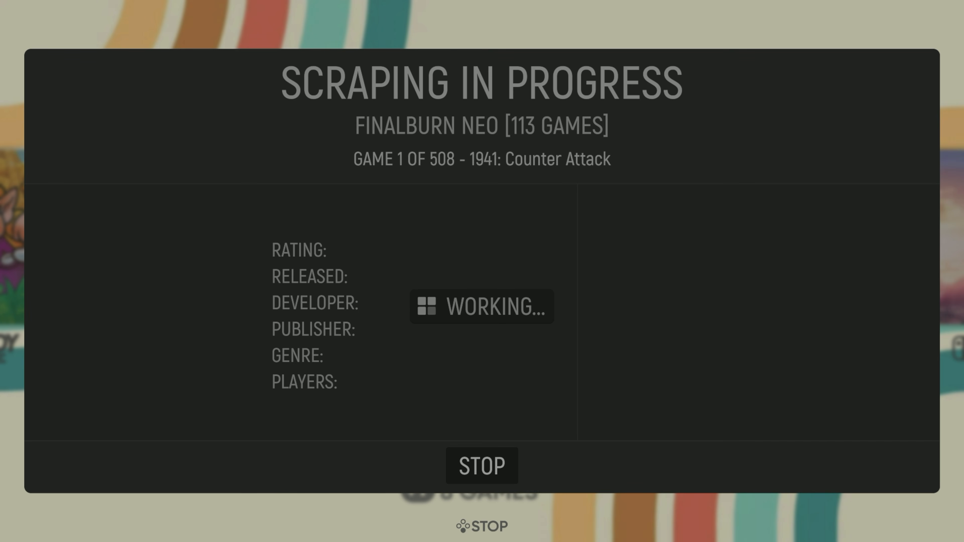
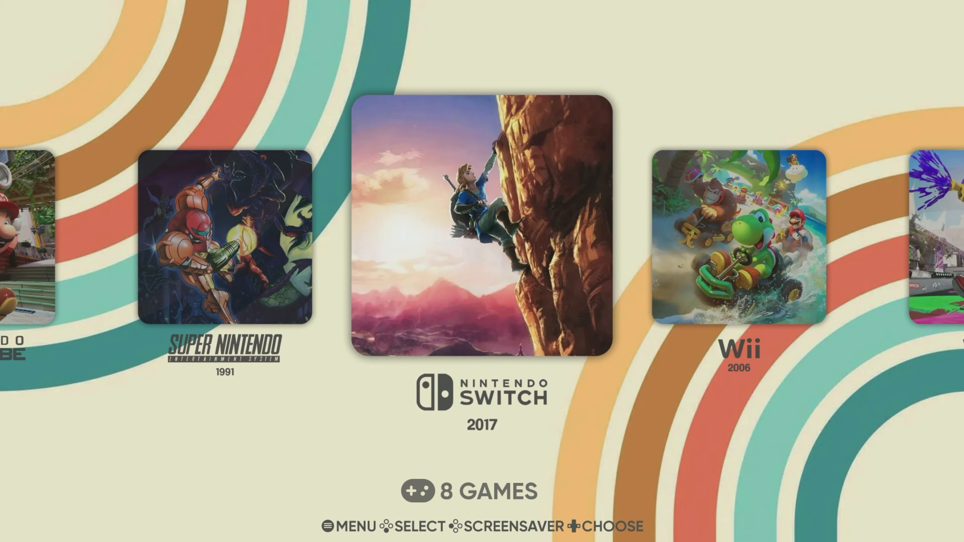
# Step: Open the Sega Genesis game list and look through its scraped games as far as Street Fighter II': Special Champion Edition
pyautogui.press('Right')
pyautogui.press('Right')
pyautogui.press('Right')
pyautogui.press('Right')
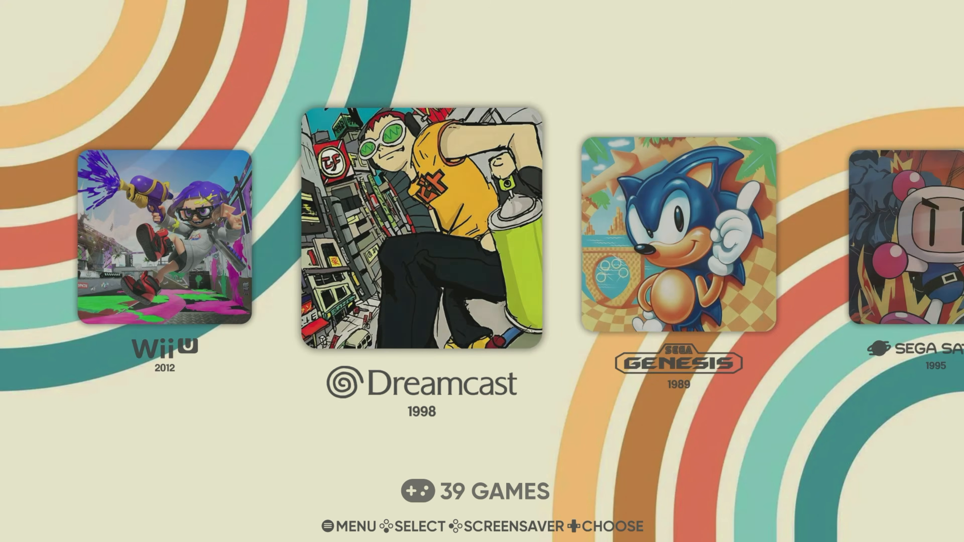
pyautogui.press('Return')
pyautogui.press('Down')
pyautogui.press('Down')
pyautogui.press('Down')
pyautogui.press('Down')
pyautogui.press('Down')
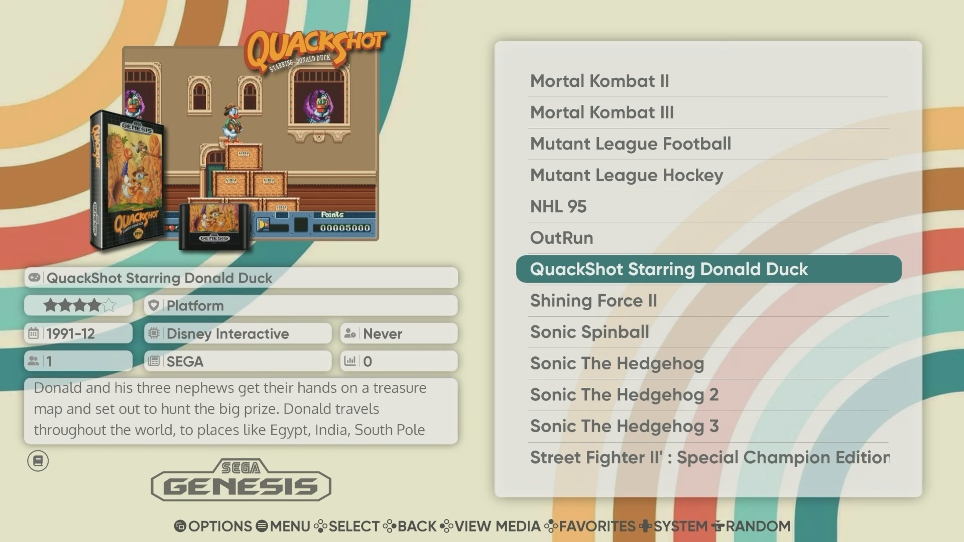
pyautogui.press('Down')
pyautogui.press('Down')
pyautogui.press('Down')
pyautogui.press('Down')
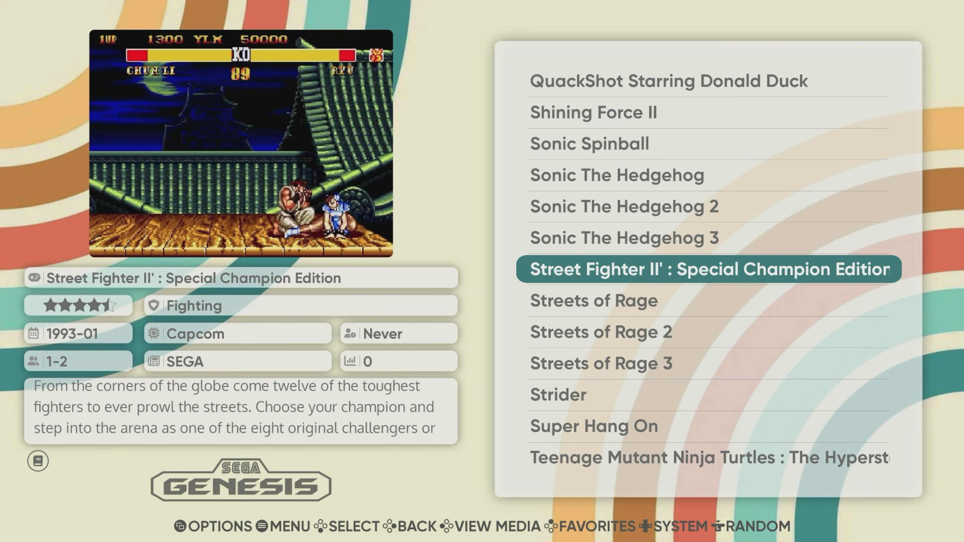
# Step: Return to the systems view and switch the theme to Art Book Next
pyautogui.press('BackSpace')
pyautogui.press('Right')
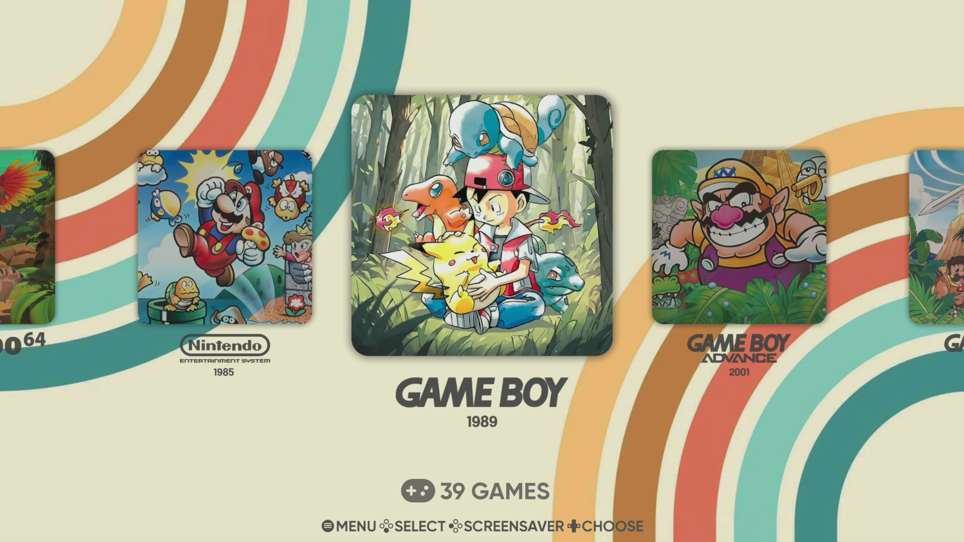
pyautogui.press('Escape')
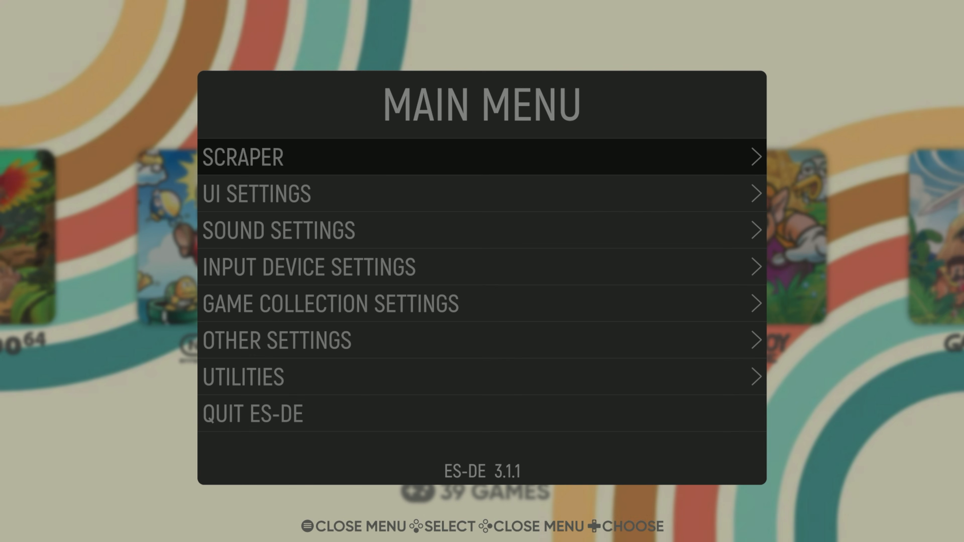
pyautogui.press('Down')
pyautogui.press('Return')
pyautogui.press('Down')
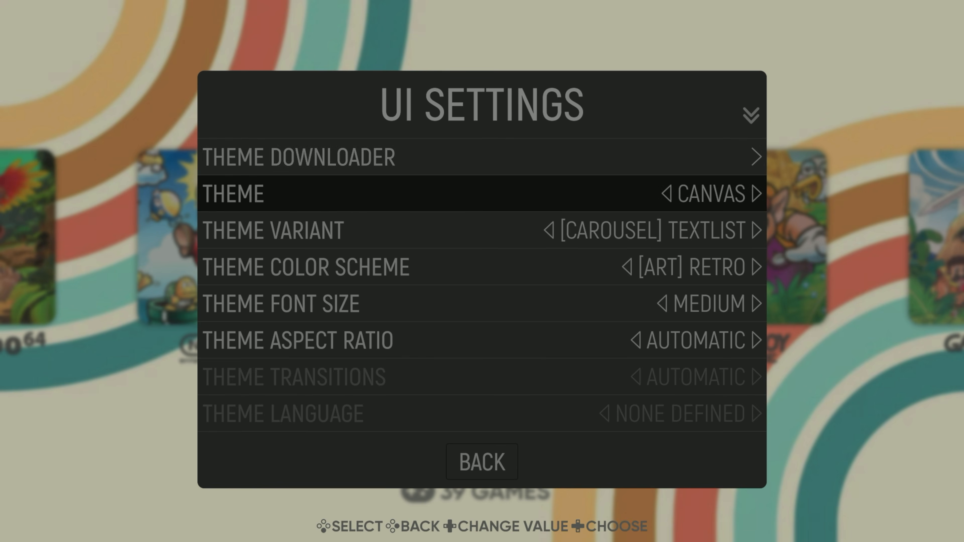
pyautogui.press('Return')
pyautogui.press('Up')
pyautogui.press('Up')
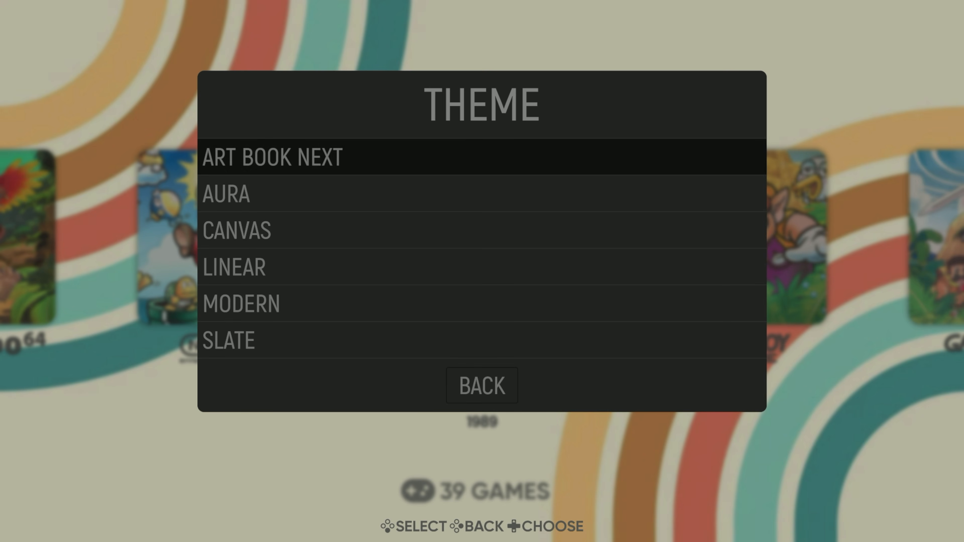
pyautogui.press('Return')
pyautogui.press('Escape')
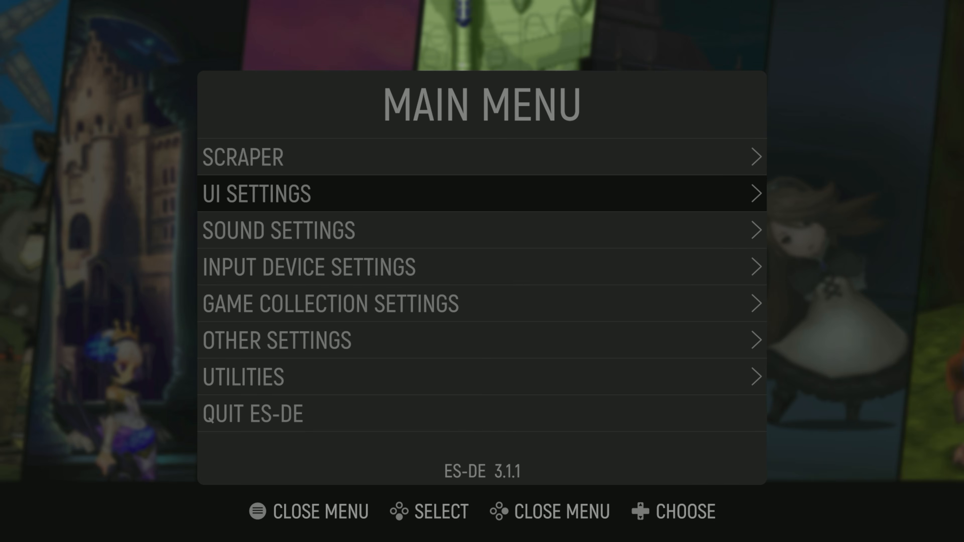
pyautogui.press('Escape')
# Step: Look through the systems carousel in the Art Book Next theme as far as Game Boy Color
pyautogui.press('Right')
pyautogui.press('Right')
pyautogui.press('Right')
pyautogui.press('Right')
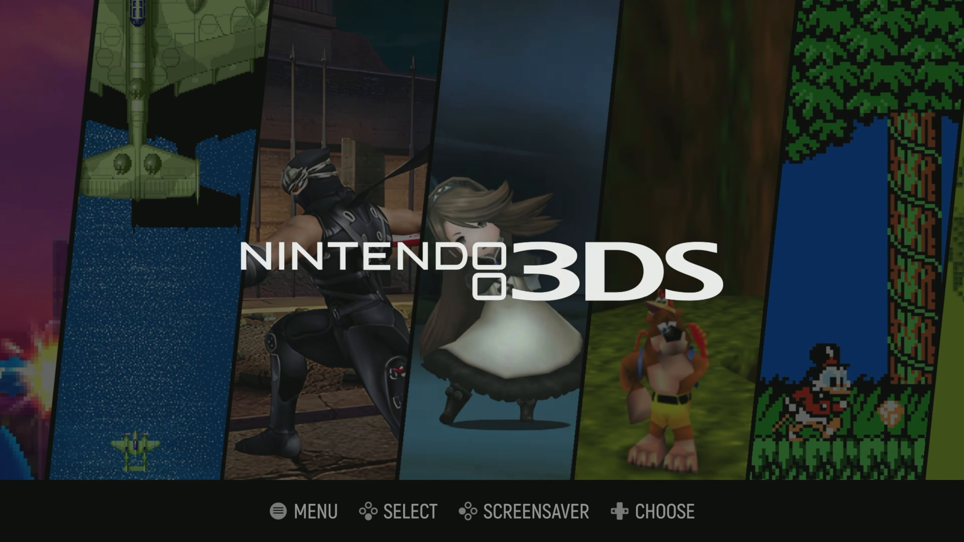
pyautogui.press('Right')
pyautogui.press('Right')
pyautogui.press('Right')
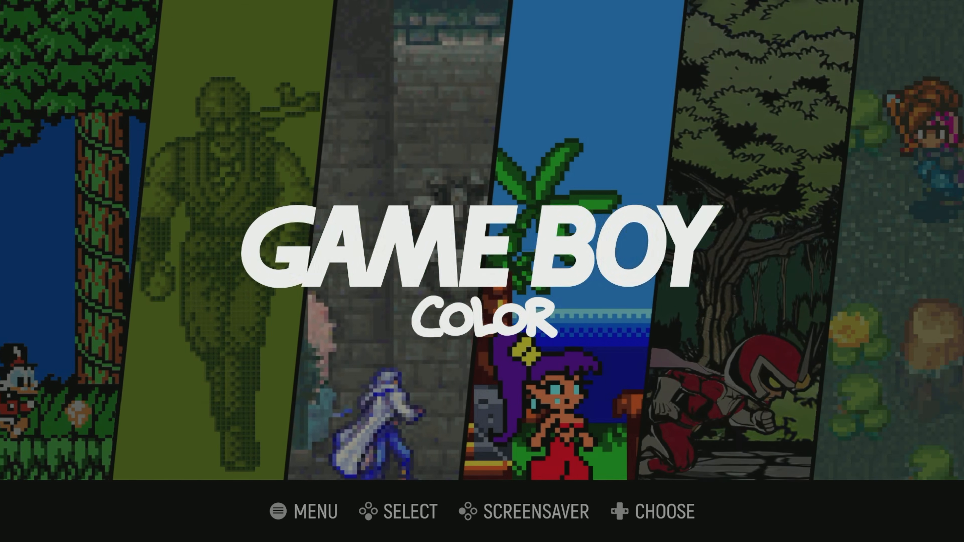
# Step: Open the Nintendo GameCube game list and examine the scraped artwork and metadata as far as Star Wars: Rogue Squadron II
pyautogui.press('Return')
pyautogui.press('Down')
pyautogui.press('Down')
pyautogui.press('Down')
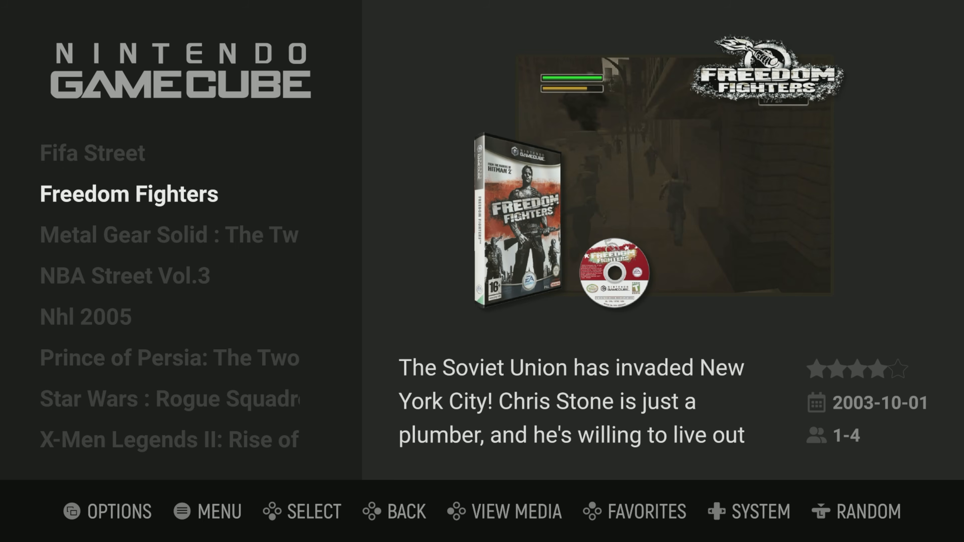
pyautogui.press('Down')
pyautogui.press('Down')
pyautogui.press('Down')
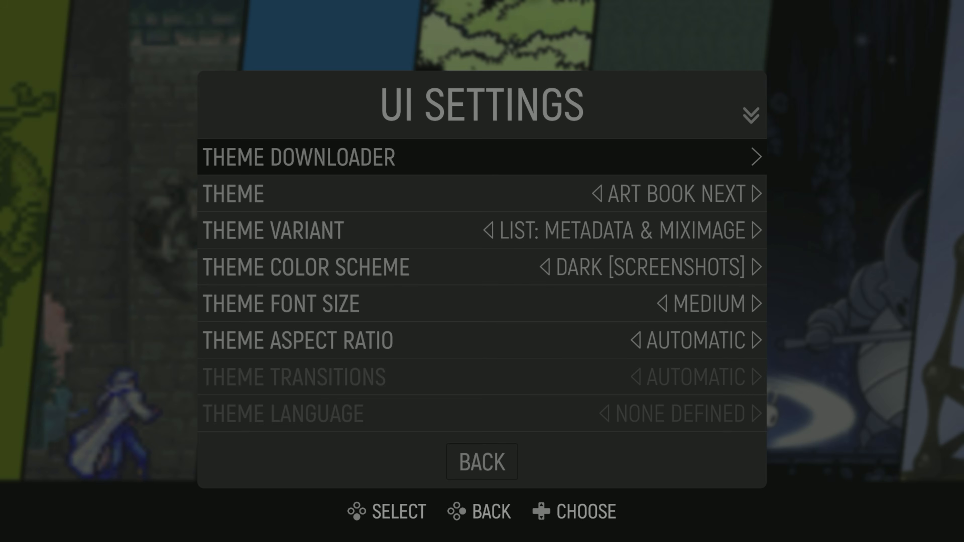
# Step: Set the theme color scheme to Dark [Outline] and return to the systems view
pyautogui.press('Down')
pyautogui.press('Down')
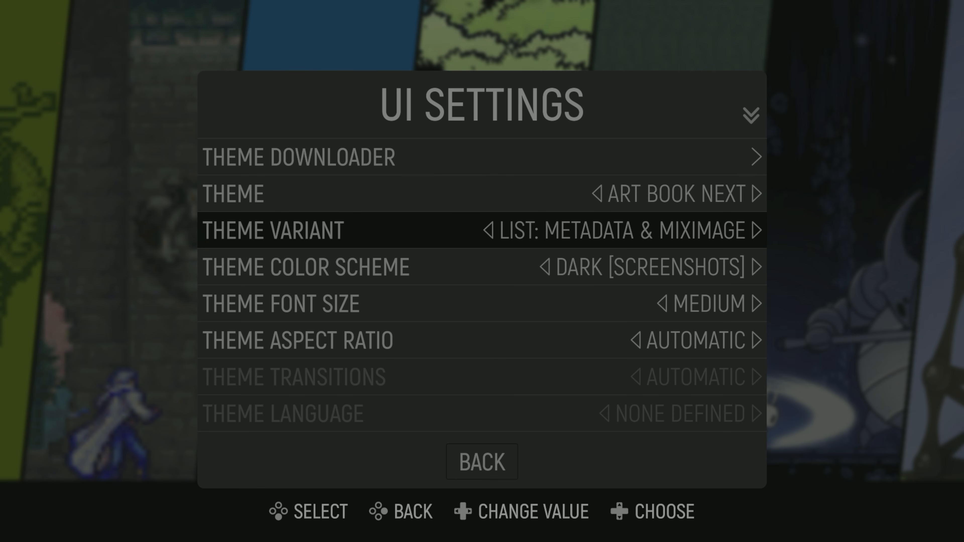
pyautogui.press('Down')
pyautogui.press('Return')
pyautogui.press('Down')
pyautogui.press('Down')
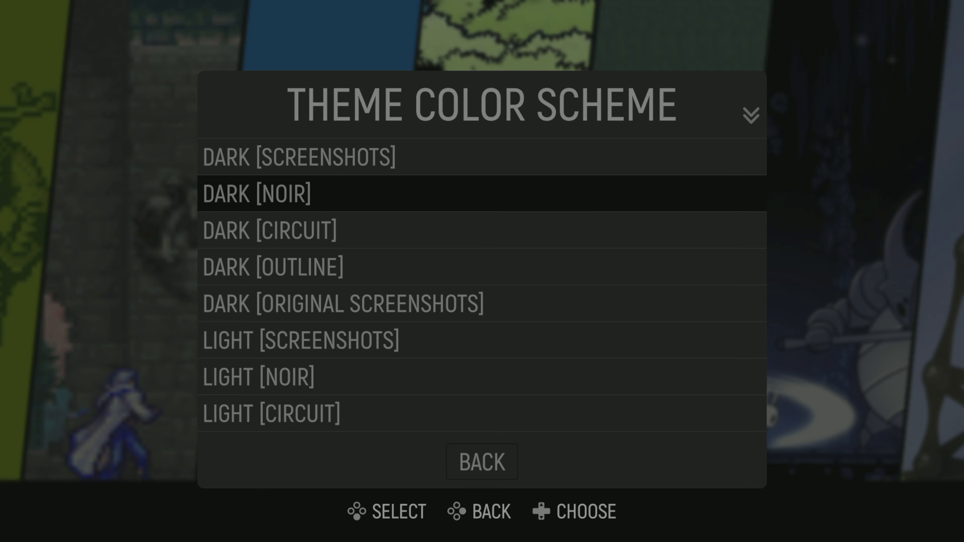
pyautogui.press('Down')
pyautogui.press('Return')
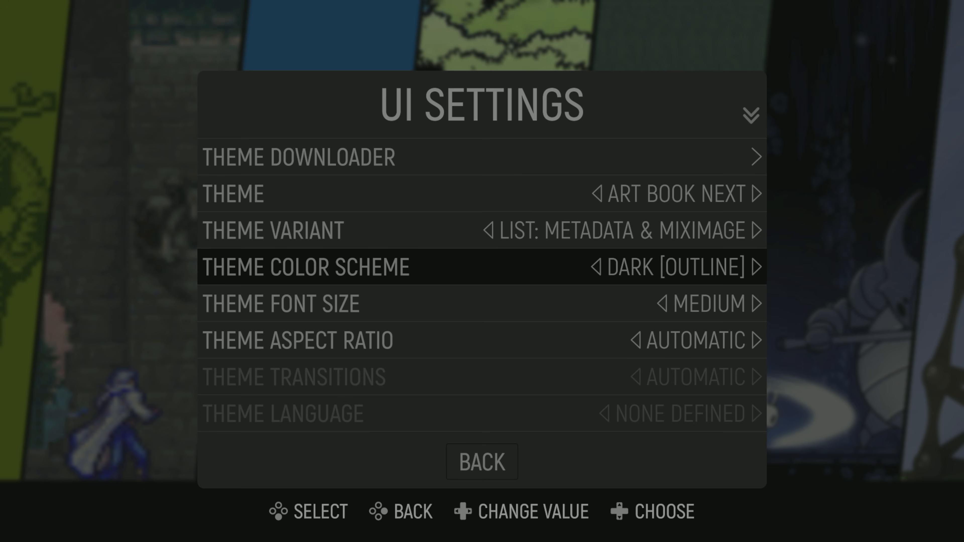
pyautogui.press('BackSpace')
pyautogui.press('BackSpace')
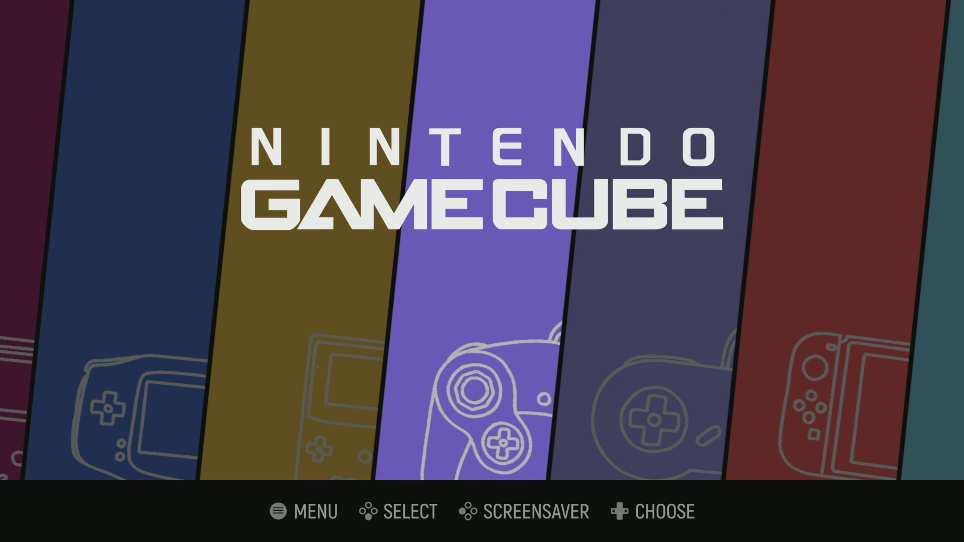
# Step: Look through the systems carousel with the outline artwork from Nintendo GameCube past Wii U
pyautogui.press('Right')
pyautogui.press('Right')
pyautogui.press('Right')
pyautogui.press('Right')
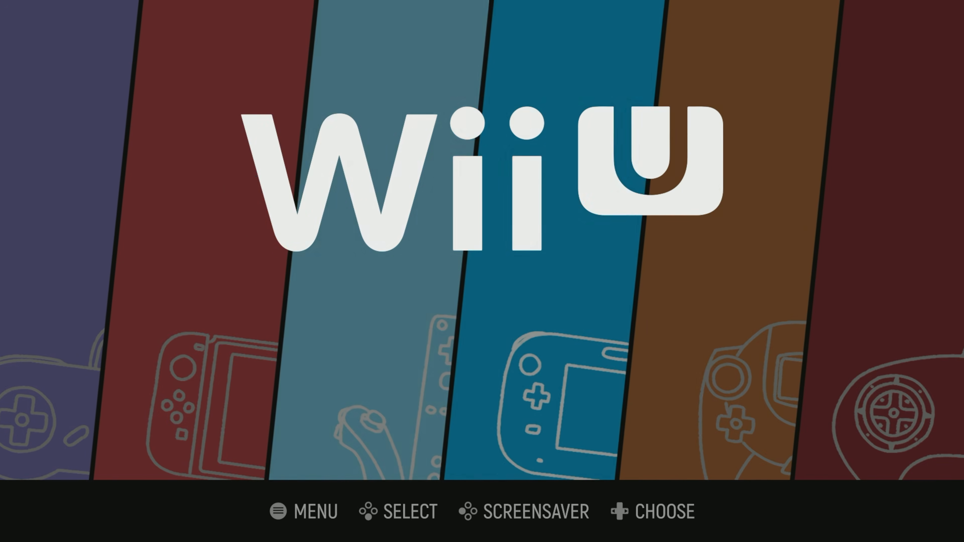
pyautogui.press('Right')
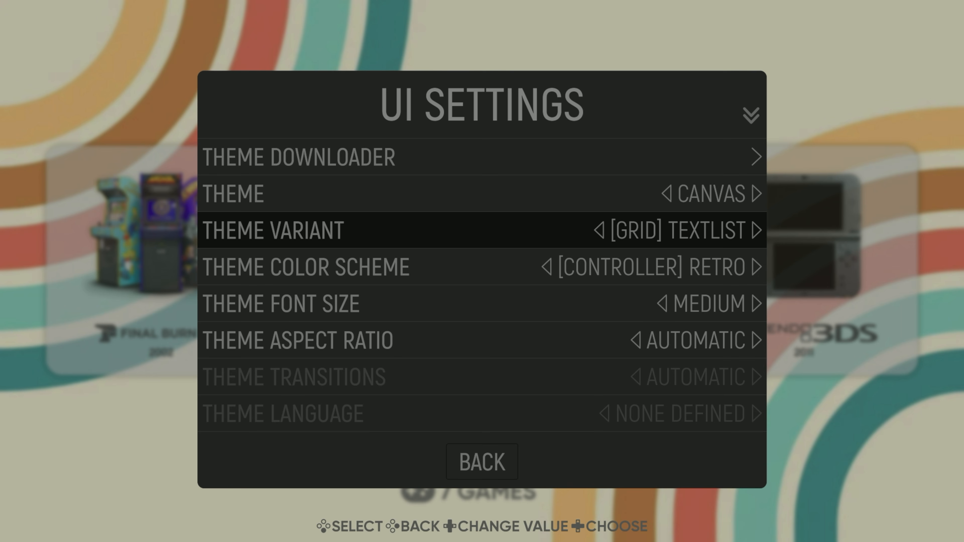
# Step: Close the UI settings to view the Canvas theme's systems grid and highlight Final Burn Neo
pyautogui.press('BackSpace')
pyautogui.press('BackSpace')
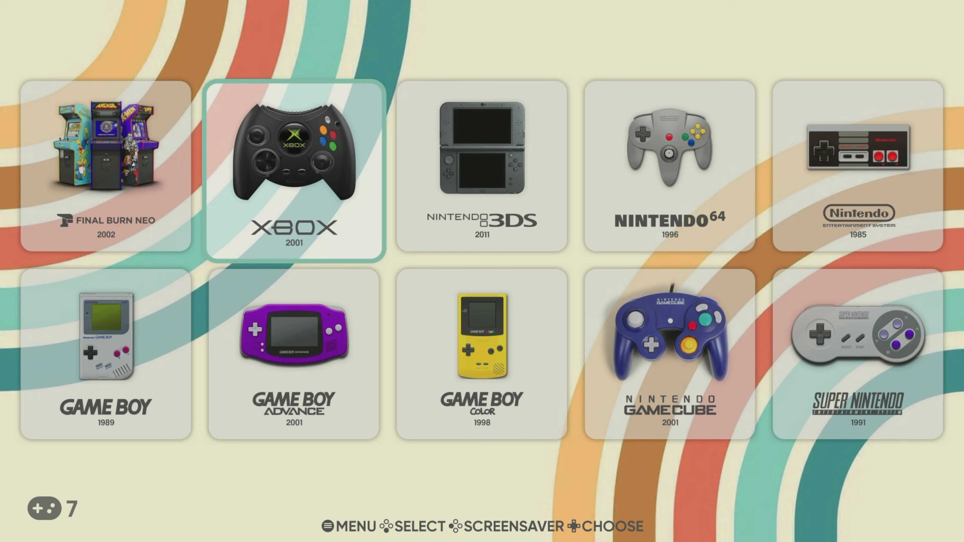
pyautogui.press('Left')
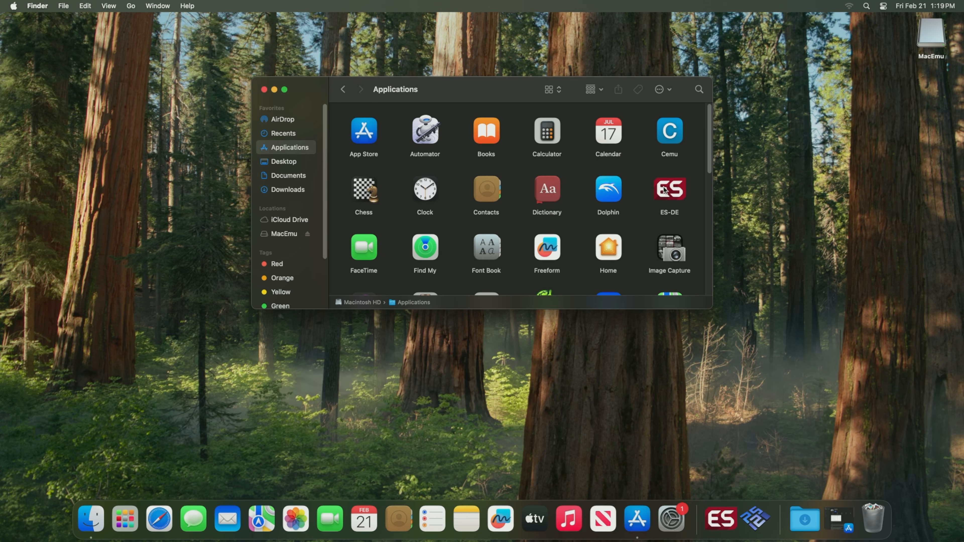
# Step: Add ES-DE from the Applications folder to the Dock and check its Dock options, including Open at Login
pyautogui.moveTo(663, 190); pyautogui.dragTo(156, 516)
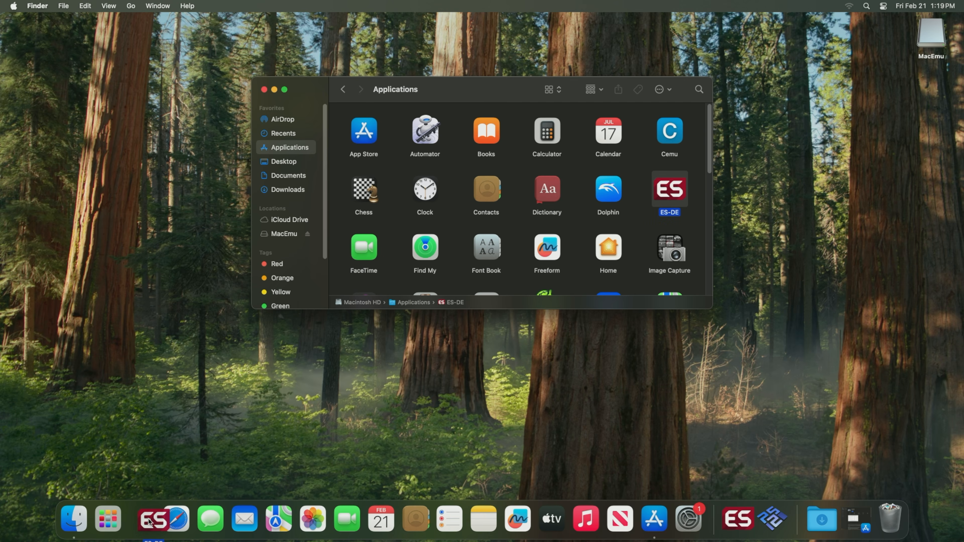
pyautogui.click(156, 479)
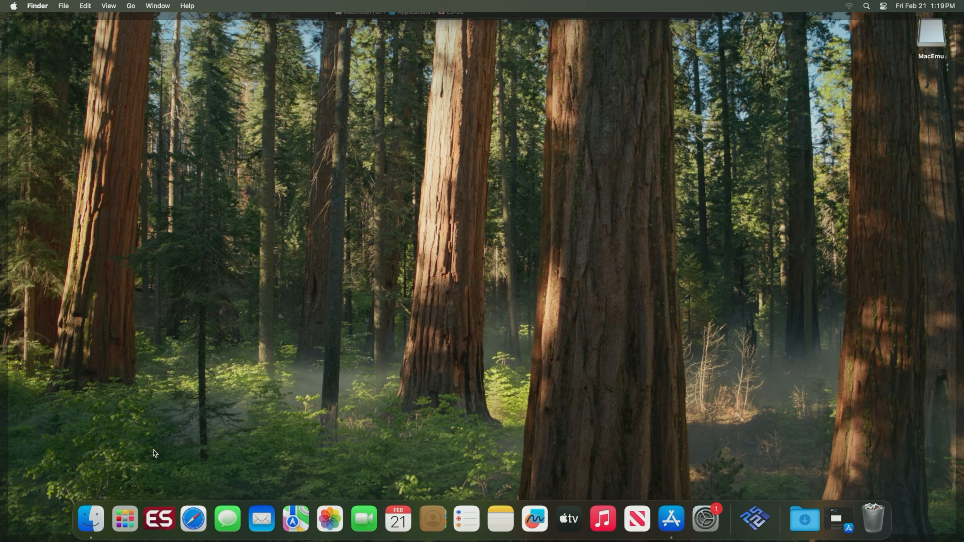
pyautogui.rightClick(159, 521)
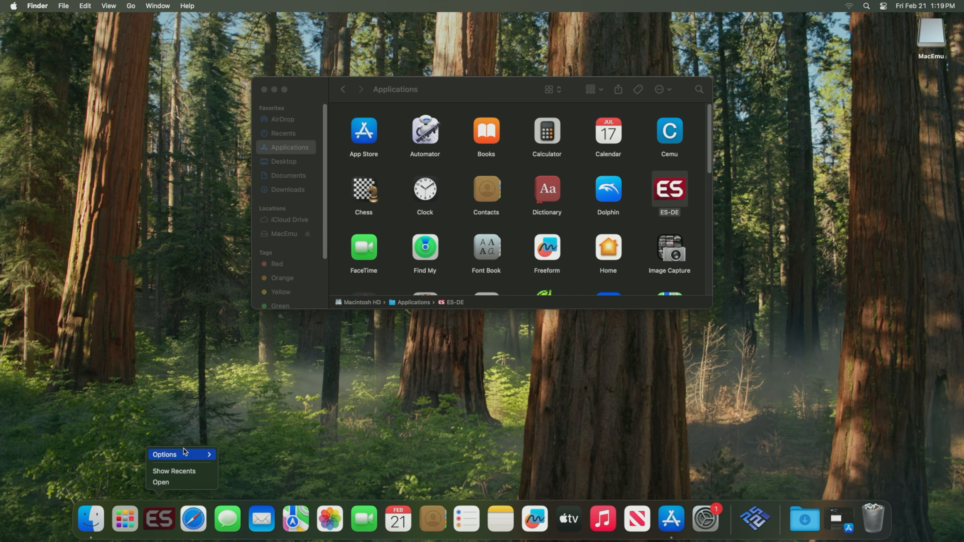
pyautogui.moveTo(185, 454)
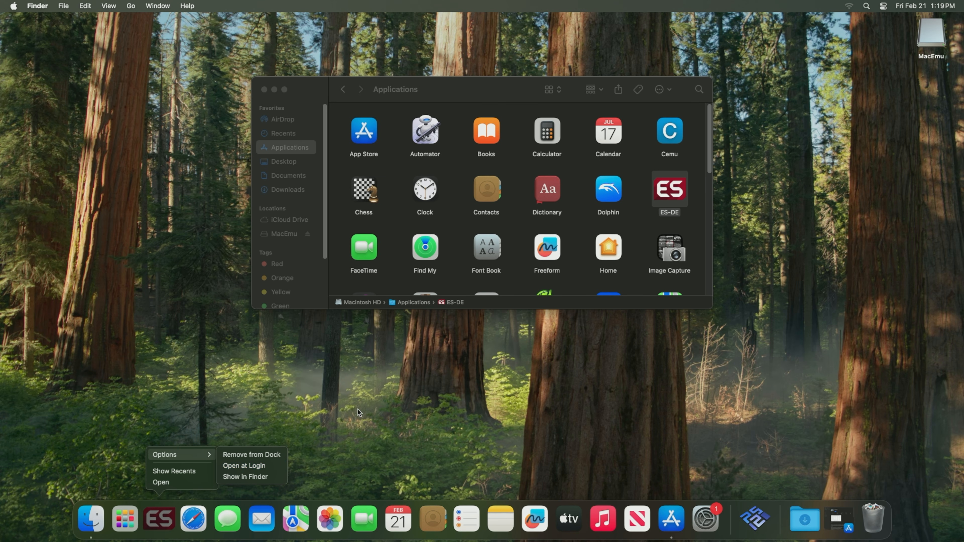
pyautogui.click(366, 409)
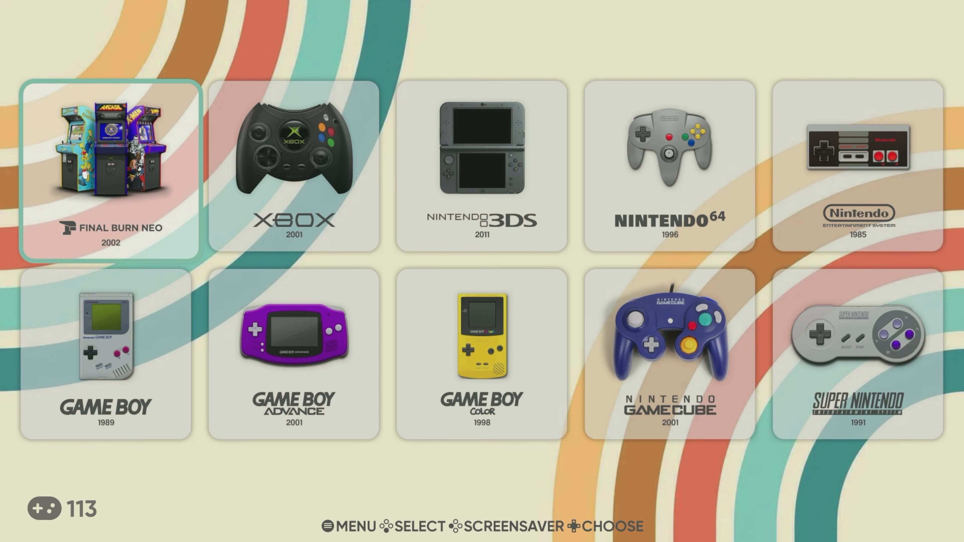
# Step: Look through the systems grid from Final Burn Neo down to PS3
pyautogui.press('Right')
pyautogui.press('Right')
pyautogui.press('Right')
pyautogui.press('Right')
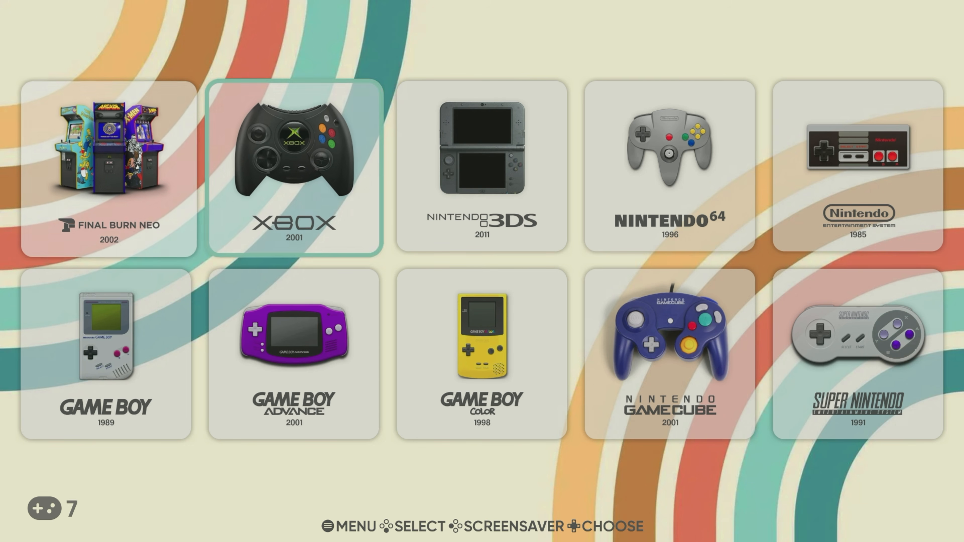
pyautogui.press('Down')
pyautogui.press('Down')
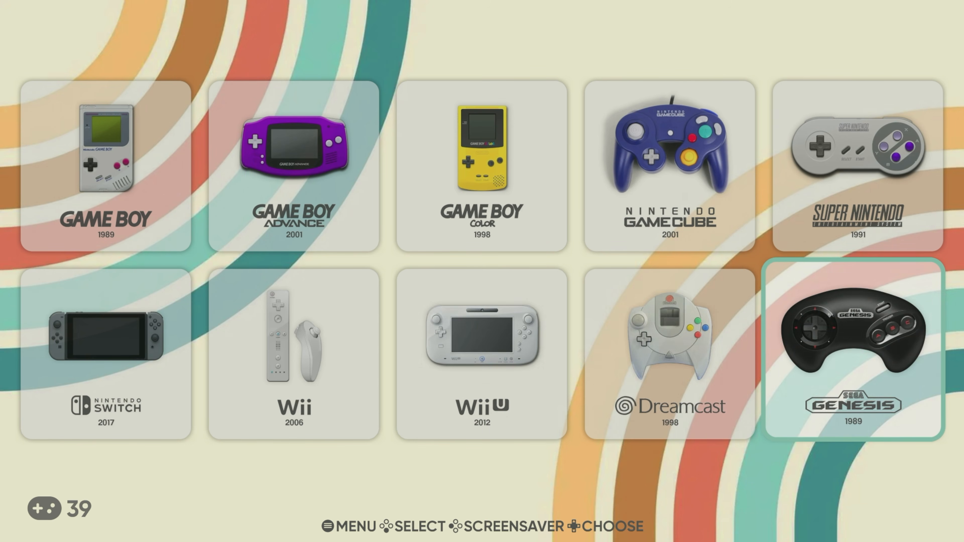
pyautogui.press('Left')
pyautogui.press('Left')
pyautogui.press('Left')
pyautogui.press('Left')
pyautogui.press('Down')
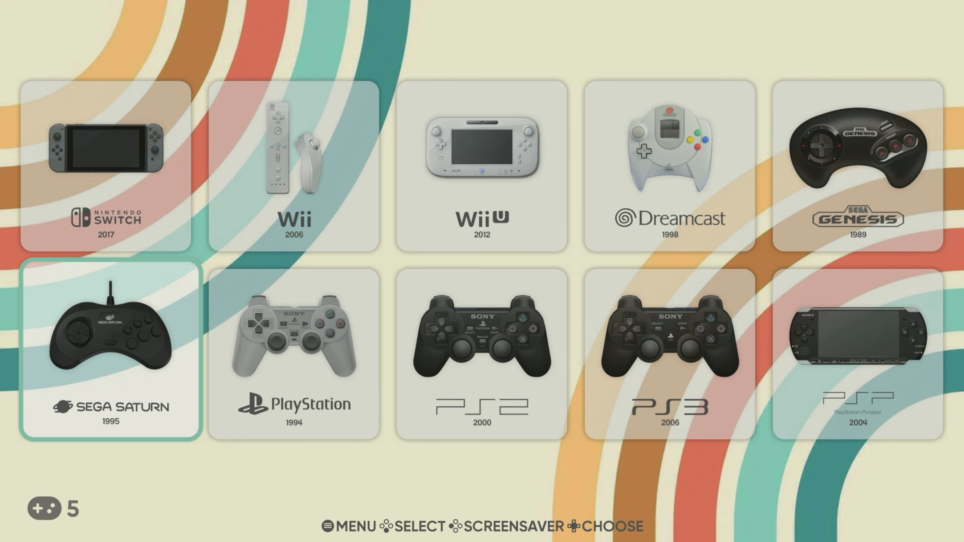
pyautogui.press('Right')
pyautogui.press('Right')
pyautogui.press('Right')
pyautogui.press('Right')
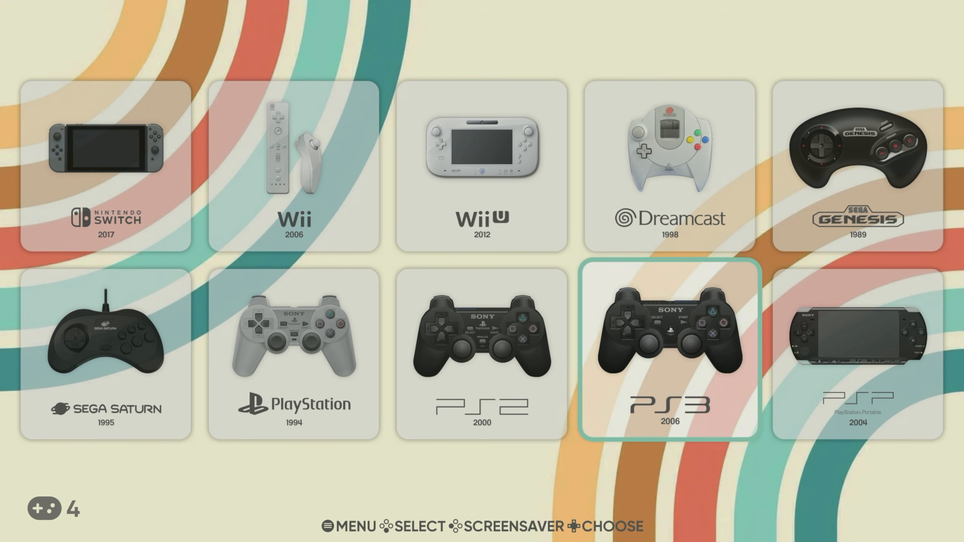
# Step: Go back up the systems grid to Xbox and browse down again to the Nintendo Switch row
pyautogui.press('Up')
pyautogui.press('Up')
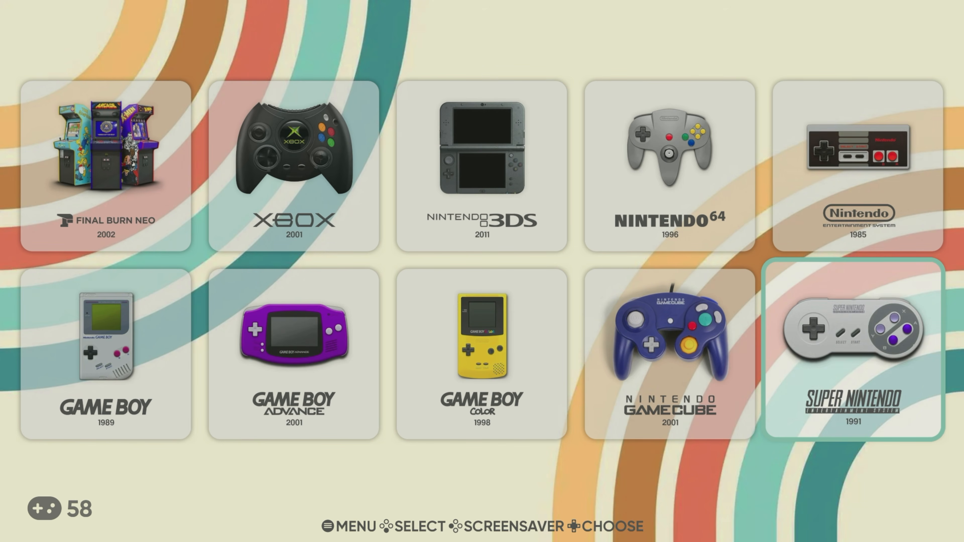
pyautogui.press('Up')
pyautogui.press('Left')
pyautogui.press('Left')
pyautogui.press('Left')
pyautogui.press('Left')
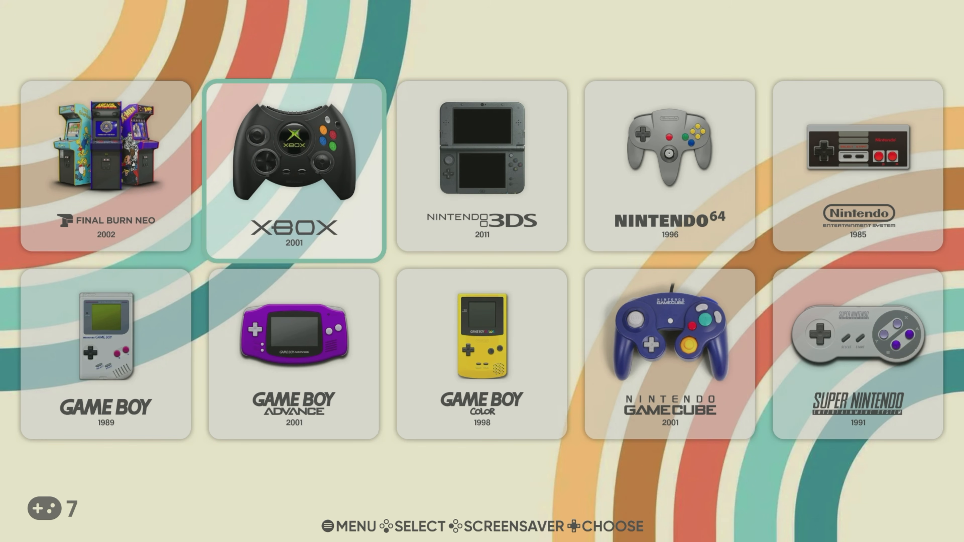
pyautogui.press('Down')
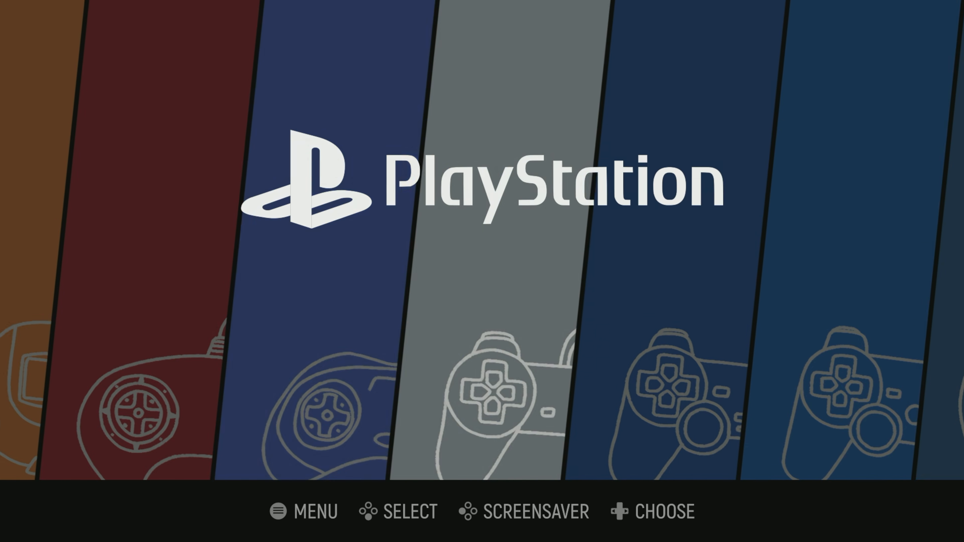
pyautogui.press('Right')
pyautogui.press('Right')
pyautogui.press('Right')
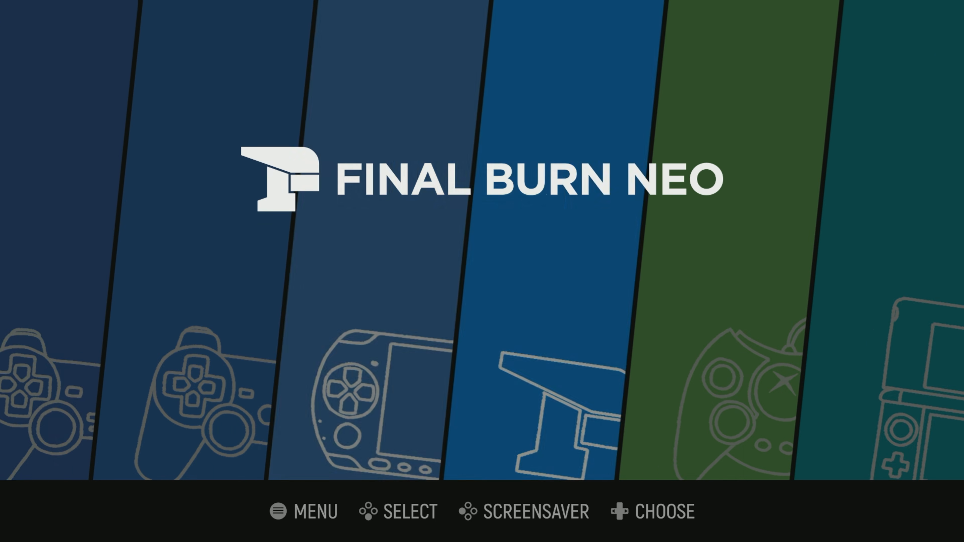
# Step: Open the Final Burn Neo game list and examine the scraped artwork and descriptions as far as Cadillacs and Dinosaurs
pyautogui.press('Return')
pyautogui.press('Down')
pyautogui.press('Down')
pyautogui.press('Down')
pyautogui.press('Down')
pyautogui.press('Down')
pyautogui.press('Down')
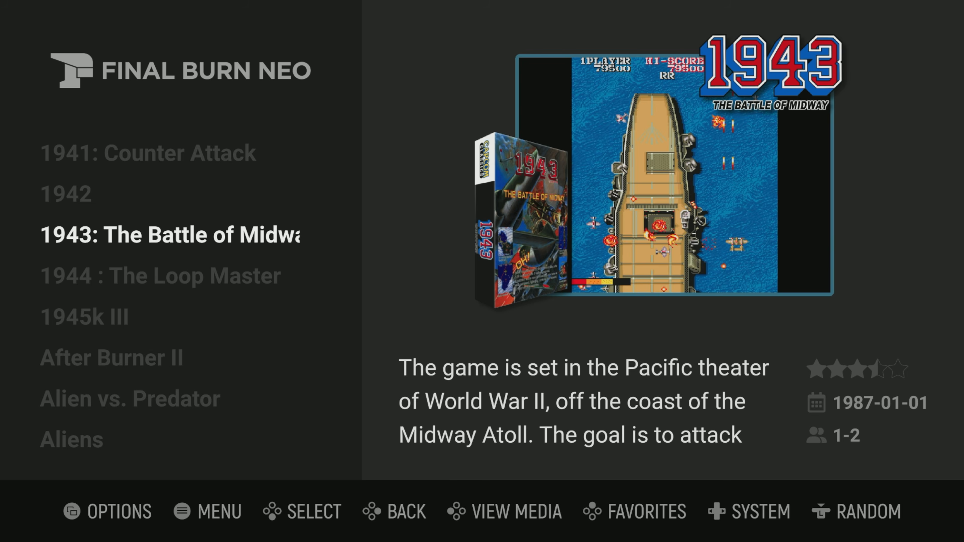
pyautogui.press('Down')
pyautogui.press('Down')
pyautogui.press('Down')
pyautogui.press('Down')
pyautogui.press('Down')
pyautogui.press('Down')
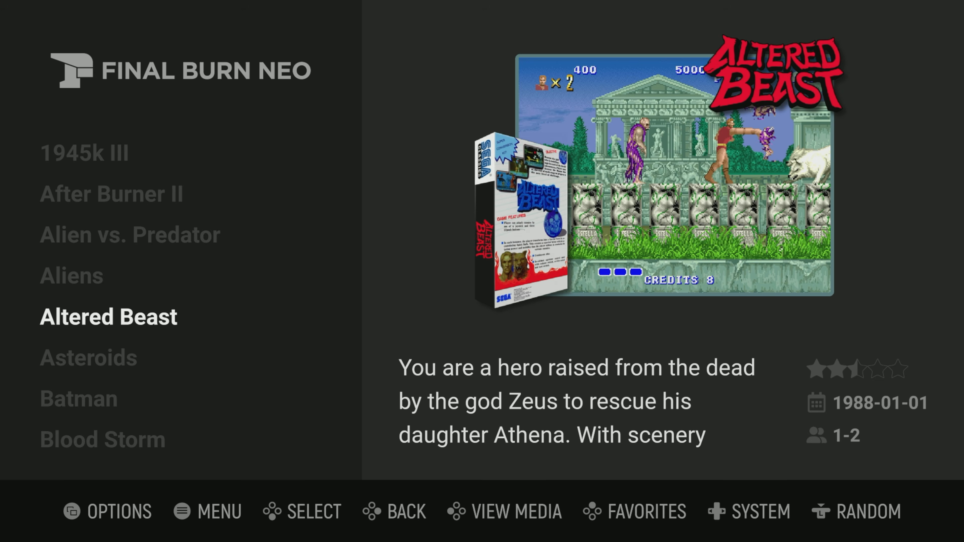
pyautogui.press('Down')
pyautogui.press('Down')
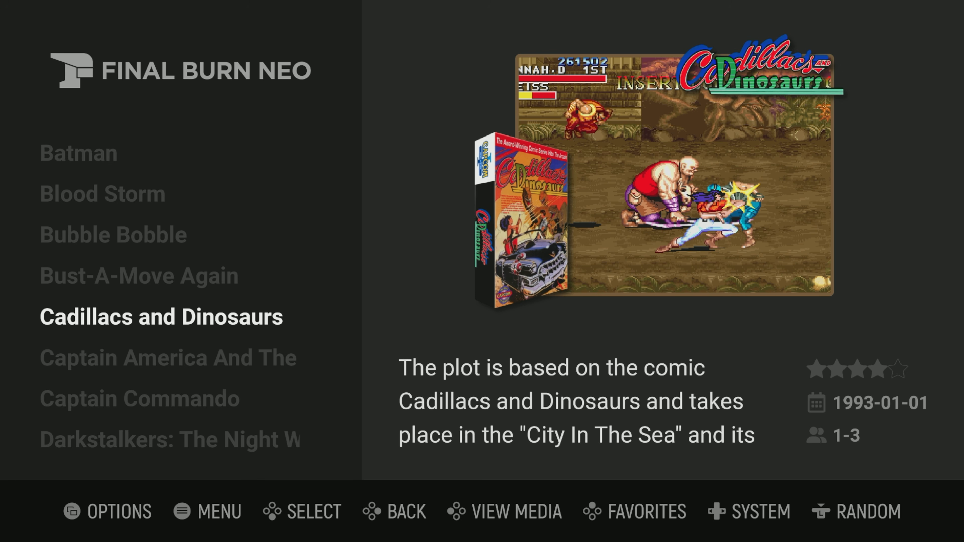